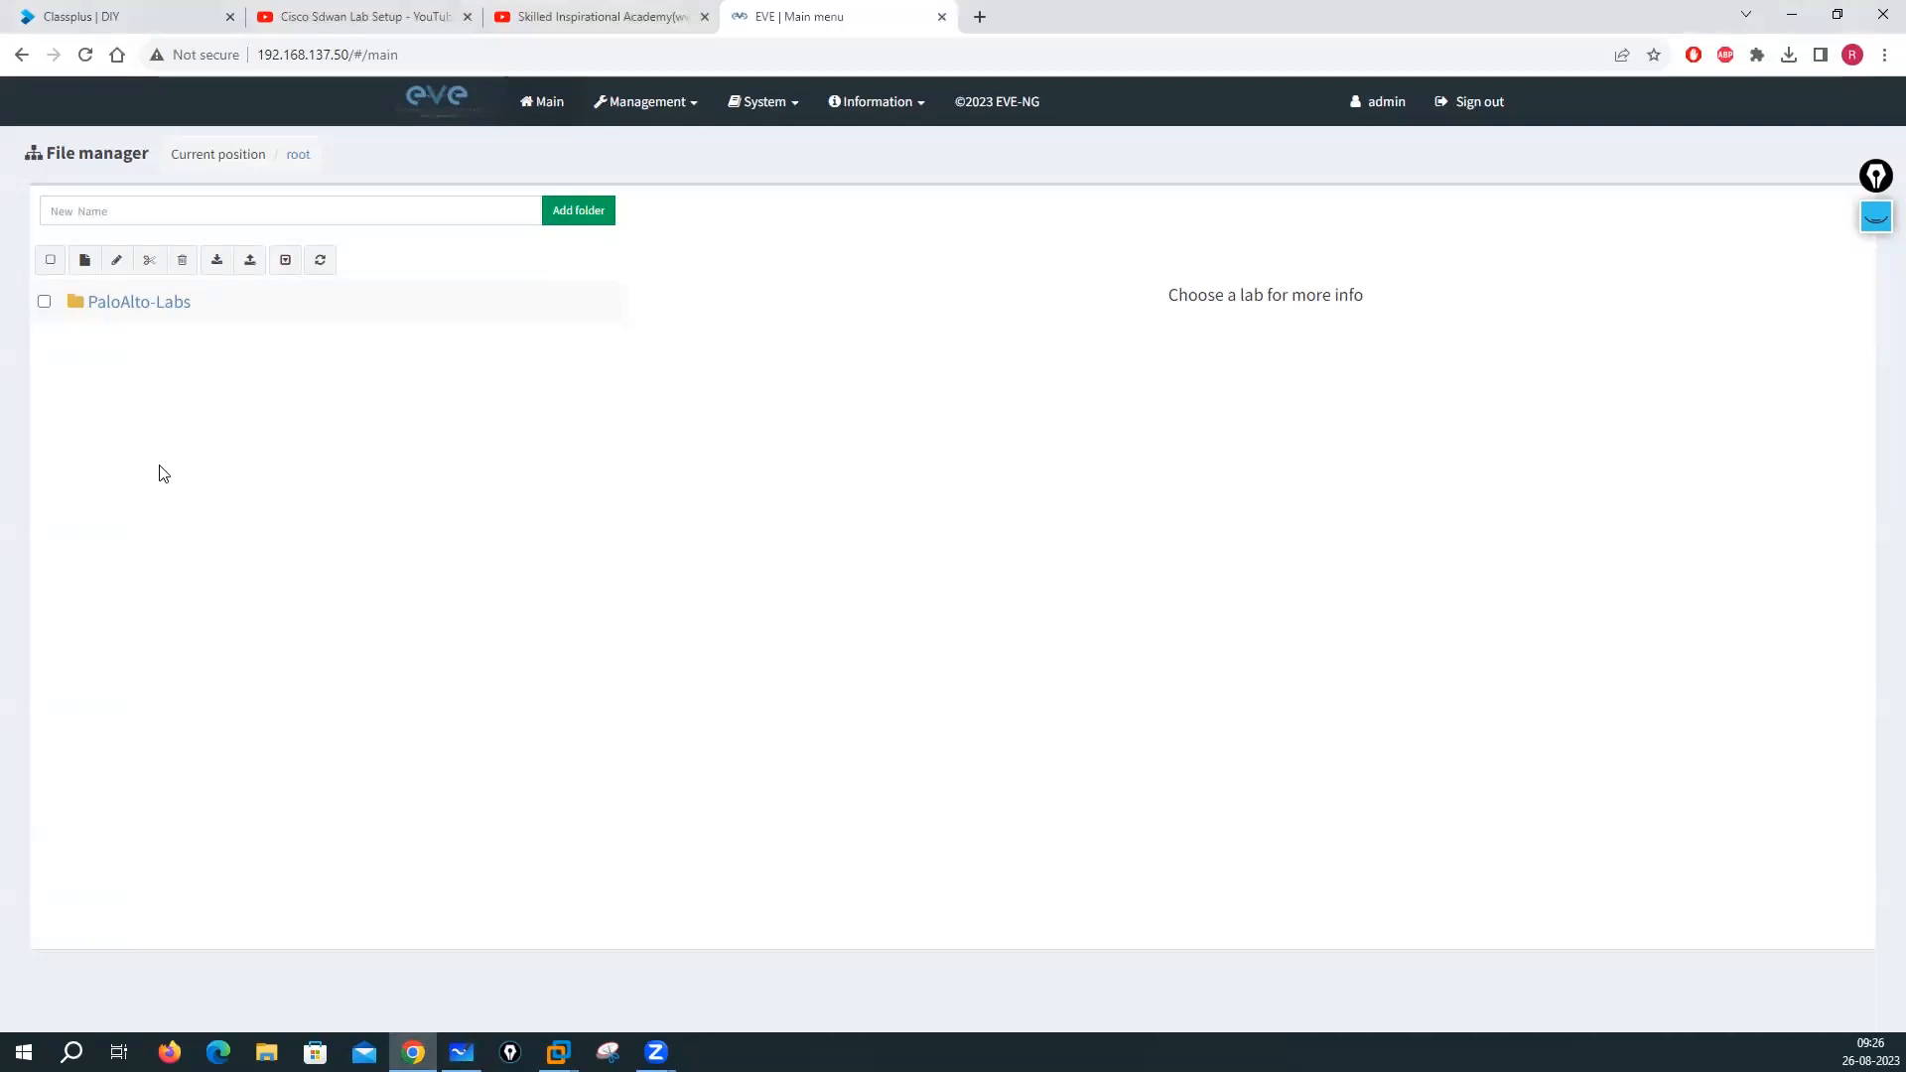
Create a folder named Fortigate-Labs in the root directory and open it
{"action": "left_click", "coordinate": [161, 209]}
{"action": "type", "text": "Fortigate-L"}
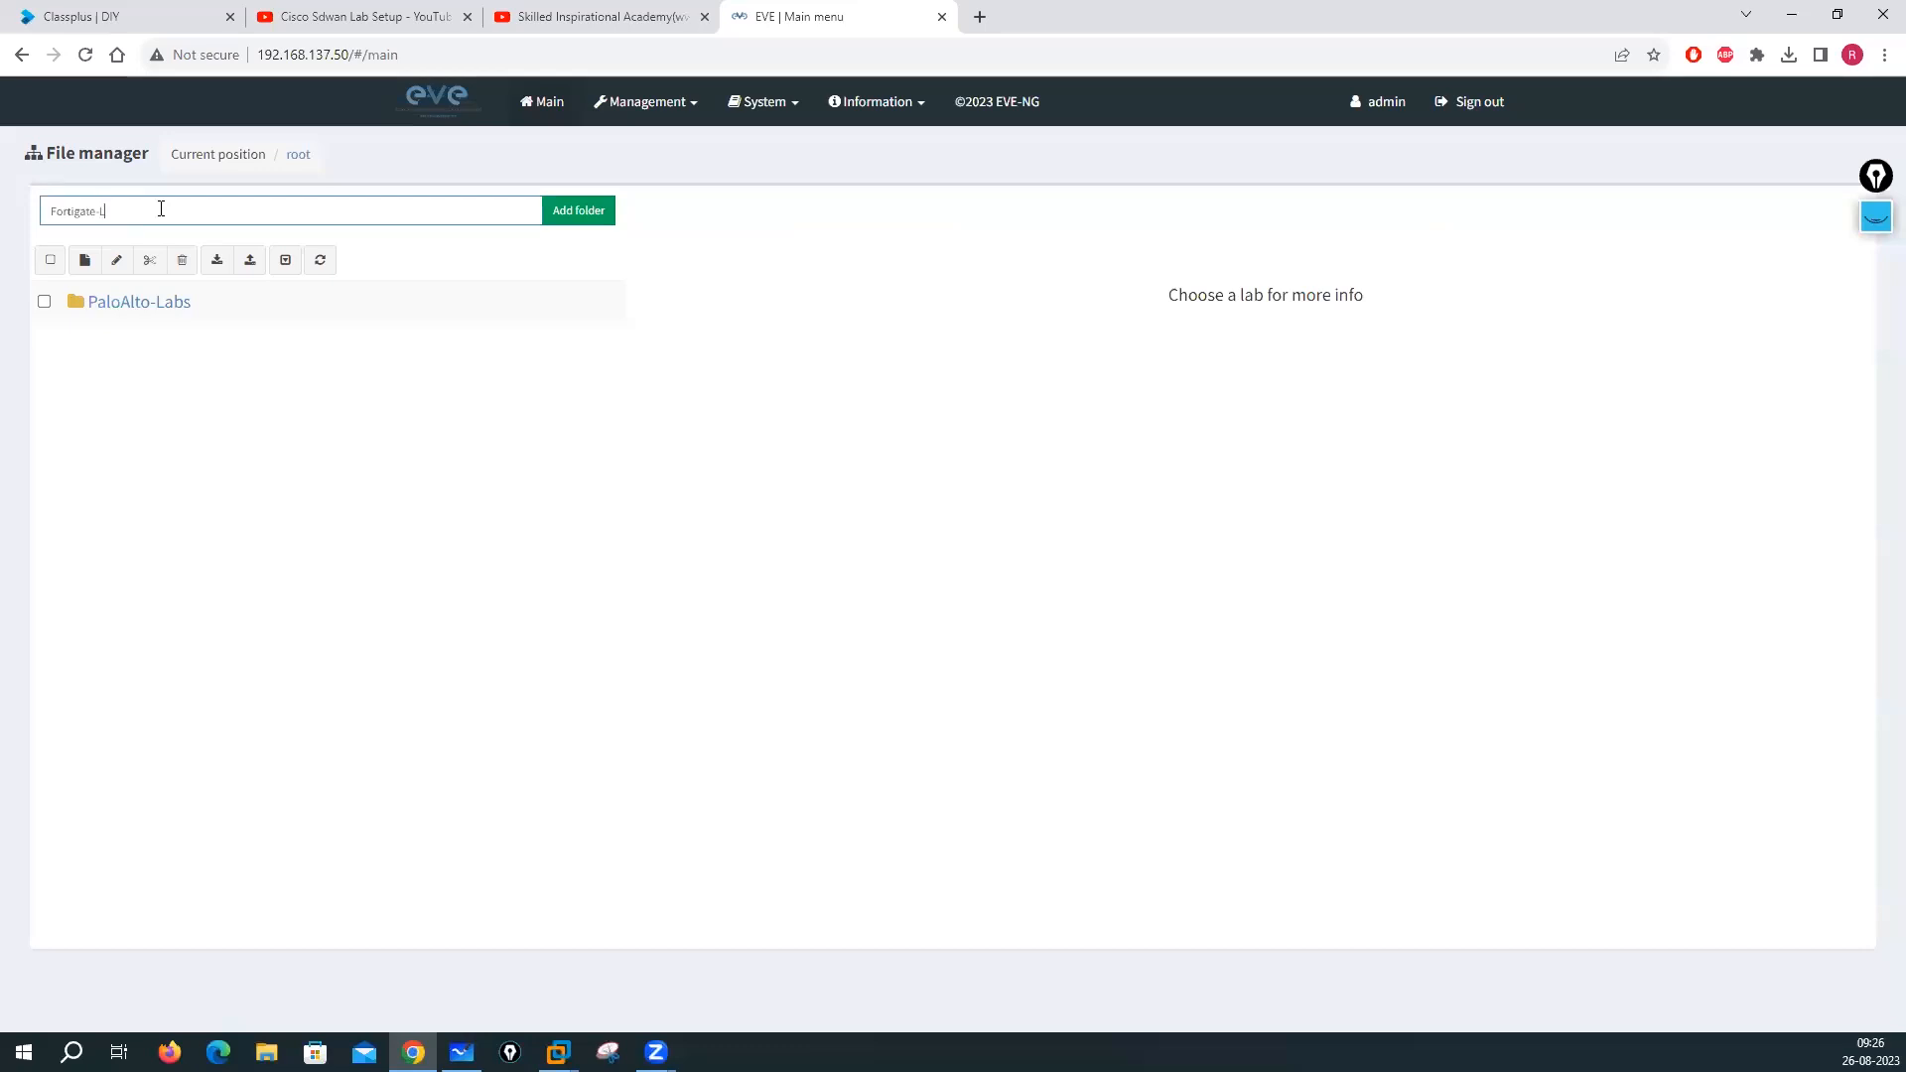
{"action": "type", "text": "abs"}
{"action": "left_click", "coordinate": [570, 211]}
{"action": "left_click", "coordinate": [129, 307]}
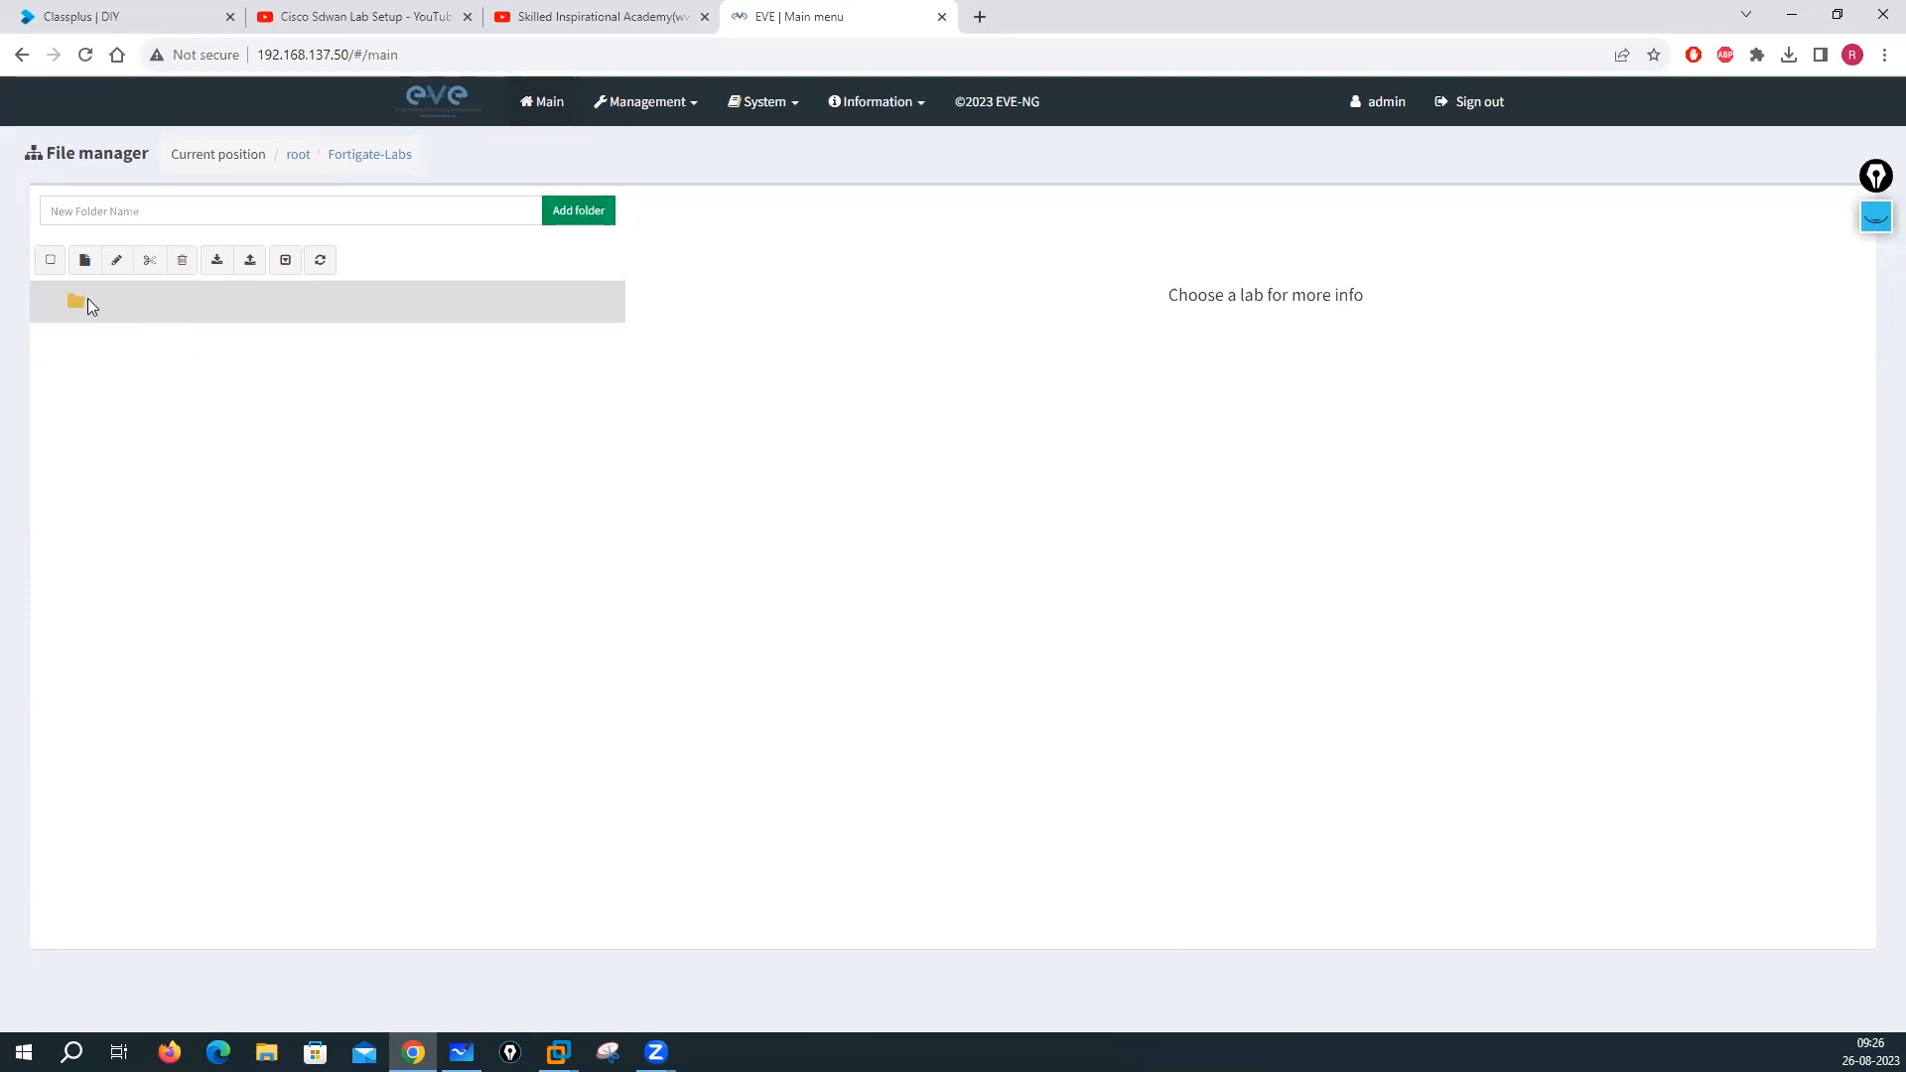
Create a new lab named Fortigate-Lab in the Fortigate-Labs folder
{"action": "left_click", "coordinate": [84, 261]}
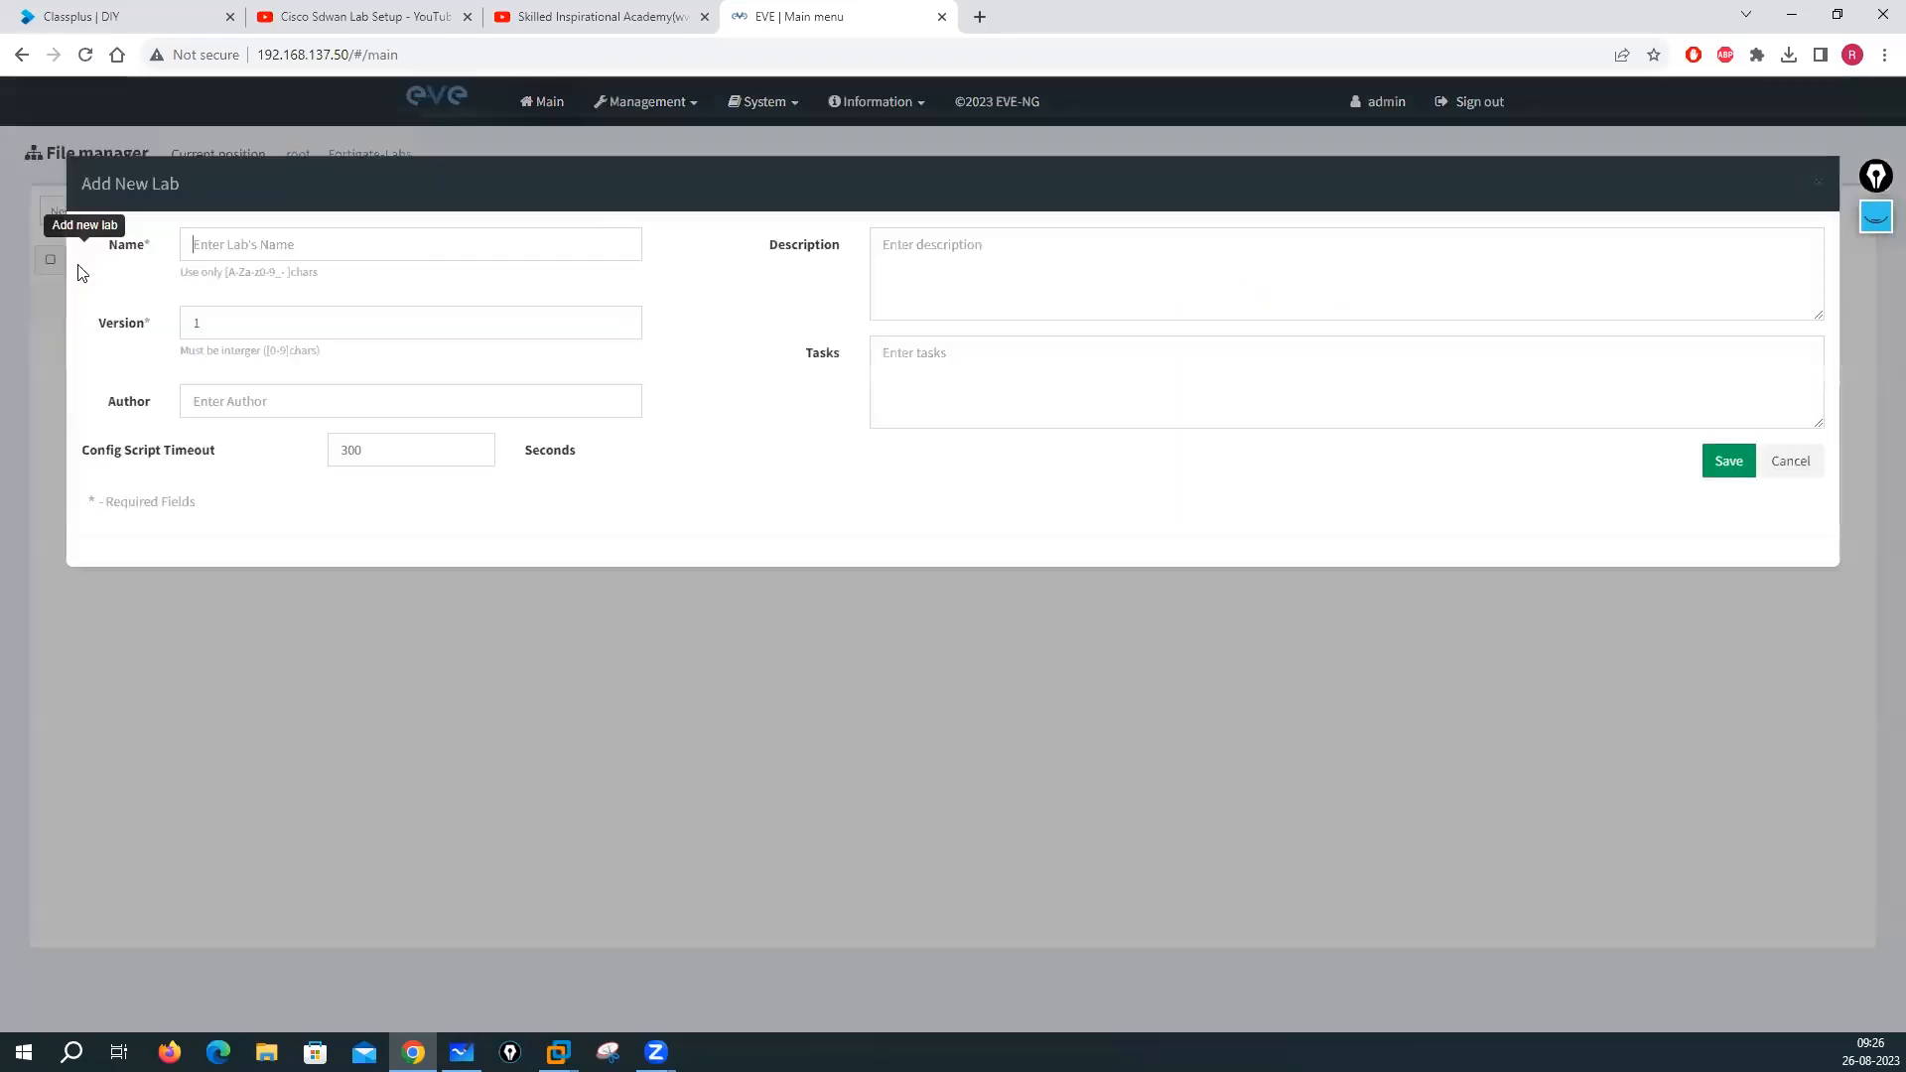
{"action": "type", "text": "FOrtigate-Lab"}
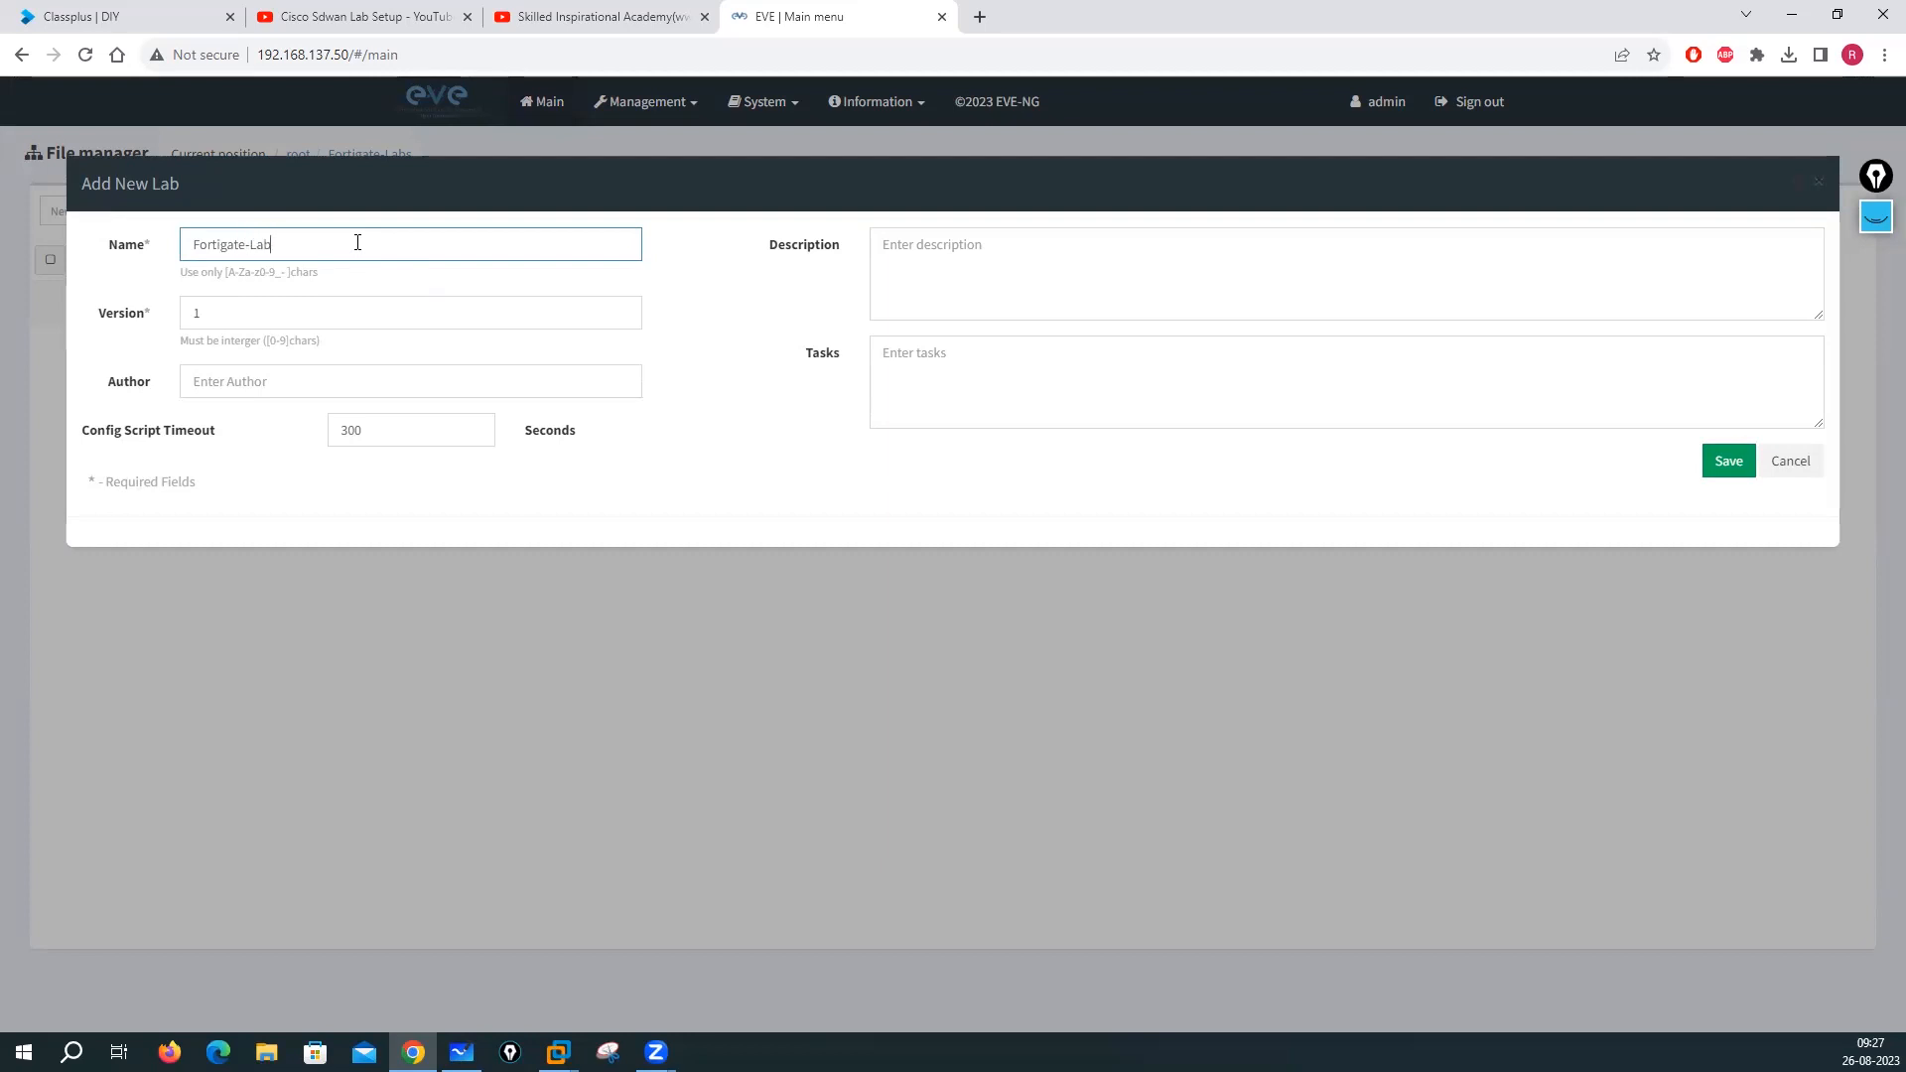
{"action": "left_click", "coordinate": [1727, 462]}
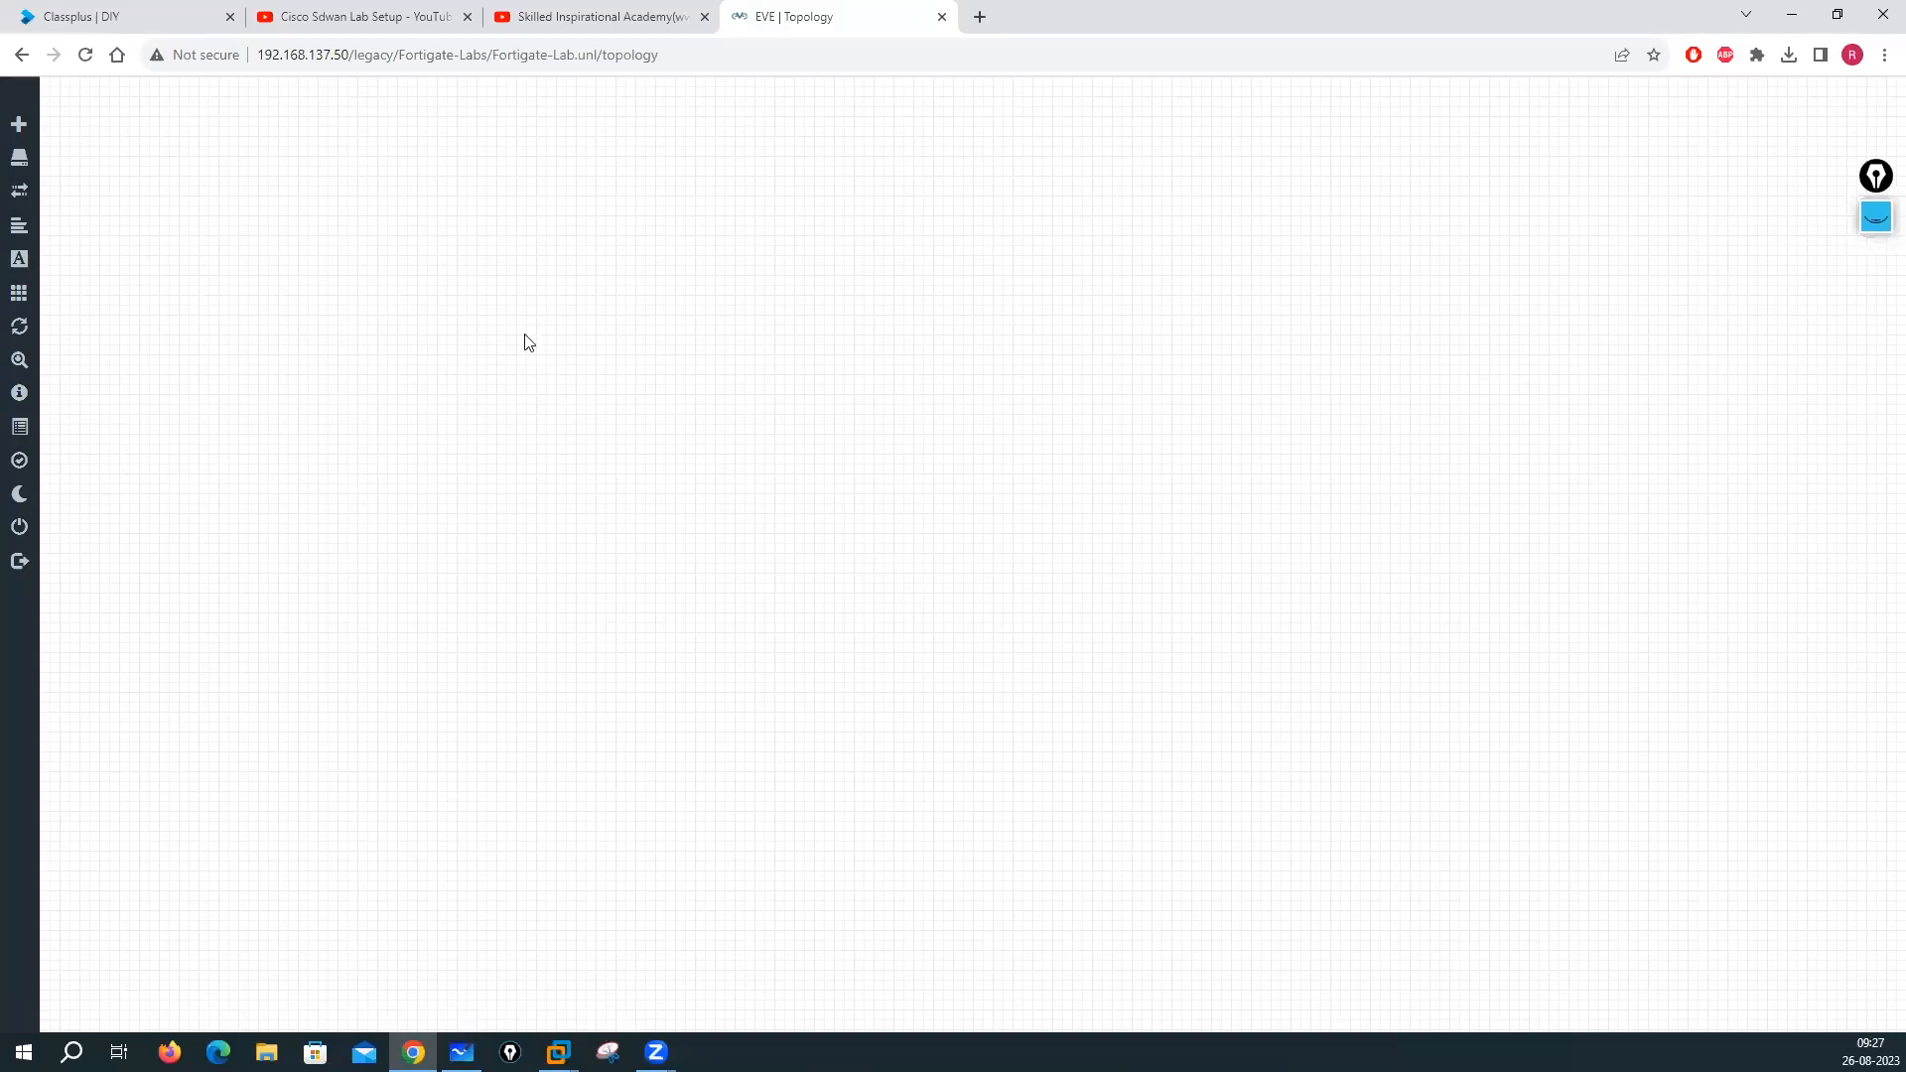
Begin a new topology node using the Fortinet FortiGate template and the fortinet-FGT-7.0.1 image
{"action": "right_click", "coordinate": [534, 250]}
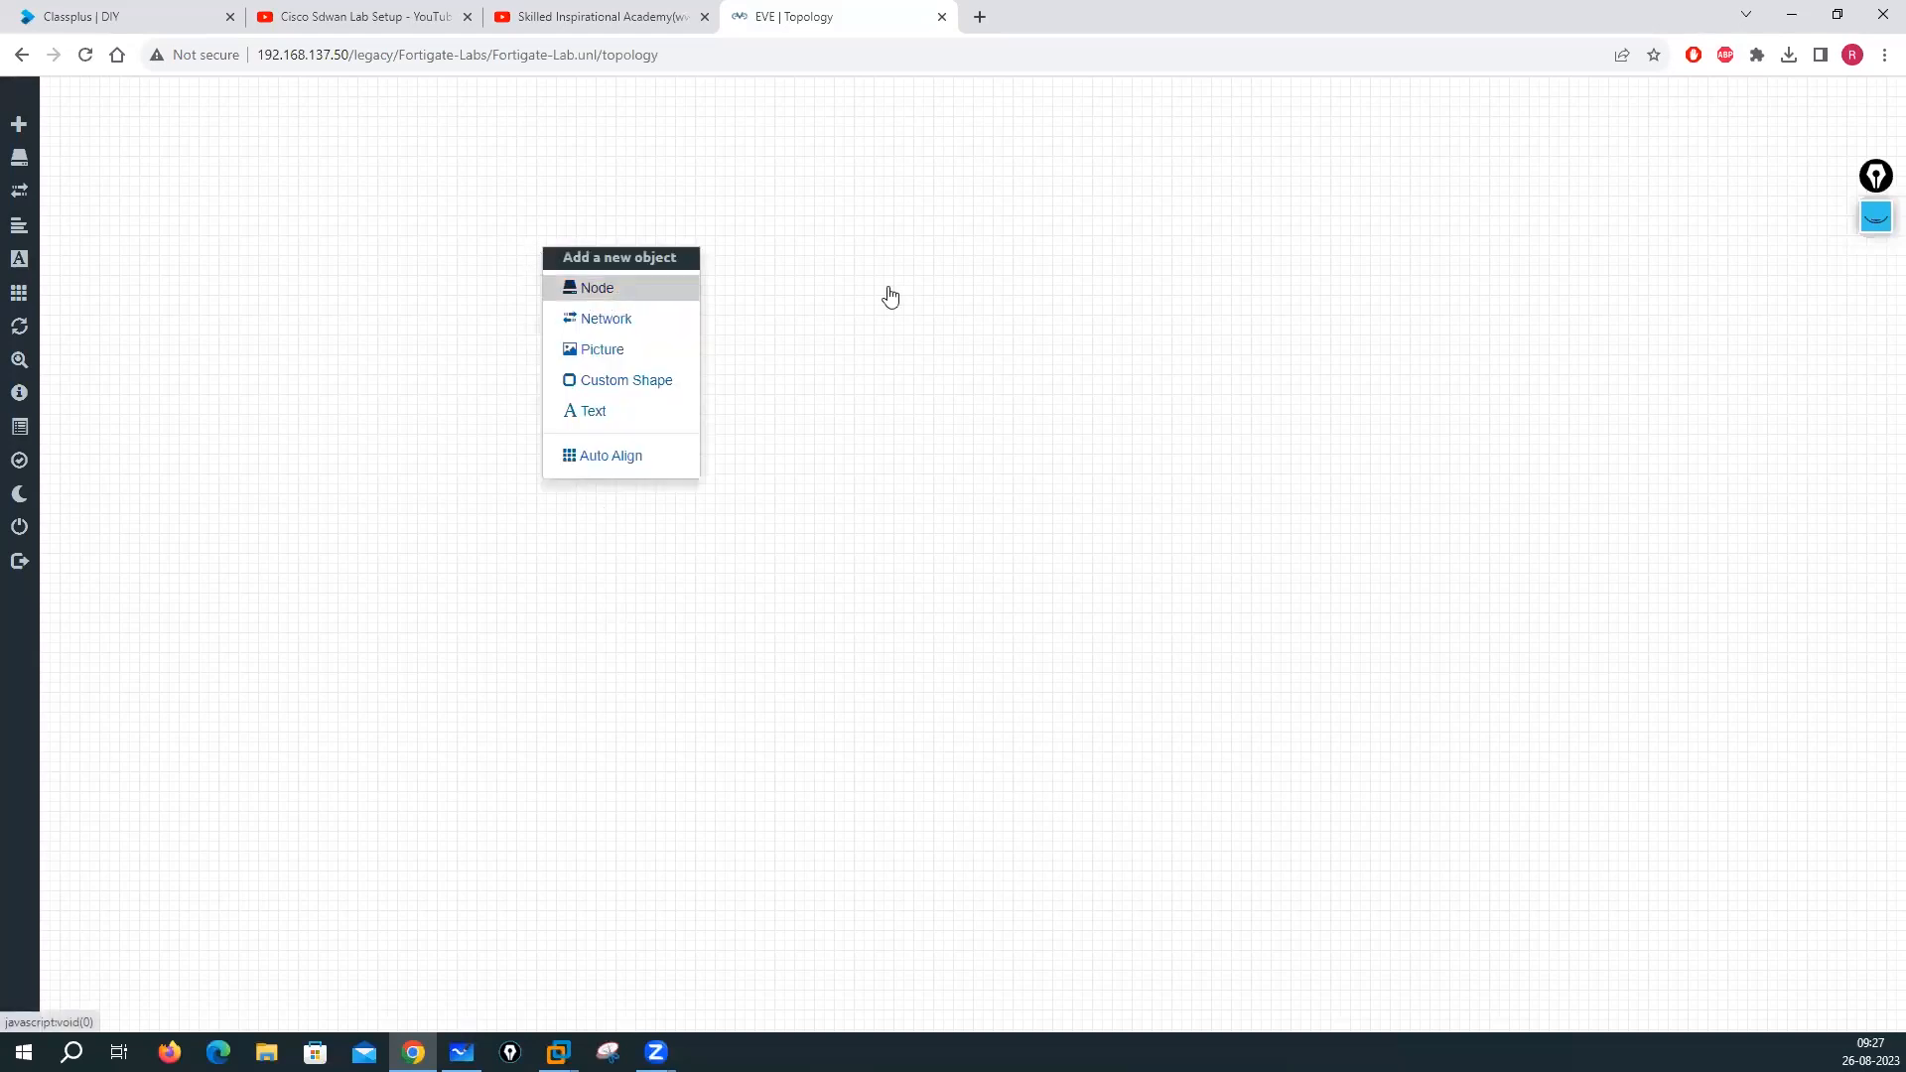
{"action": "left_click", "coordinate": [1876, 217]}
{"action": "left_click", "coordinate": [611, 299]}
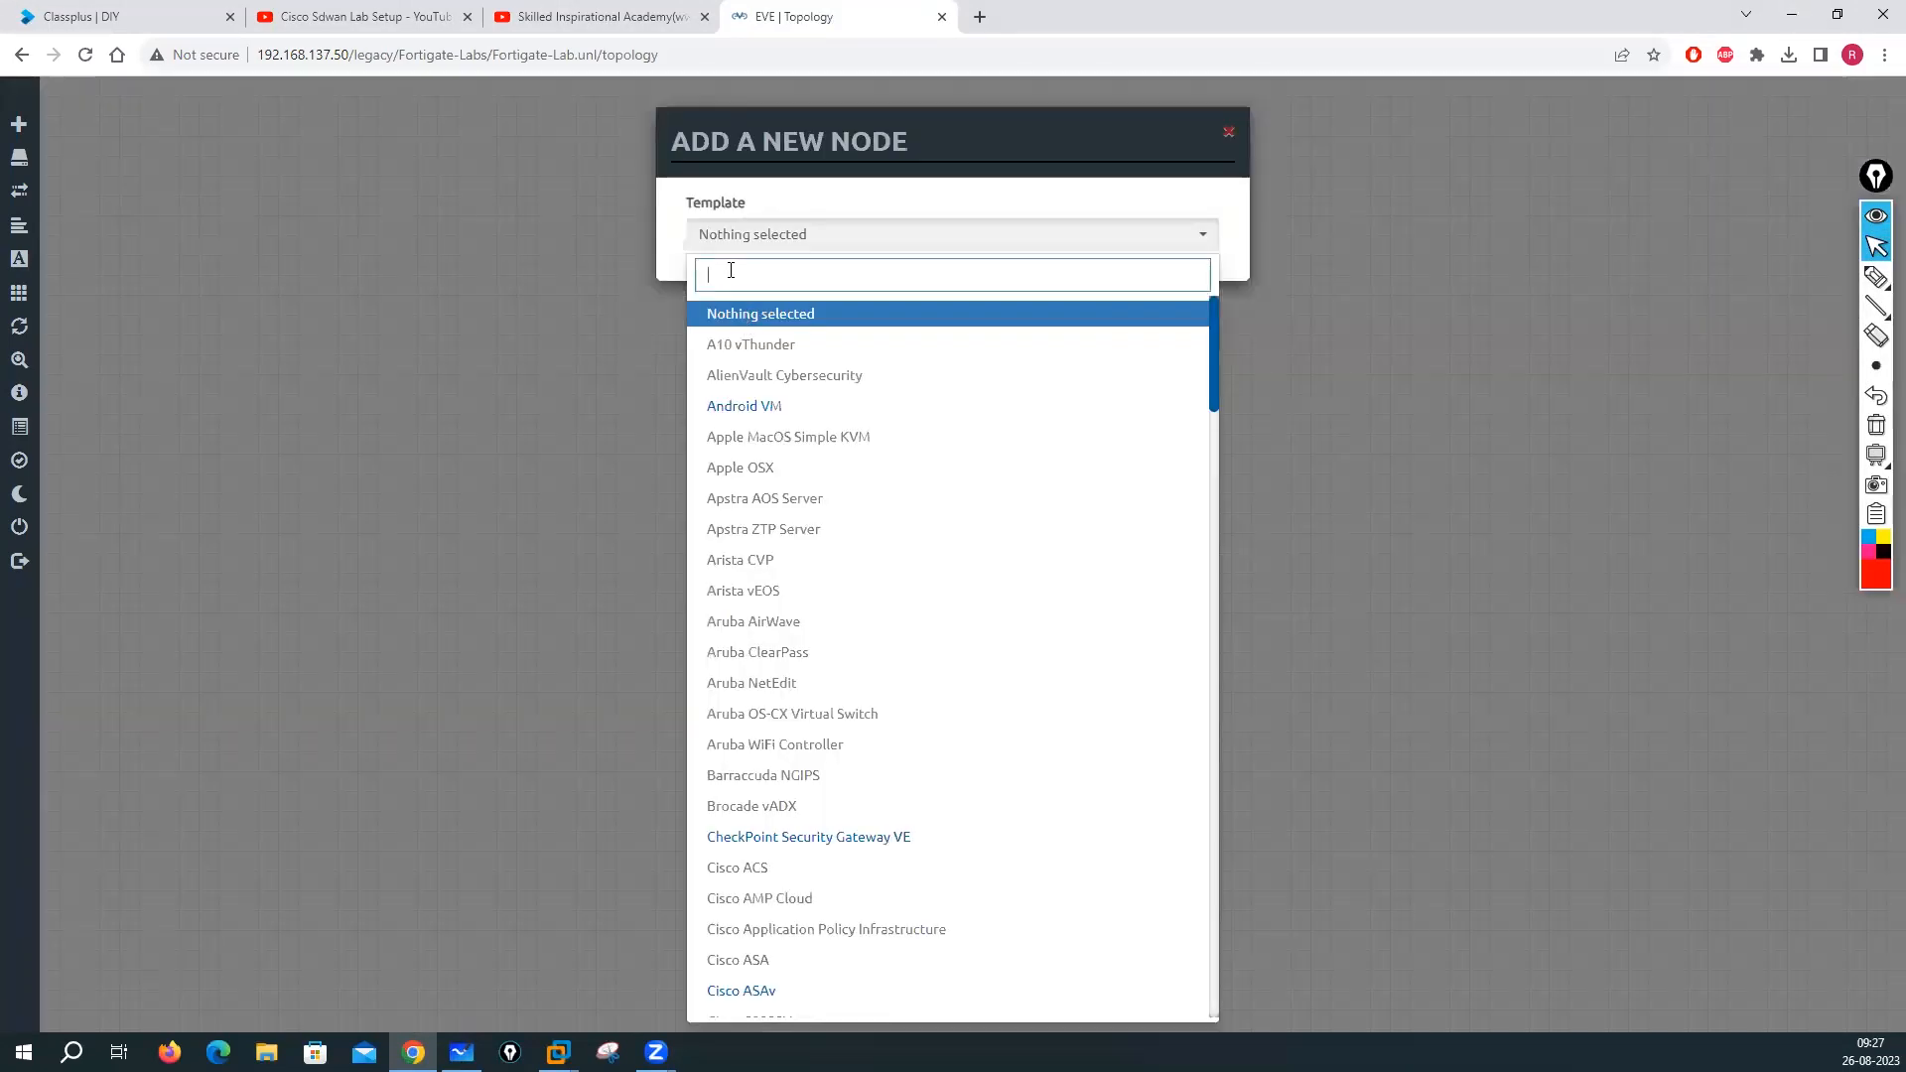
{"action": "type", "text": "For"}
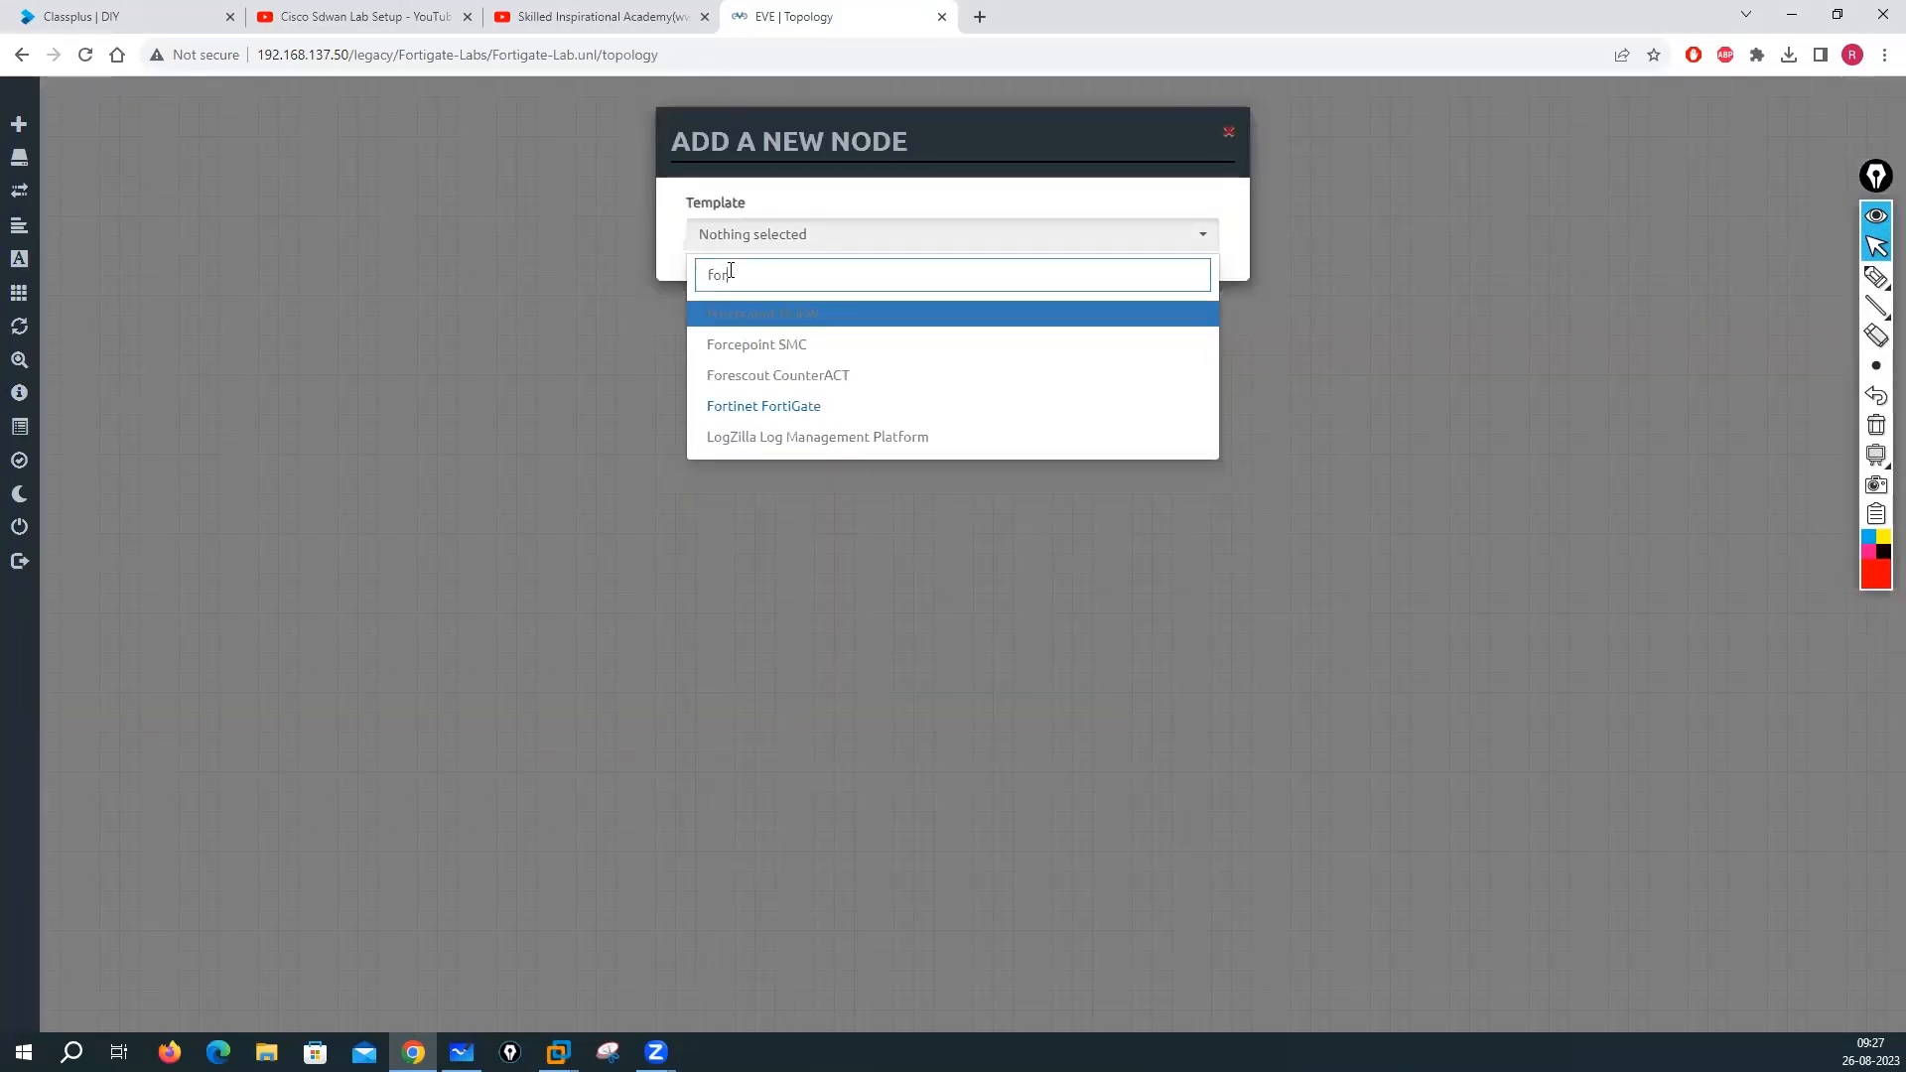
{"action": "left_click", "coordinate": [772, 406]}
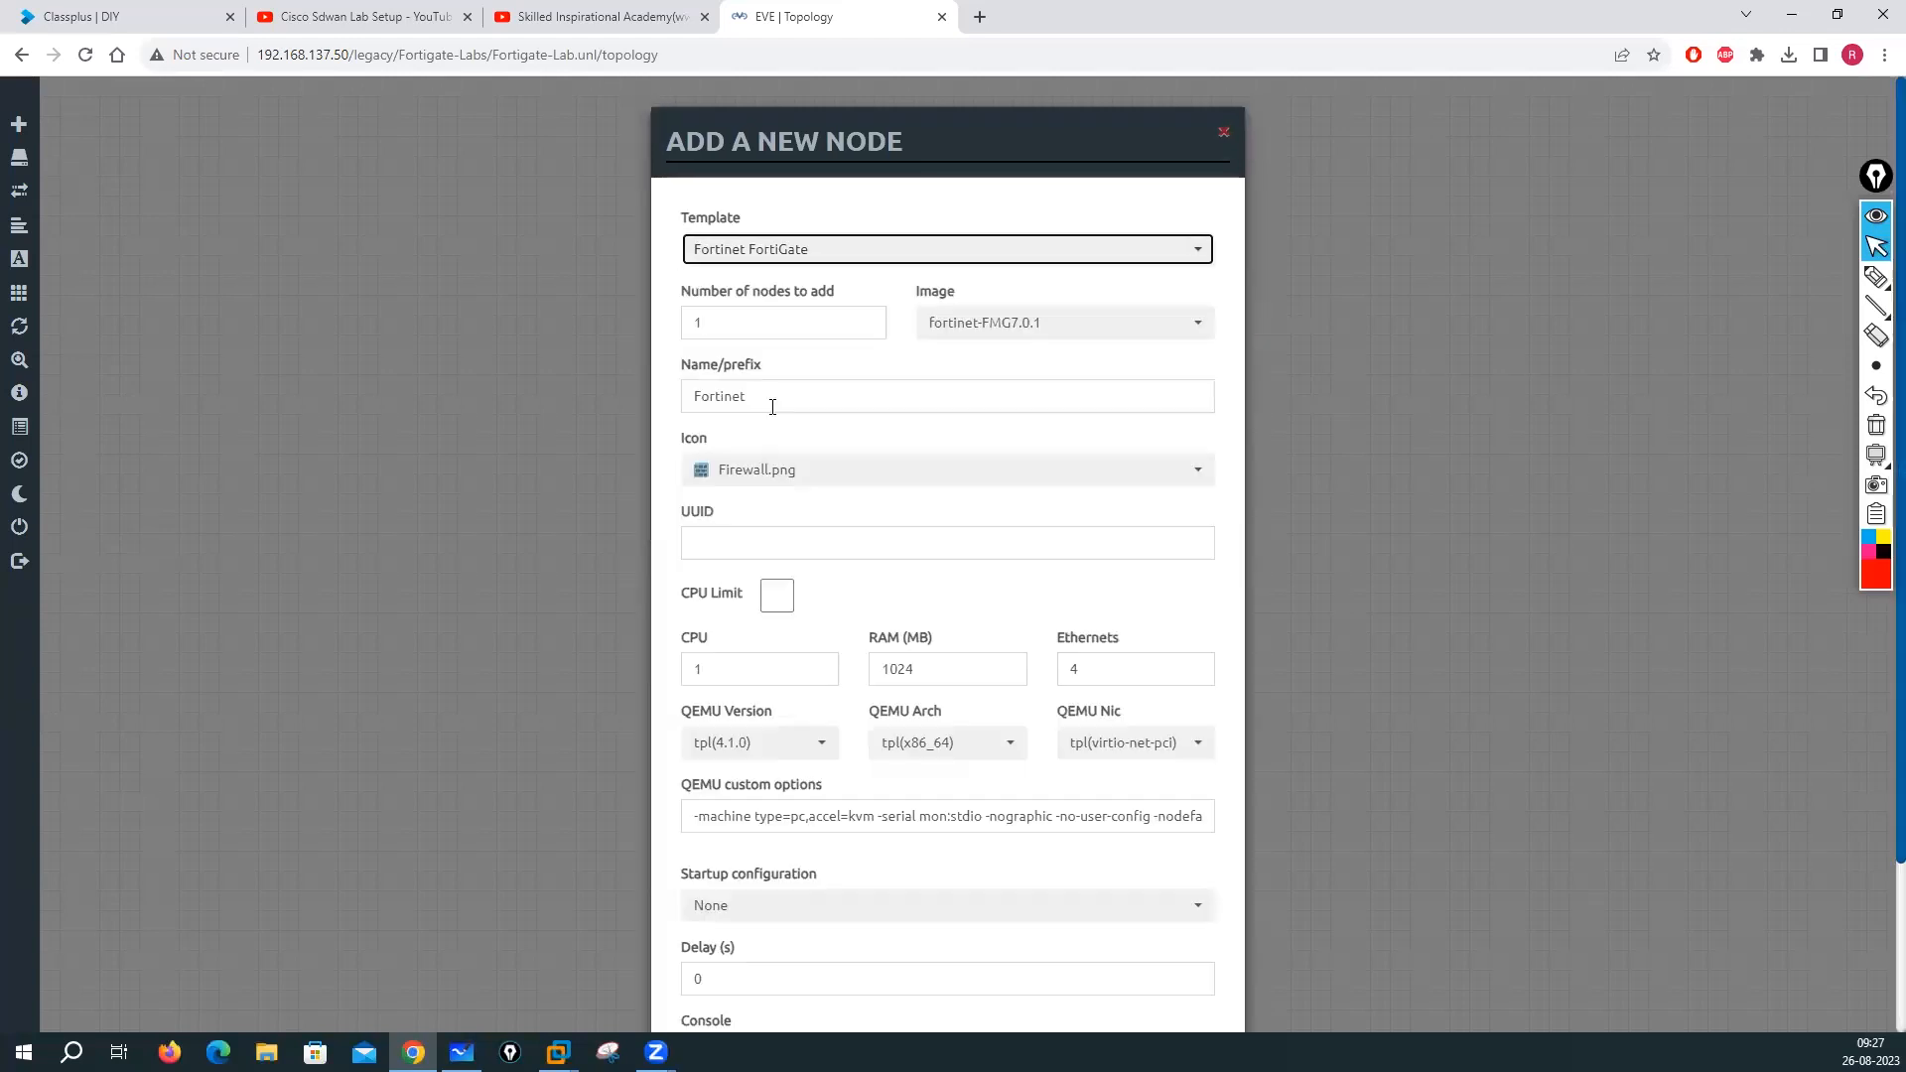
{"action": "left_click", "coordinate": [1020, 333]}
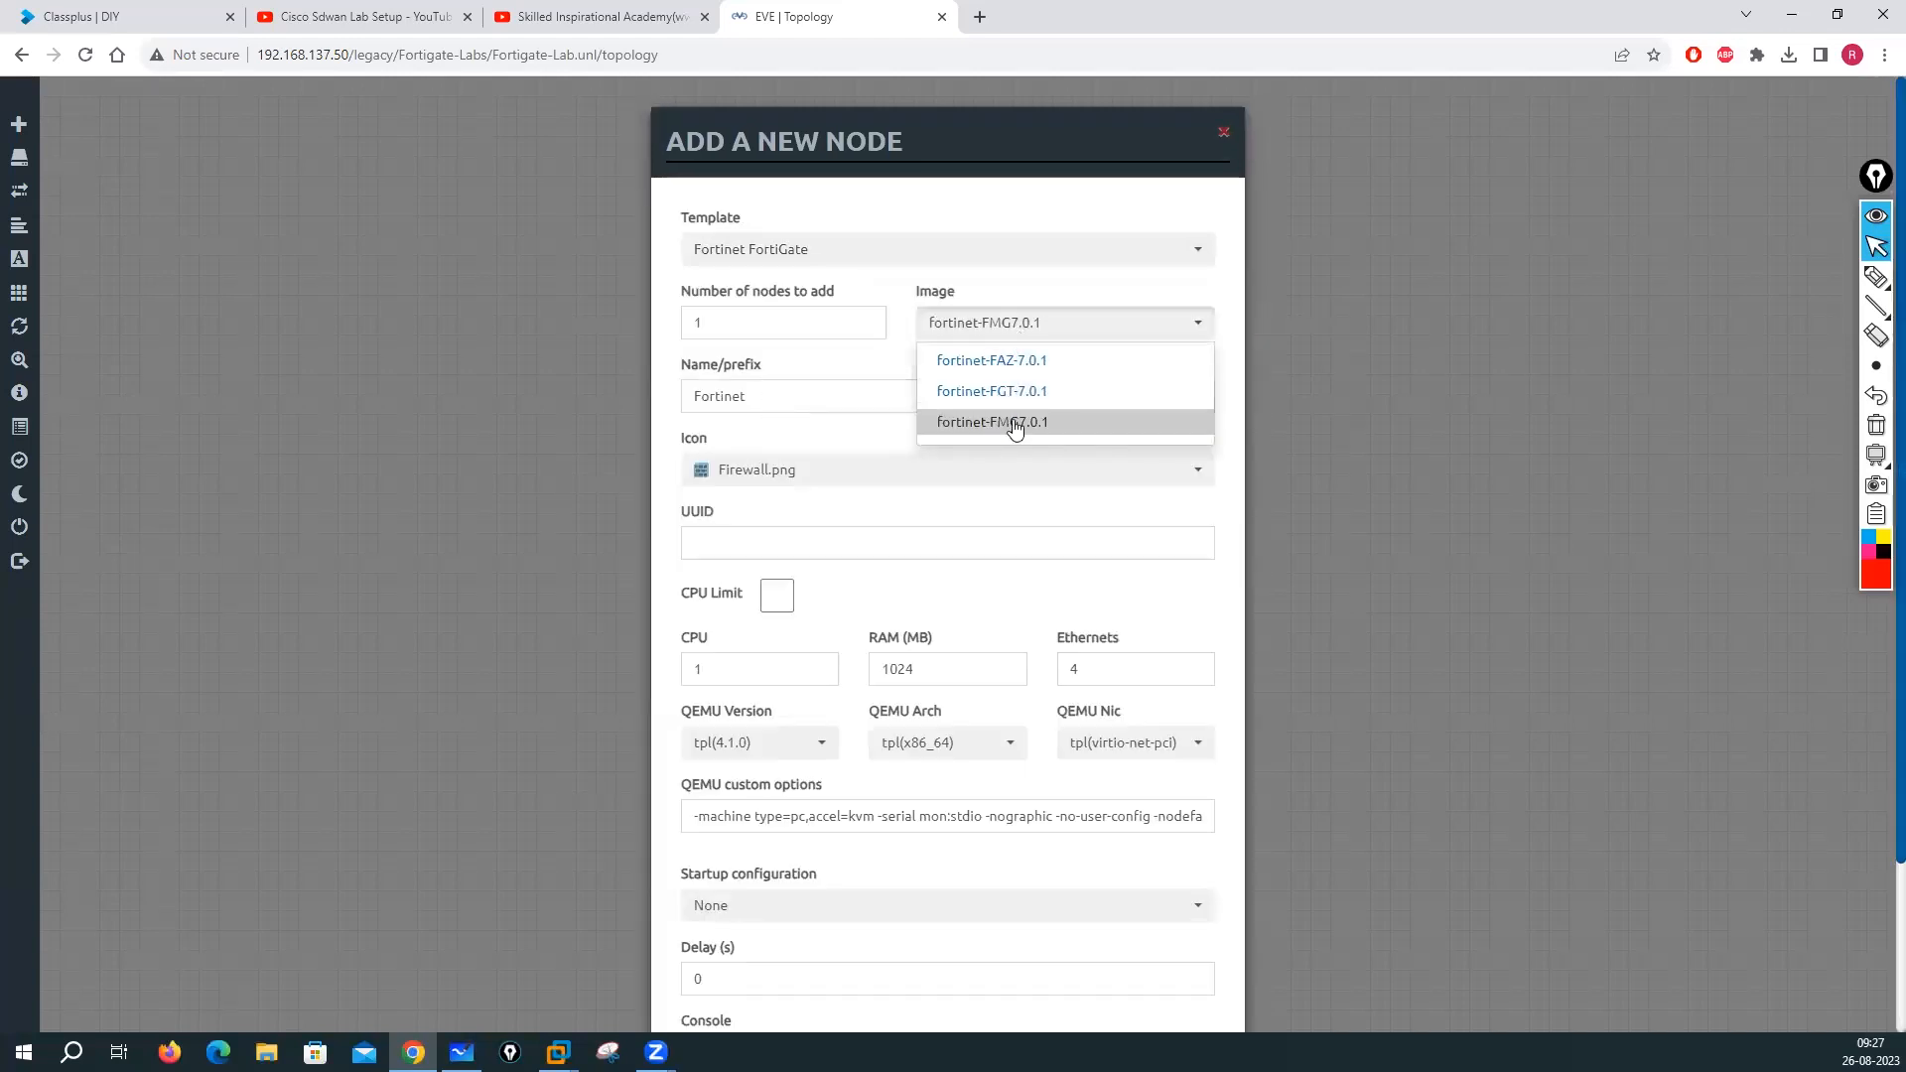
{"action": "left_click", "coordinate": [989, 391]}
Set the number of nodes to 2 and the name prefix to Fw0, and save the FortiGate nodes
{"action": "double_click", "coordinate": [713, 334]}
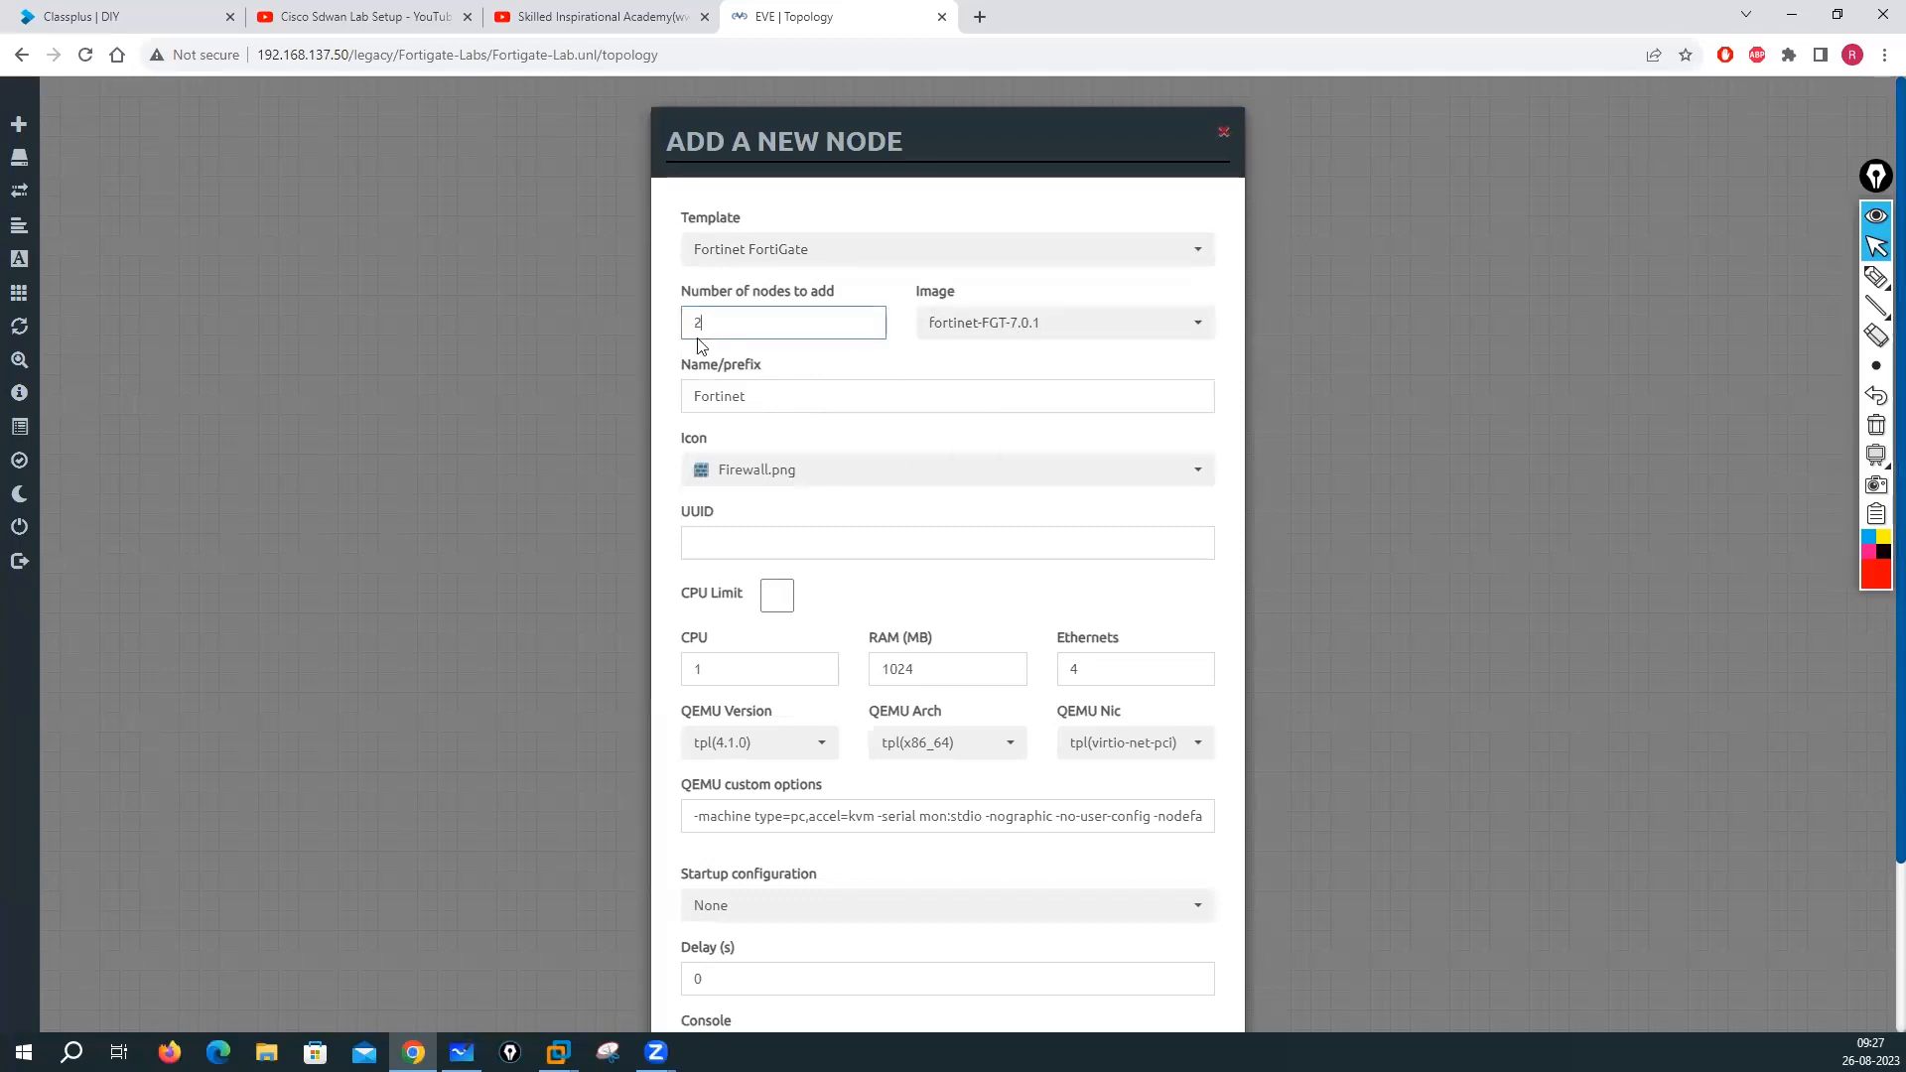
{"action": "double_click", "coordinate": [723, 402]}
{"action": "type", "text": "Fw0"}
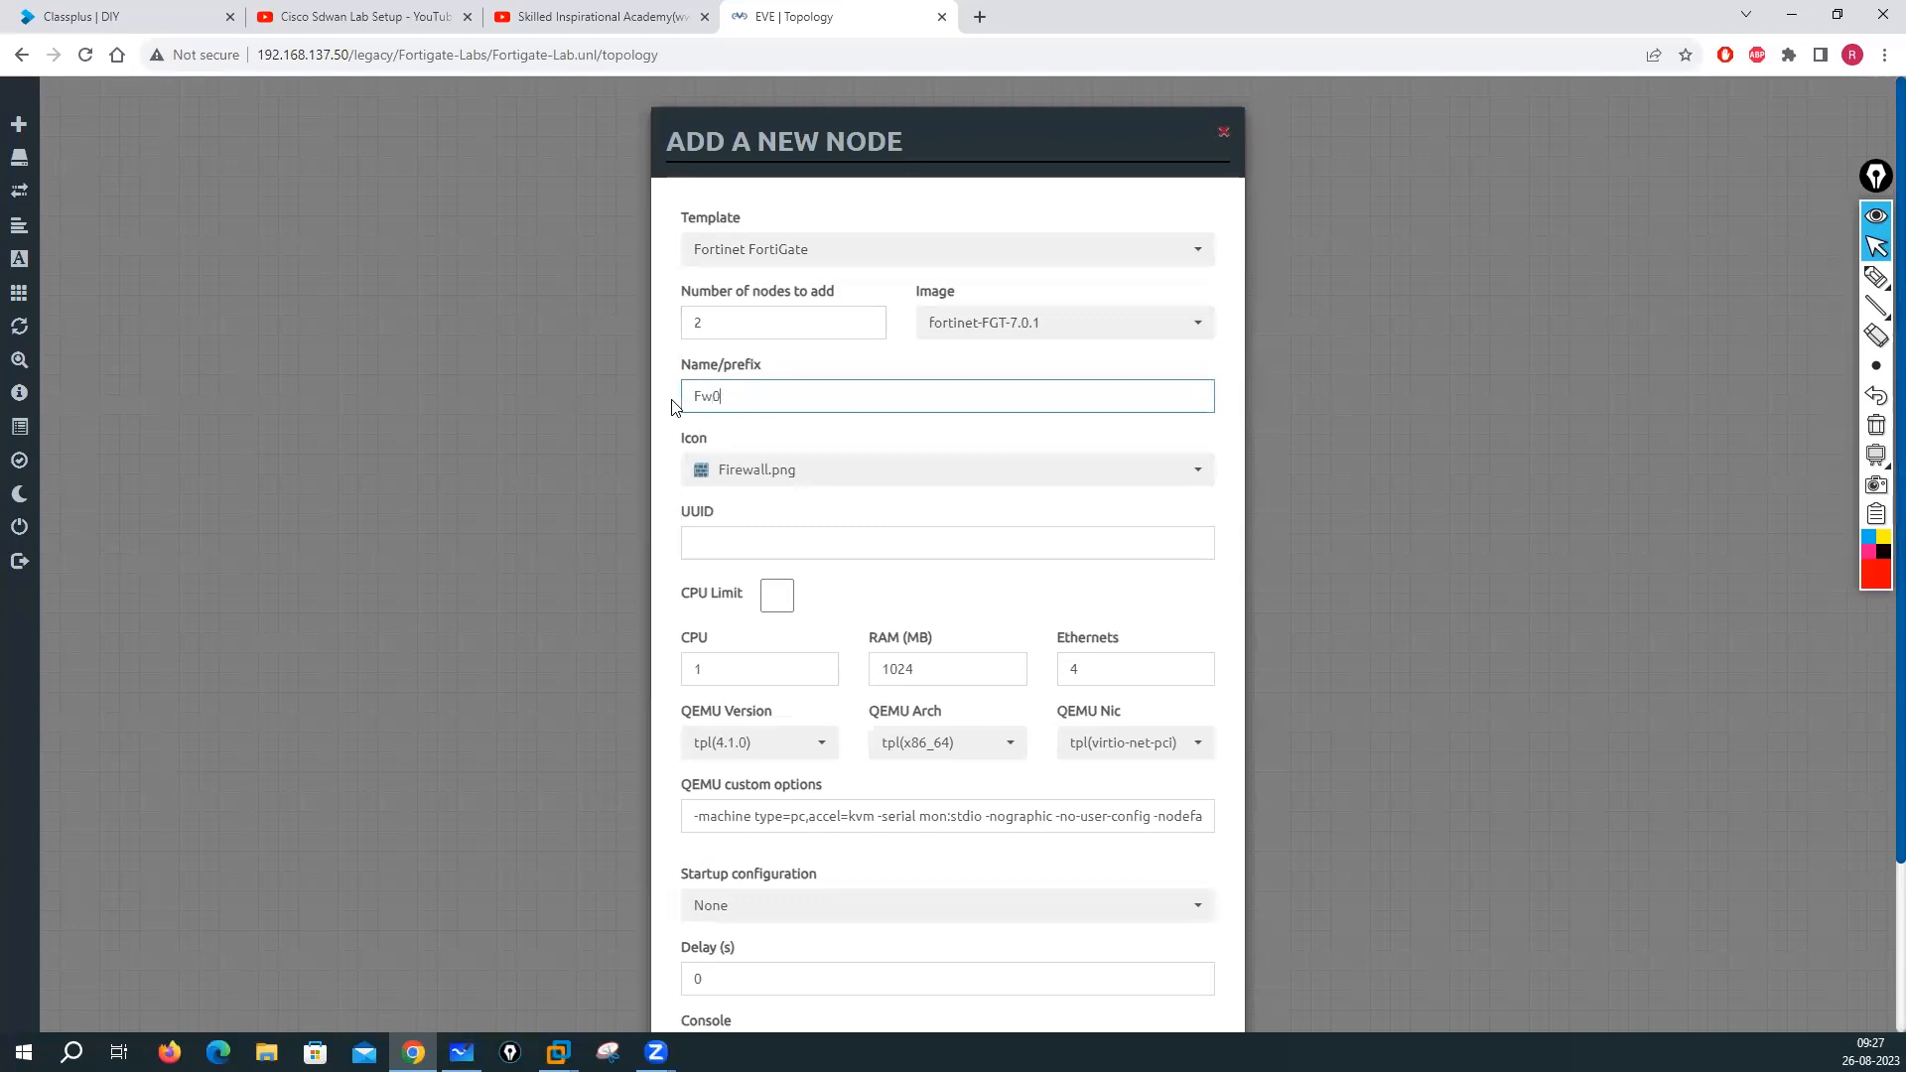
{"action": "scroll", "coordinate": [860, 804], "scroll_direction": "down", "scroll_amount": 2}
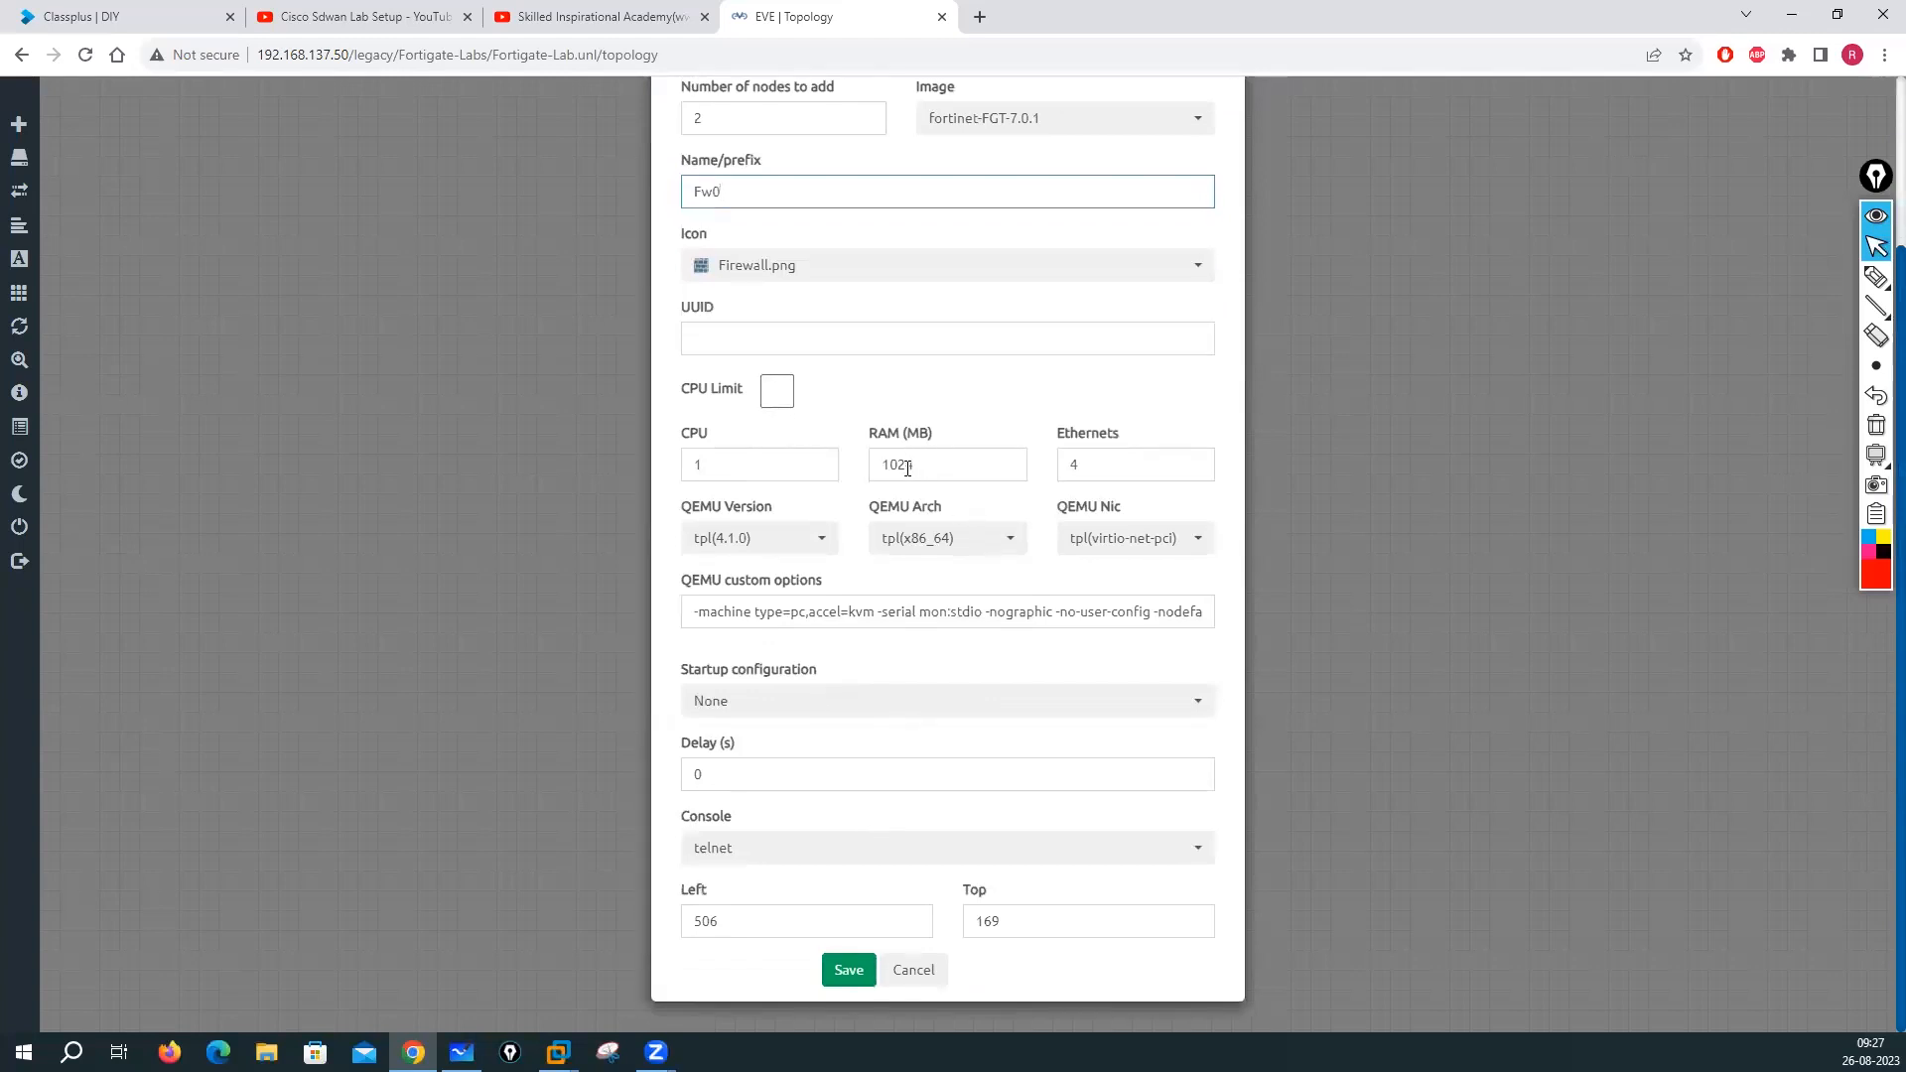
{"action": "left_click", "coordinate": [846, 974]}
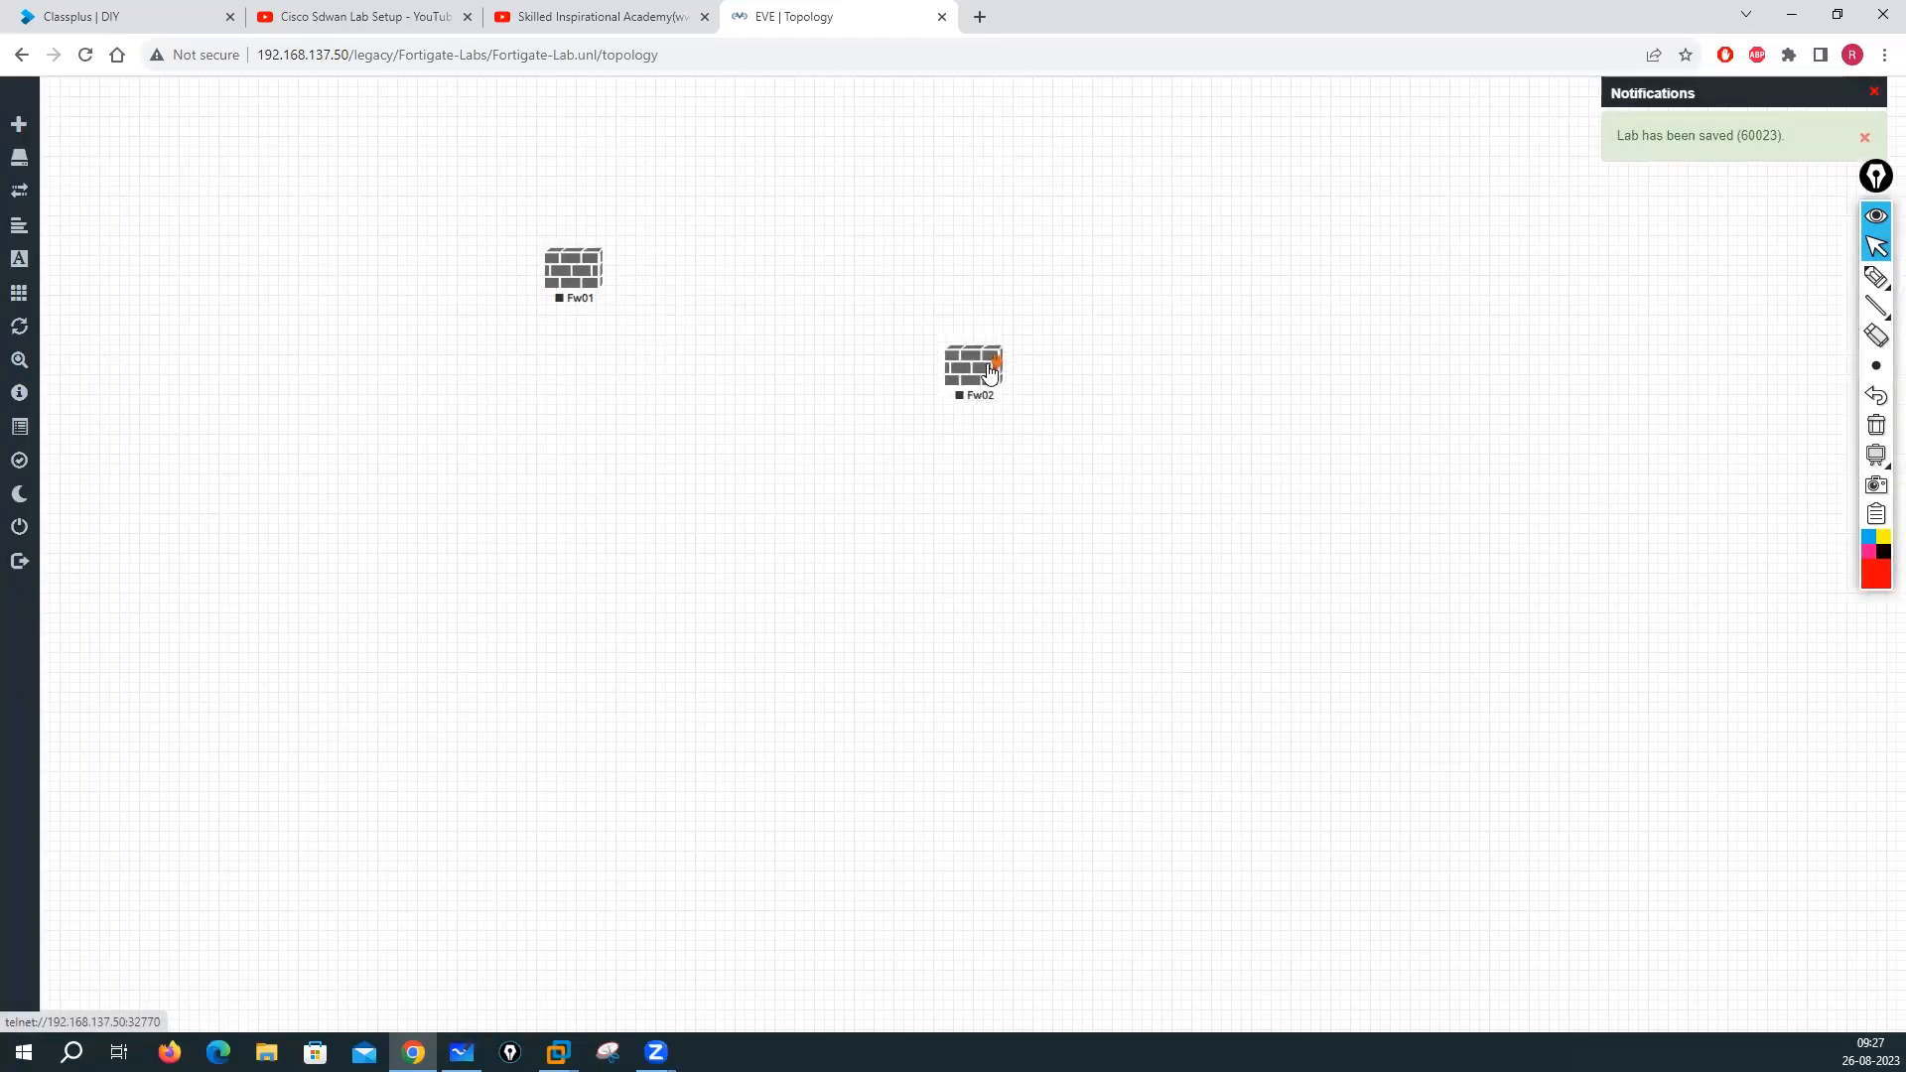
Place firewalls Fw01 and Fw02 at about the same height with a wide gap between them
{"action": "left_click_drag", "start_coordinate": [990, 372], "coordinate": [1004, 358]}
{"action": "left_click_drag", "start_coordinate": [596, 283], "coordinate": [624, 379]}
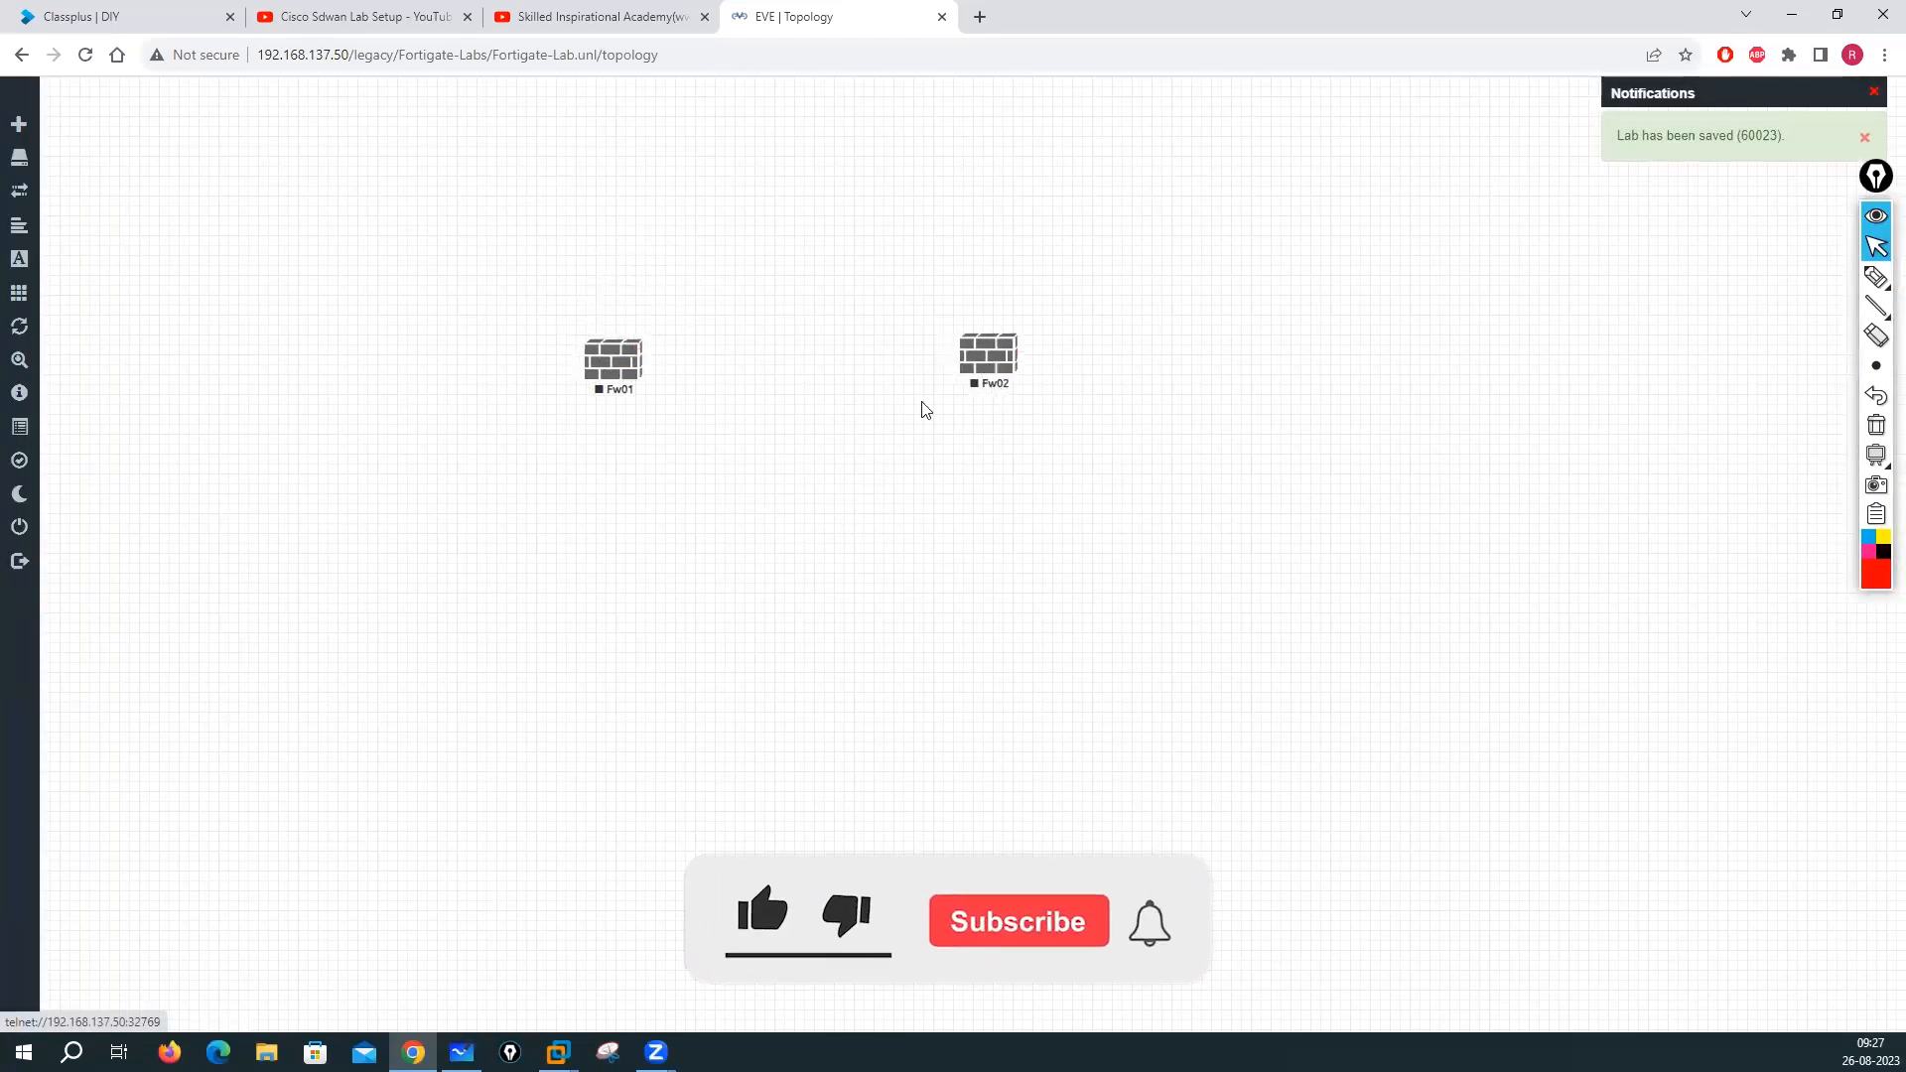
{"action": "left_click_drag", "start_coordinate": [992, 357], "coordinate": [1360, 387]}
{"action": "left_click_drag", "start_coordinate": [619, 367], "coordinate": [746, 334]}
{"action": "left_click_drag", "start_coordinate": [1350, 377], "coordinate": [1354, 503]}
{"action": "left_click_drag", "start_coordinate": [733, 336], "coordinate": [746, 508]}
Add two Cisco vIOS Switch nodes with the name prefix CR-SW to the topology
{"action": "right_click", "coordinate": [635, 313]}
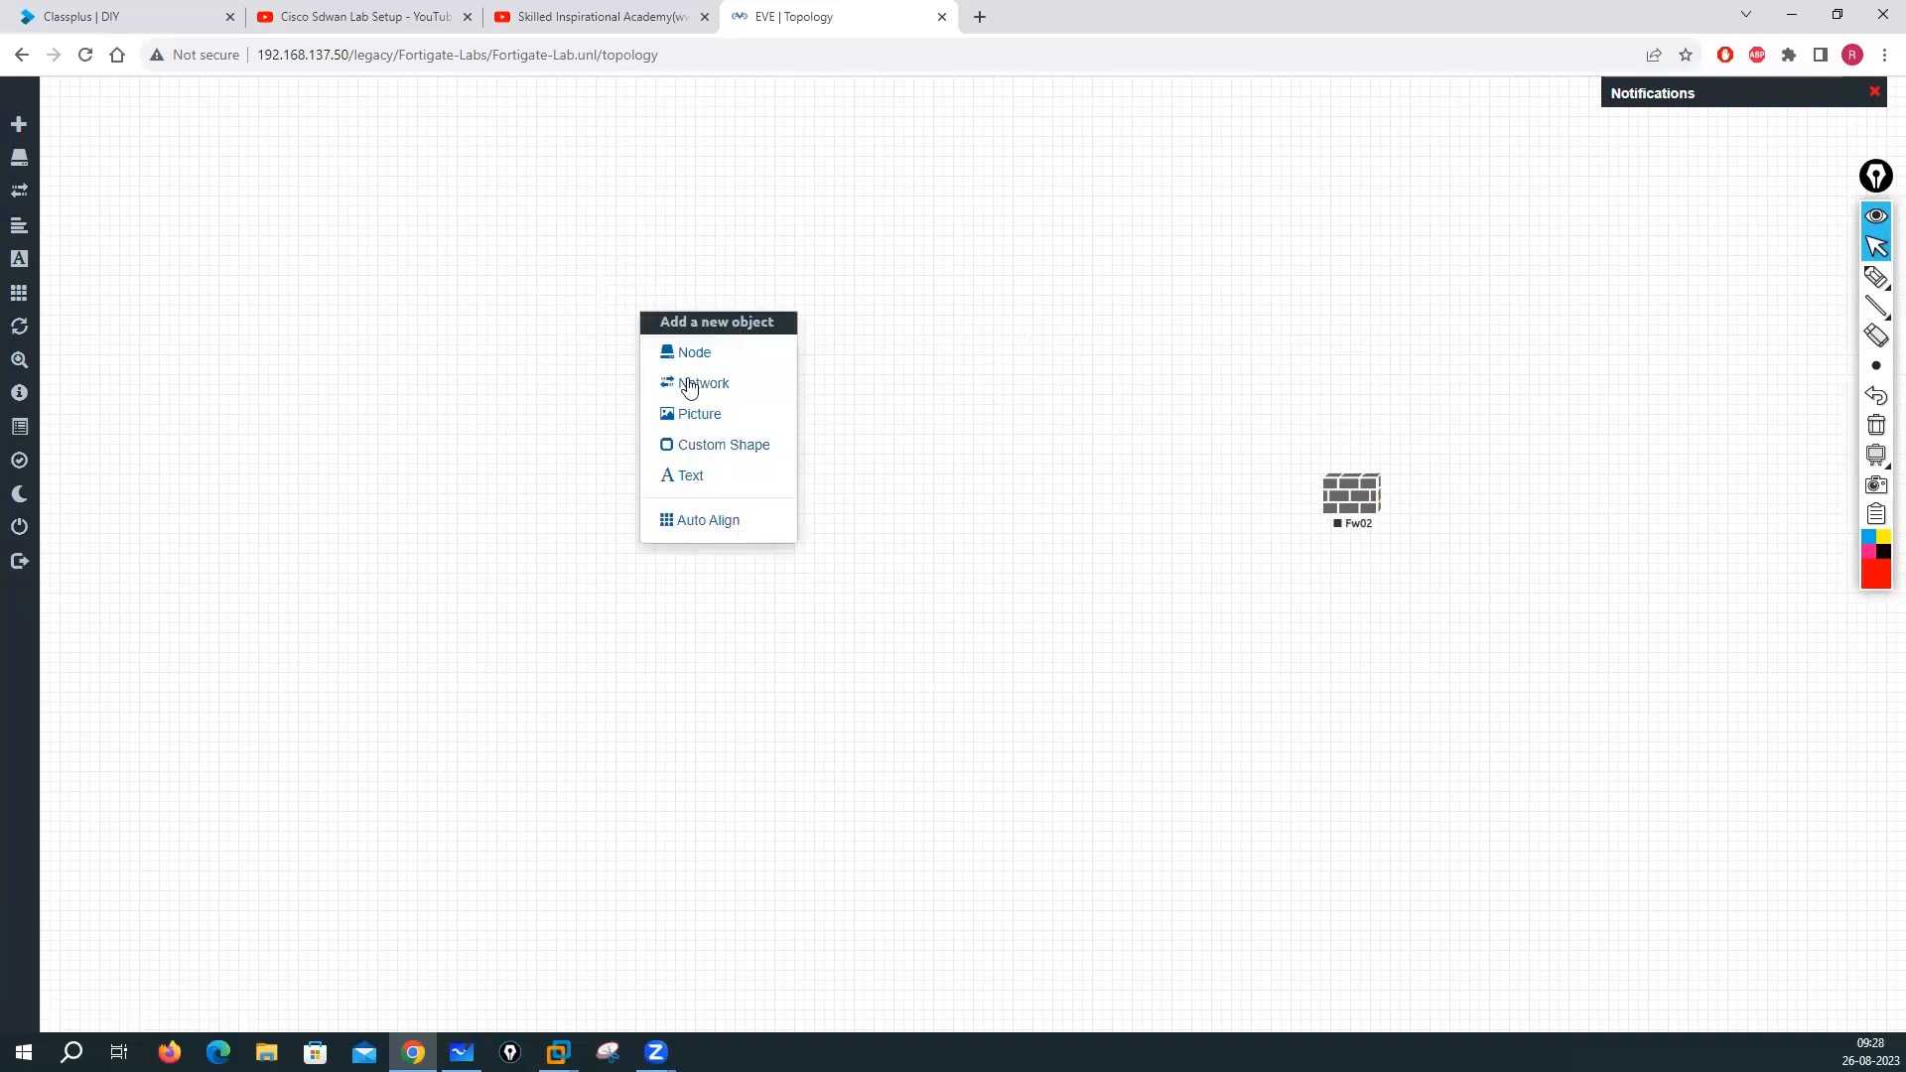
{"action": "left_click", "coordinate": [685, 352]}
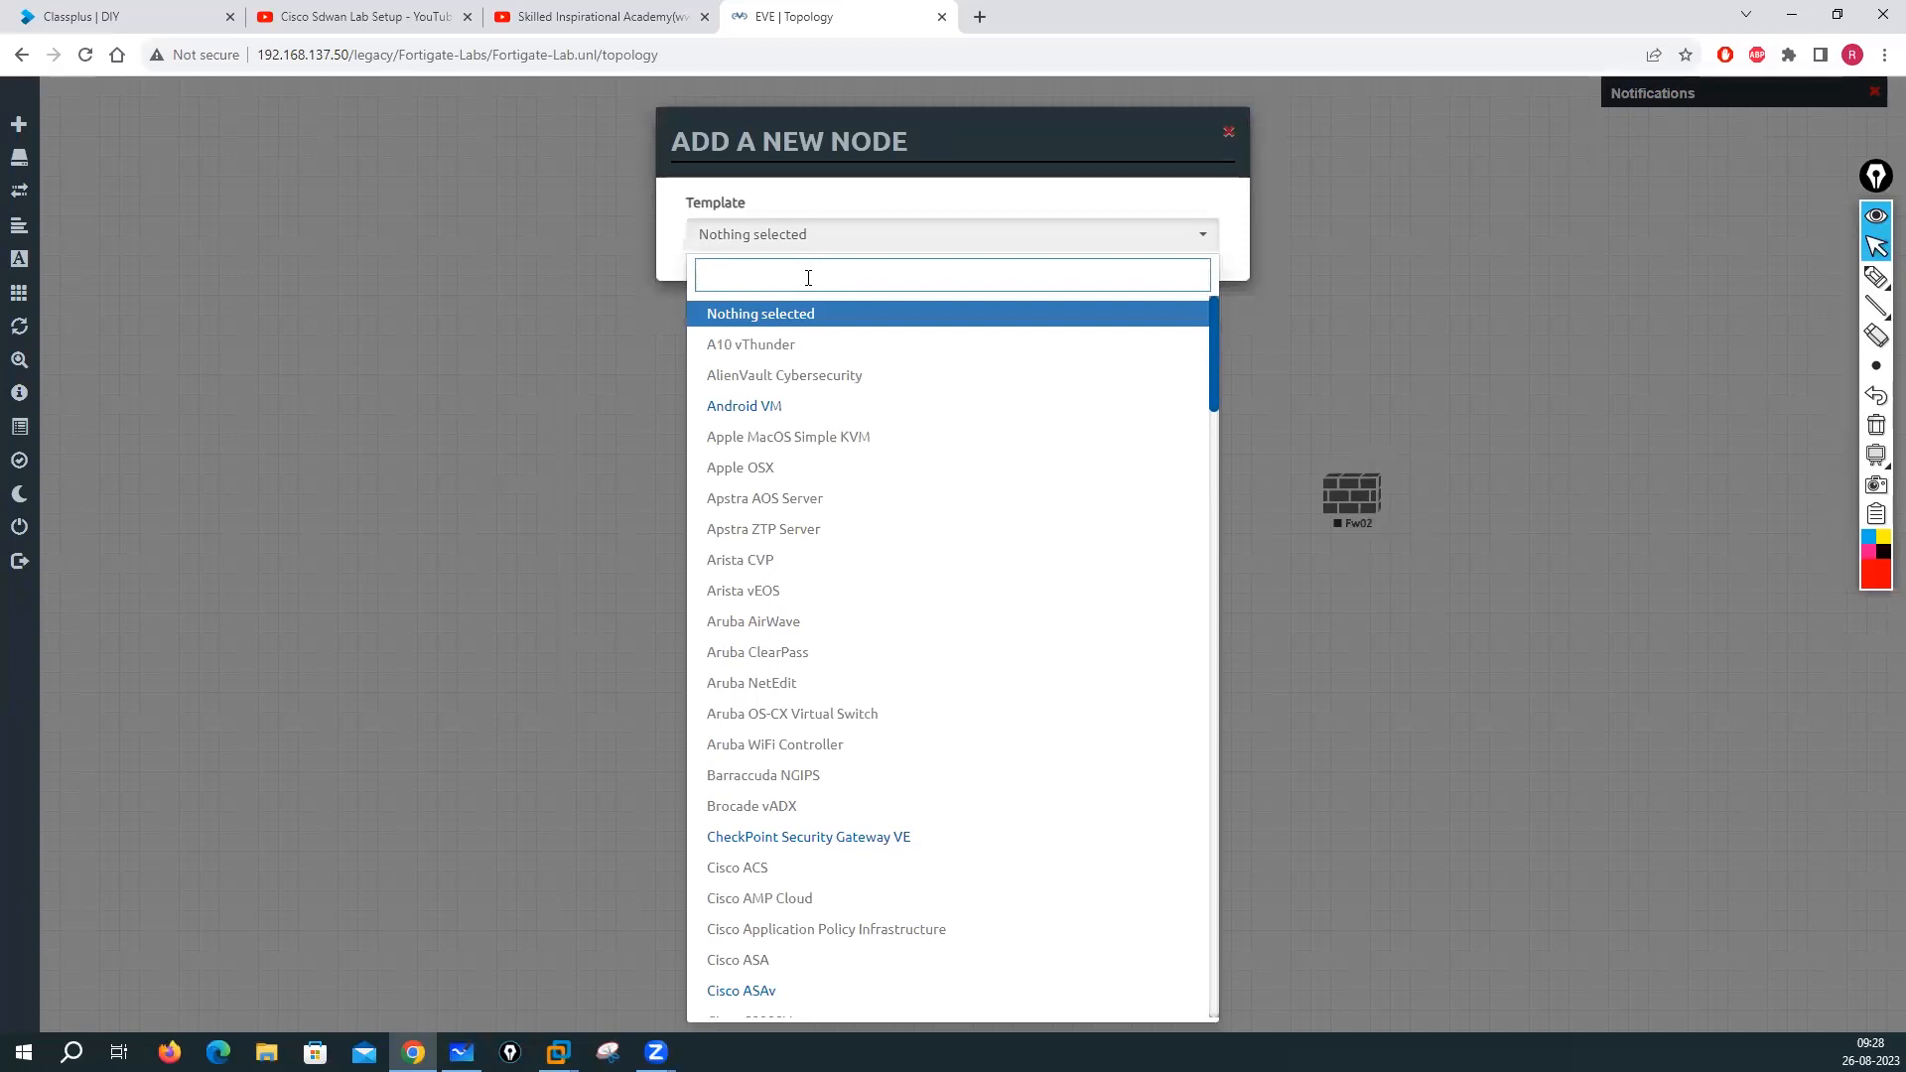
{"action": "type", "text": "vio"}
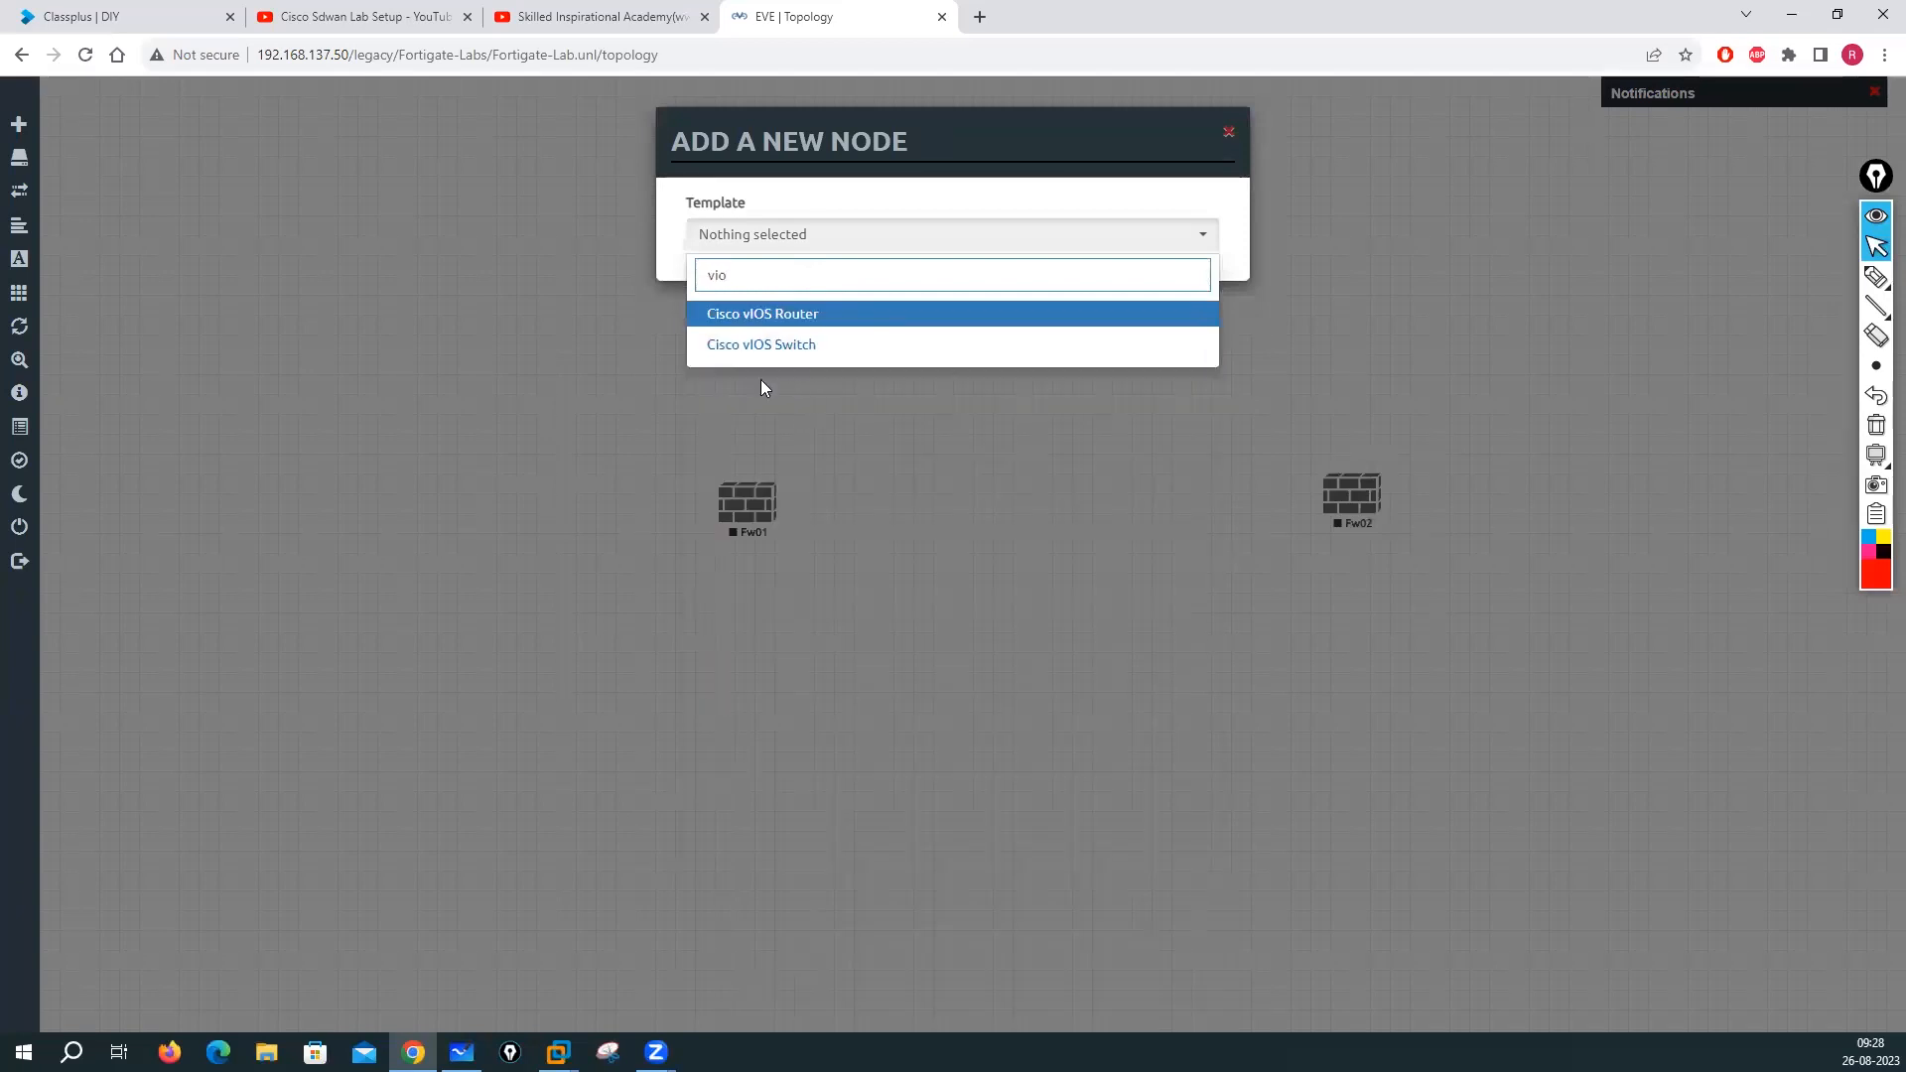
{"action": "left_click", "coordinate": [725, 343]}
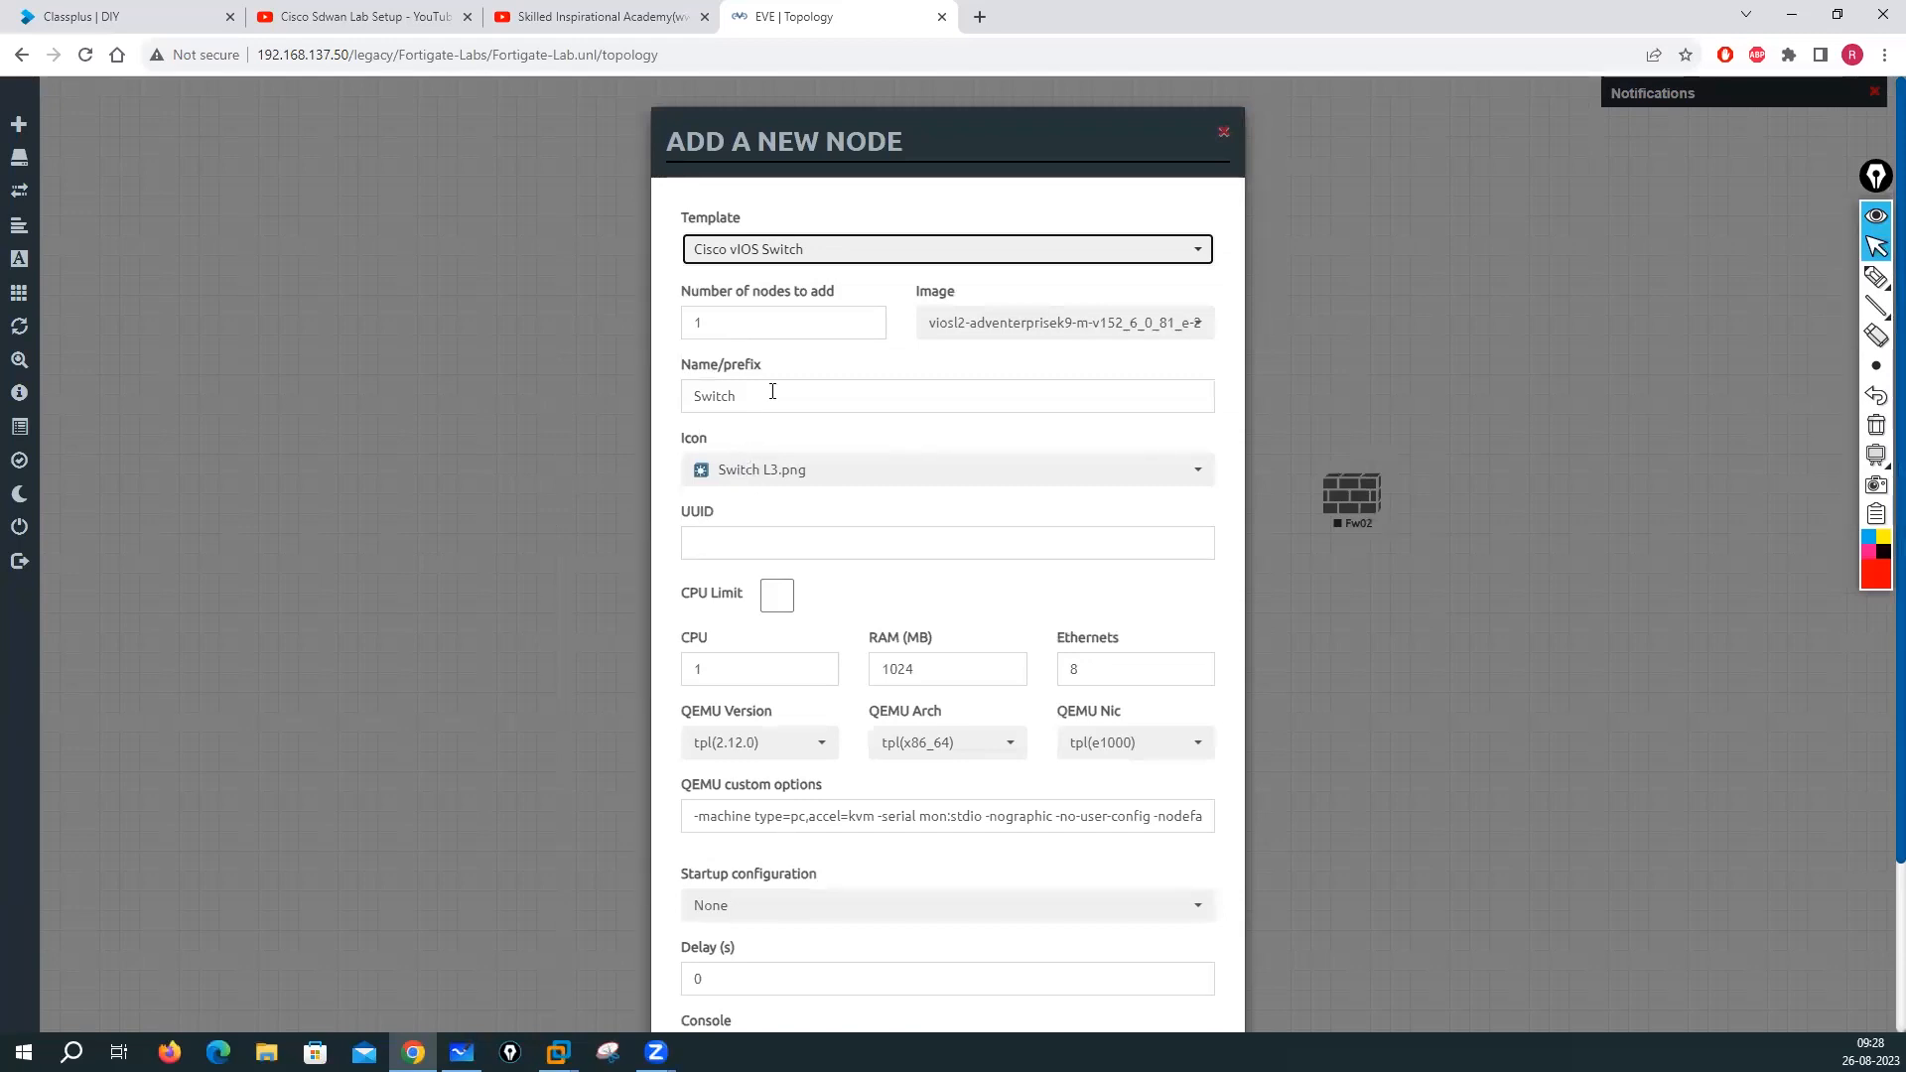
{"action": "left_click_drag", "start_coordinate": [773, 393], "coordinate": [683, 408]}
{"action": "type", "text": "CR-SW"}
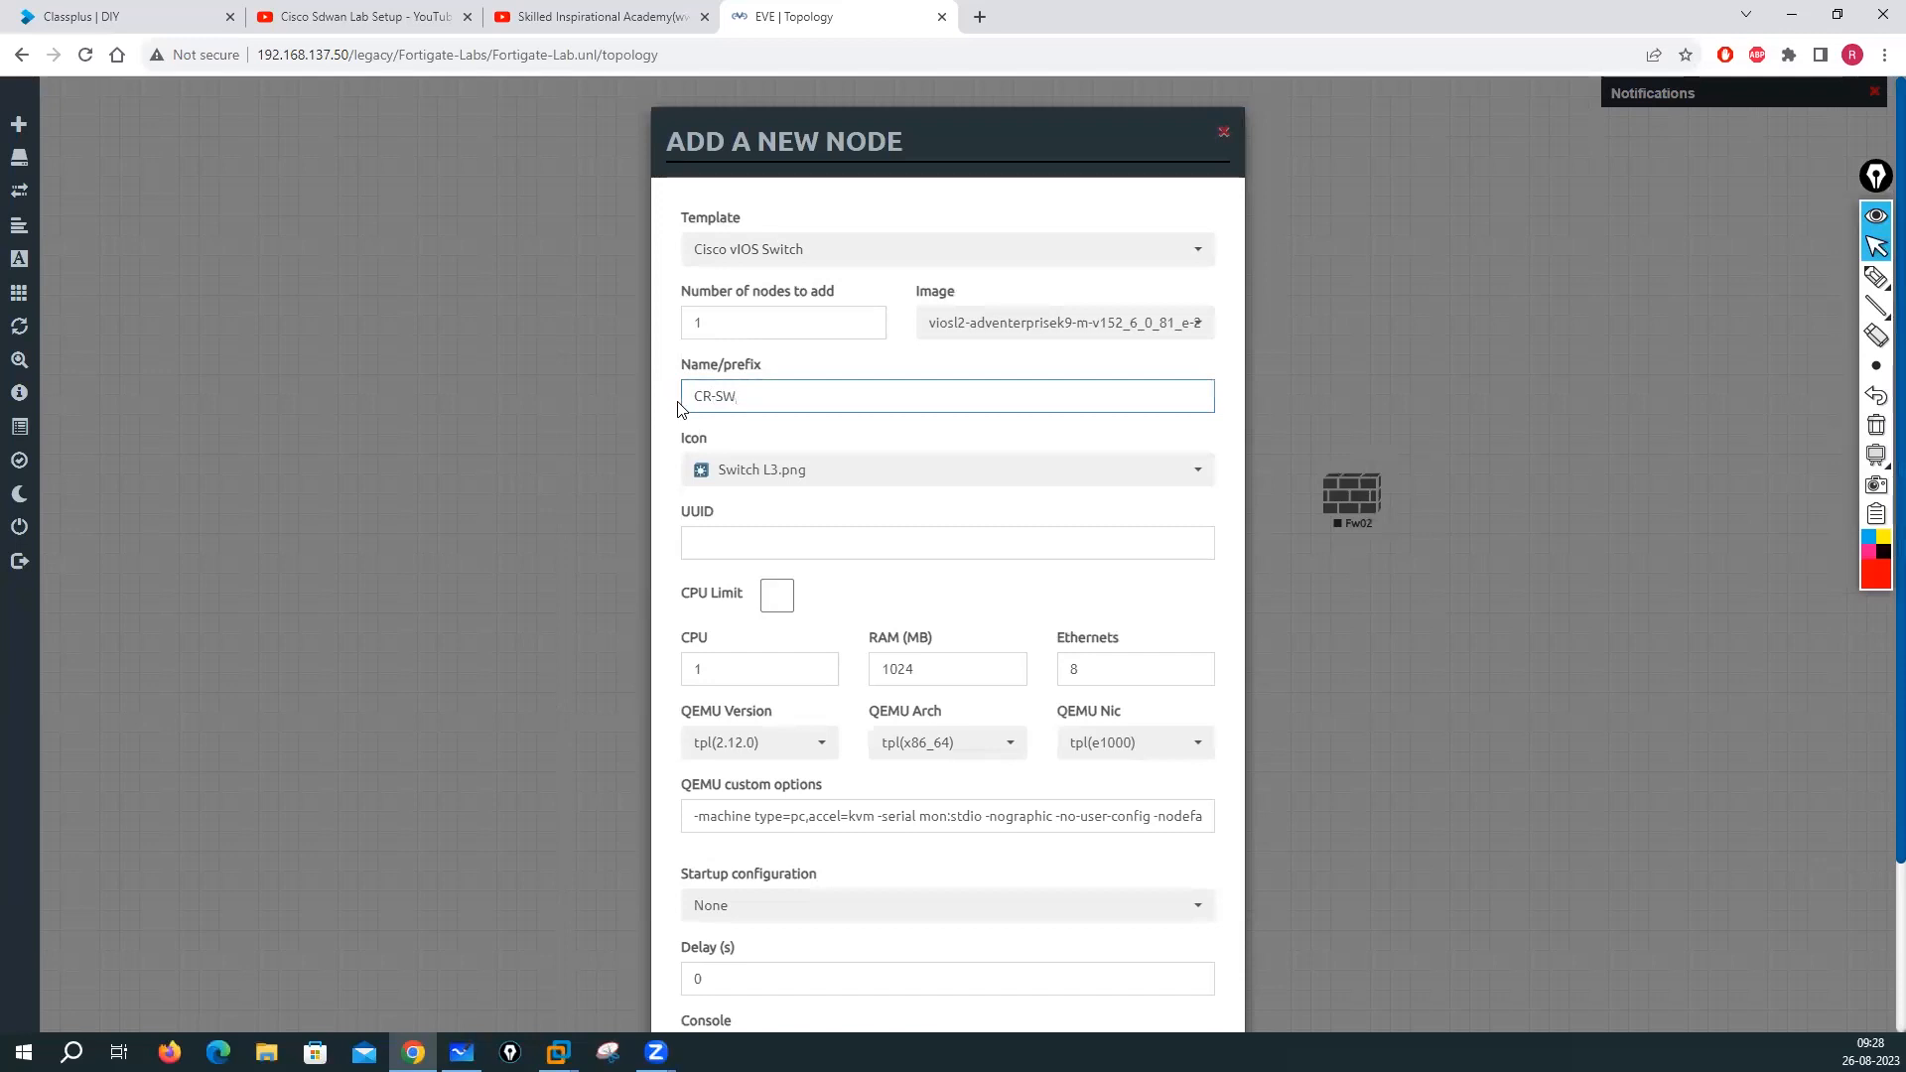
{"action": "left_click", "coordinate": [740, 328]}
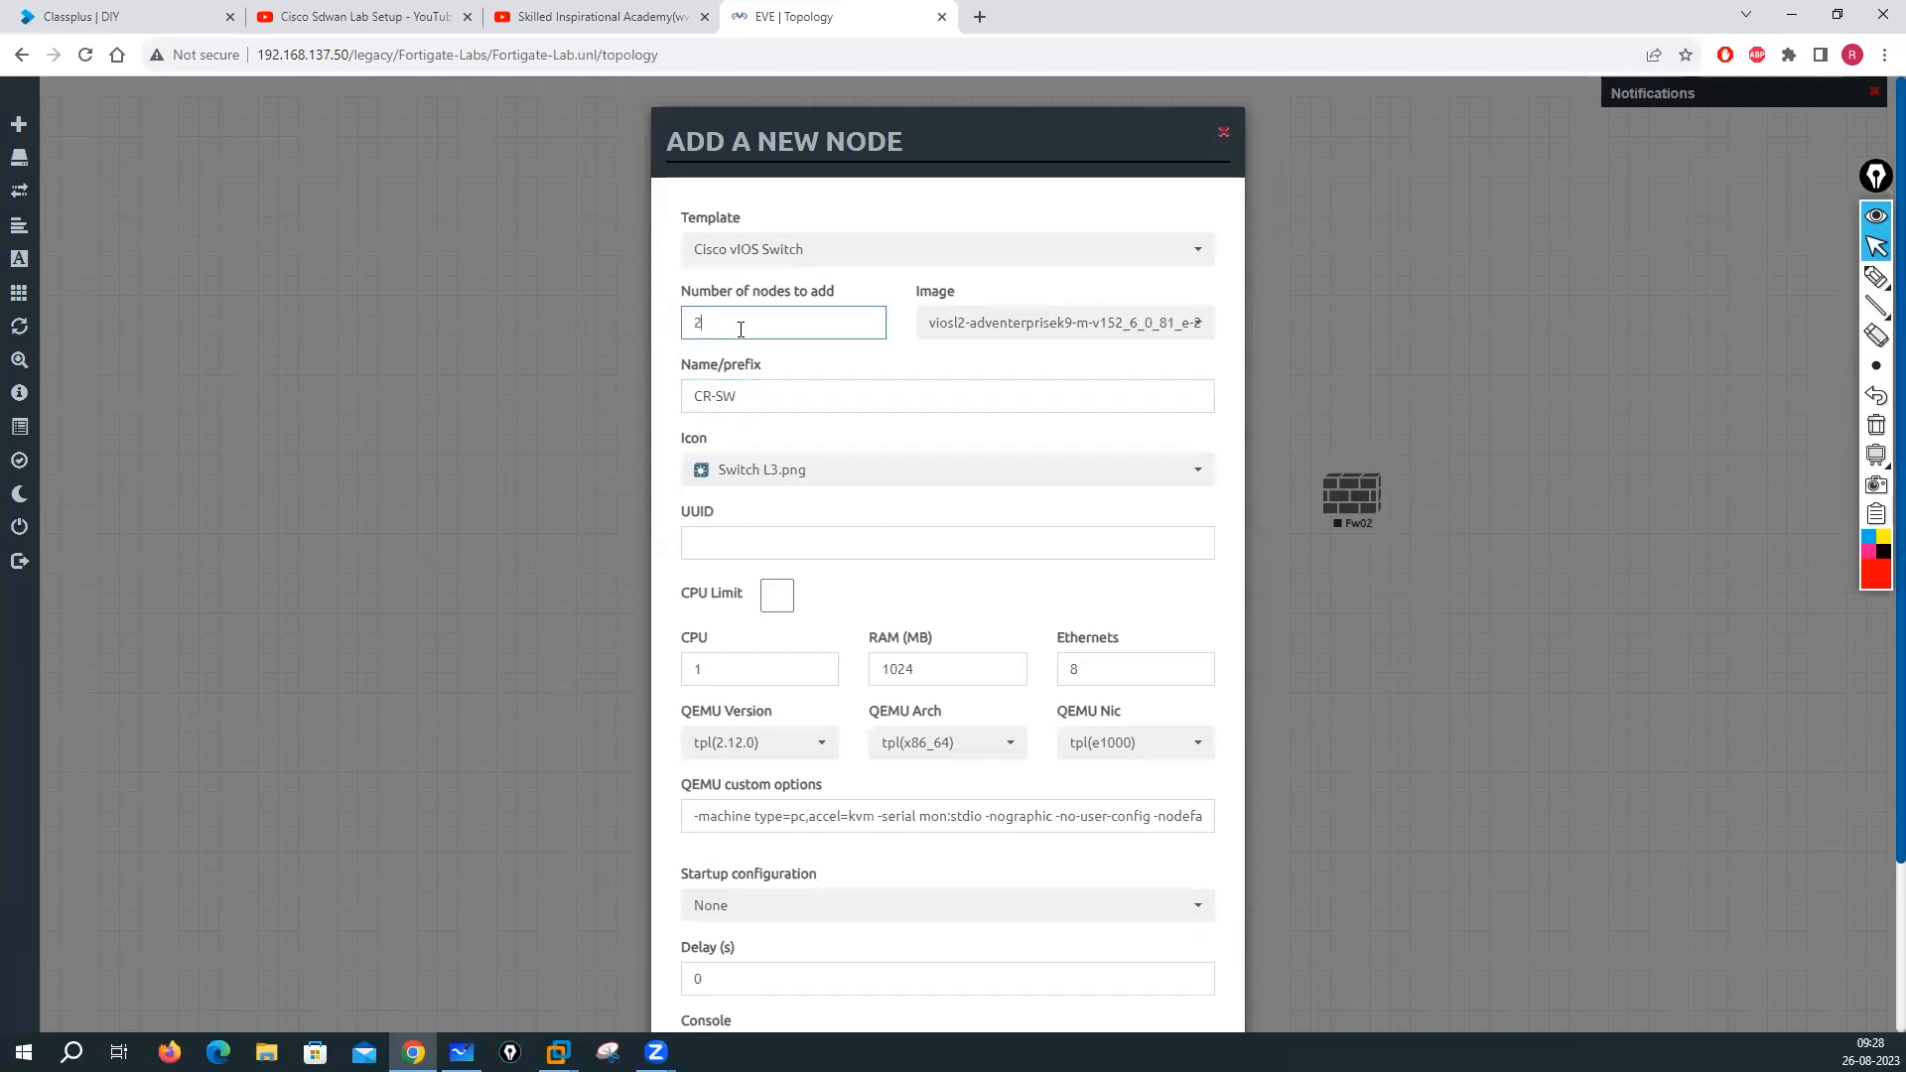
{"action": "scroll", "coordinate": [890, 650], "scroll_direction": "down", "scroll_amount": 3}
{"action": "left_click", "coordinate": [839, 981]}
Arrange the nodes in a row, with CR-SW3 outside Fw01 and CR-SW4 outside Fw02
{"action": "left_click_drag", "start_coordinate": [670, 349], "coordinate": [434, 521]}
{"action": "left_click_drag", "start_coordinate": [750, 348], "coordinate": [1744, 512]}
{"action": "left_click_drag", "start_coordinate": [721, 521], "coordinate": [630, 494]}
{"action": "left_click_drag", "start_coordinate": [1347, 502], "coordinate": [1271, 462]}
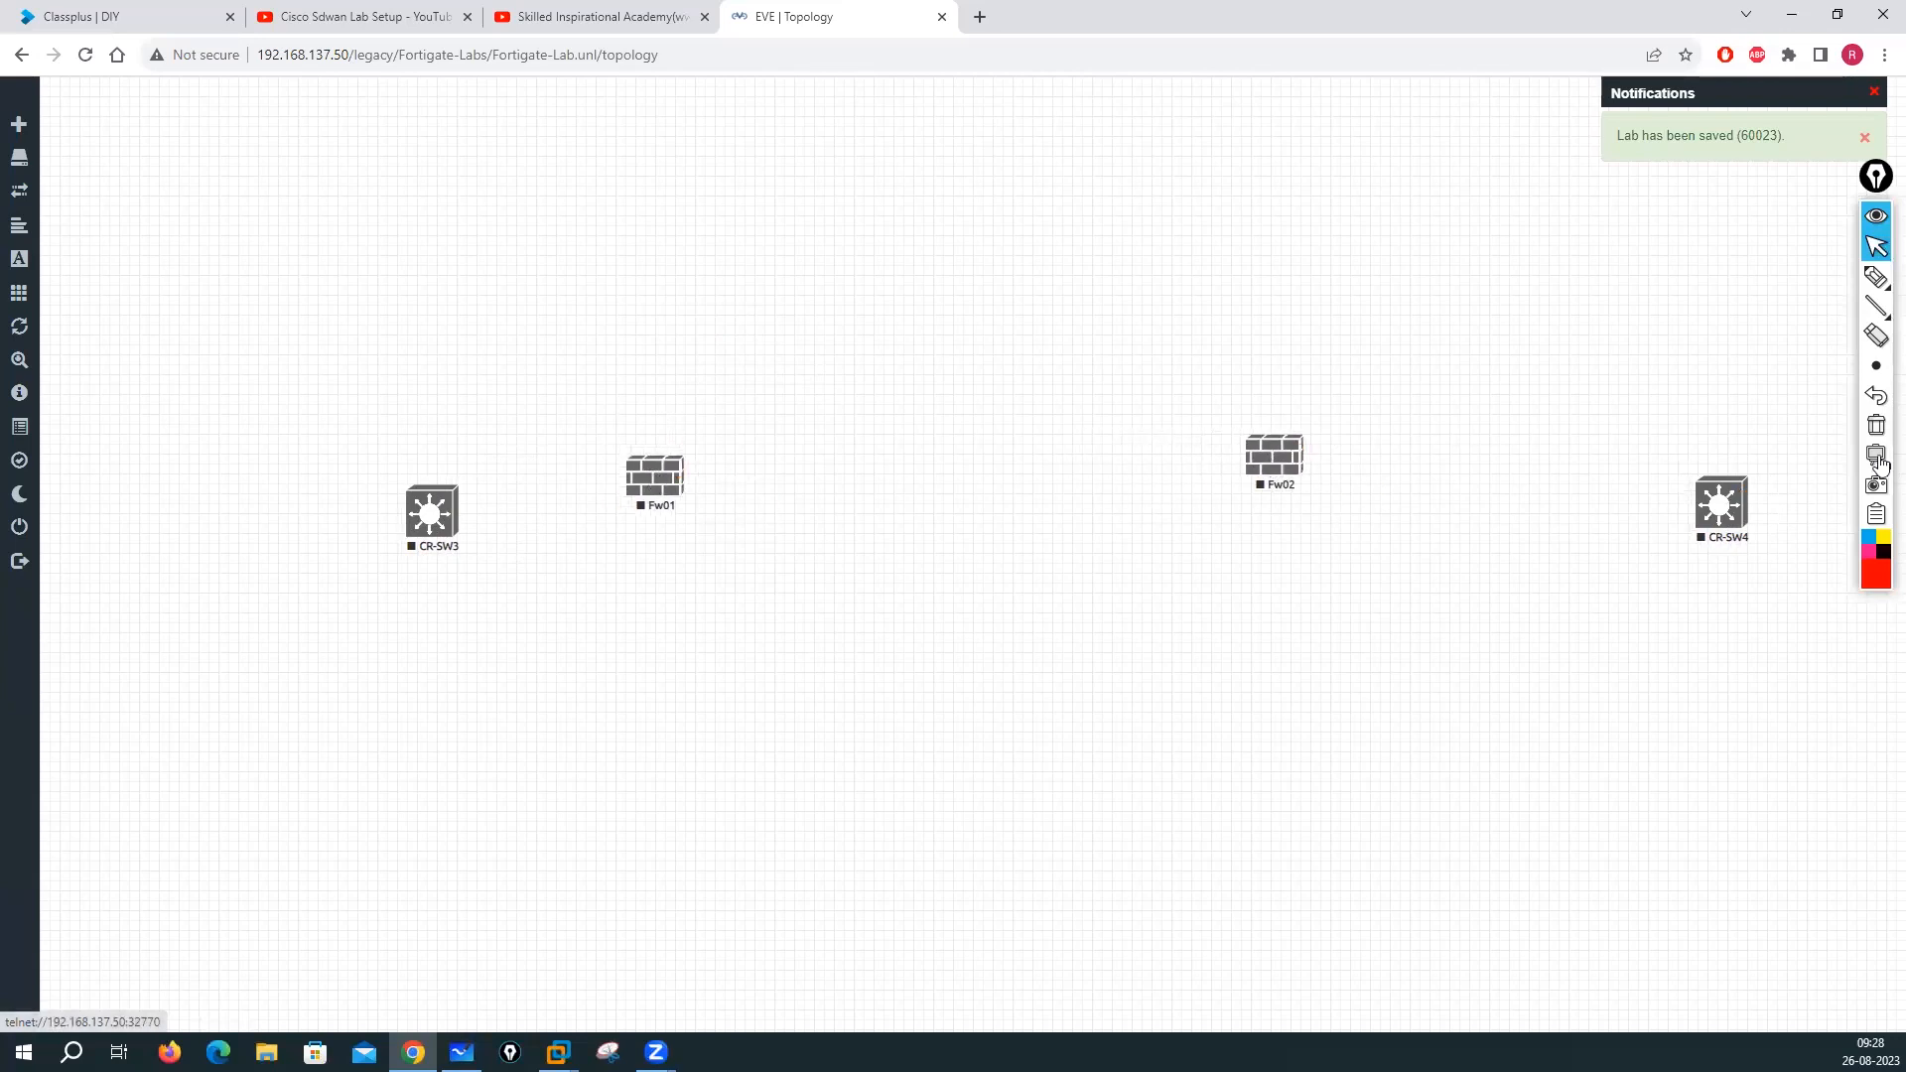
{"action": "left_click_drag", "start_coordinate": [1723, 509], "coordinate": [1503, 458]}
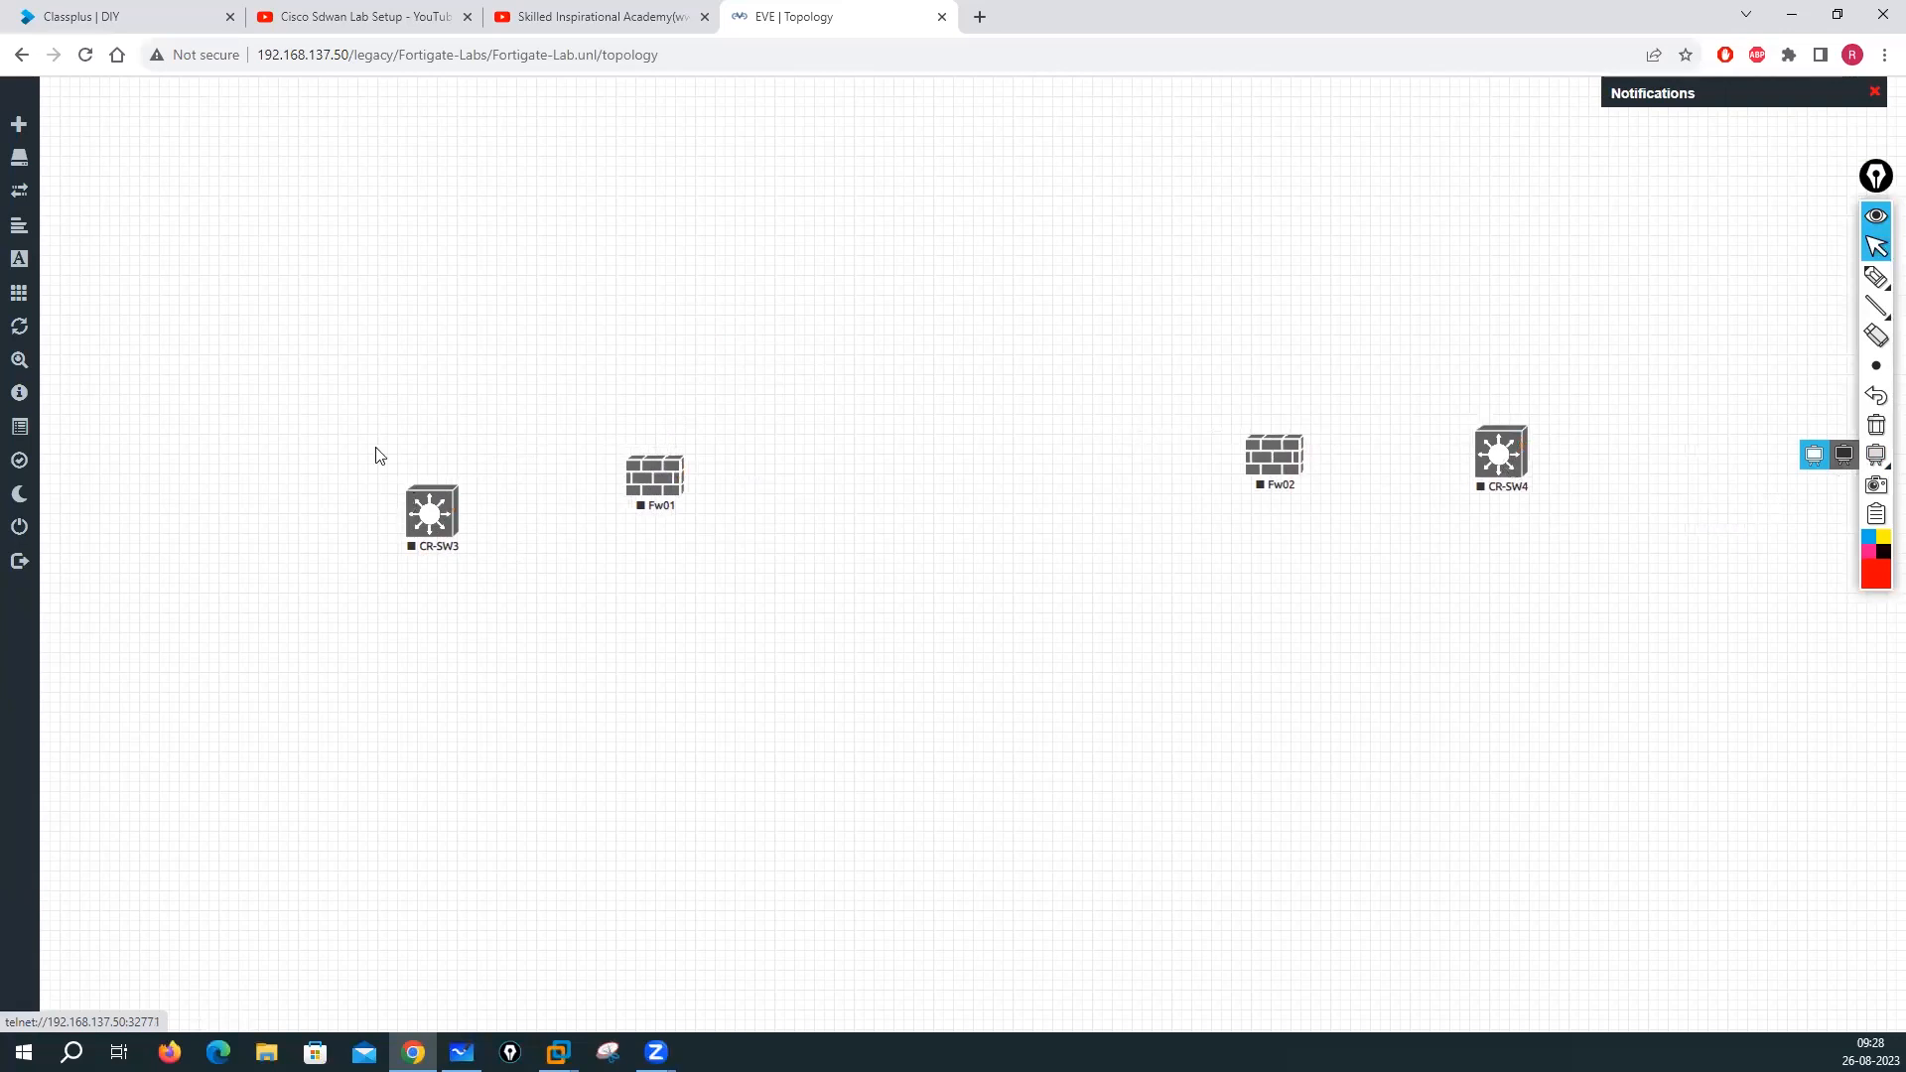
{"action": "mouse_move", "coordinate": [445, 508]}
{"action": "left_mouse_down"}
{"action": "mouse_move", "coordinate": [433, 474]}
{"action": "mouse_move", "coordinate": [452, 474]}
{"action": "left_mouse_up"}
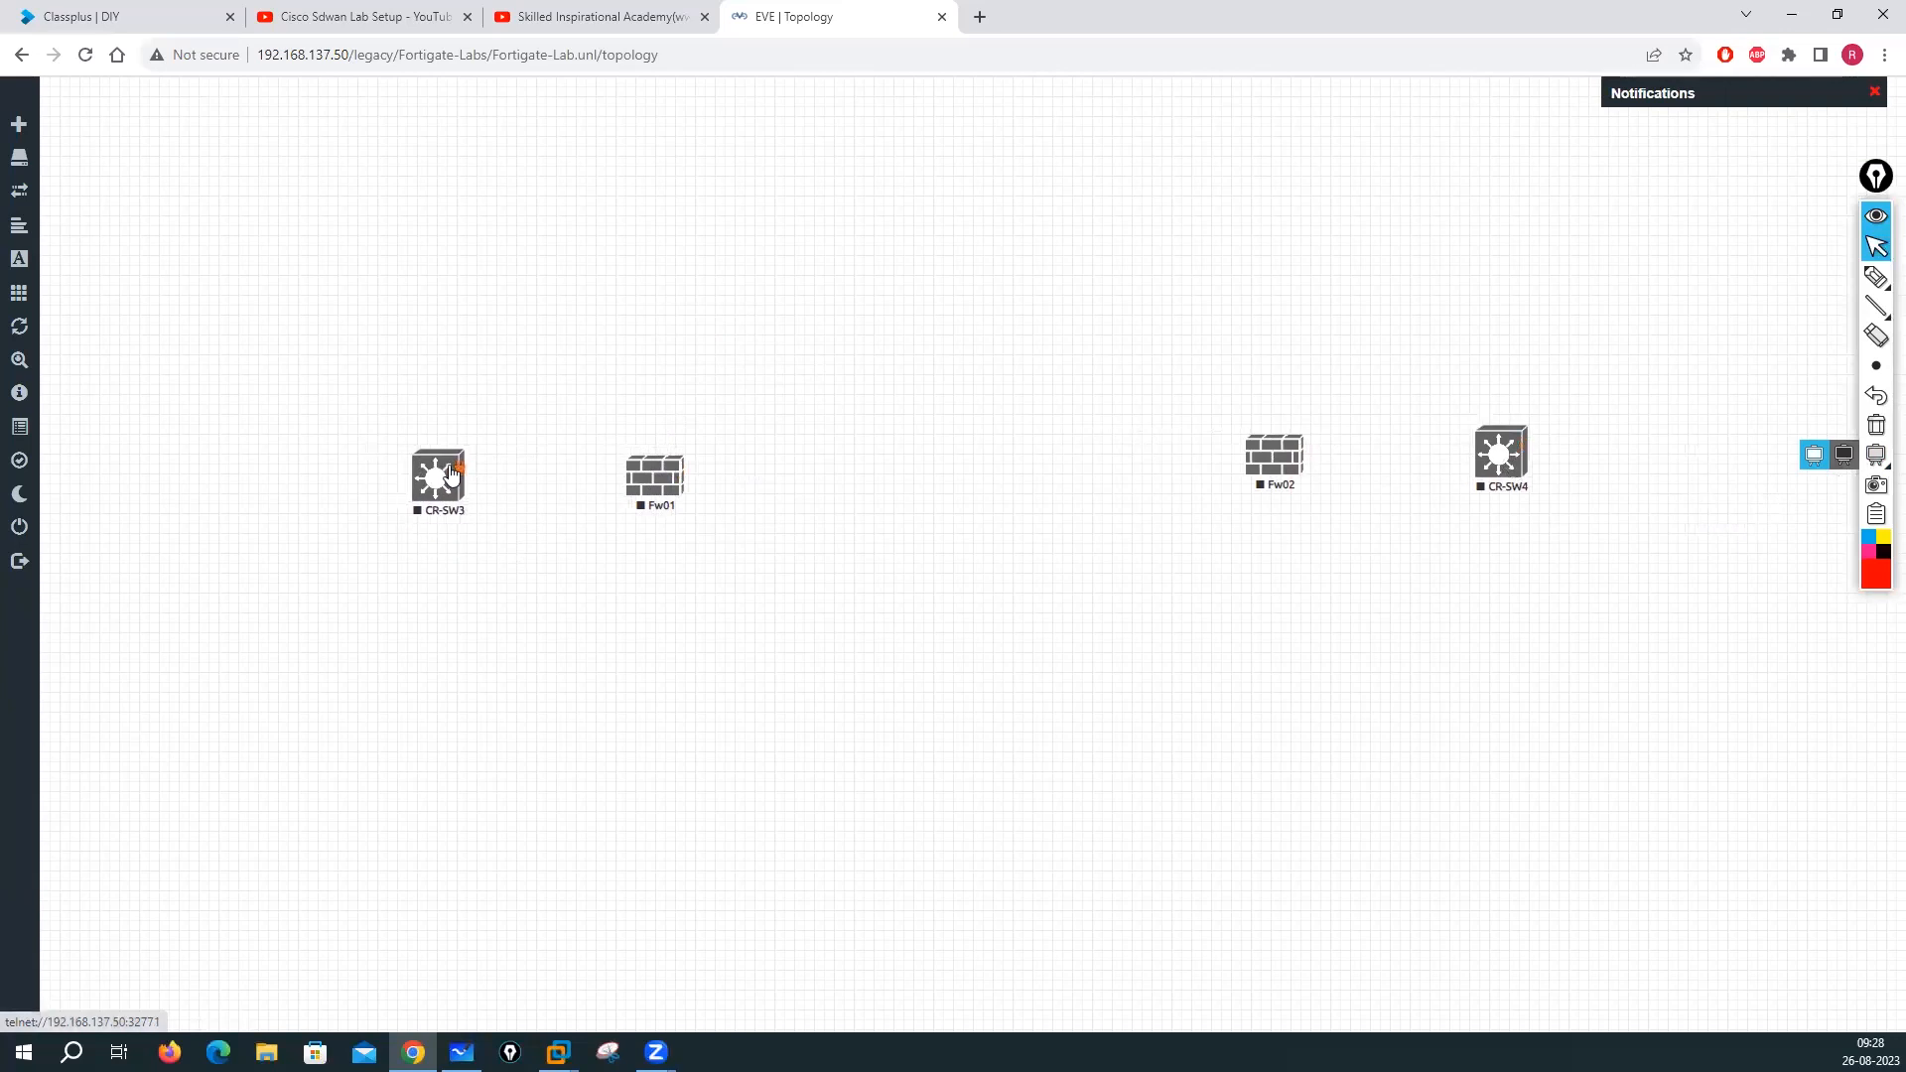
Rename the CR-SW3 switch as CR-SW01-HO and save the node
{"action": "right_click", "coordinate": [451, 473]}
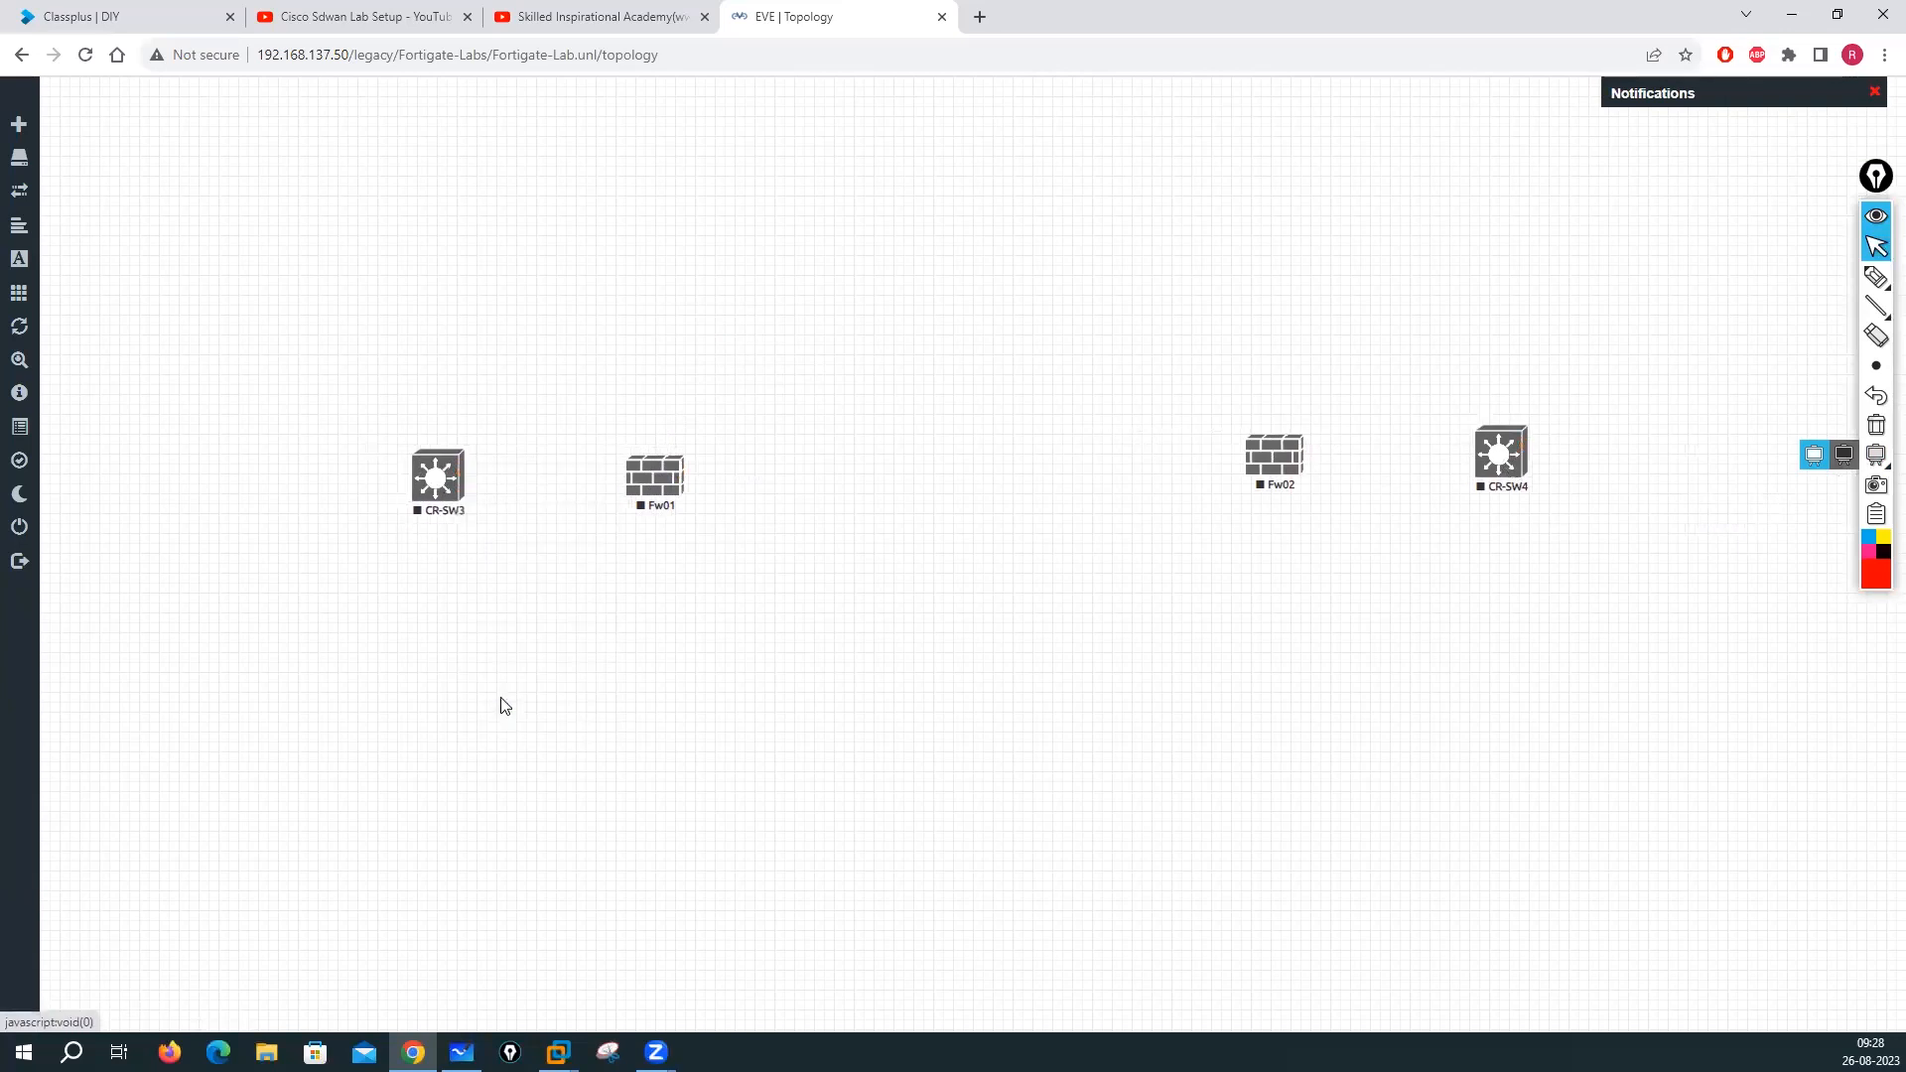
{"action": "left_click", "coordinate": [502, 697]}
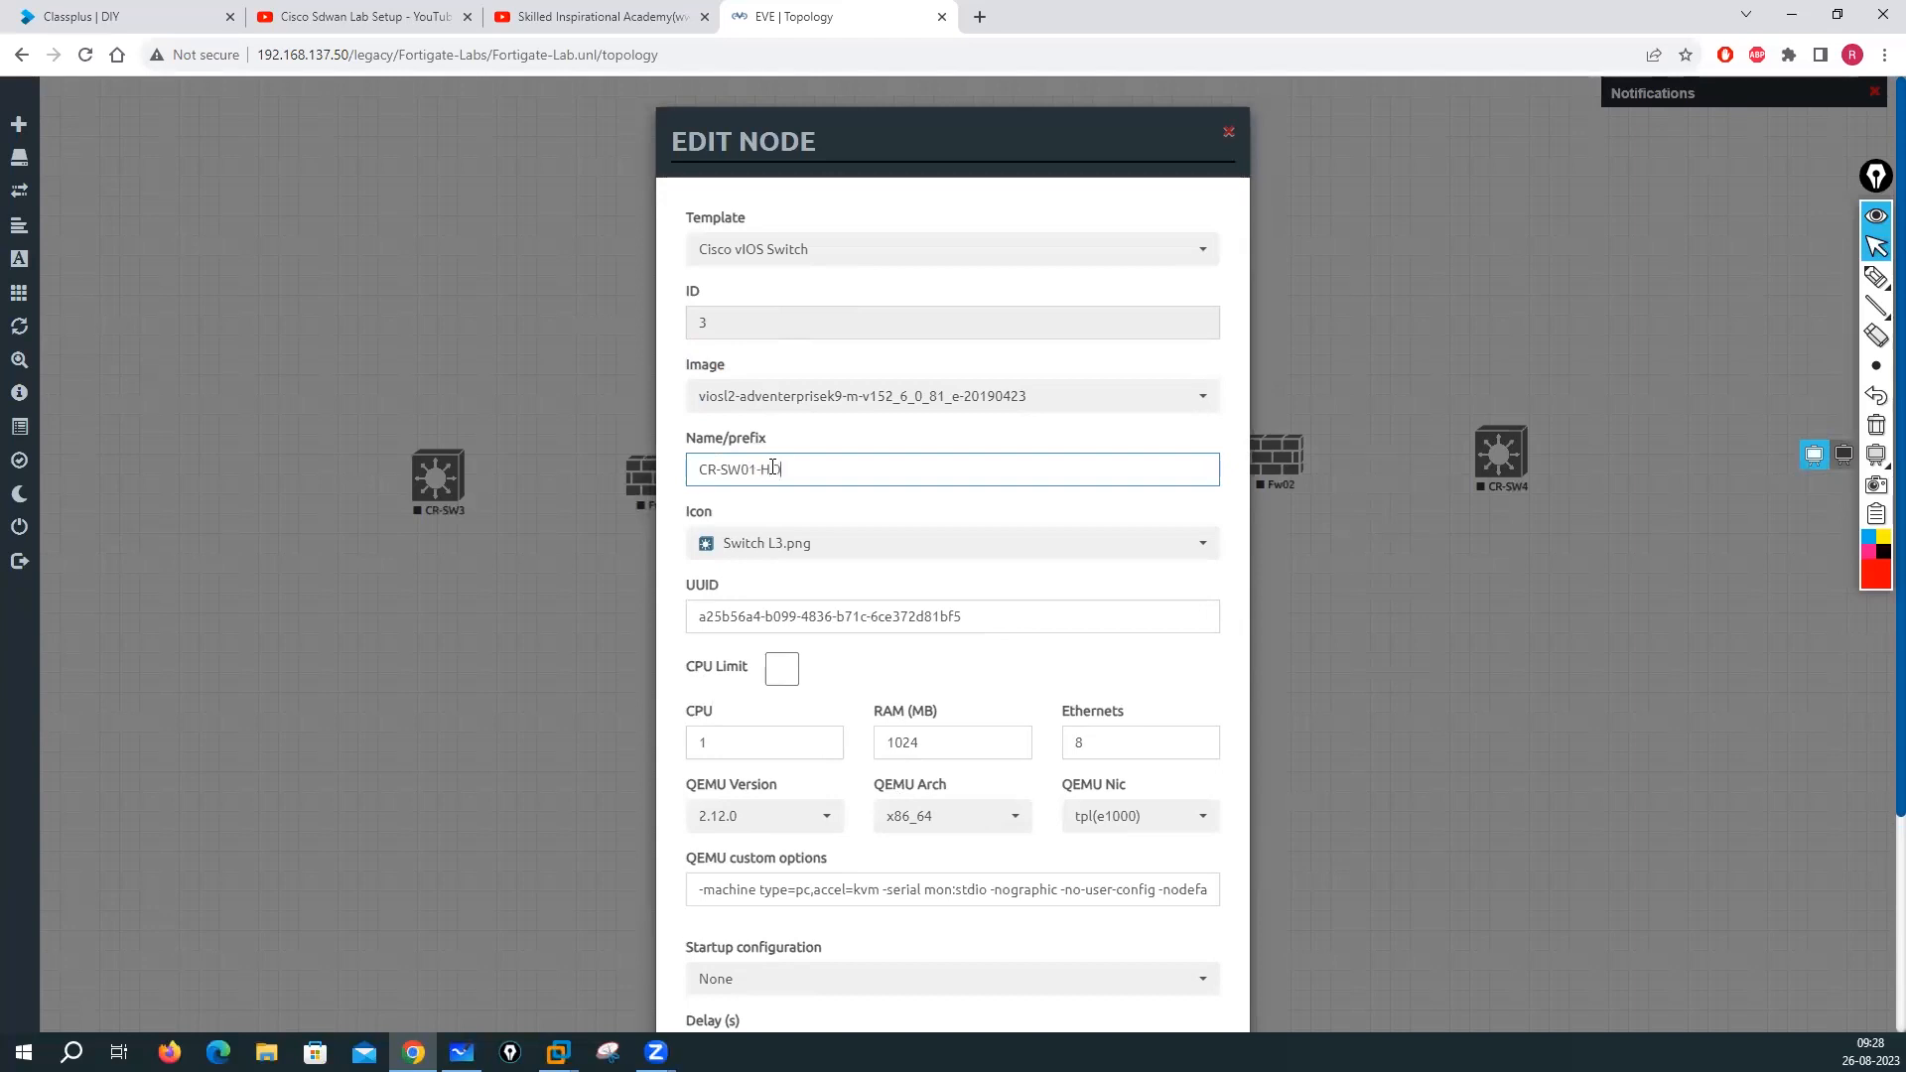
{"action": "scroll", "coordinate": [747, 619], "scroll_direction": "down", "scroll_amount": 3}
{"action": "left_click", "coordinate": [853, 968]}
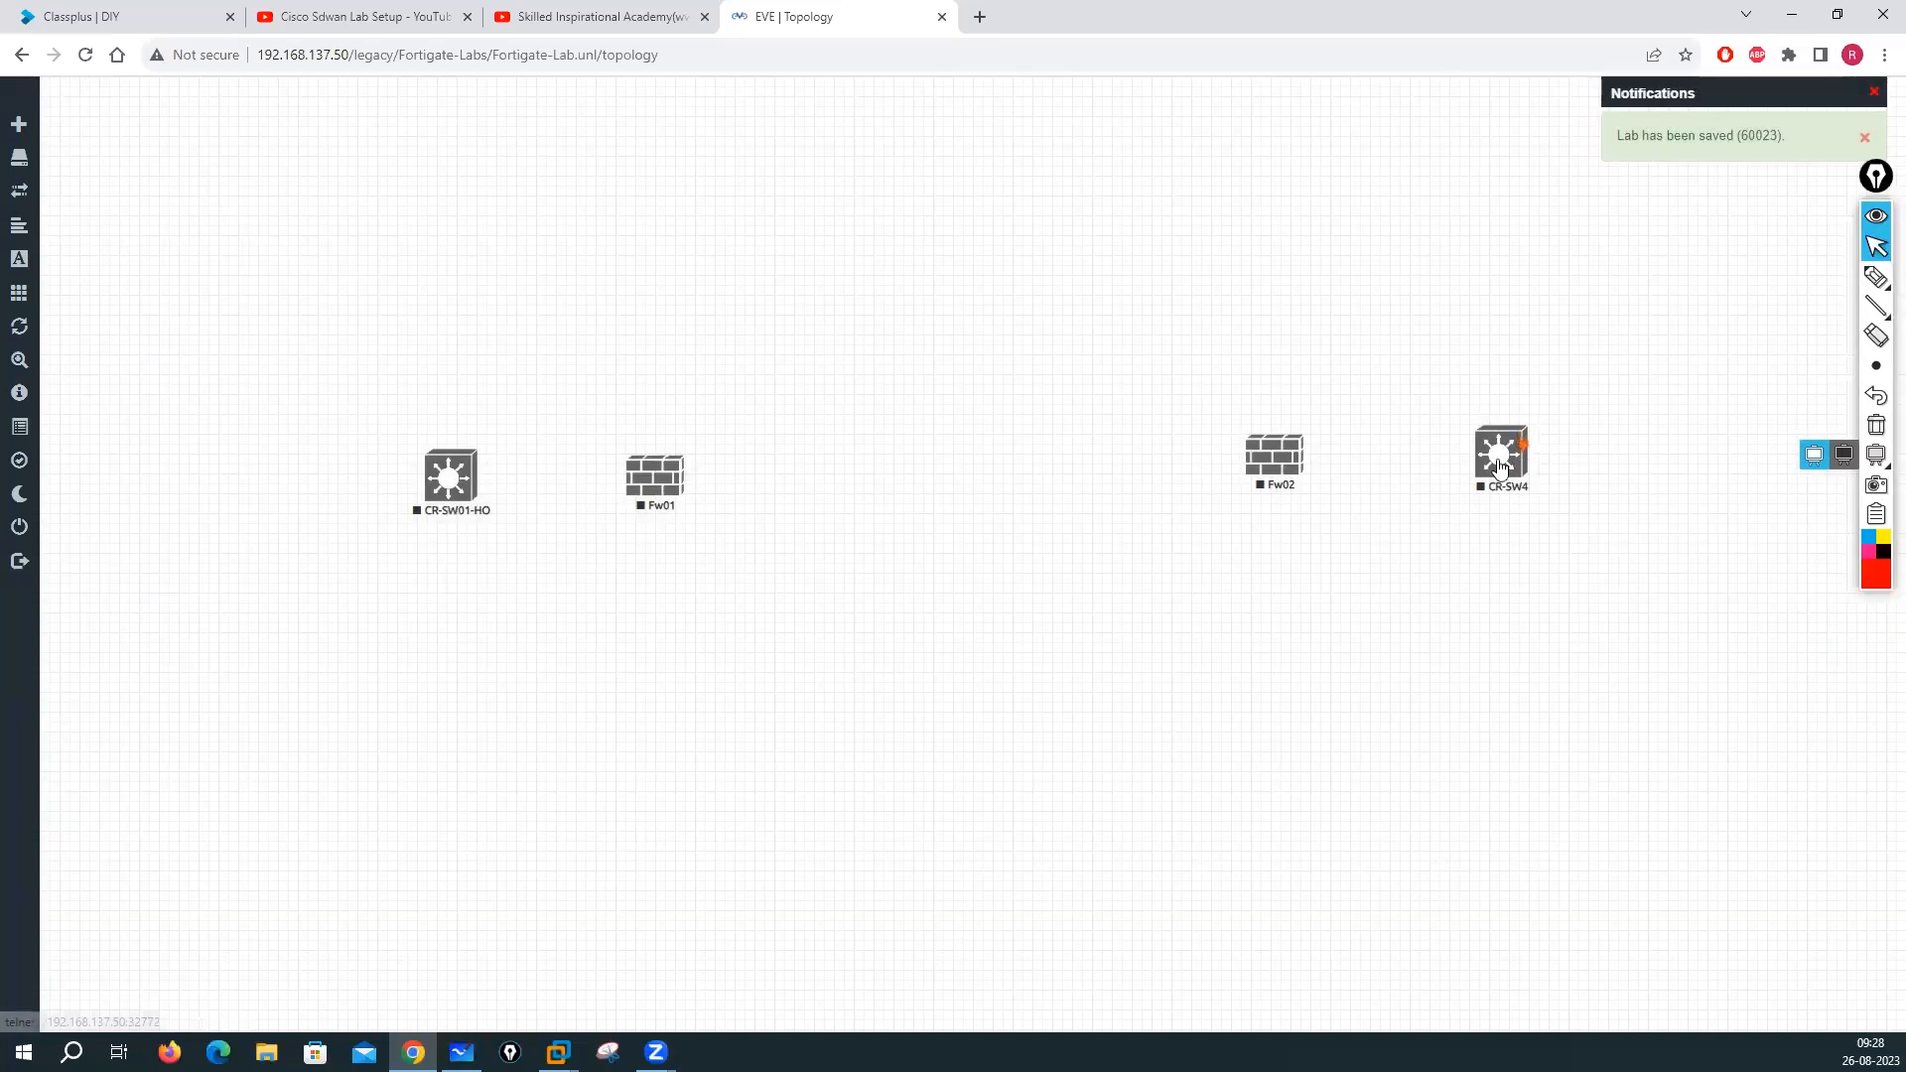
Rename the CR-SW4 switch as CR-SW01-BR and save the node
{"action": "right_click", "coordinate": [1506, 458]}
{"action": "left_click", "coordinate": [1563, 682]}
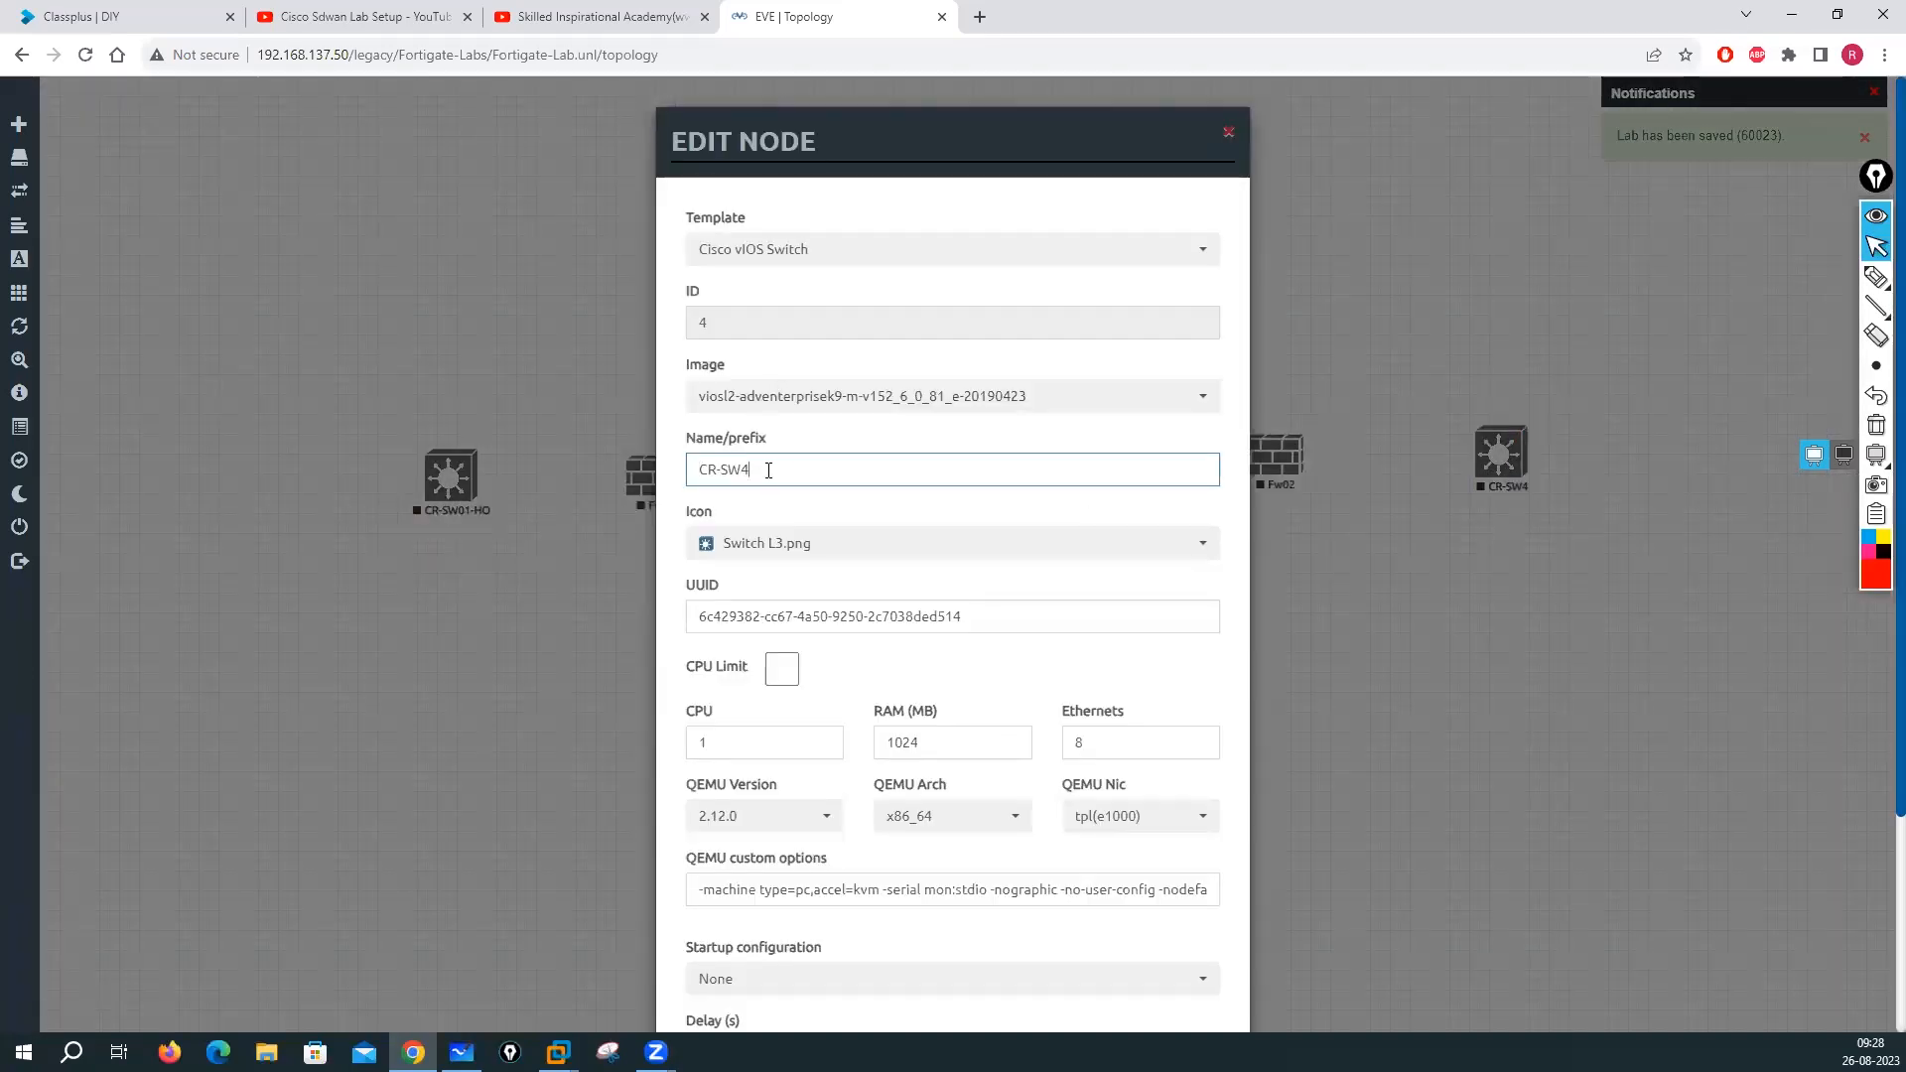
{"action": "type", "text": "CR-SW01-BR"}
{"action": "scroll", "coordinate": [752, 800], "scroll_direction": "down", "scroll_amount": 3}
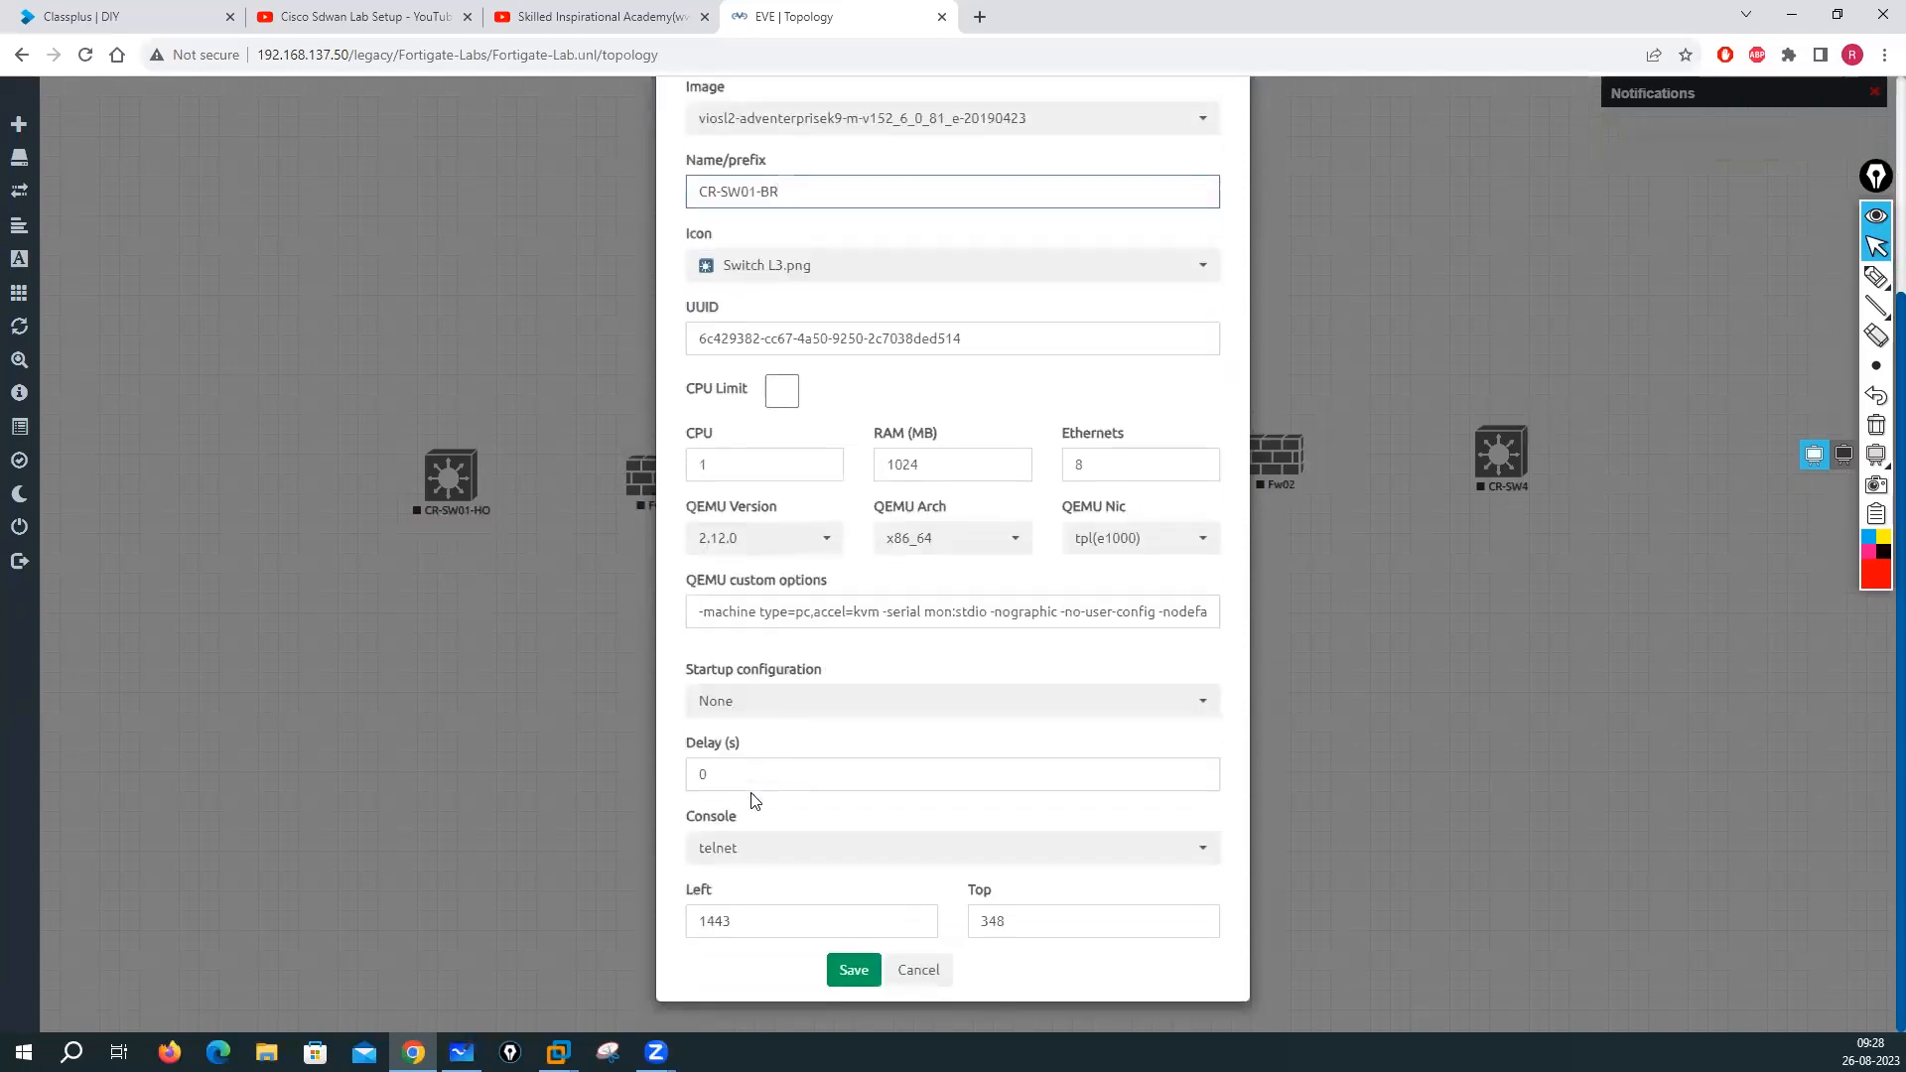
{"action": "left_click", "coordinate": [854, 970]}
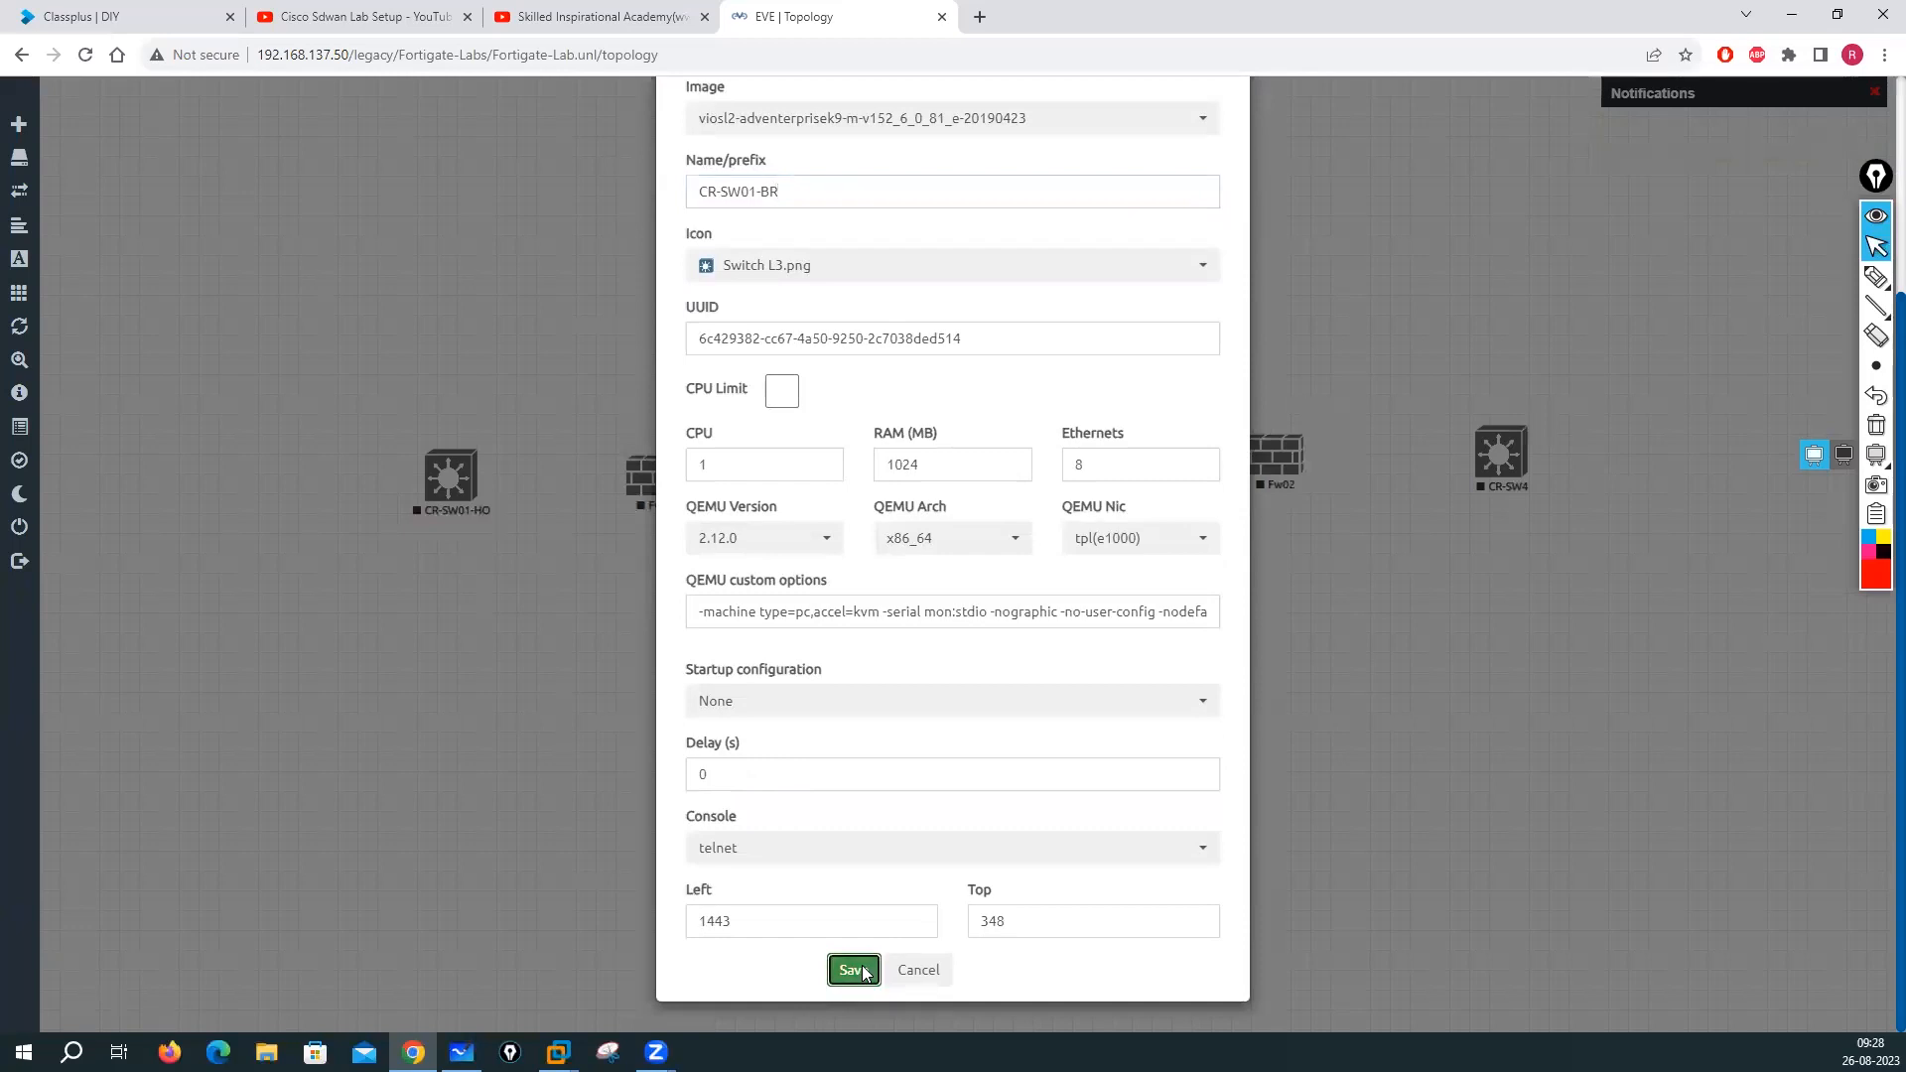
Rename the Fw01 firewall as Fw01-HO and save the node
{"action": "right_click", "coordinate": [679, 526]}
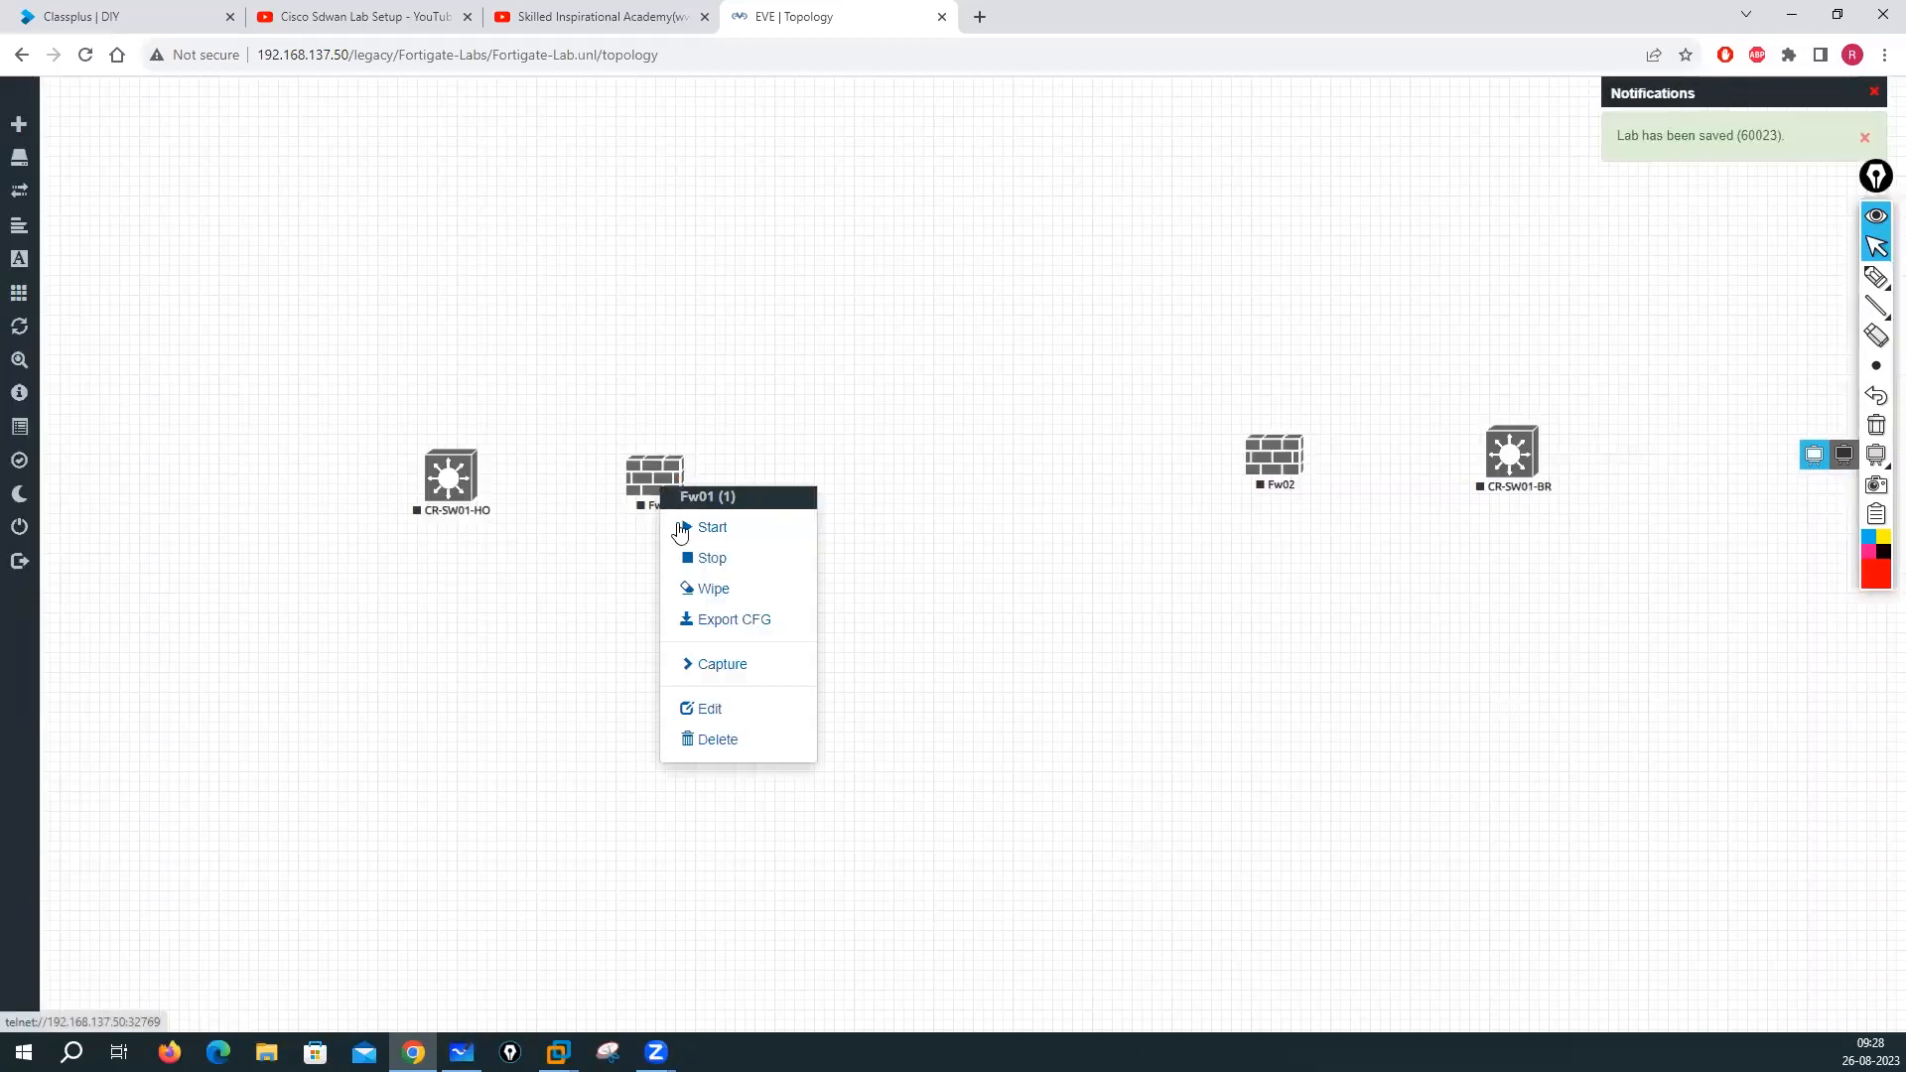
{"action": "left_click", "coordinate": [702, 707]}
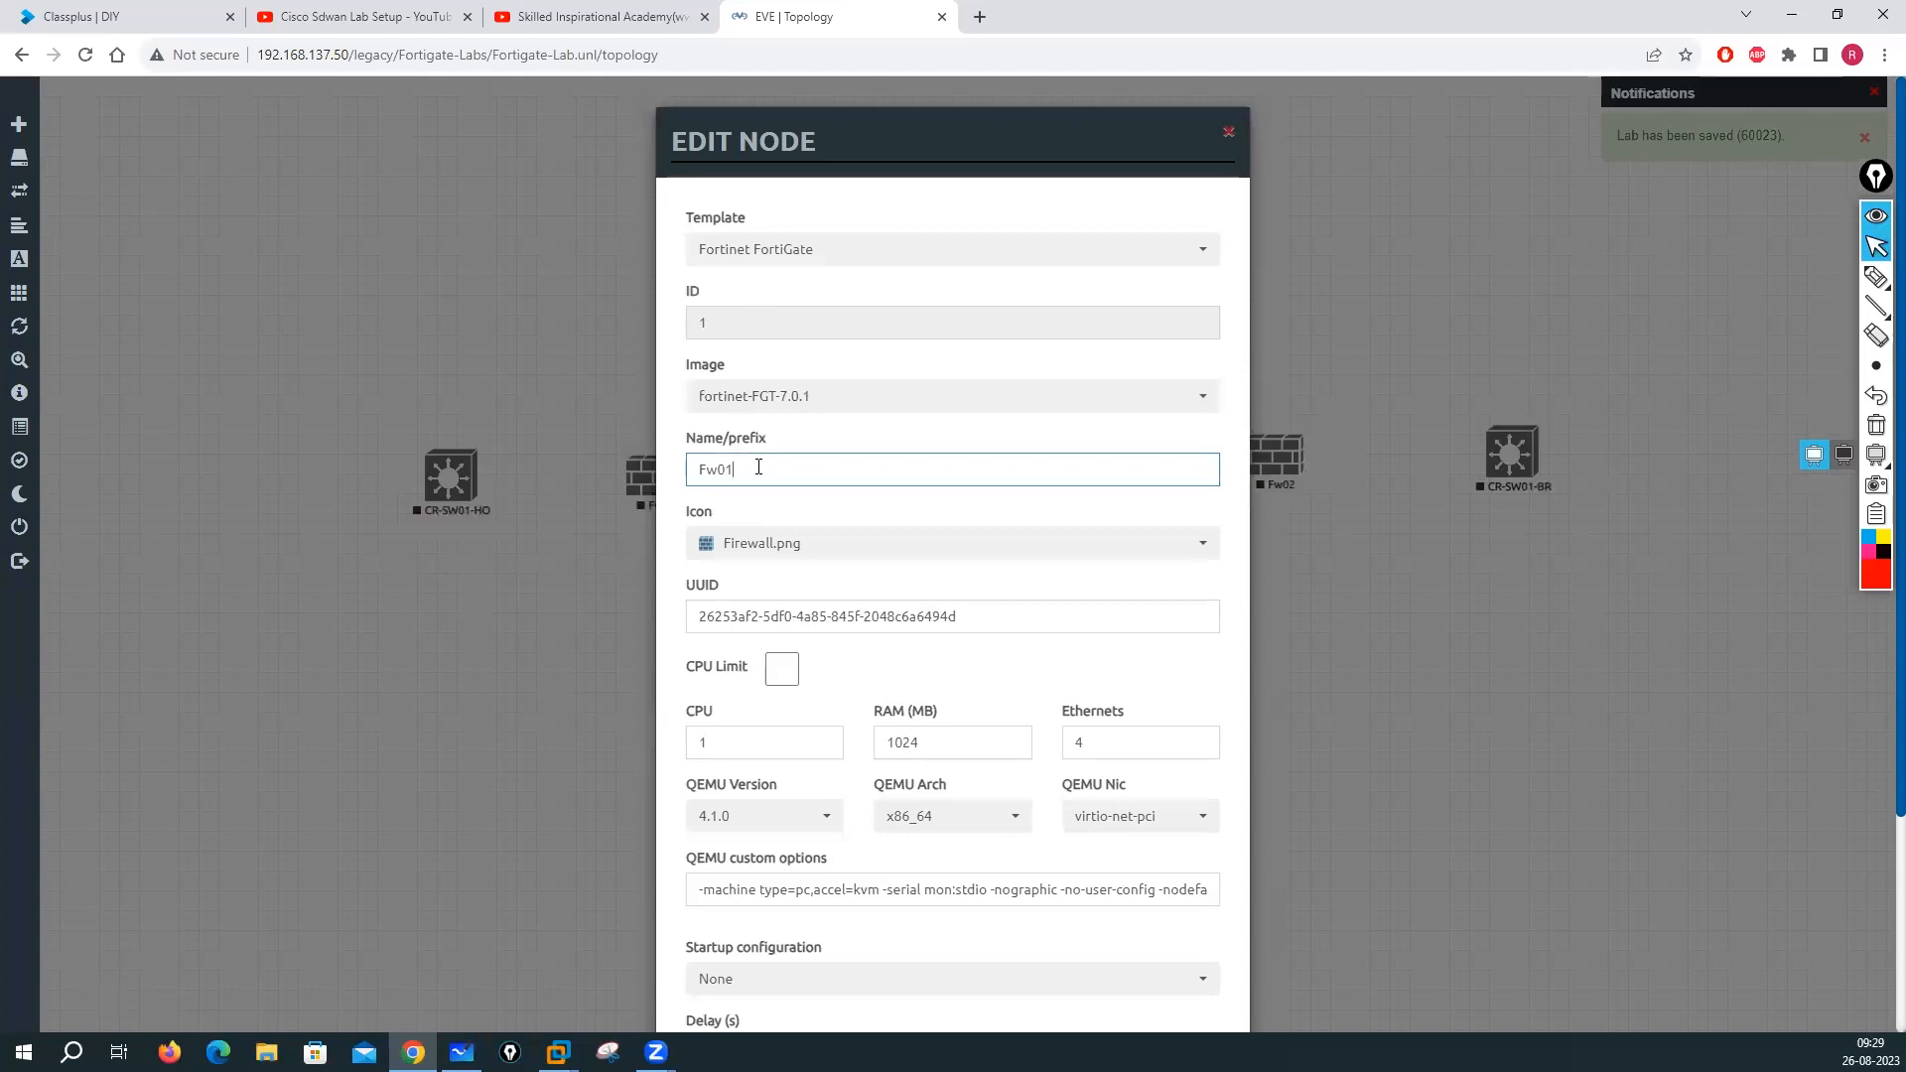
{"action": "type", "text": "-HO"}
{"action": "scroll", "coordinate": [887, 812], "scroll_direction": "down", "scroll_amount": 2}
{"action": "scroll", "coordinate": [886, 812], "scroll_direction": "down", "scroll_amount": 2}
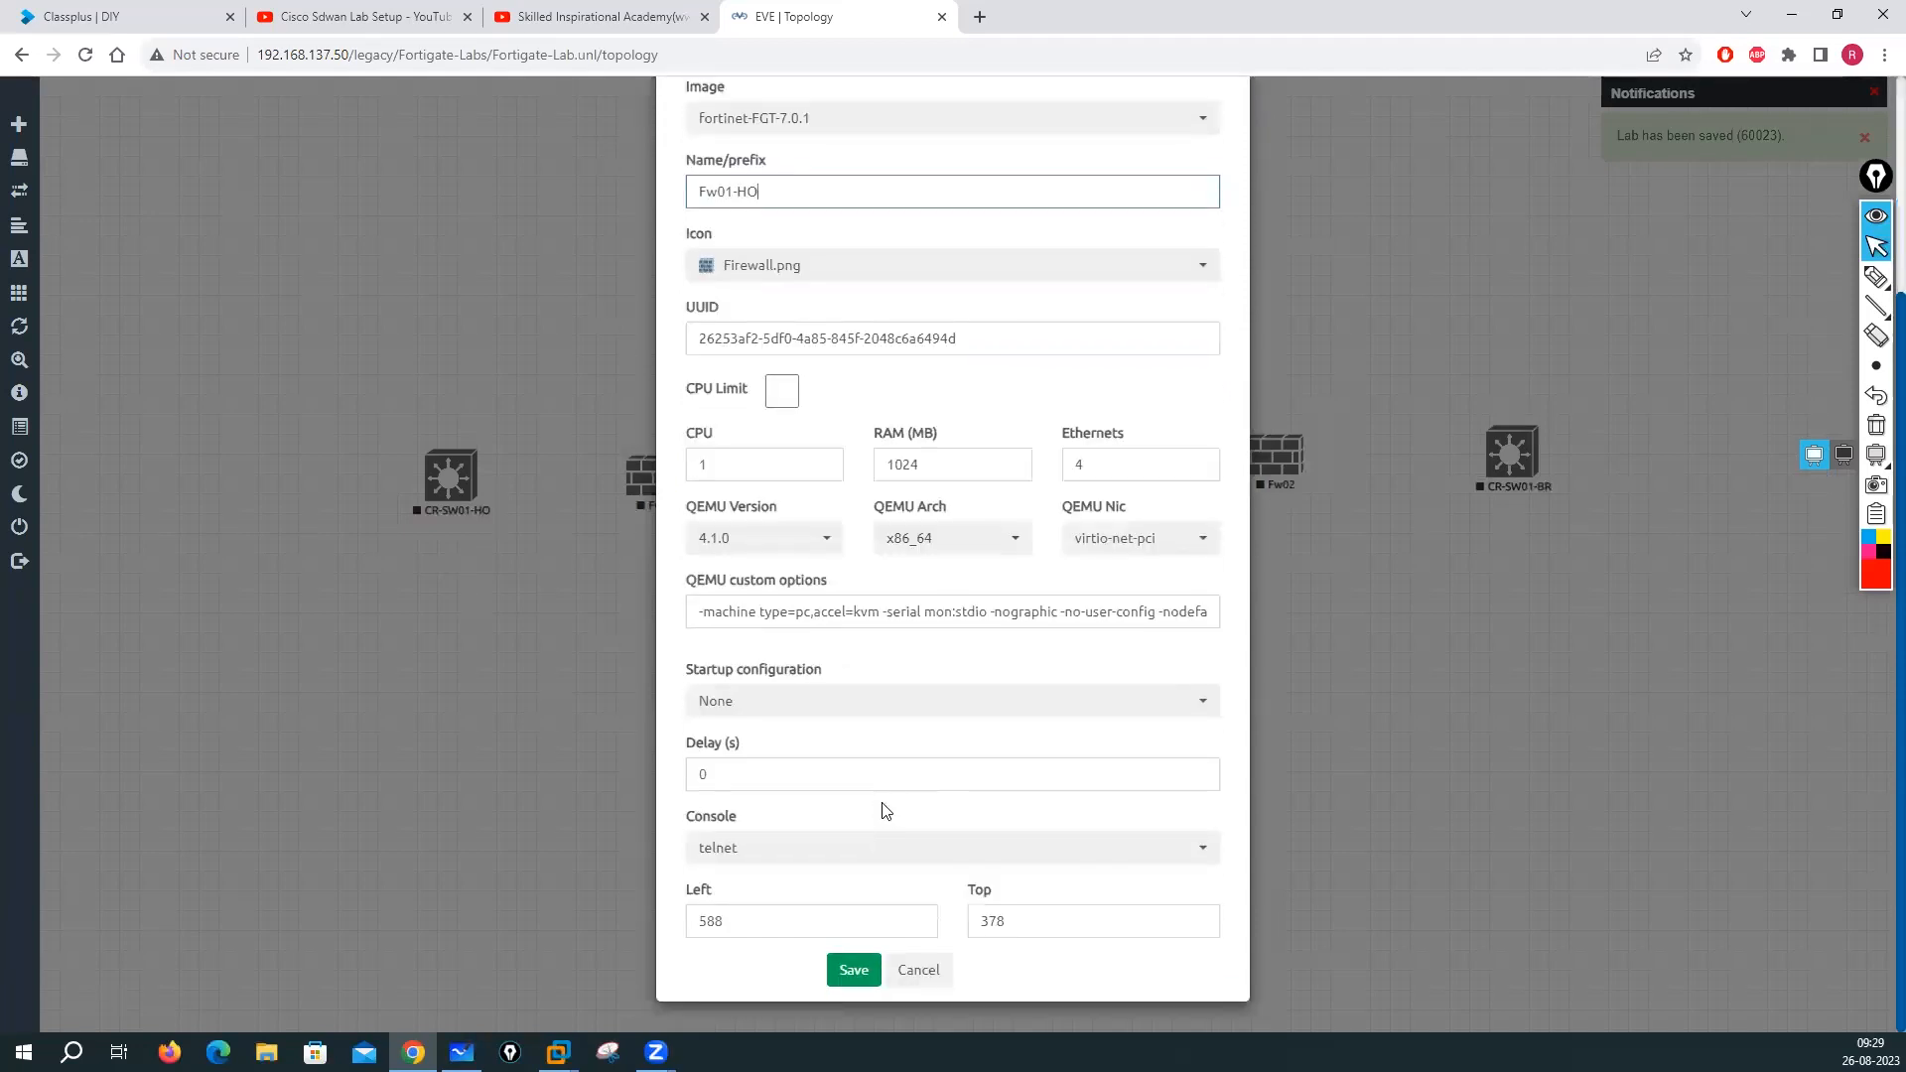
{"action": "left_click", "coordinate": [852, 970]}
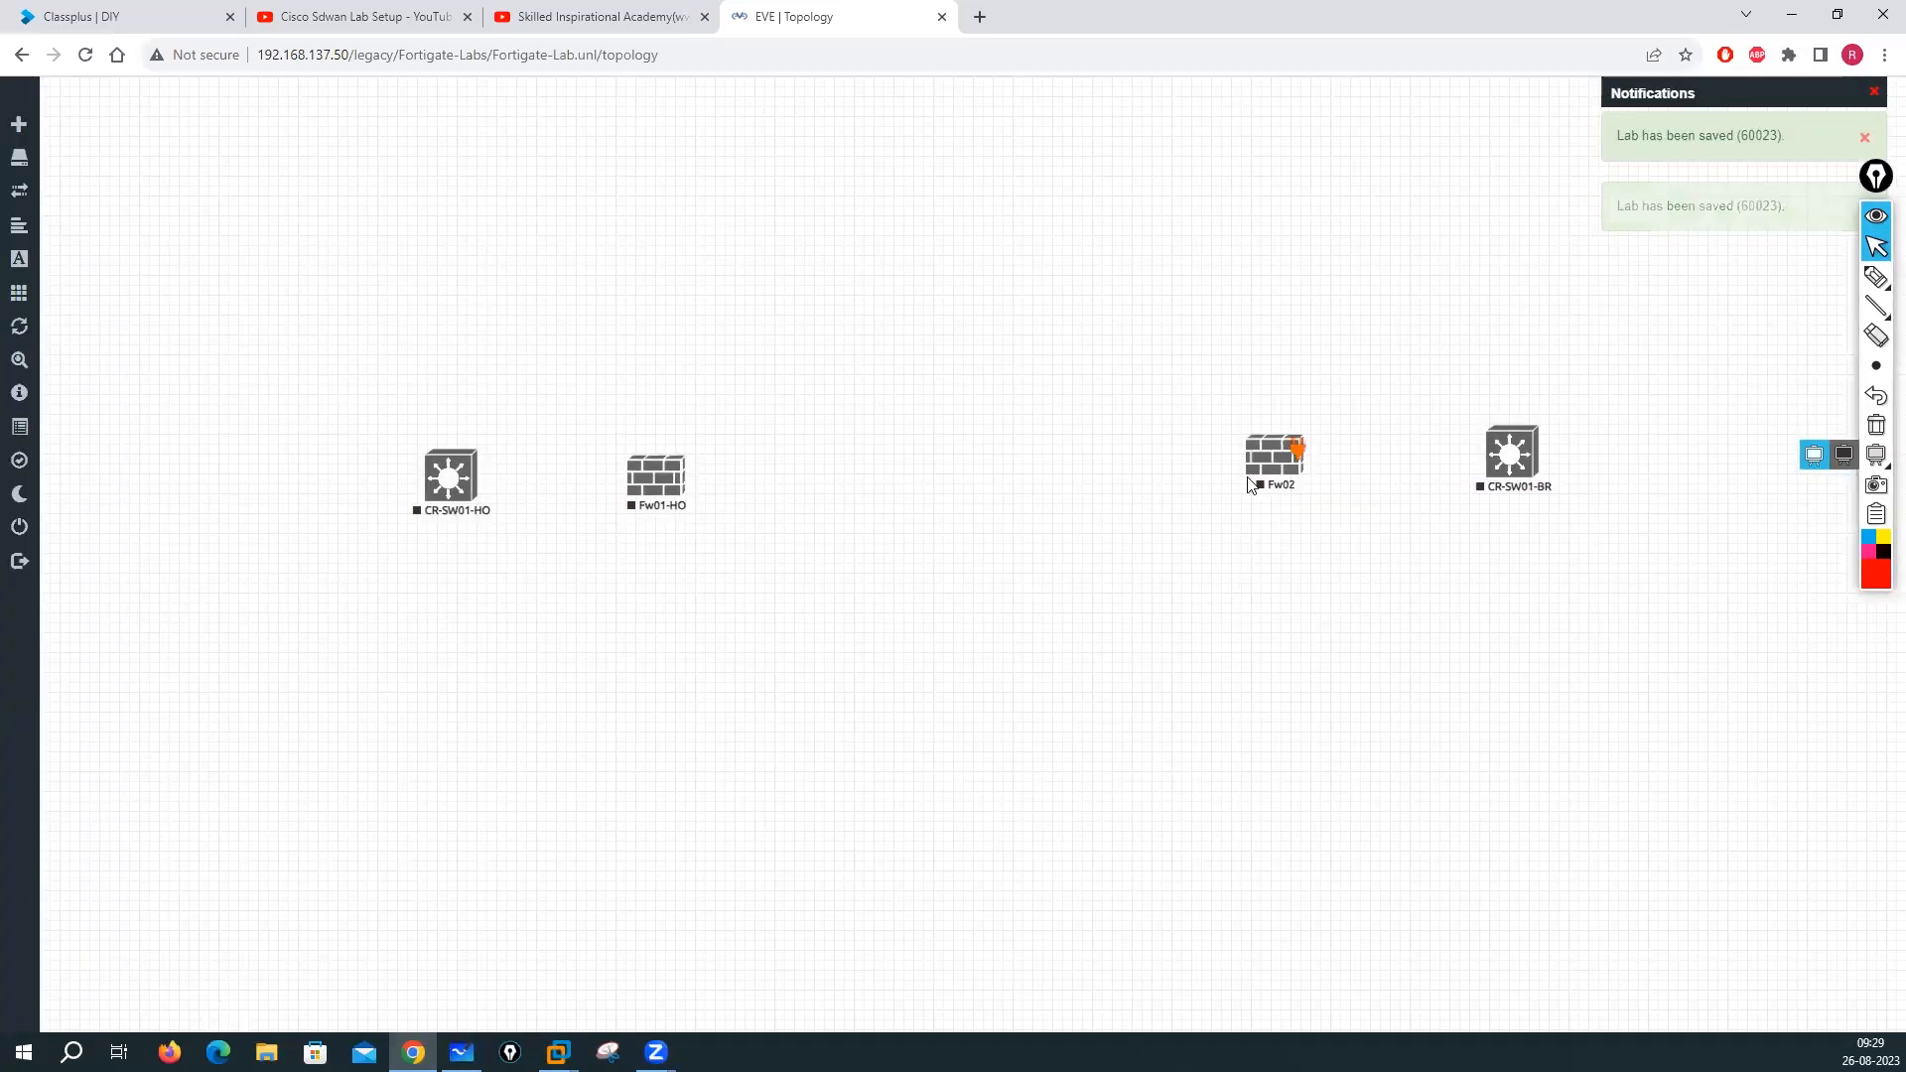
Rename the Fw02 firewall as Fw02-HO, save it, and place Fw01-HO above Fw02-HO on the branch-facing side of CR-SW01-HO
{"action": "right_click", "coordinate": [1272, 461]}
{"action": "left_click", "coordinate": [1337, 682]}
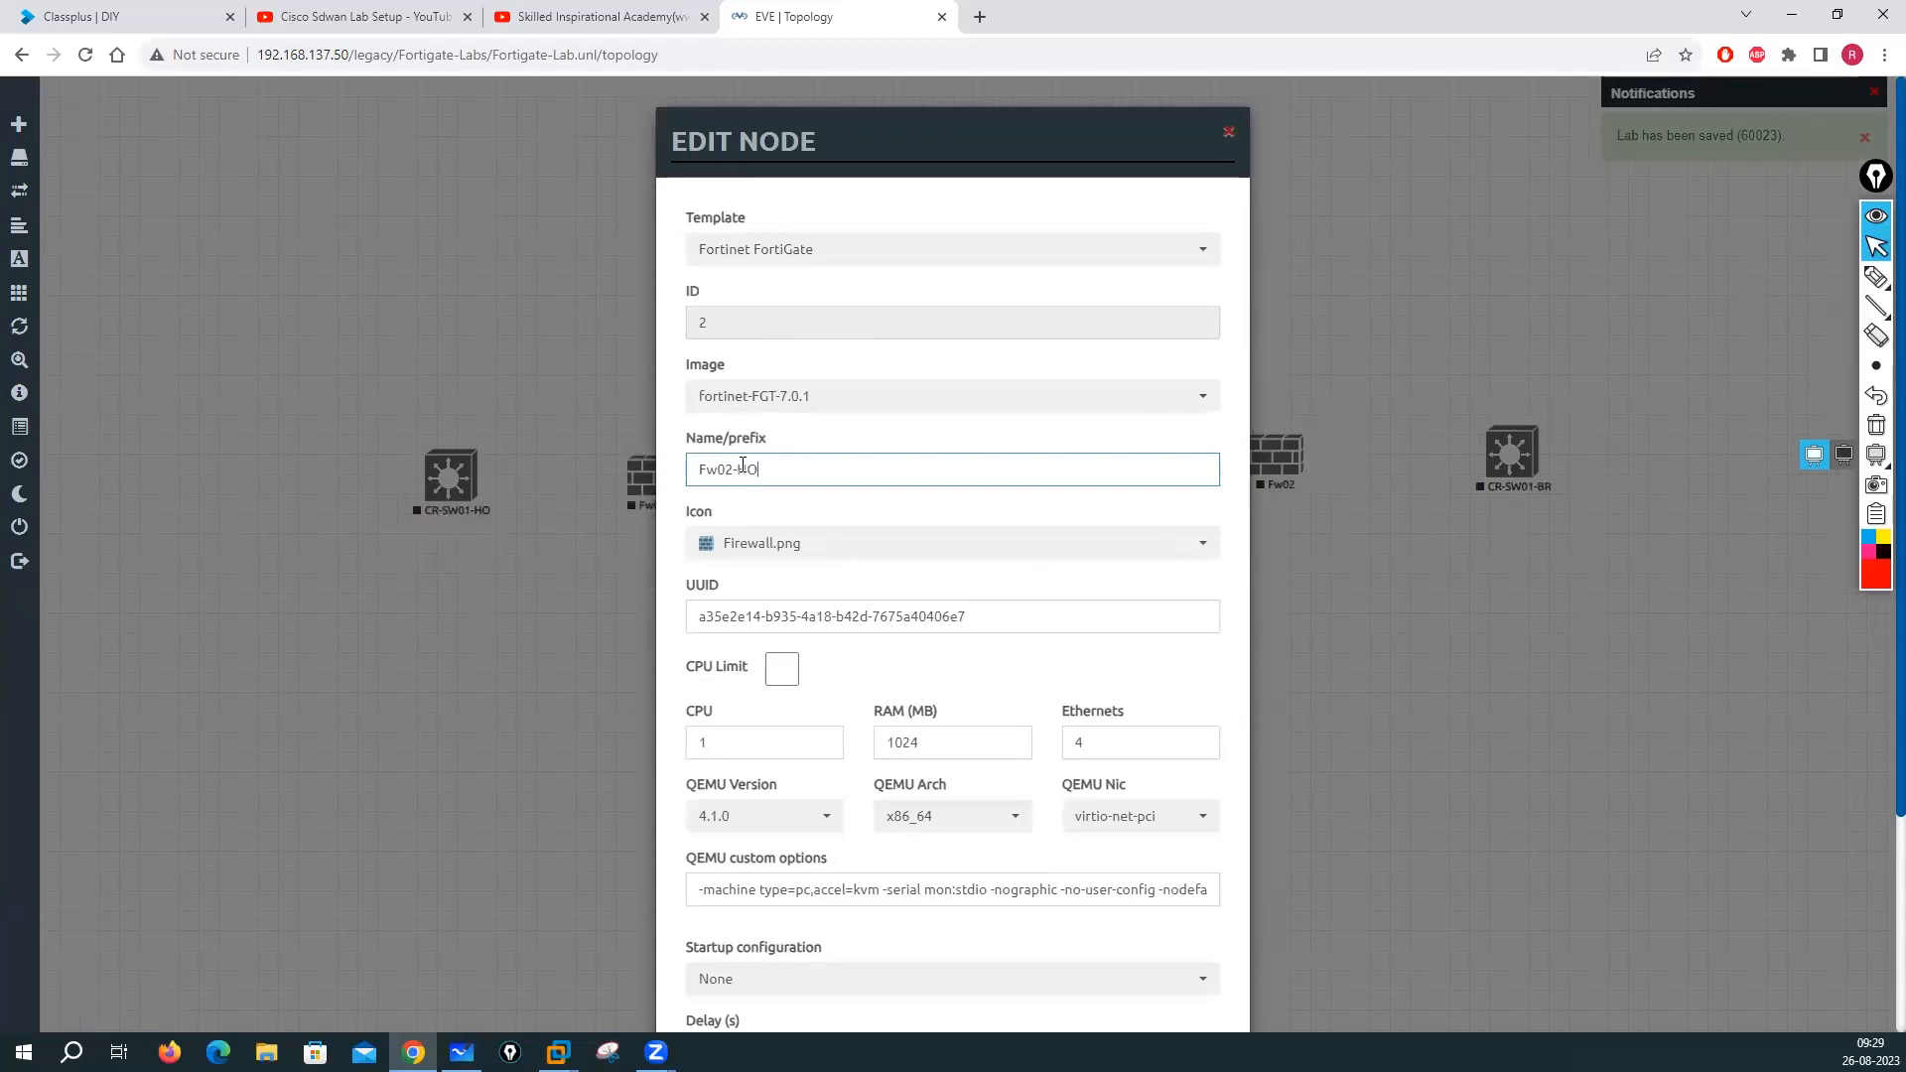
{"action": "scroll", "coordinate": [953, 556], "scroll_direction": "down", "scroll_amount": 3}
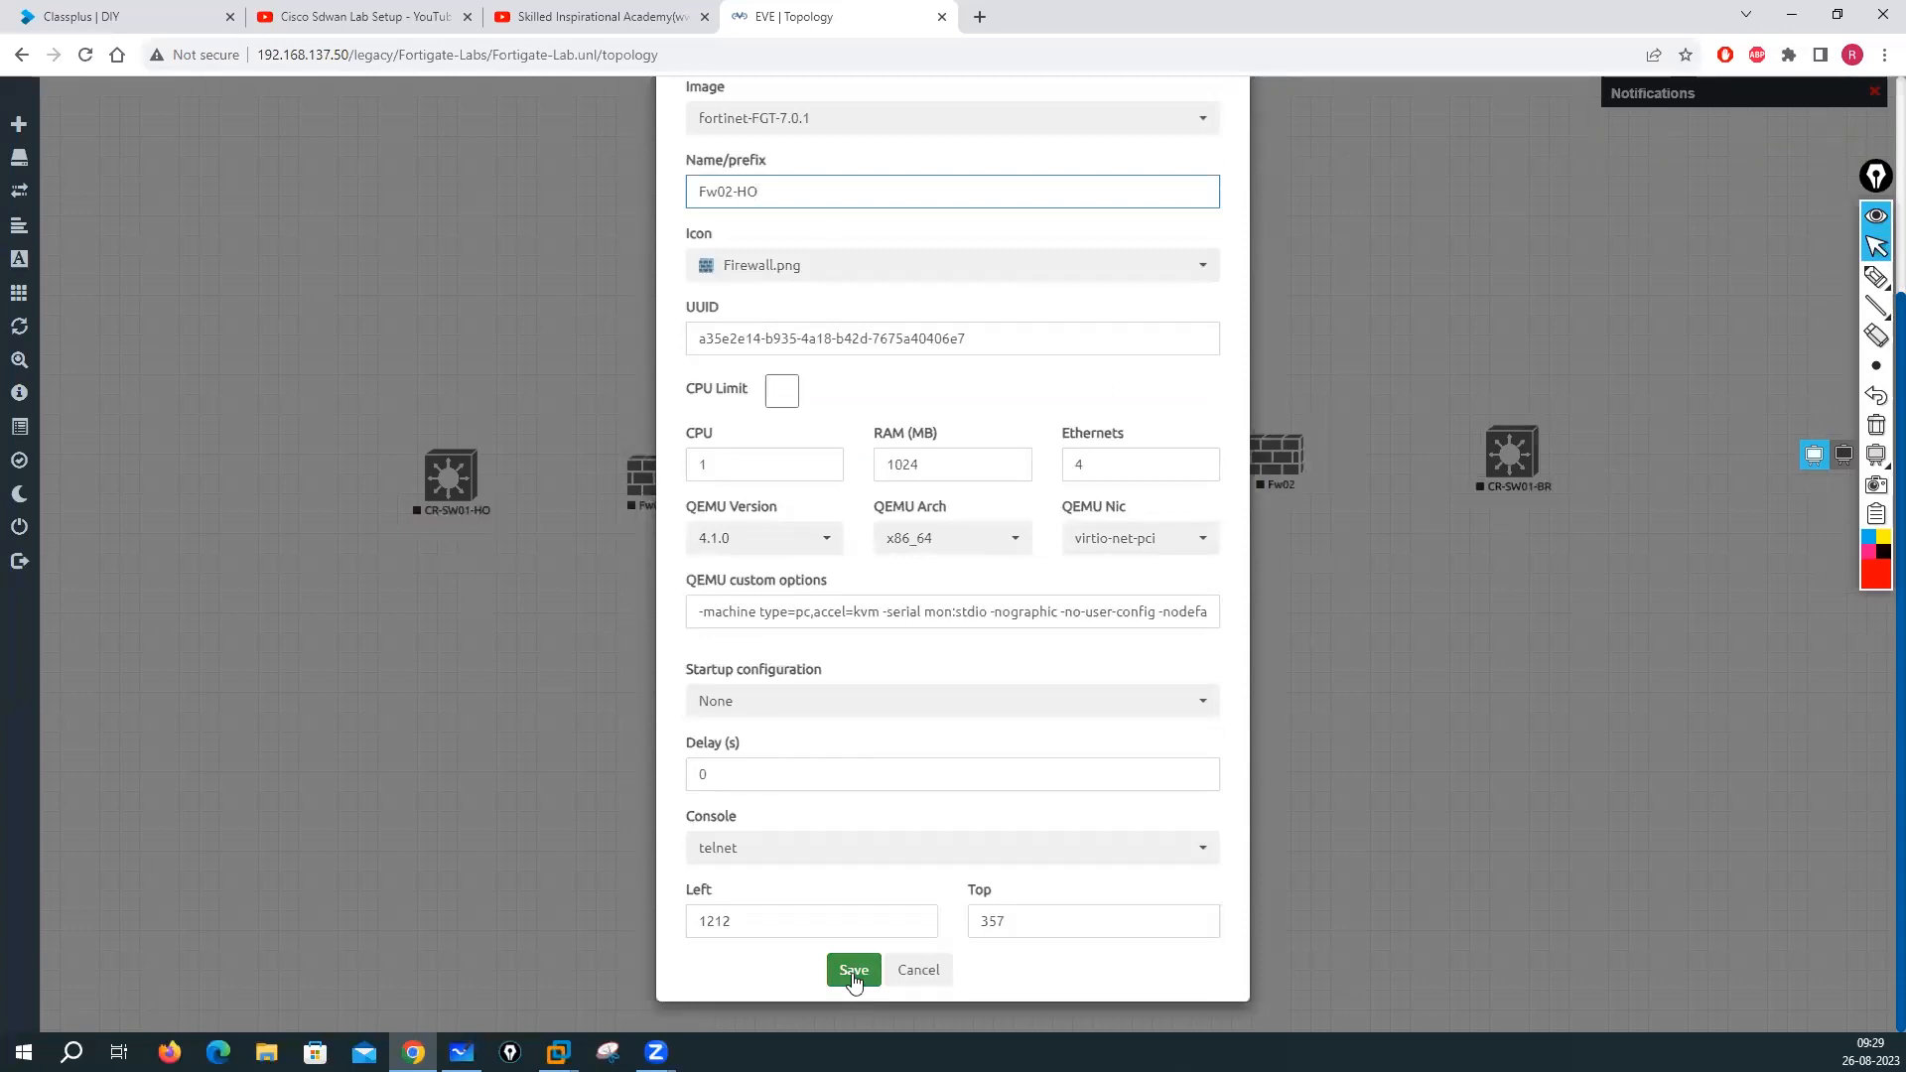
{"action": "left_click", "coordinate": [852, 970]}
{"action": "left_click_drag", "start_coordinate": [645, 485], "coordinate": [766, 343]}
{"action": "left_click_drag", "start_coordinate": [1299, 470], "coordinate": [762, 583]}
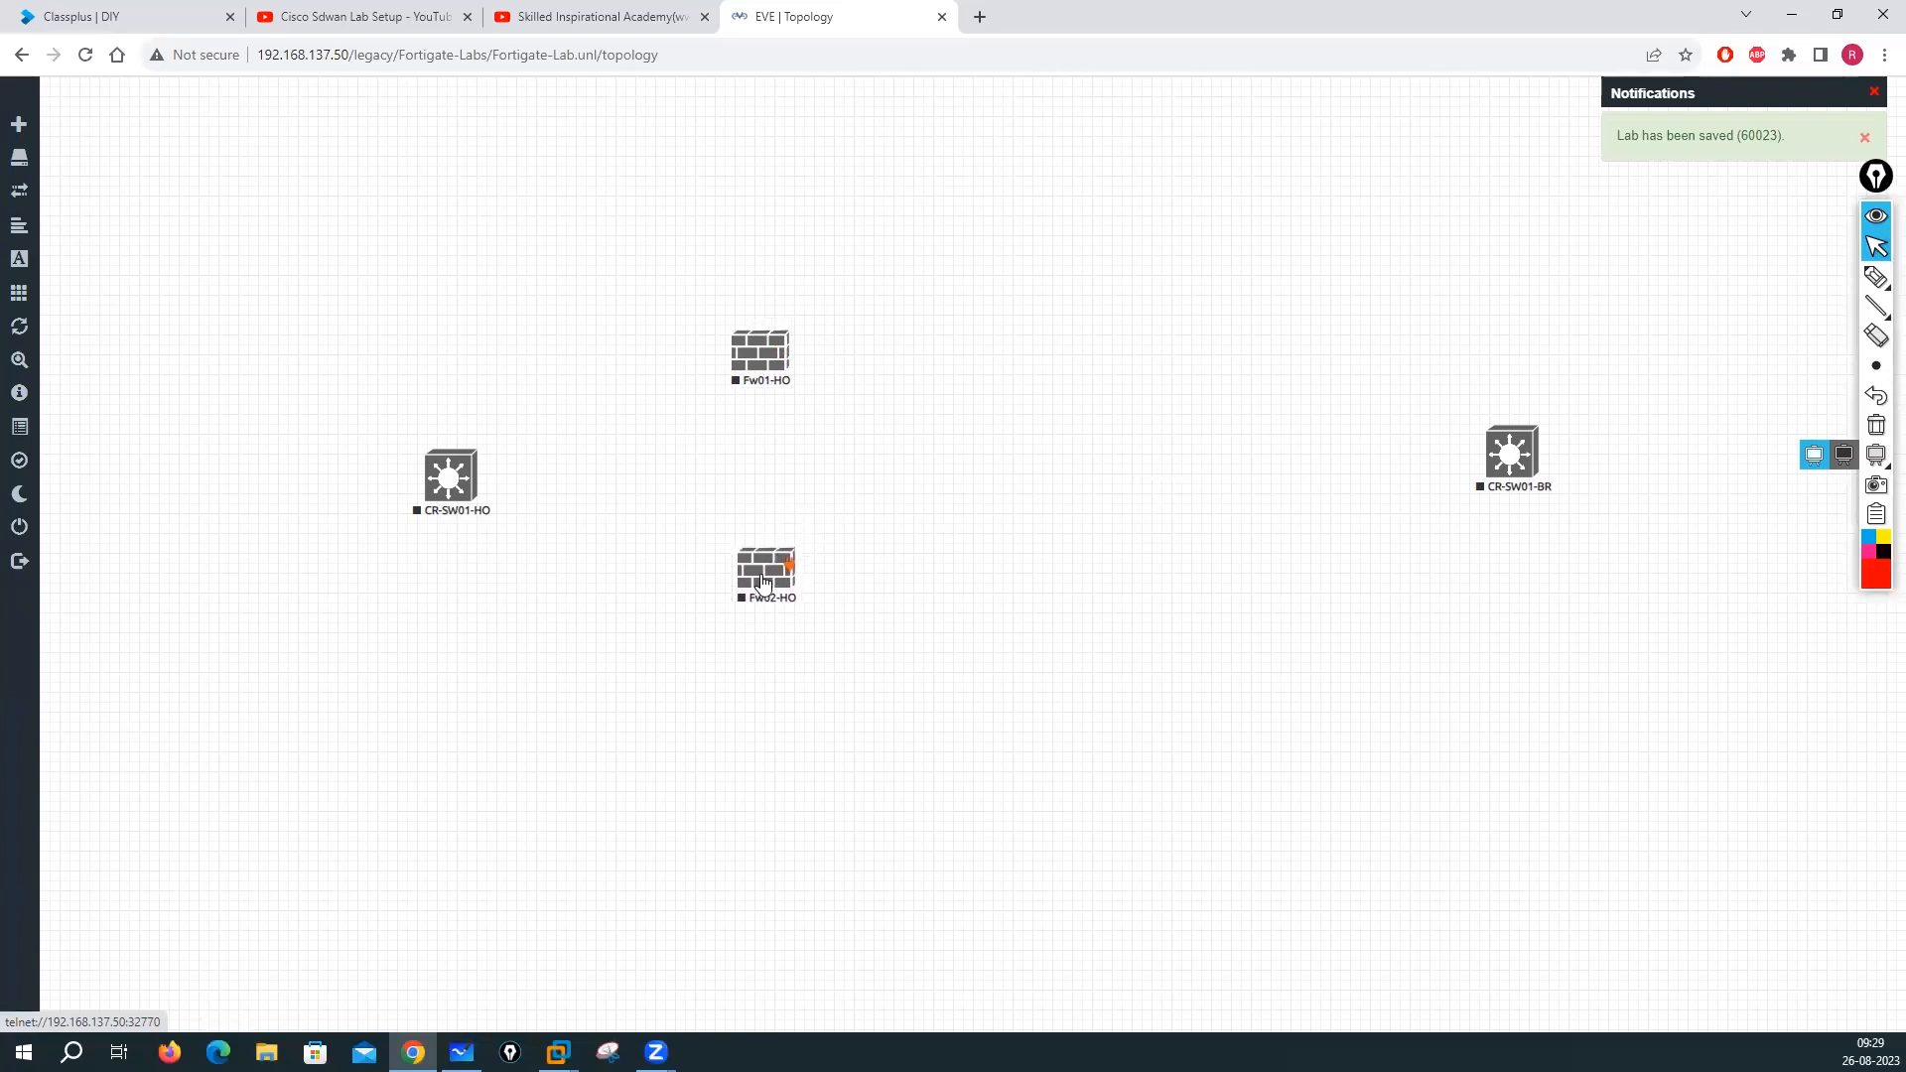
Start adding a new Fortinet FortiGate node with the fortinet-FGT-7.0.1 image
{"action": "right_click", "coordinate": [1001, 369]}
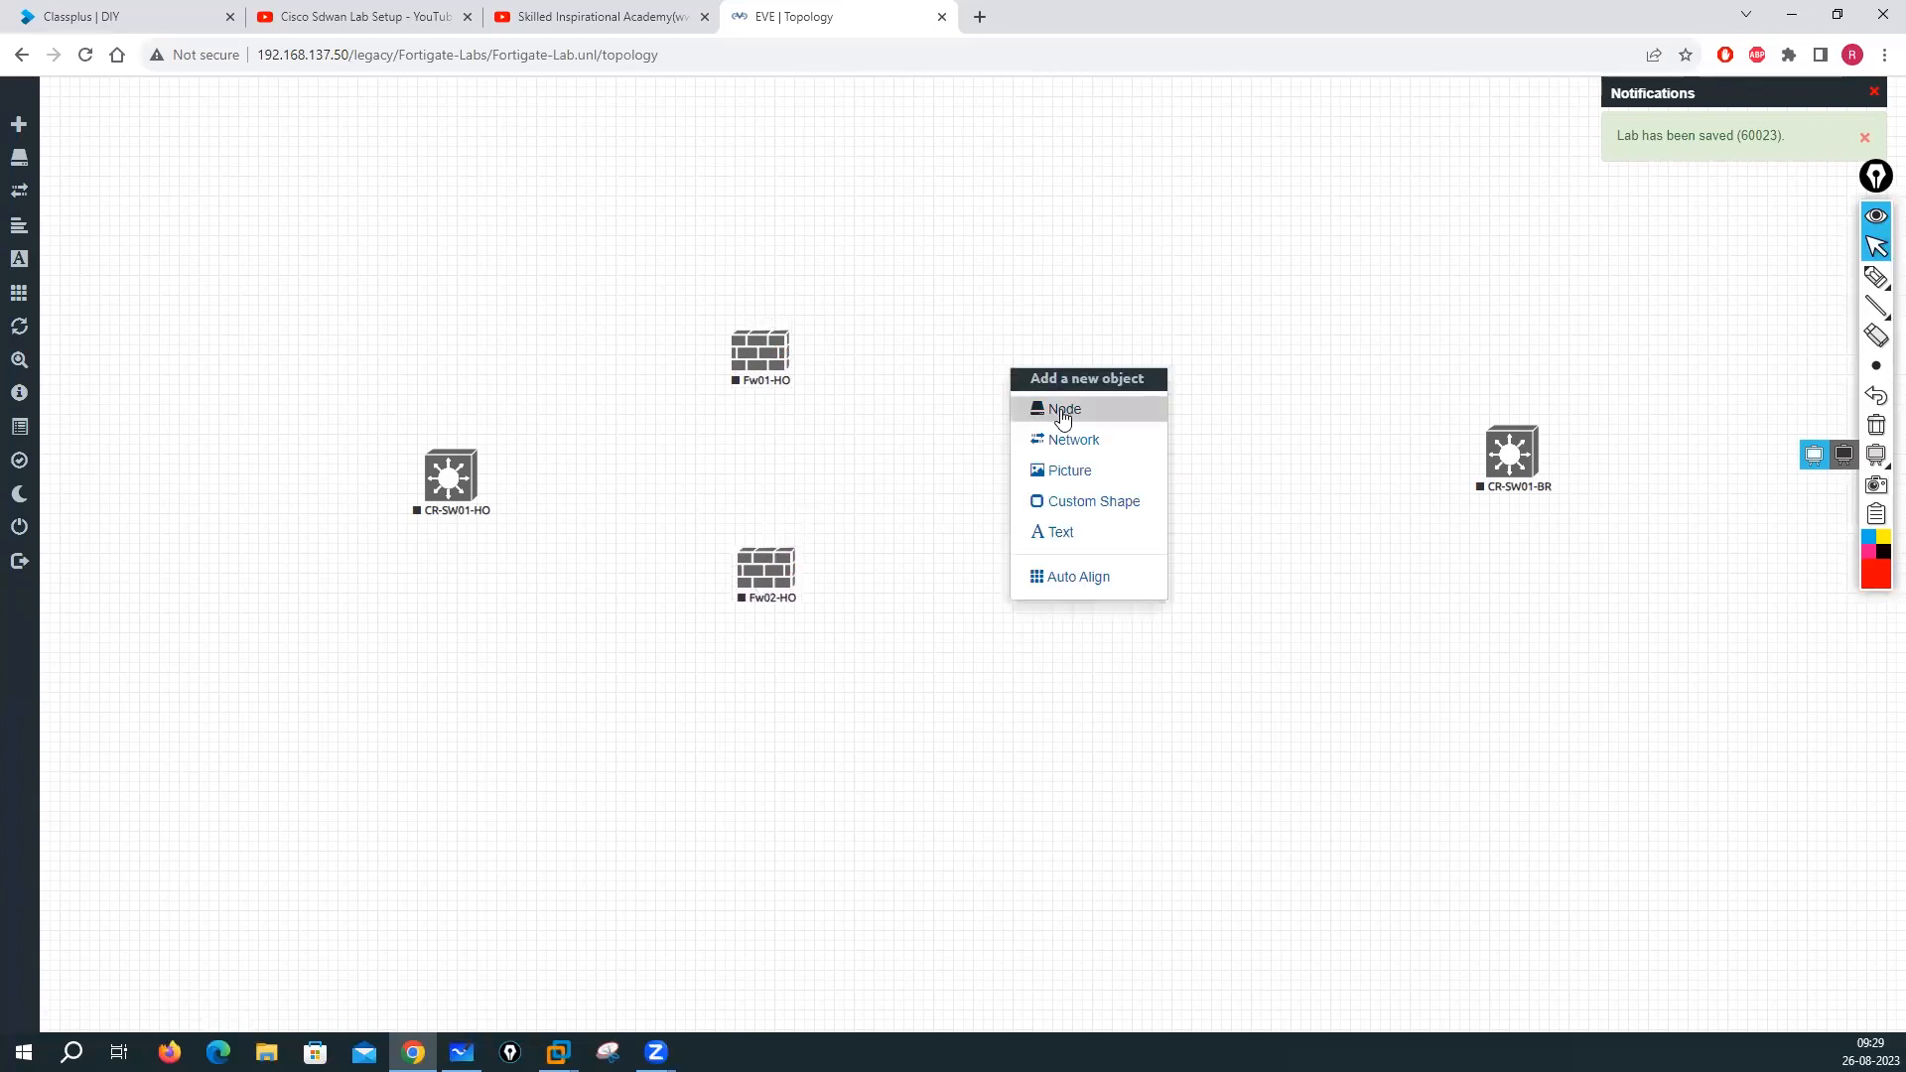
{"action": "left_click", "coordinate": [1062, 421]}
{"action": "type", "text": "f"}
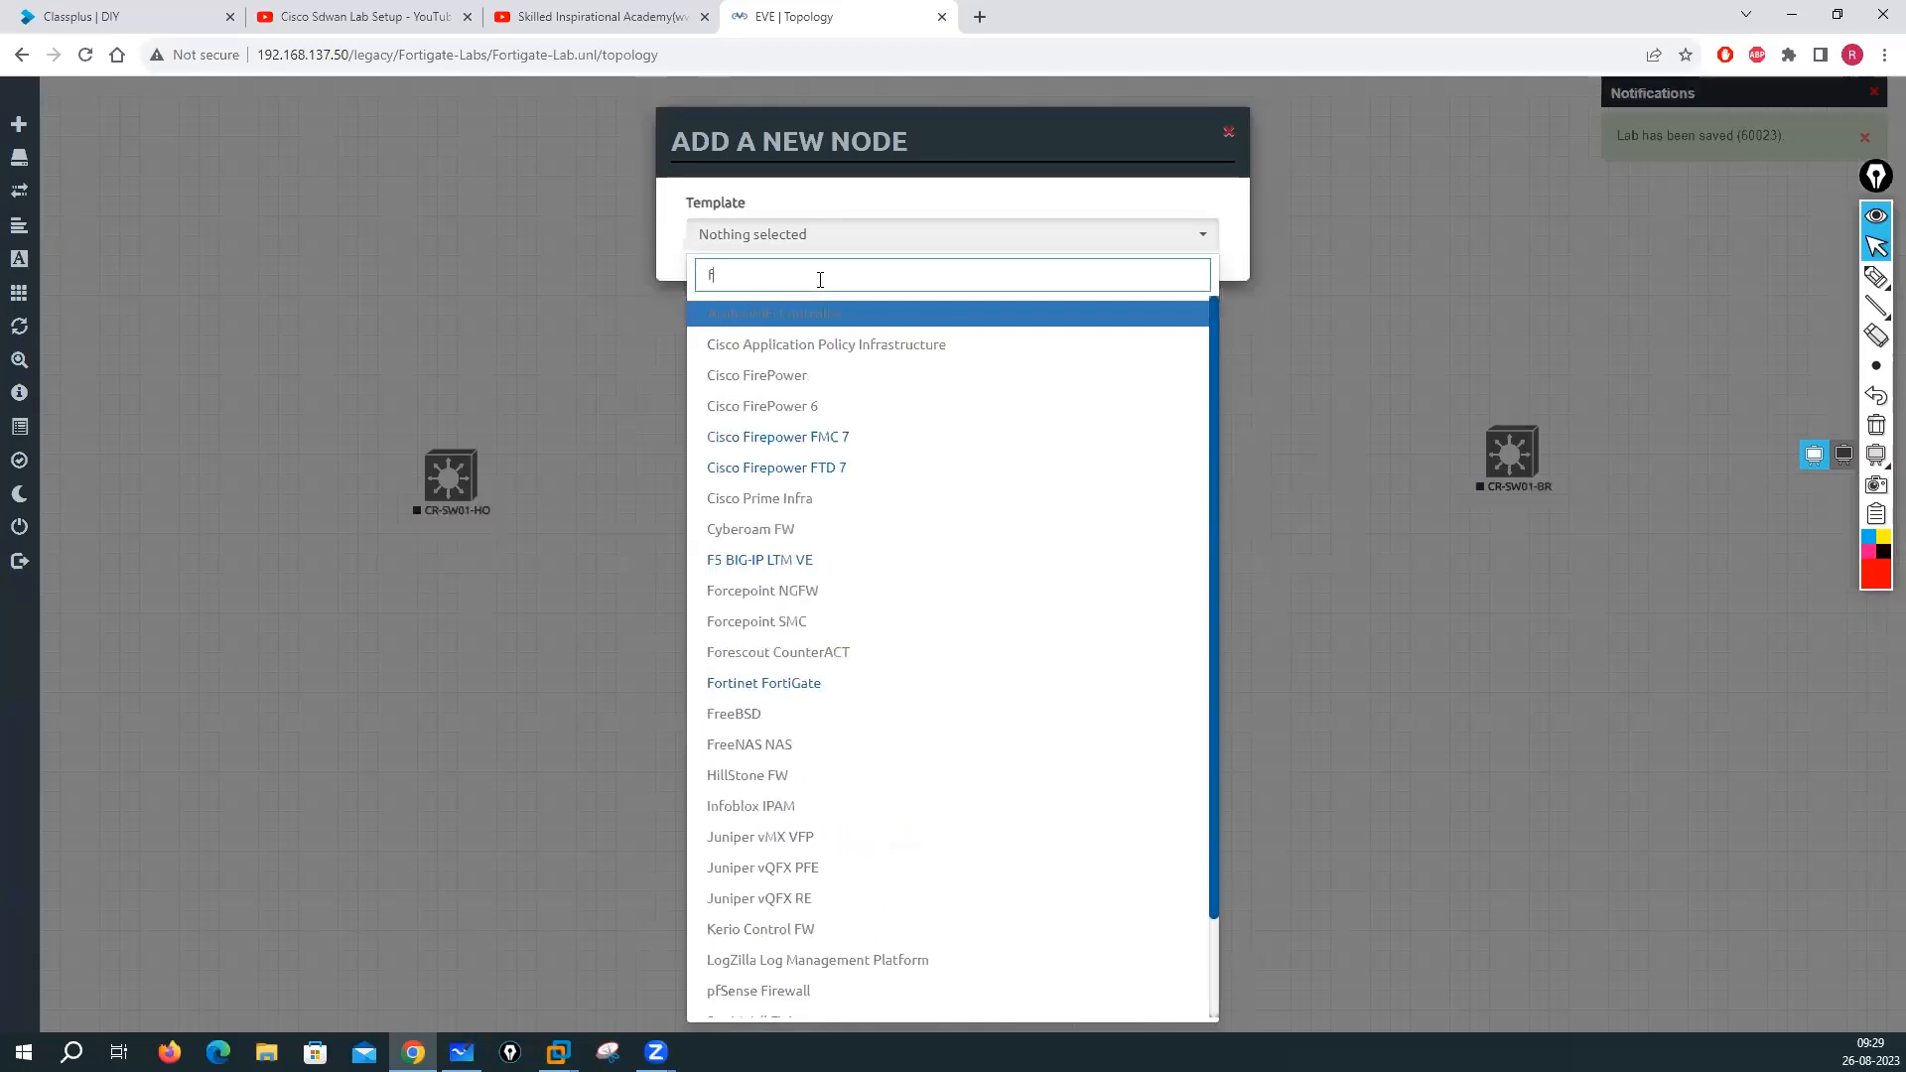
{"action": "type", "text": "orti"}
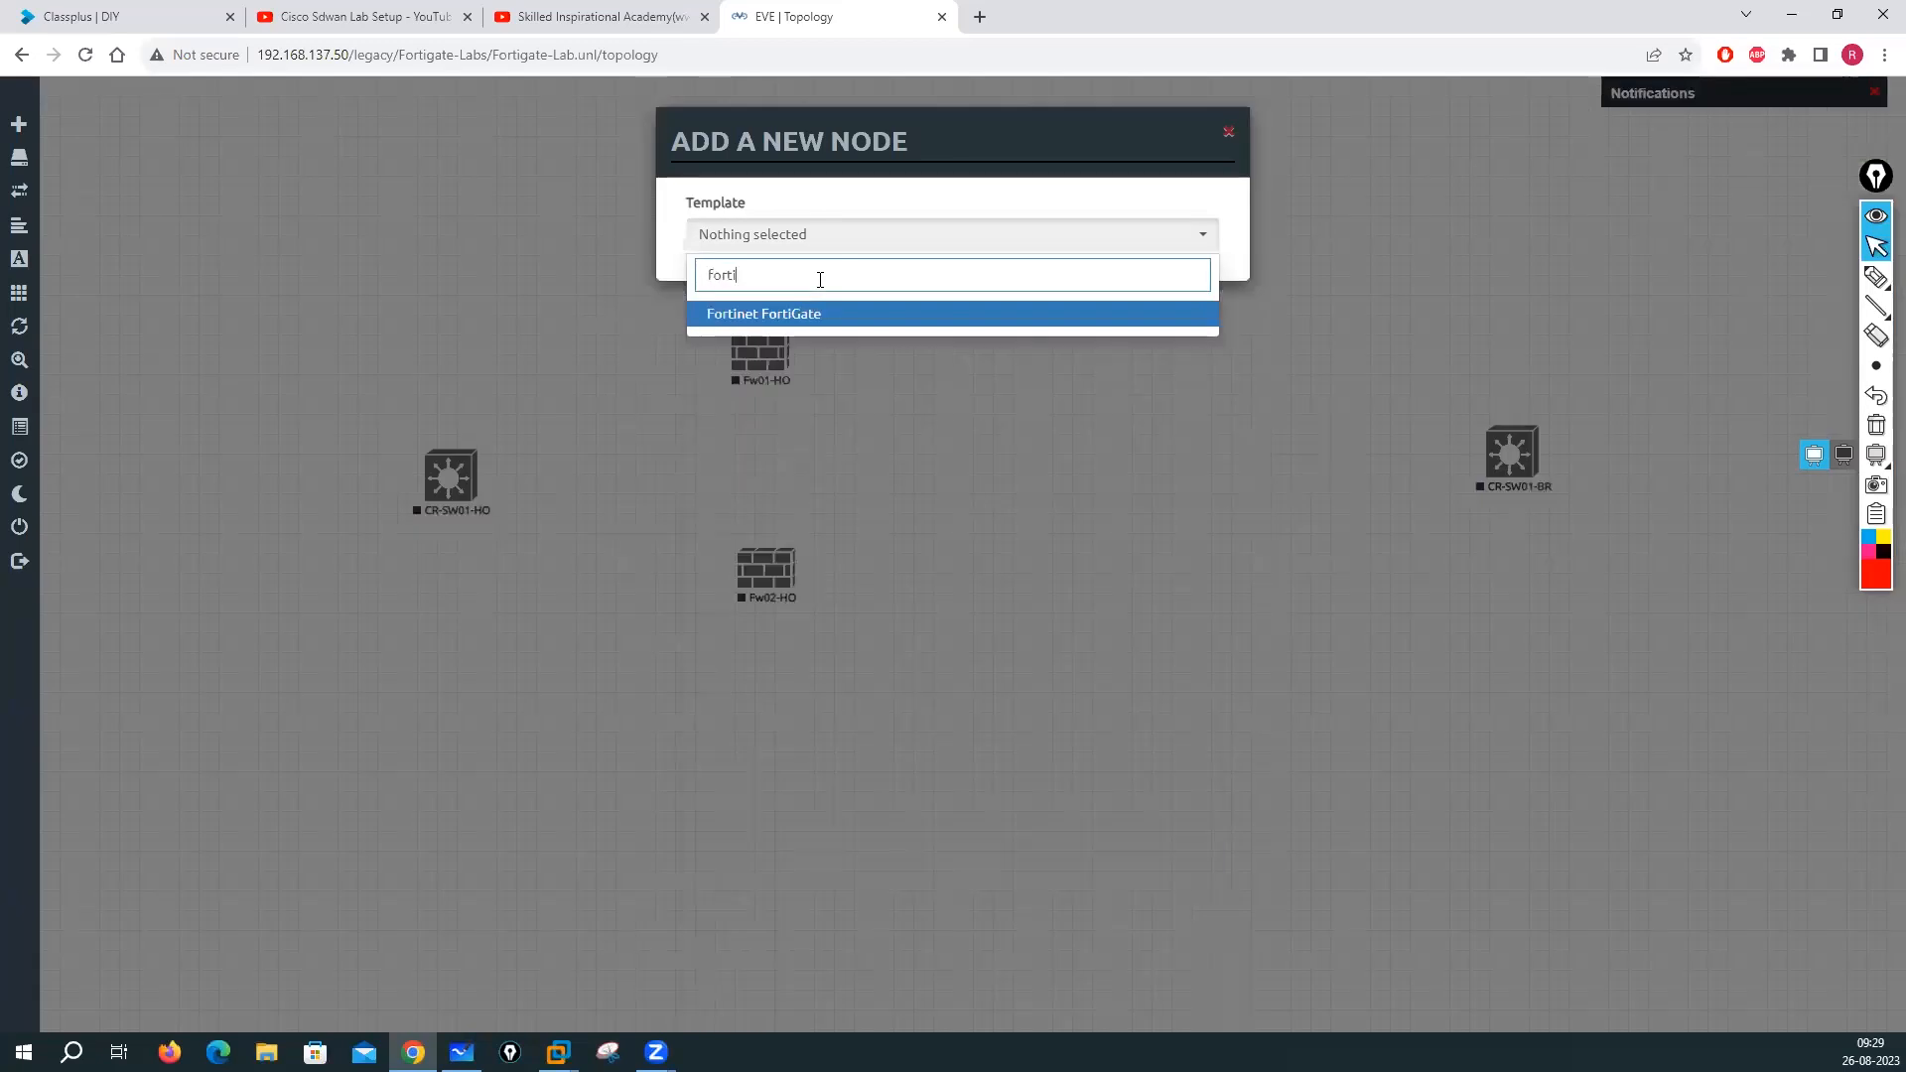
{"action": "left_click", "coordinate": [712, 313]}
{"action": "left_click", "coordinate": [1034, 323]}
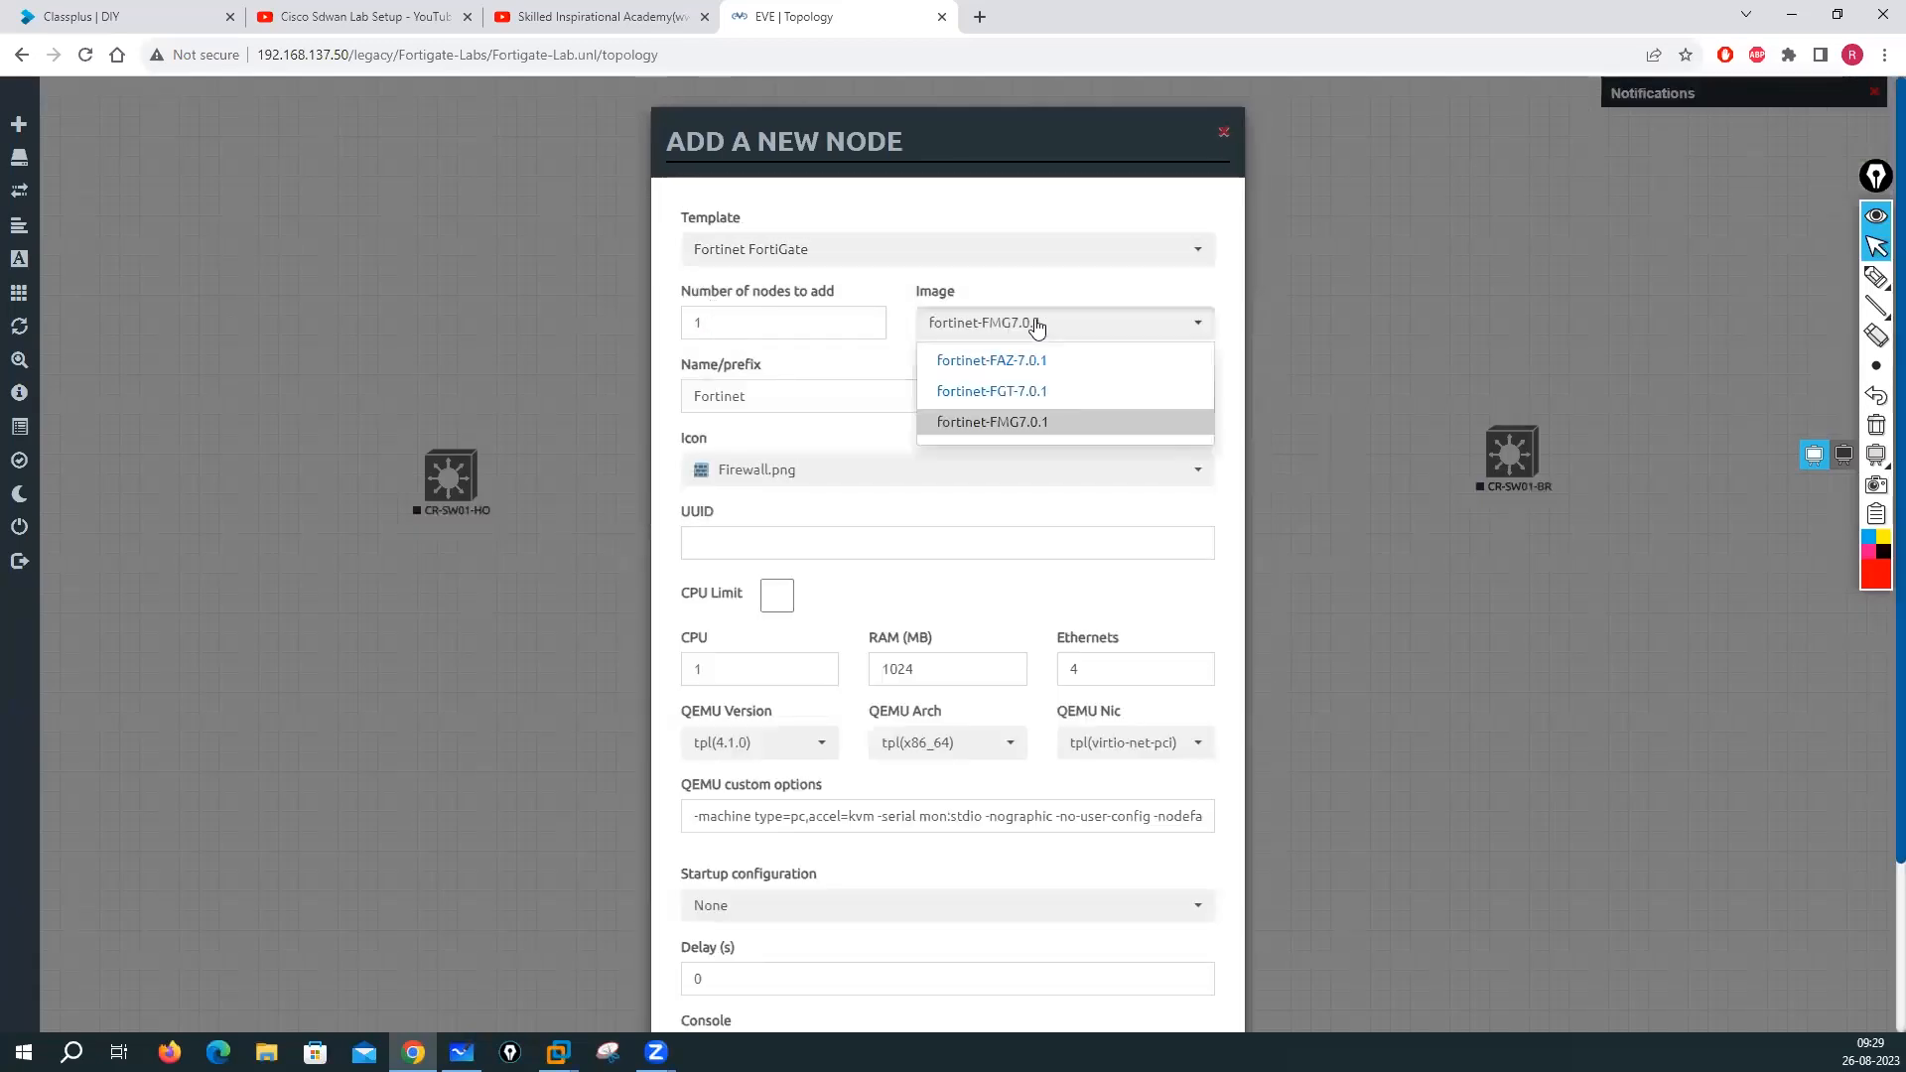
{"action": "left_click", "coordinate": [998, 391]}
Name the new firewall FW01-BR, save it, and place it beside the CR-SW01-BR switch
{"action": "left_click_drag", "start_coordinate": [746, 397], "coordinate": [705, 407]}
{"action": "type", "text": "F"}
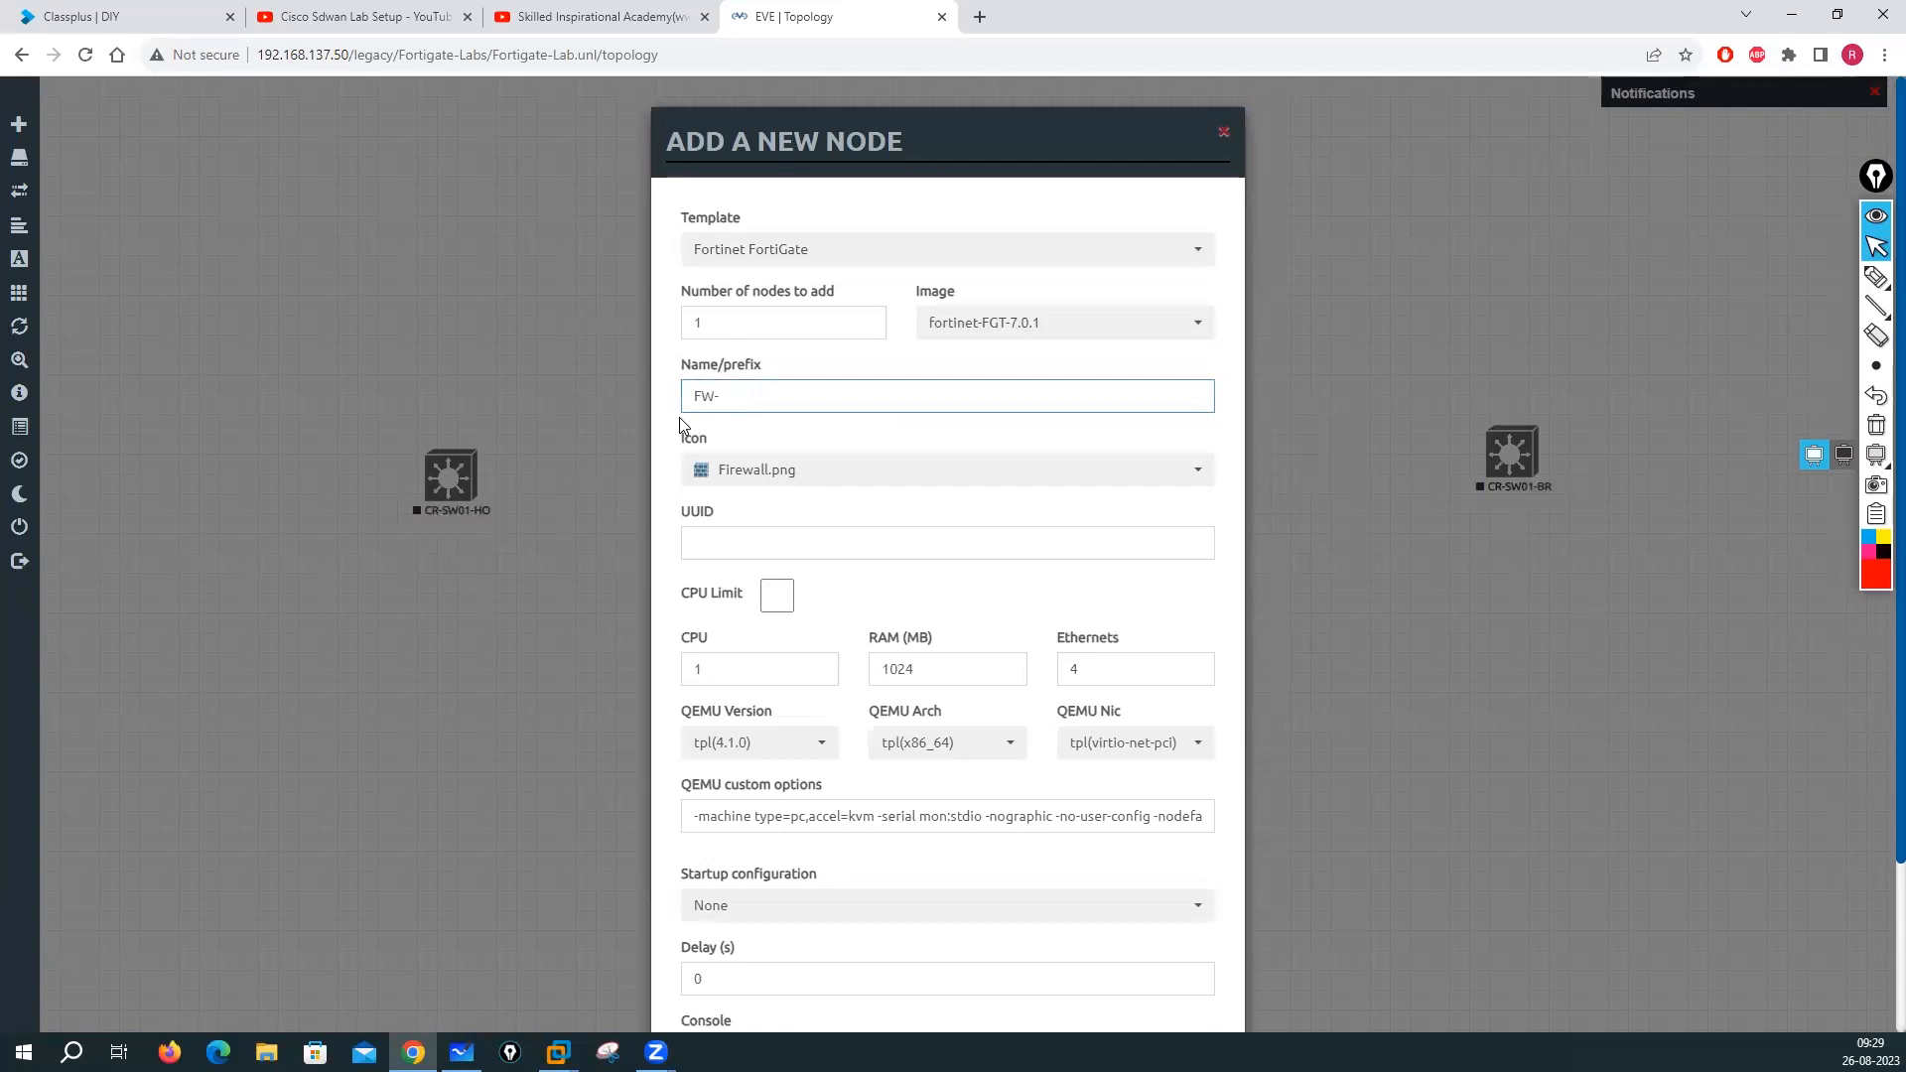
{"action": "type", "text": "W01-BR"}
{"action": "scroll", "coordinate": [913, 812], "scroll_direction": "down", "scroll_amount": 2}
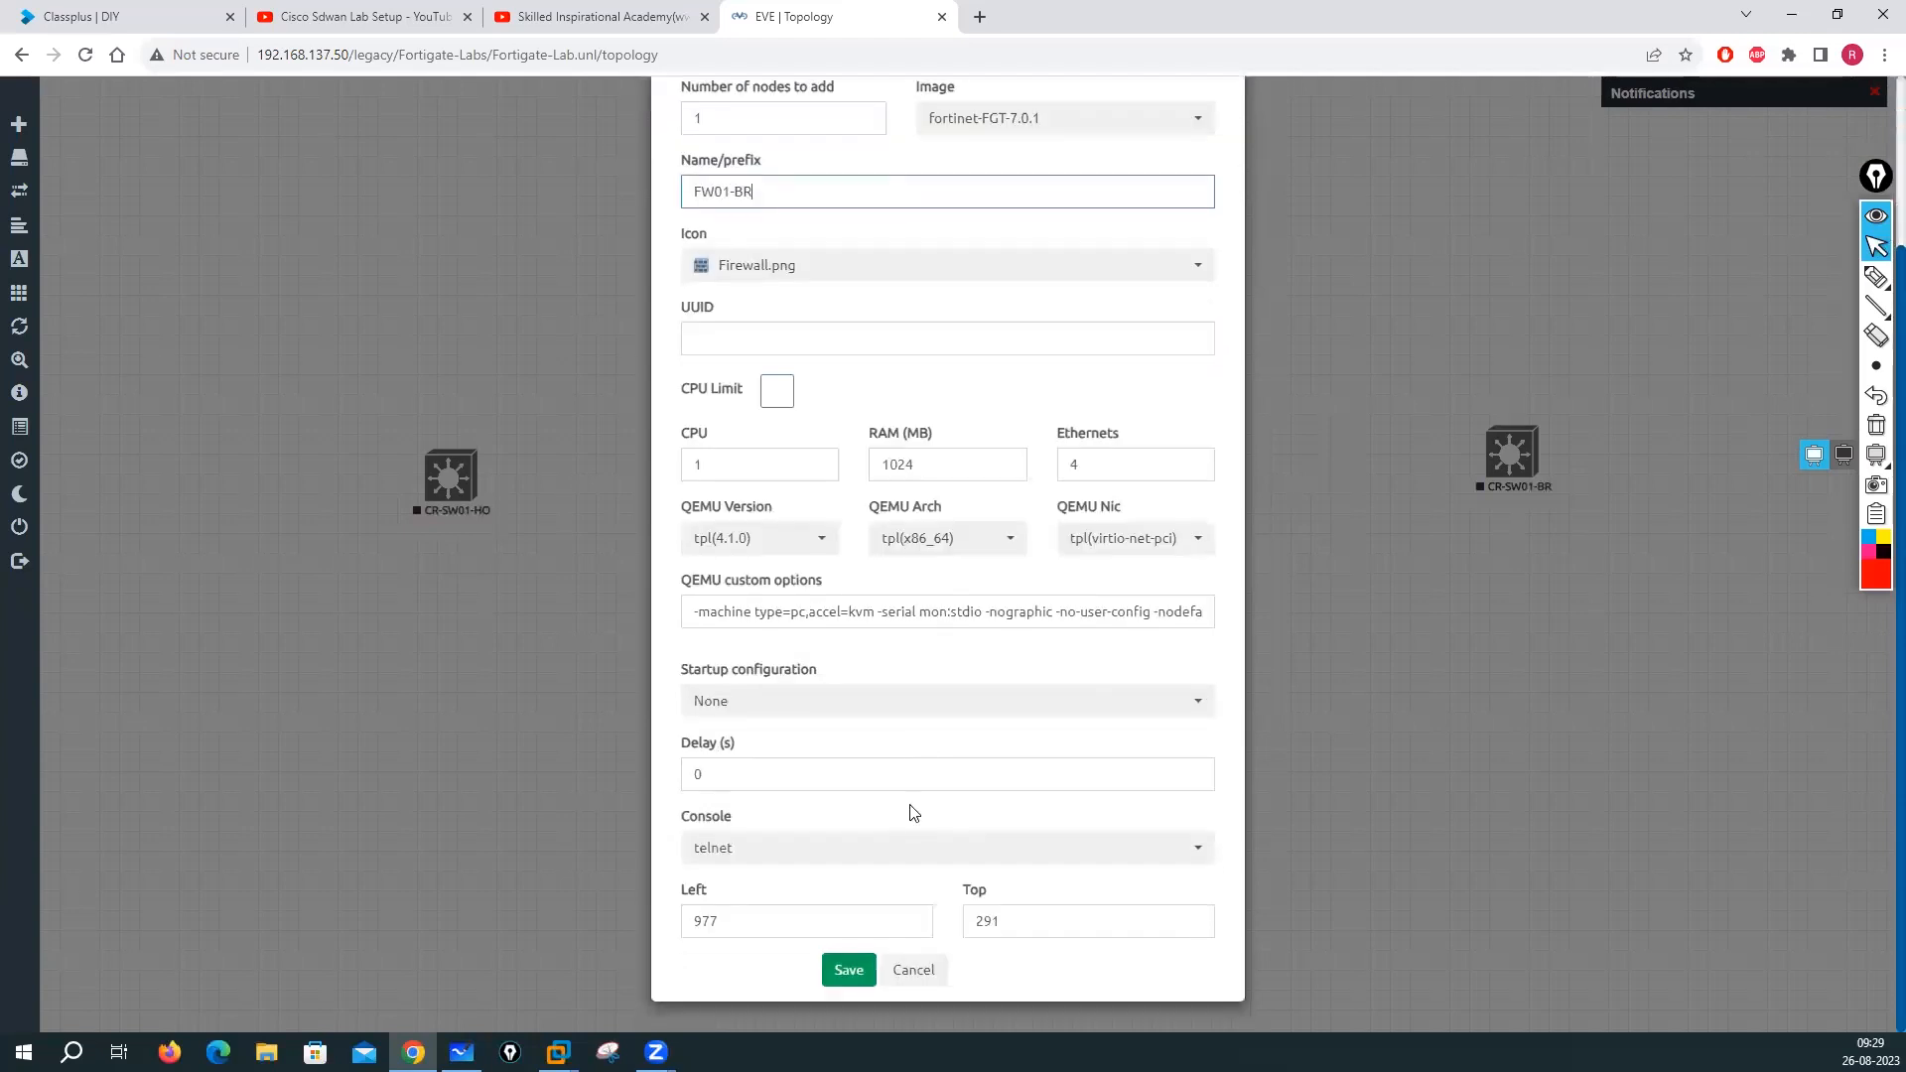
{"action": "left_click", "coordinate": [849, 969]}
{"action": "left_click_drag", "start_coordinate": [1159, 441], "coordinate": [1291, 473]}
Start adding new nodes from the Windows template and set the number of nodes to 2
{"action": "right_click", "coordinate": [930, 429]}
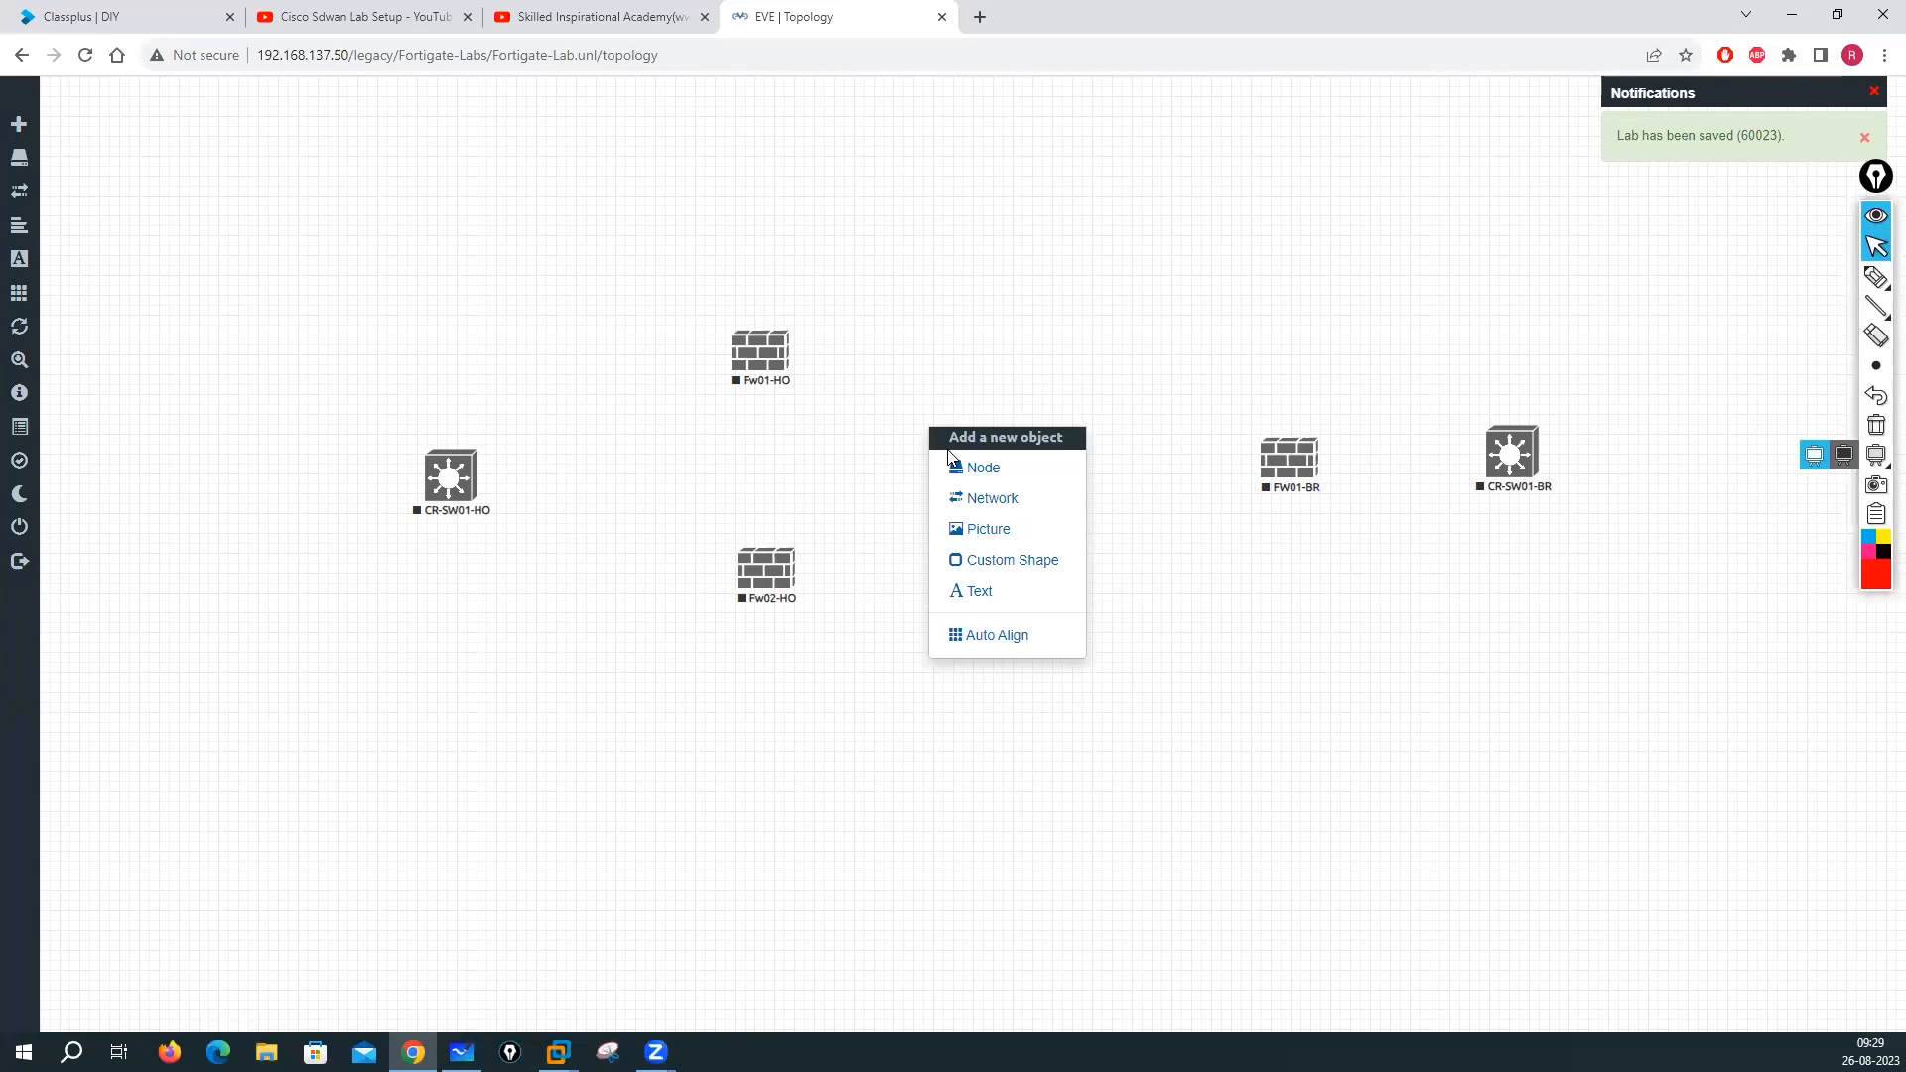
{"action": "left_click", "coordinate": [968, 466]}
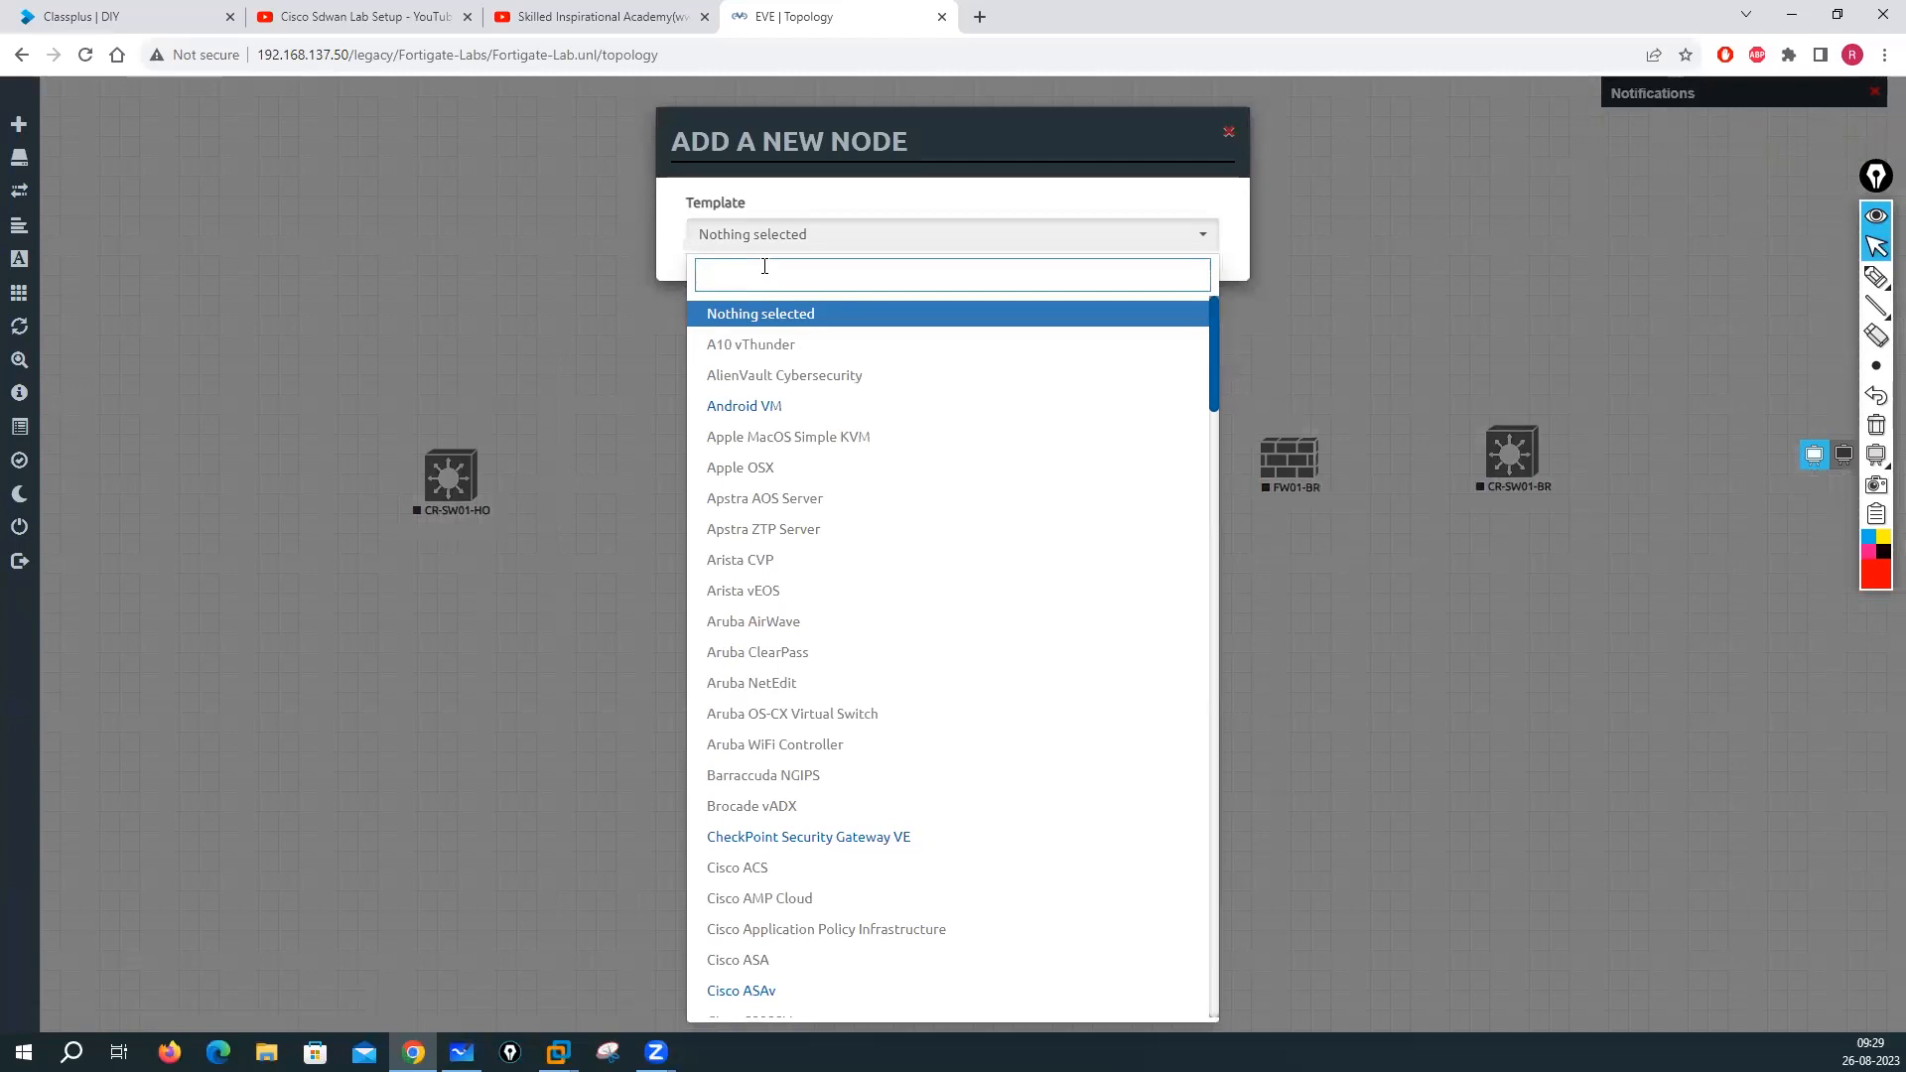
{"action": "type", "text": "win"}
{"action": "left_click", "coordinate": [755, 315]}
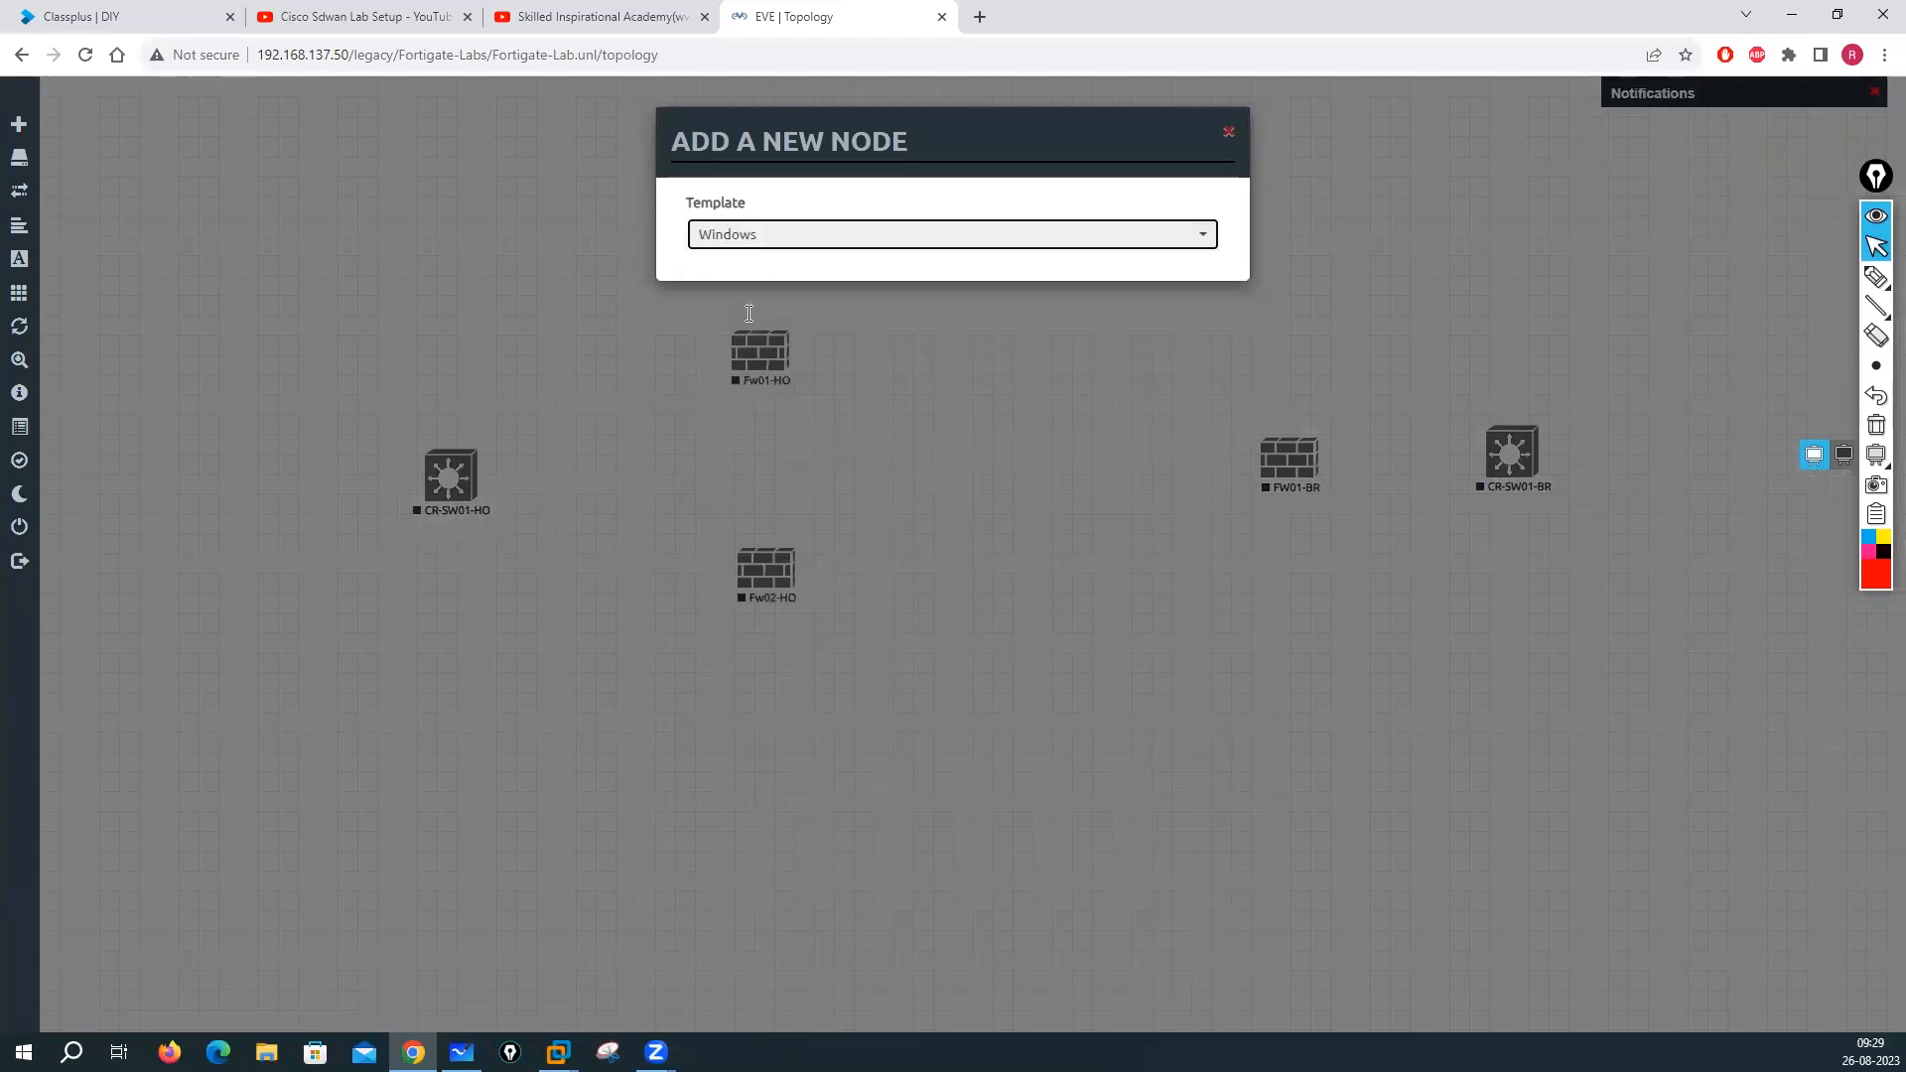
{"action": "type", "text": "2"}
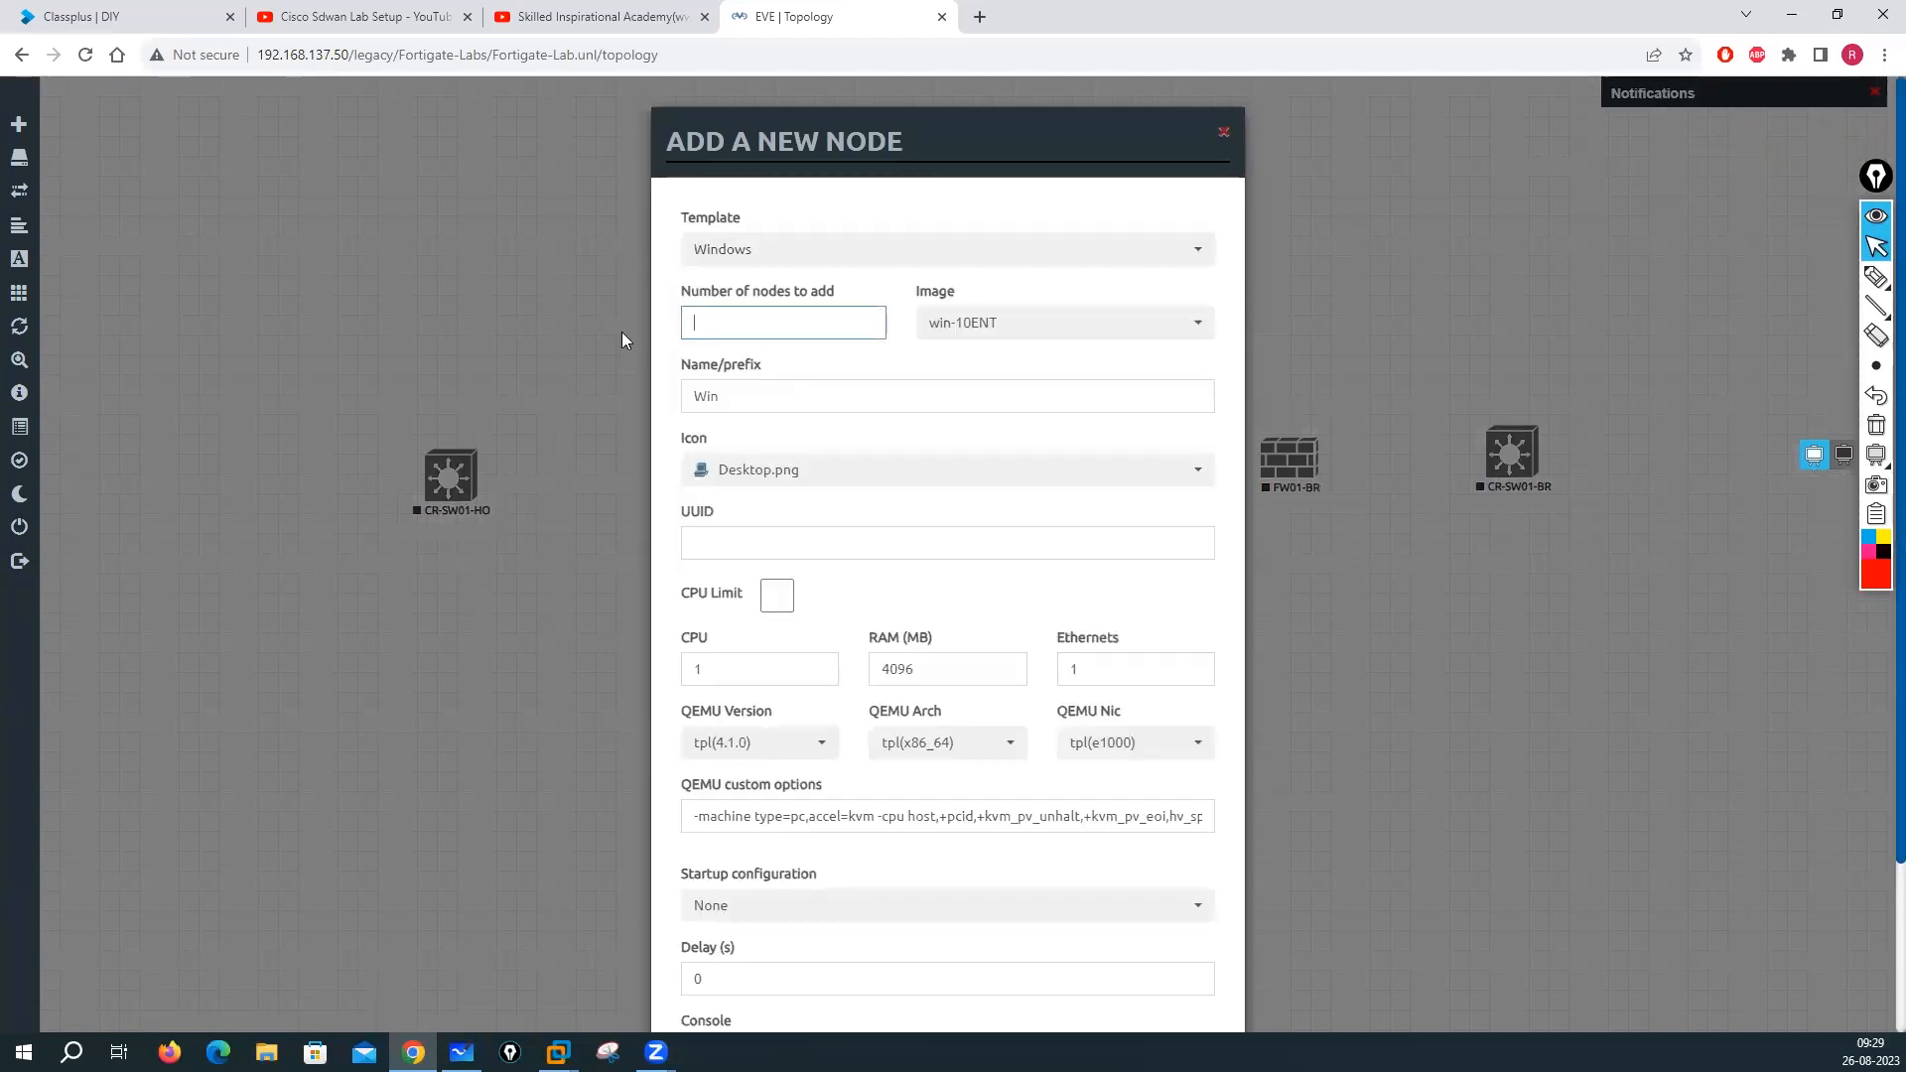
Set the Windows nodes' icon to Desktop3.png and save them to the topology
{"action": "scroll", "coordinate": [885, 690], "scroll_direction": "down", "scroll_amount": 3}
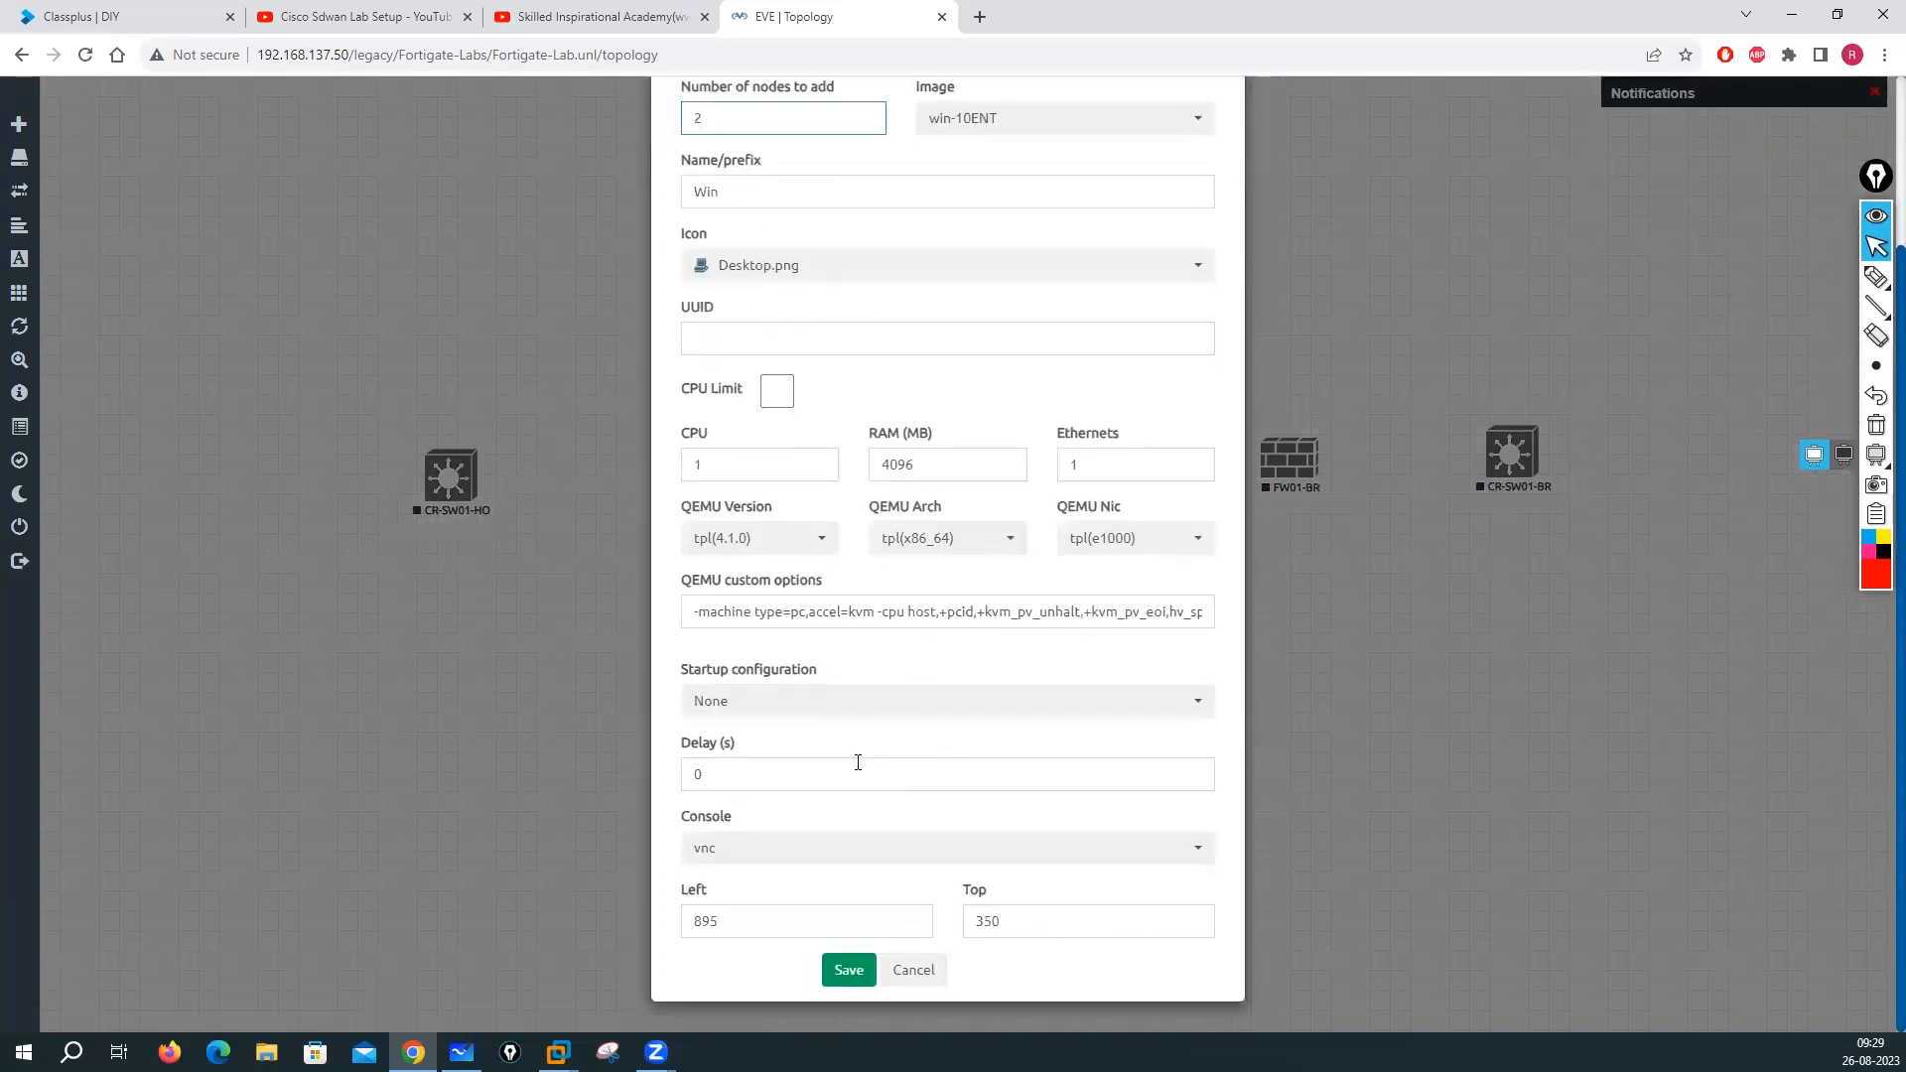
{"action": "scroll", "coordinate": [885, 370], "scroll_direction": "up", "scroll_amount": 1}
{"action": "left_click", "coordinate": [880, 369]}
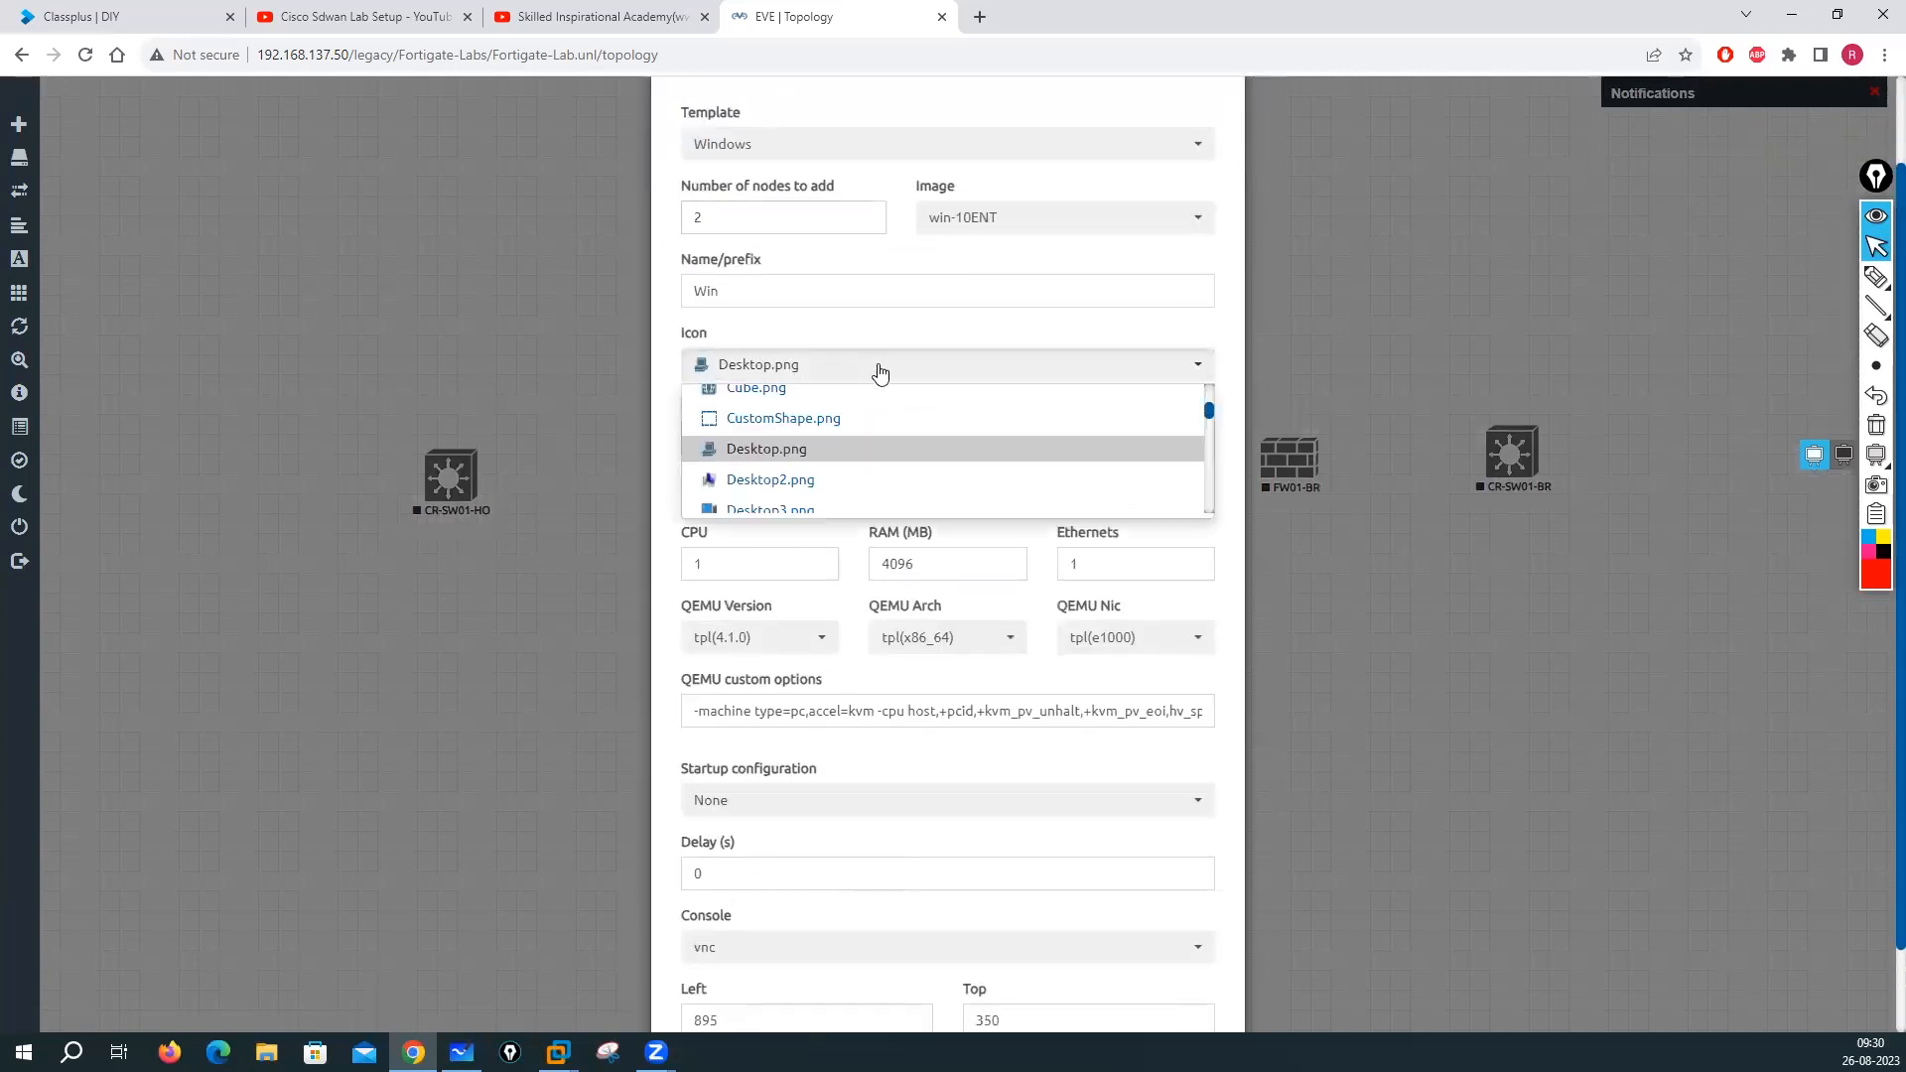
{"action": "scroll", "coordinate": [771, 498], "scroll_direction": "down", "scroll_amount": 1}
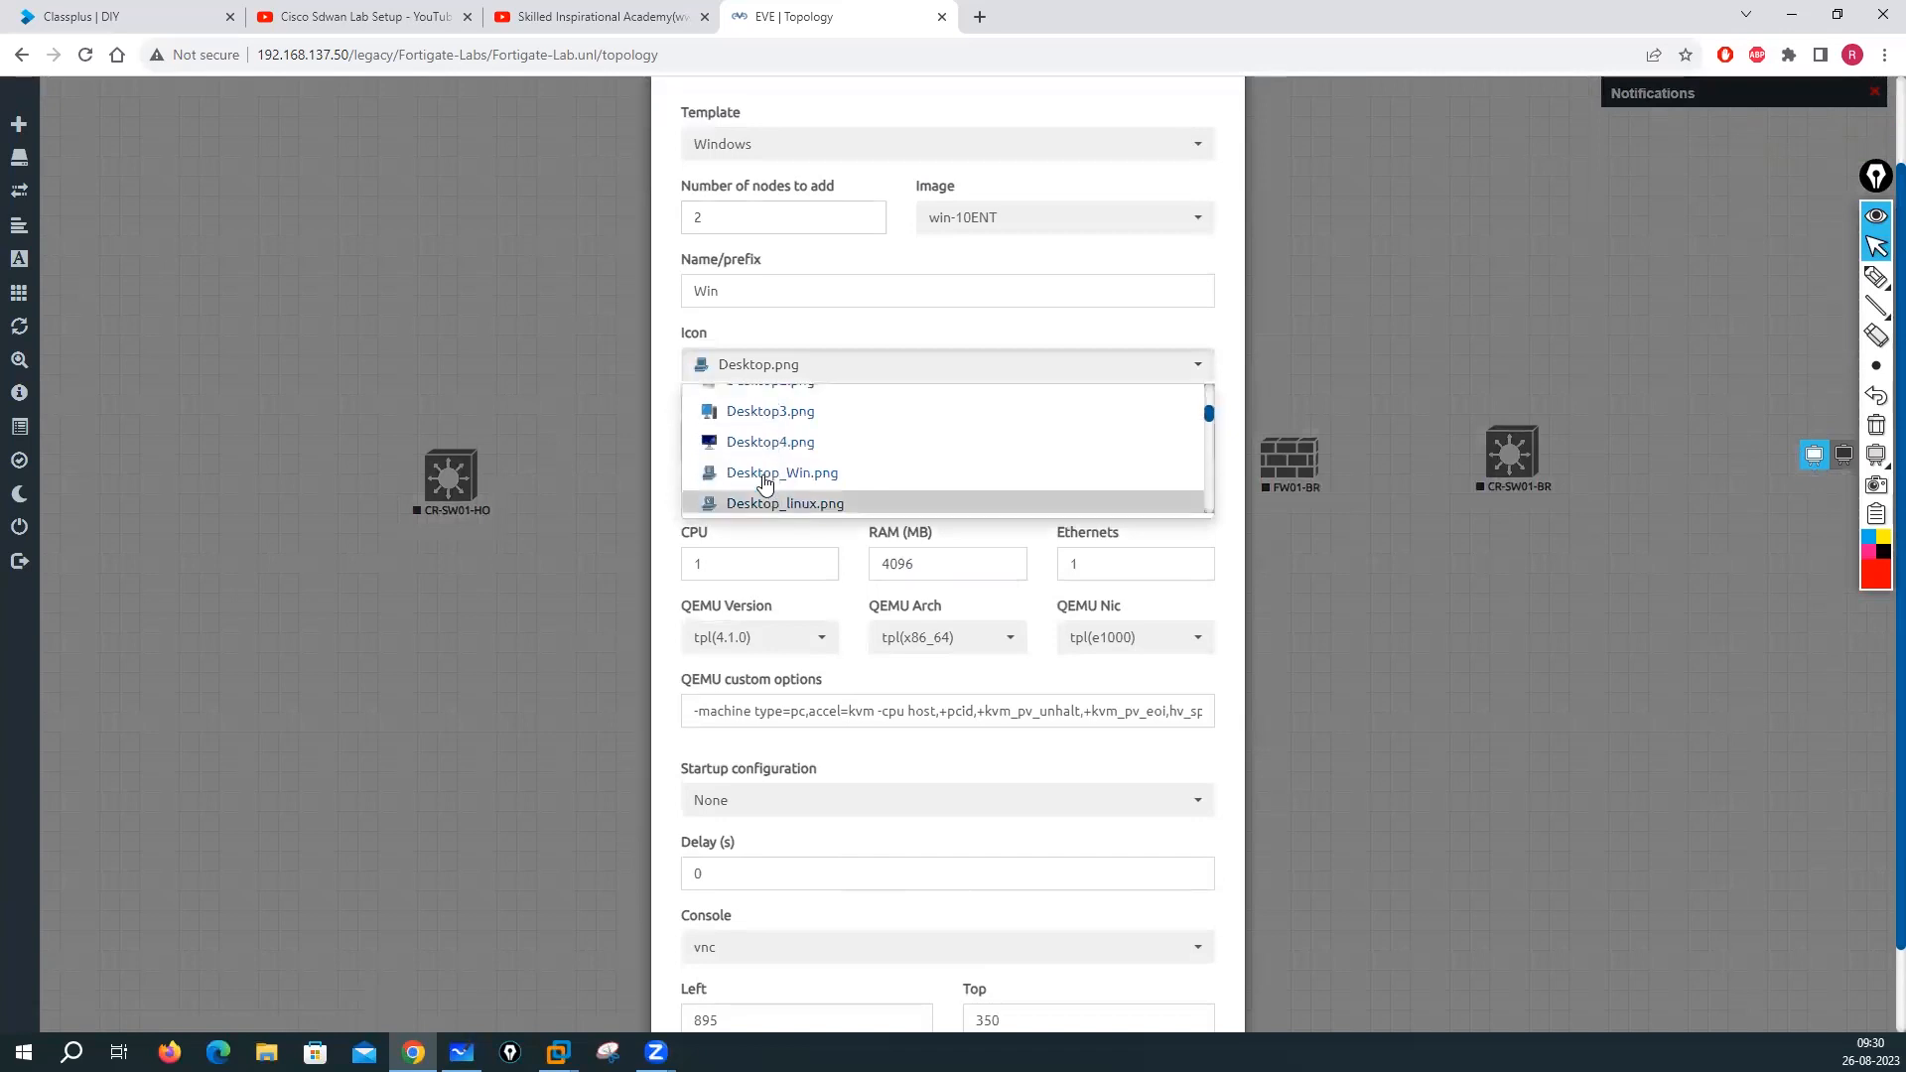
{"action": "left_click", "coordinate": [765, 419]}
{"action": "scroll", "coordinate": [800, 668], "scroll_direction": "down", "scroll_amount": 1}
{"action": "left_click", "coordinate": [849, 970]}
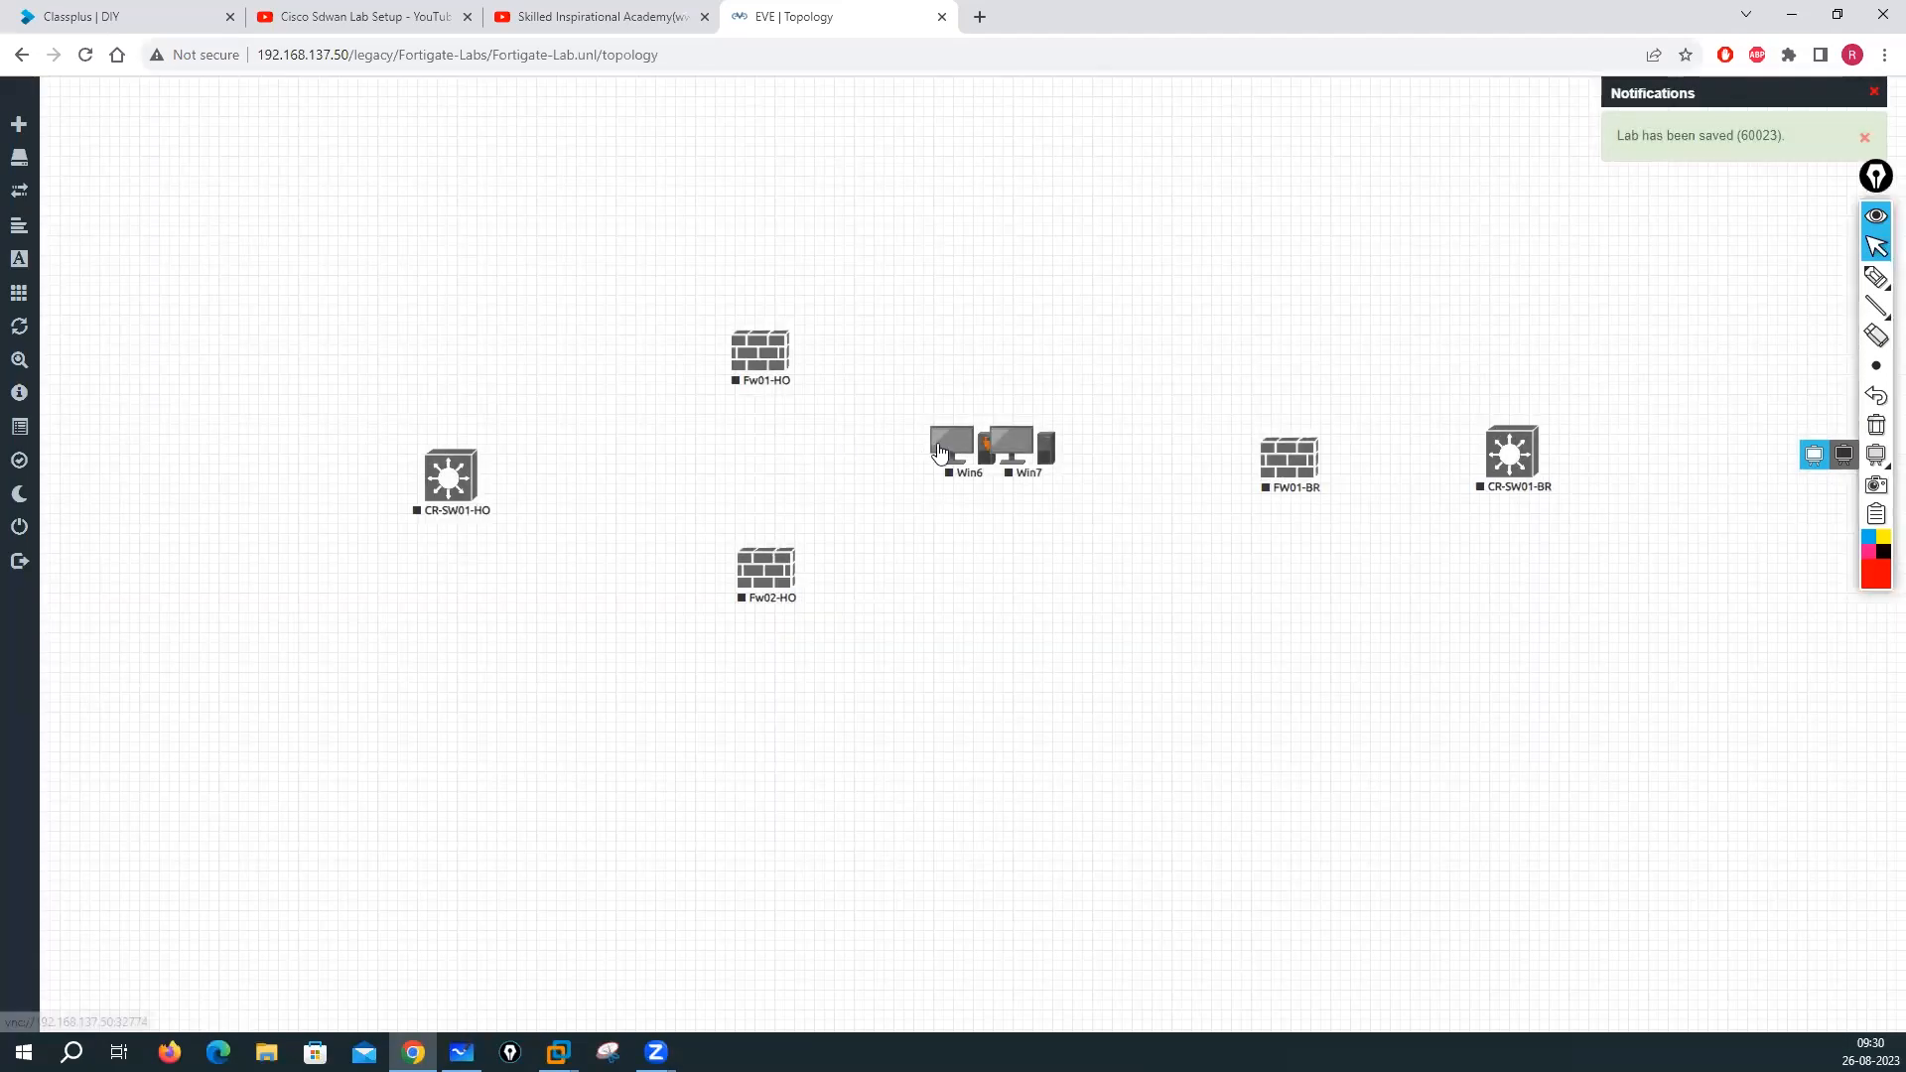
Place the Win6 node on the outer side of CR-SW01-HO, rename it Test-PC-HO, copy that name, and save
{"action": "left_click_drag", "start_coordinate": [933, 448], "coordinate": [186, 496]}
{"action": "right_click", "coordinate": [186, 497]}
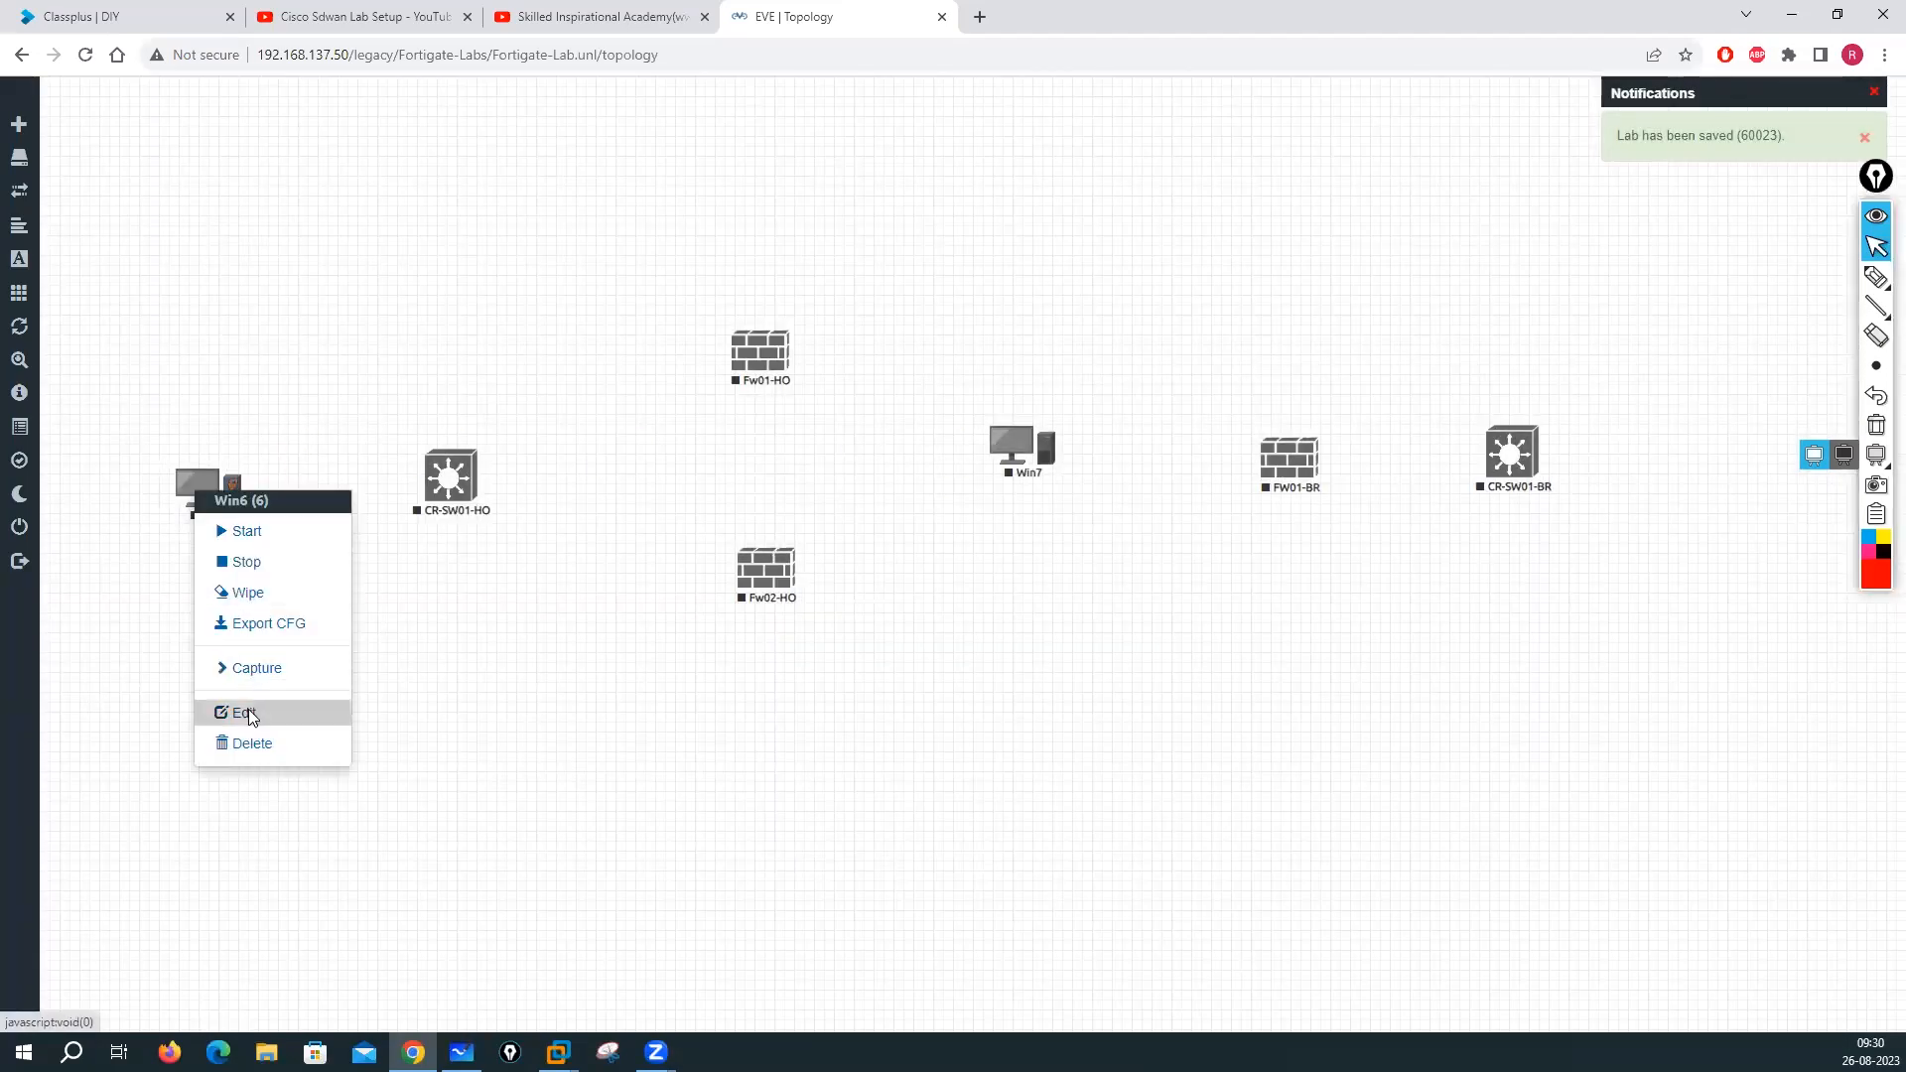
{"action": "left_click", "coordinate": [244, 712]}
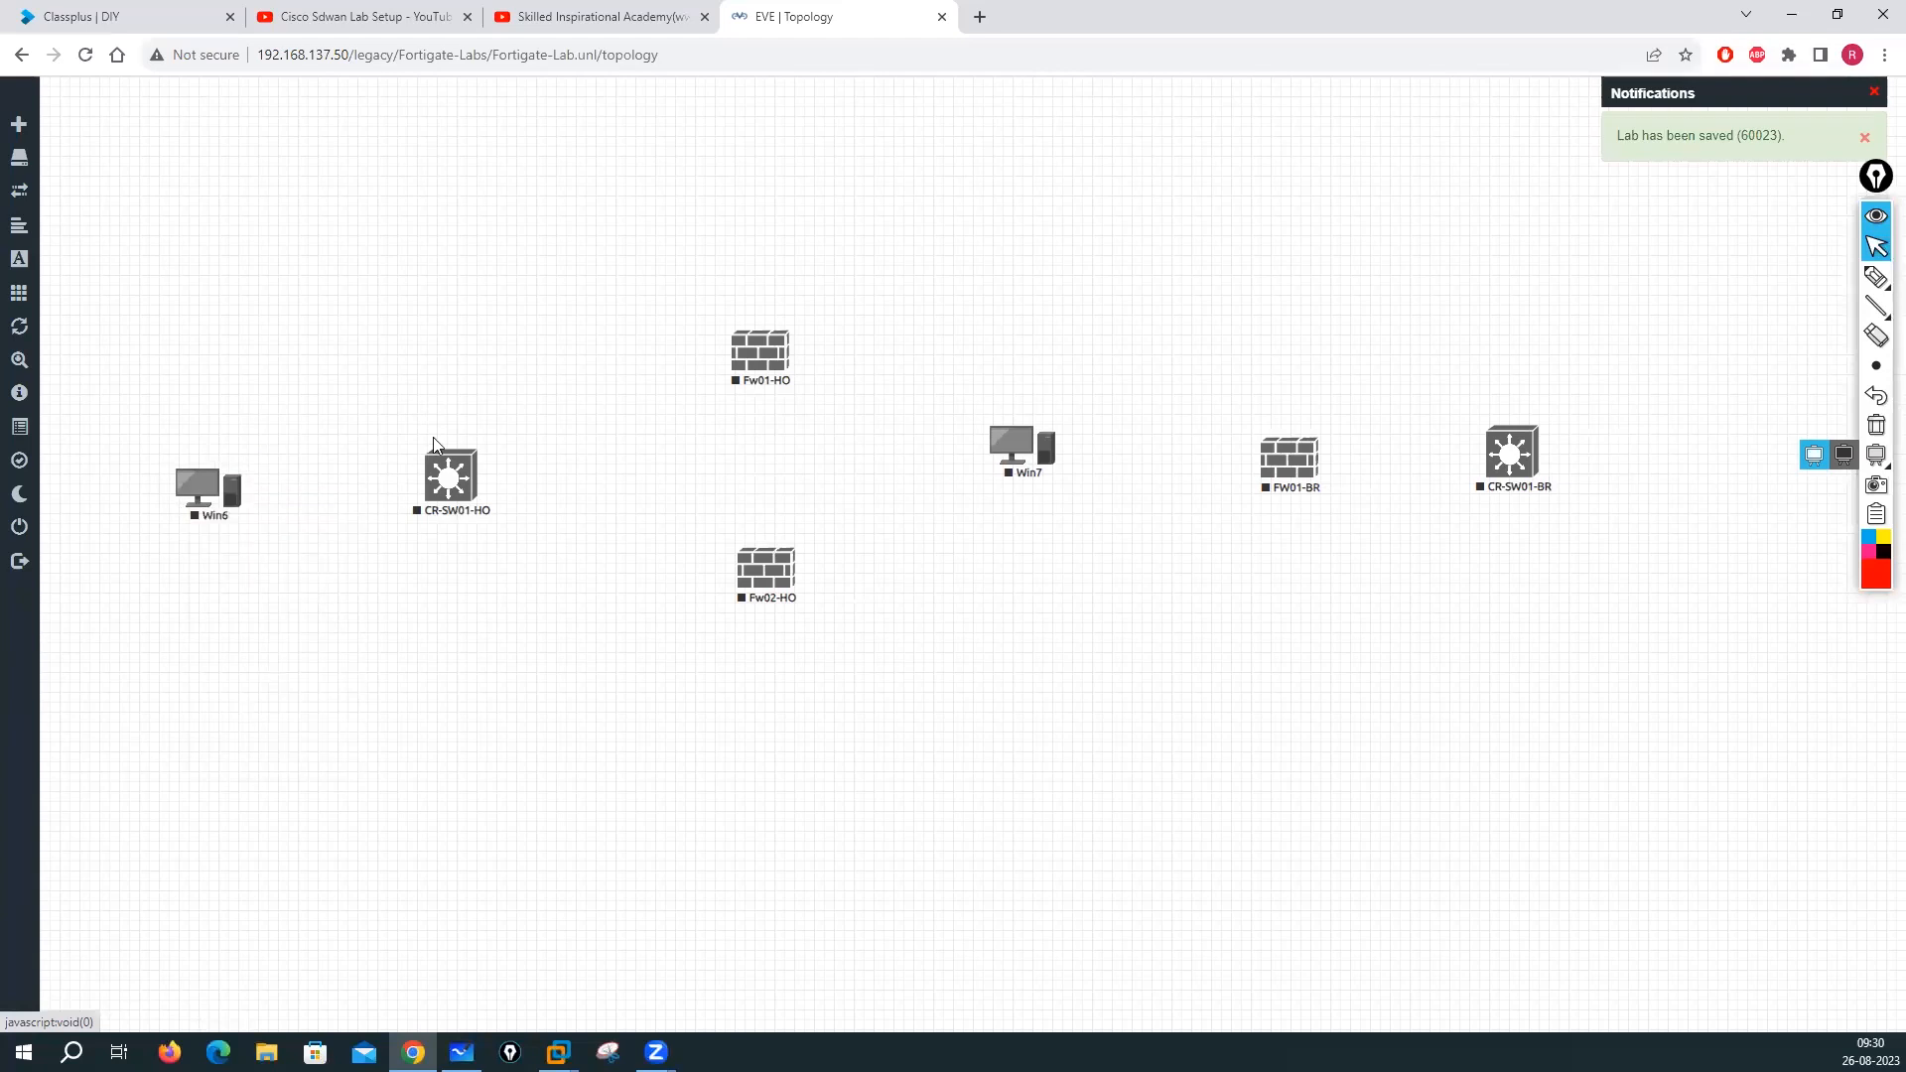
{"action": "left_click", "coordinate": [773, 468]}
{"action": "left_click_drag", "start_coordinate": [773, 468], "coordinate": [683, 494]}
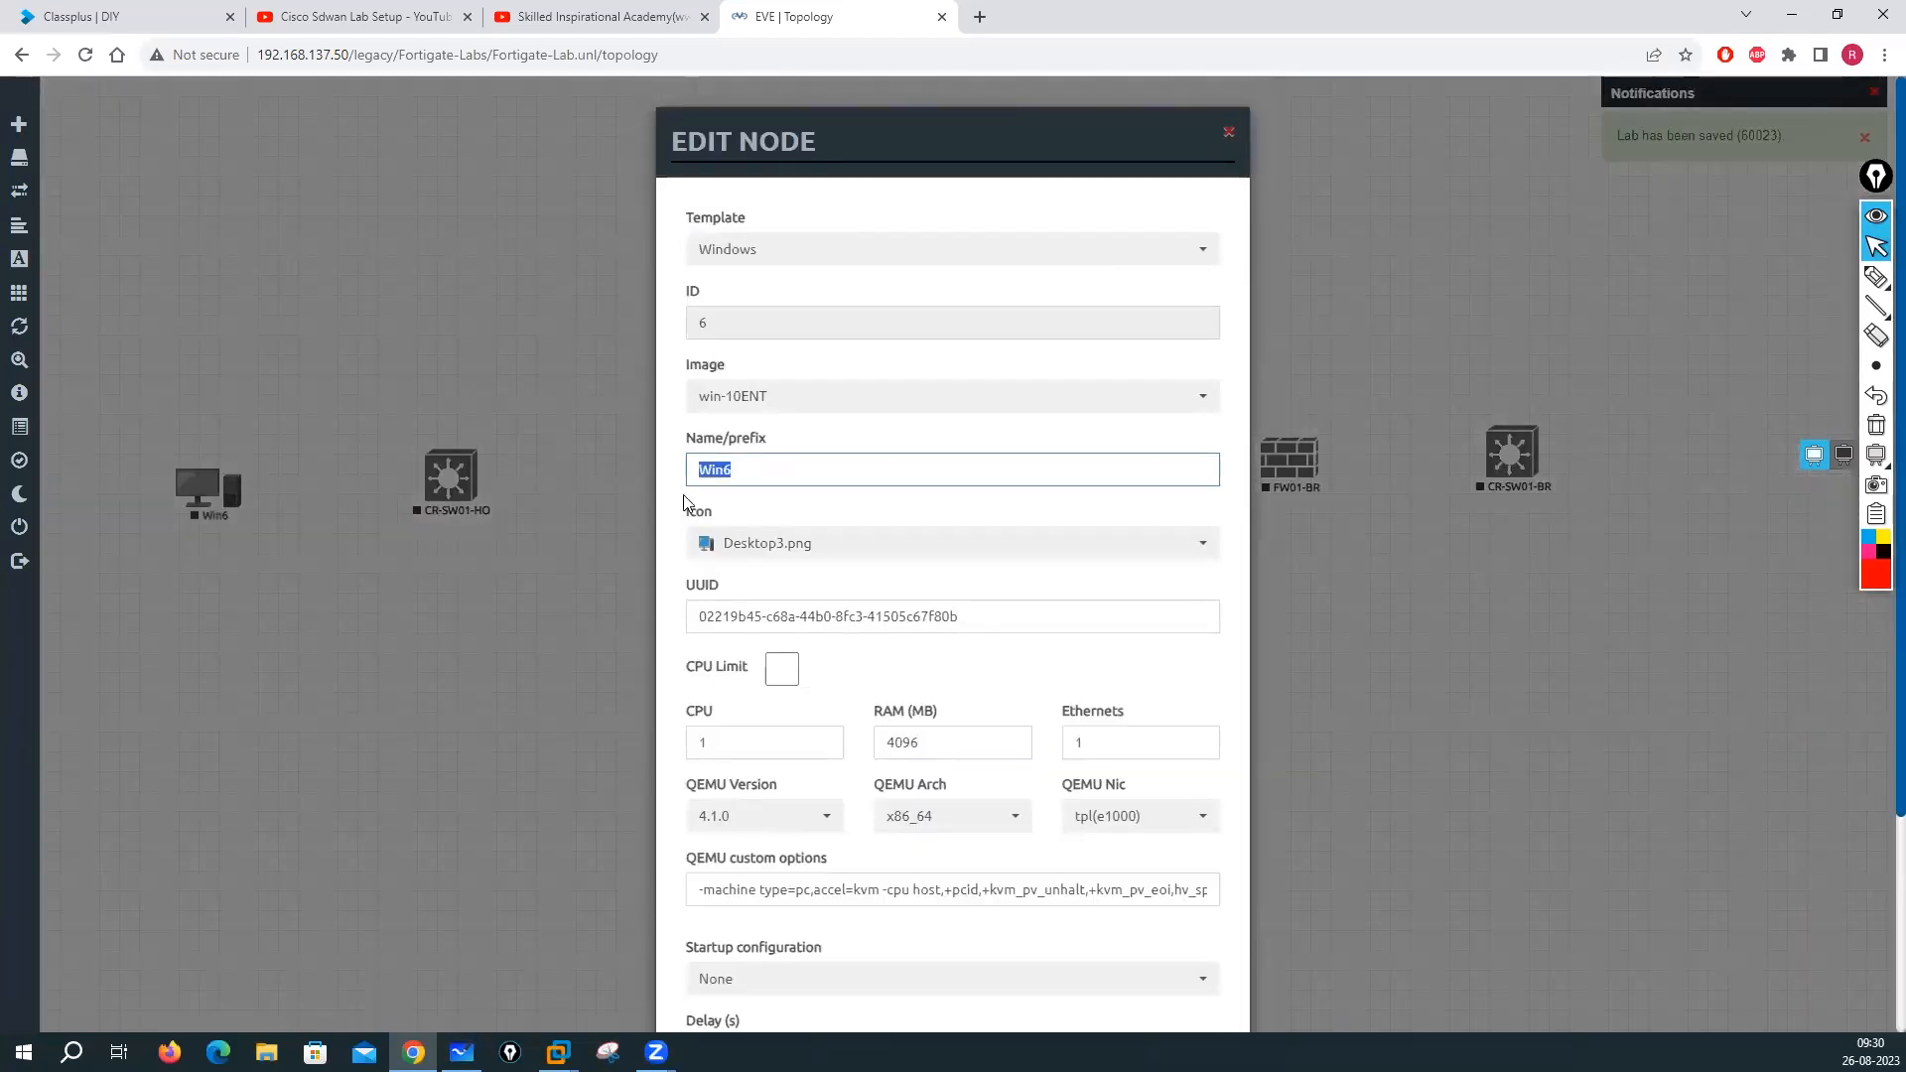
{"action": "type", "text": "Test-PC-HO"}
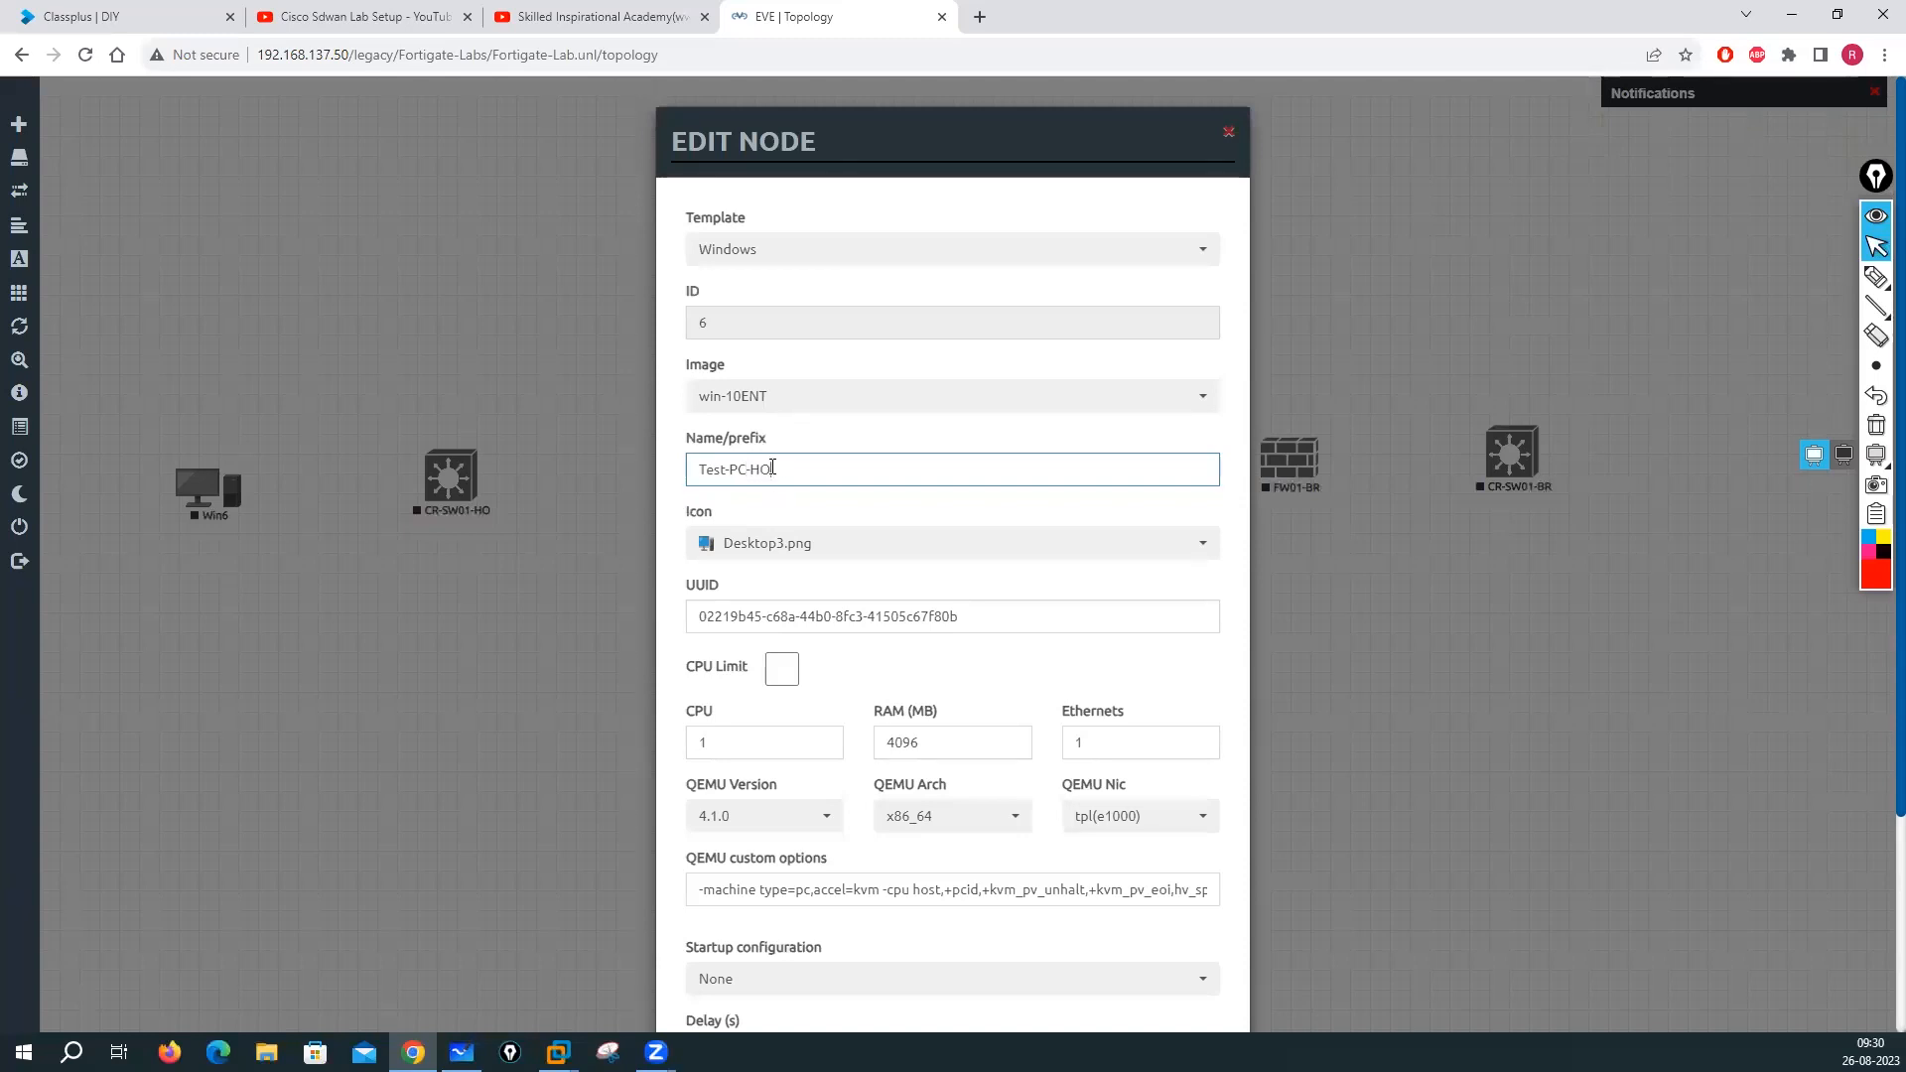
{"action": "left_click_drag", "start_coordinate": [772, 469], "coordinate": [656, 479]}
{"action": "key", "text": "ctrl+c"}
{"action": "scroll", "coordinate": [714, 590], "scroll_direction": "down", "scroll_amount": 3}
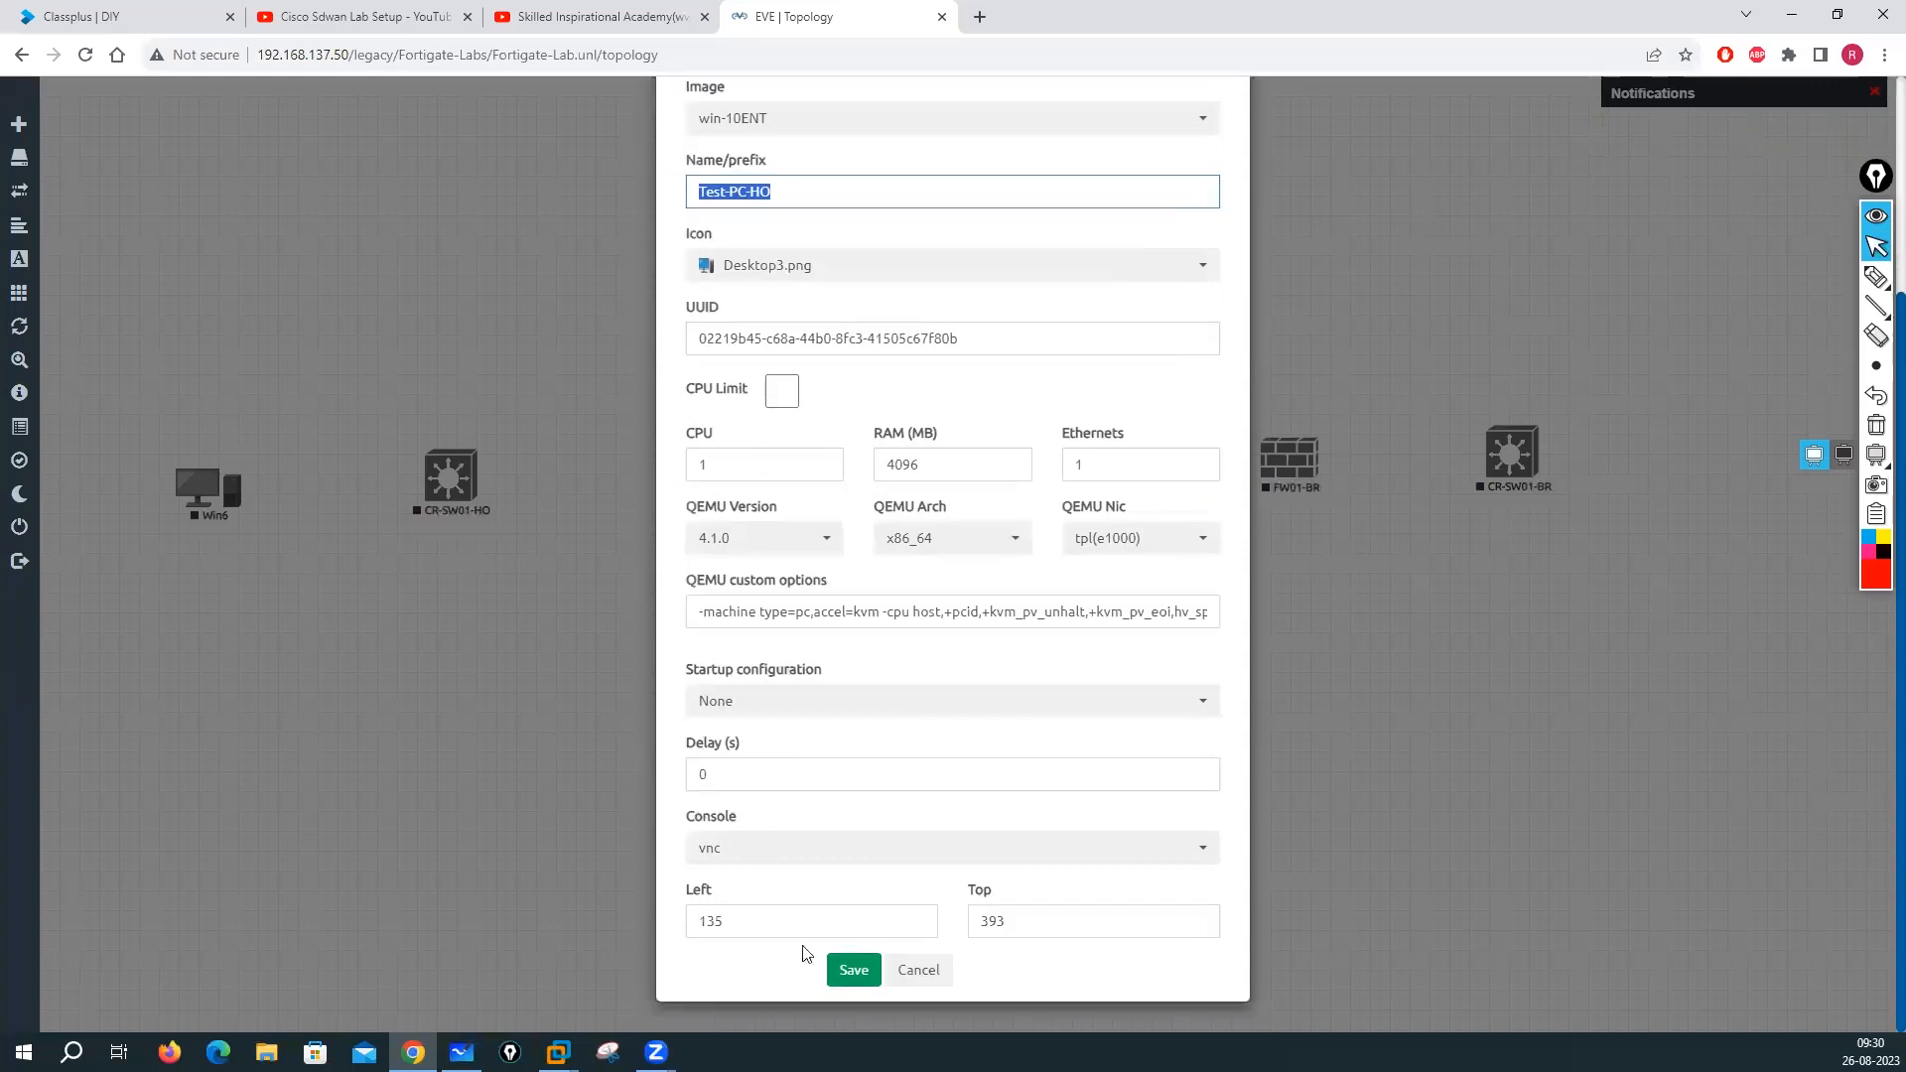
{"action": "left_click", "coordinate": [852, 967]}
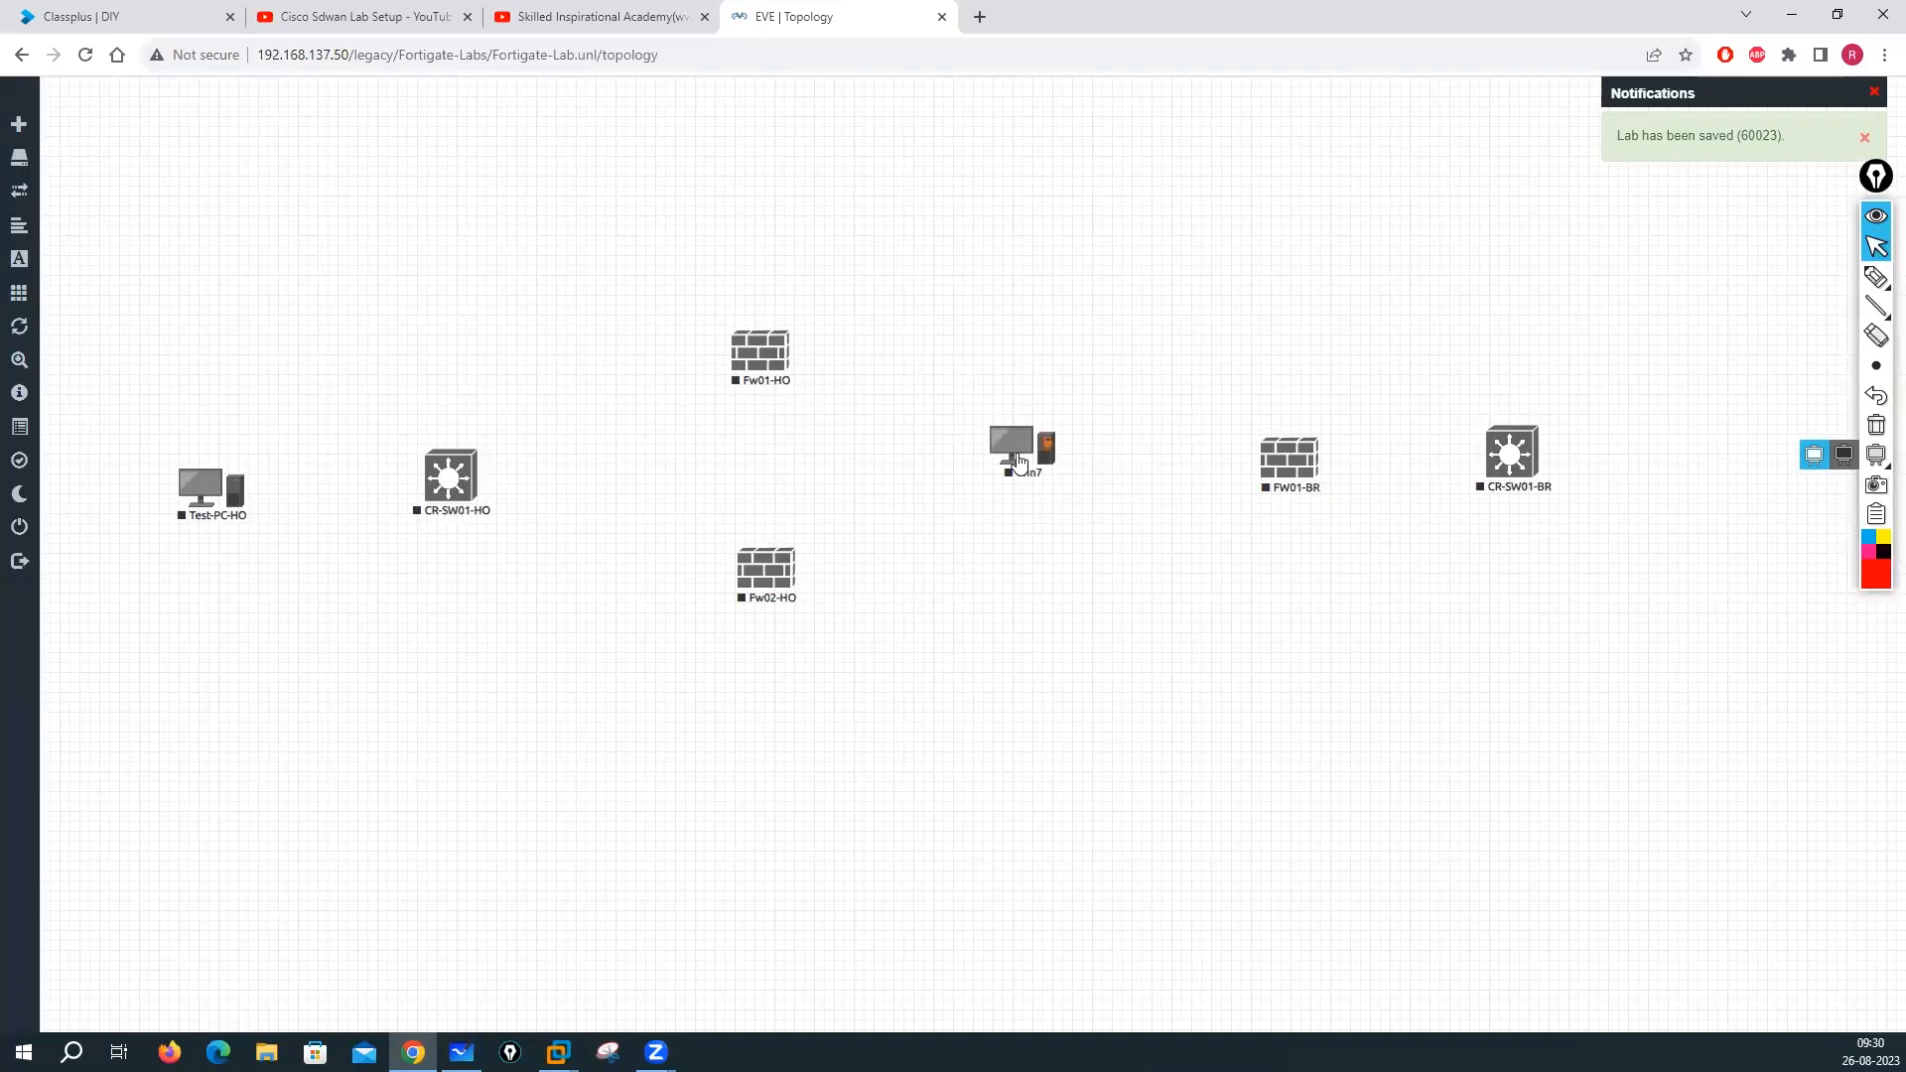
Rename the Win7 node as Test-PC-BO, reusing the copied name, and save the node
{"action": "right_click", "coordinate": [1019, 463]}
{"action": "left_click", "coordinate": [1064, 669]}
{"action": "left_click", "coordinate": [778, 483]}
{"action": "key", "text": "ctrl+v"}
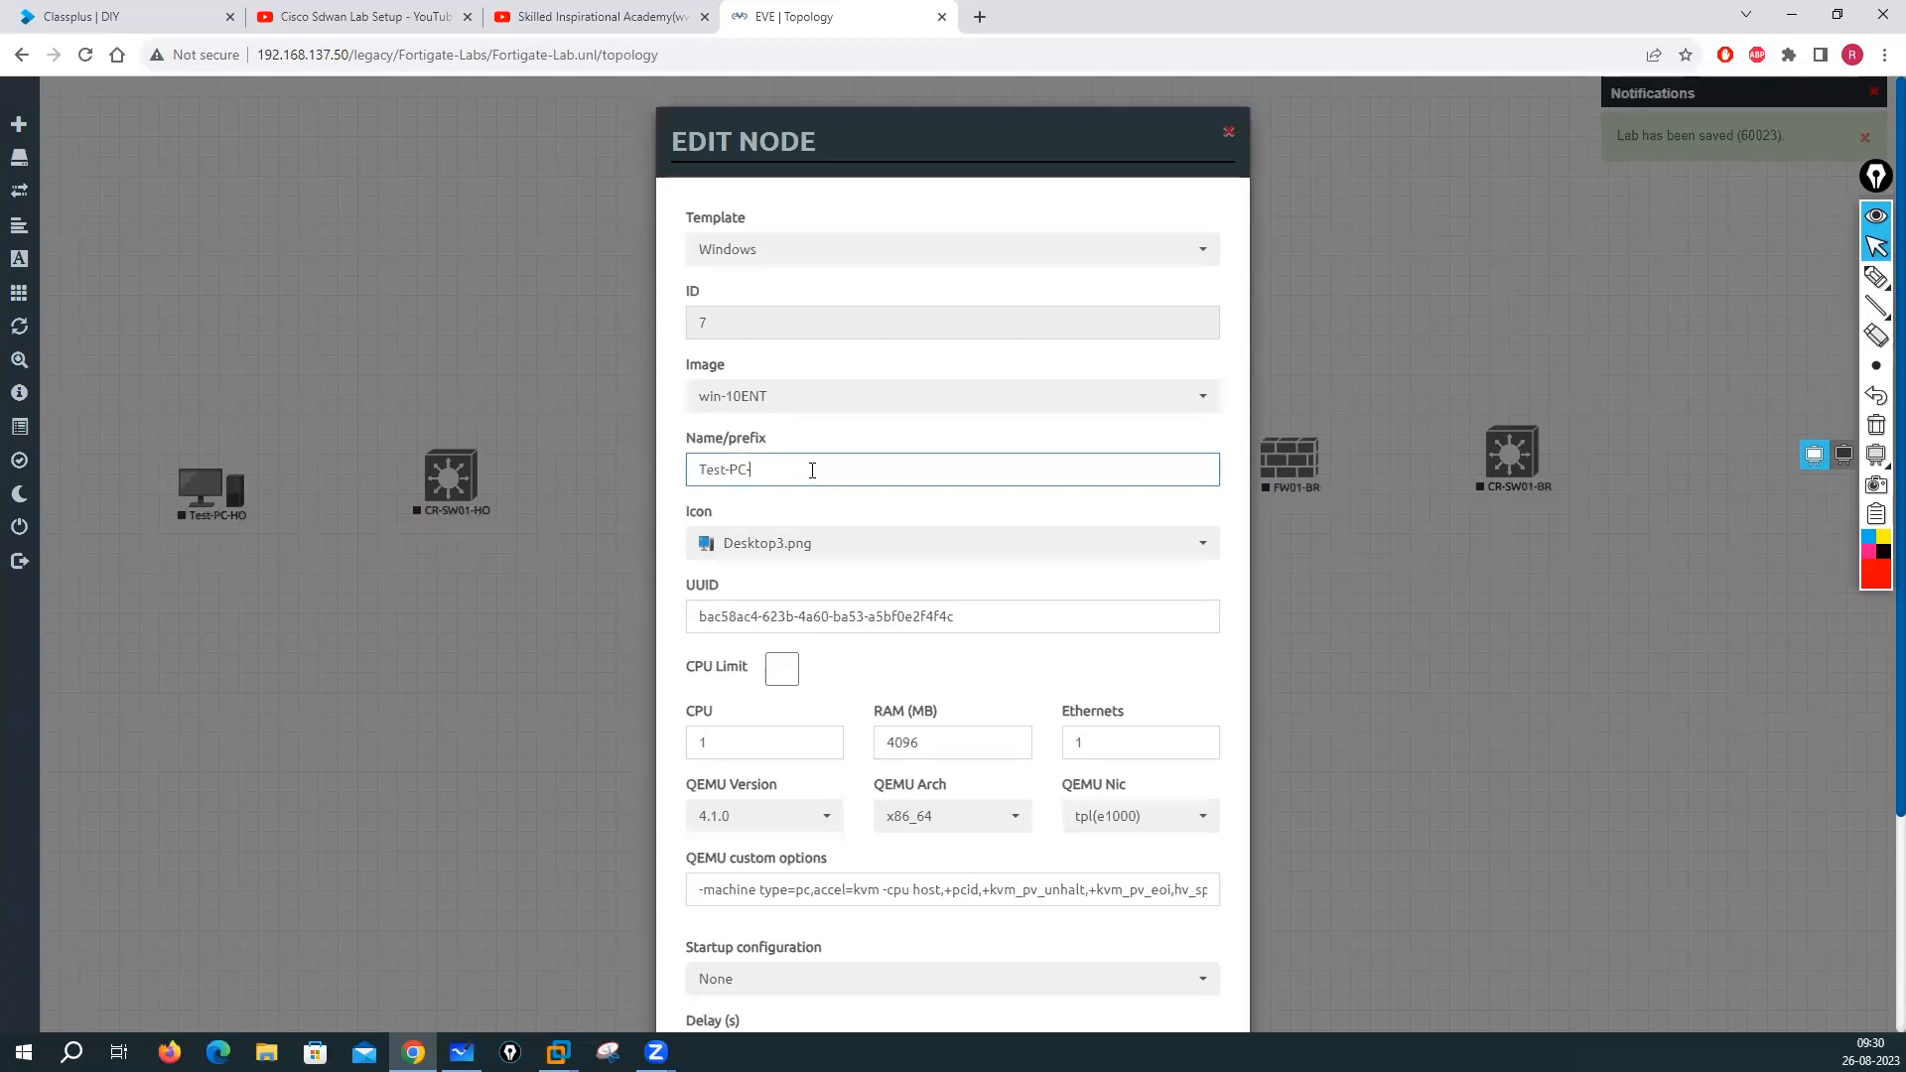
{"action": "scroll", "coordinate": [810, 469], "scroll_direction": "down", "scroll_amount": 3}
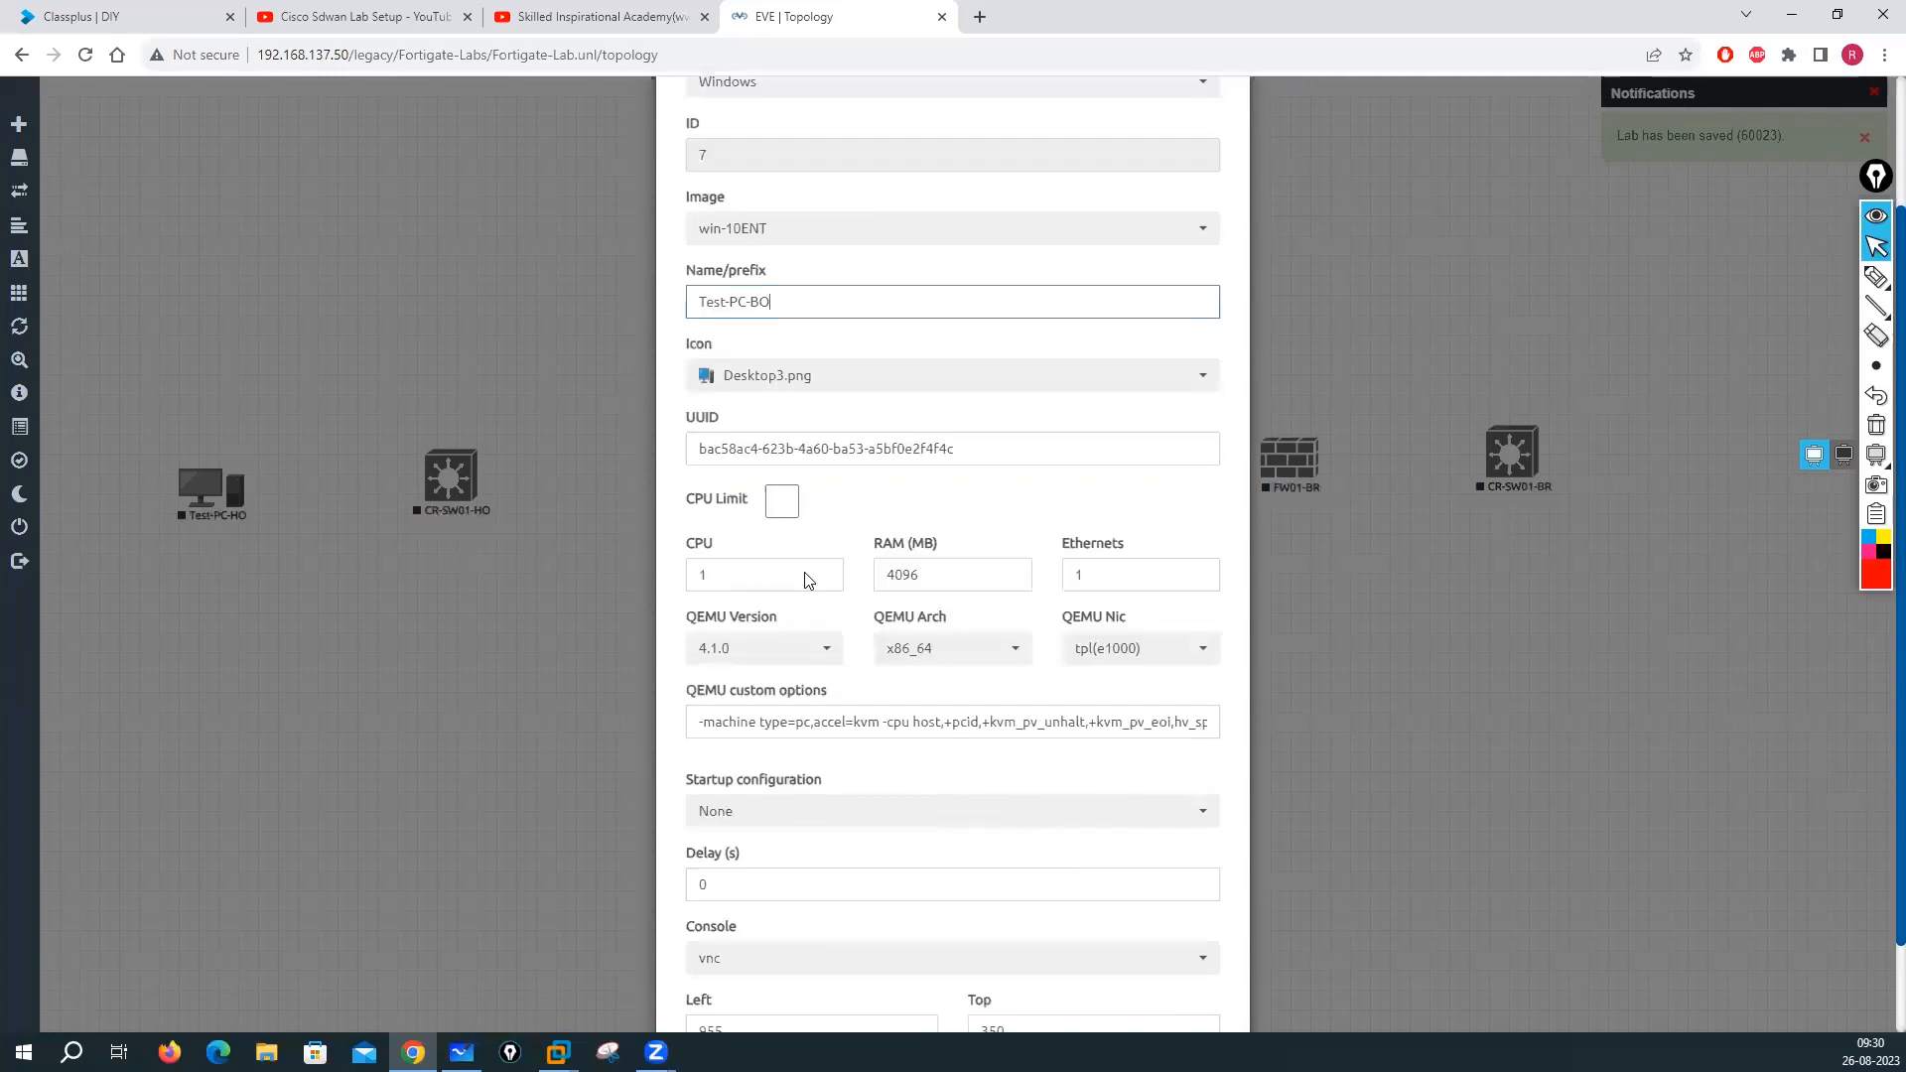
{"action": "left_click", "coordinate": [851, 970]}
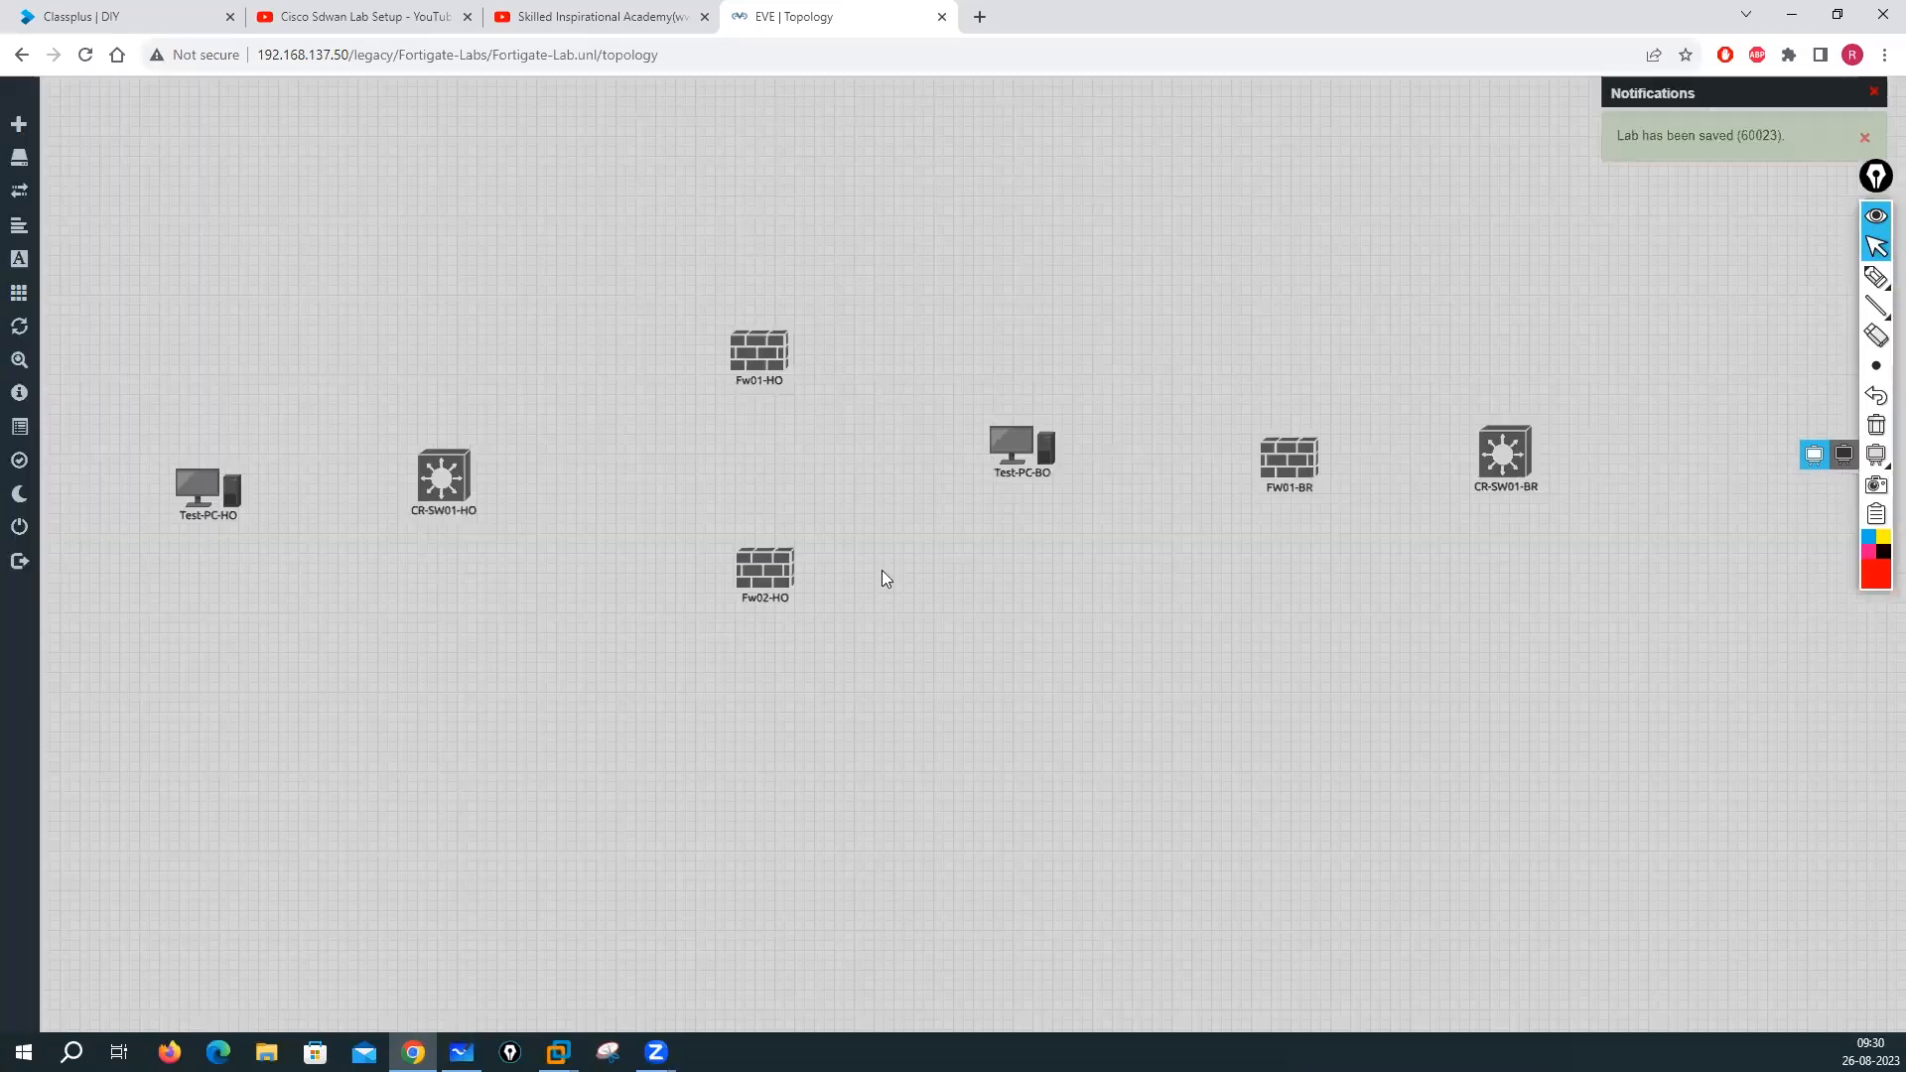
Place Test-PC-BO on the outer side of CR-SW01-BR and shift the switch slightly closer to FW01-BR
{"action": "left_click_drag", "start_coordinate": [1012, 461], "coordinate": [1722, 457]}
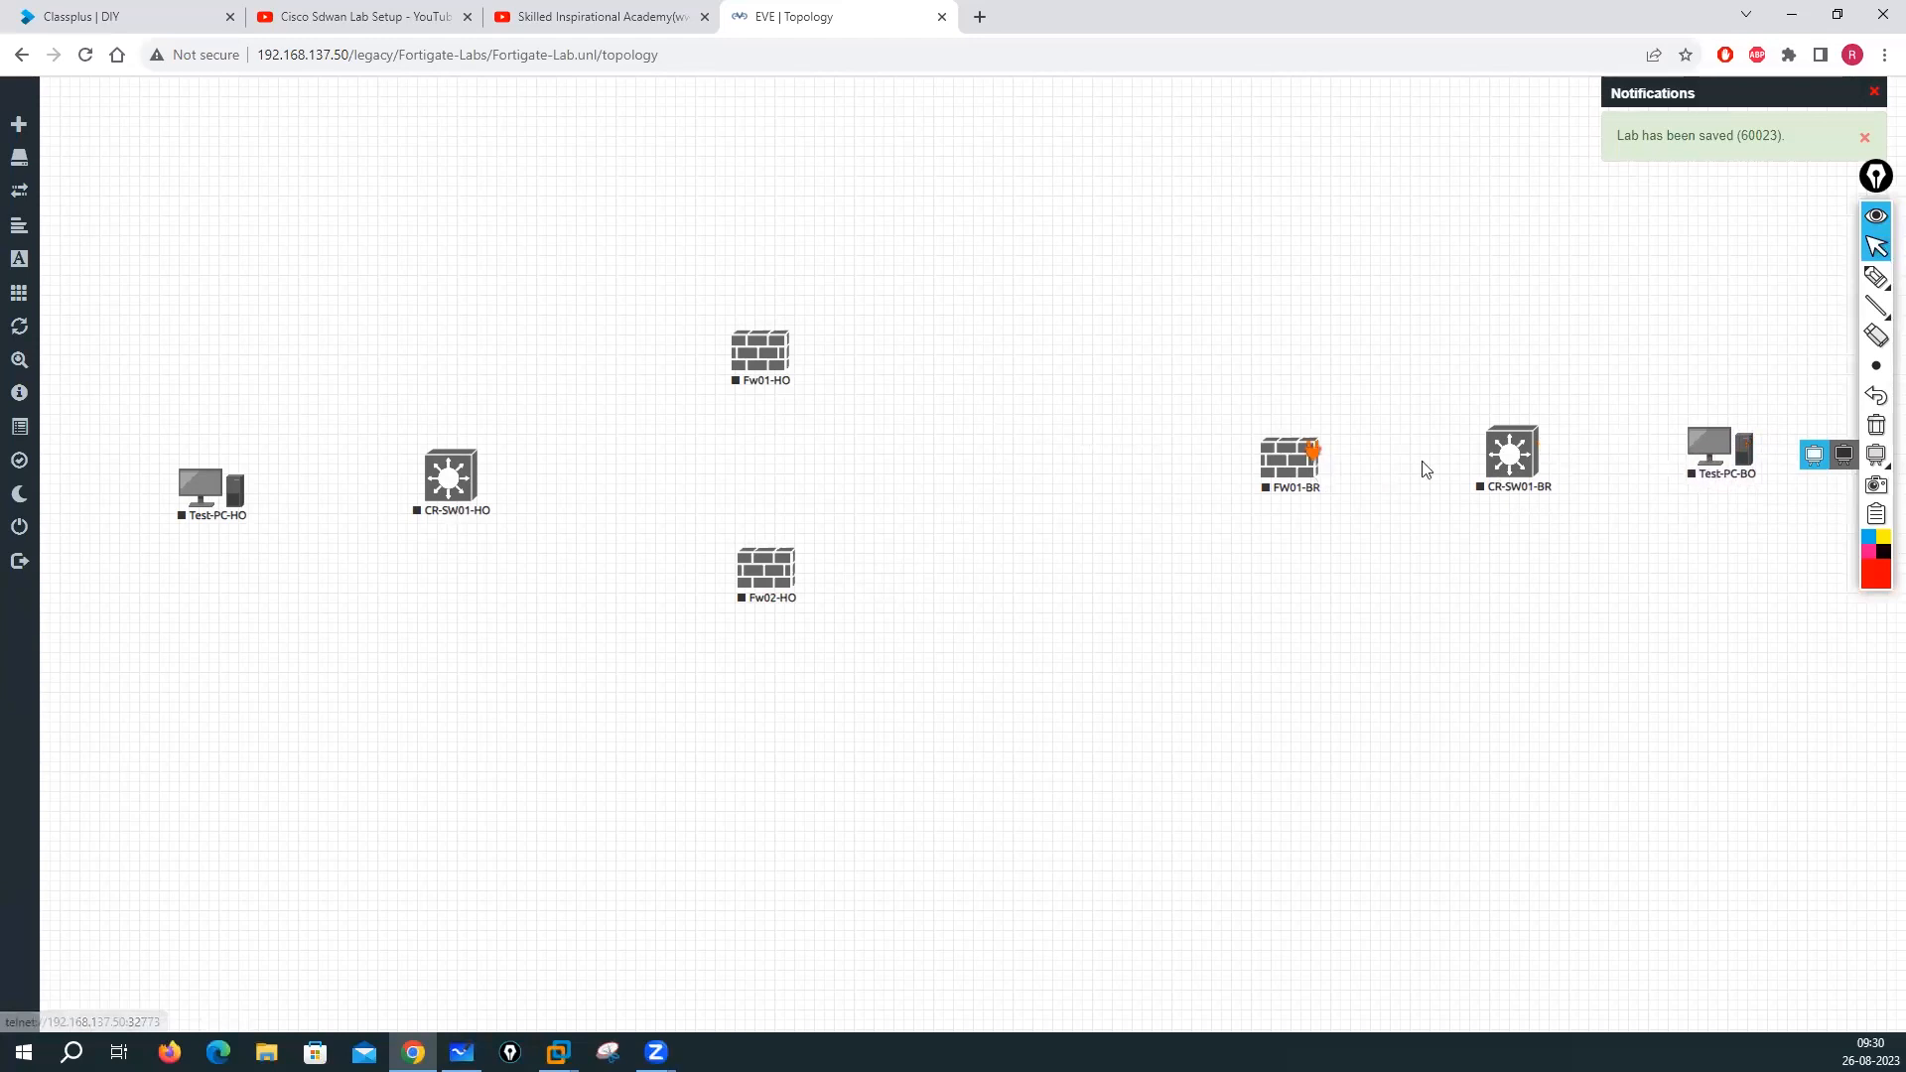
{"action": "left_click_drag", "start_coordinate": [1507, 455], "coordinate": [1485, 458]}
{"action": "left_click_drag", "start_coordinate": [1714, 452], "coordinate": [1671, 452]}
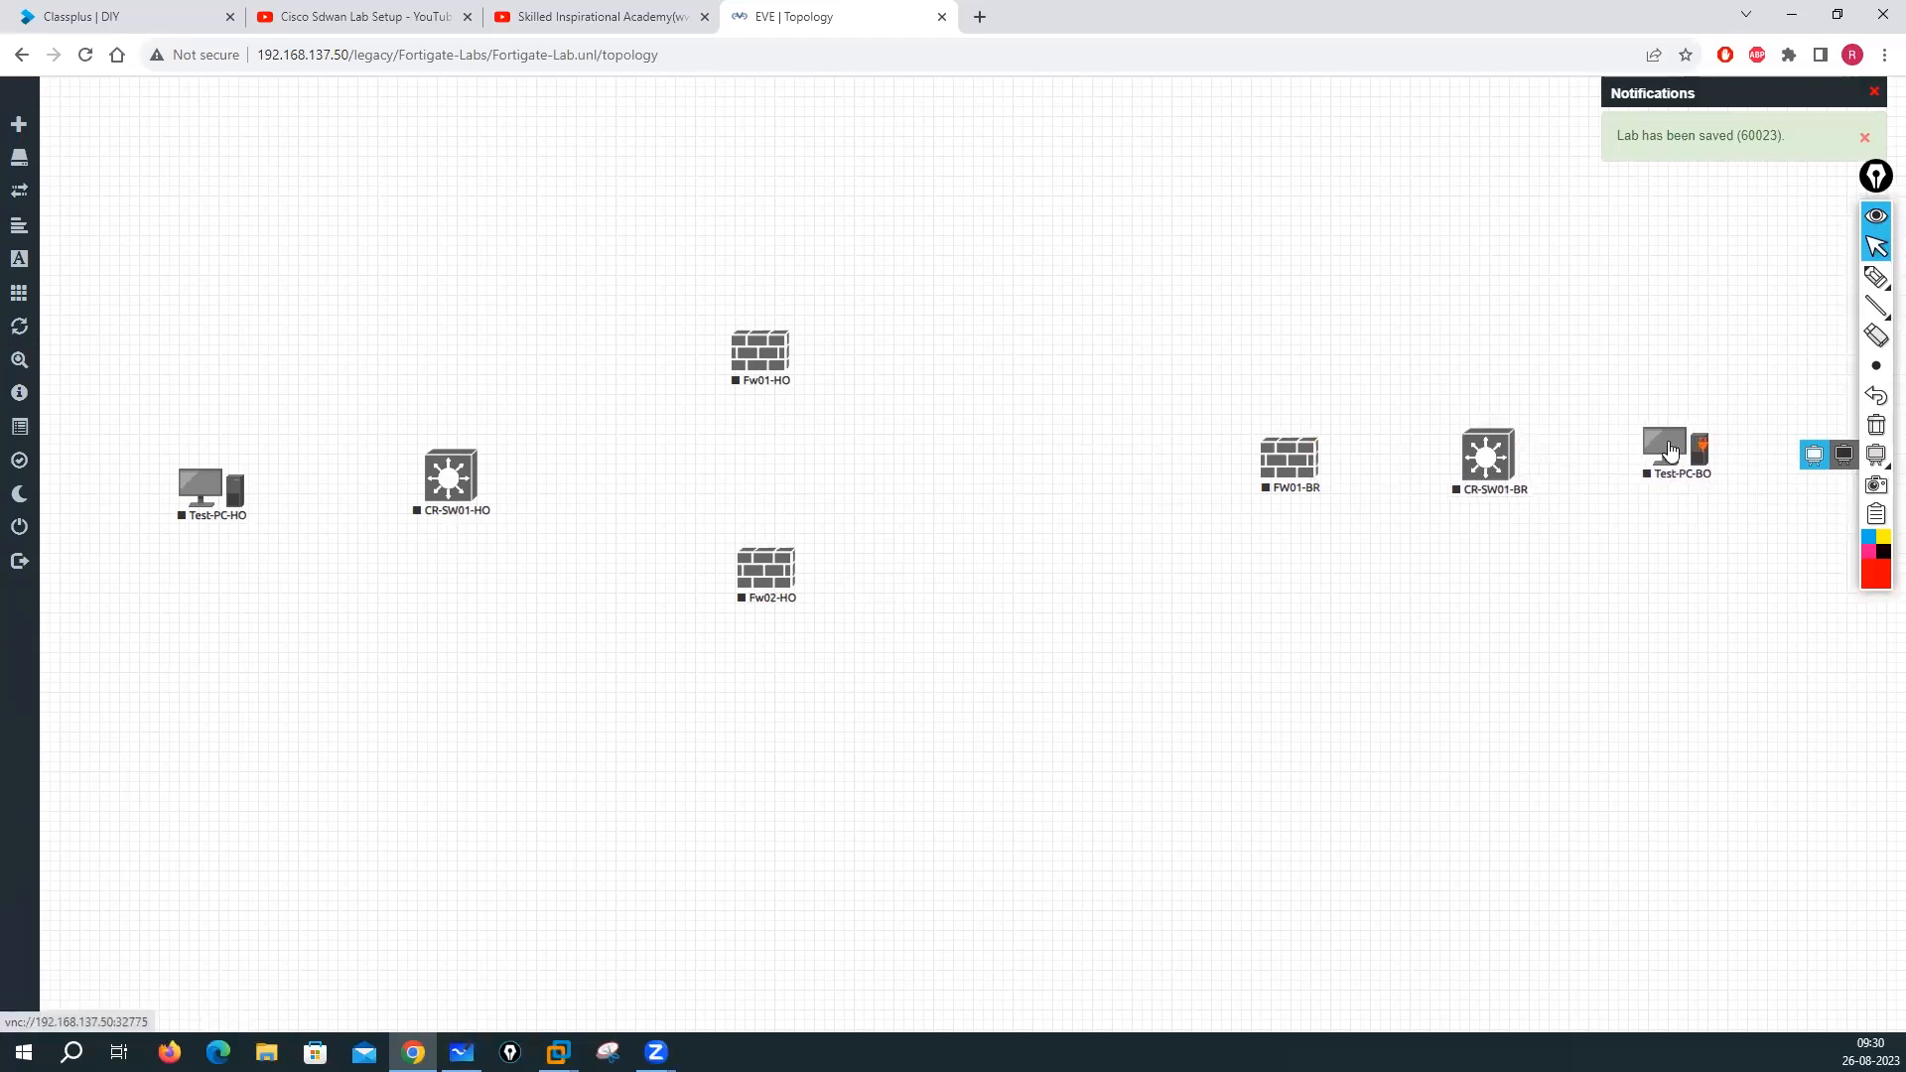
{"action": "left_click", "coordinate": [457, 484]}
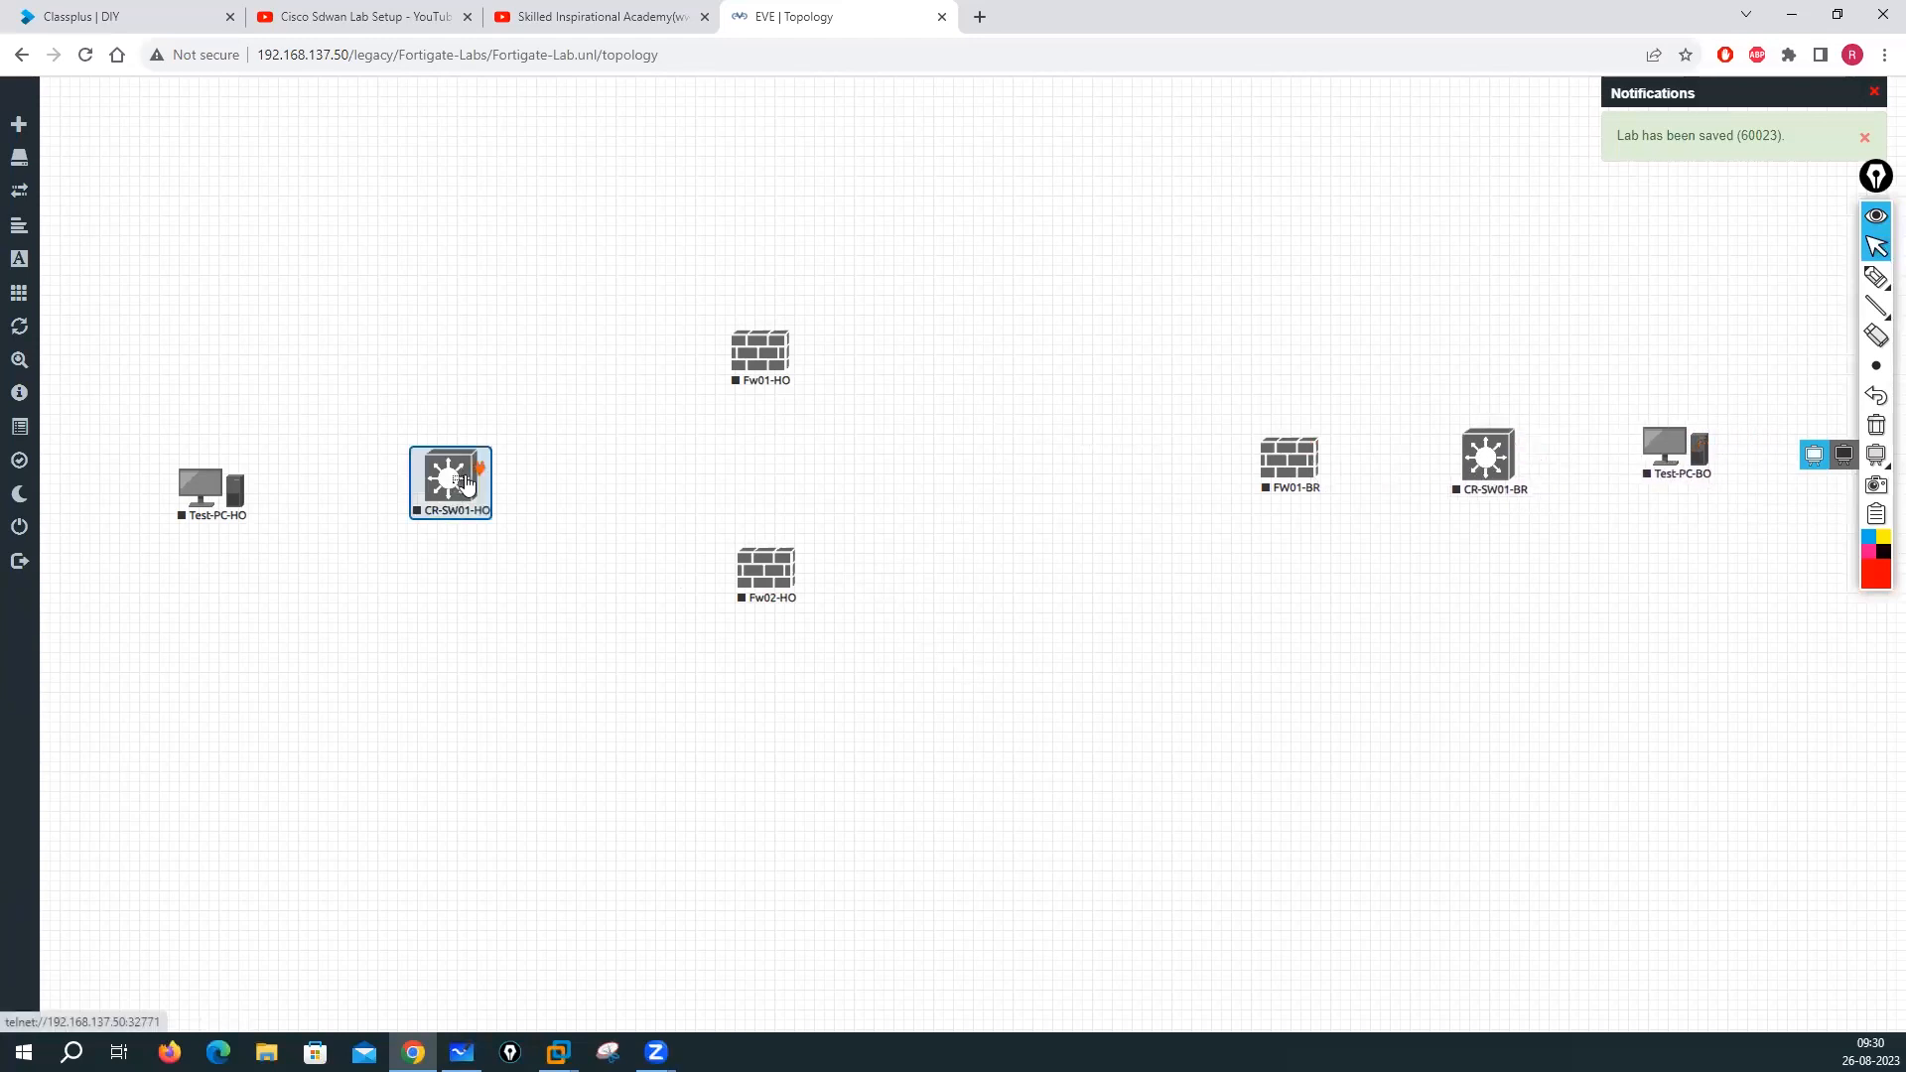
Start adding a new node from the Cisco vIOS Switch template
{"action": "right_click", "coordinate": [220, 309]}
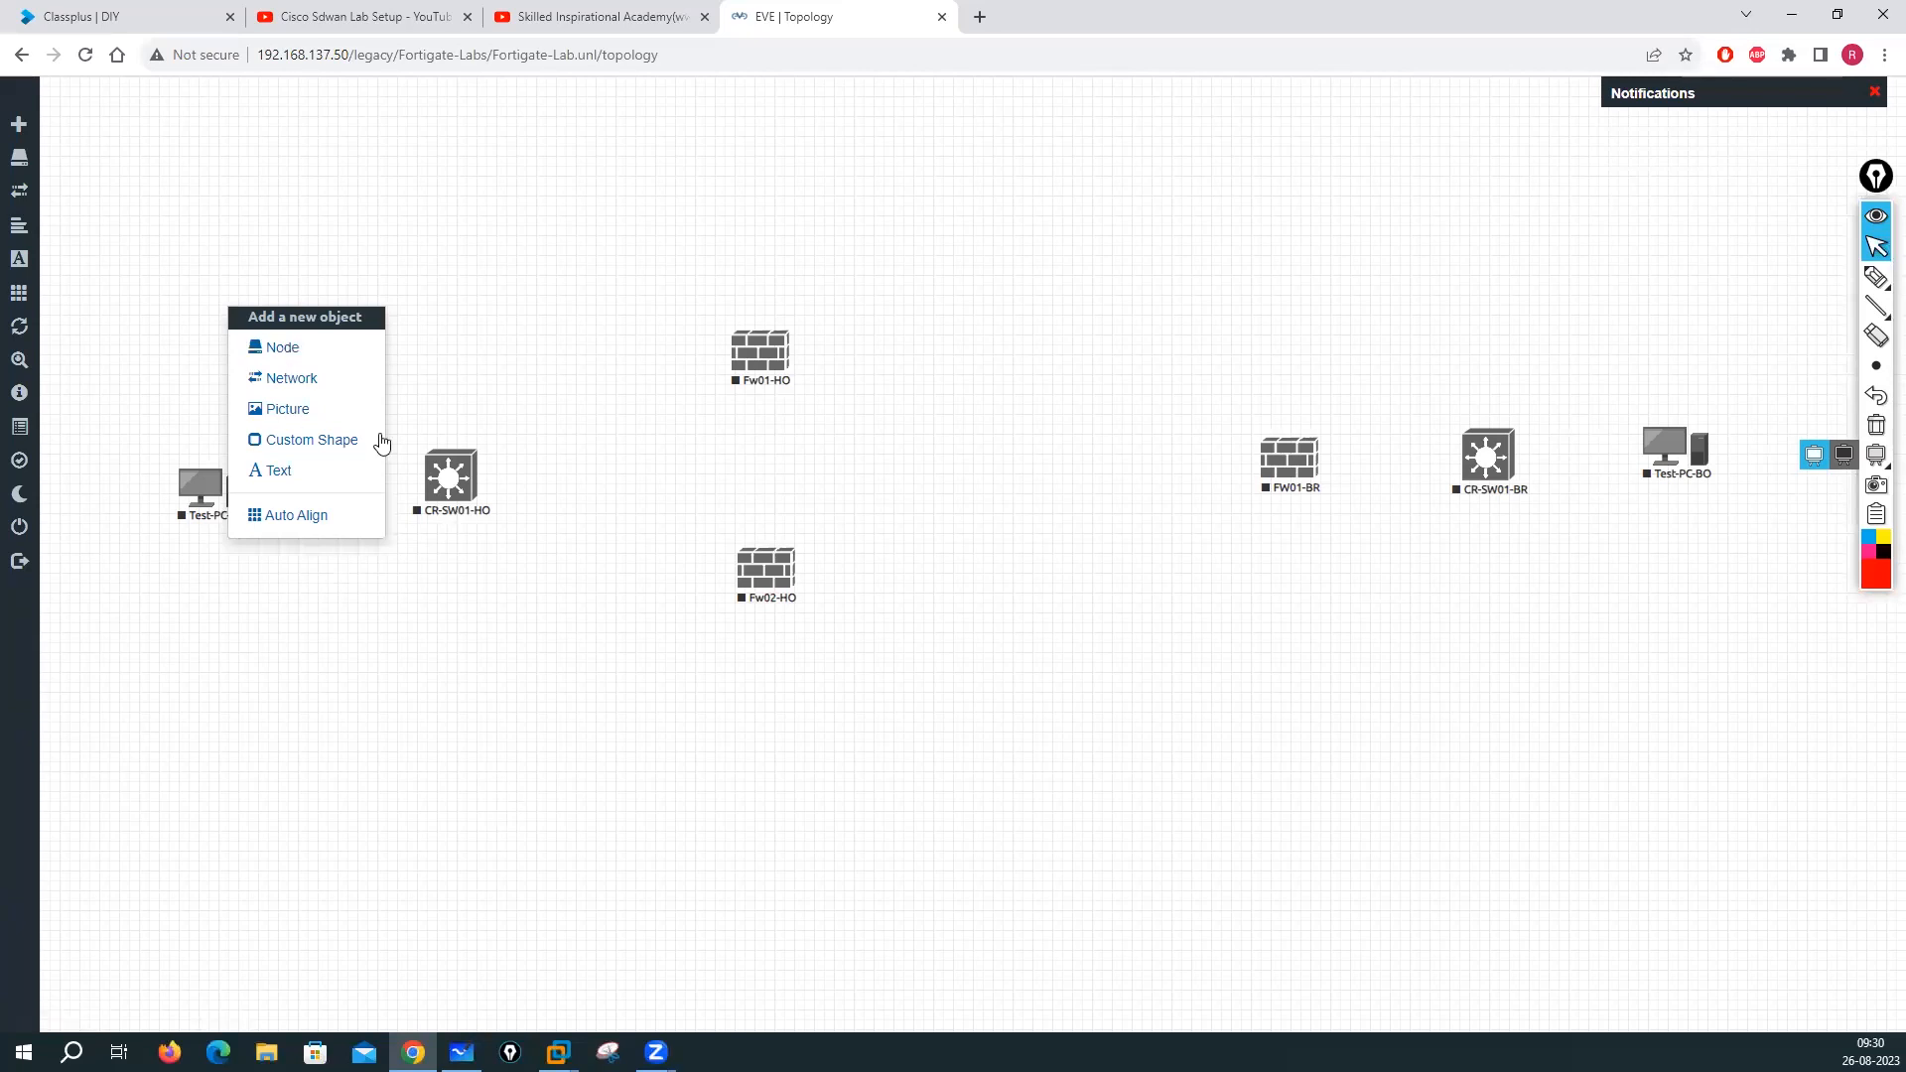
{"action": "left_click", "coordinate": [287, 348]}
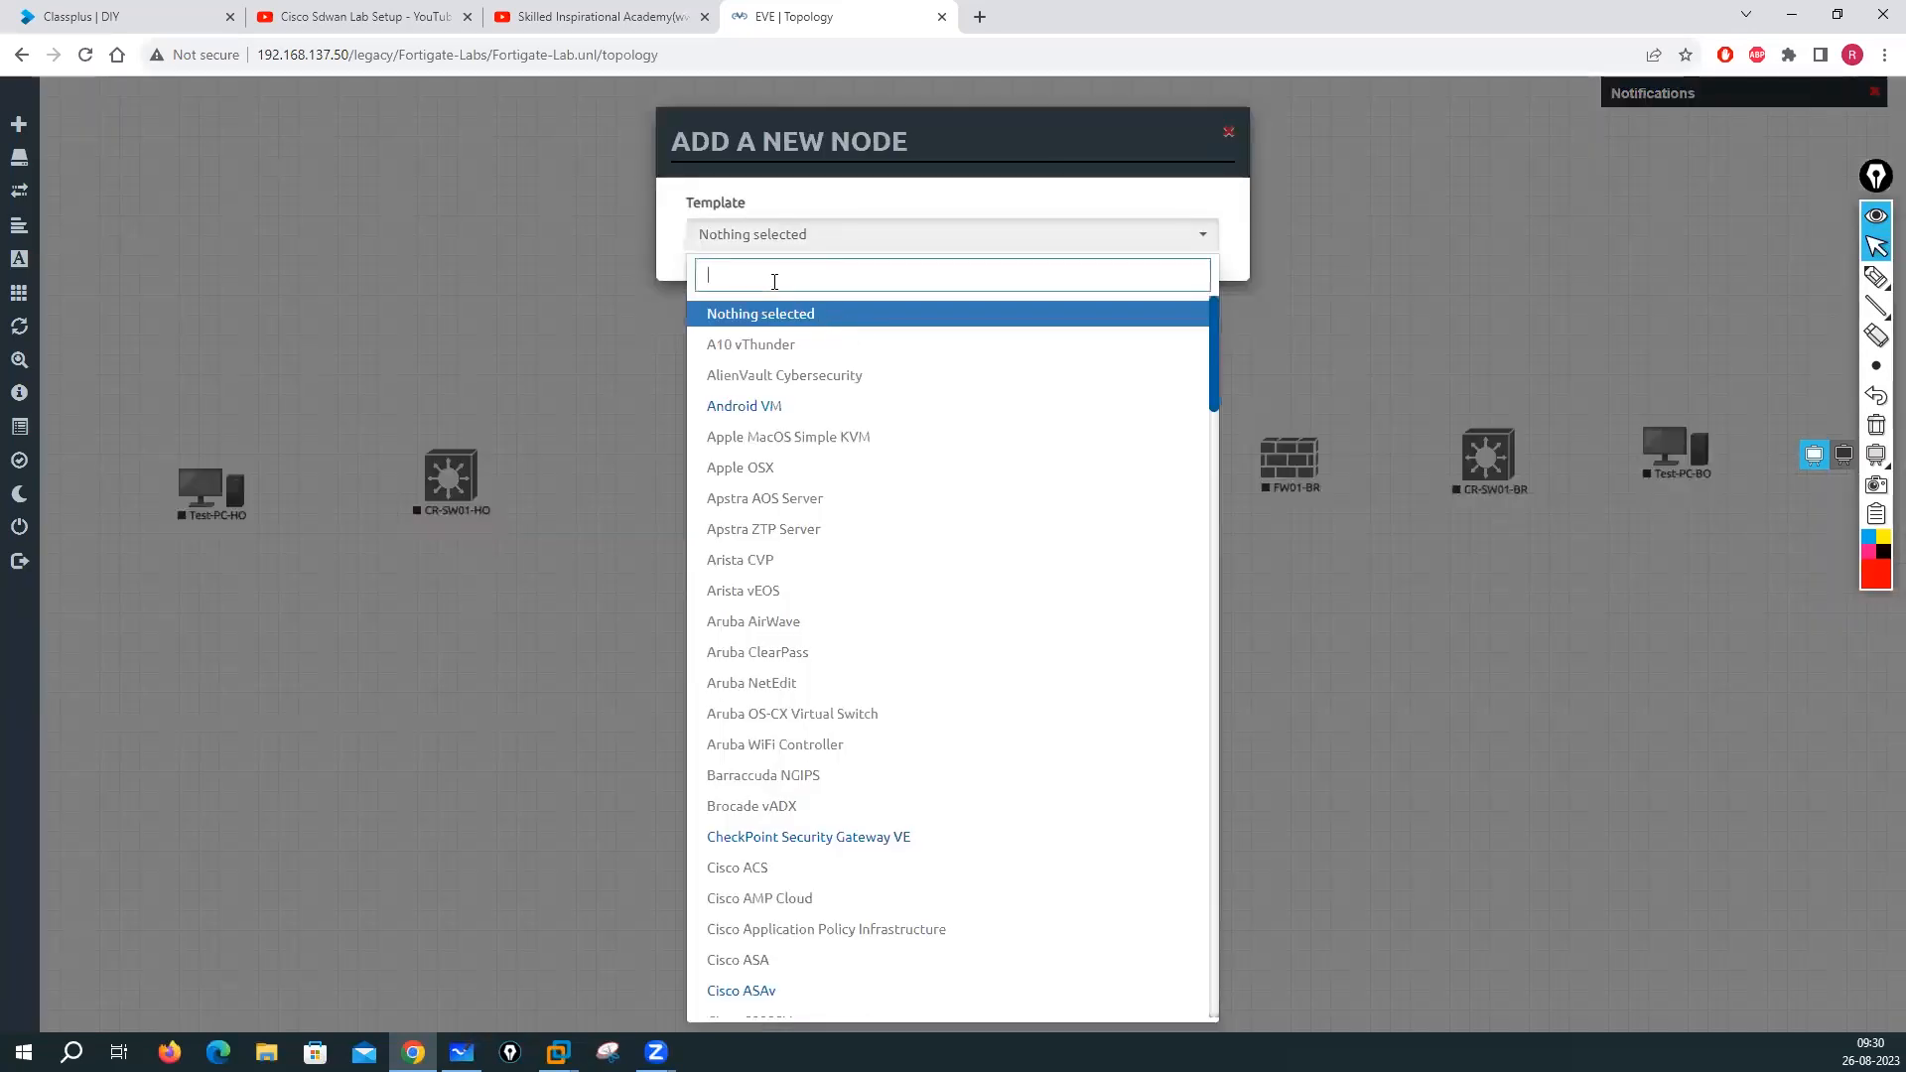
{"action": "type", "text": "io"}
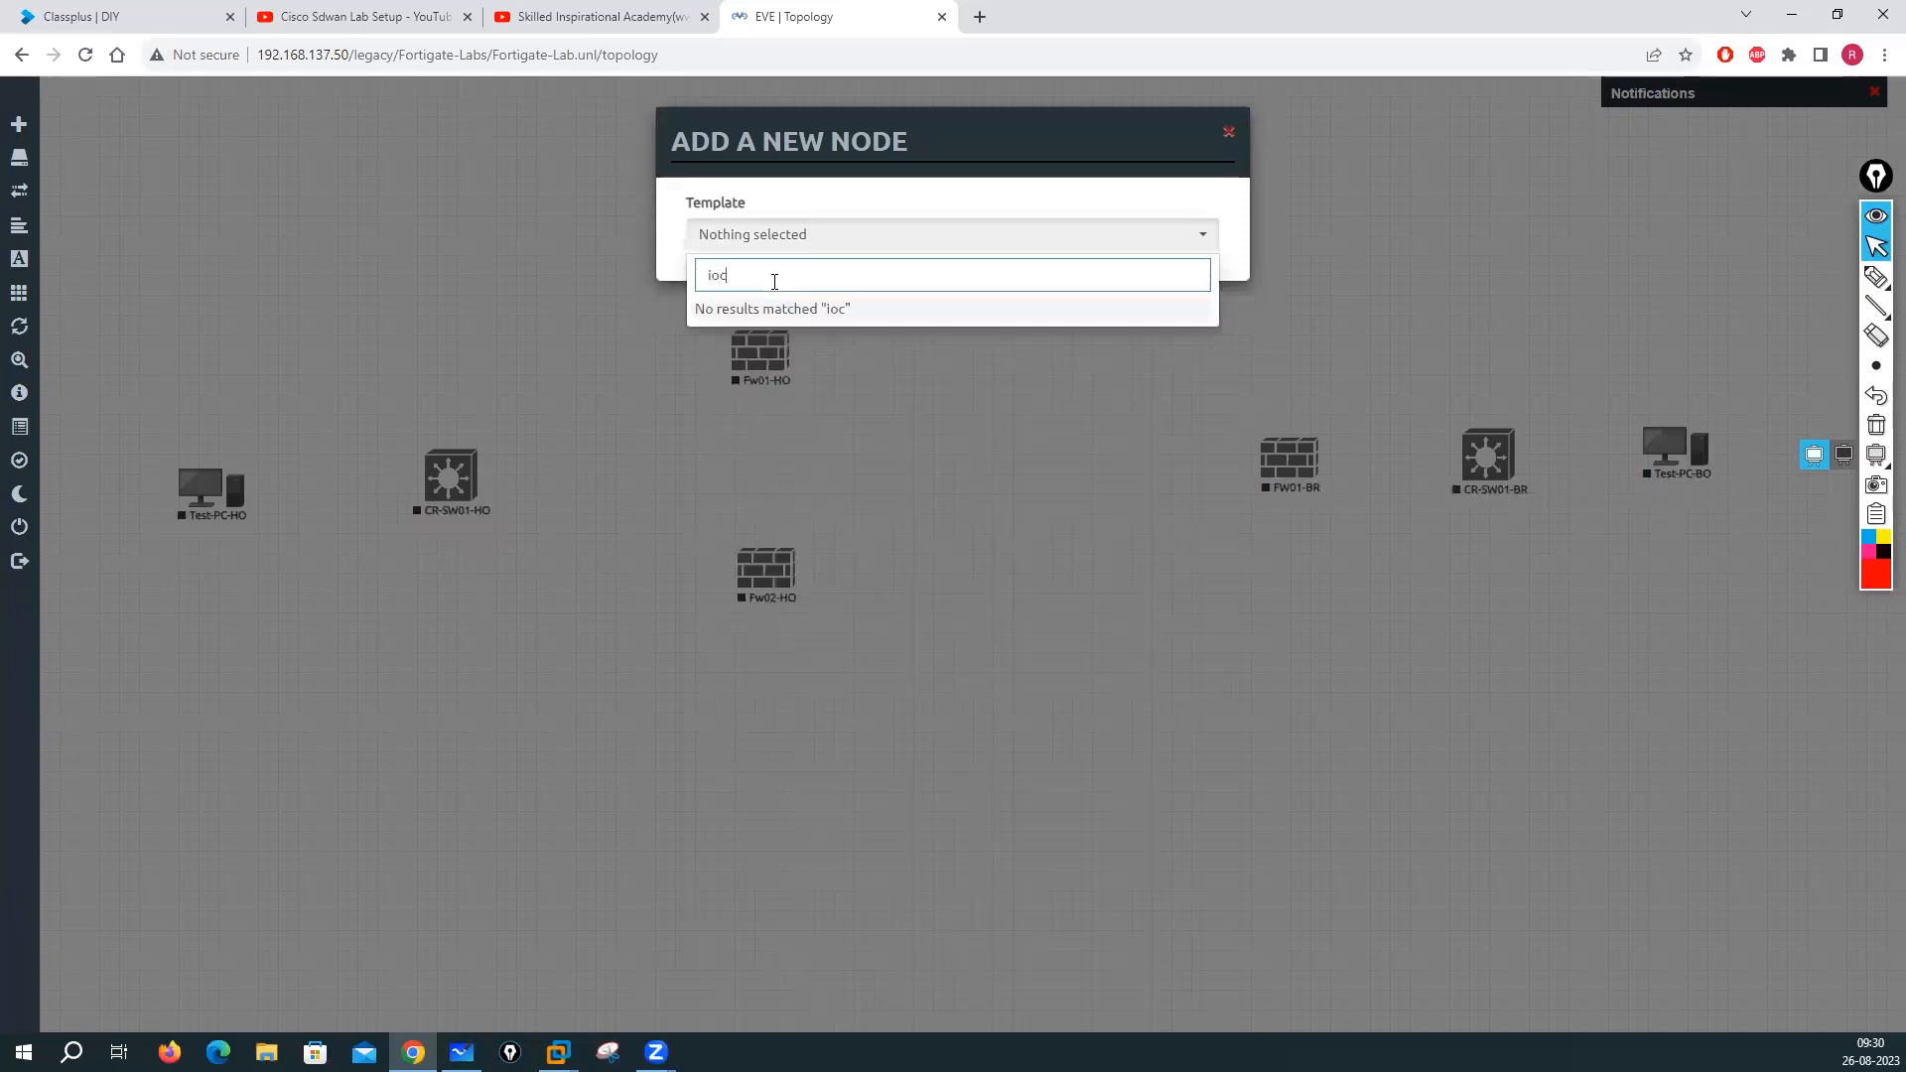
{"action": "type", "text": "s"}
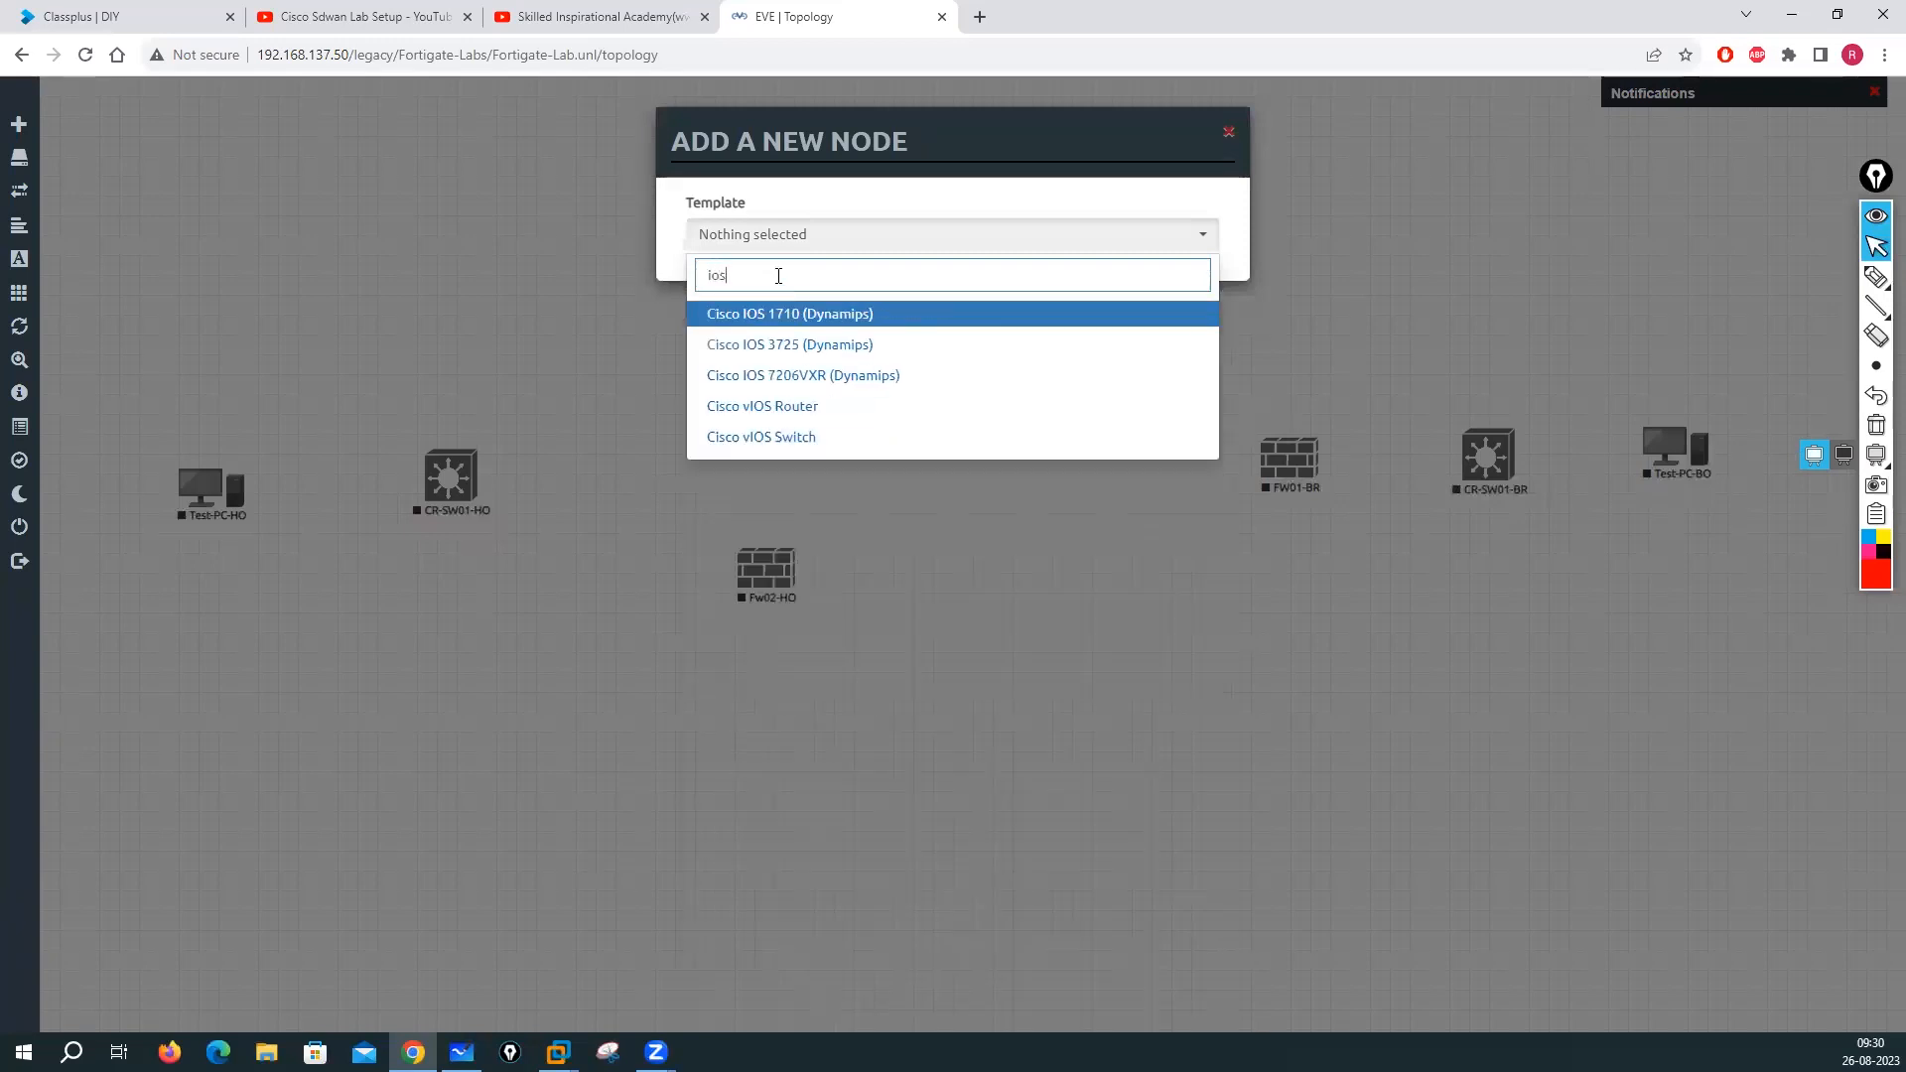
{"action": "left_click", "coordinate": [762, 438]}
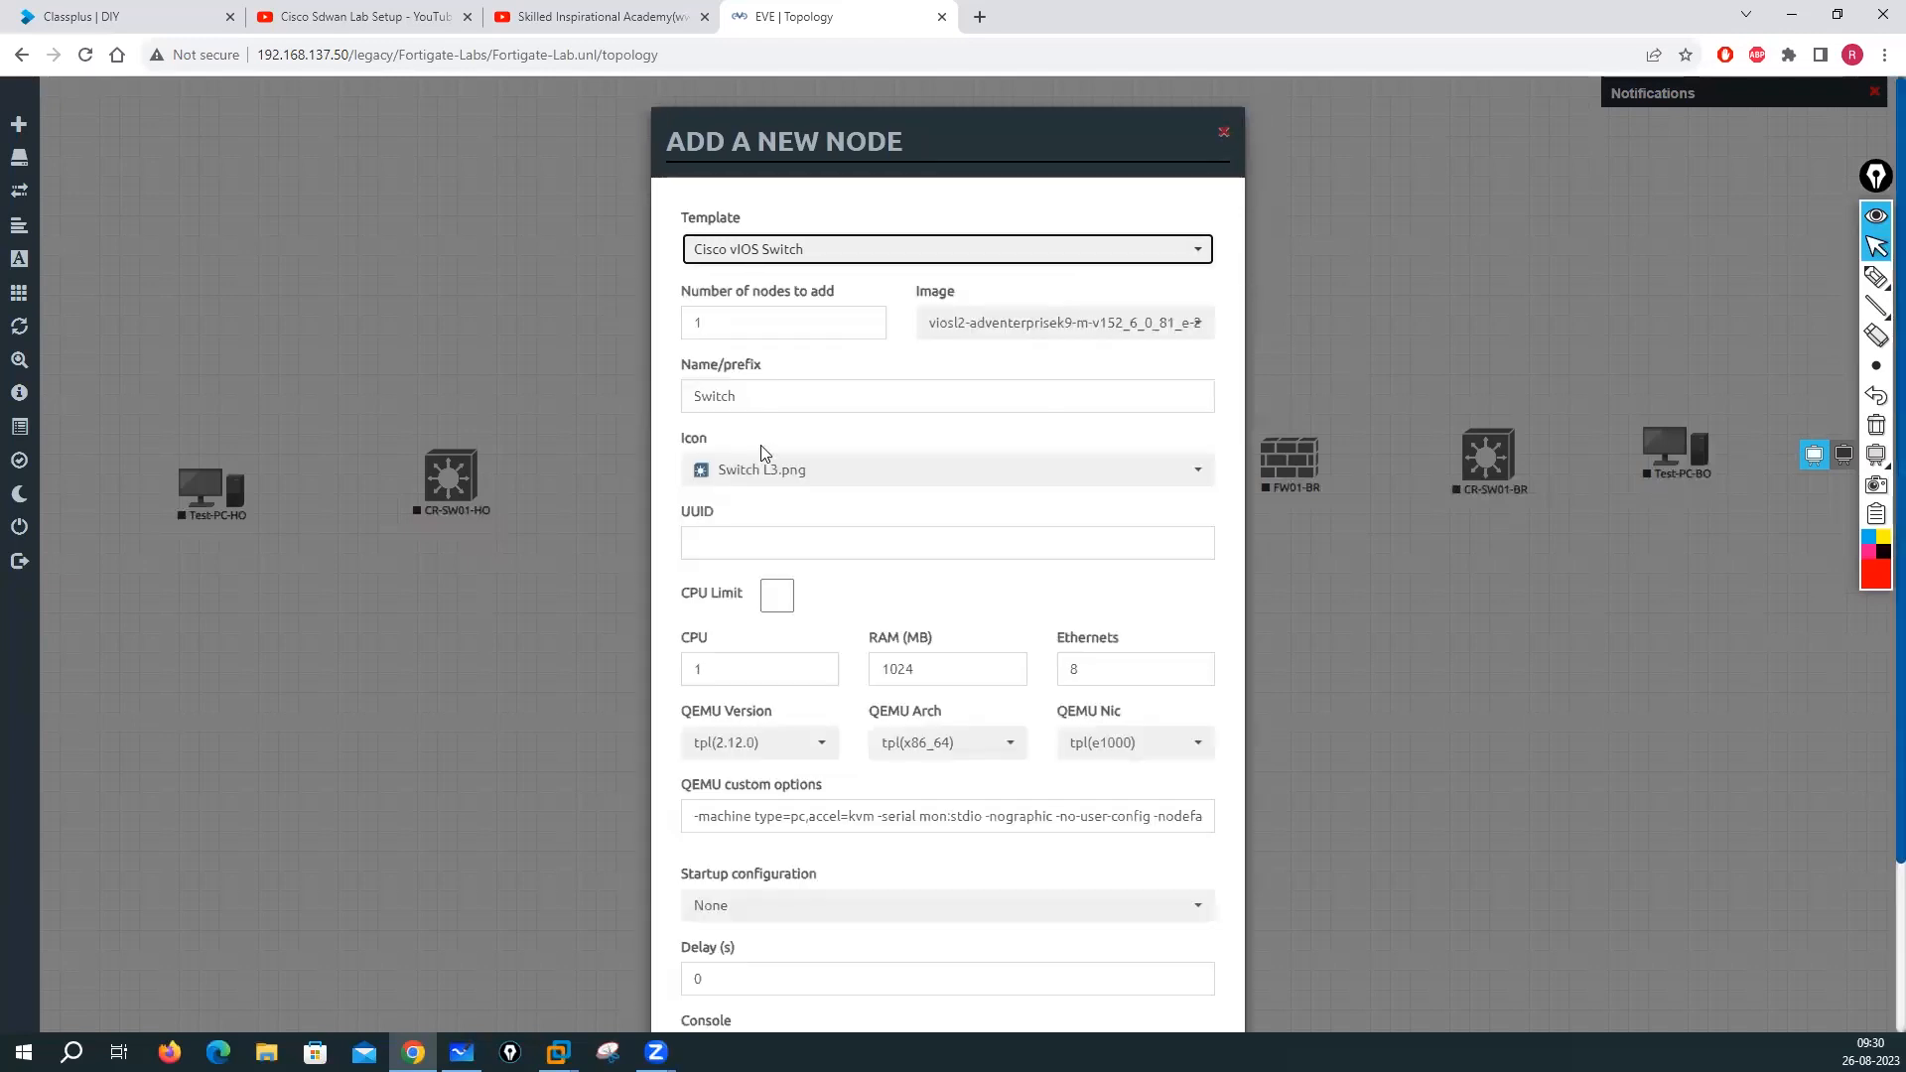
Name the new vIOS switch DMZ-CR-SW01 and save the node
{"action": "left_click_drag", "start_coordinate": [750, 411], "coordinate": [679, 415]}
{"action": "type", "text": "isp"}
{"action": "key", "text": "BackSpace"}
{"action": "key", "text": "BackSpace"}
{"action": "key", "text": "BackSpace"}
{"action": "type", "text": "DMZ-C"}
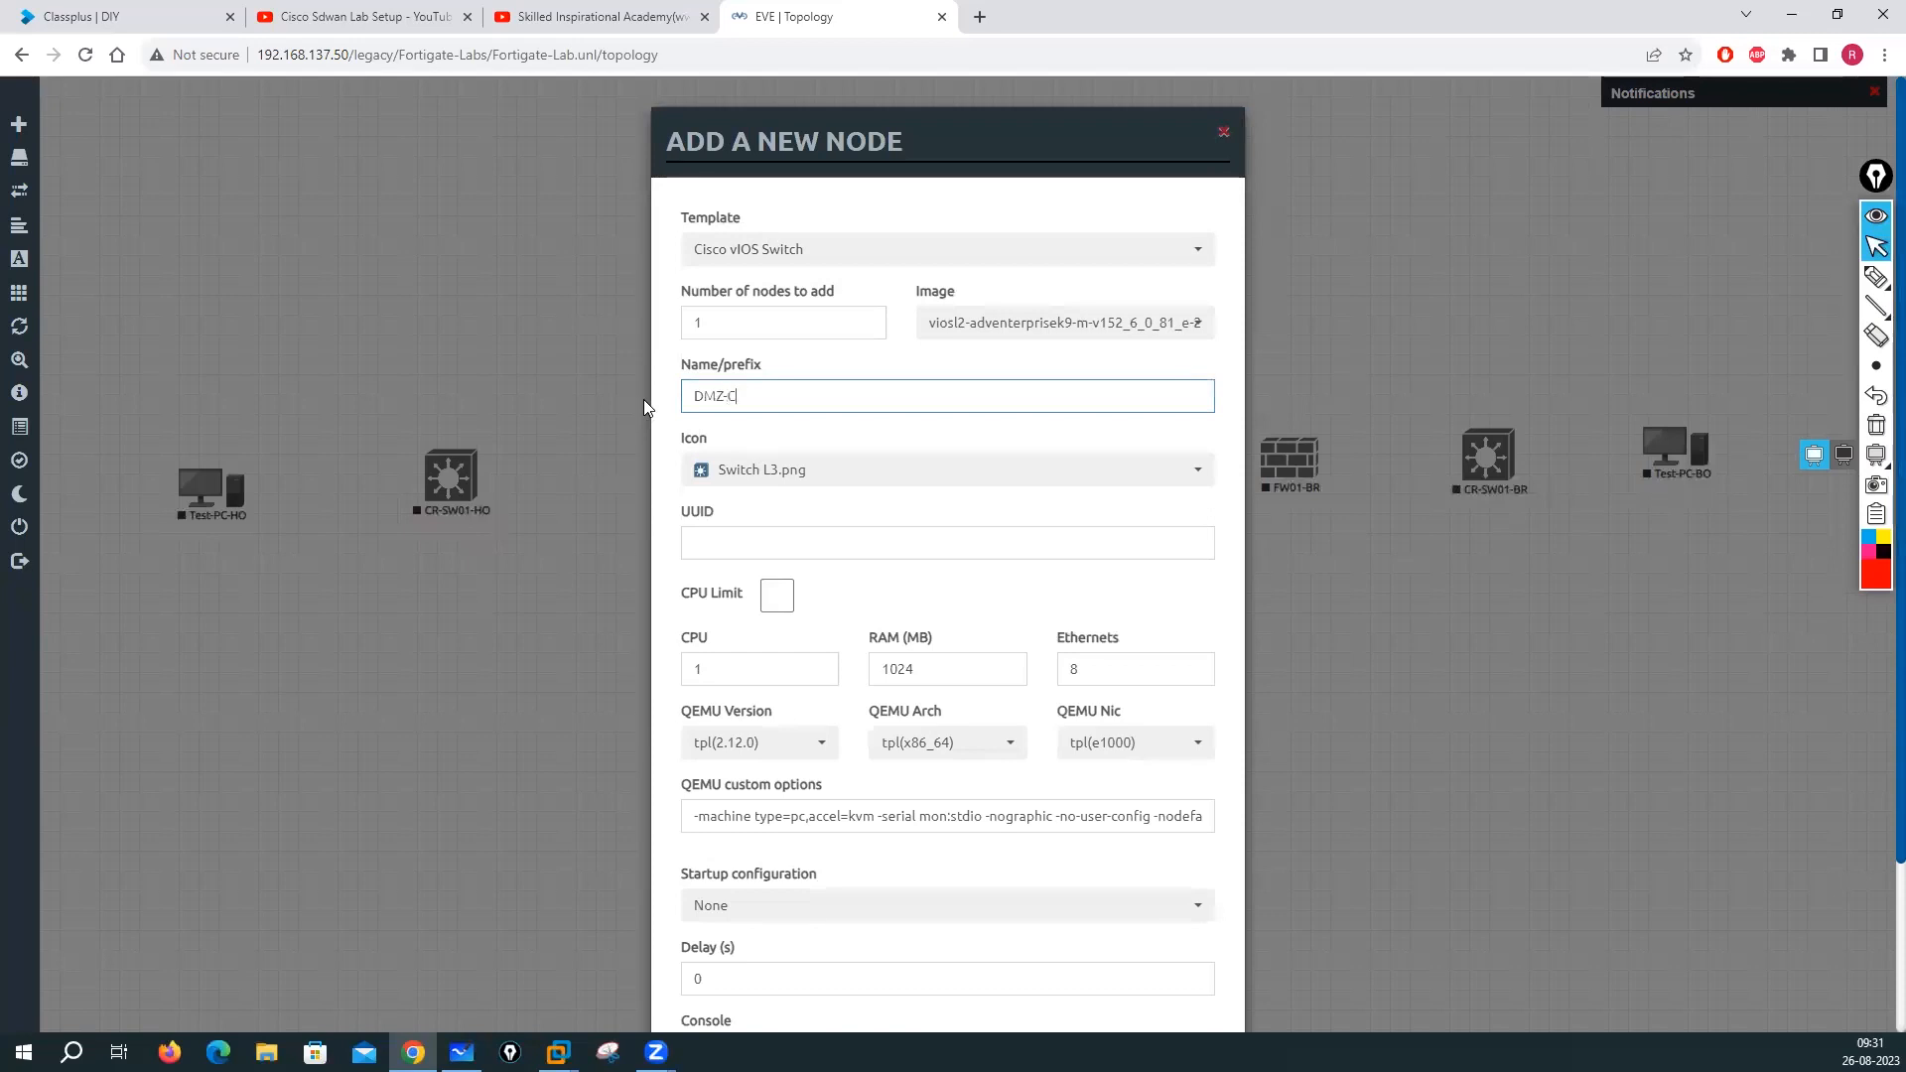
{"action": "type", "text": "R-SW01"}
{"action": "scroll", "coordinate": [858, 800], "scroll_direction": "down", "scroll_amount": 2}
{"action": "left_click", "coordinate": [847, 970]}
Move CR-SW01-HO and Test-PC-HO up level with Fw01-HO, and place DMZ-CR-SW01 below CR-SW01-HO, level with Fw02-HO
{"action": "left_click_drag", "start_coordinate": [303, 333], "coordinate": [433, 652]}
{"action": "left_click_drag", "start_coordinate": [472, 479], "coordinate": [413, 350]}
{"action": "left_click_drag", "start_coordinate": [208, 514], "coordinate": [156, 373]}
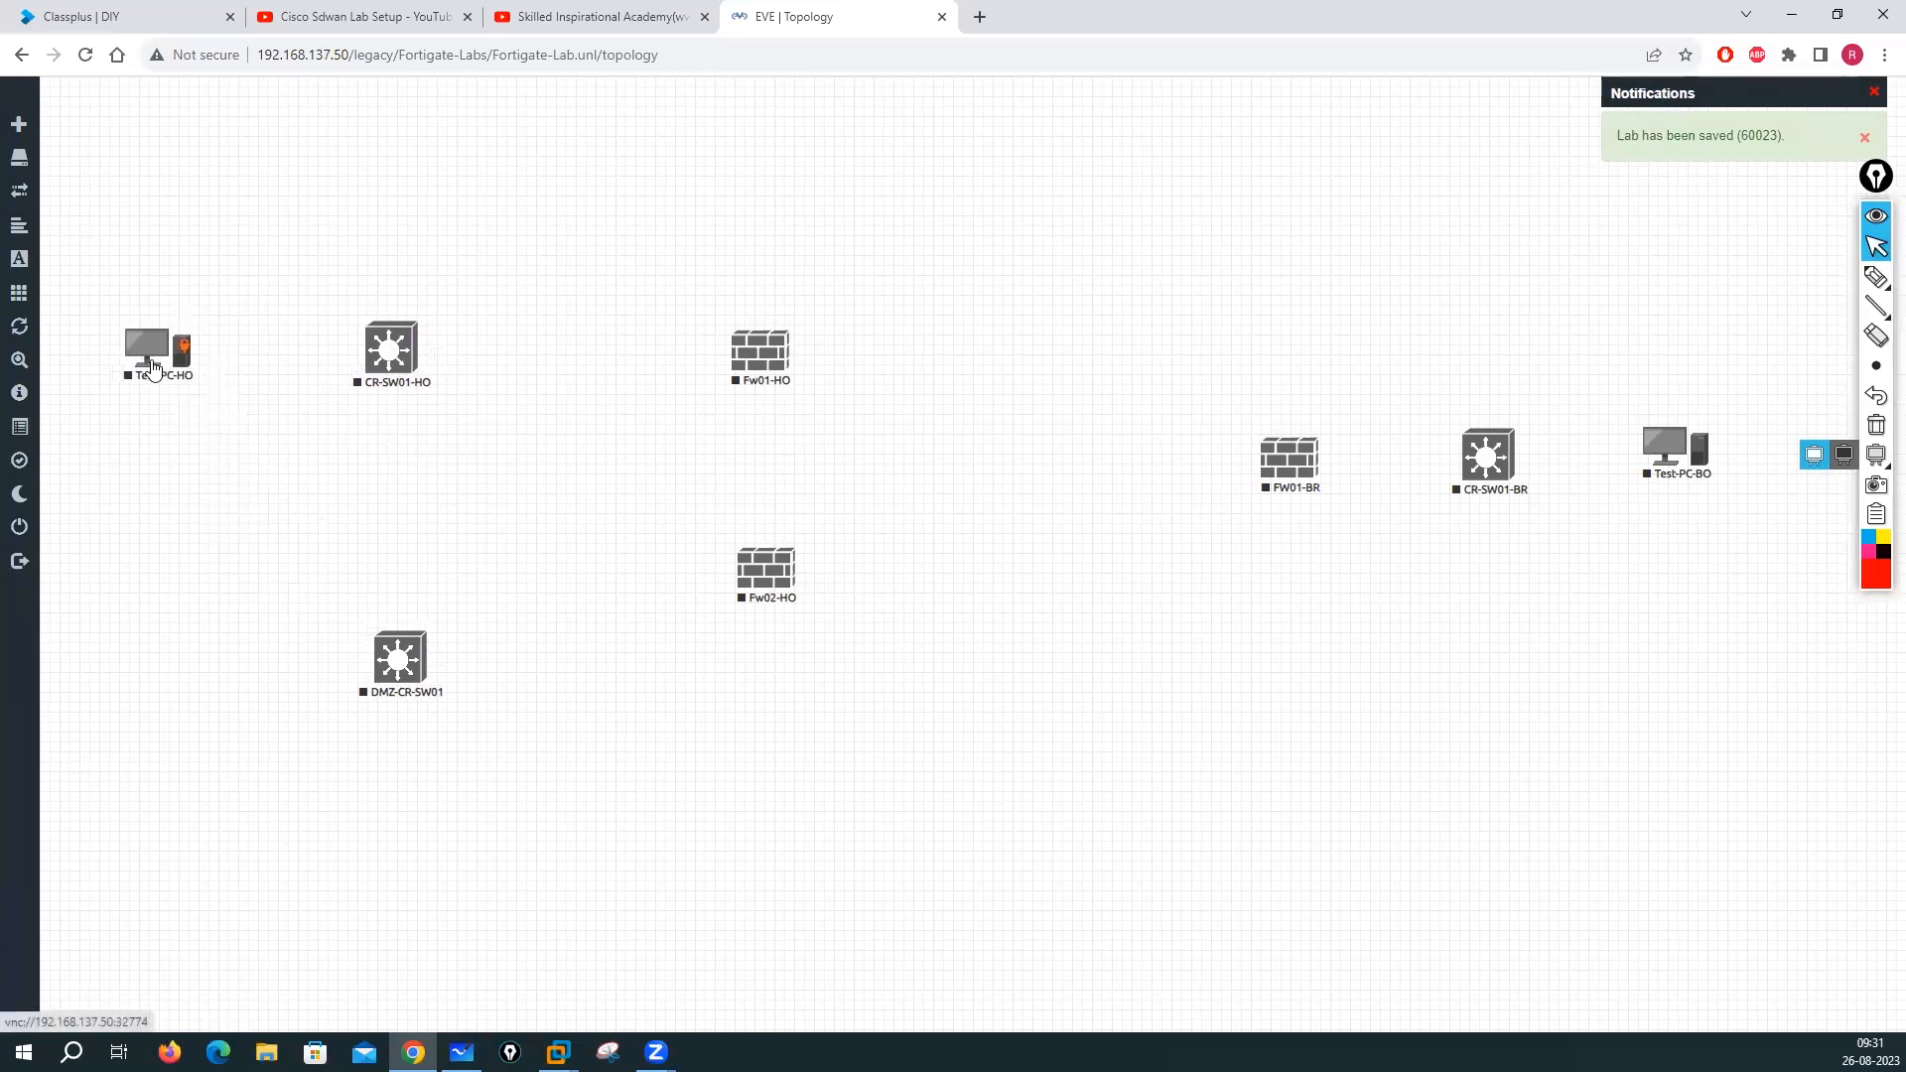
{"action": "mouse_move", "coordinate": [393, 617]}
{"action": "left_mouse_down"}
{"action": "mouse_move", "coordinate": [384, 633]}
{"action": "mouse_move", "coordinate": [396, 620]}
{"action": "left_mouse_up"}
Spread the head-office firewalls apart by moving Fw01-HO slightly up and Fw02-HO slightly down
{"action": "left_click_drag", "start_coordinate": [751, 385], "coordinate": [748, 368]}
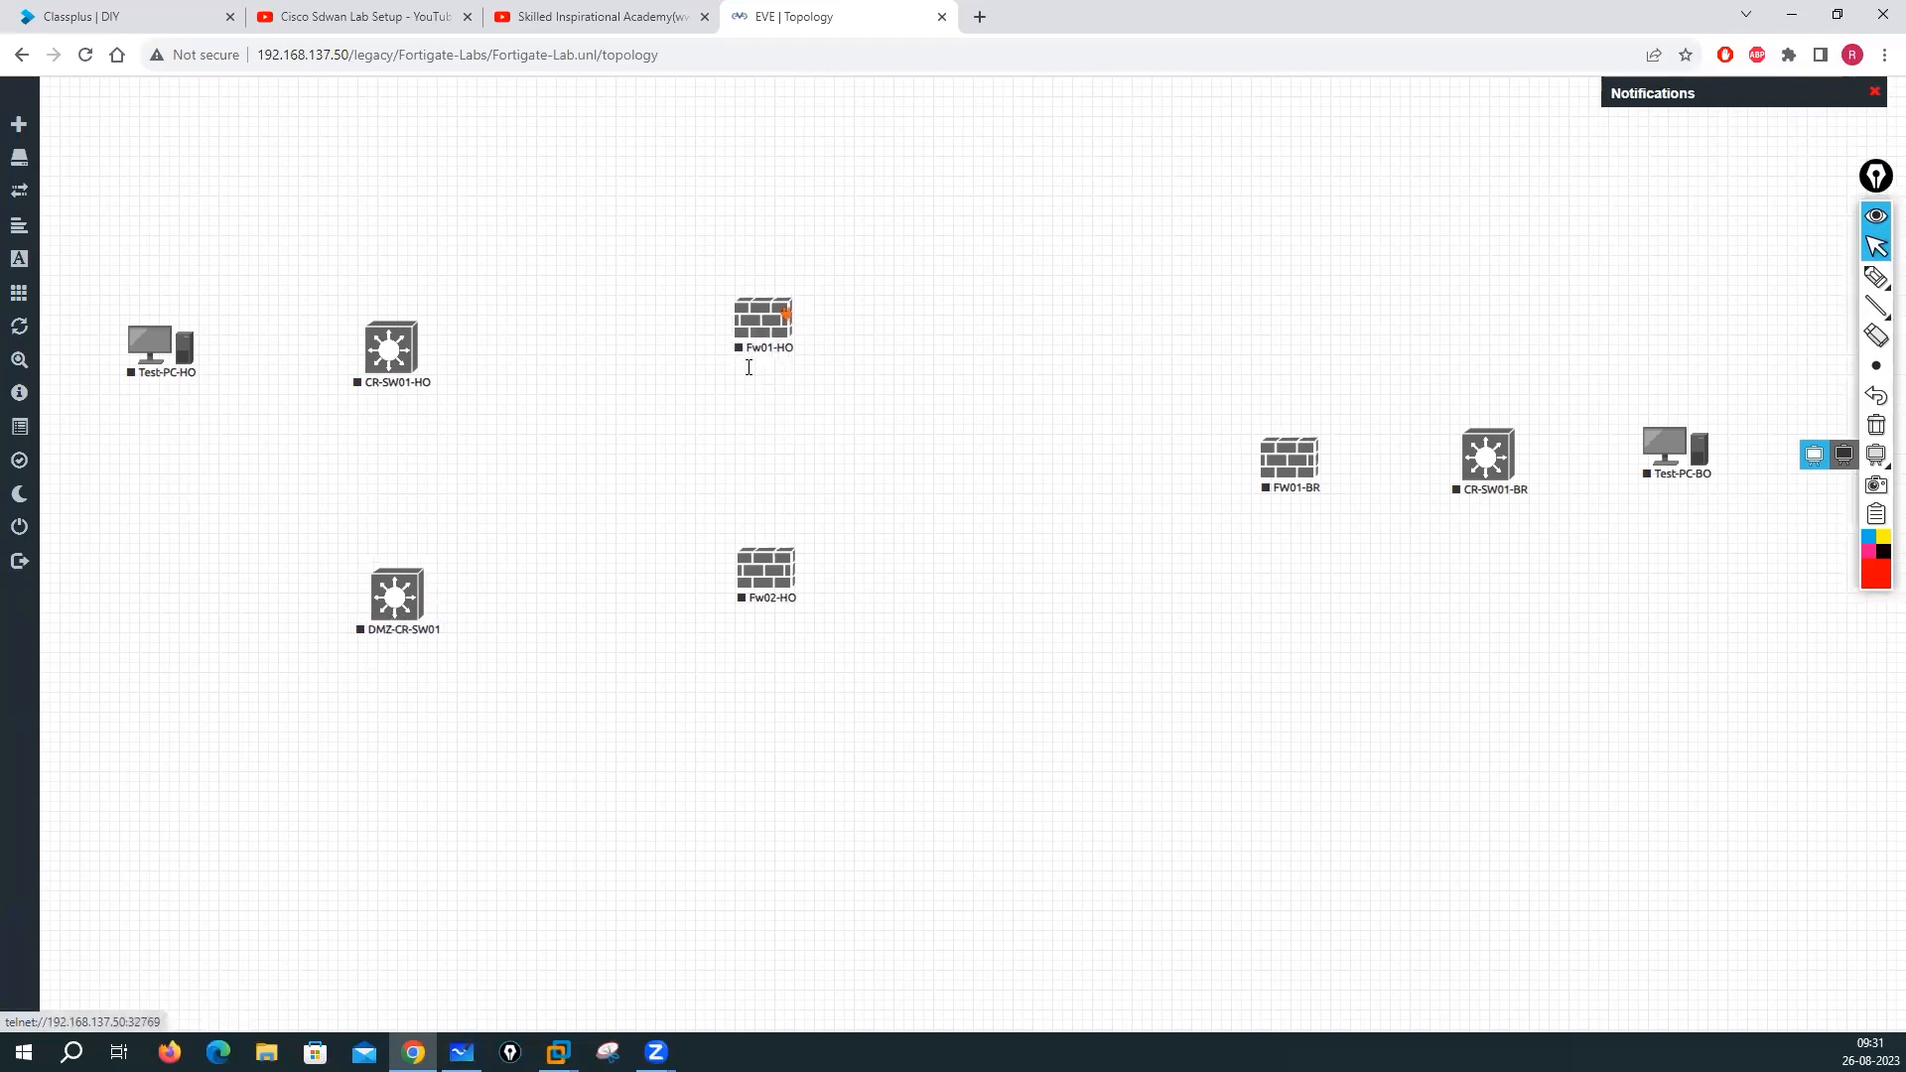
{"action": "left_click_drag", "start_coordinate": [765, 599], "coordinate": [787, 631]}
{"action": "left_click_drag", "start_coordinate": [769, 329], "coordinate": [772, 325]}
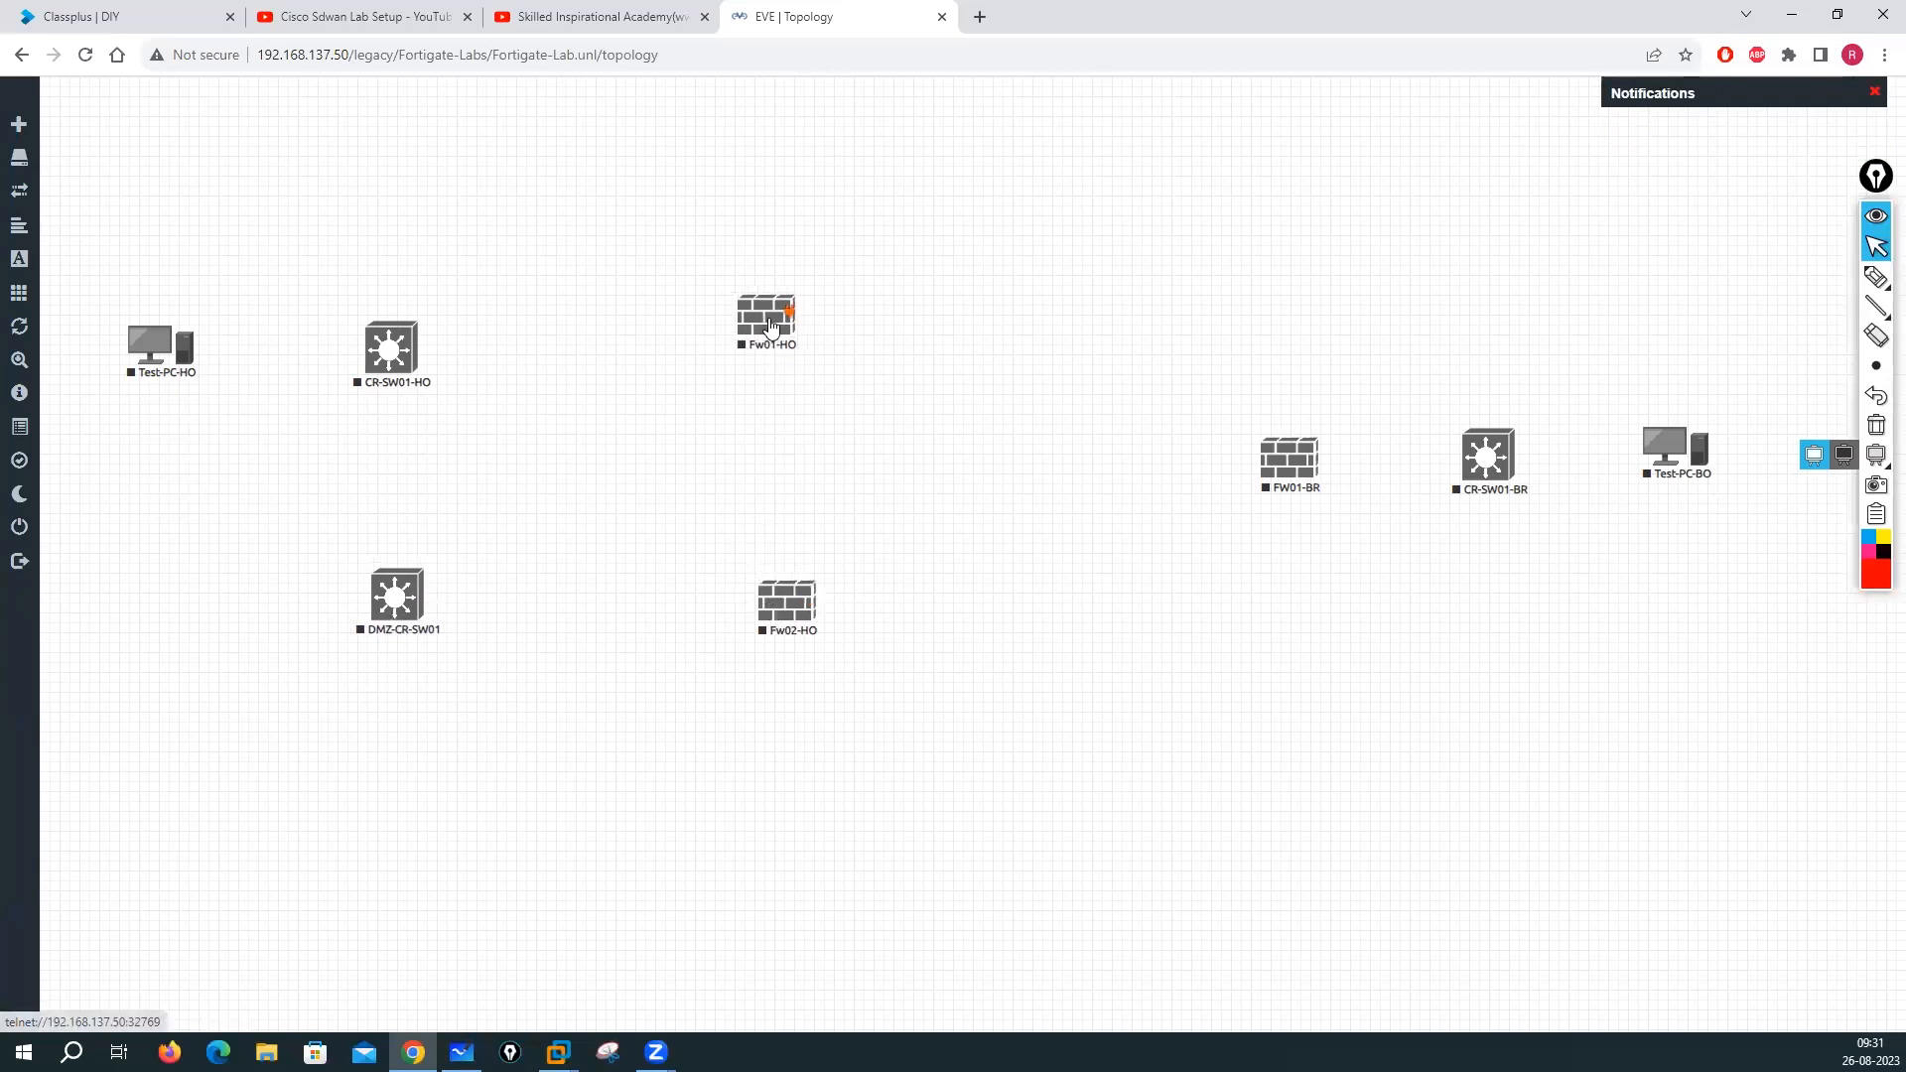
Start adding a new network of type Cloud1 between the head-office and branch firewalls
{"action": "right_click", "coordinate": [997, 434]}
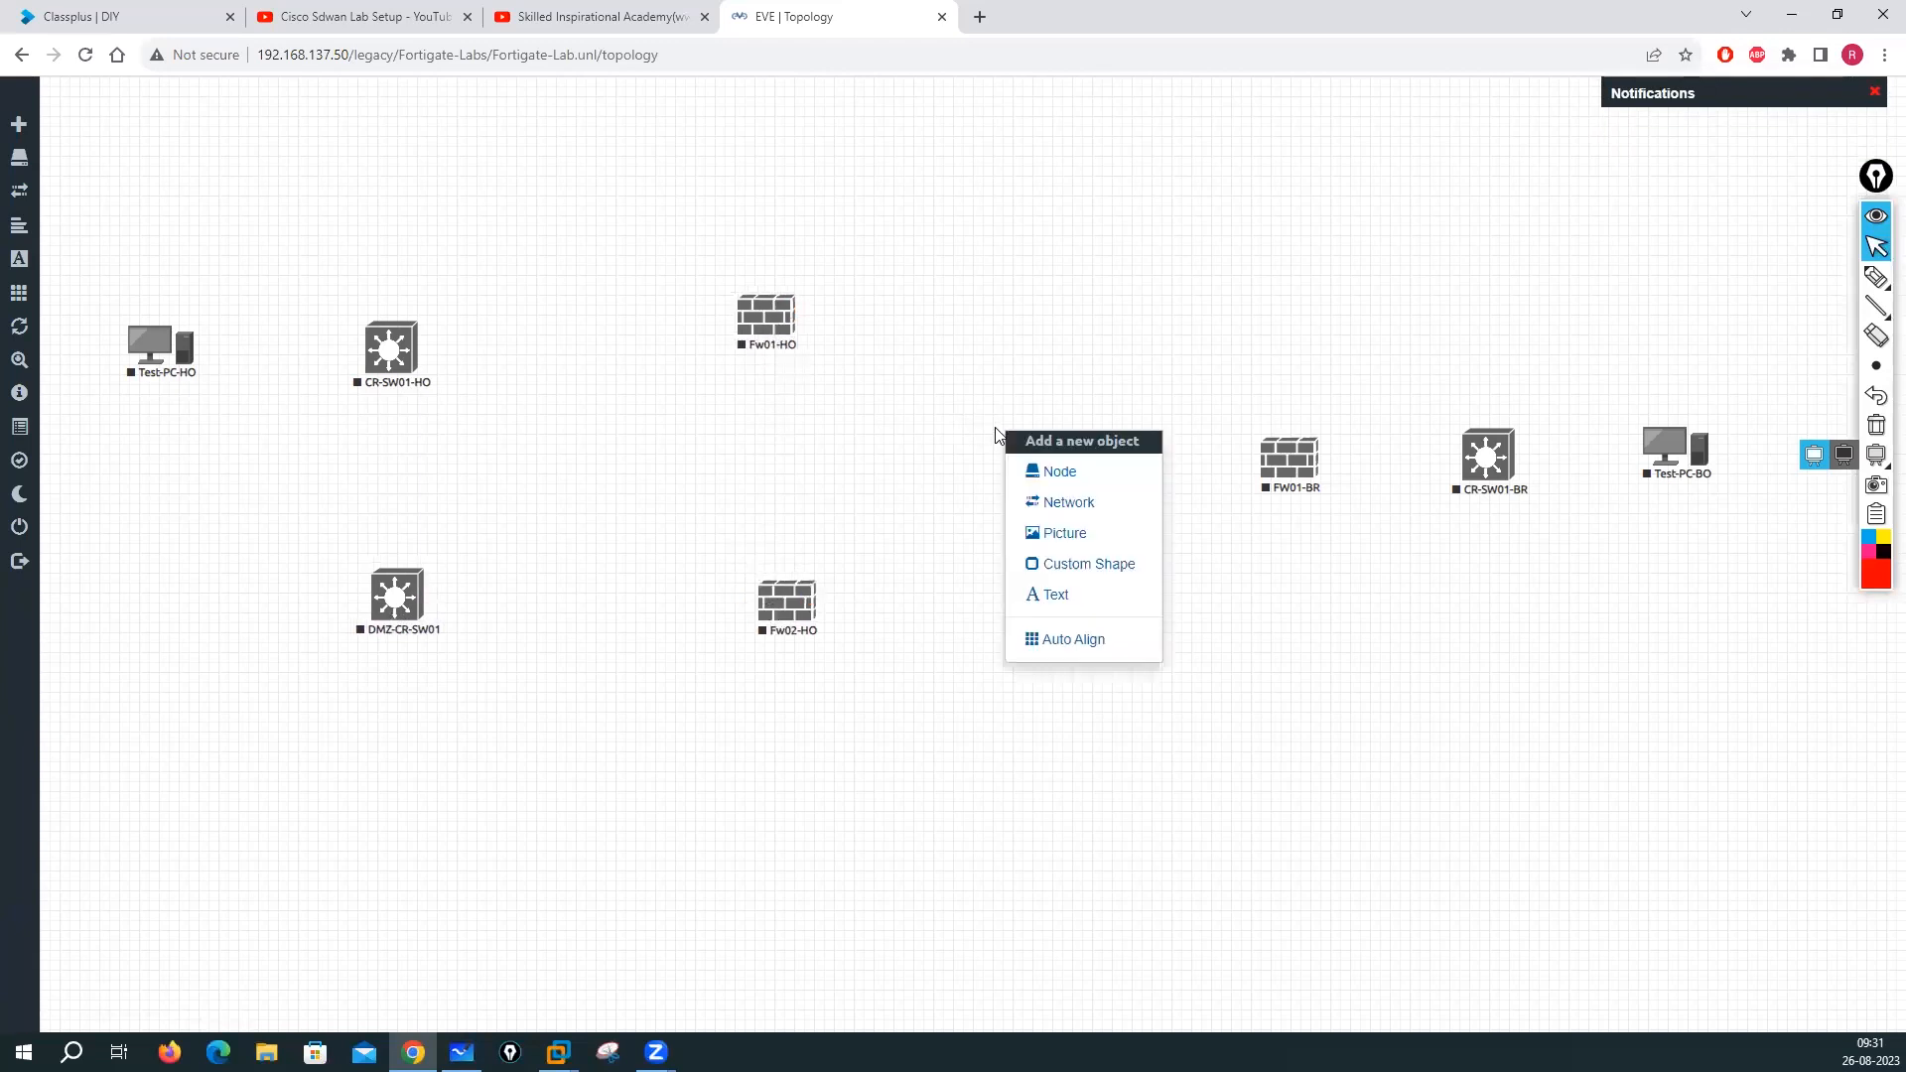
{"action": "left_click", "coordinate": [1053, 507]}
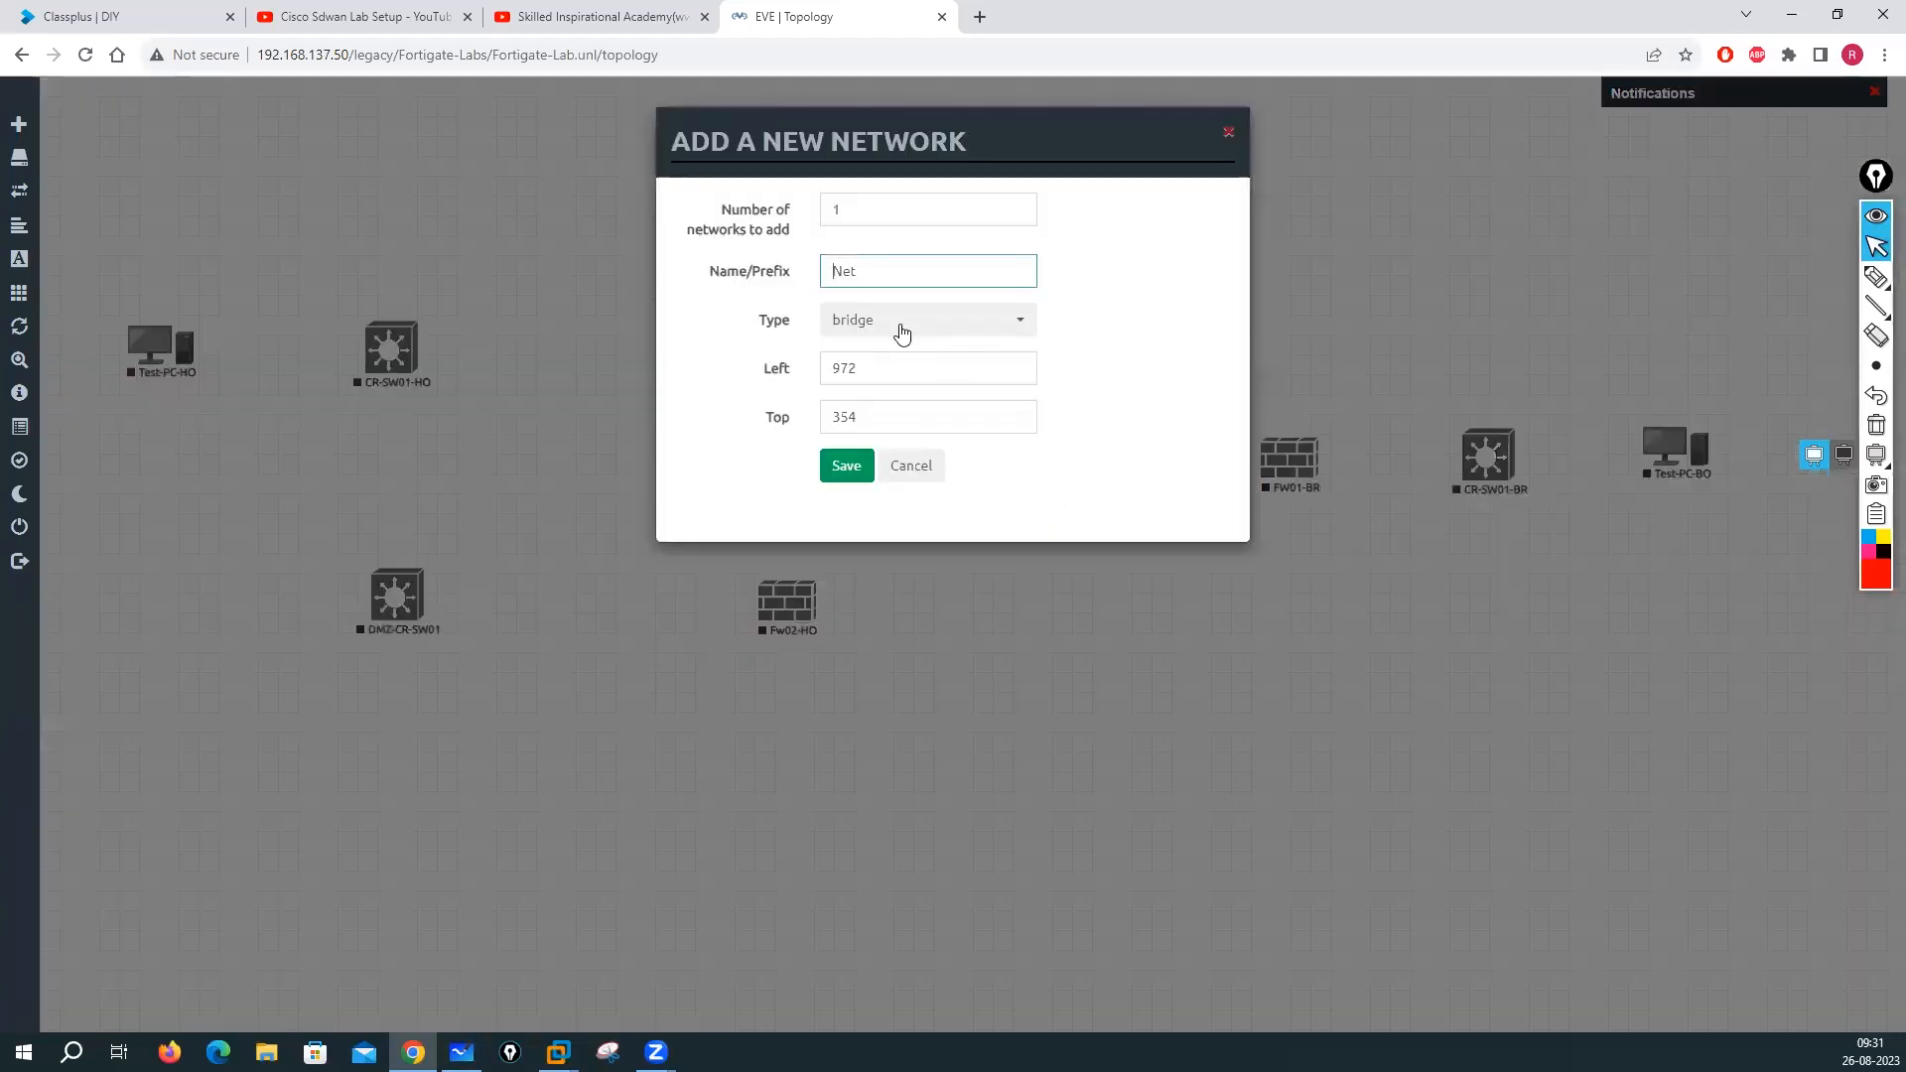
{"action": "left_click", "coordinate": [901, 327]}
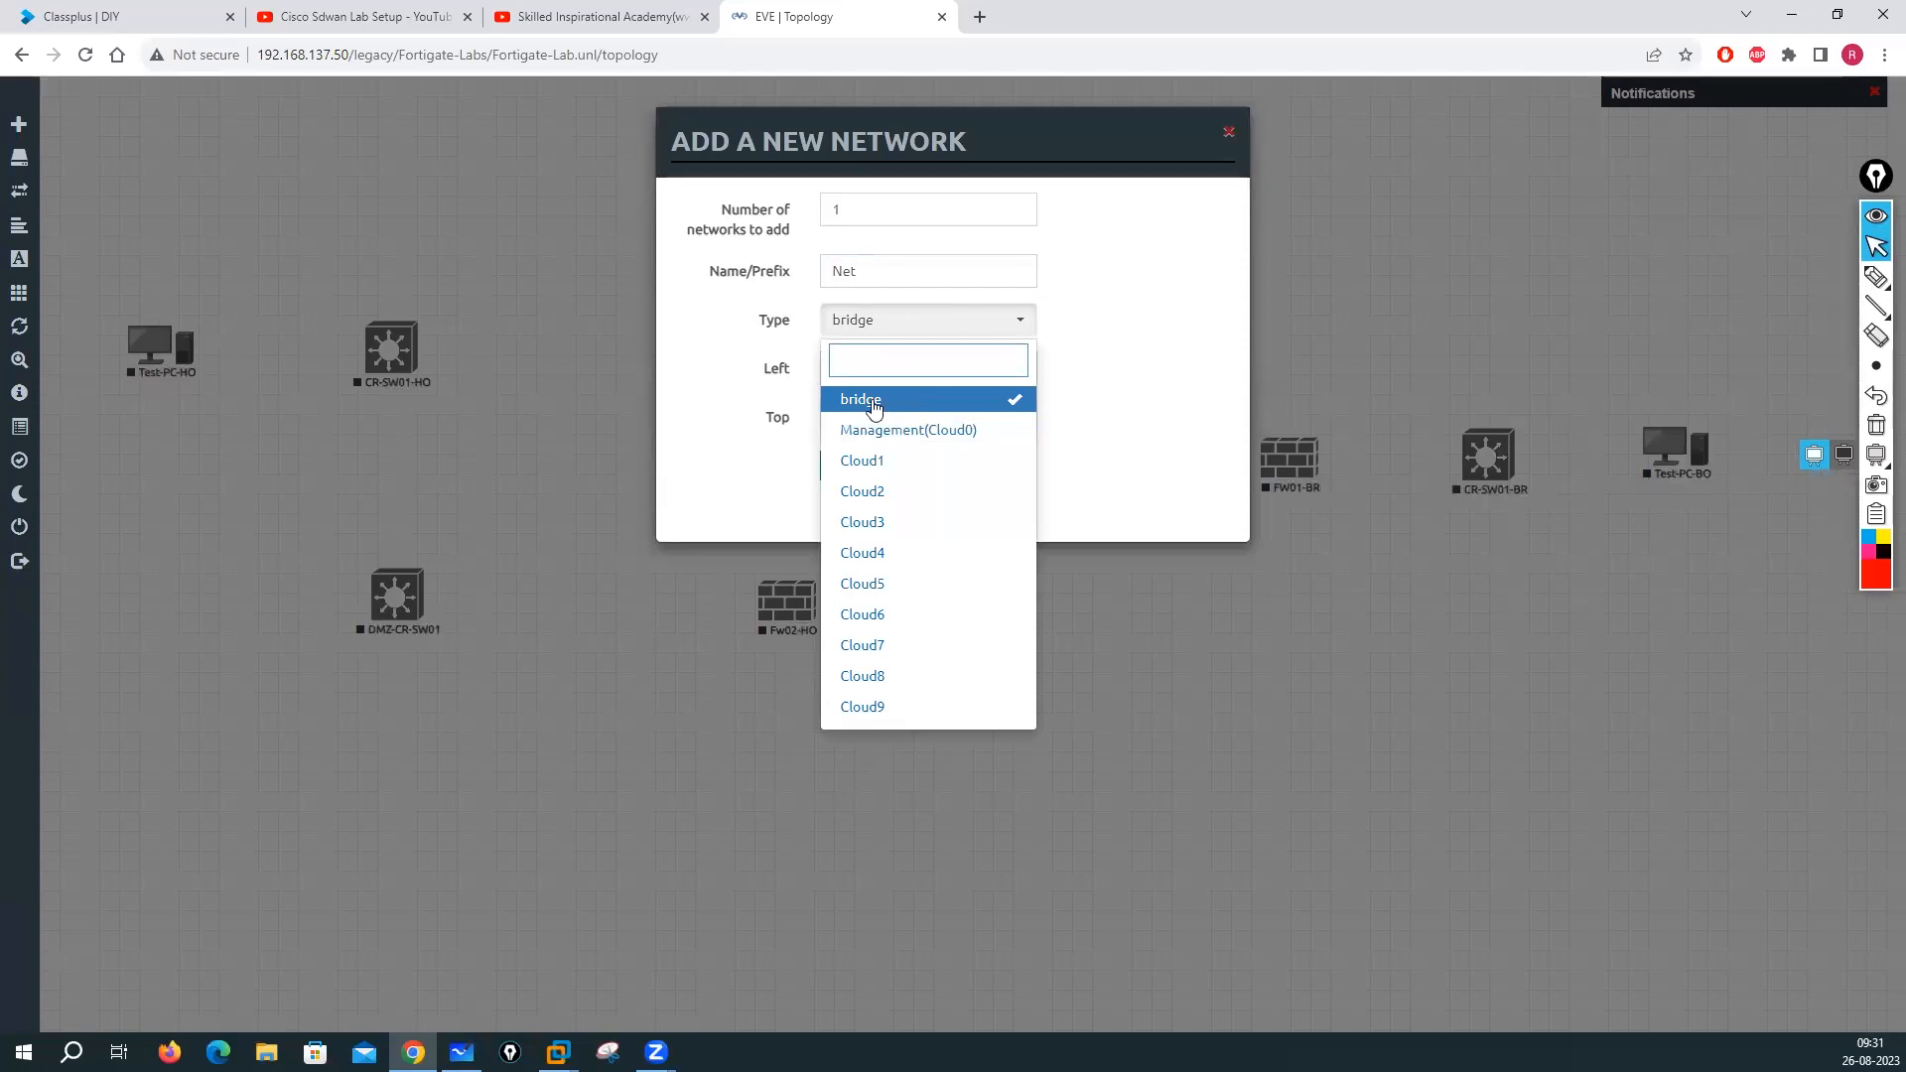
{"action": "left_click", "coordinate": [859, 460]}
{"action": "double_click", "coordinate": [828, 274]}
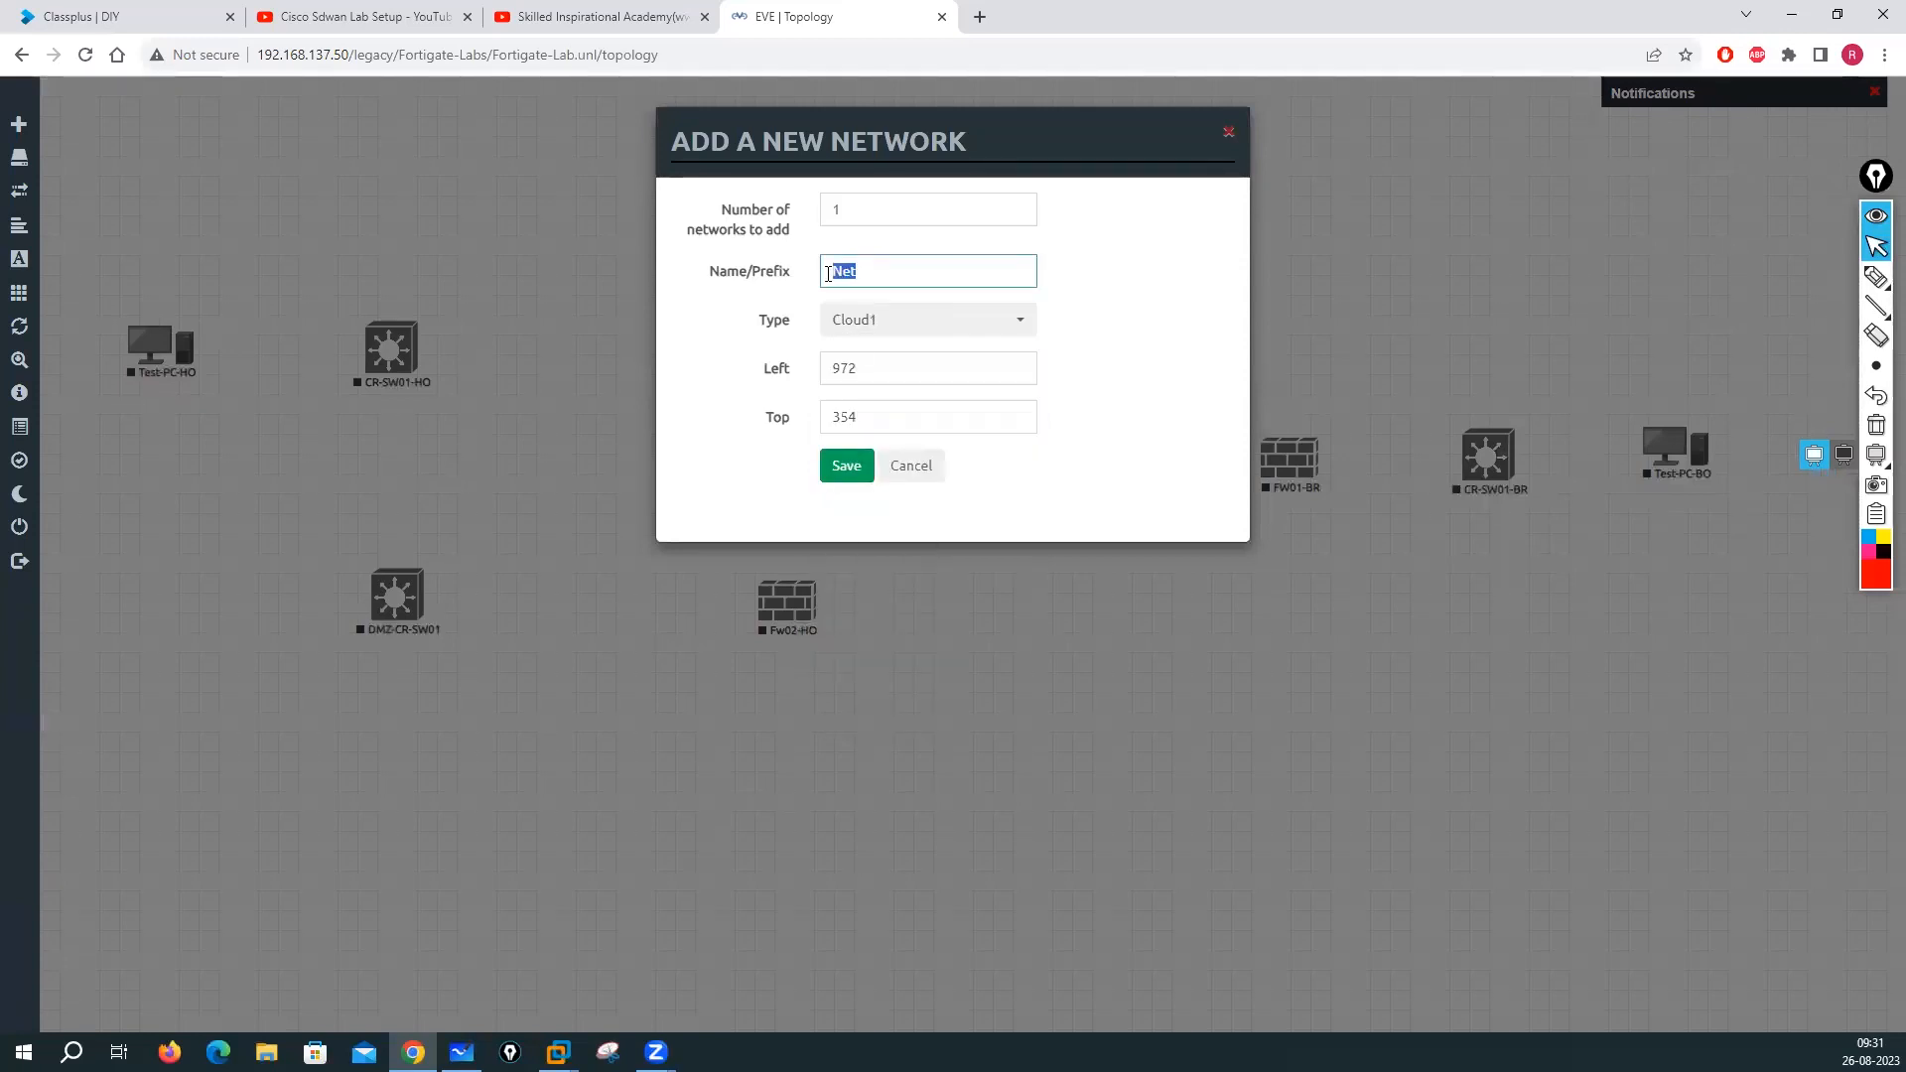
{"action": "type", "text": "HO"}
{"action": "key", "text": "BackSpace"}
{"action": "key", "text": "BackSpace"}
{"action": "type", "text": "ome-Router"}
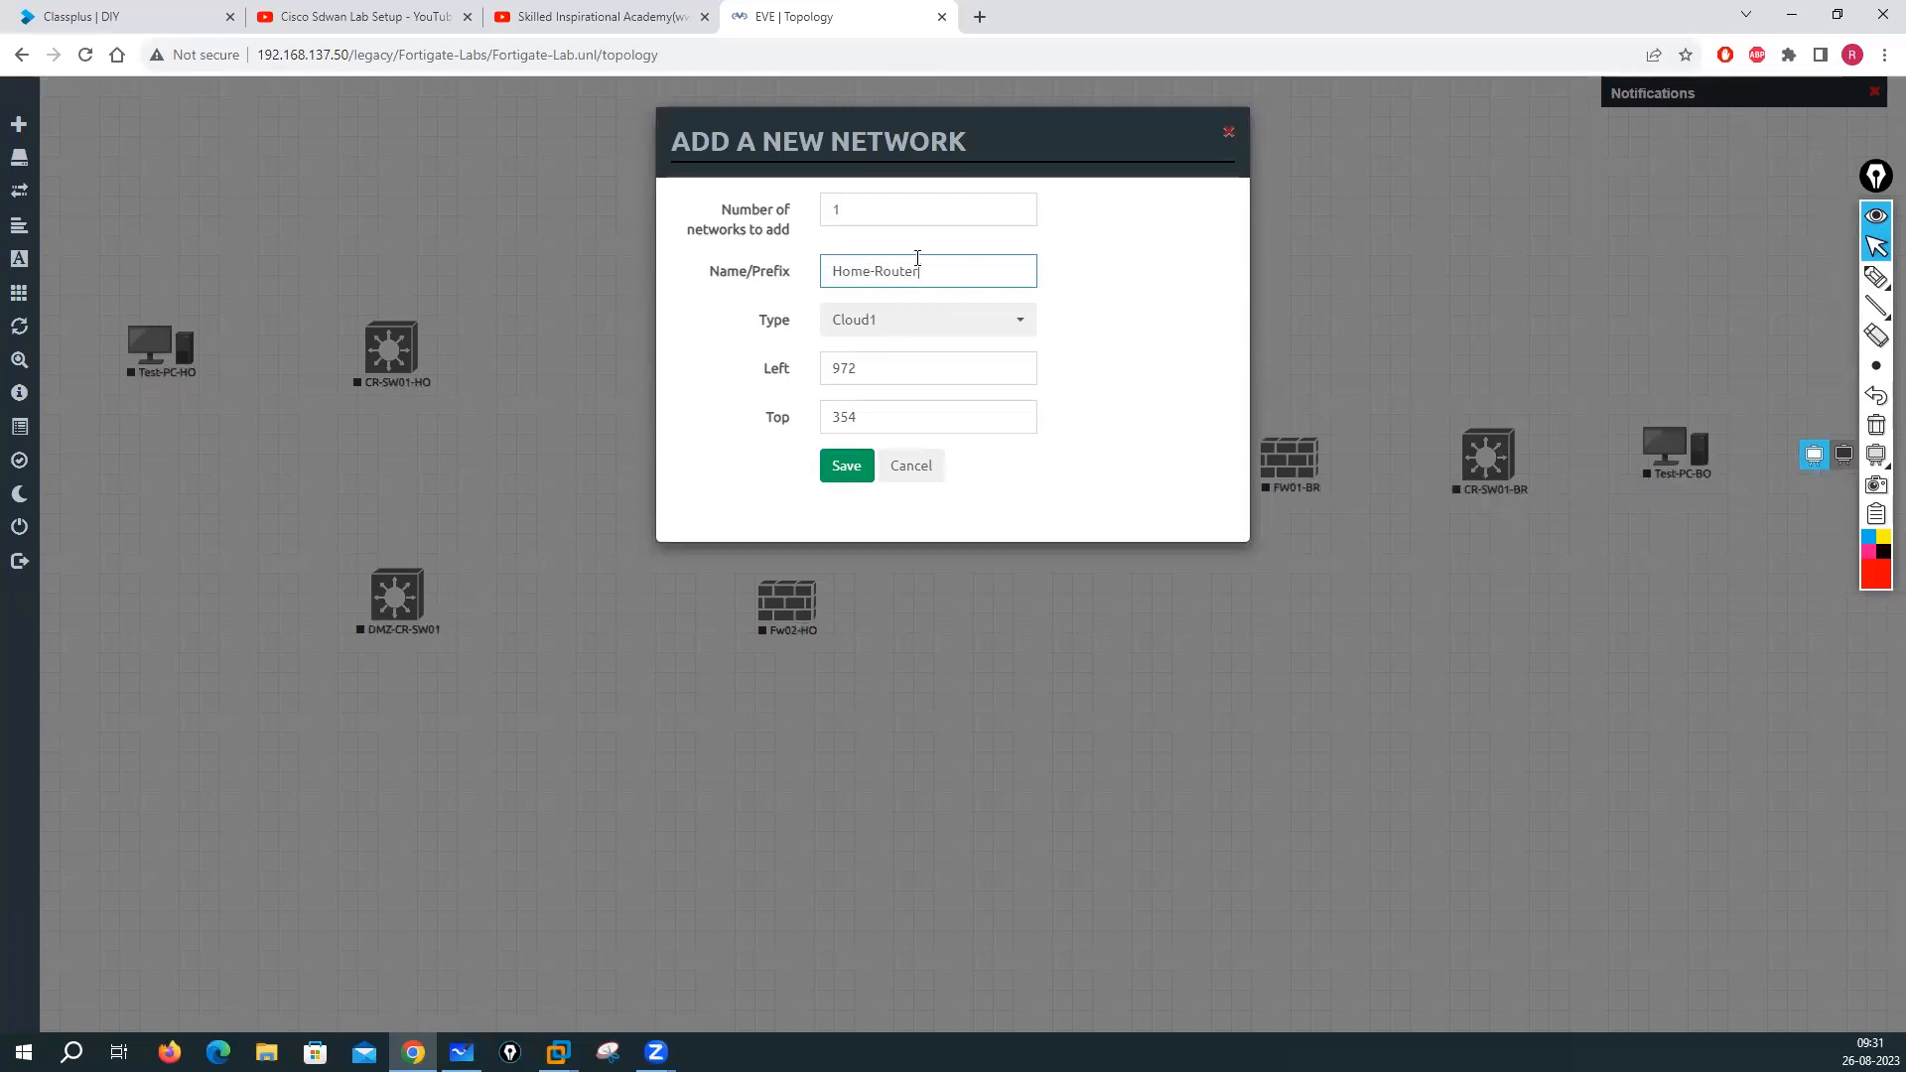
Name the Cloud1 network ISP01, save it, and place it beside Fw01-HO on the branch side
{"action": "left_click_drag", "start_coordinate": [939, 286], "coordinate": [809, 285]}
{"action": "type", "text": "I"}
{"action": "left_click", "coordinate": [845, 466]}
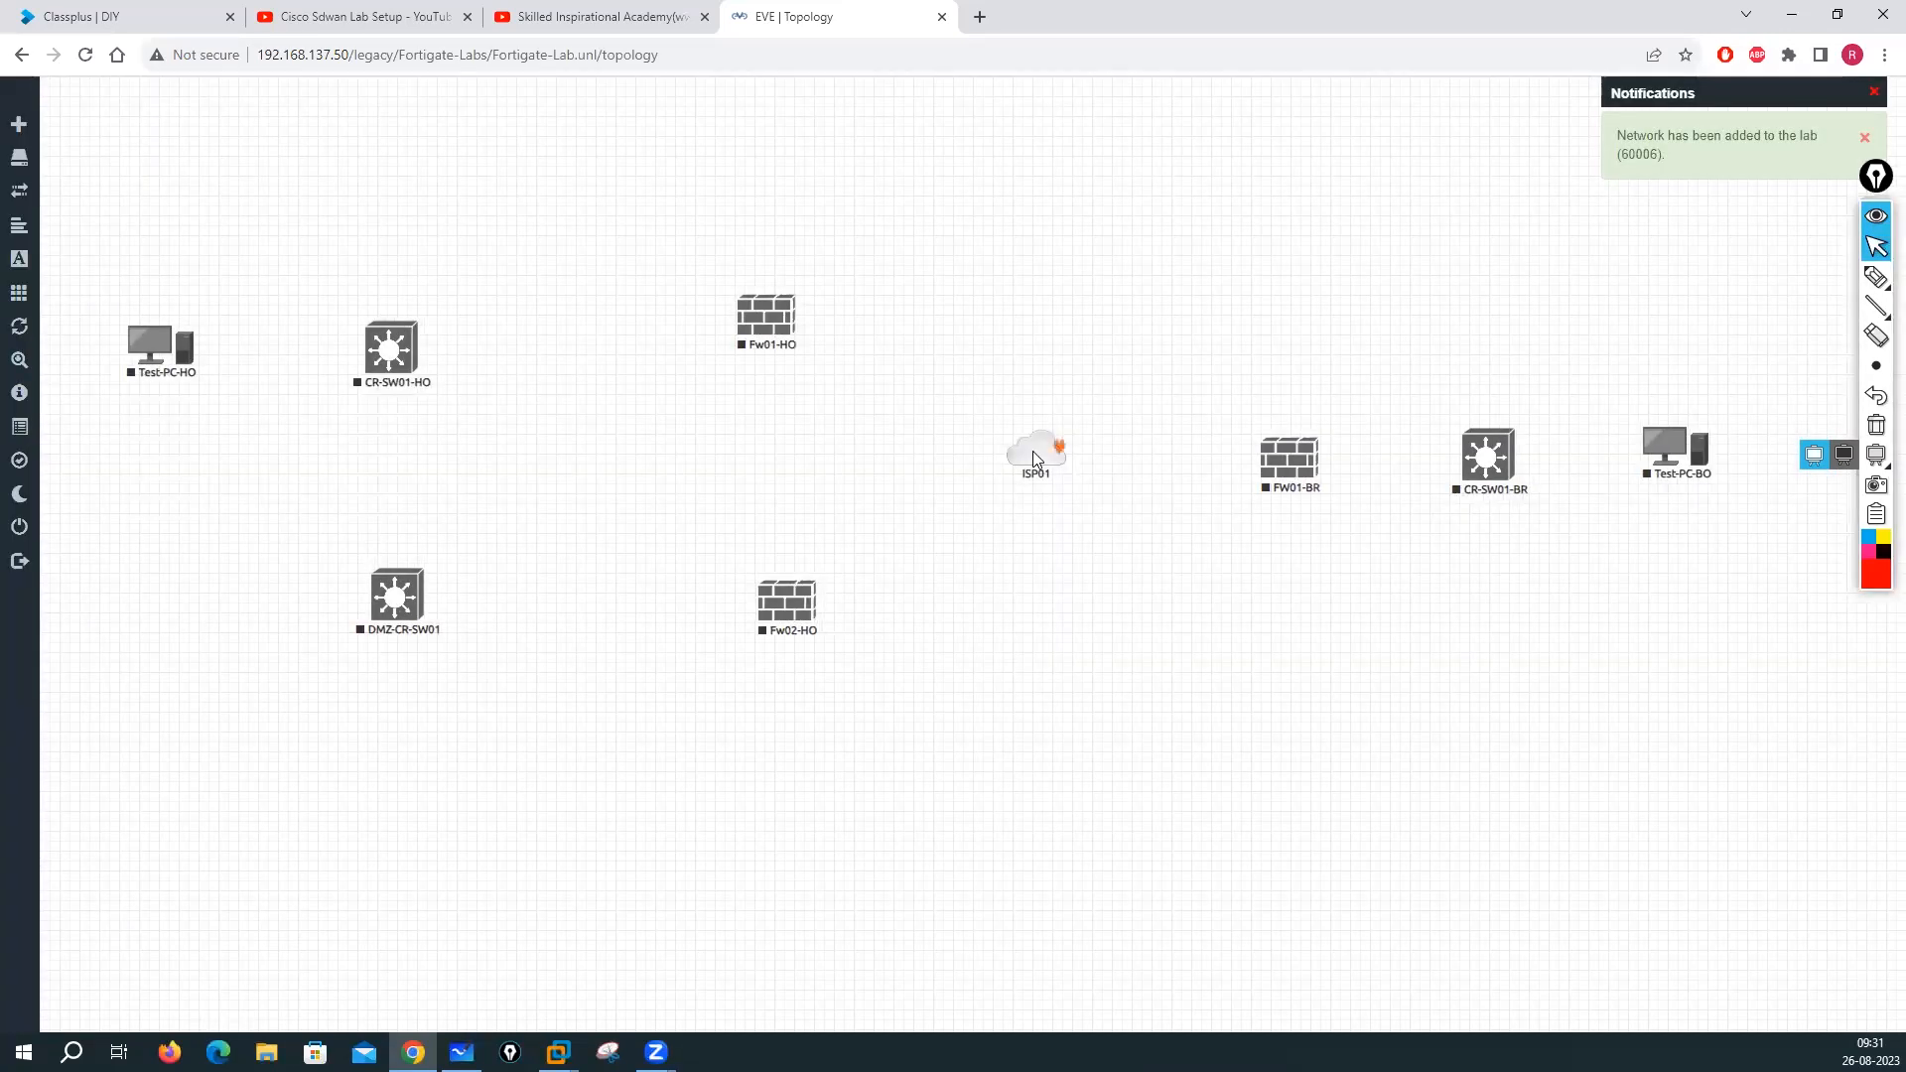
{"action": "left_click_drag", "start_coordinate": [1033, 458], "coordinate": [1012, 359]}
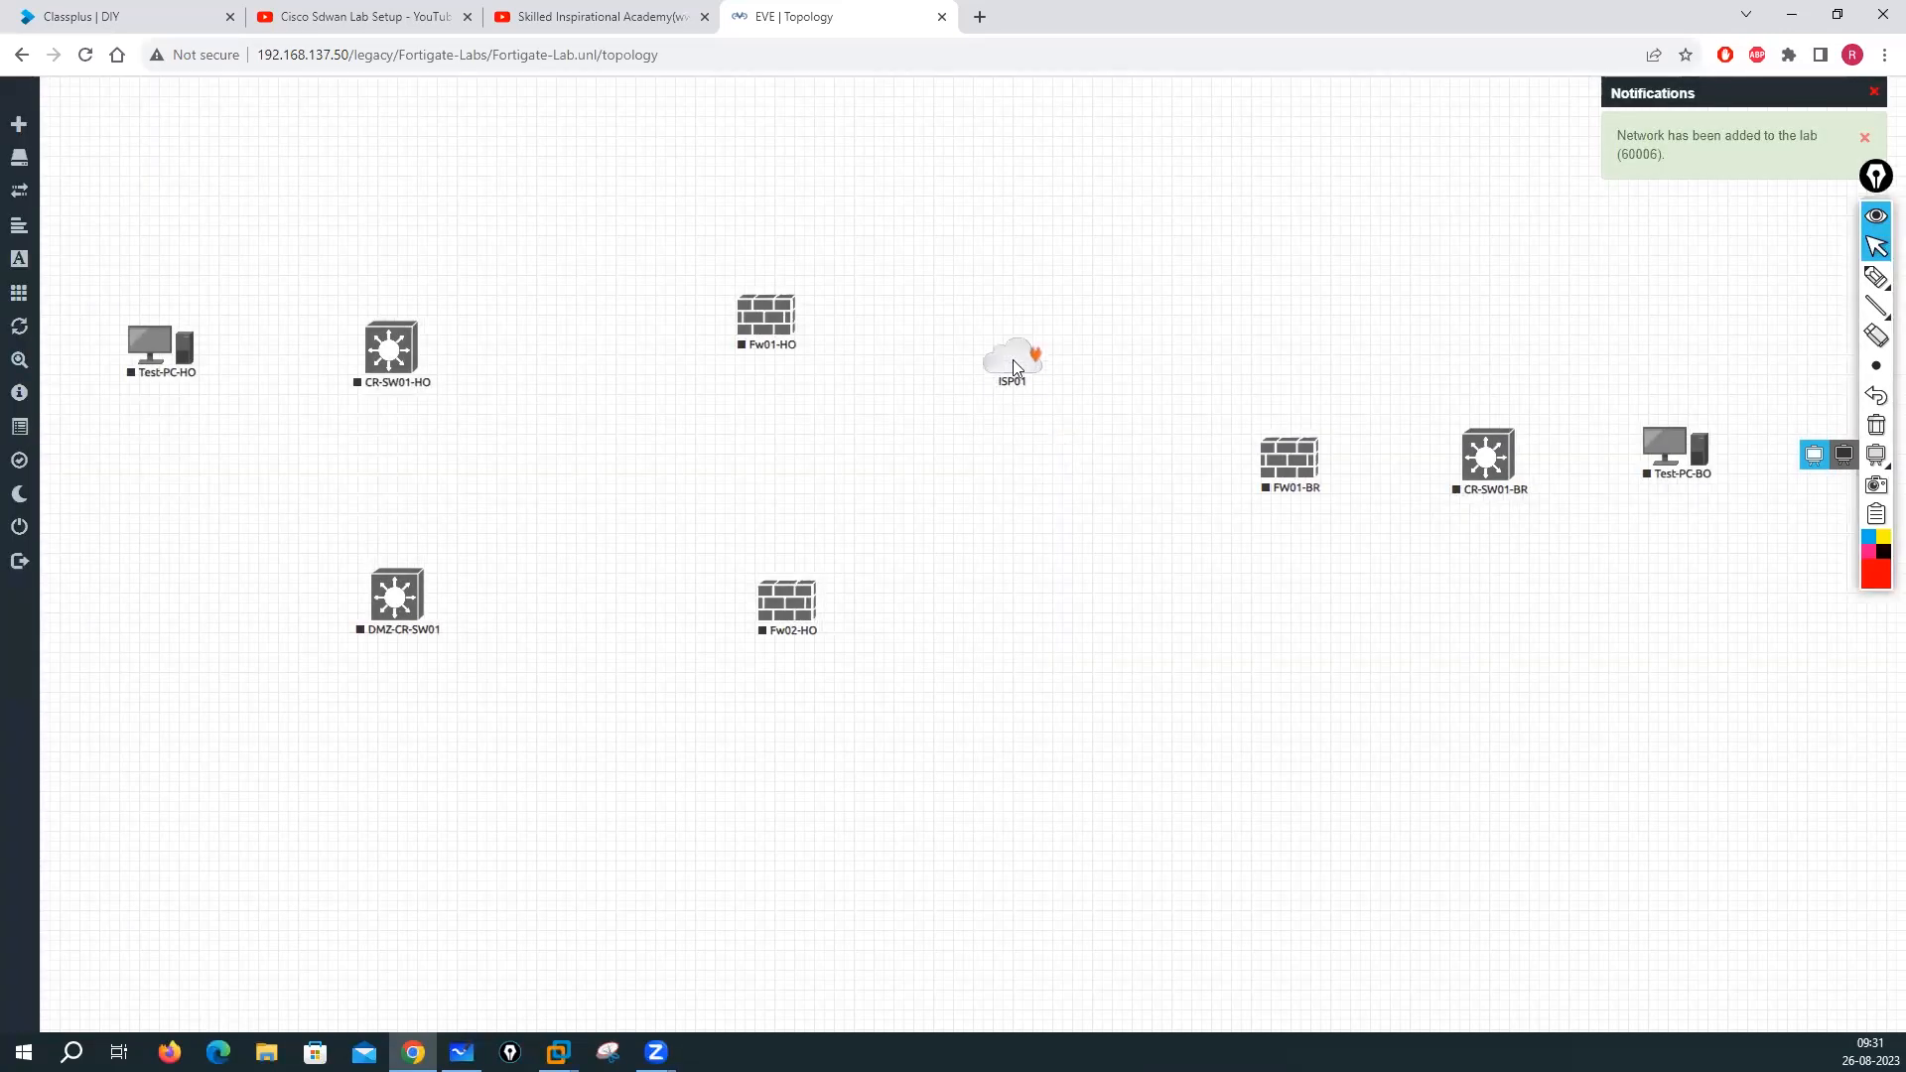
Add a second network named ISP02 of type Management(Cloud0) below ISP01
{"action": "right_click", "coordinate": [1026, 531]}
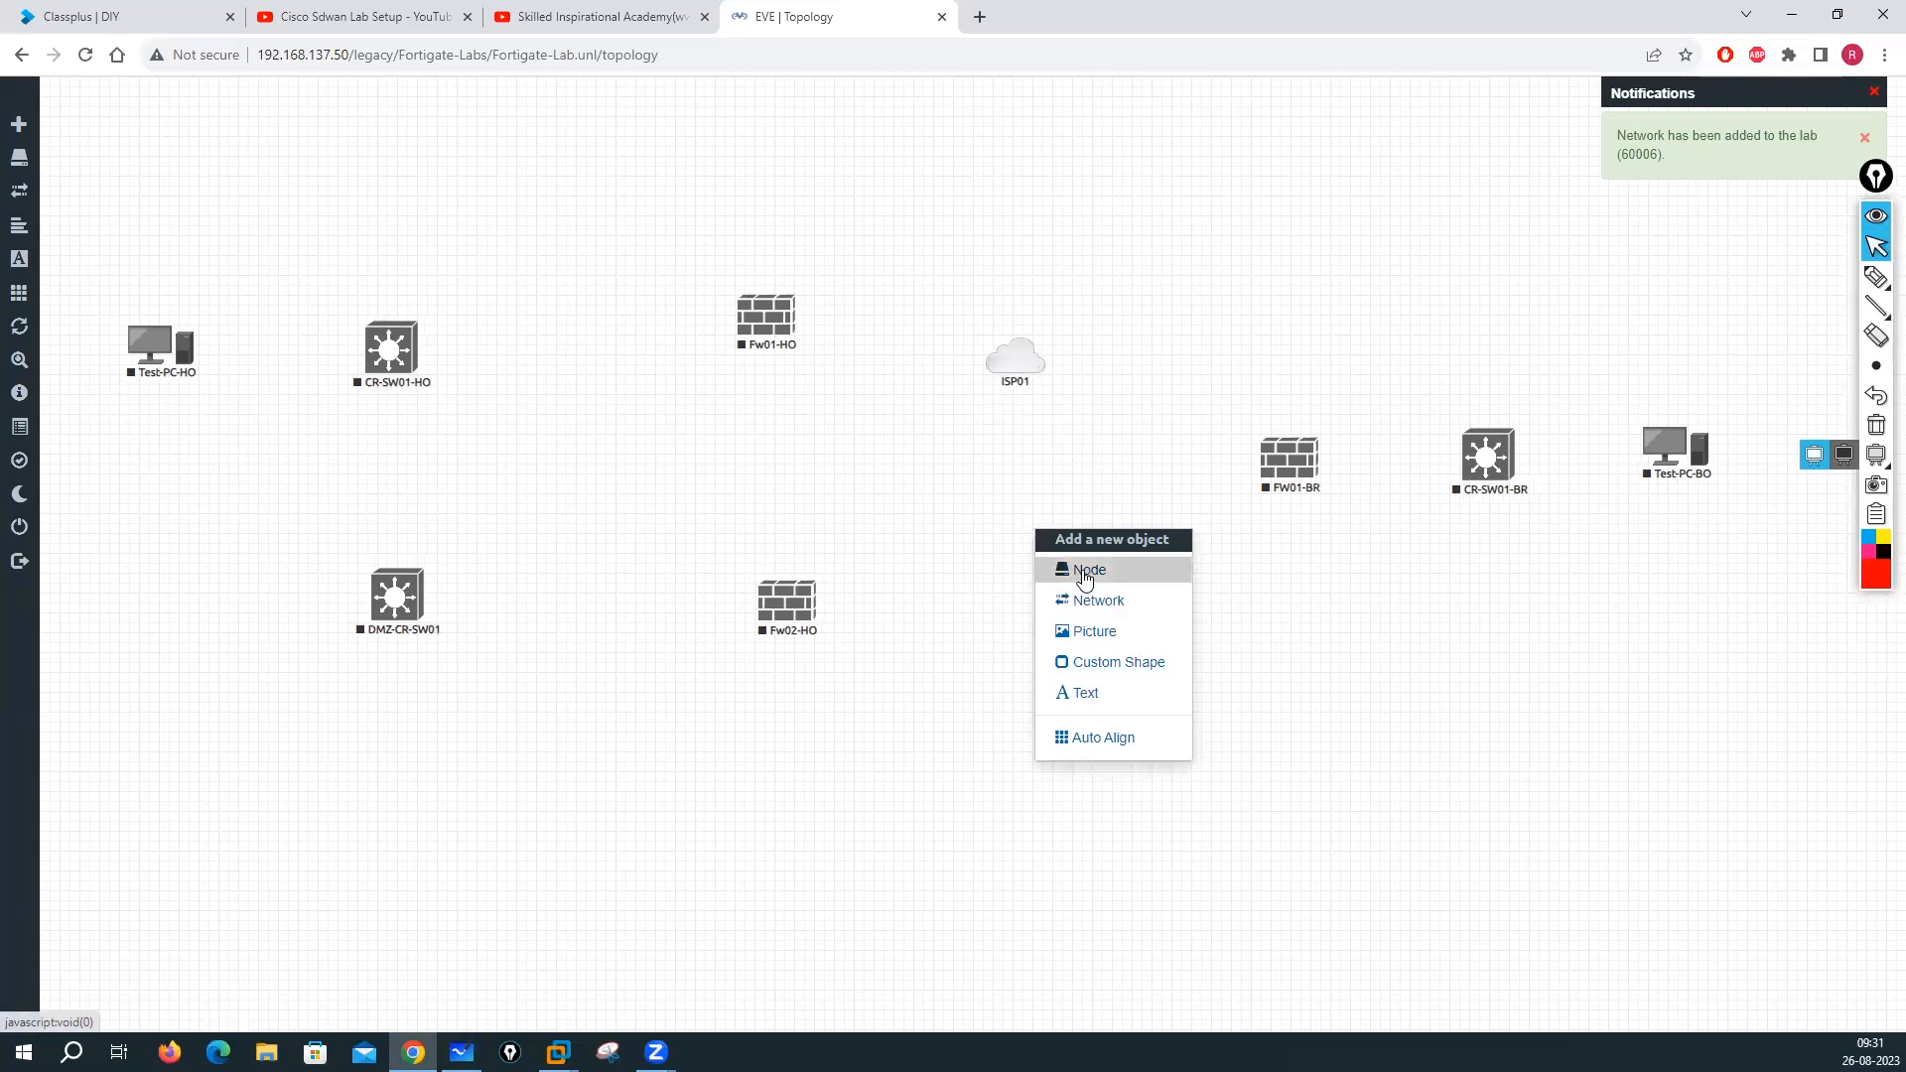
{"action": "left_click", "coordinate": [1091, 600]}
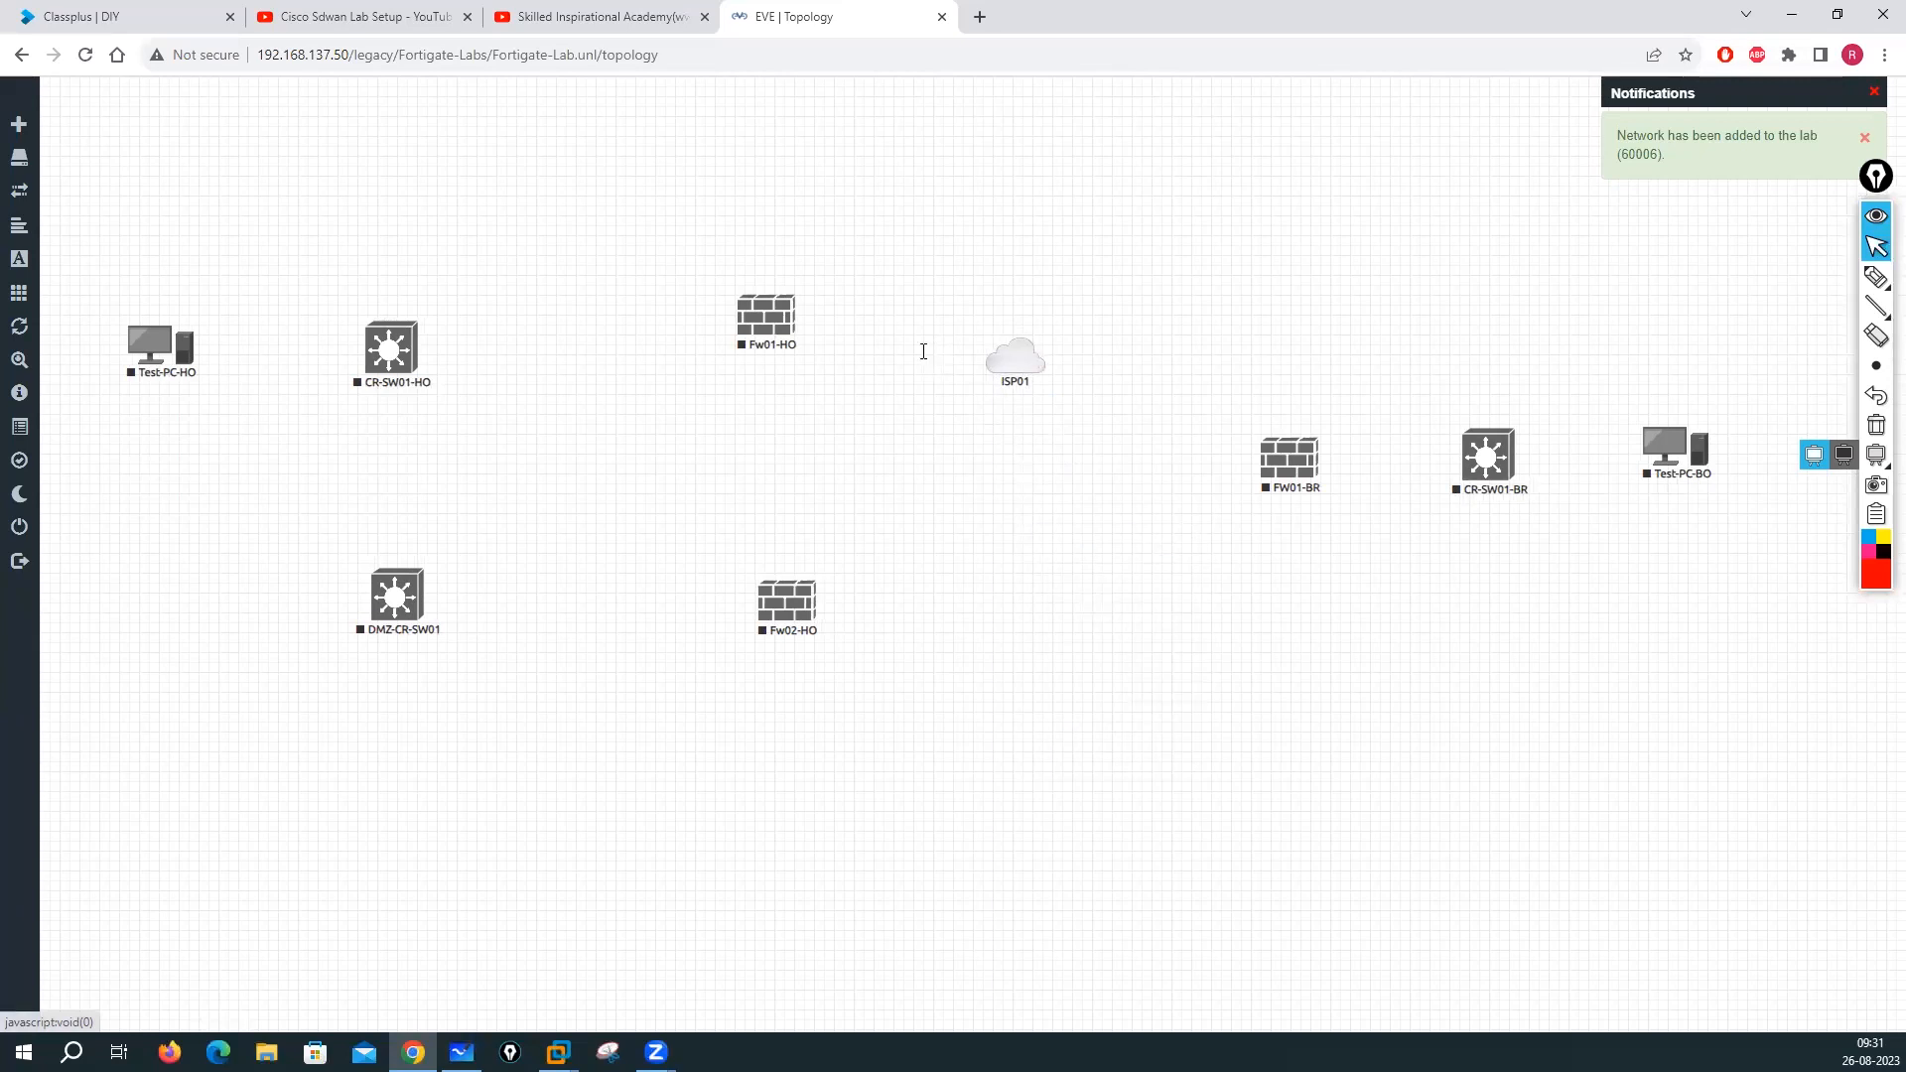
{"action": "left_click", "coordinate": [903, 319]}
{"action": "left_click", "coordinate": [874, 429]}
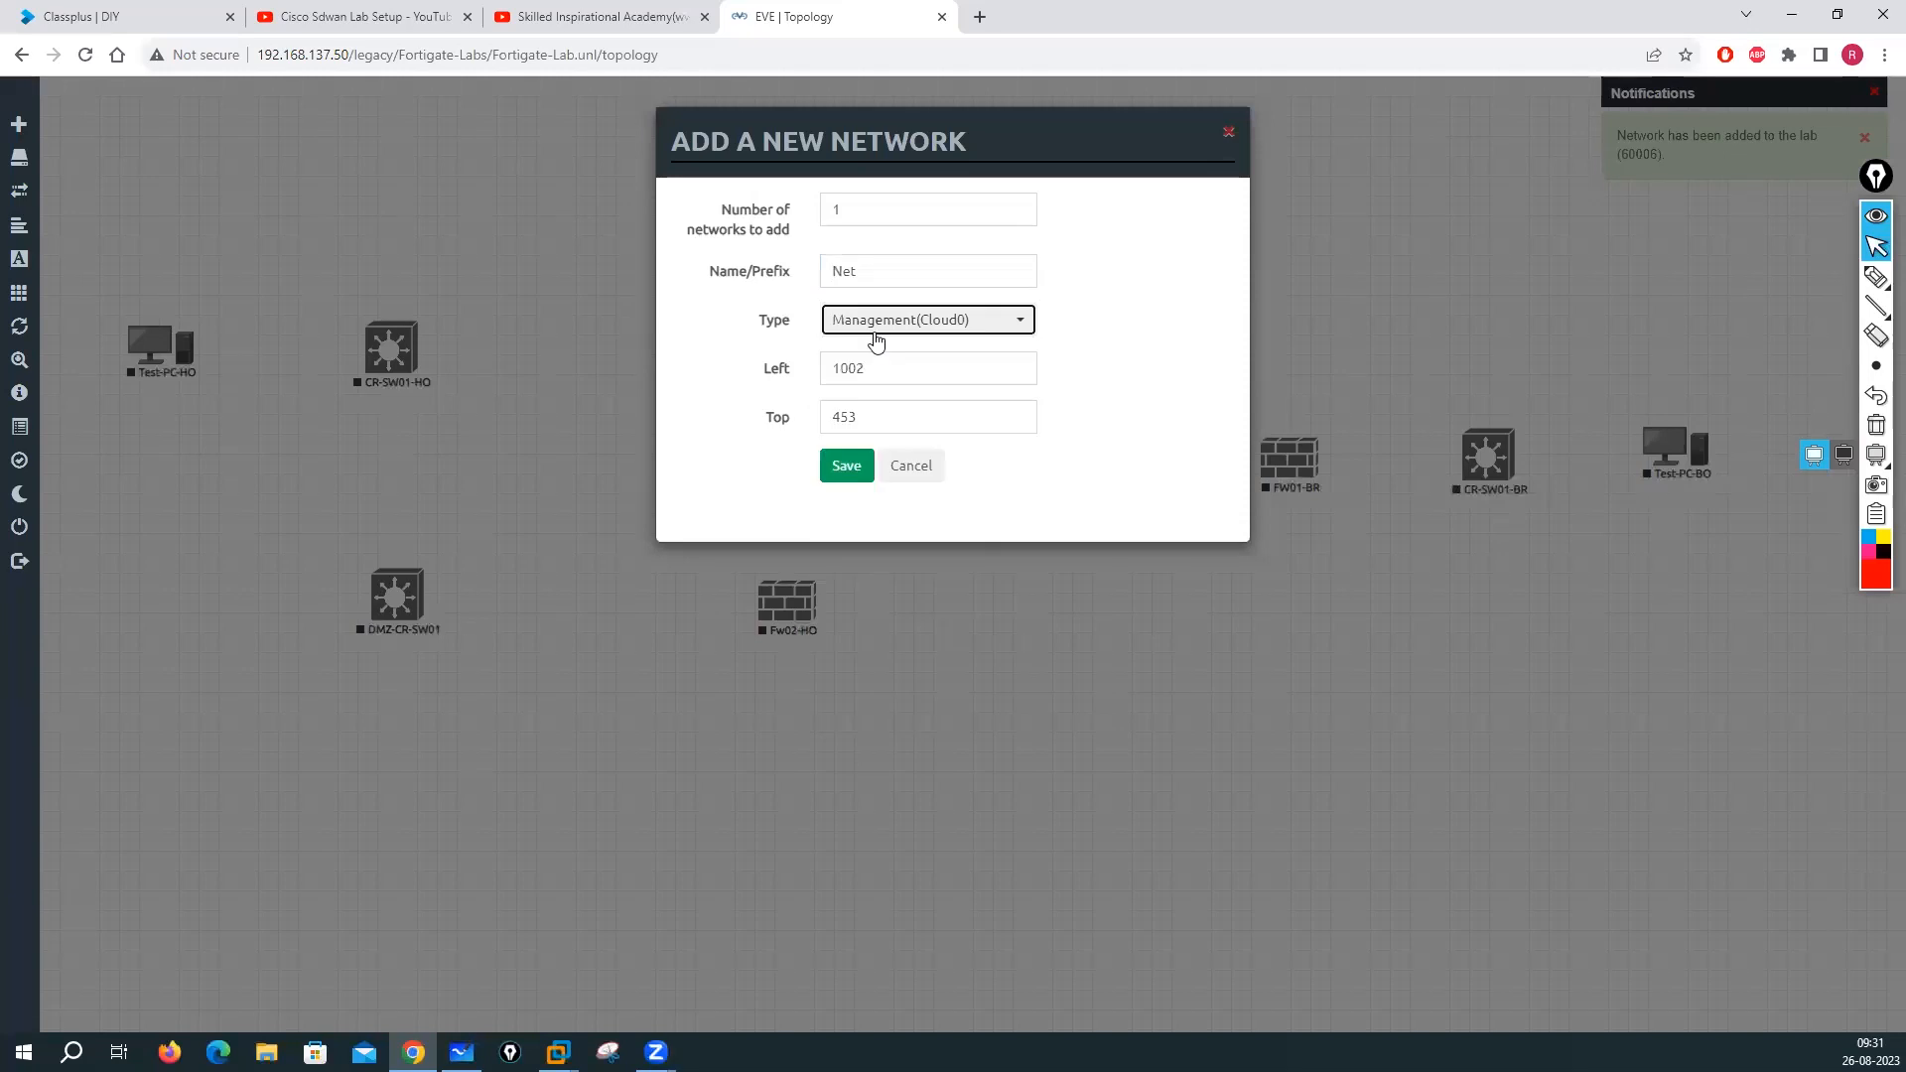
{"action": "double_click", "coordinate": [844, 268]}
{"action": "key", "text": "BackSpace"}
{"action": "type", "text": "ISP"}
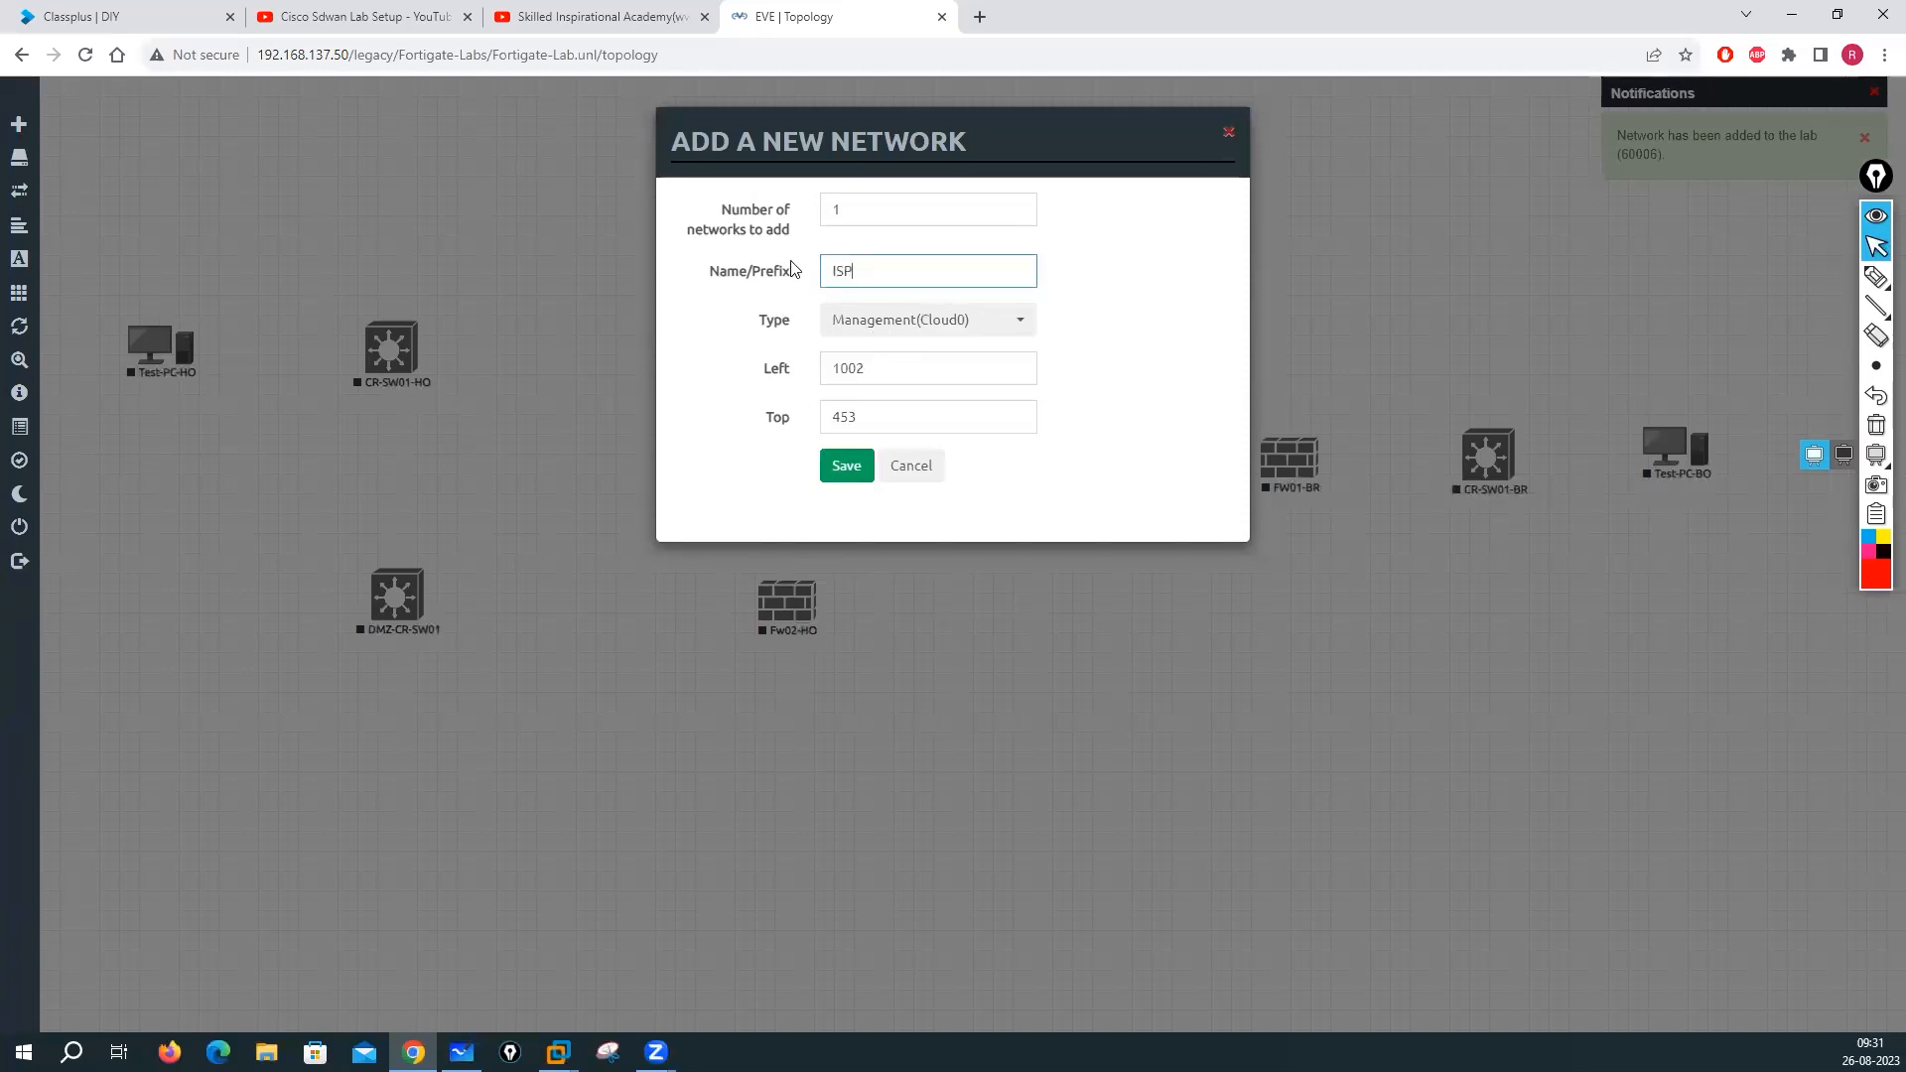
{"action": "type", "text": "02"}
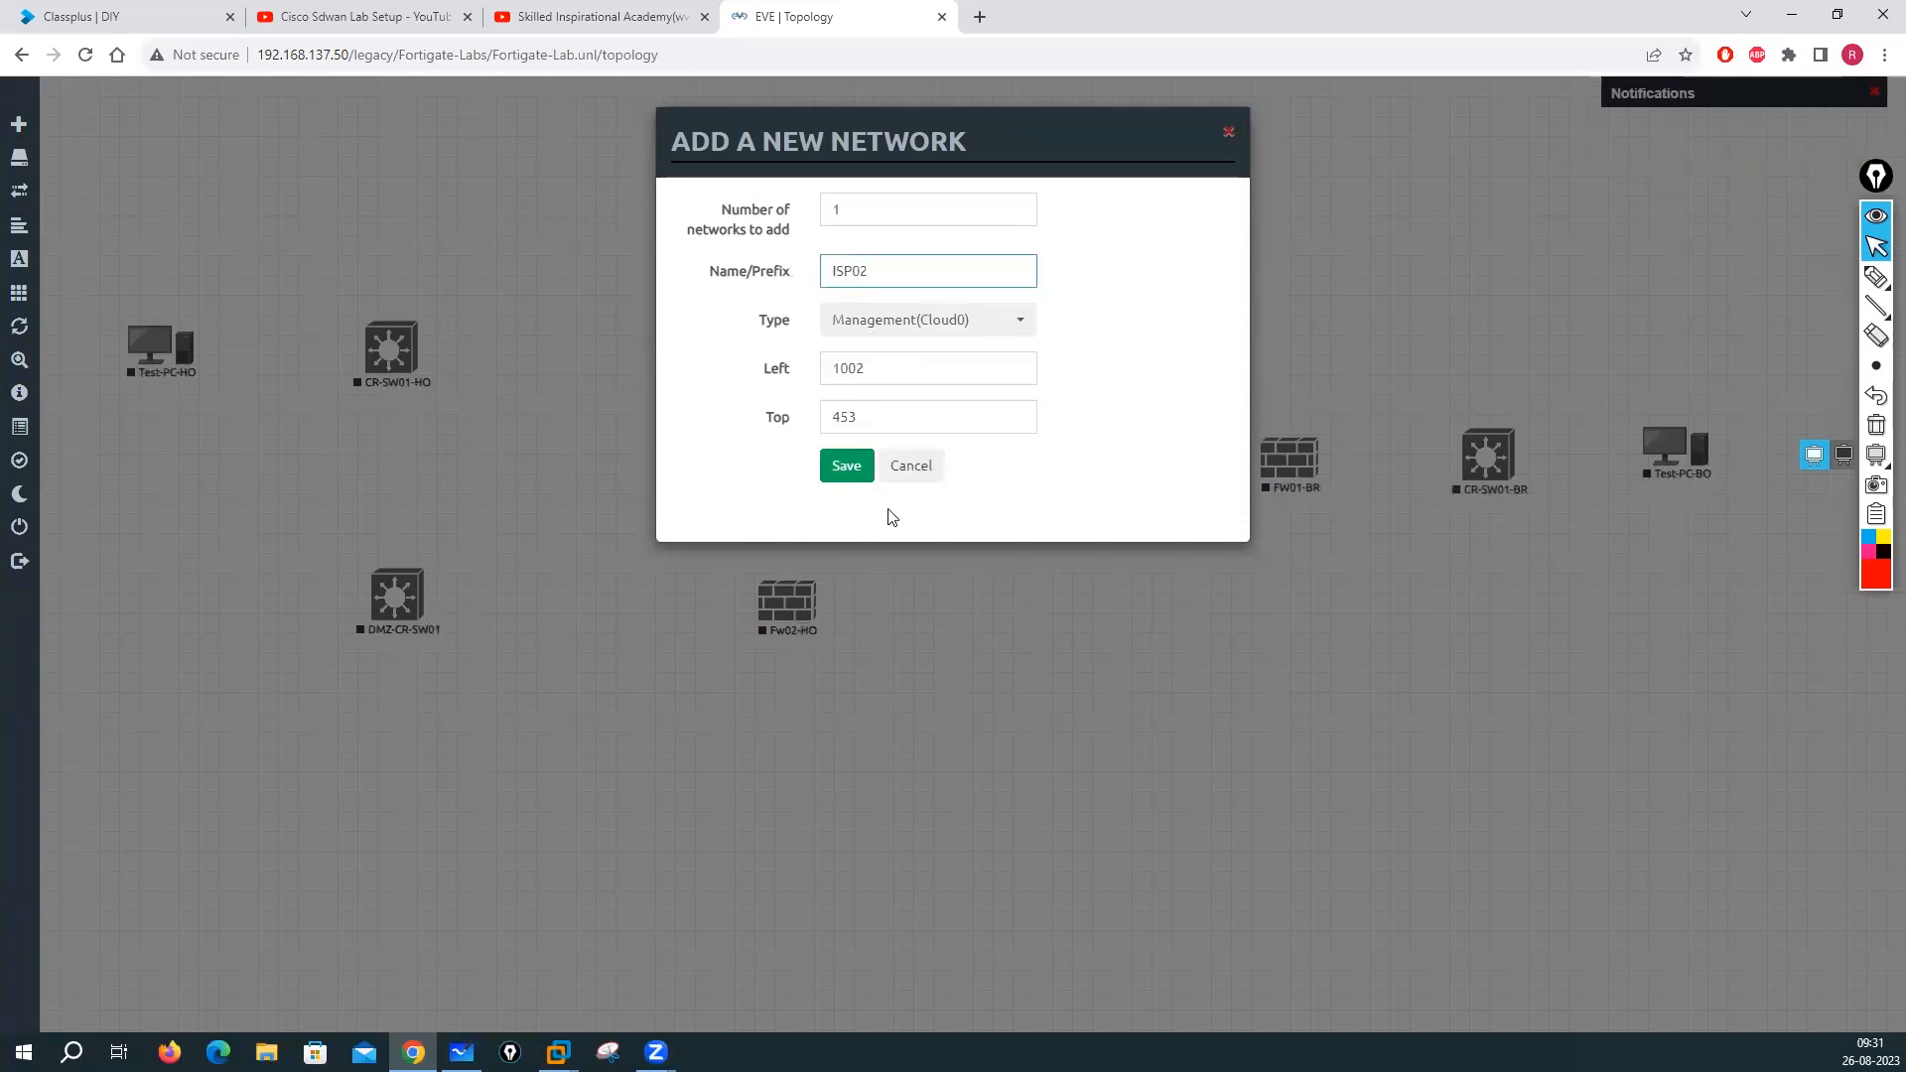
{"action": "left_click", "coordinate": [845, 465]}
Line up the ISP01 cloud with Fw01-HO and the ISP02 cloud with Fw02-HO
{"action": "left_click_drag", "start_coordinate": [1042, 551], "coordinate": [1022, 549]}
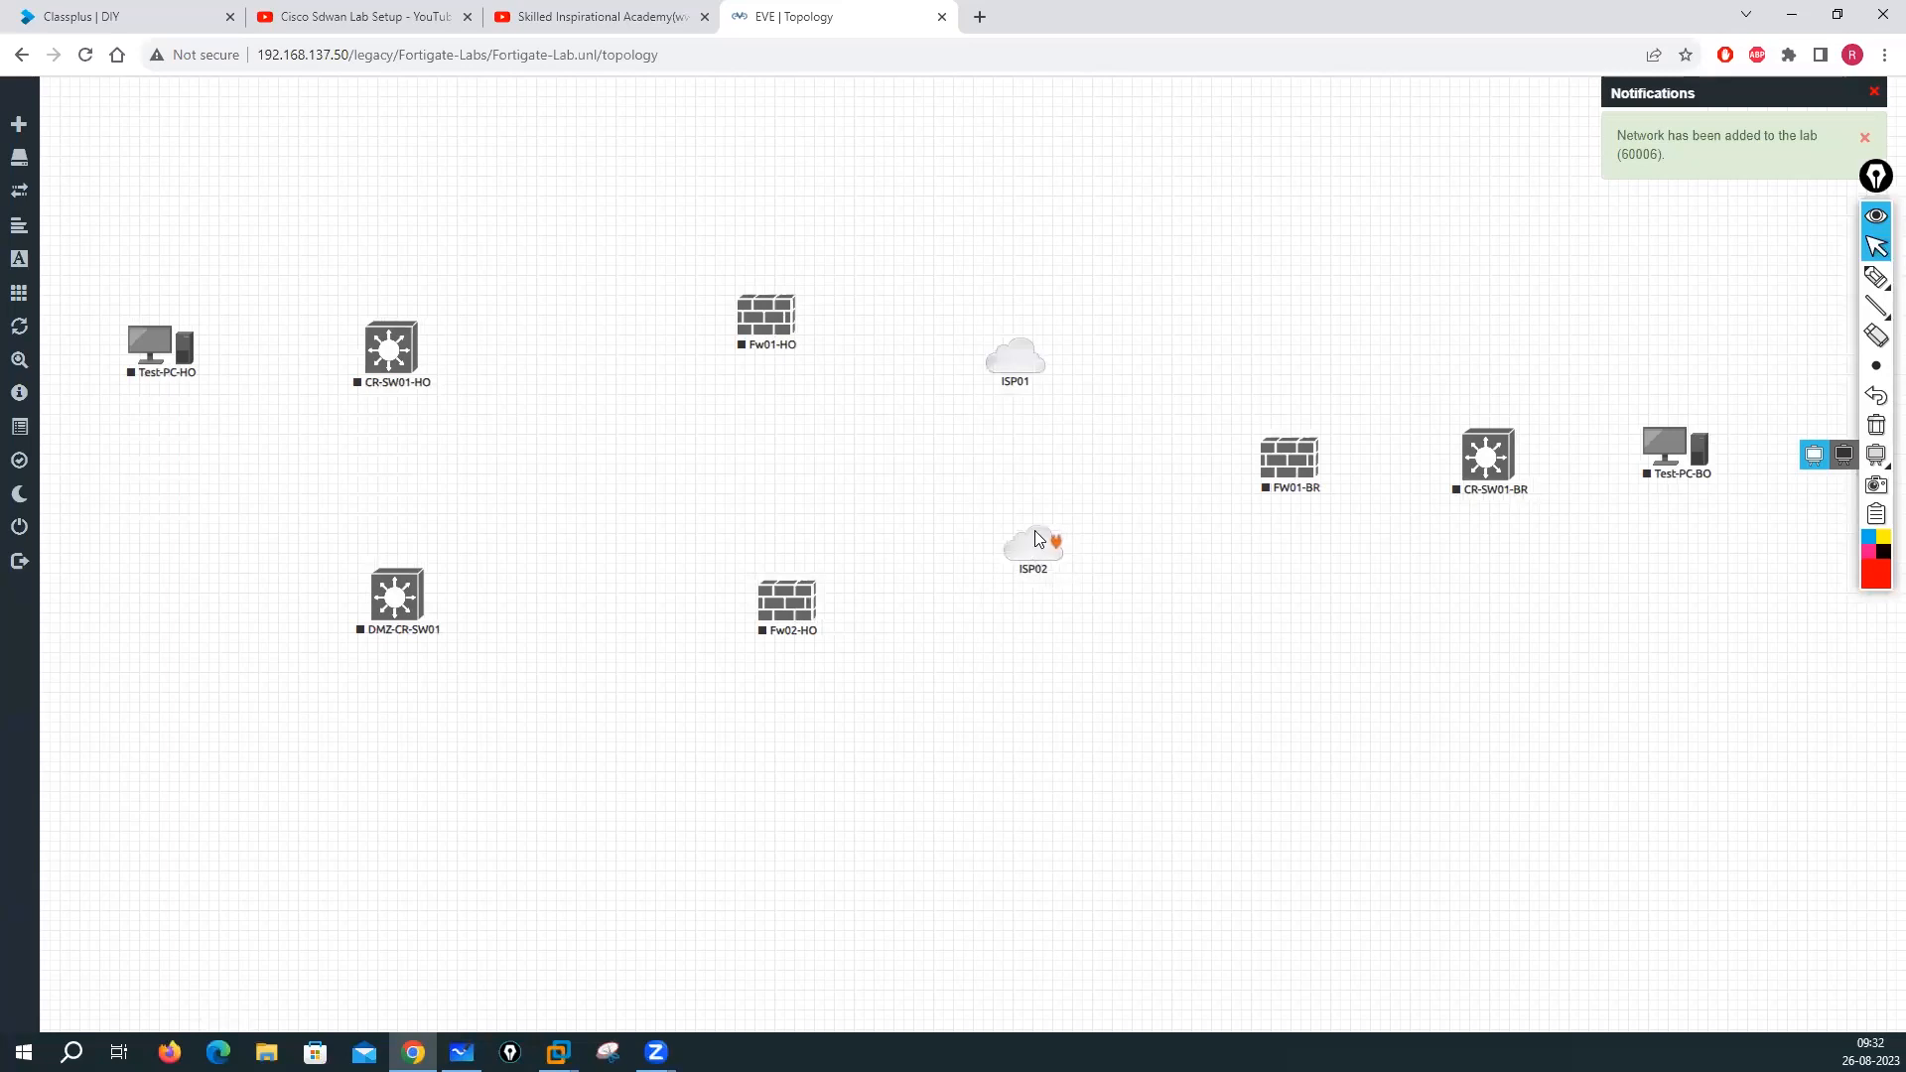
{"action": "left_click_drag", "start_coordinate": [992, 353], "coordinate": [998, 352]}
{"action": "left_click_drag", "start_coordinate": [1042, 556], "coordinate": [1066, 601]}
{"action": "left_click_drag", "start_coordinate": [1025, 353], "coordinate": [1036, 303]}
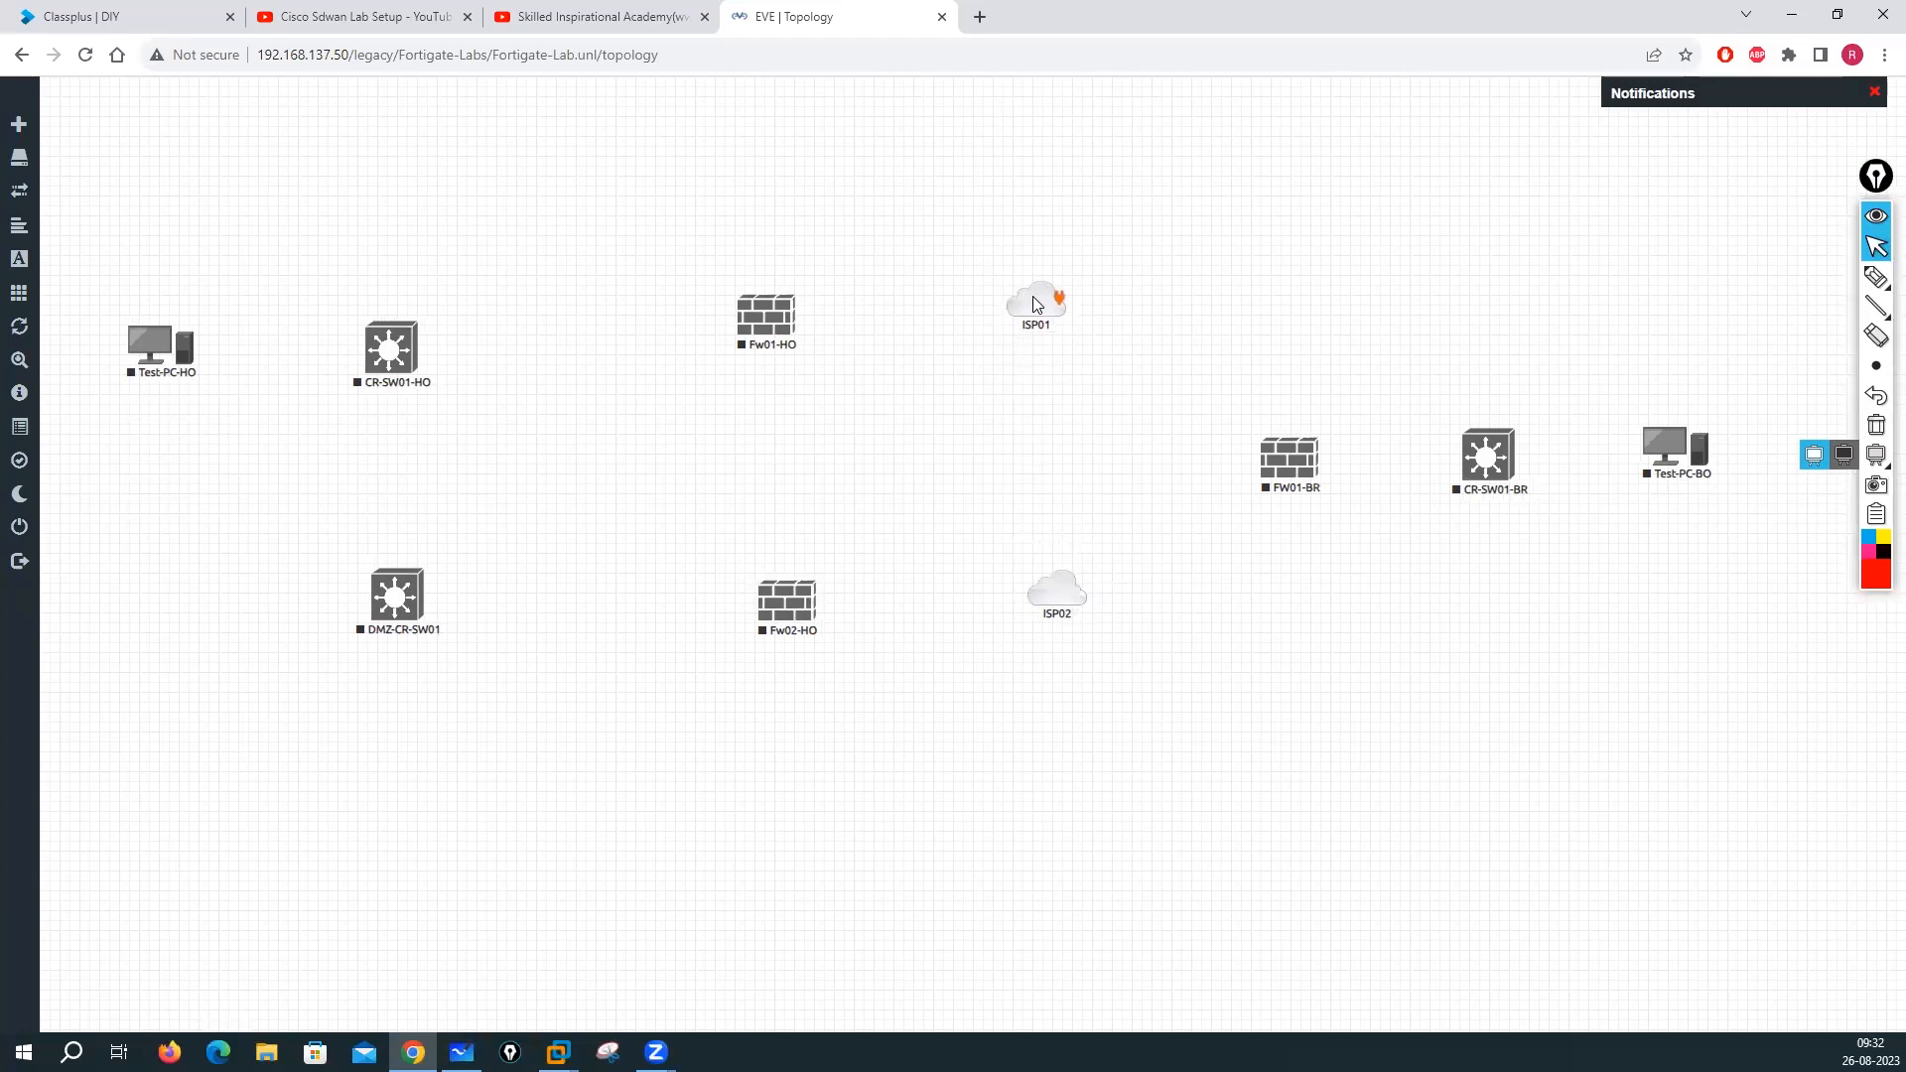
Edit Fw01-HO to have 8 Ethernet interfaces and 2048 MB of RAM, and save the node
{"action": "right_click", "coordinate": [764, 320]}
{"action": "left_click", "coordinate": [817, 545]}
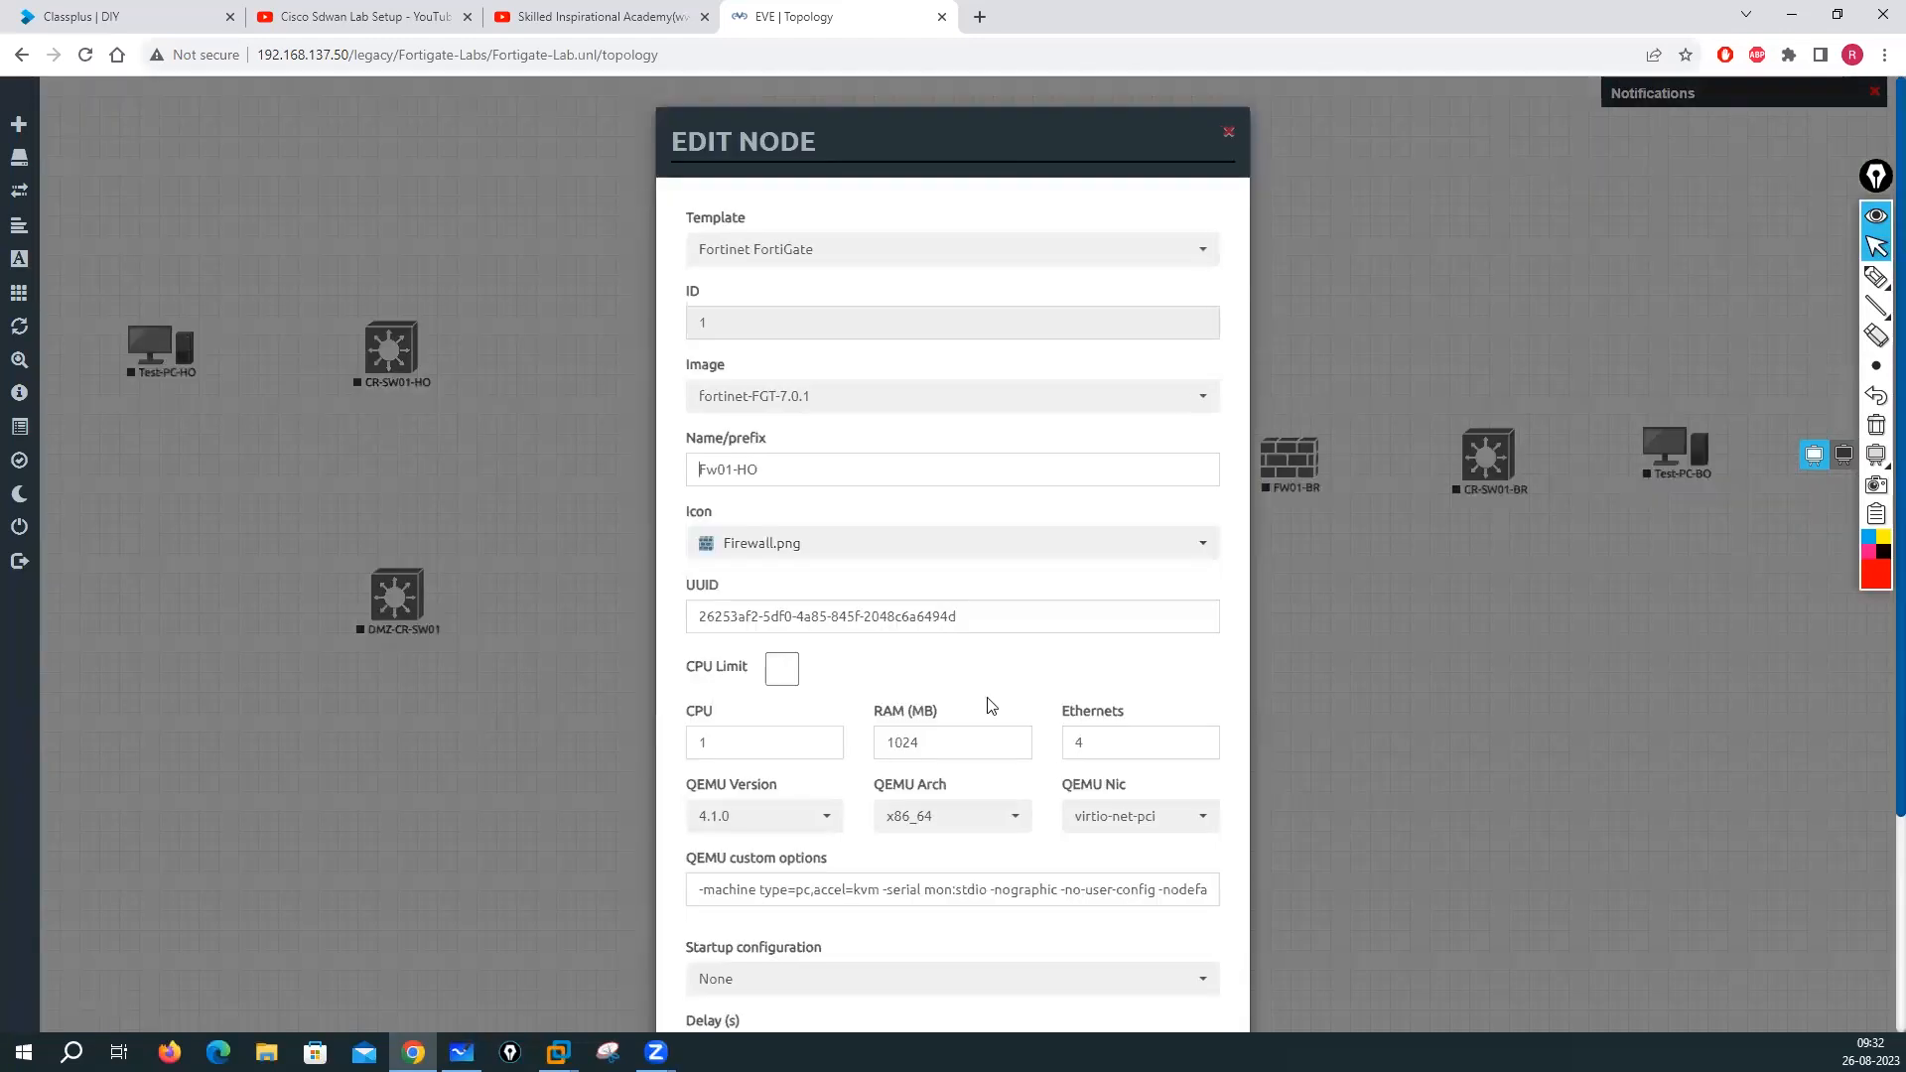
{"action": "double_click", "coordinate": [1074, 744]}
{"action": "left_click", "coordinate": [933, 729]}
{"action": "key", "text": "ctrl+a"}
{"action": "type", "text": "204"}
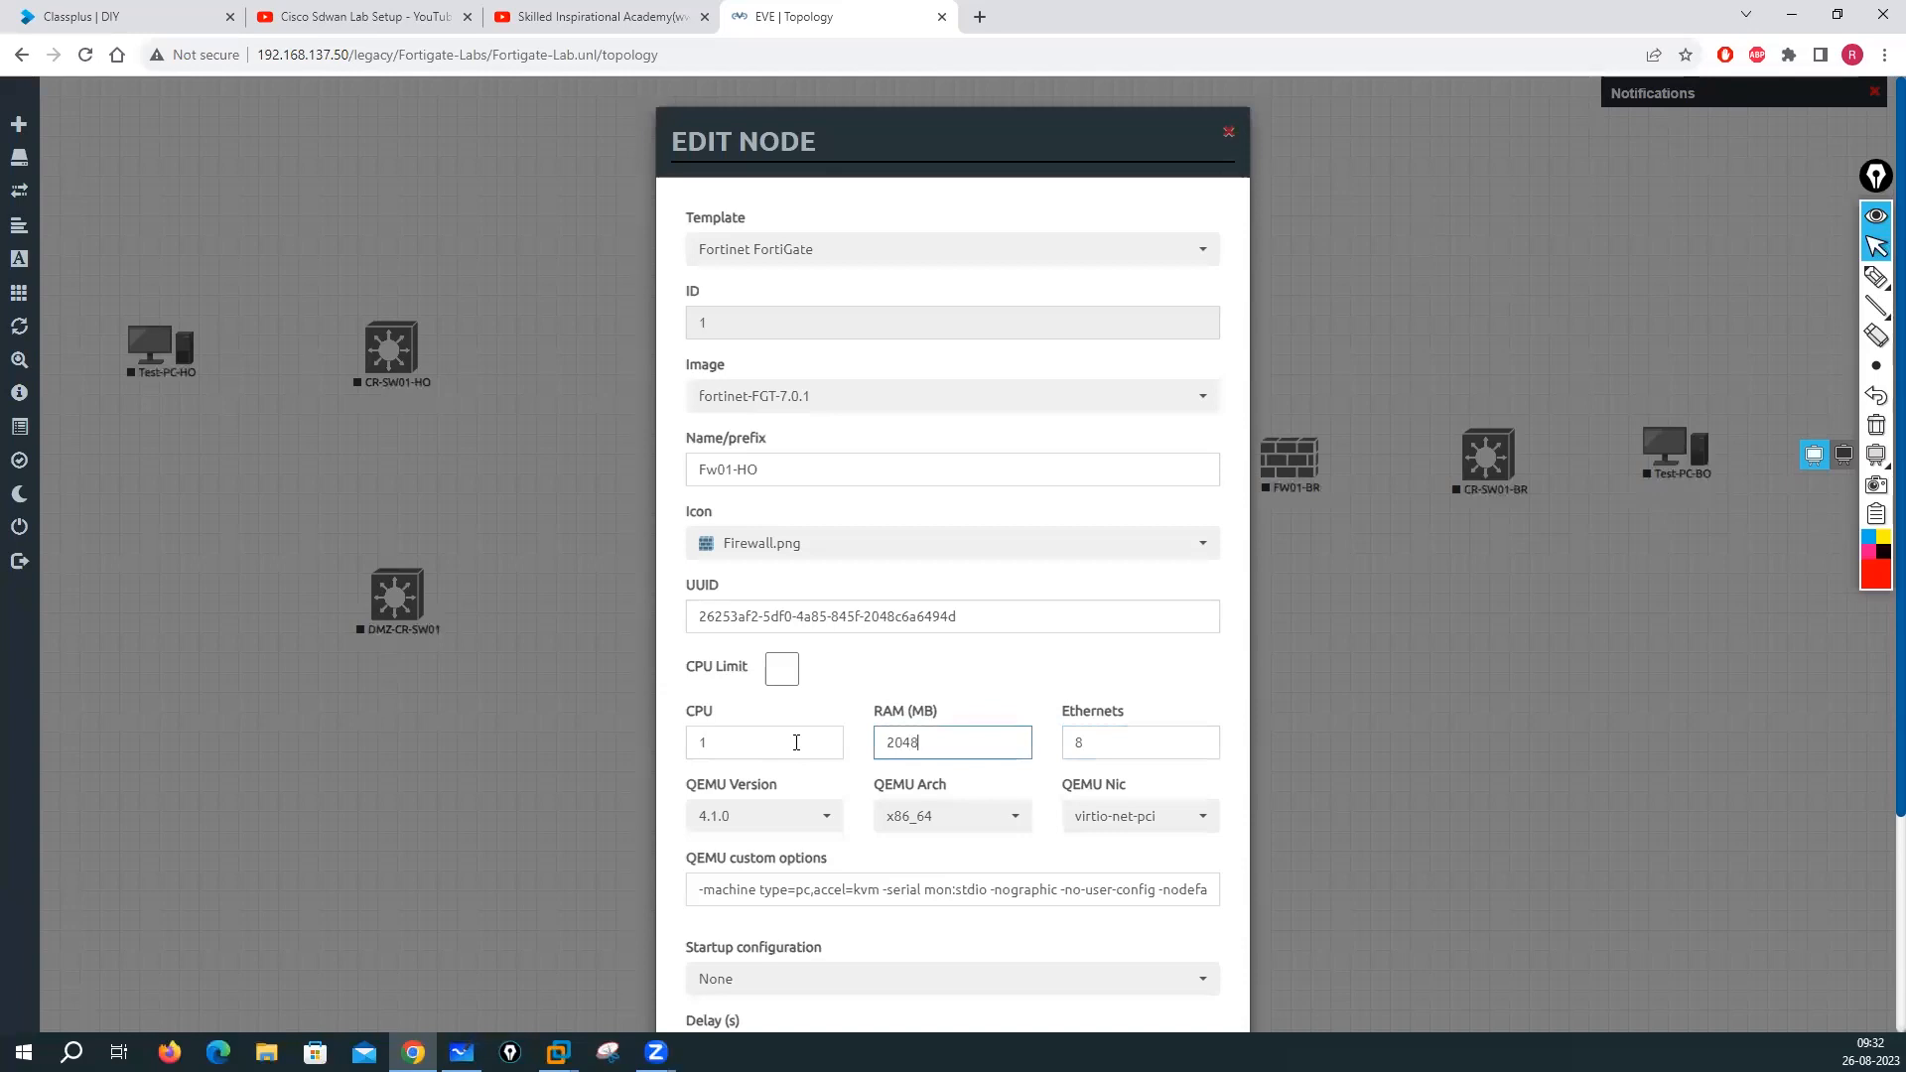
{"action": "scroll", "coordinate": [729, 839], "scroll_direction": "down", "scroll_amount": 3}
{"action": "left_click", "coordinate": [852, 975]}
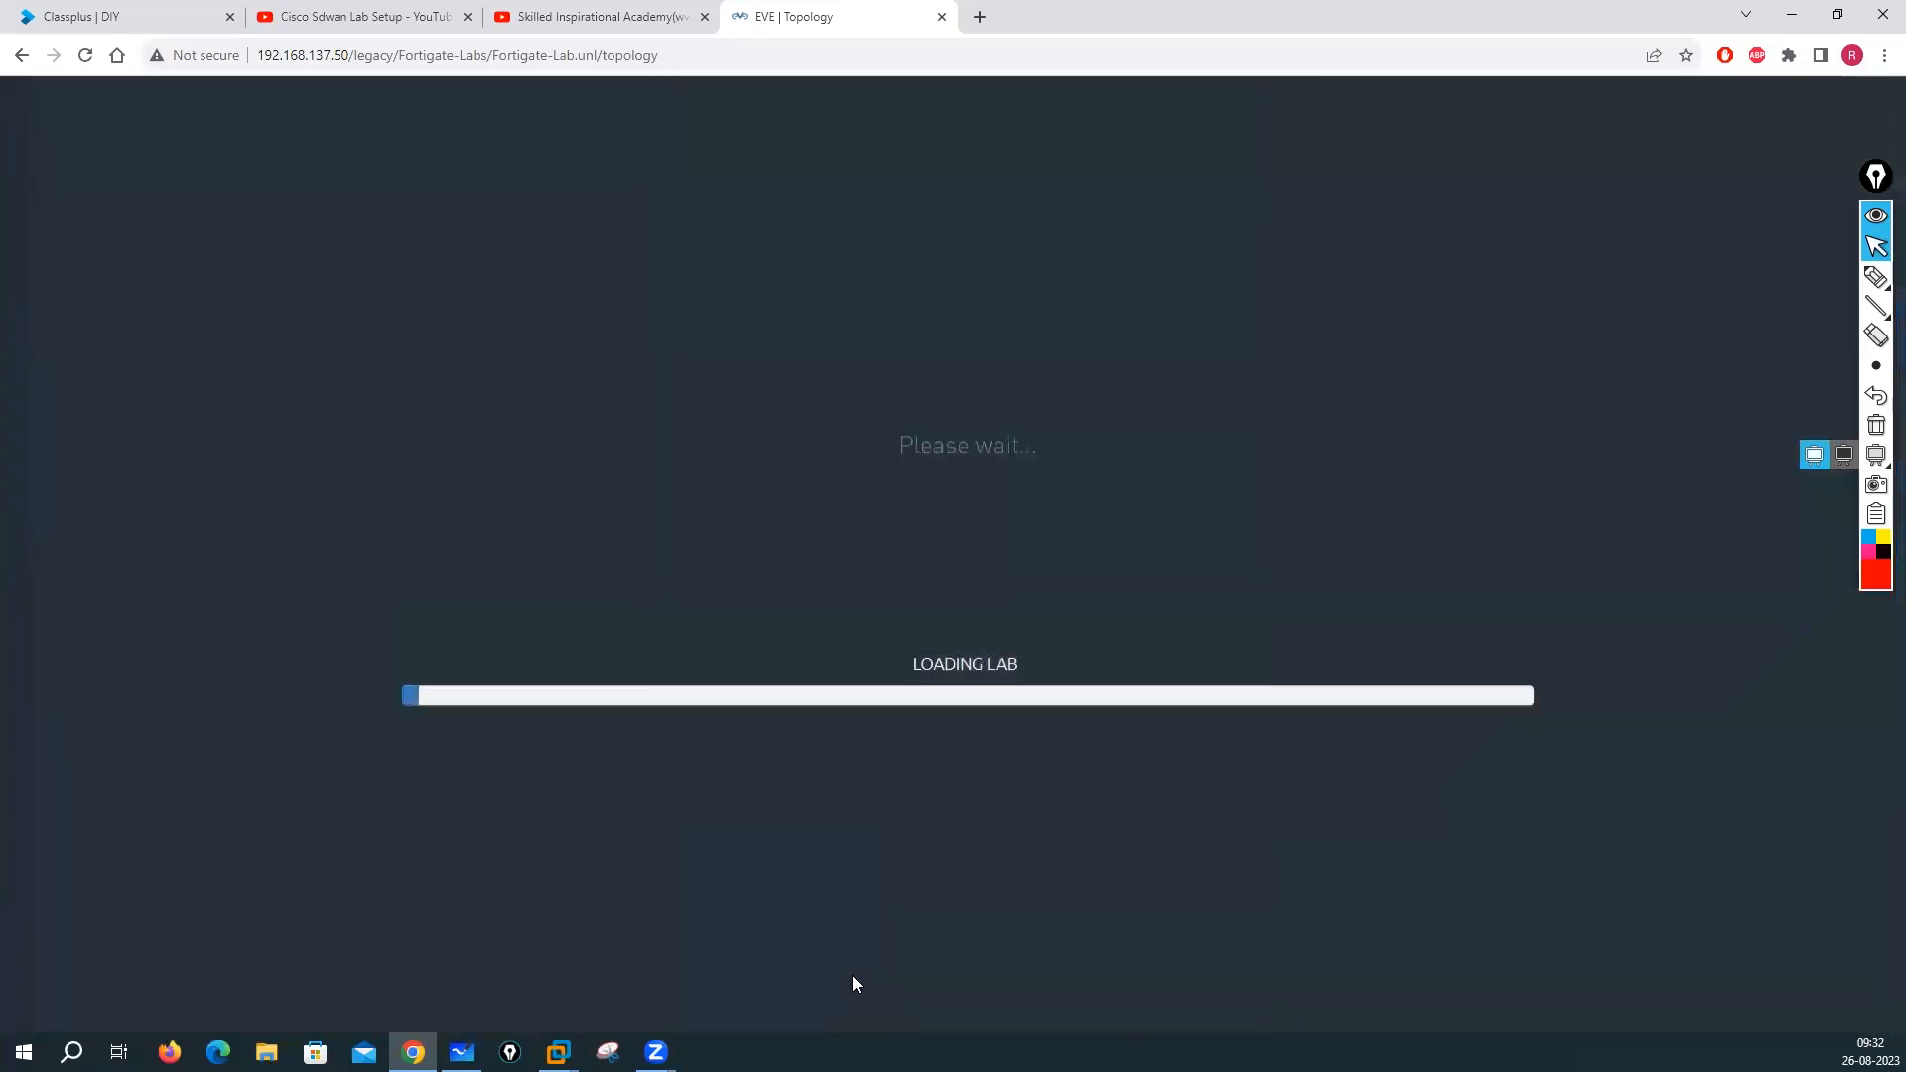
Give Fw02-HO 8 Ethernet interfaces and 2048 MB of RAM, and save the node
{"action": "right_click", "coordinate": [795, 625]}
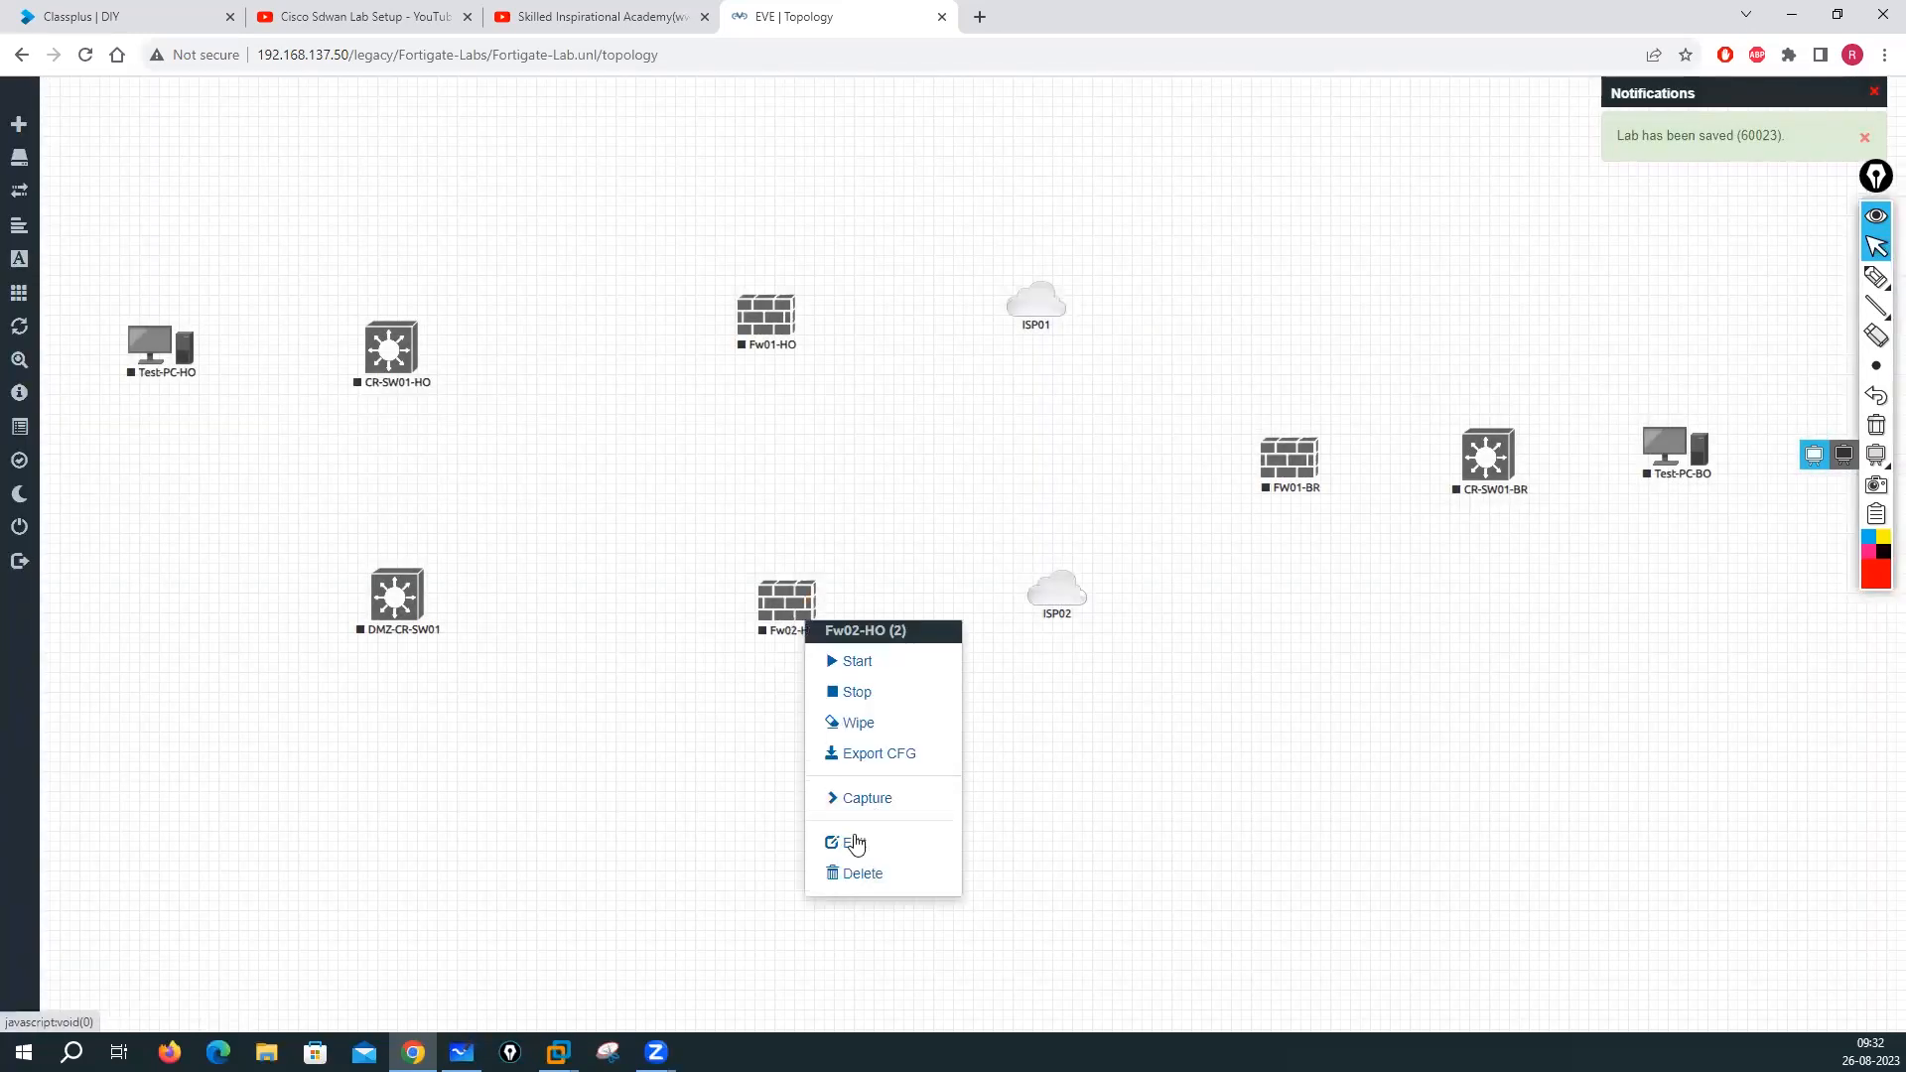
{"action": "left_click", "coordinate": [853, 842]}
{"action": "double_click", "coordinate": [1067, 743]}
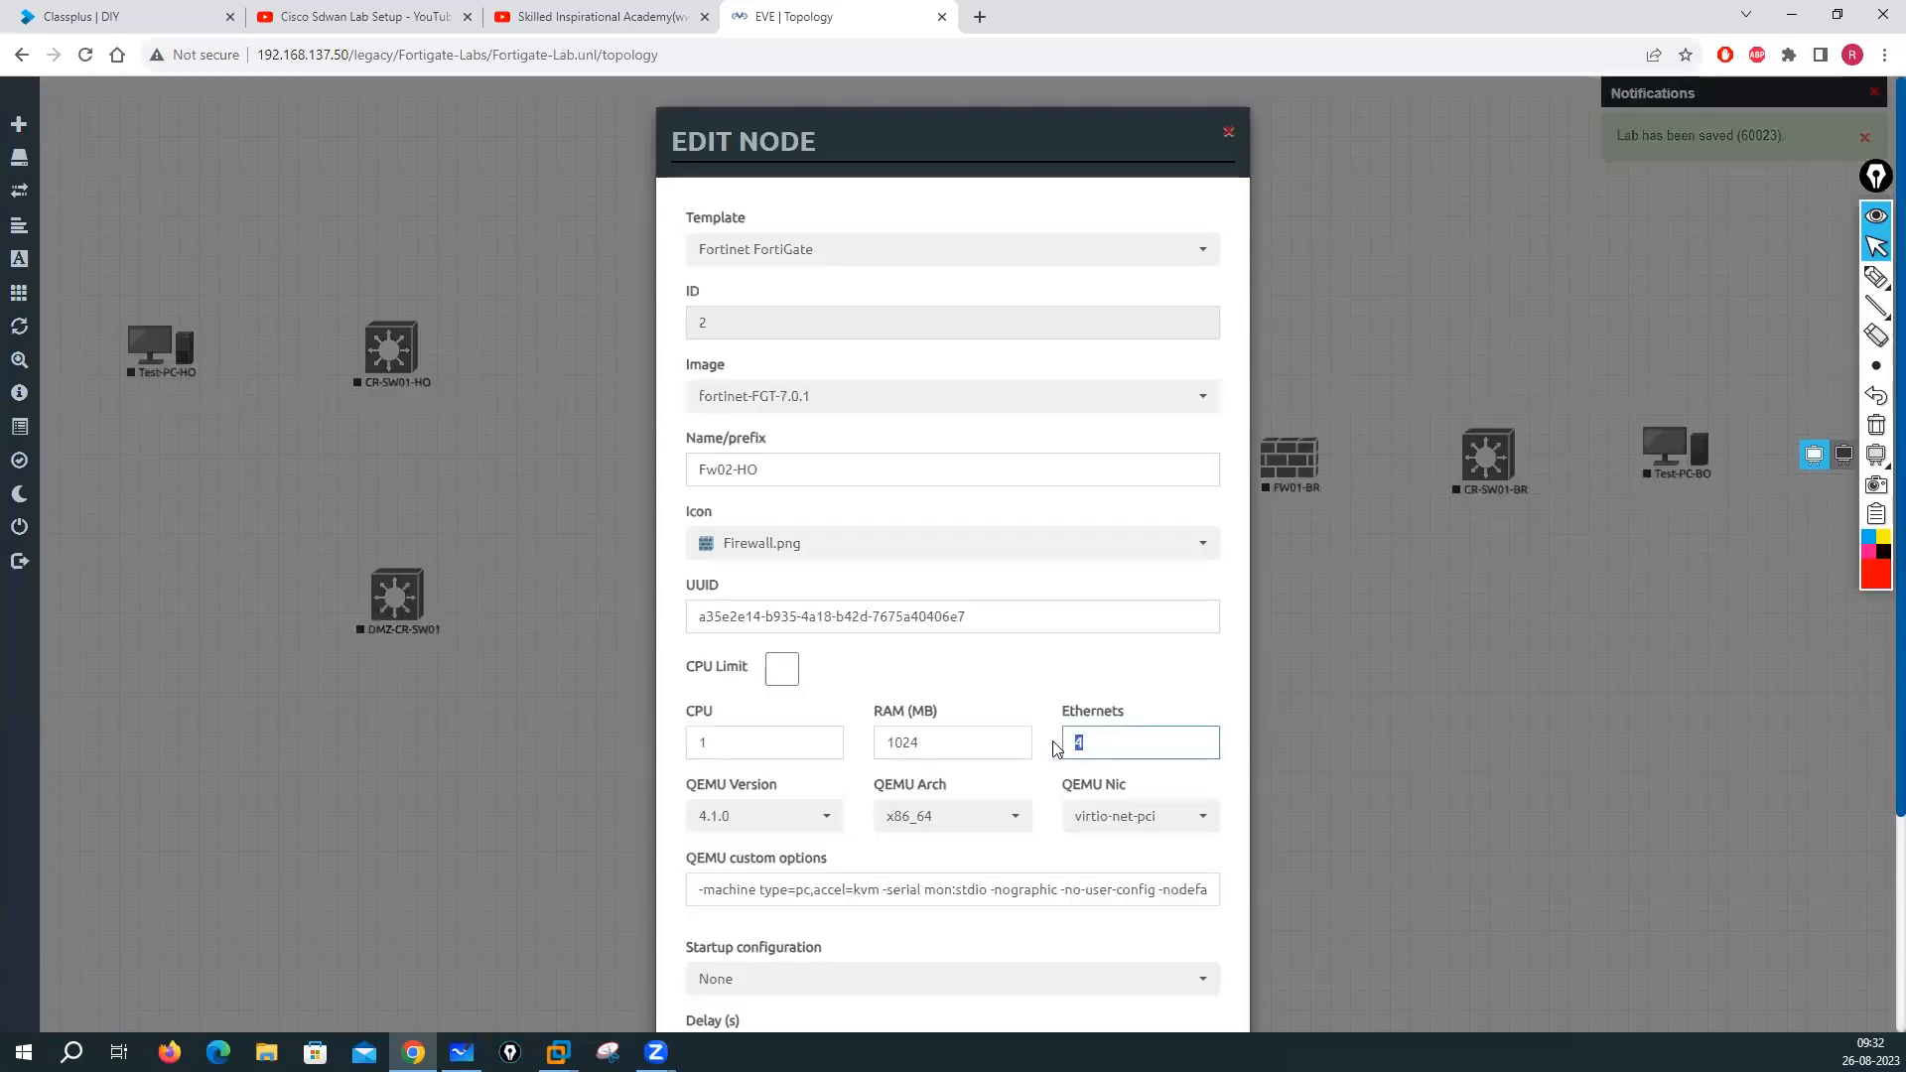
{"action": "double_click", "coordinate": [899, 746]}
{"action": "type", "text": "2048"}
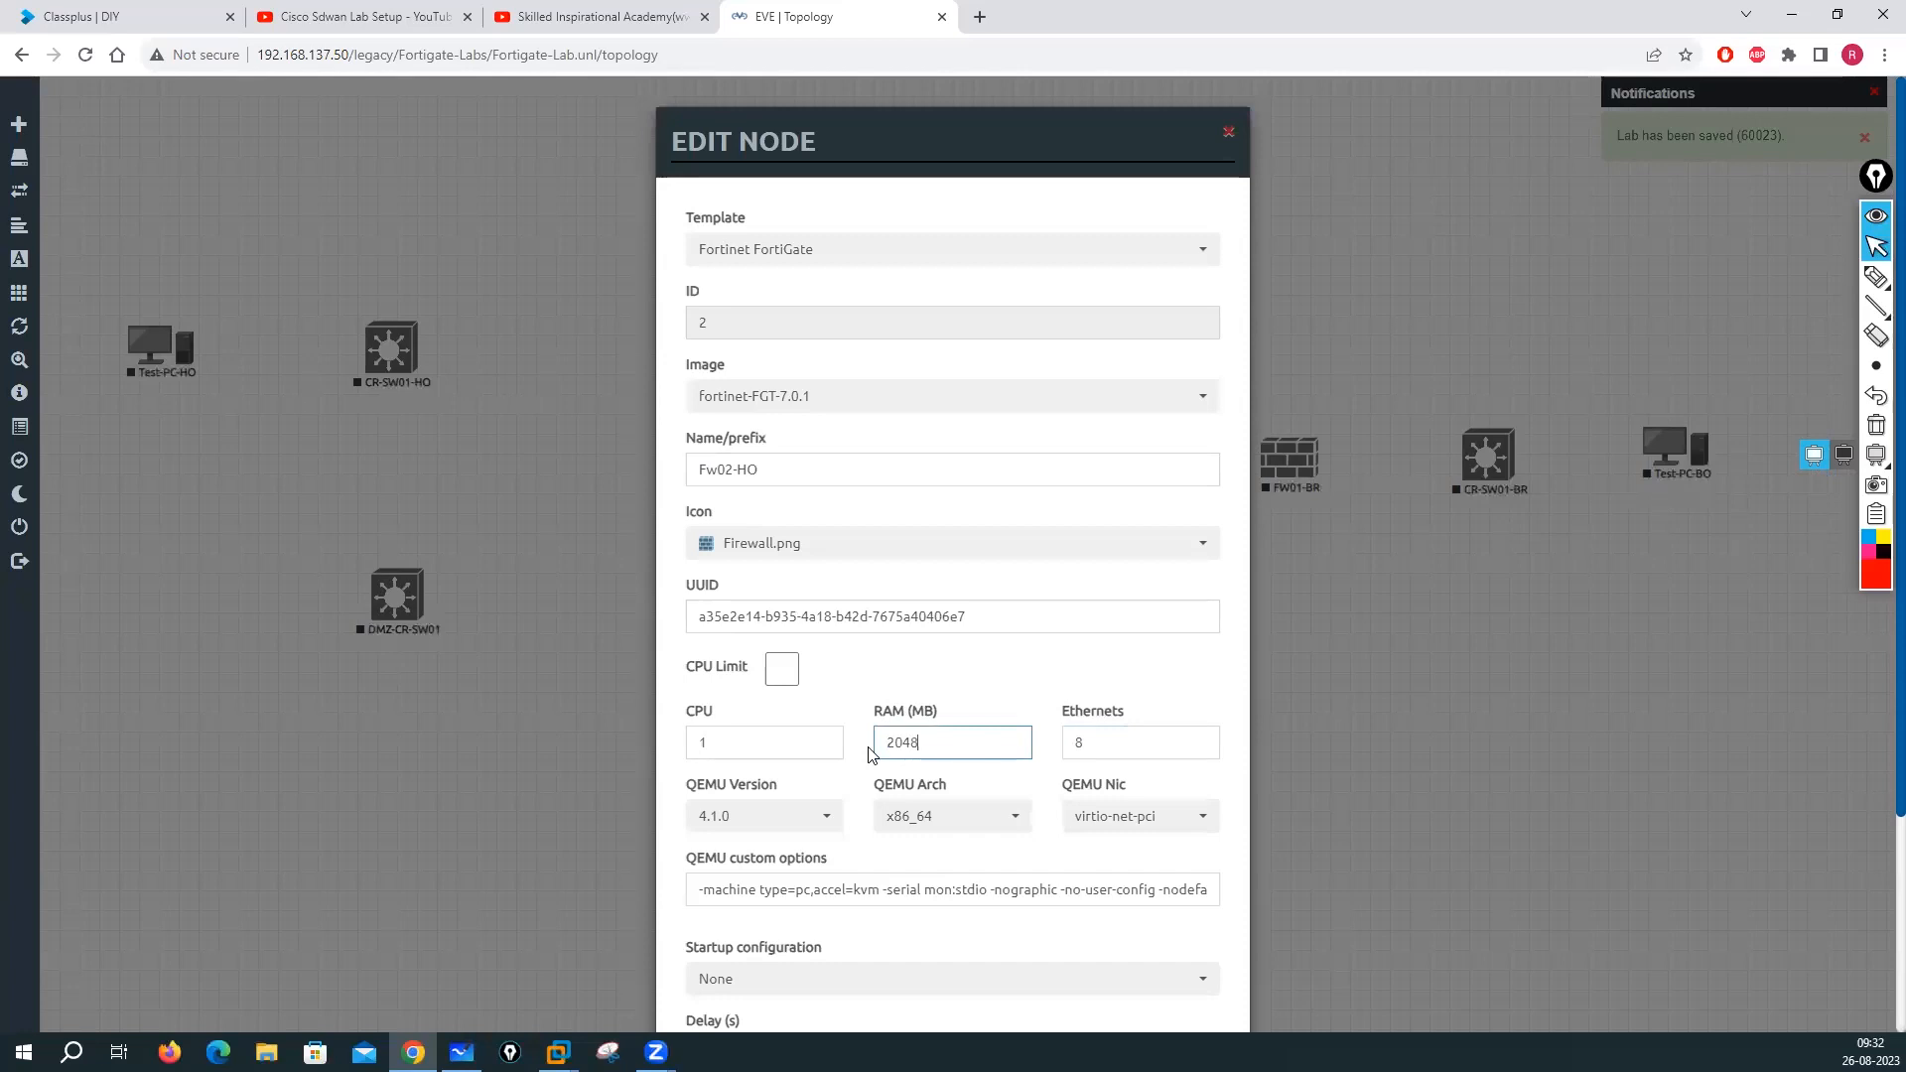
{"action": "scroll", "coordinate": [860, 841], "scroll_direction": "down", "scroll_amount": 3}
{"action": "left_click", "coordinate": [851, 971]}
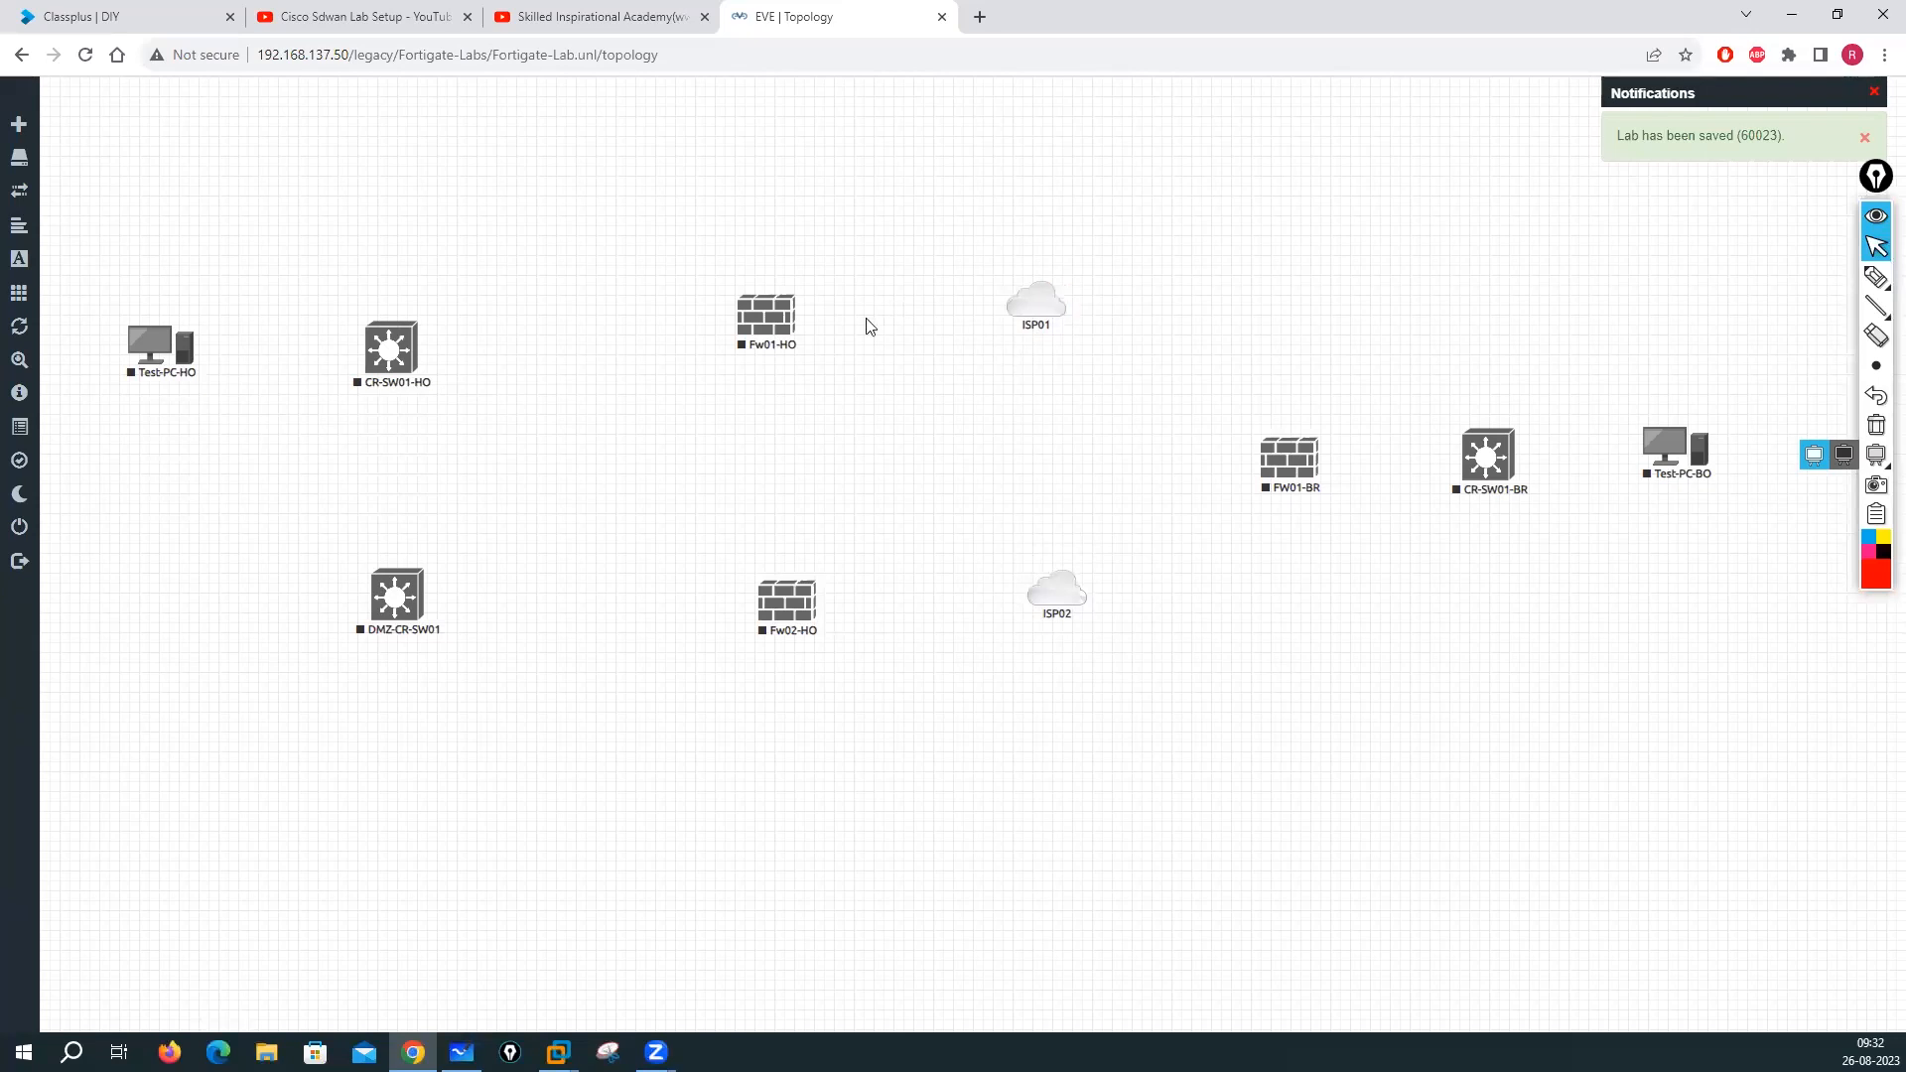
Connect port1 of Fw01-HO to the ISP01 cloud
{"action": "left_click_drag", "start_coordinate": [787, 304], "coordinate": [1034, 308]}
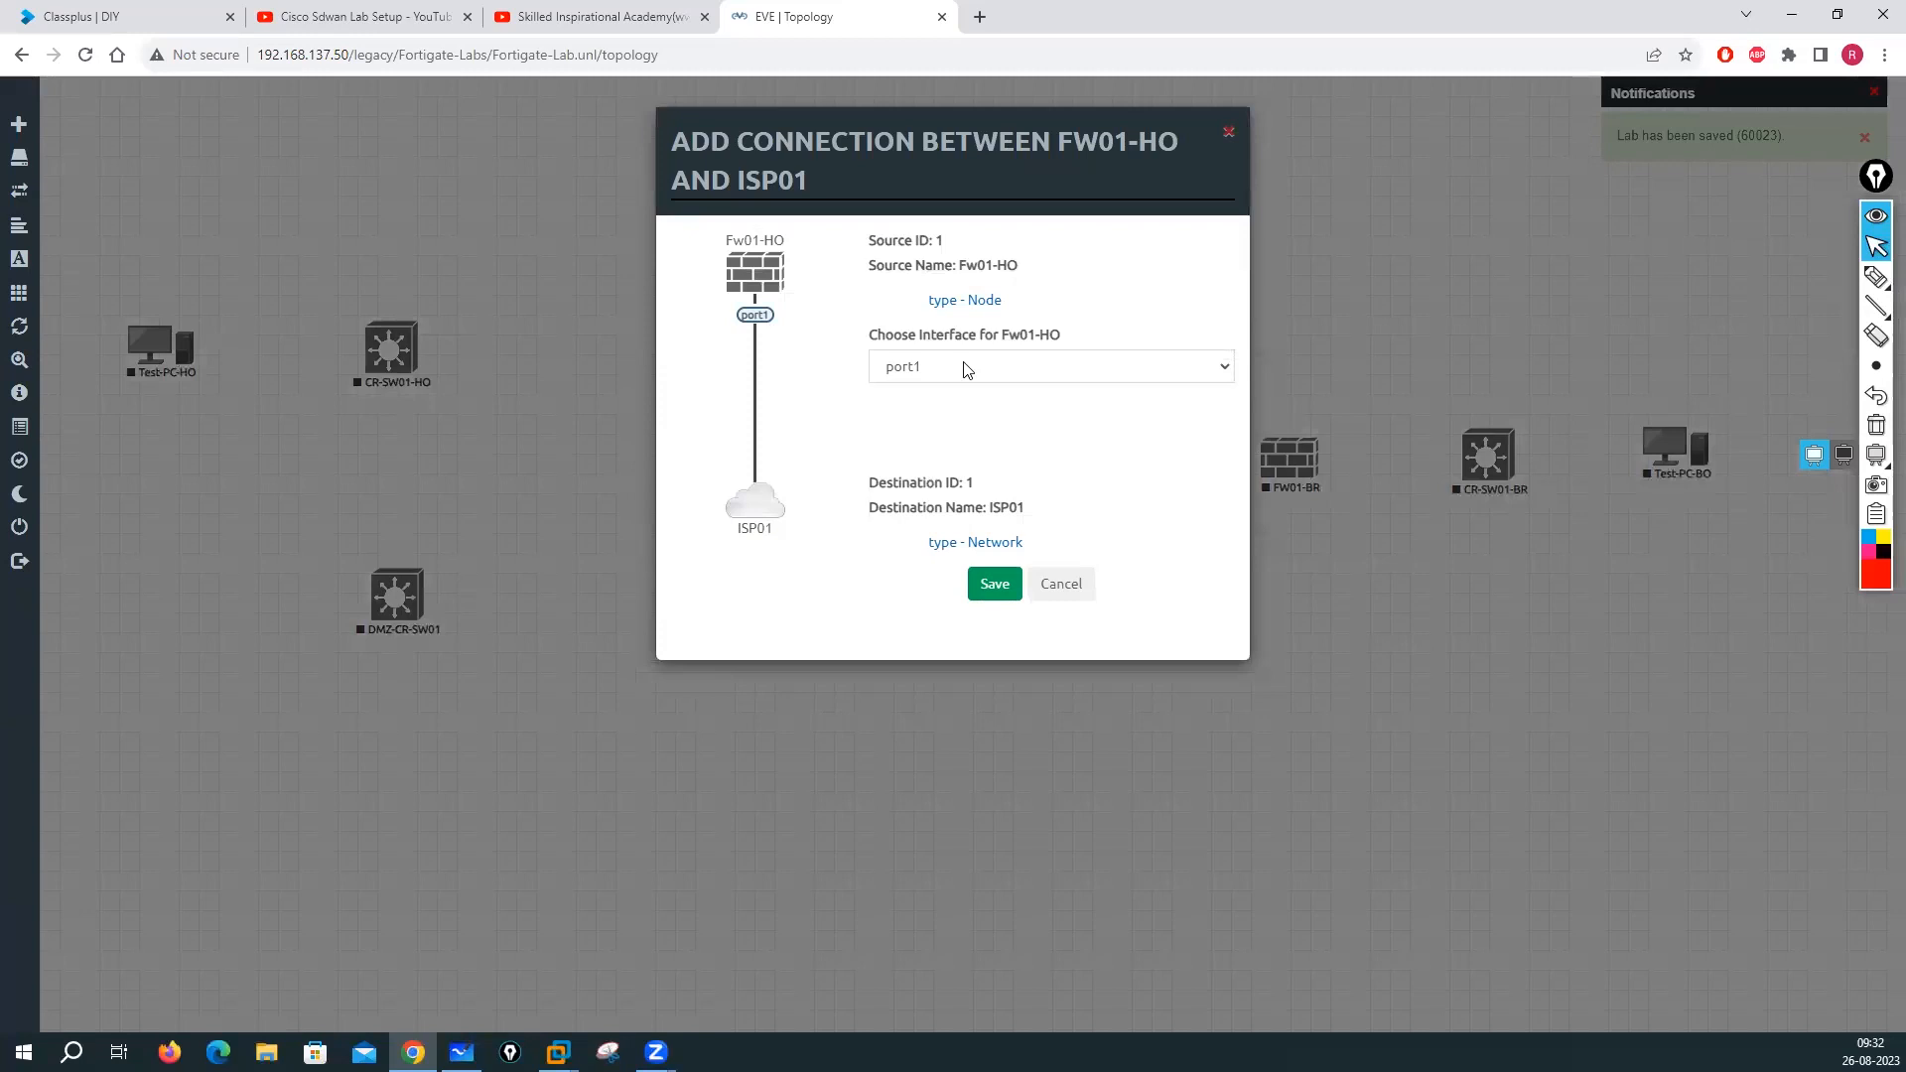
{"action": "left_click", "coordinate": [966, 369]}
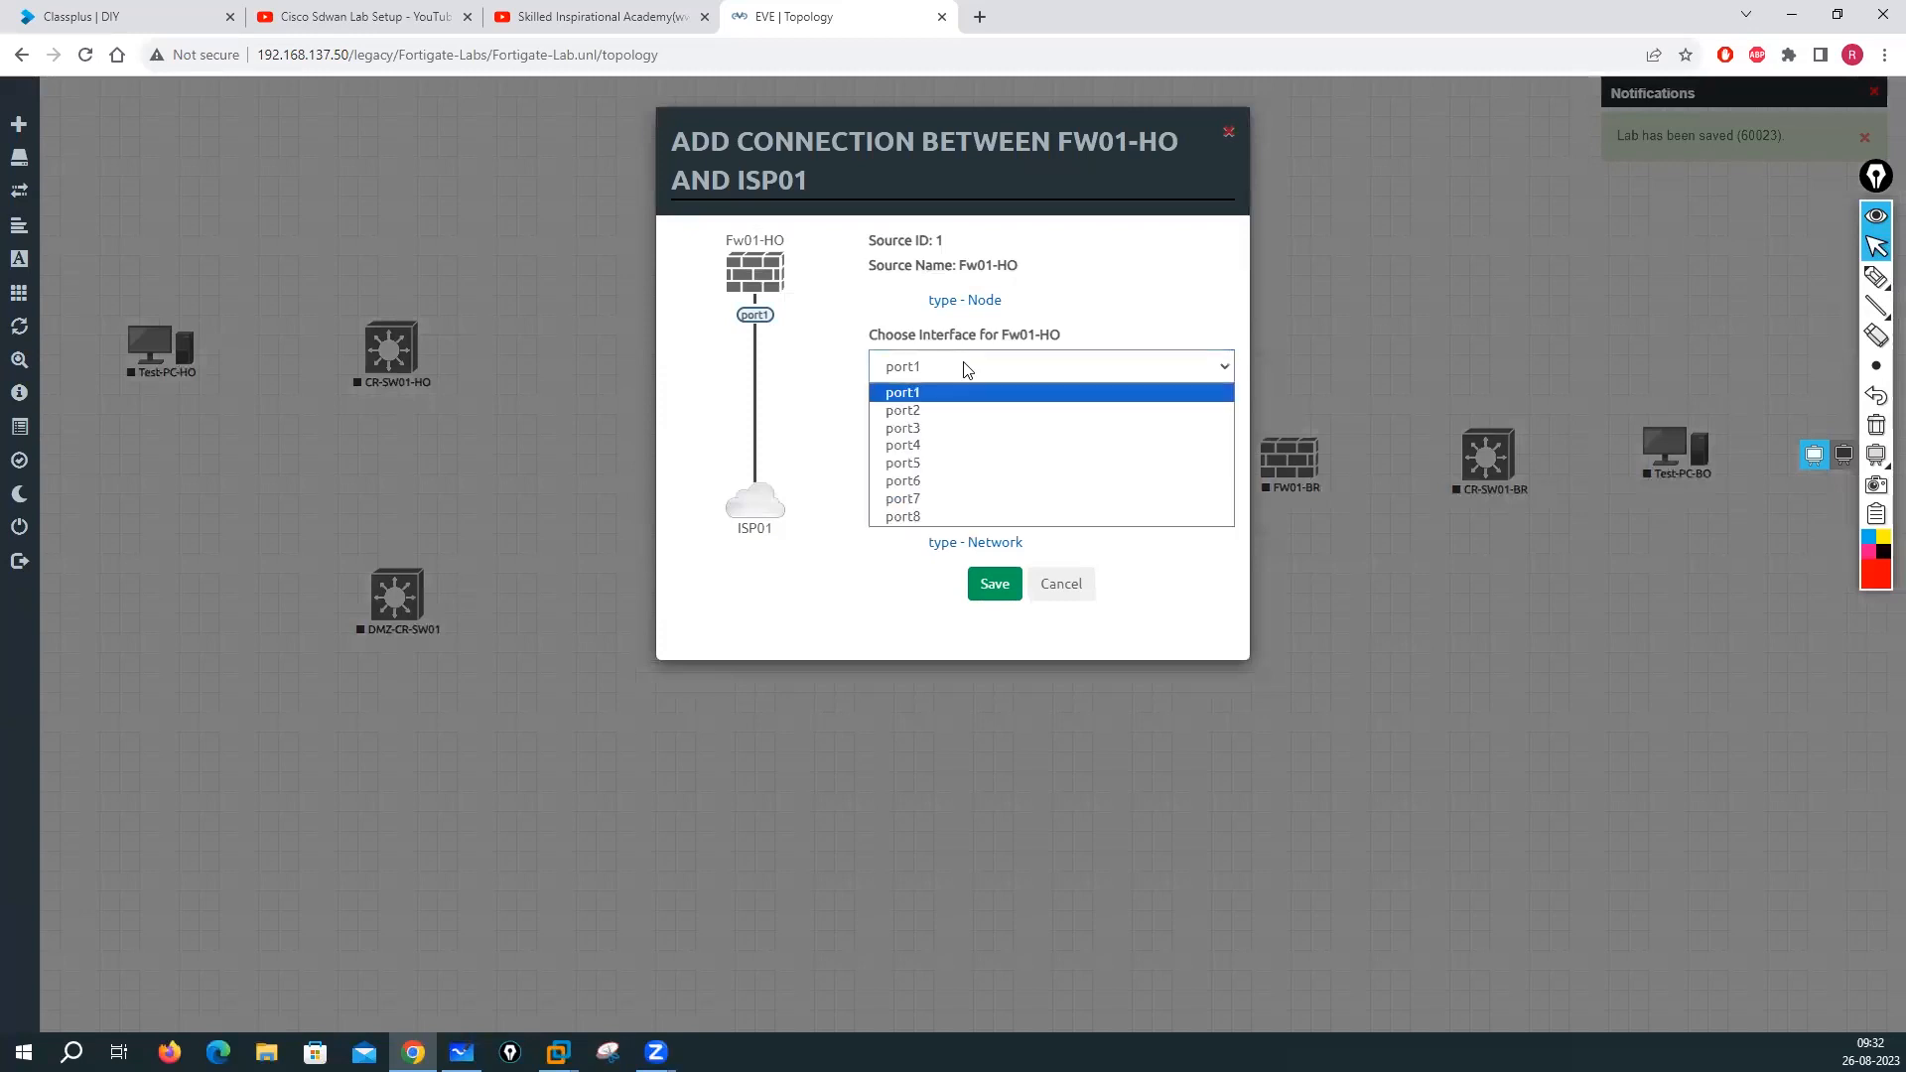
{"action": "left_click", "coordinate": [905, 395]}
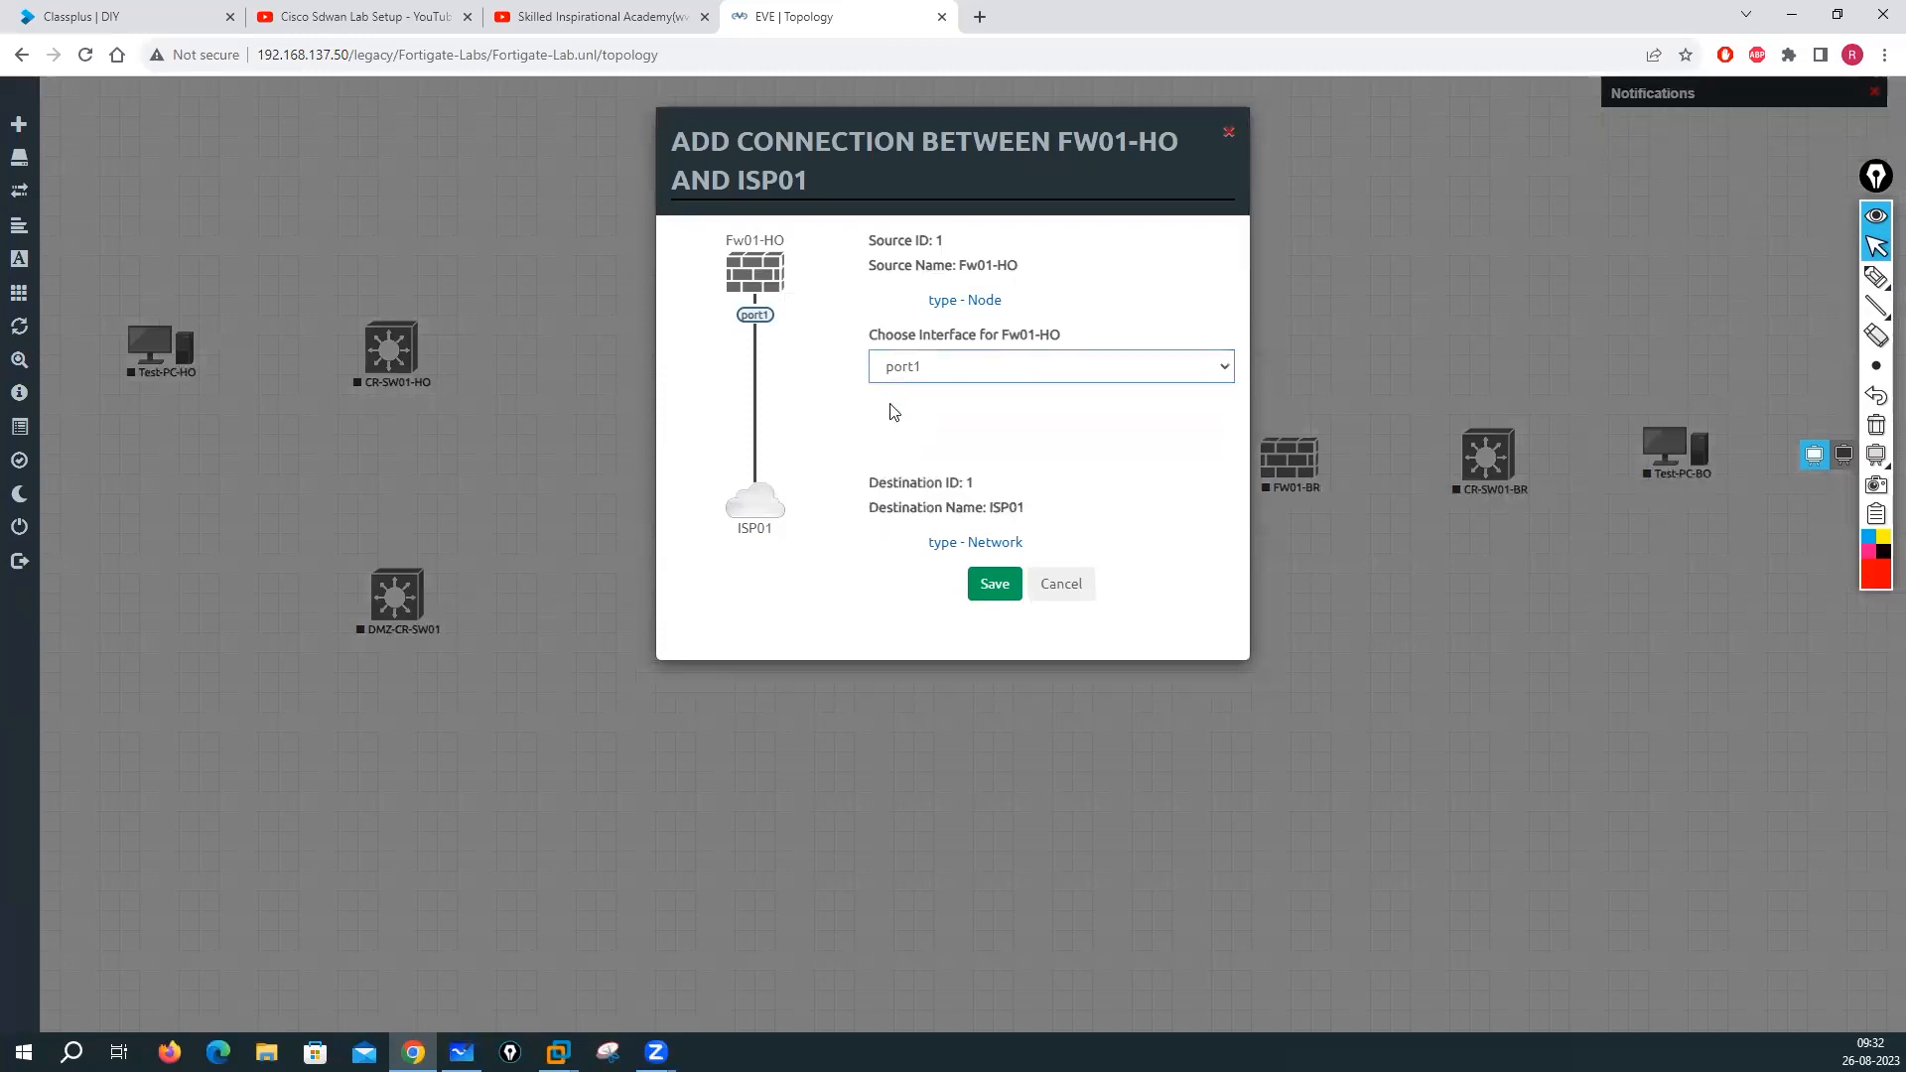
{"action": "left_click", "coordinate": [993, 584]}
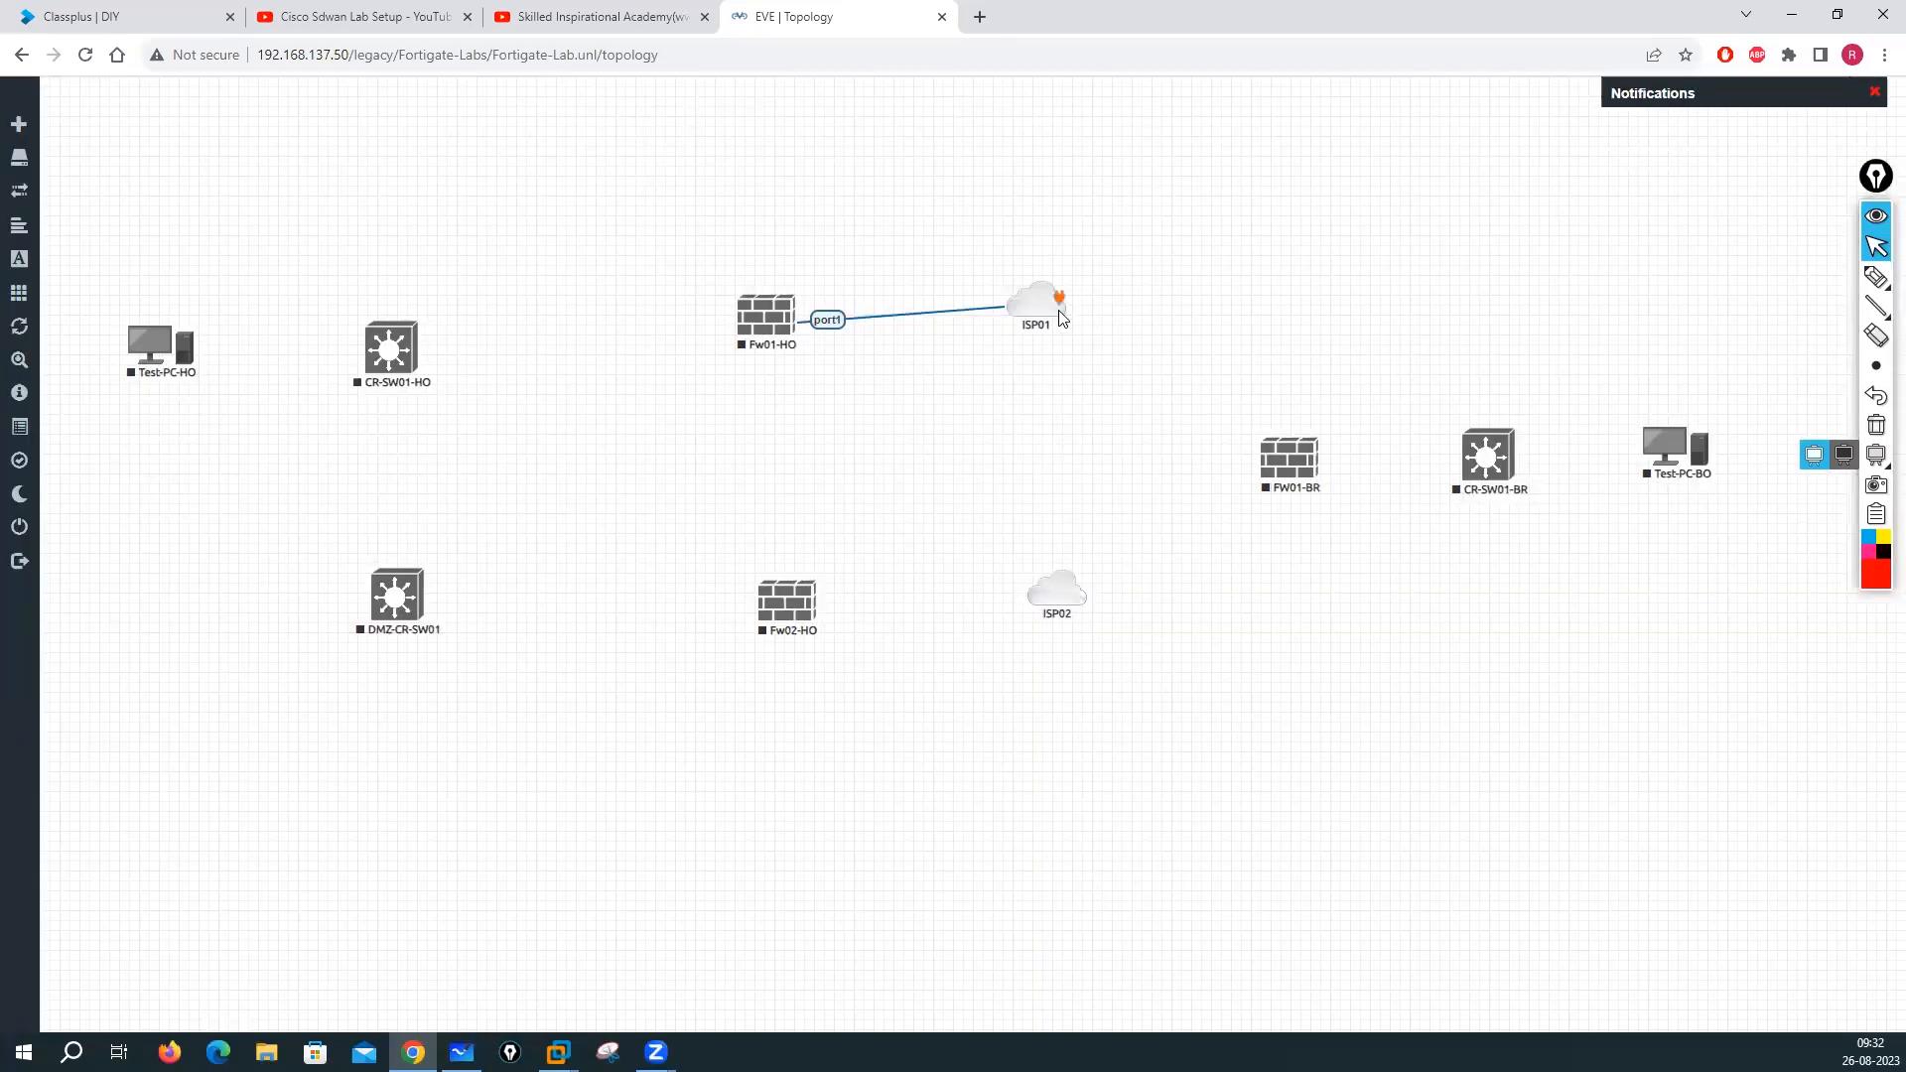
{"action": "left_click_drag", "start_coordinate": [805, 612], "coordinate": [1055, 605]}
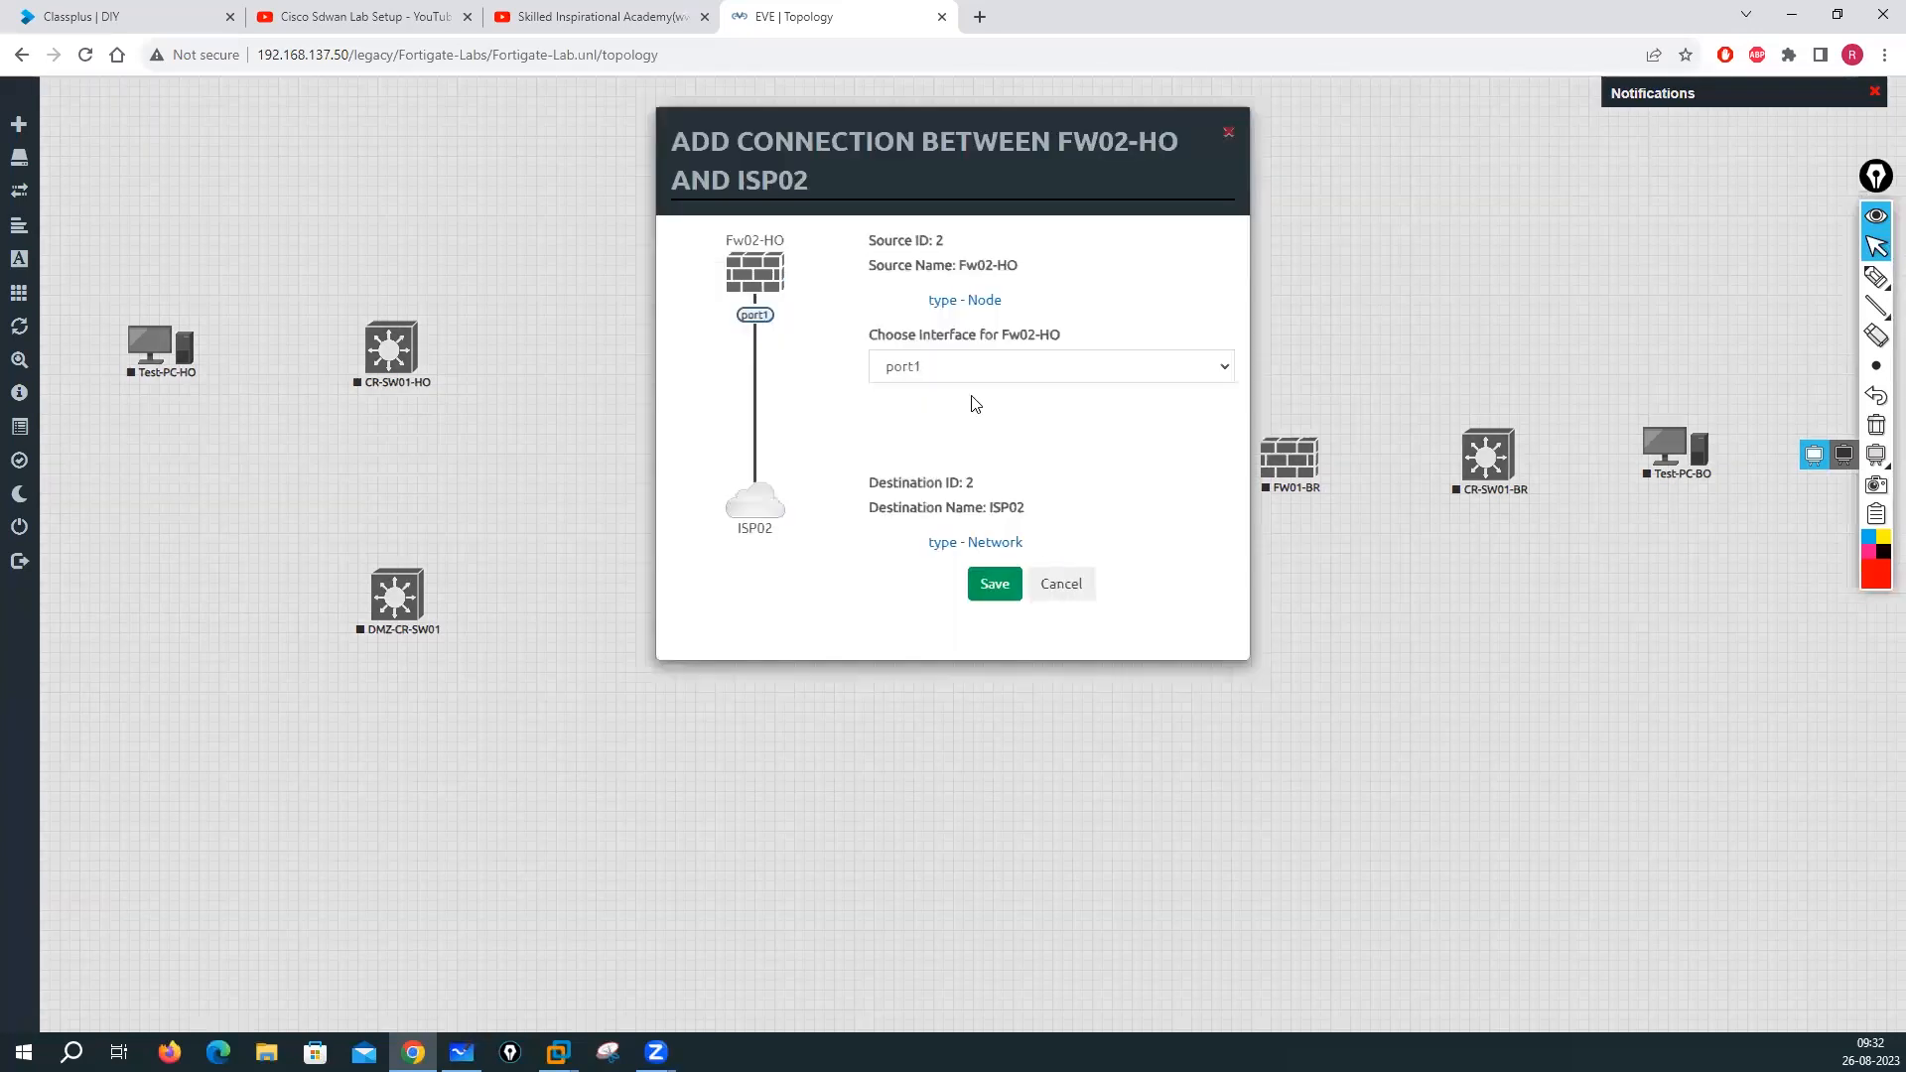
{"action": "left_click", "coordinate": [957, 374]}
{"action": "left_click", "coordinate": [945, 393]}
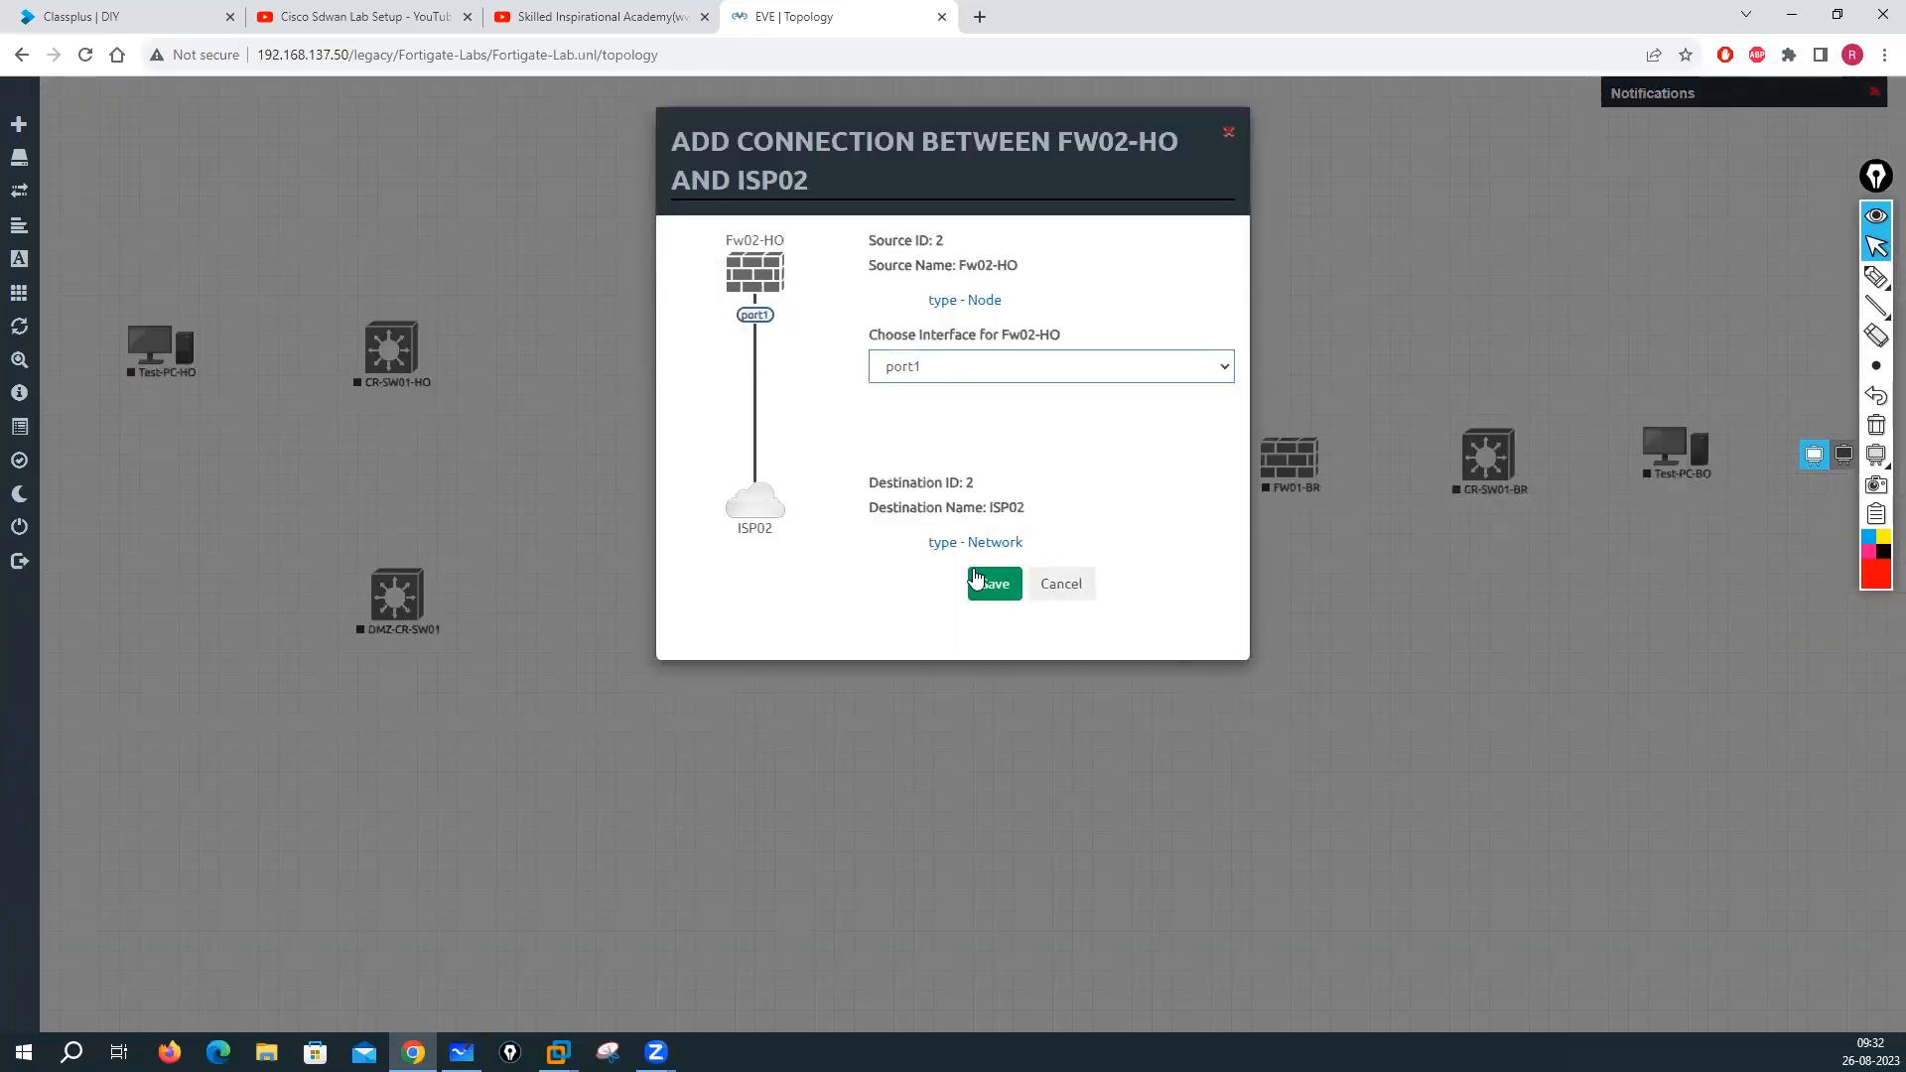
{"action": "left_click", "coordinate": [1082, 585]}
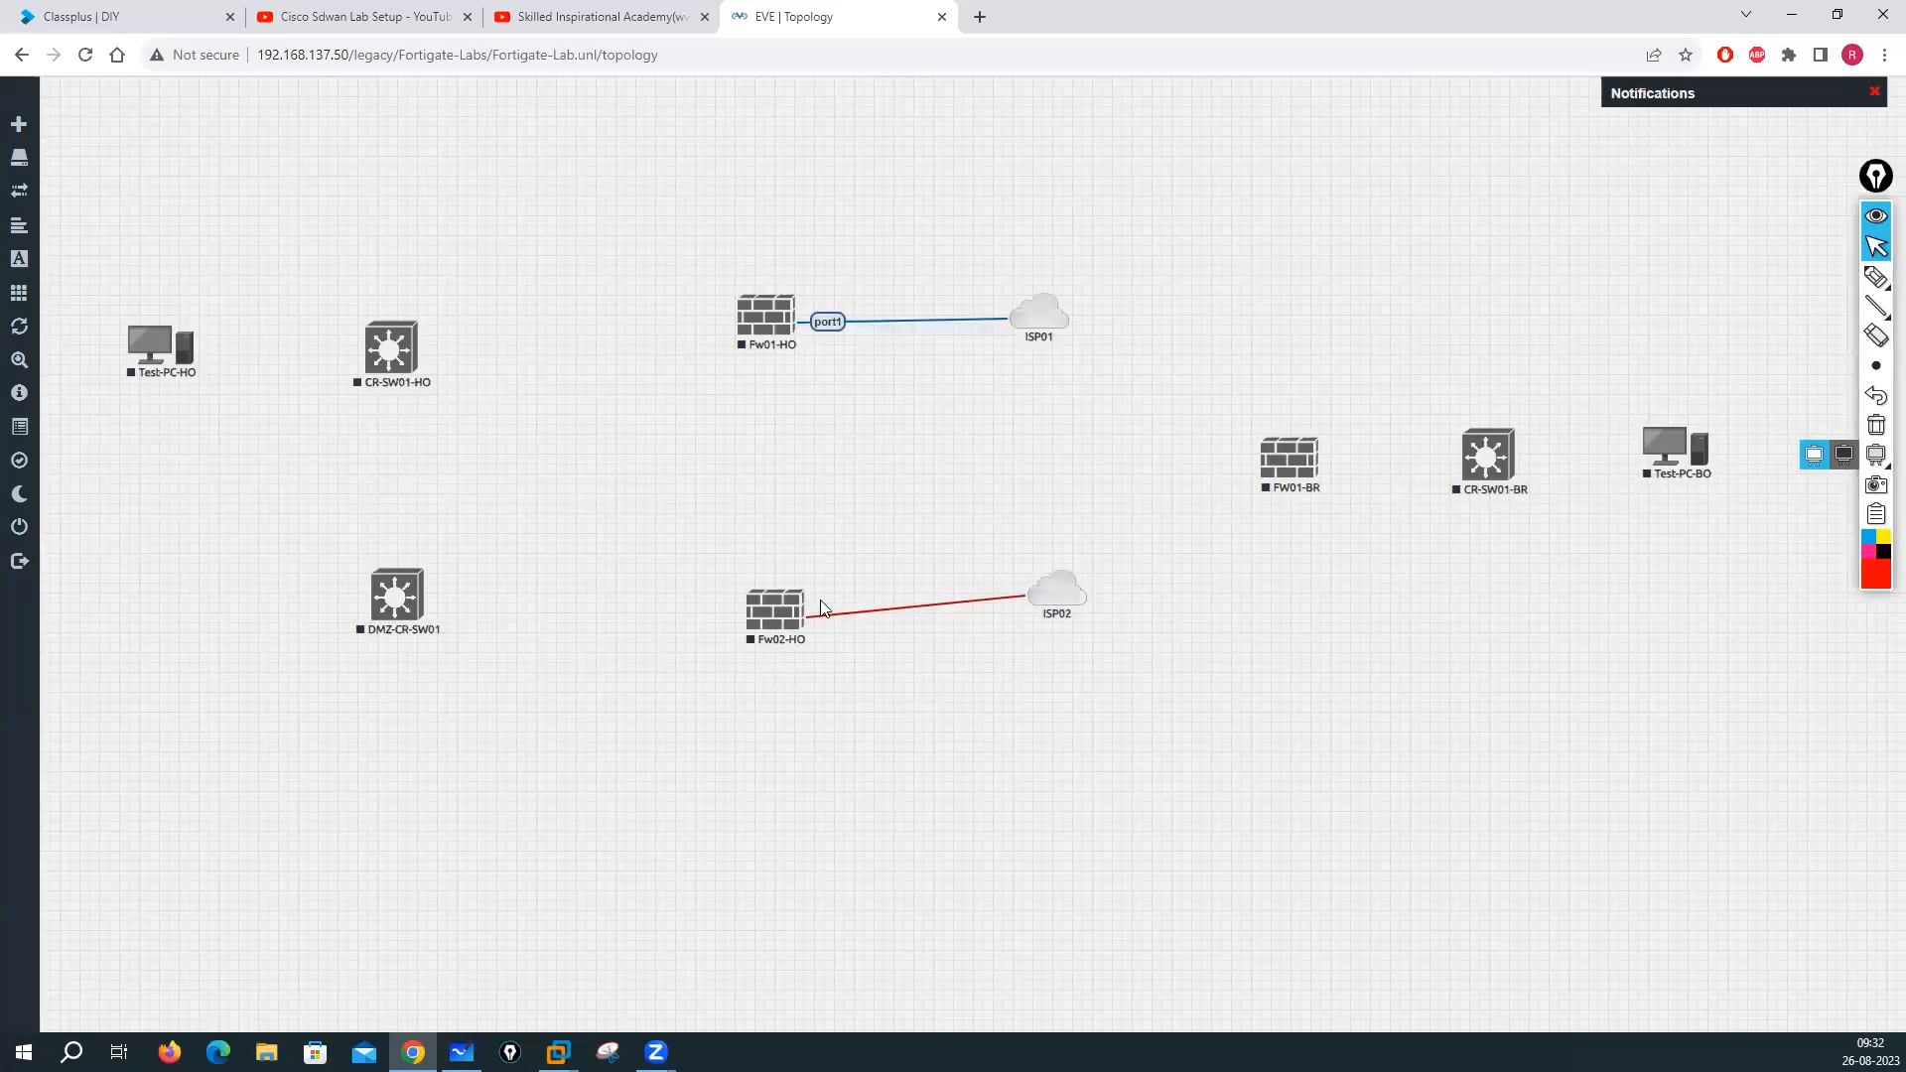
Connect port1 of Fw02-HO to the ISP01 cloud
{"action": "left_click_drag", "start_coordinate": [799, 600], "coordinate": [1038, 330]}
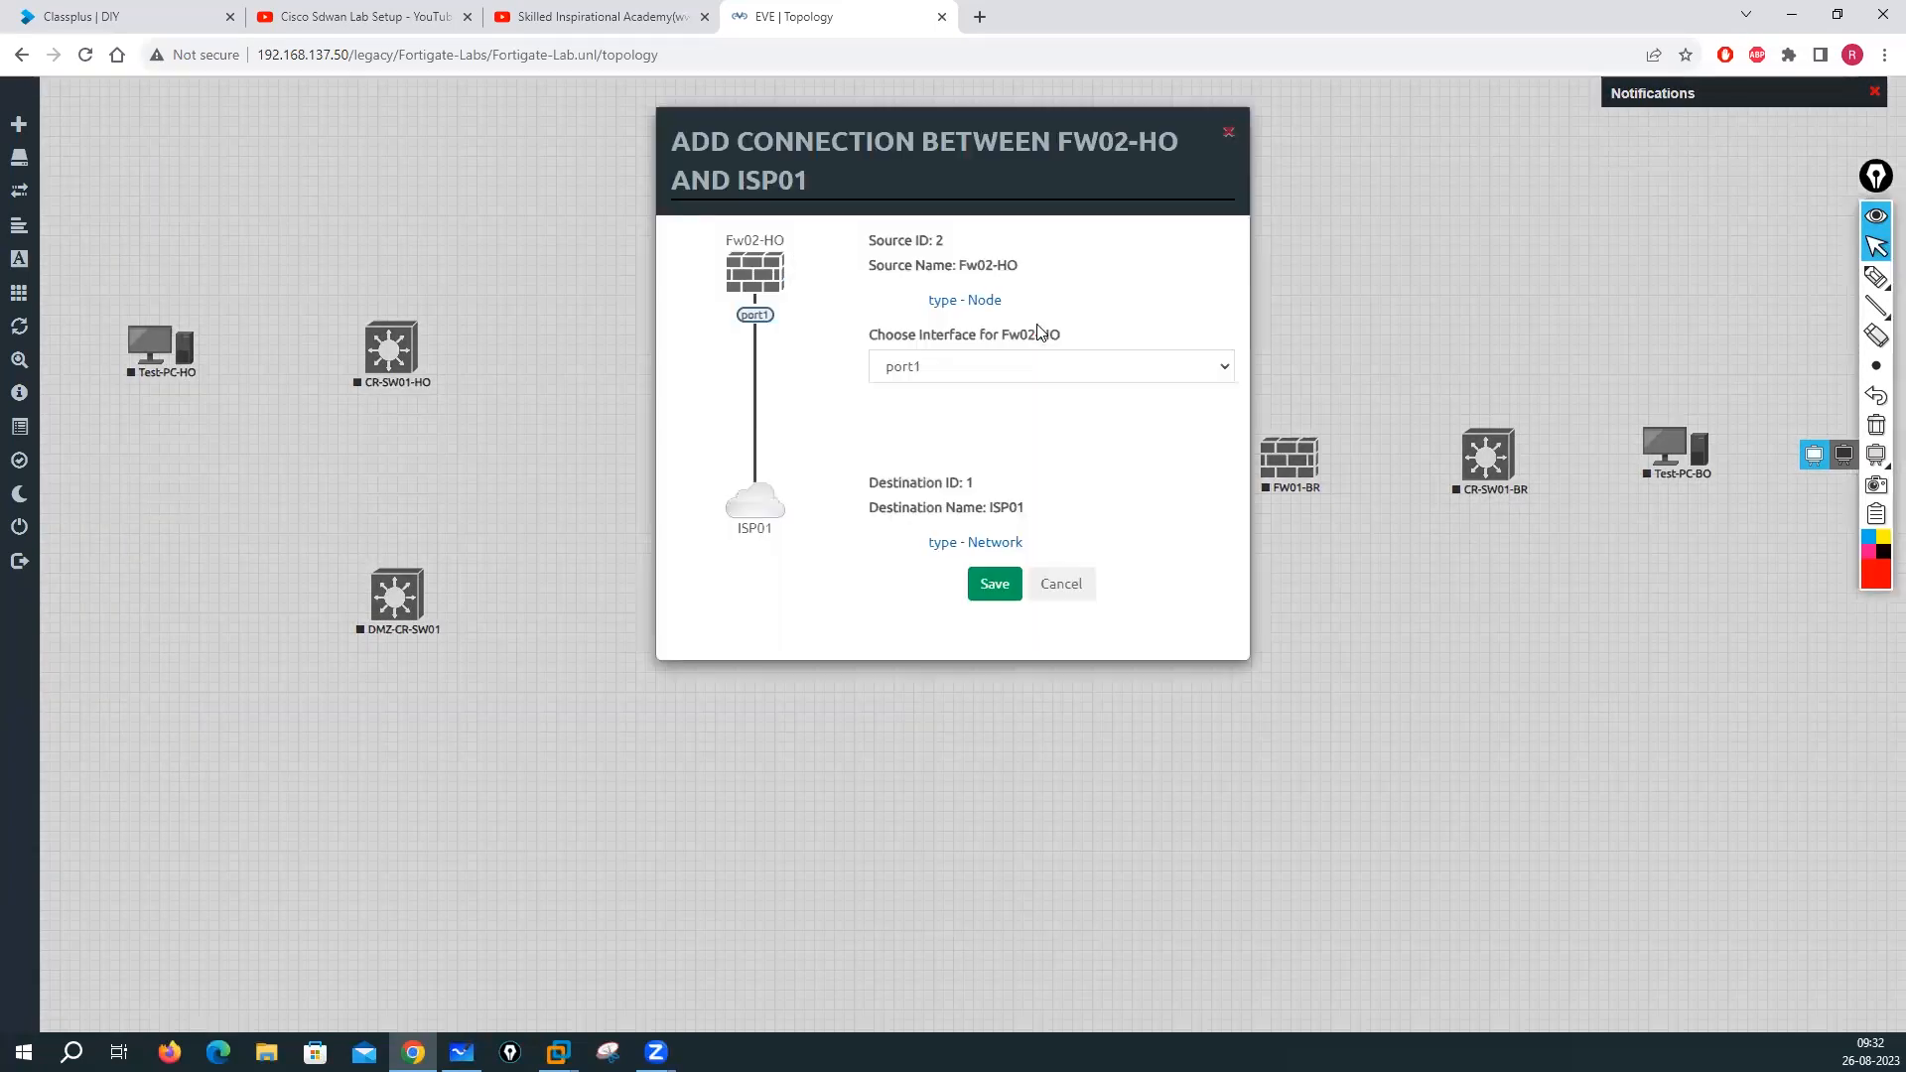
{"action": "left_click", "coordinate": [974, 590]}
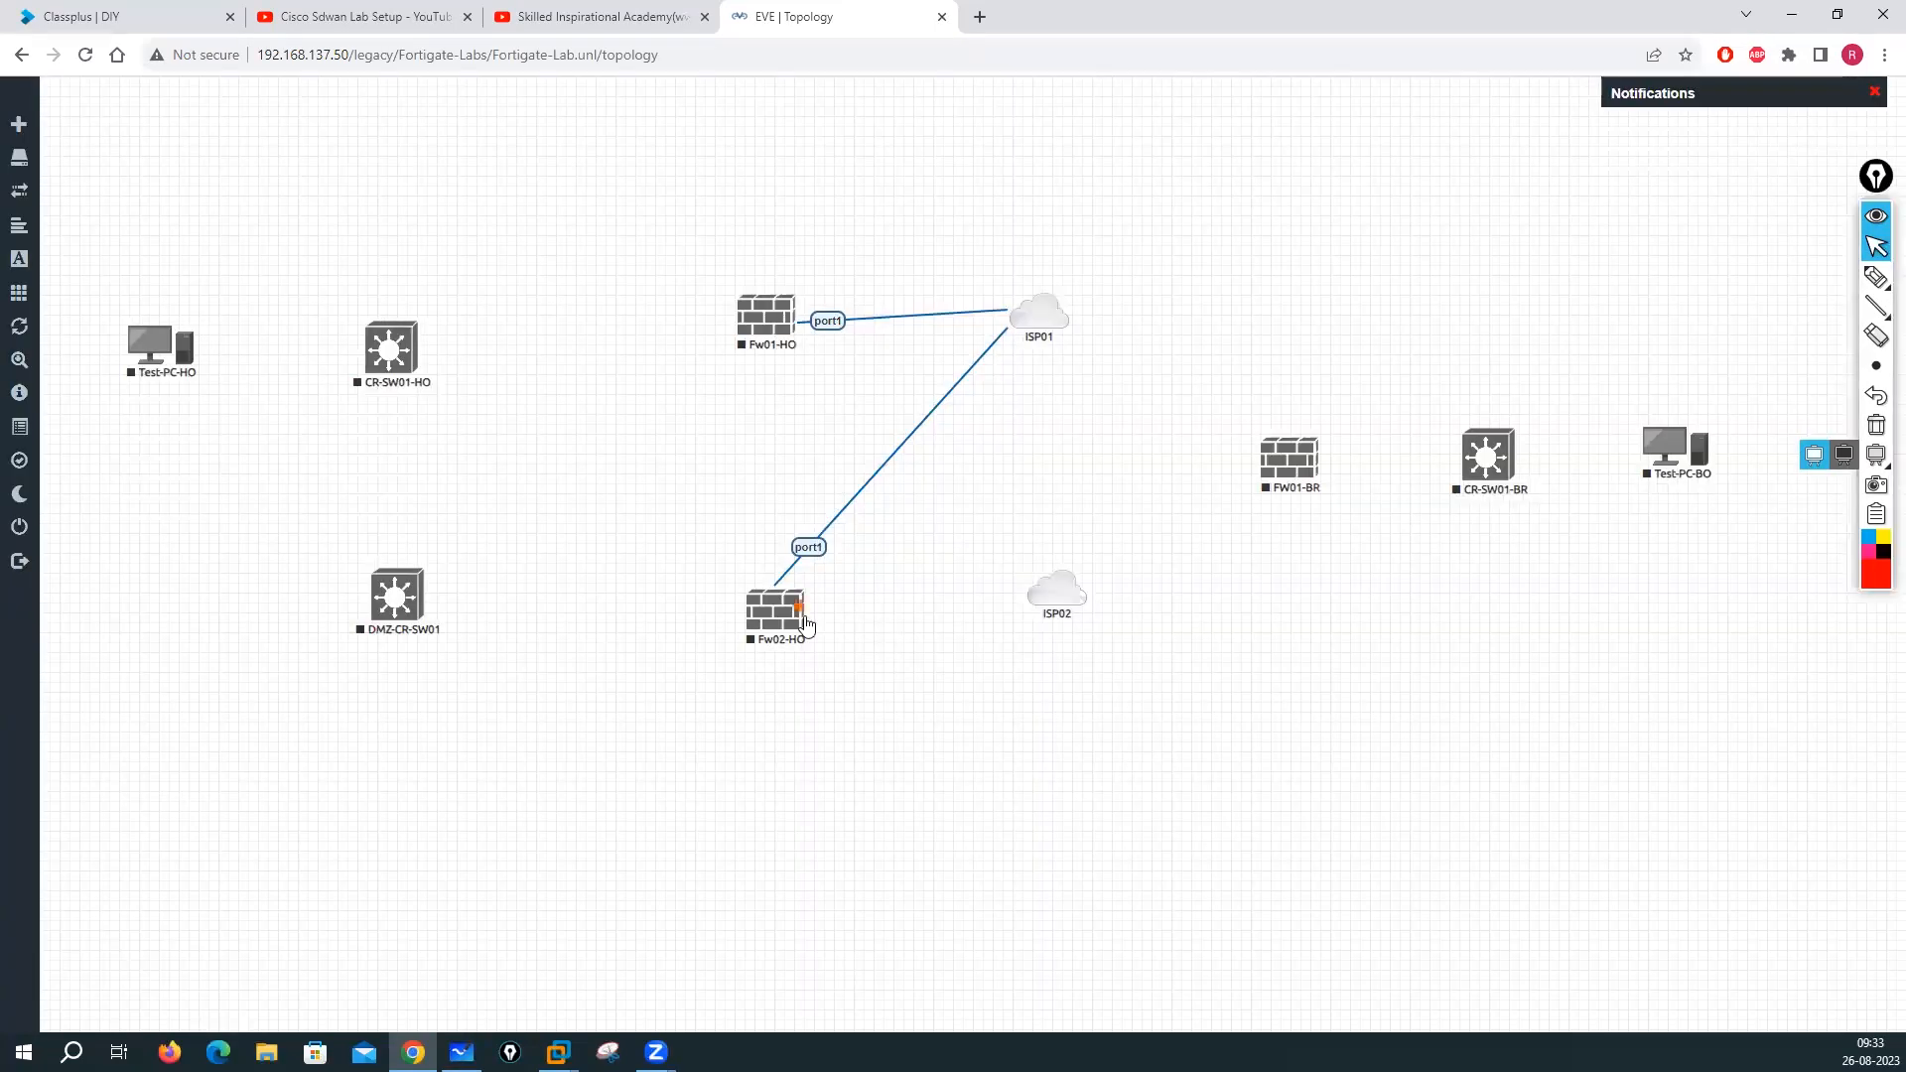
Connect port2 of Fw01-HO to the ISP02 cloud
{"action": "mouse_move", "coordinate": [806, 335]}
{"action": "mouse_move", "coordinate": [791, 310]}
{"action": "left_mouse_down"}
{"action": "mouse_move", "coordinate": [1055, 593]}
{"action": "mouse_move", "coordinate": [1076, 585]}
{"action": "mouse_move", "coordinate": [1059, 591]}
{"action": "left_mouse_up"}
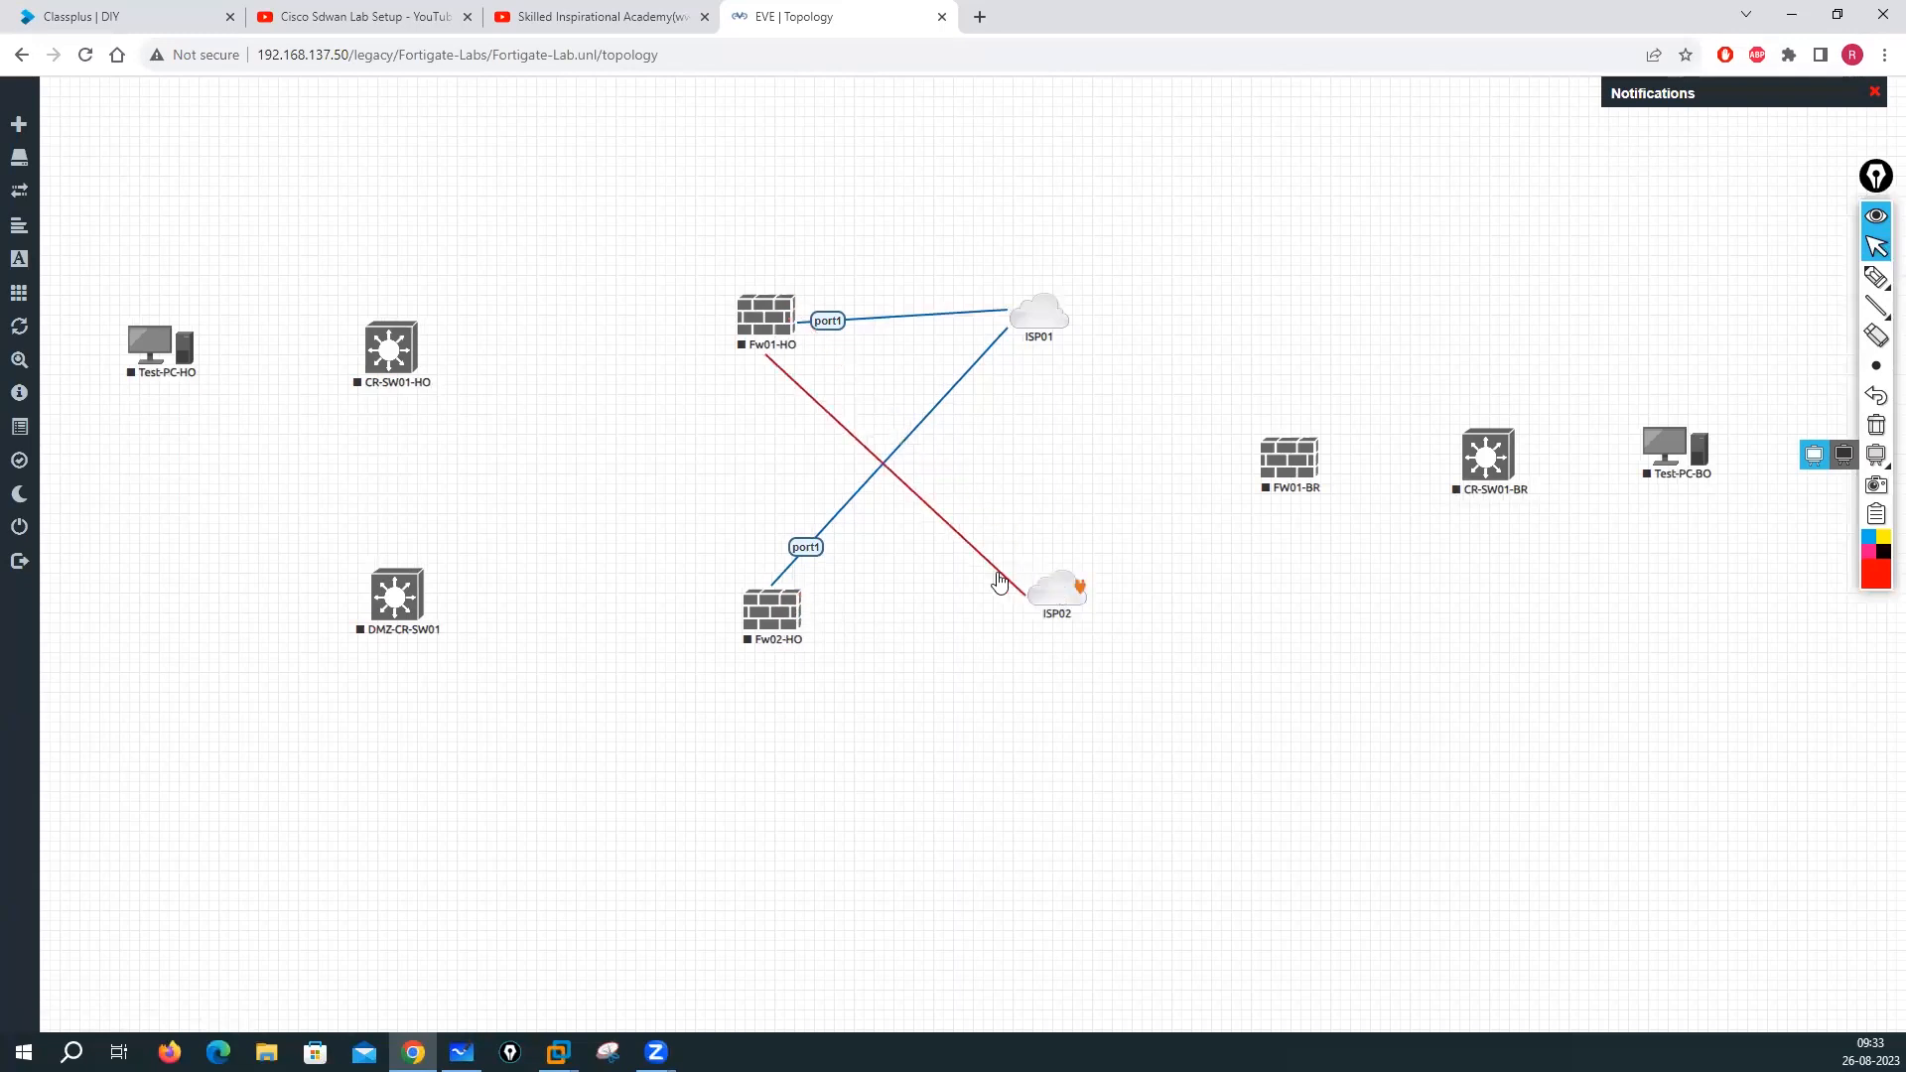
{"action": "left_click", "coordinate": [996, 583]}
{"action": "left_click_drag", "start_coordinate": [799, 603], "coordinate": [1054, 335]}
{"action": "left_click", "coordinate": [996, 584]}
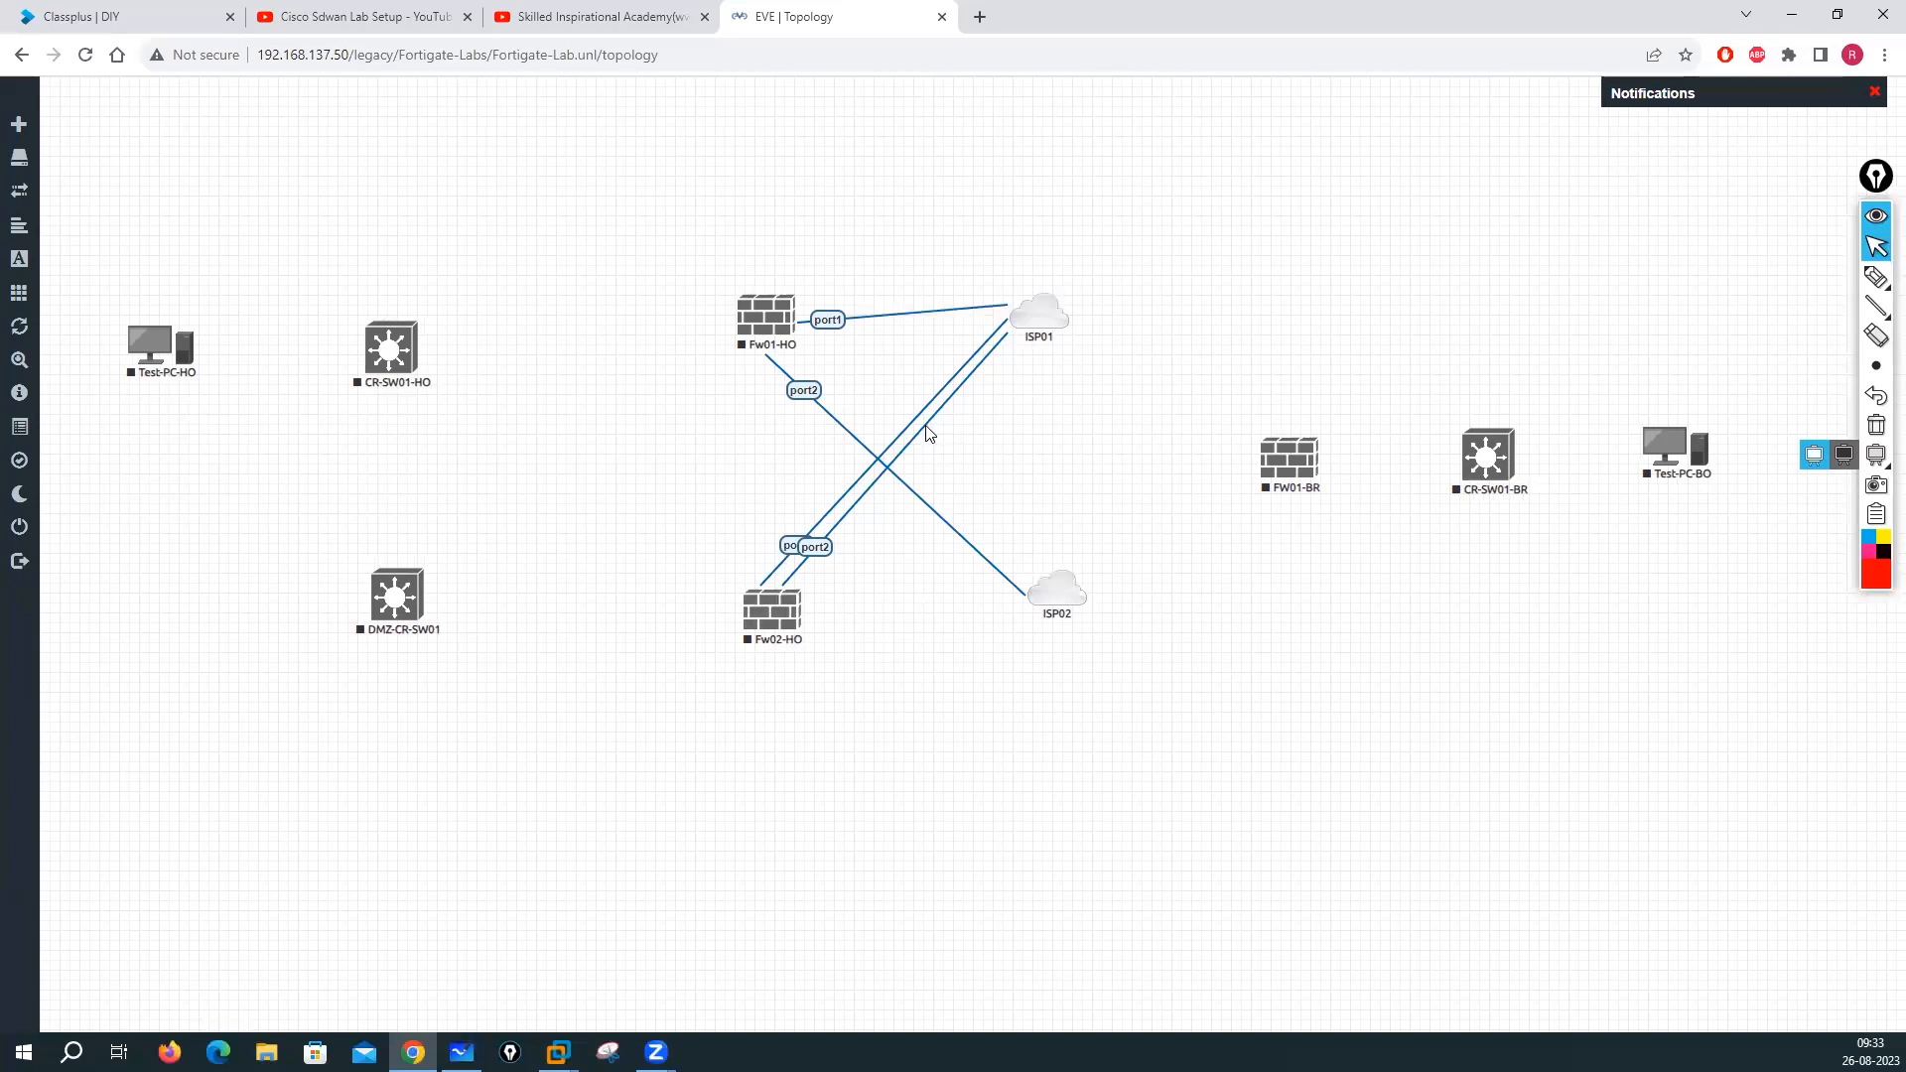
{"action": "right_click", "coordinate": [930, 432]}
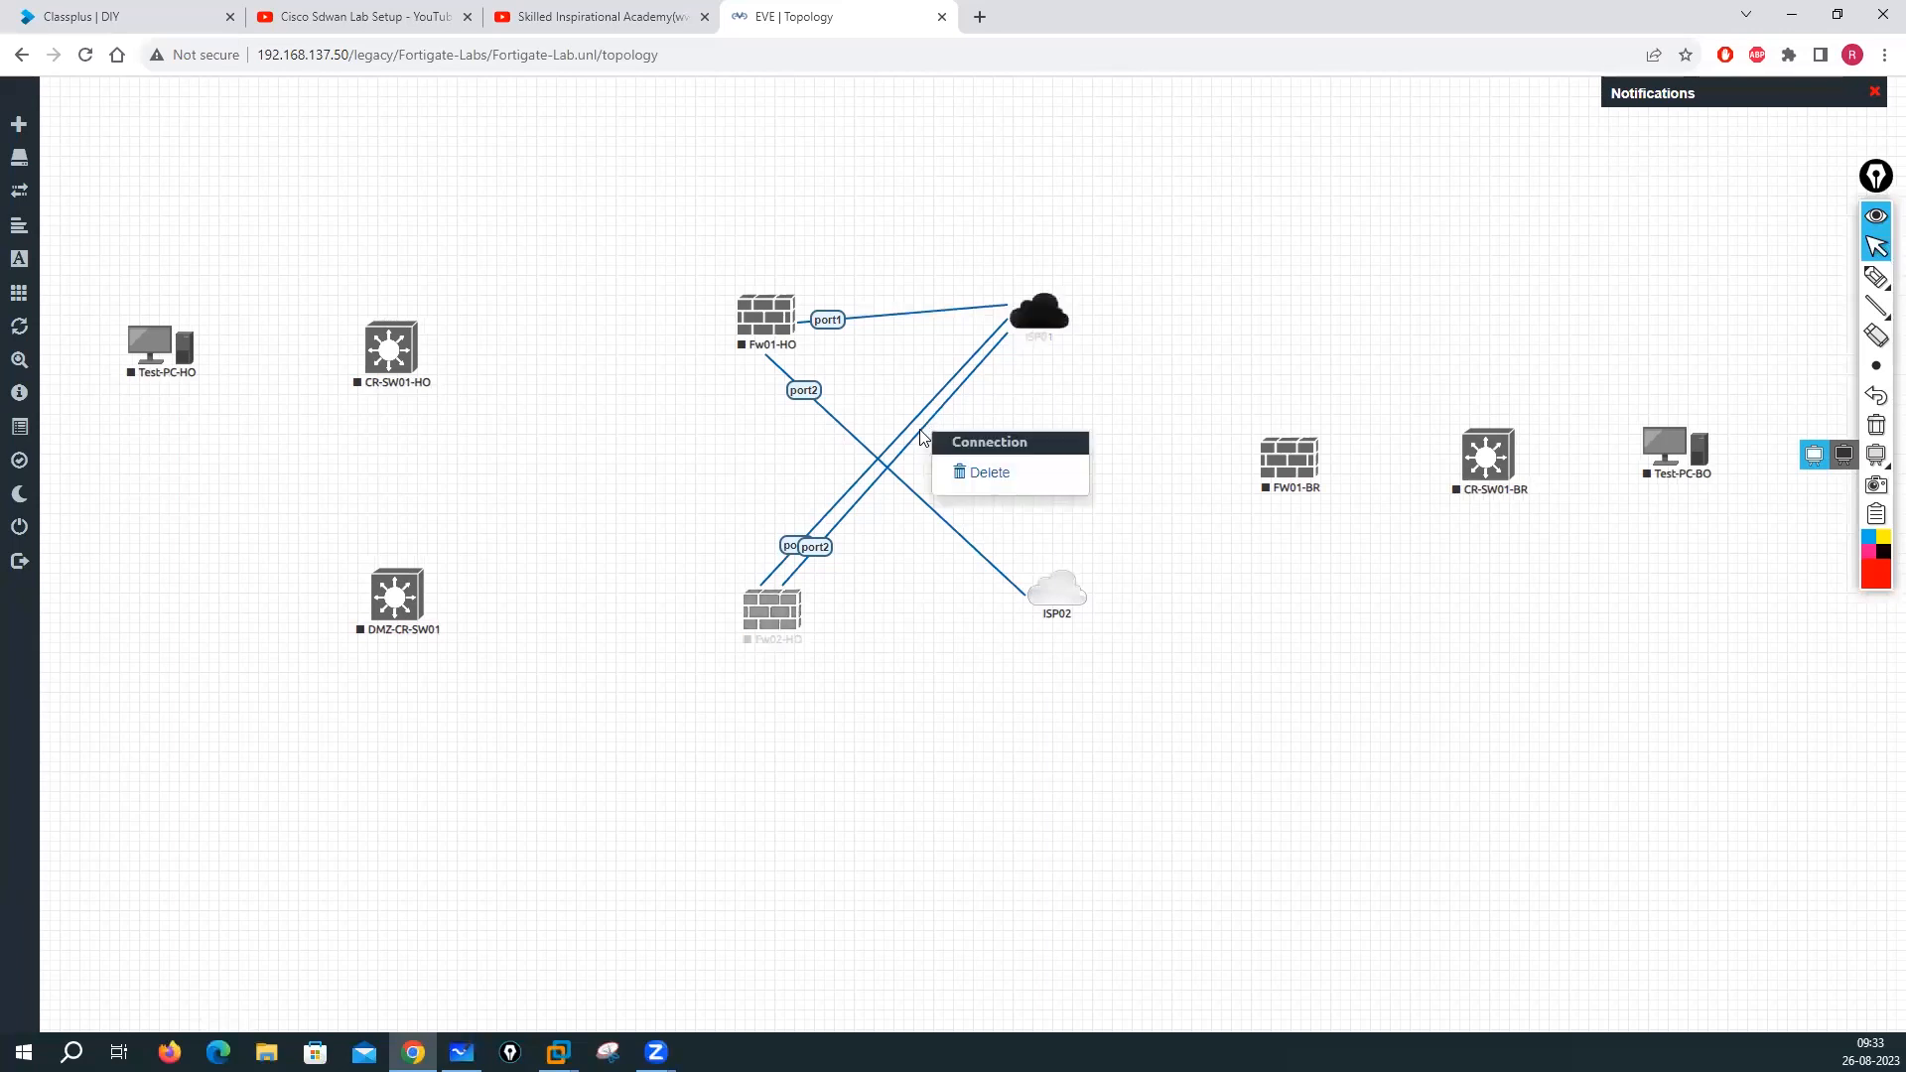
{"action": "left_click", "coordinate": [990, 477]}
Connect port2 of Fw02-HO to the ISP02 cloud and move ISP02 slightly up to straighten the layout
{"action": "left_click_drag", "start_coordinate": [800, 610], "coordinate": [1052, 595]}
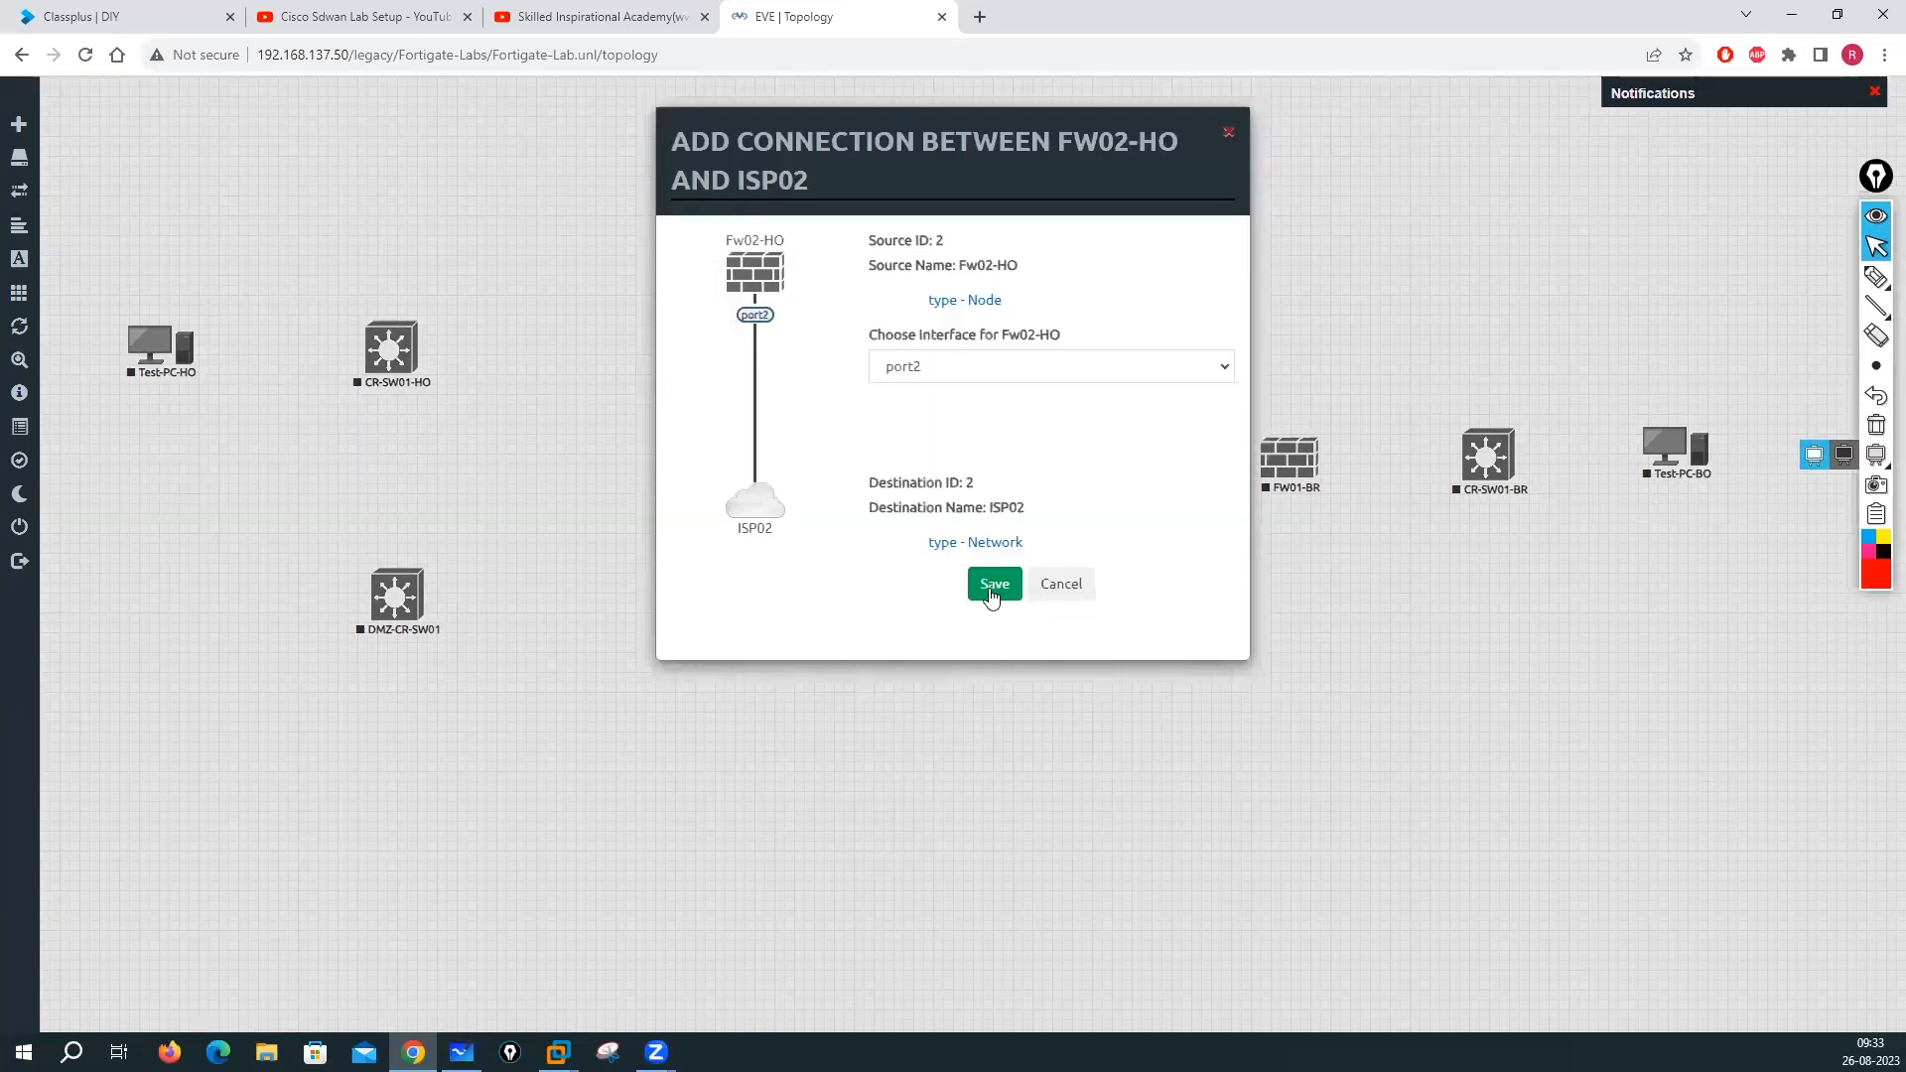
{"action": "left_click", "coordinate": [993, 585]}
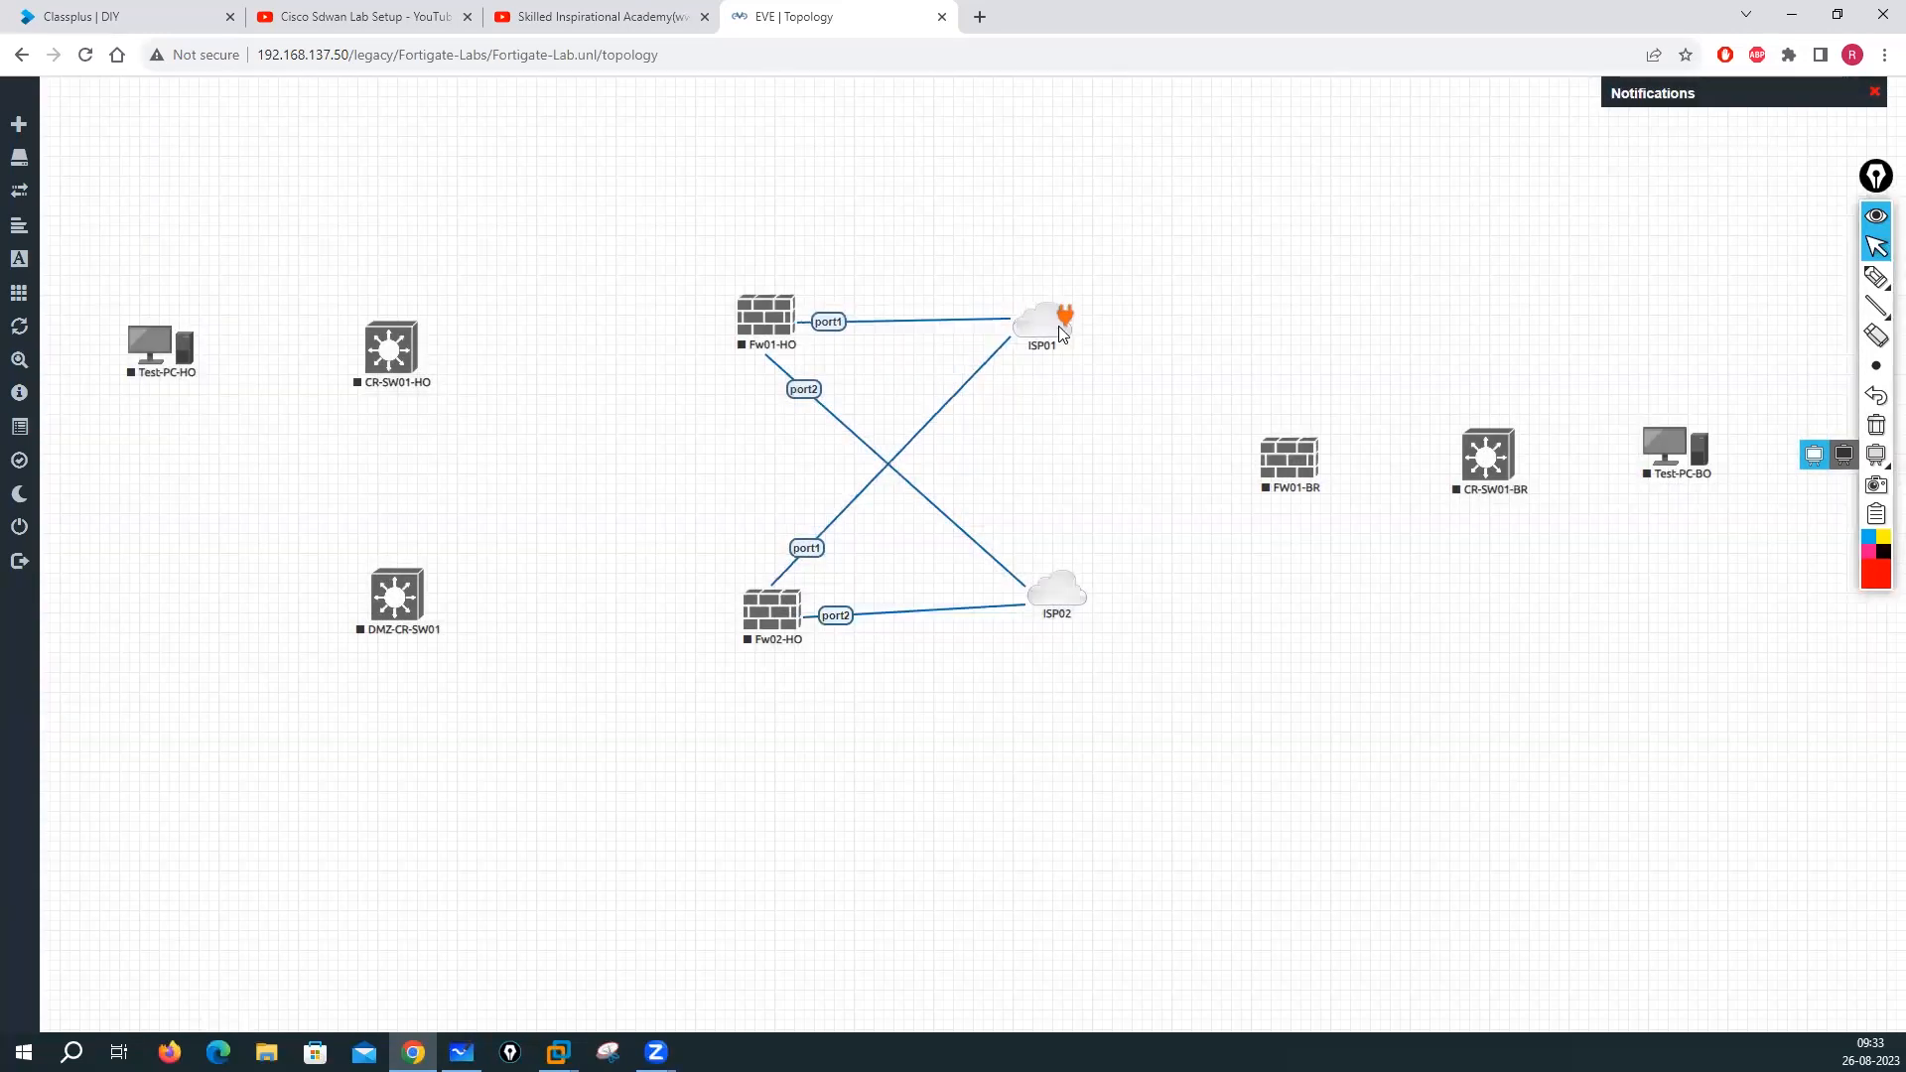
{"action": "left_click_drag", "start_coordinate": [1060, 608], "coordinate": [1060, 596]}
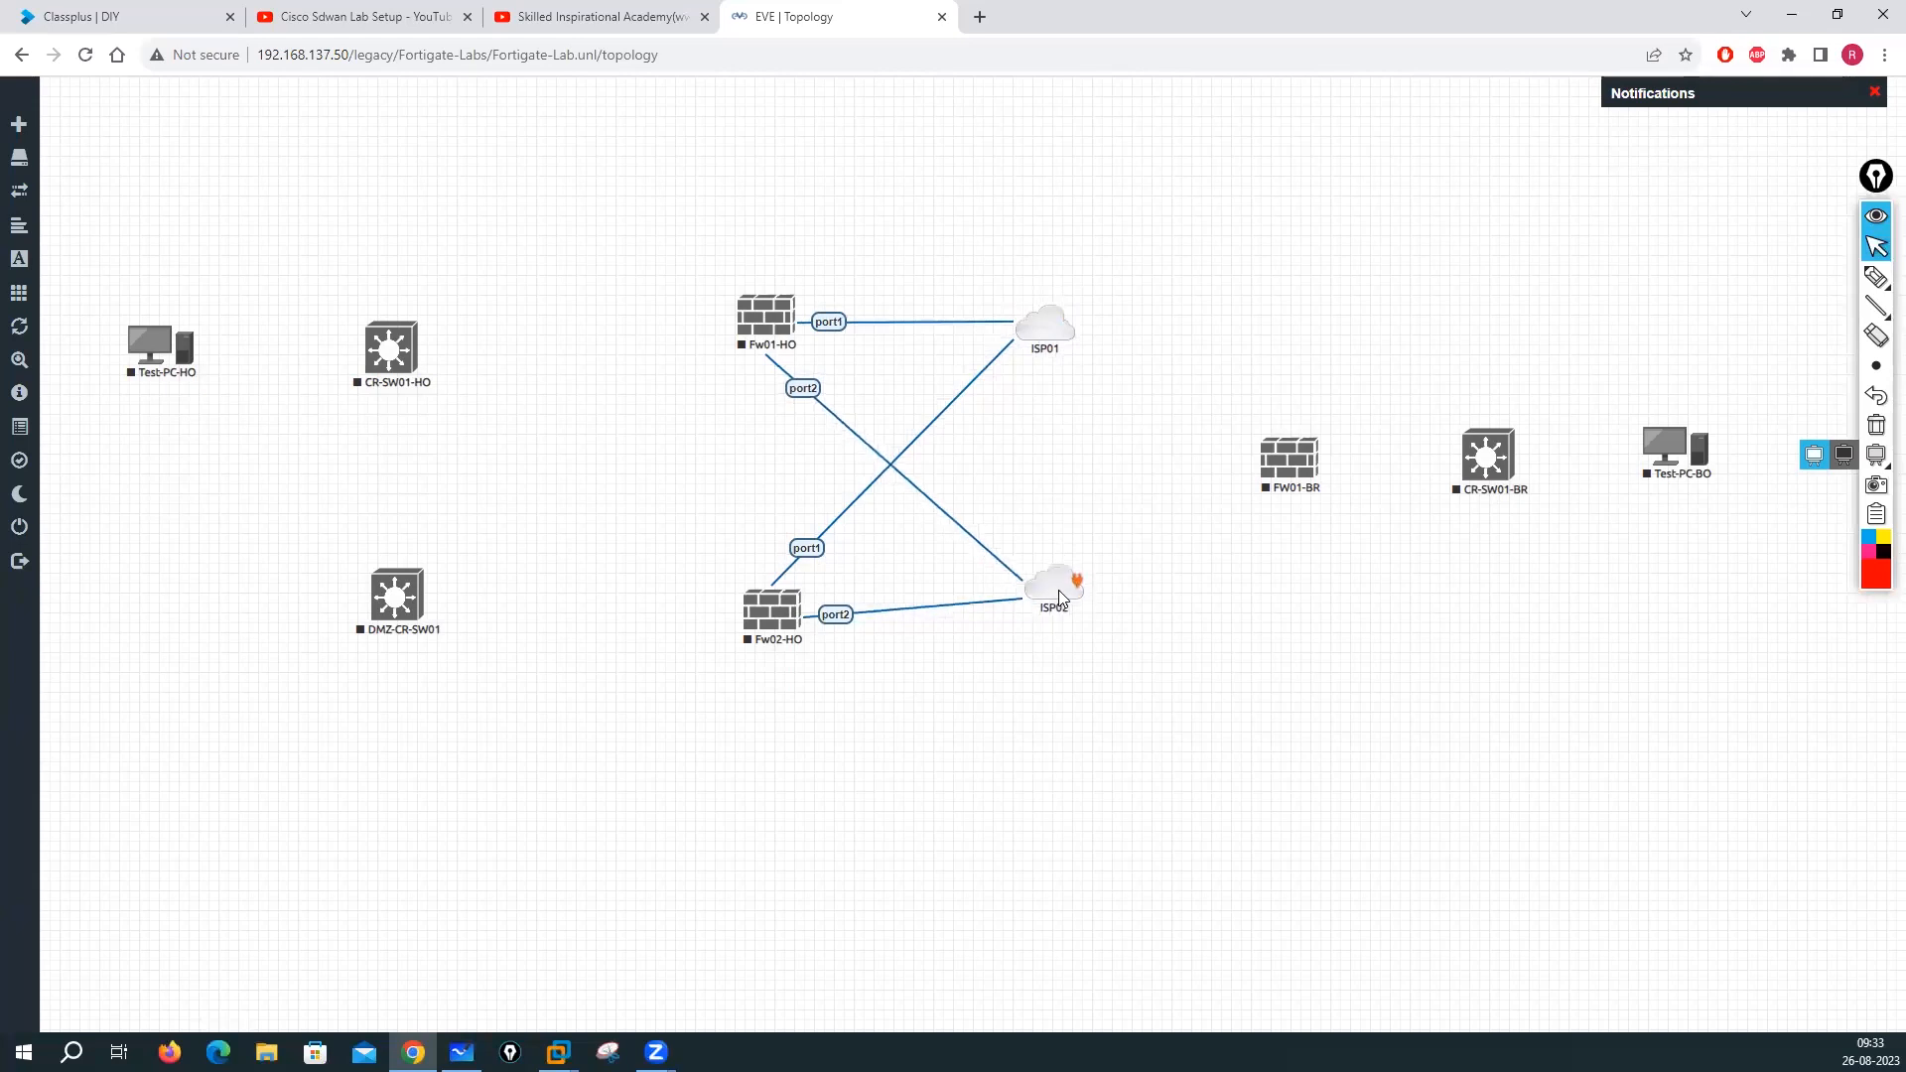
Connect the ISP01 cloud to port1 and the ISP02 cloud to port2 of FW01-BR
{"action": "left_click_drag", "start_coordinate": [1072, 329], "coordinate": [1288, 458]}
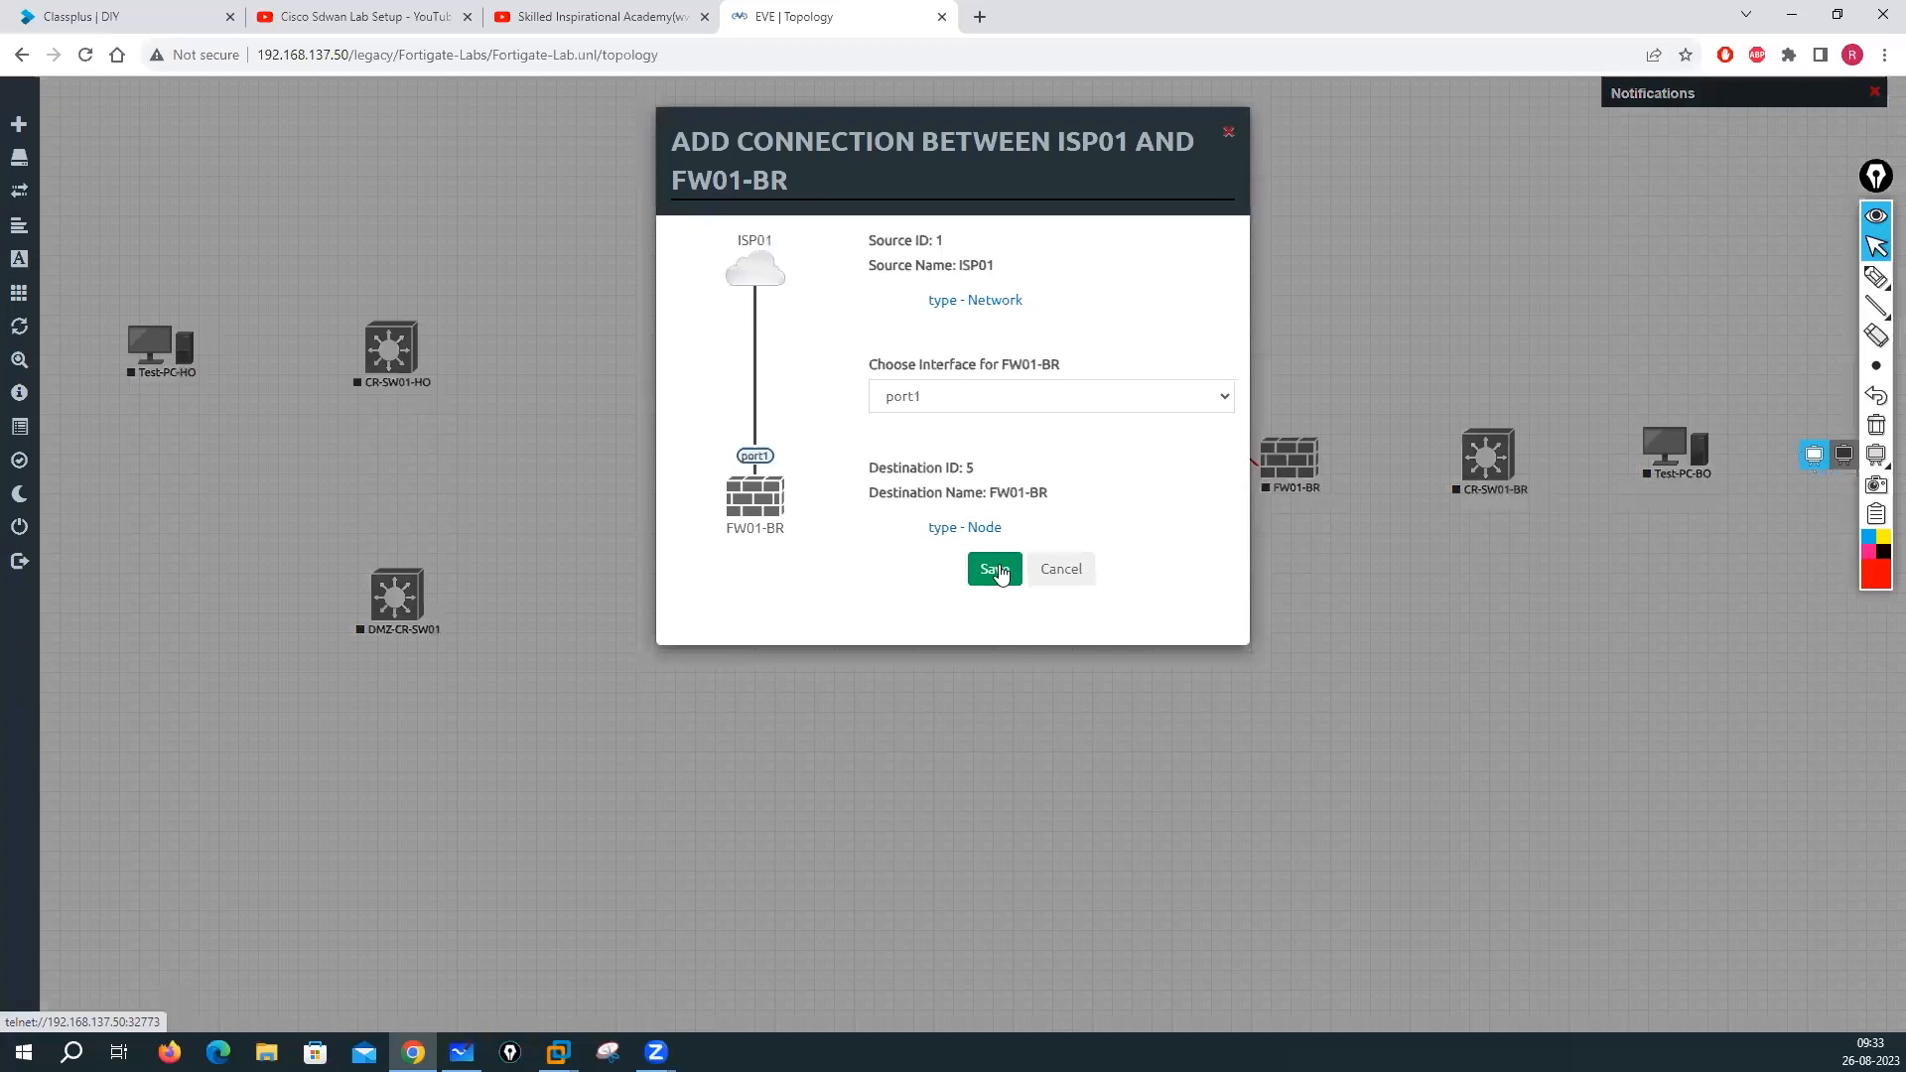
{"action": "left_click", "coordinate": [995, 568]}
{"action": "left_click_drag", "start_coordinate": [1076, 576], "coordinate": [1289, 459]}
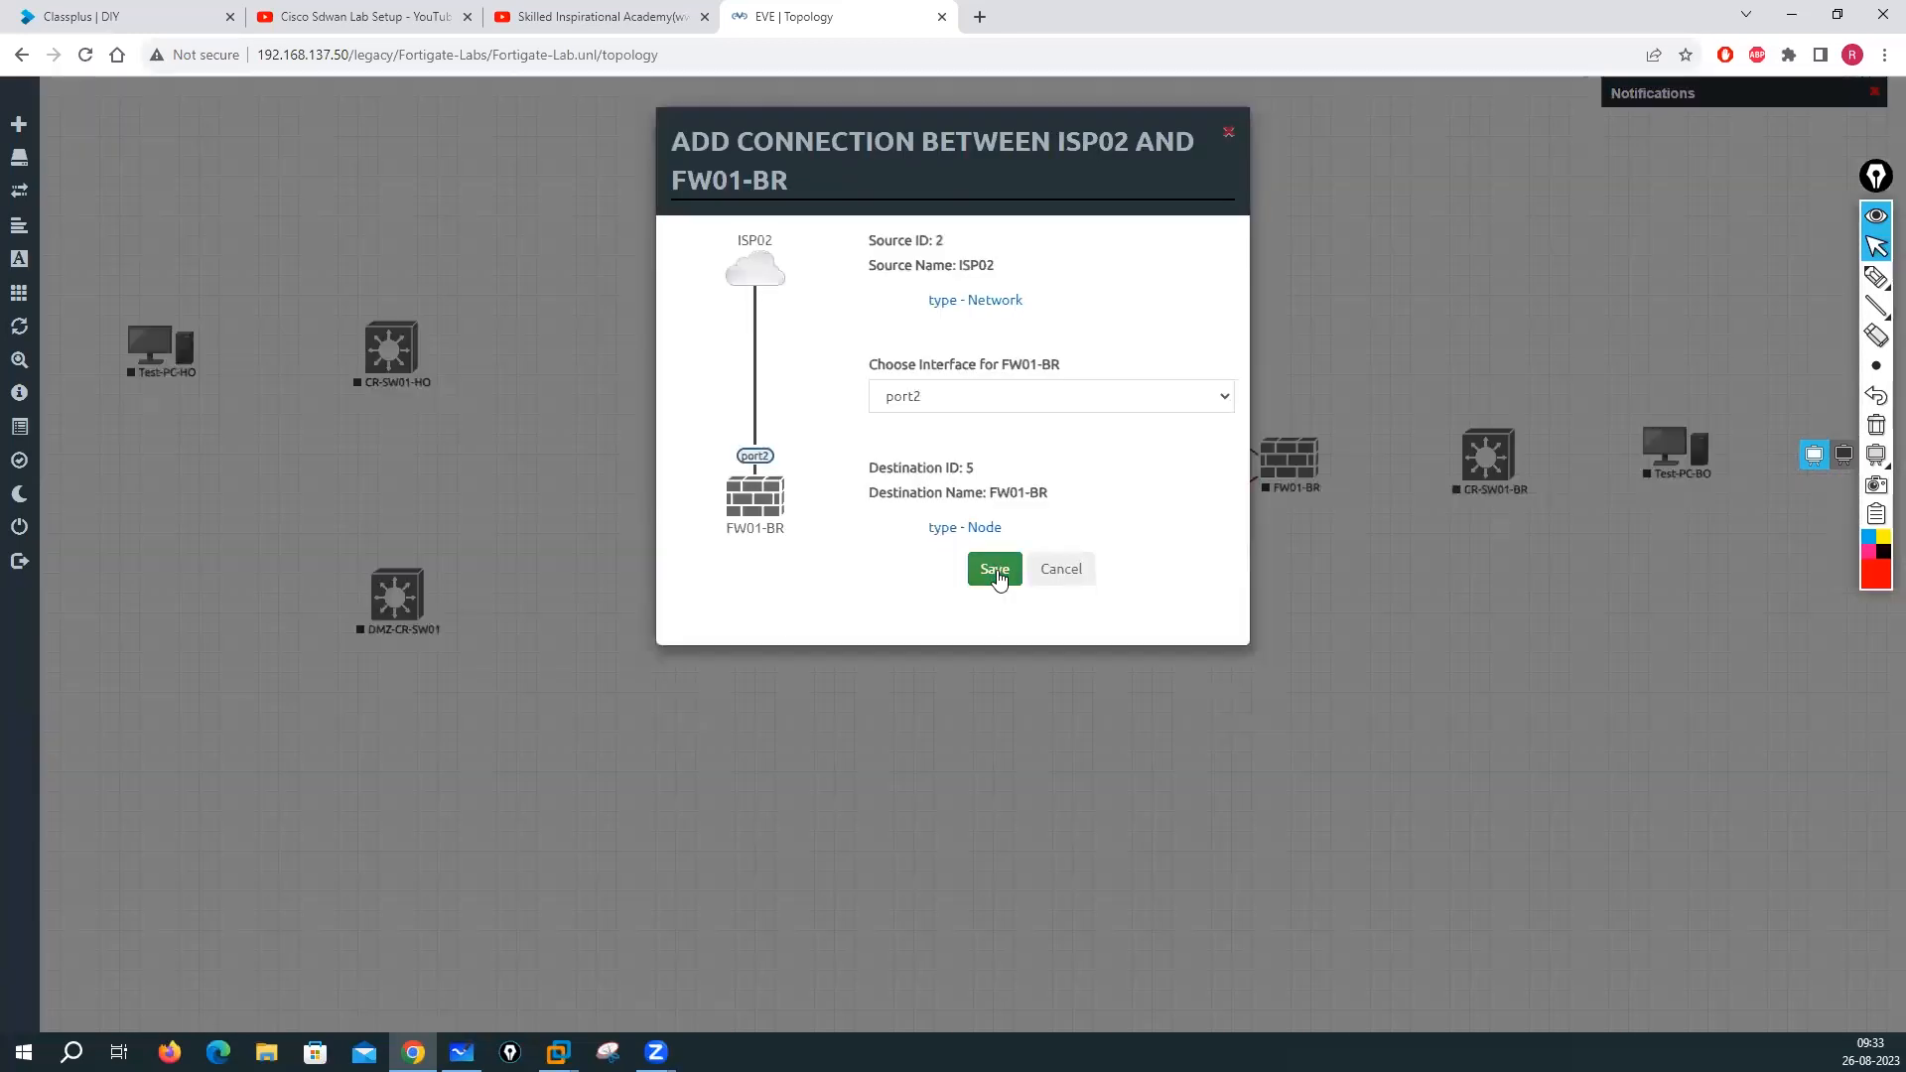
{"action": "left_click", "coordinate": [996, 568]}
Cable the branch side: FW01-BR port3 to CR-SW01-BR Gi0/0, and CR-SW01-BR Gi0/1 to Test-PC-BO e0
{"action": "left_click_drag", "start_coordinate": [1316, 468], "coordinate": [1471, 449]}
{"action": "left_click", "coordinate": [996, 673]}
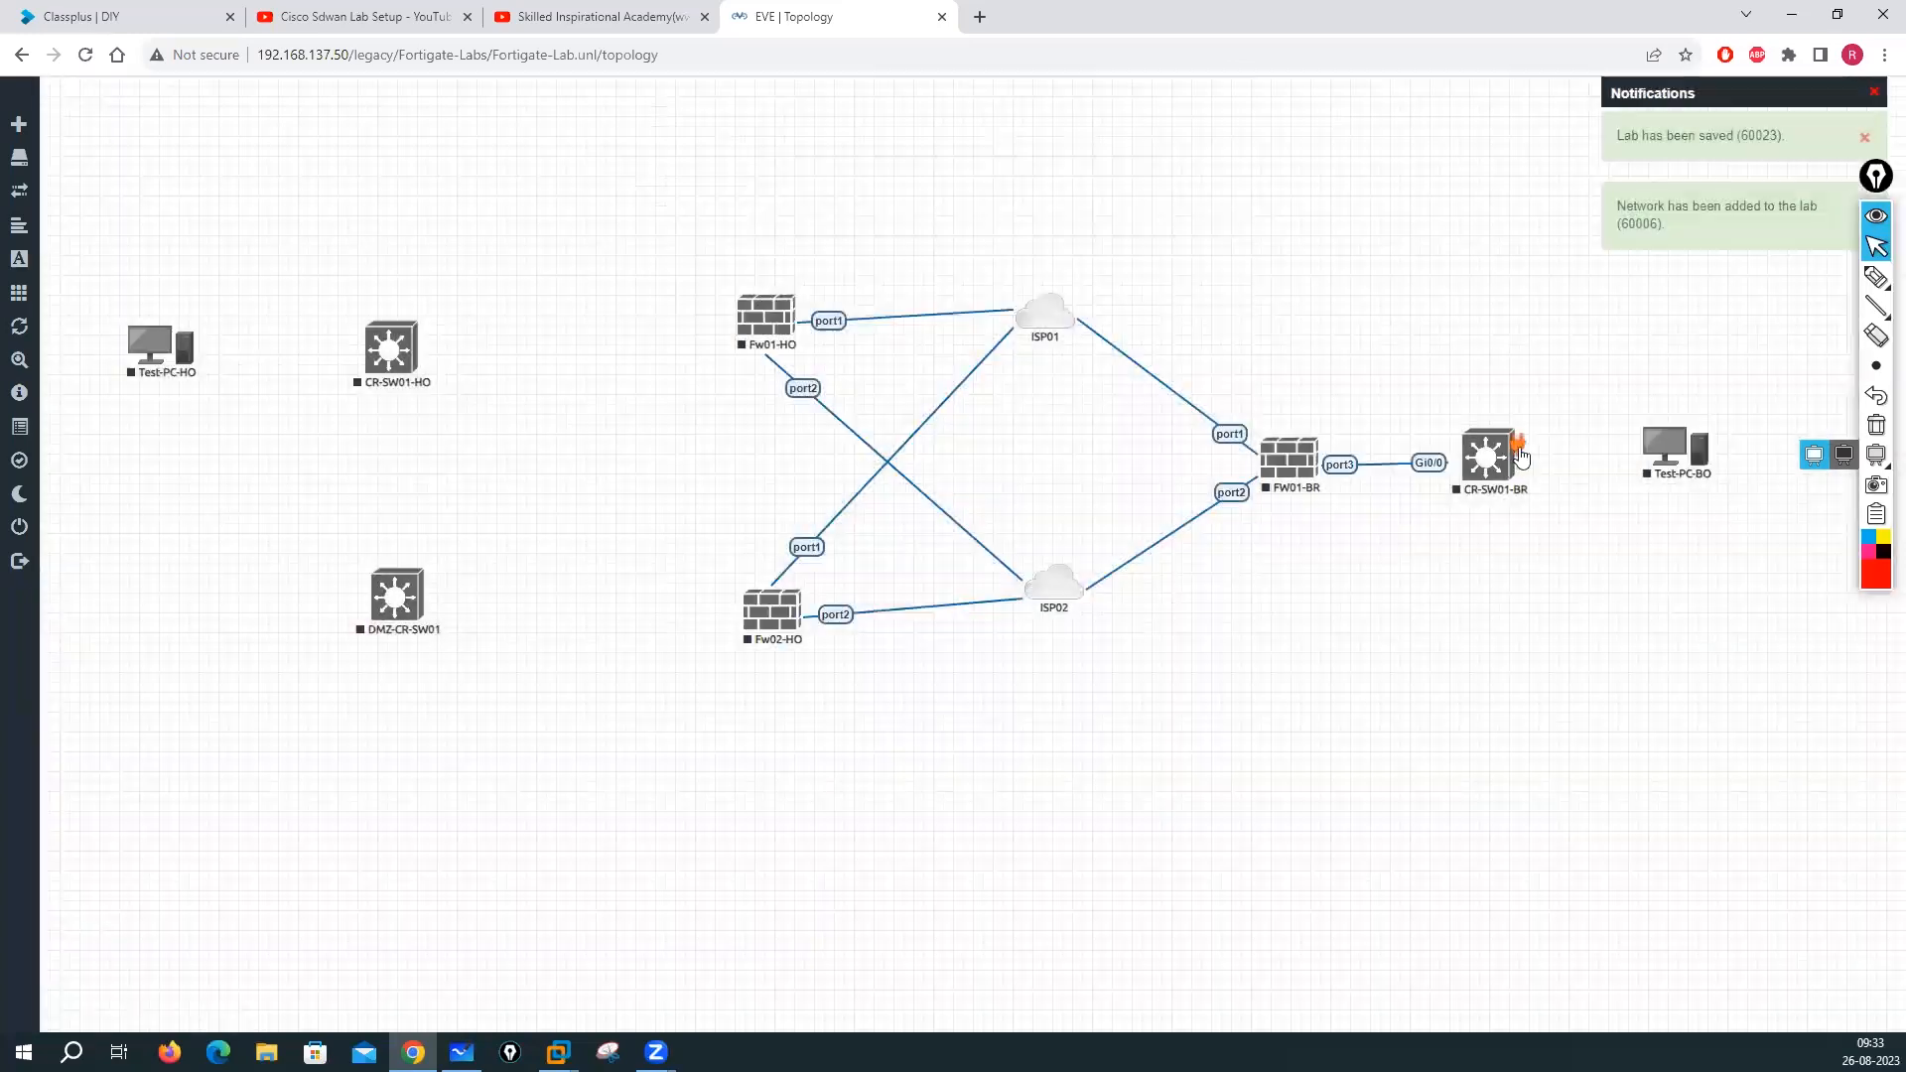
{"action": "left_click_drag", "start_coordinate": [1521, 457], "coordinate": [1660, 454]}
{"action": "left_click", "coordinate": [998, 673]}
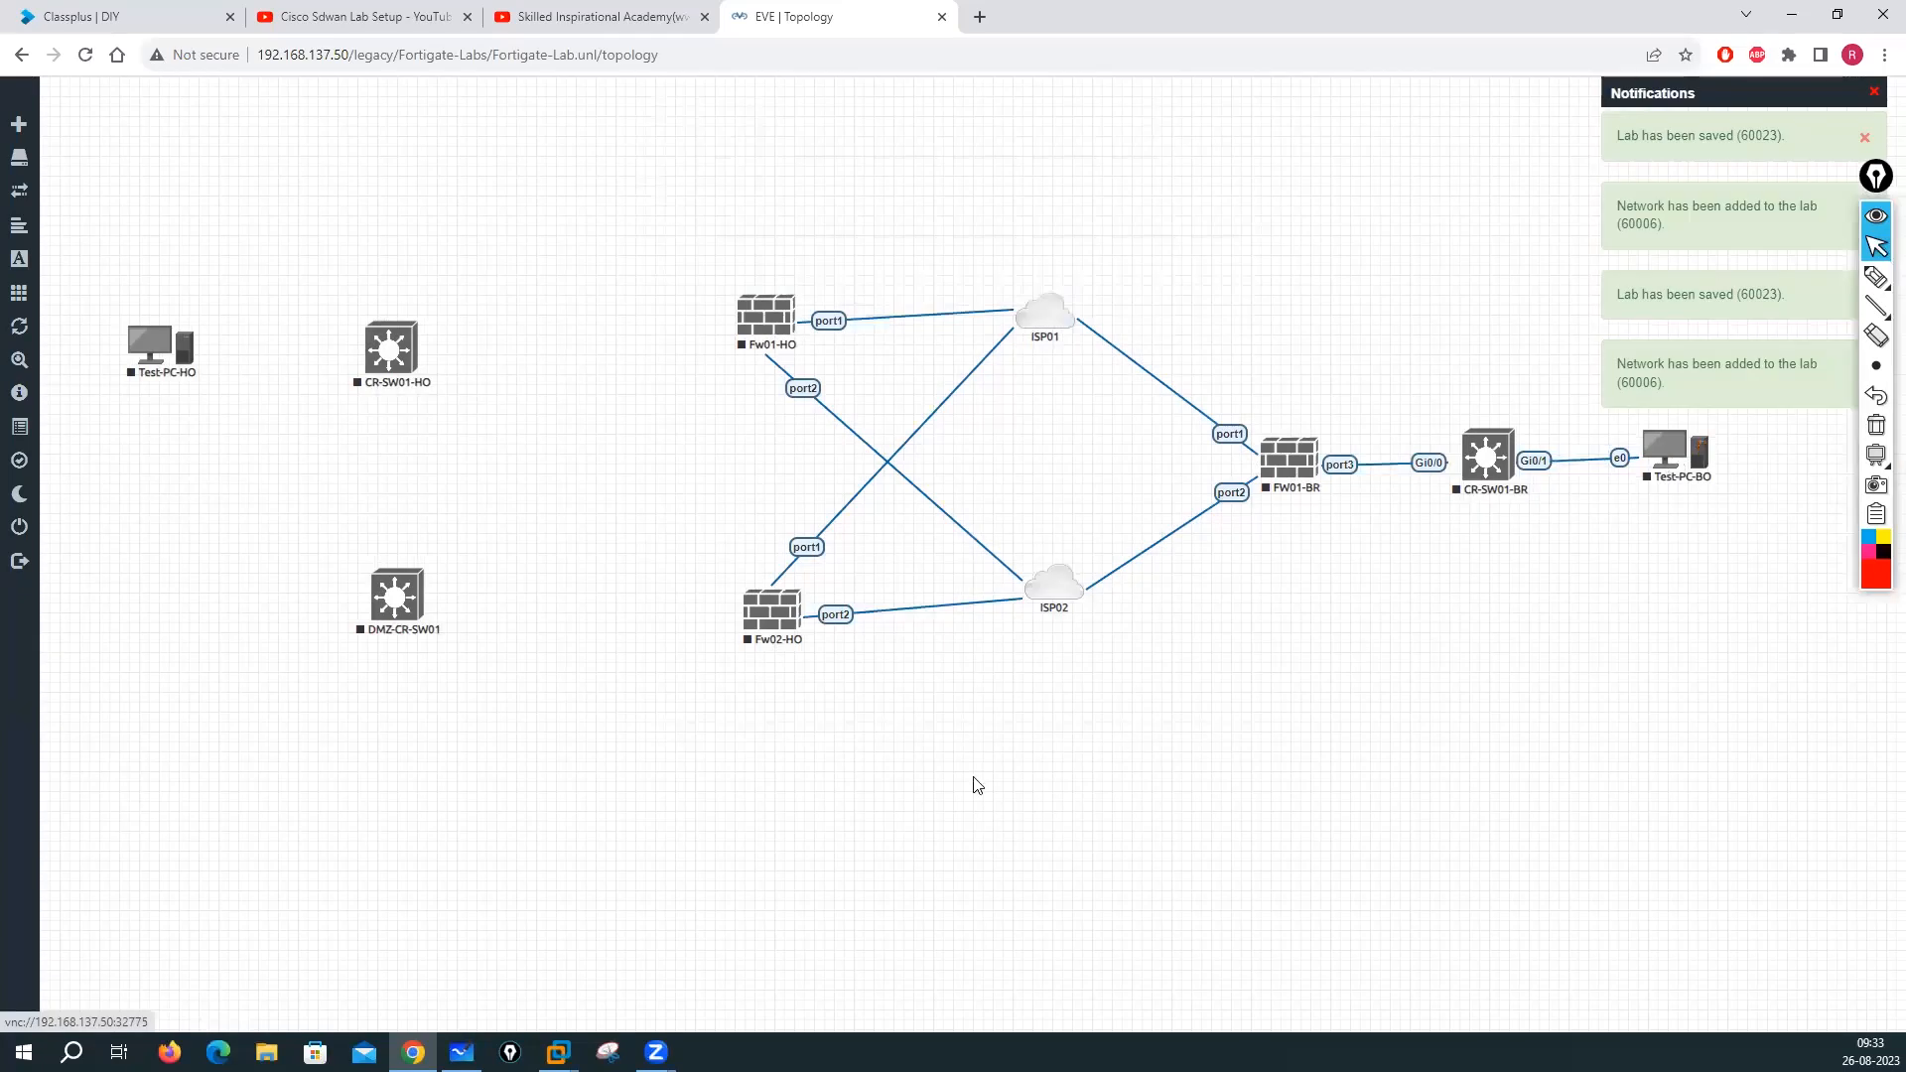
Connect Fw01-HO port3 to Gi0/0 of CR-SW01-HO and port4 to Gi0/0 of DMZ-CR-SW01
{"action": "left_click_drag", "start_coordinate": [782, 318], "coordinate": [406, 372]}
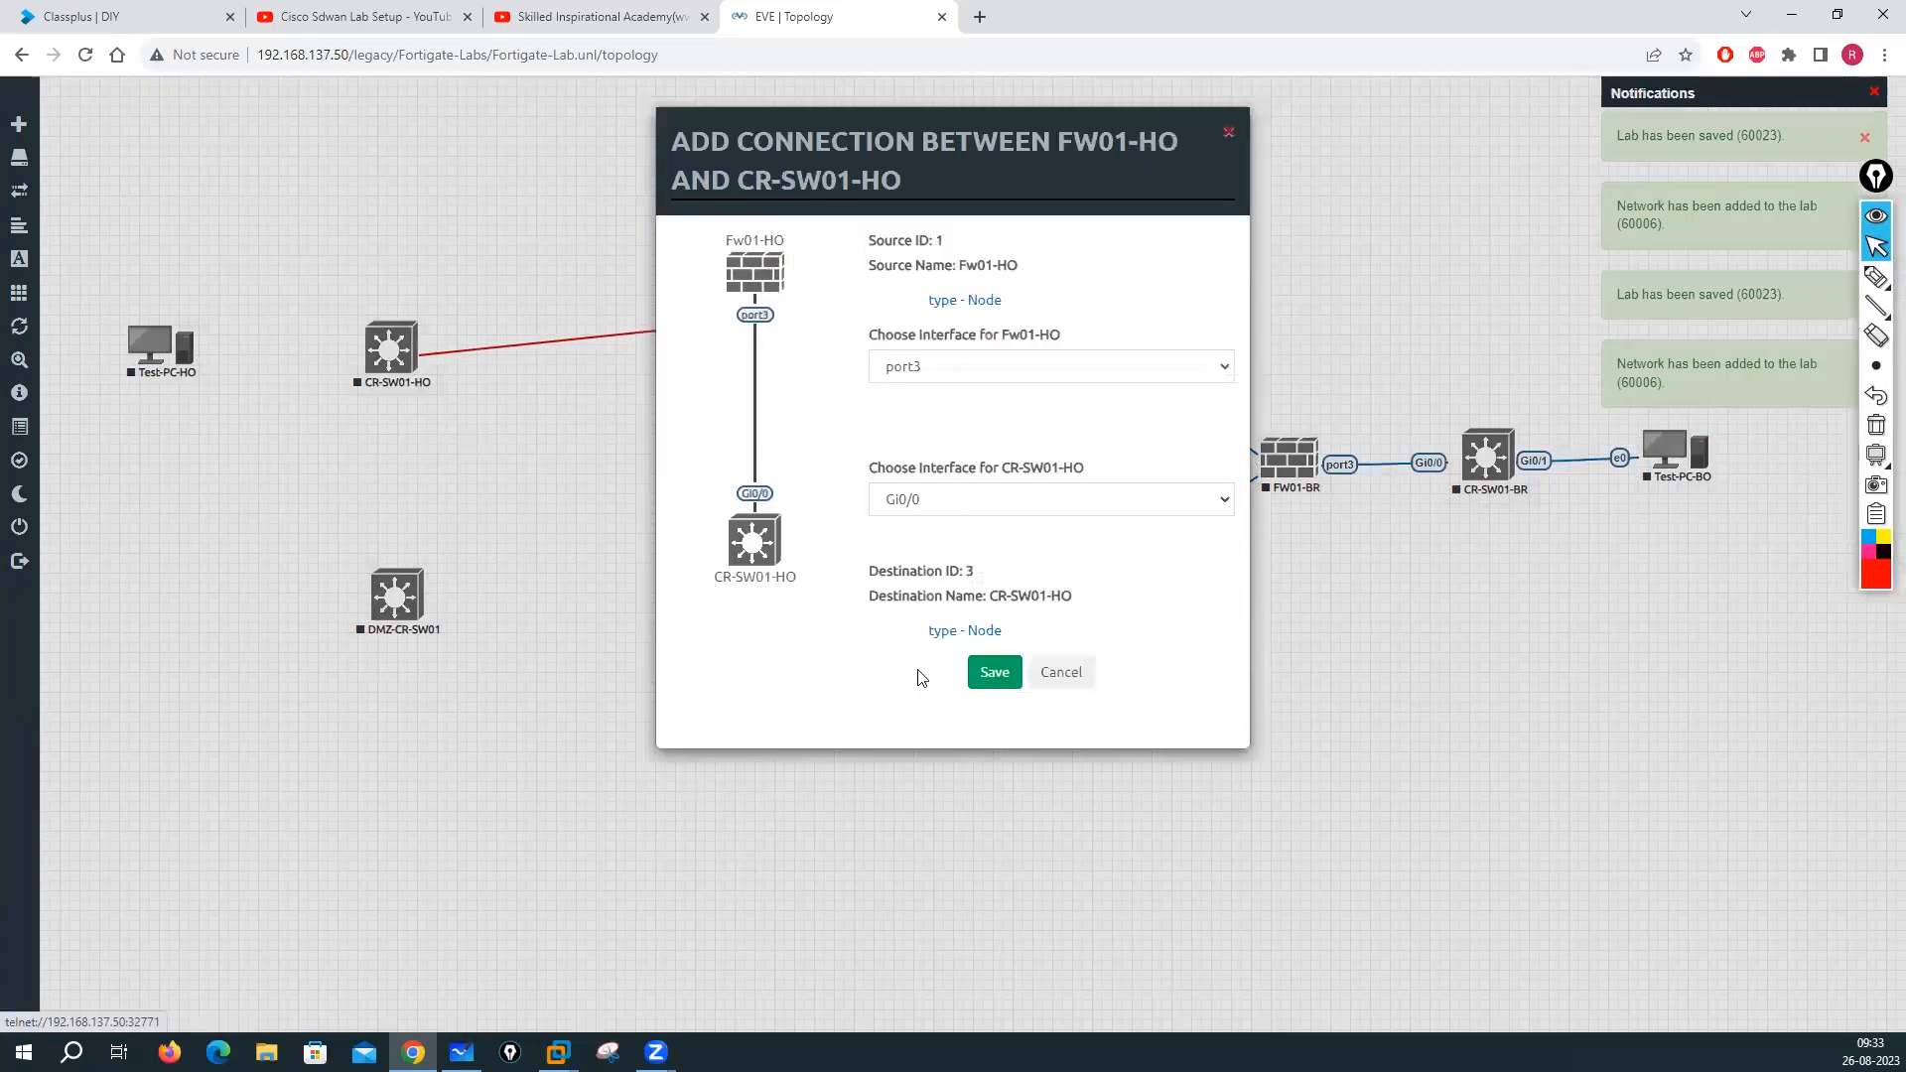
{"action": "left_click", "coordinate": [994, 672]}
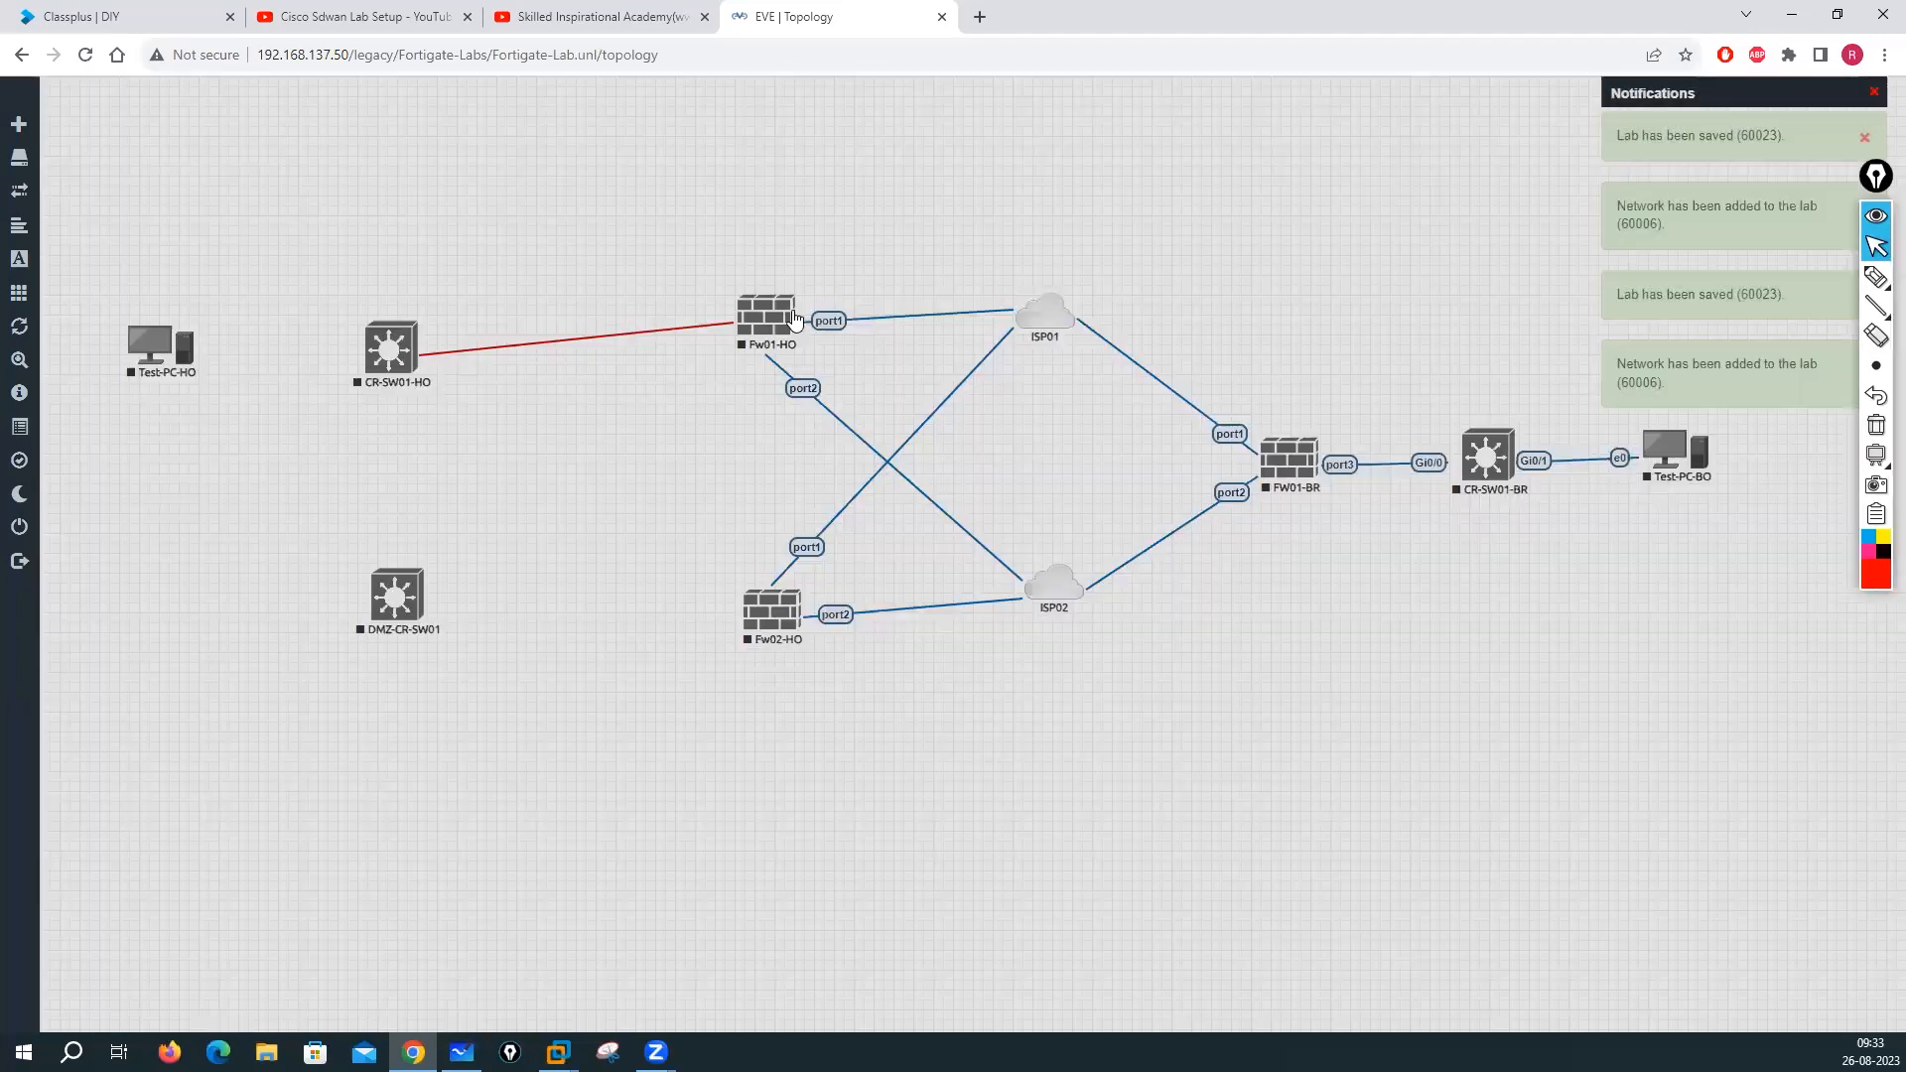
{"action": "left_click_drag", "start_coordinate": [765, 320], "coordinate": [380, 607]}
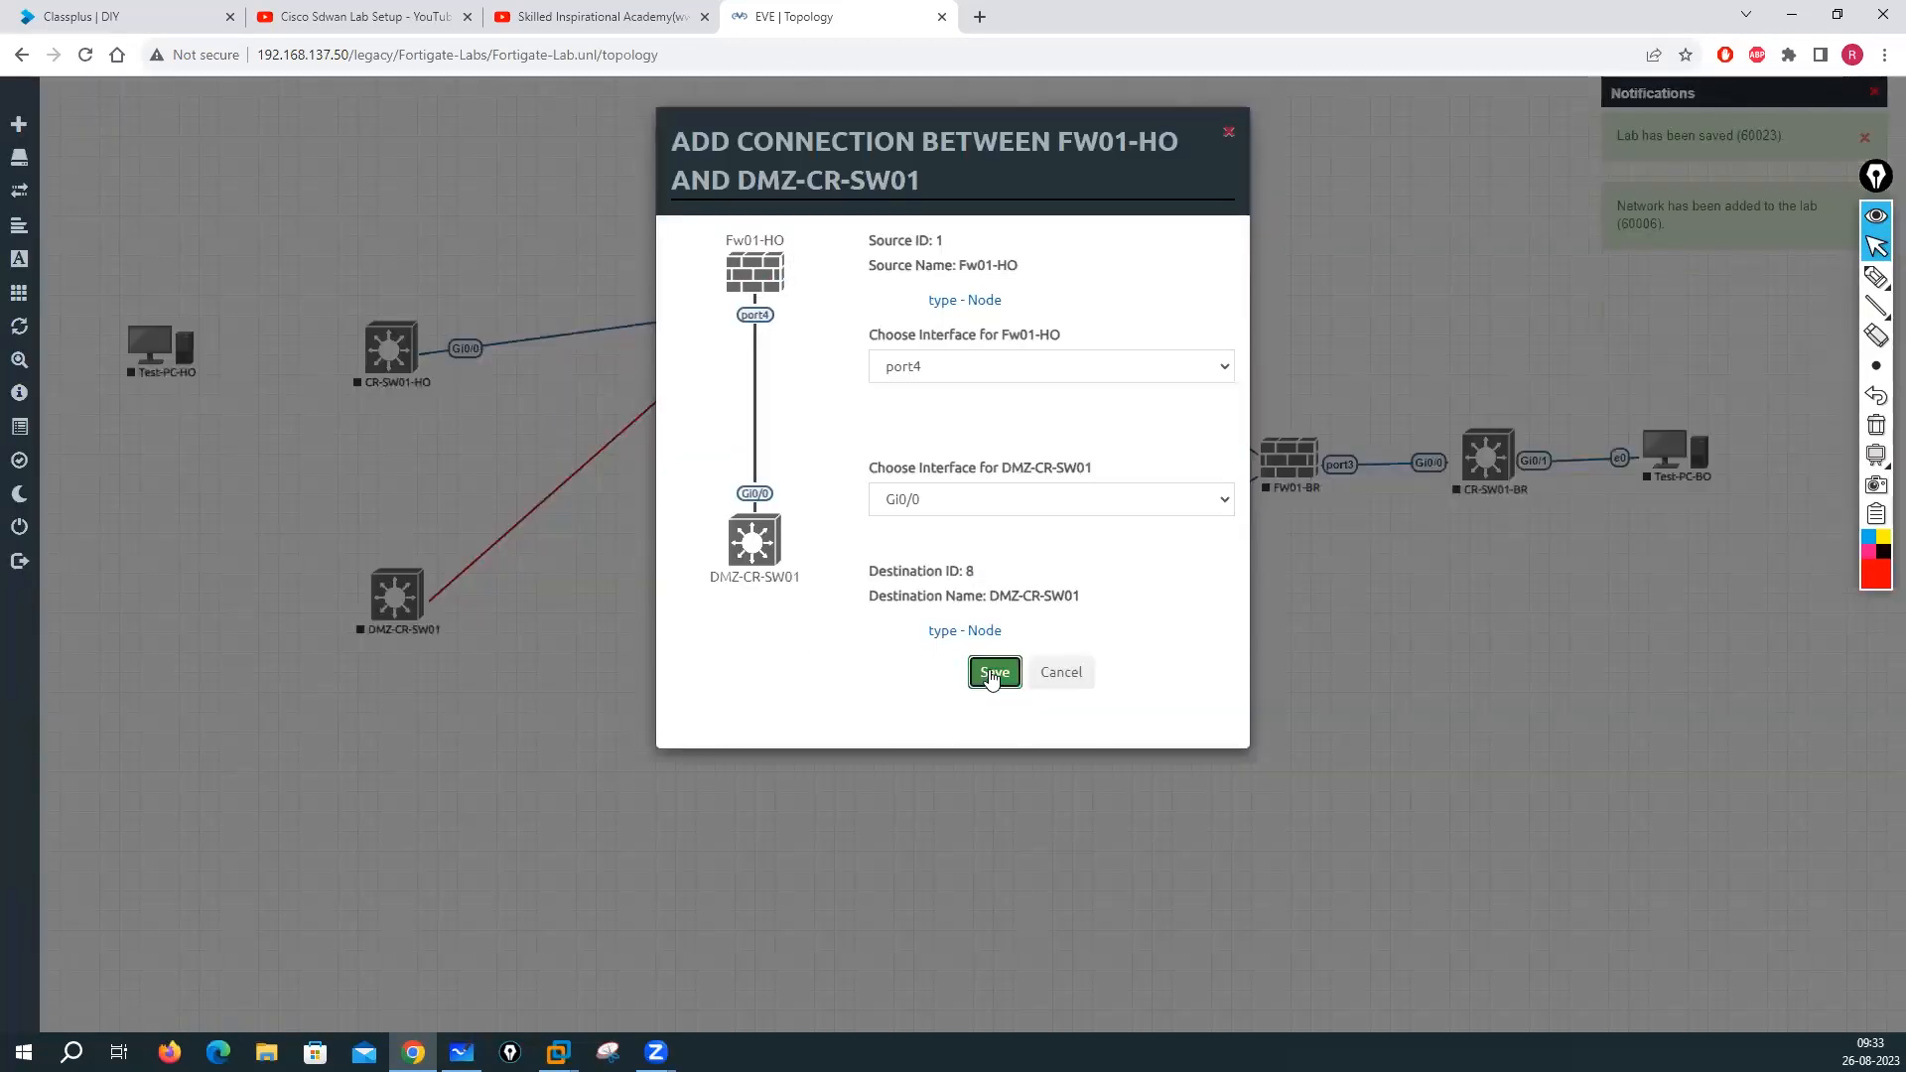
{"action": "left_click", "coordinate": [994, 672]}
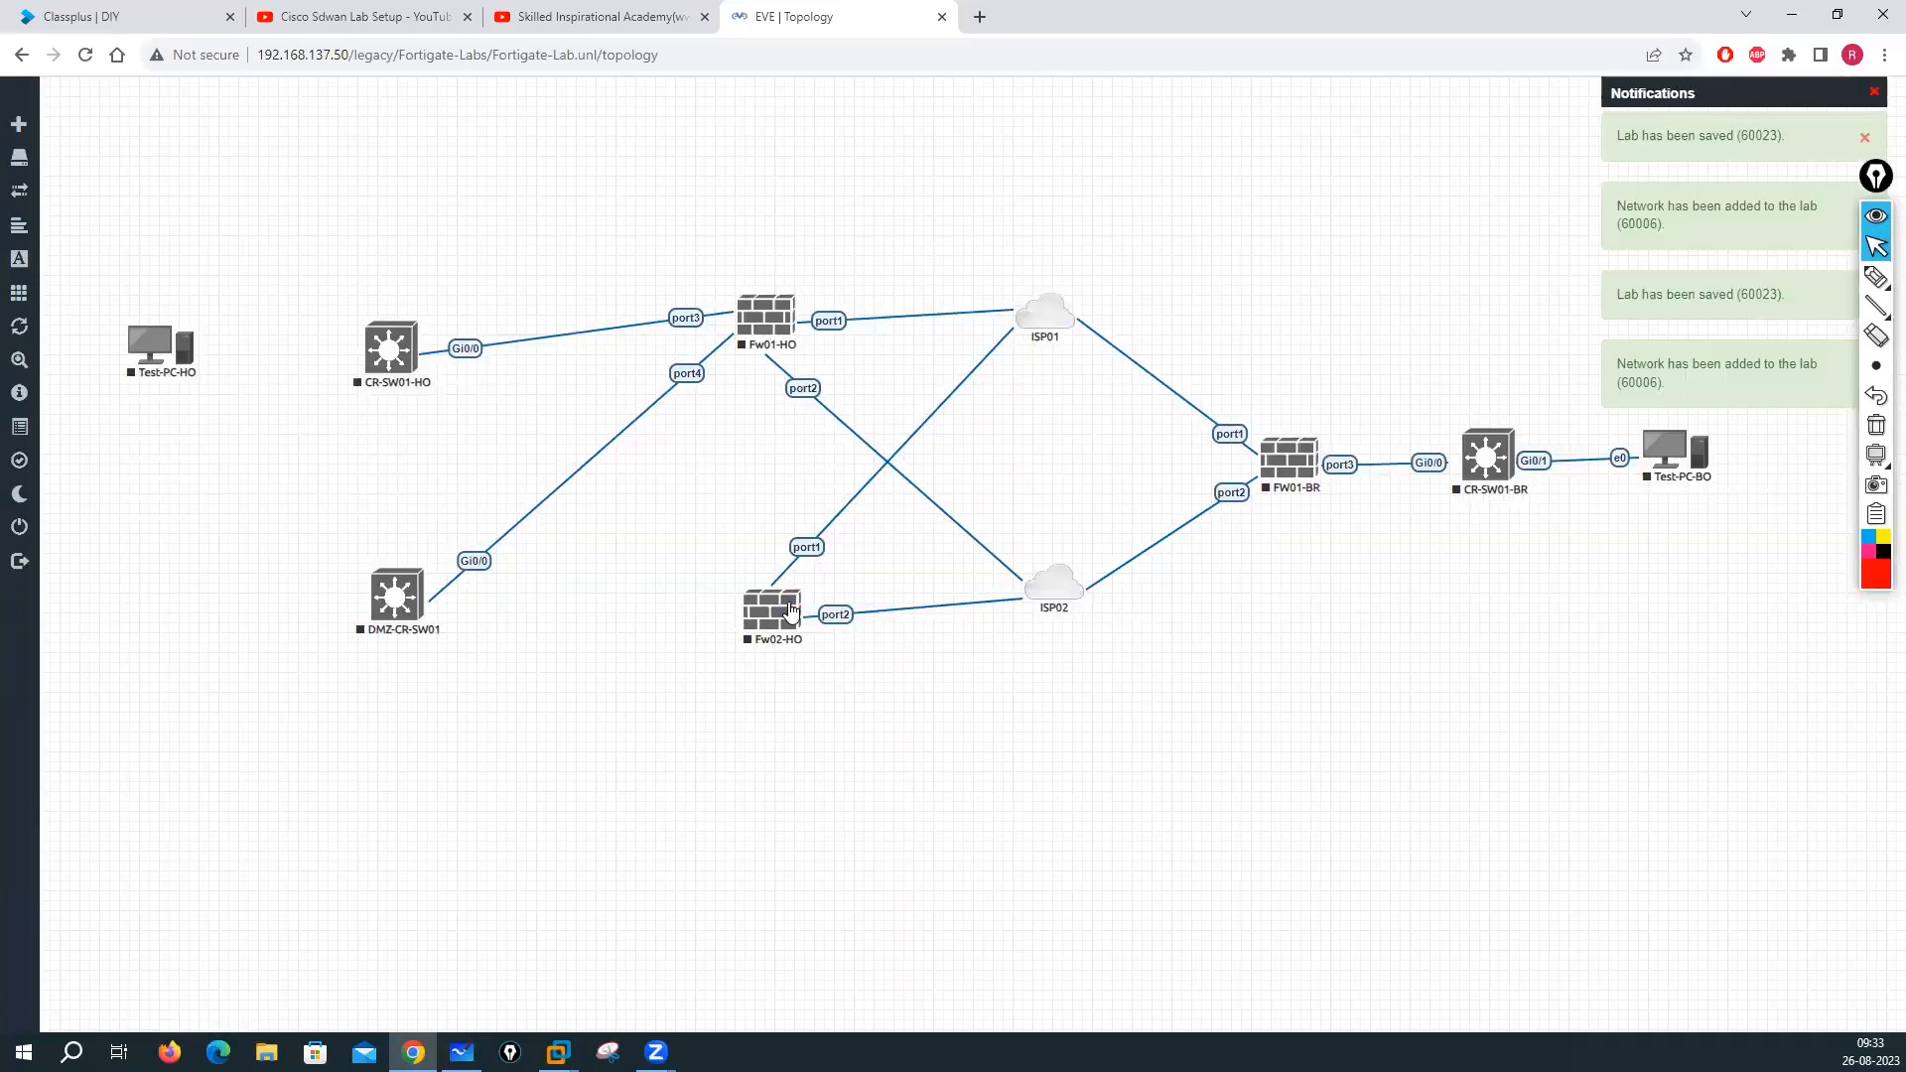
Connect Fw02-HO port3 to Gi0/1 of CR-SW01-HO and port4 to Gi0/1 of DMZ-CR-SW01
{"action": "left_click_drag", "start_coordinate": [755, 585], "coordinate": [400, 364]}
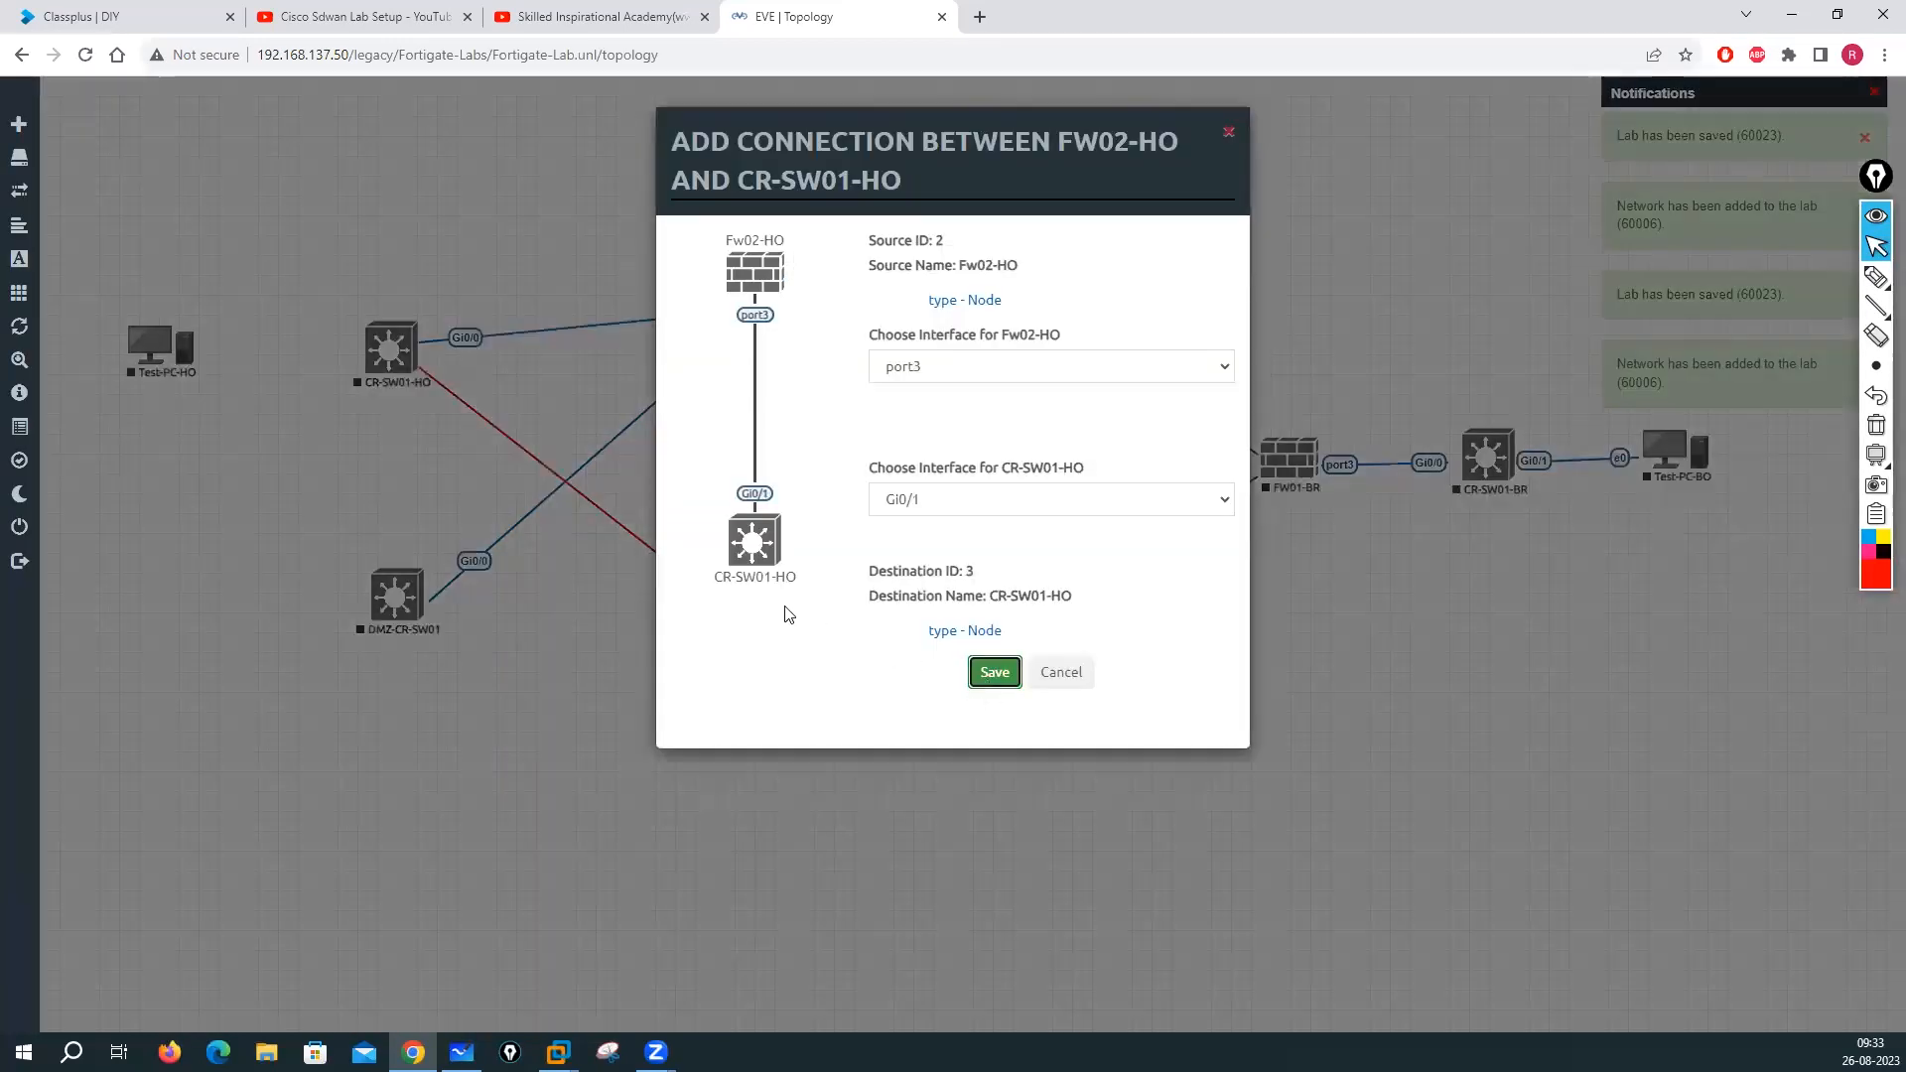
{"action": "left_click", "coordinate": [989, 671]}
{"action": "left_click_drag", "start_coordinate": [787, 612], "coordinate": [422, 621]}
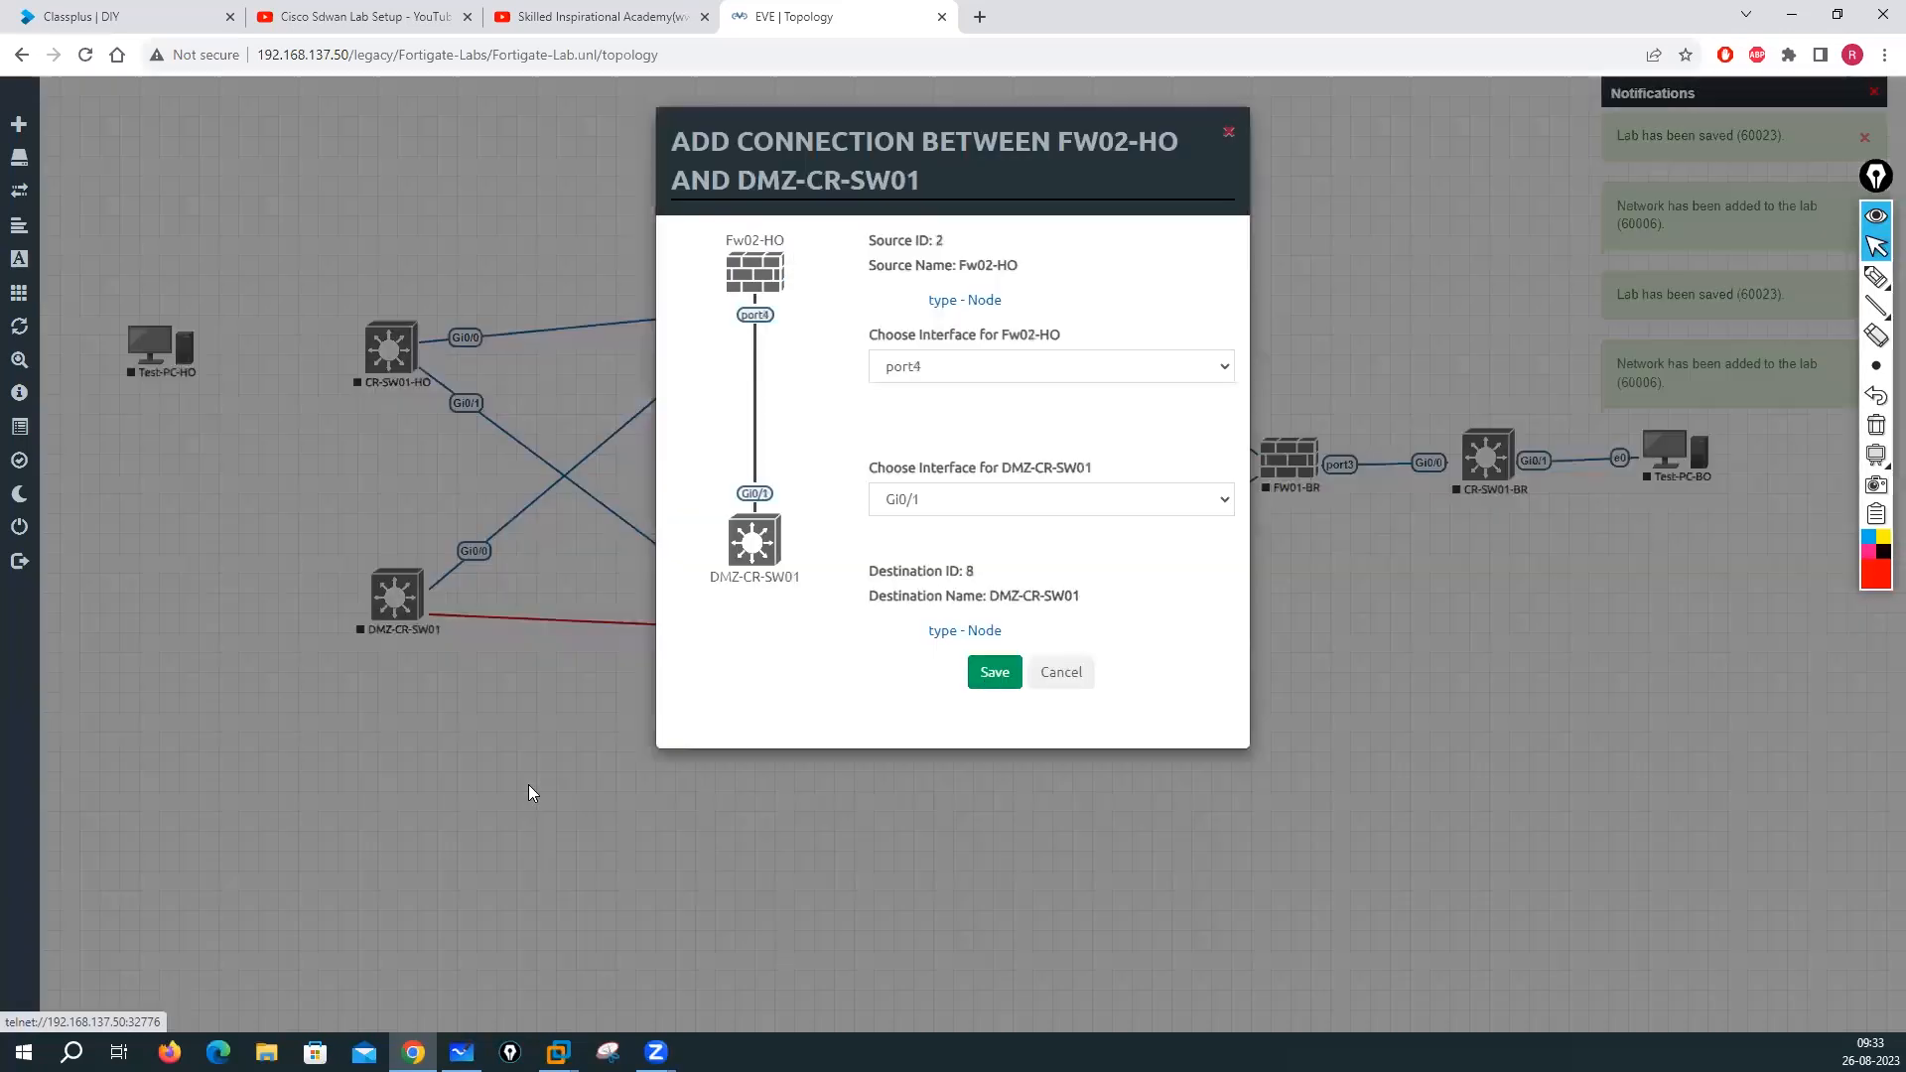
{"action": "left_click", "coordinate": [991, 669]}
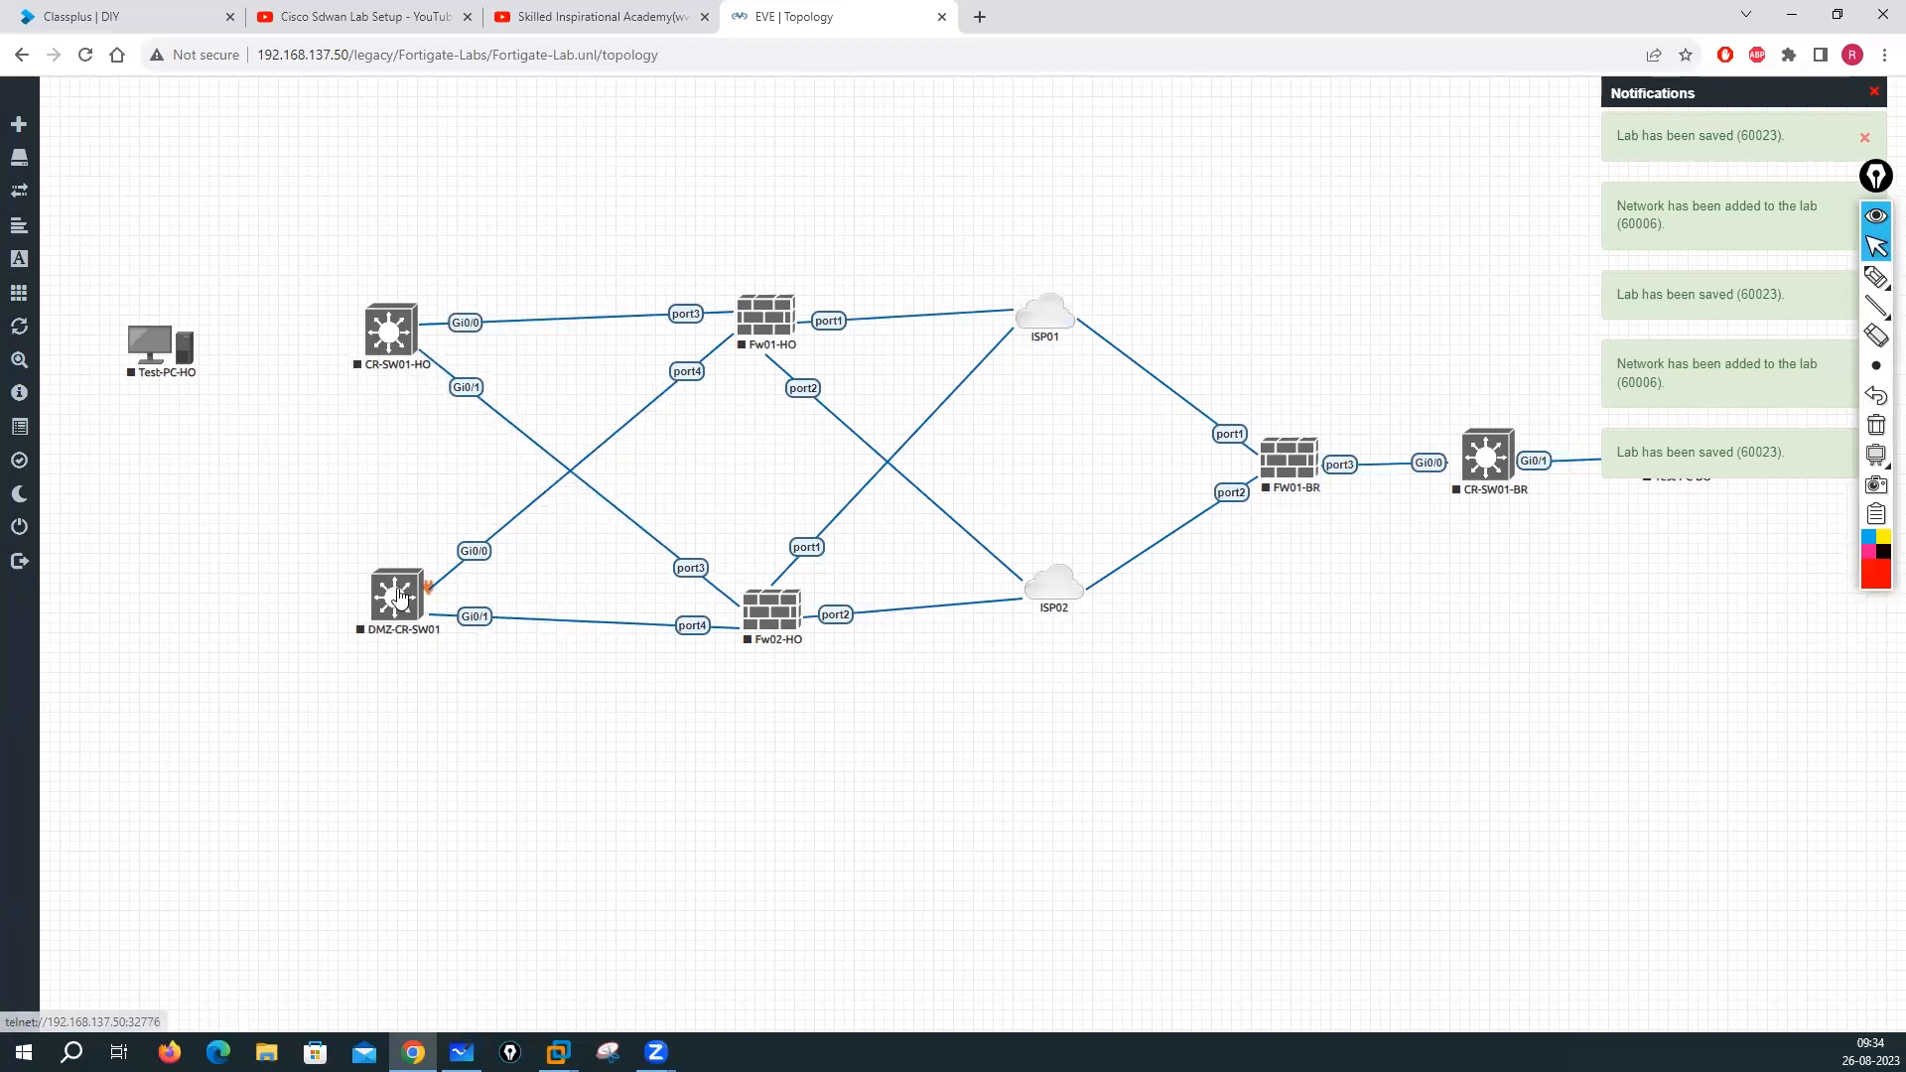
Move DMZ-CR-SW01 slightly down and connect e0 of Test-PC-HO to Gi0/2 of CR-SW01-HO
{"action": "left_click_drag", "start_coordinate": [396, 615], "coordinate": [399, 614]}
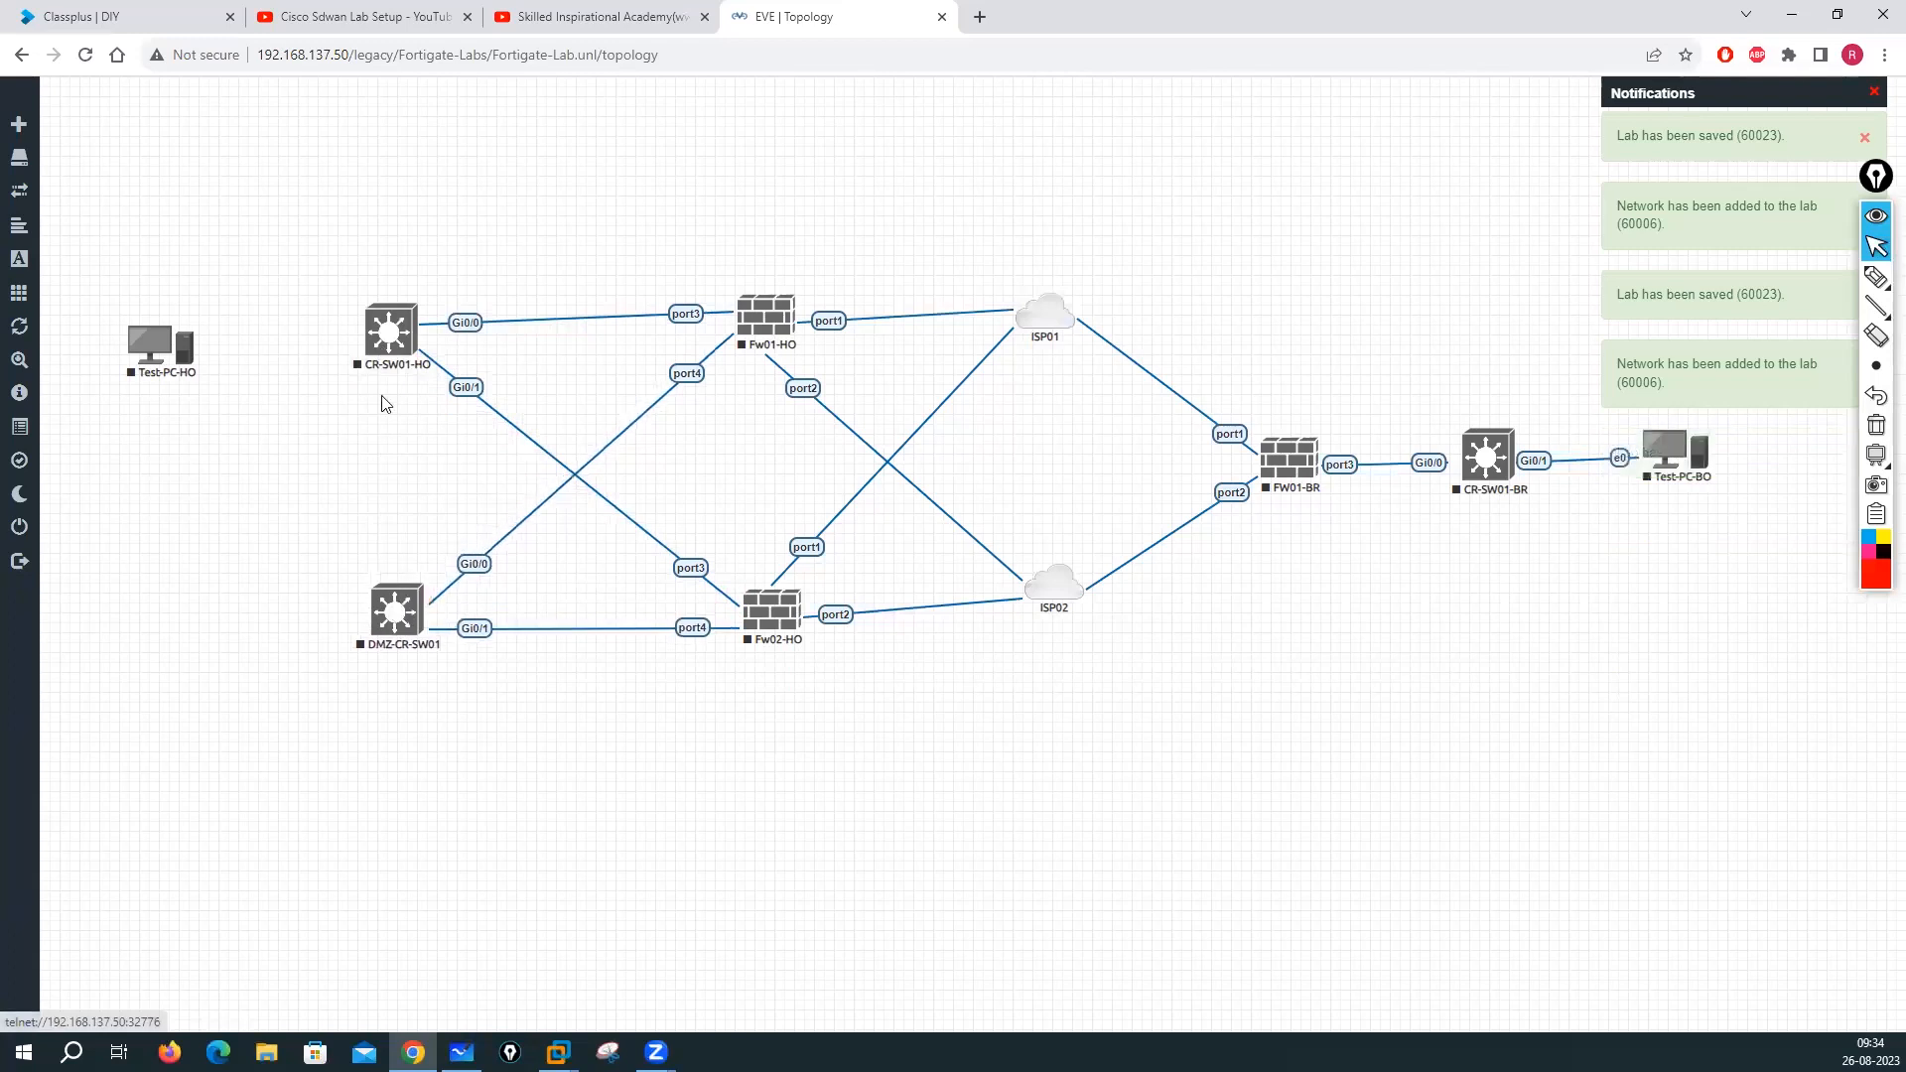
{"action": "left_click_drag", "start_coordinate": [137, 355], "coordinate": [387, 339]}
{"action": "left_click", "coordinate": [989, 675]}
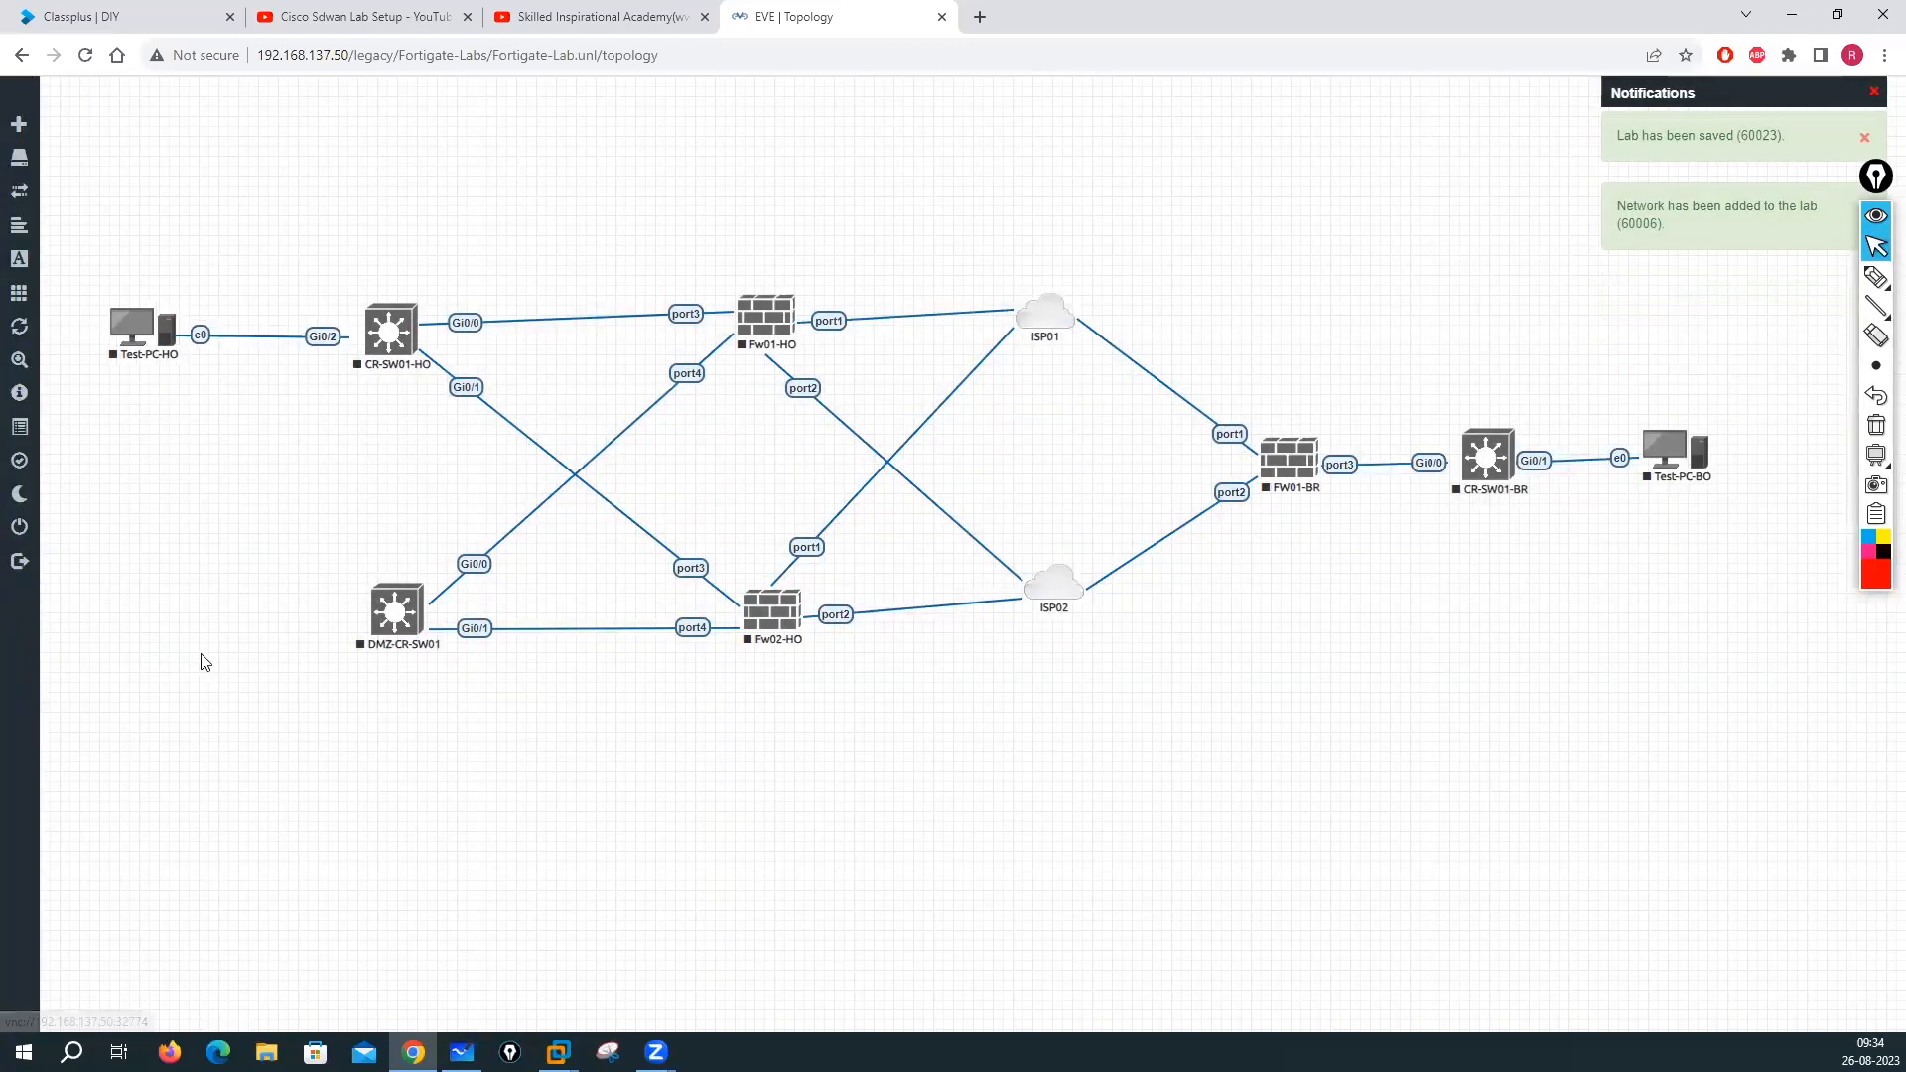
Add three Linux nodes beside DMZ-CR-SW01 using the linux-tinycore11 image with 1024 MB of RAM
{"action": "right_click", "coordinate": [179, 586]}
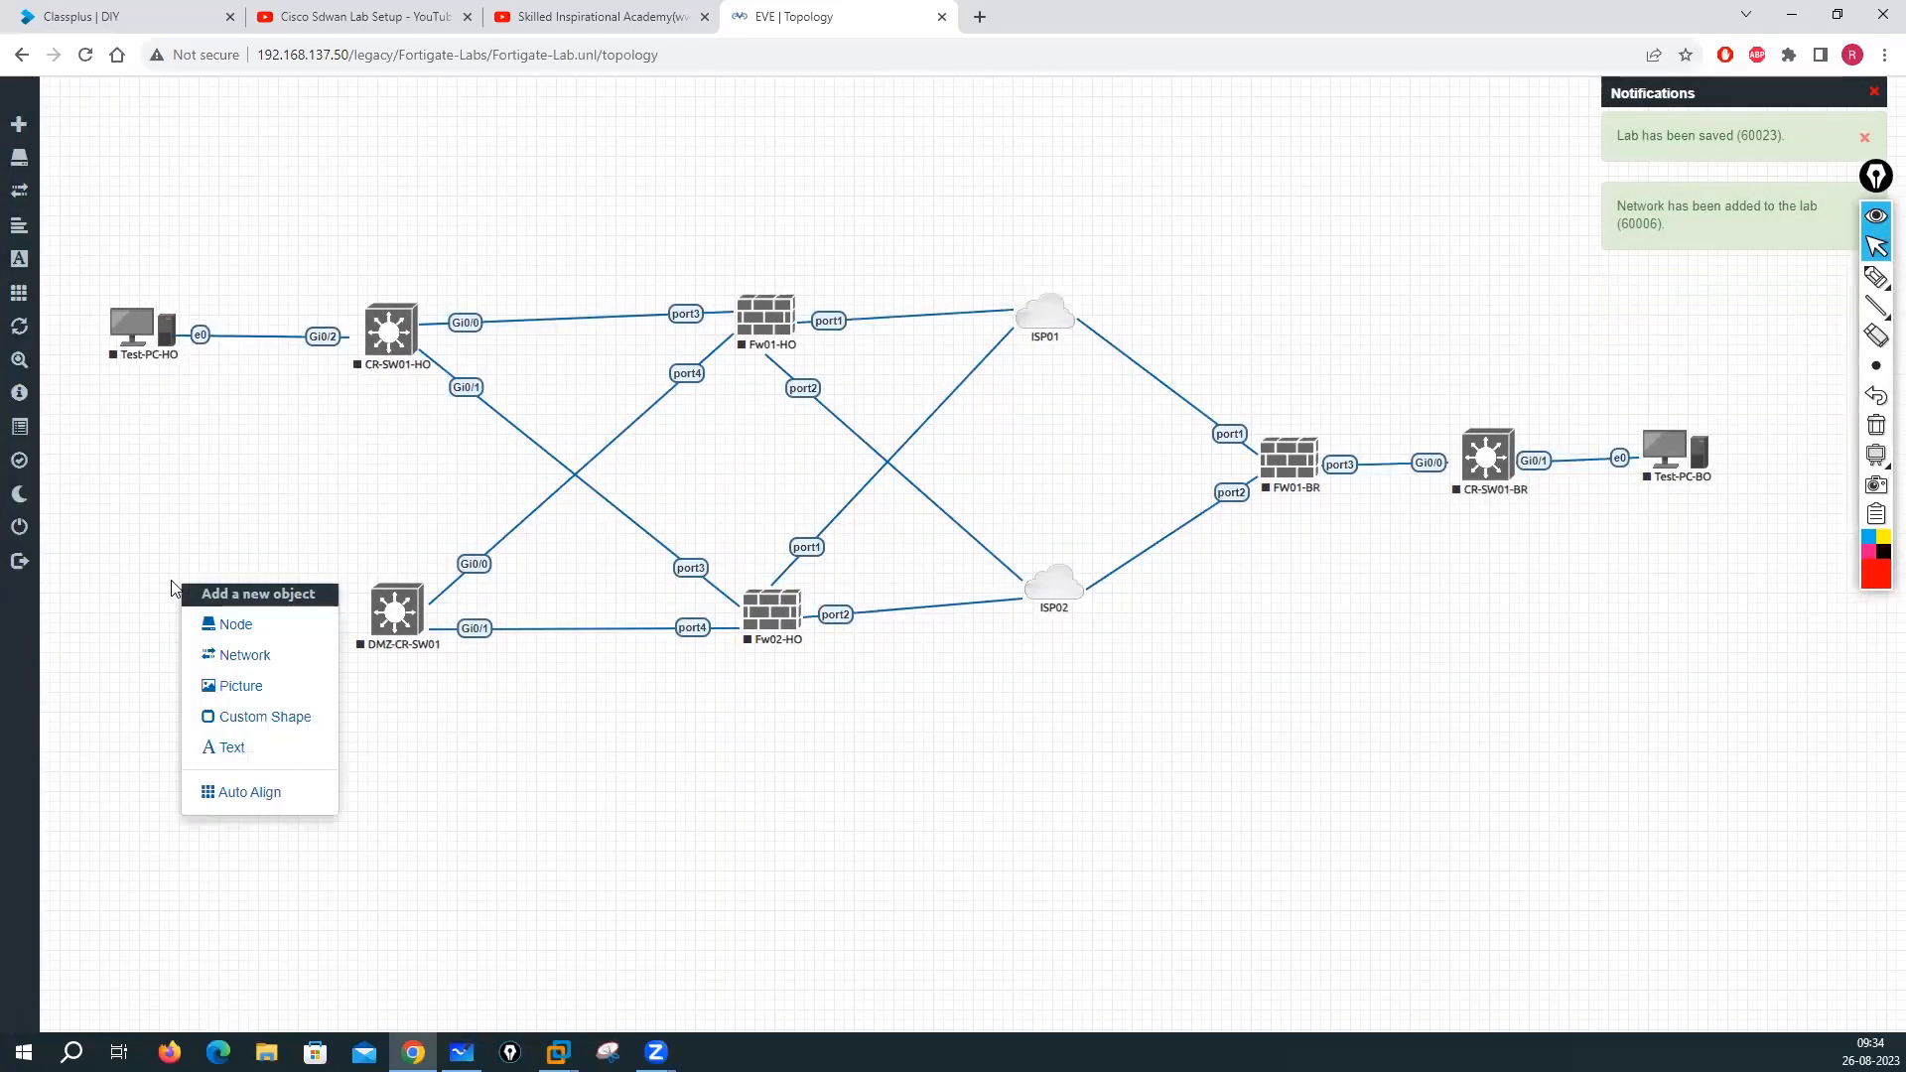
{"action": "left_click", "coordinate": [235, 624]}
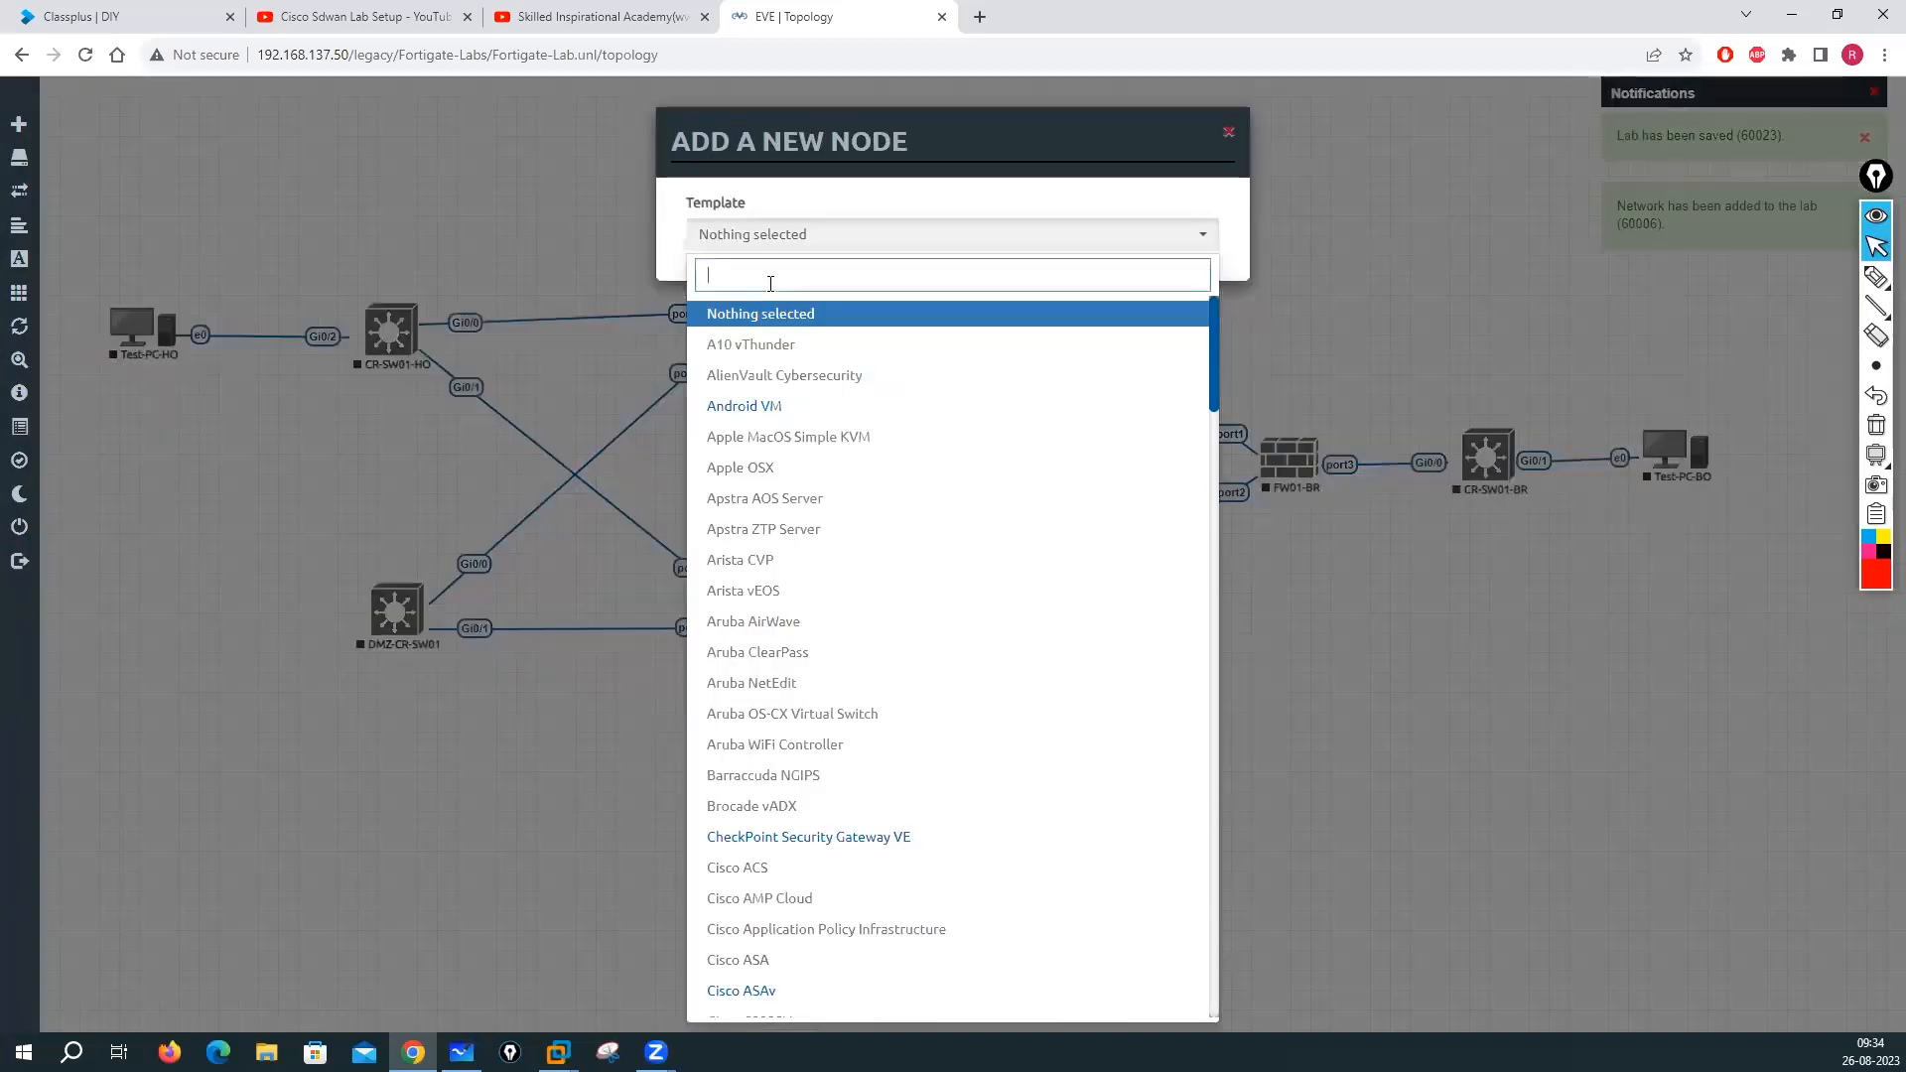
{"action": "type", "text": "lin"}
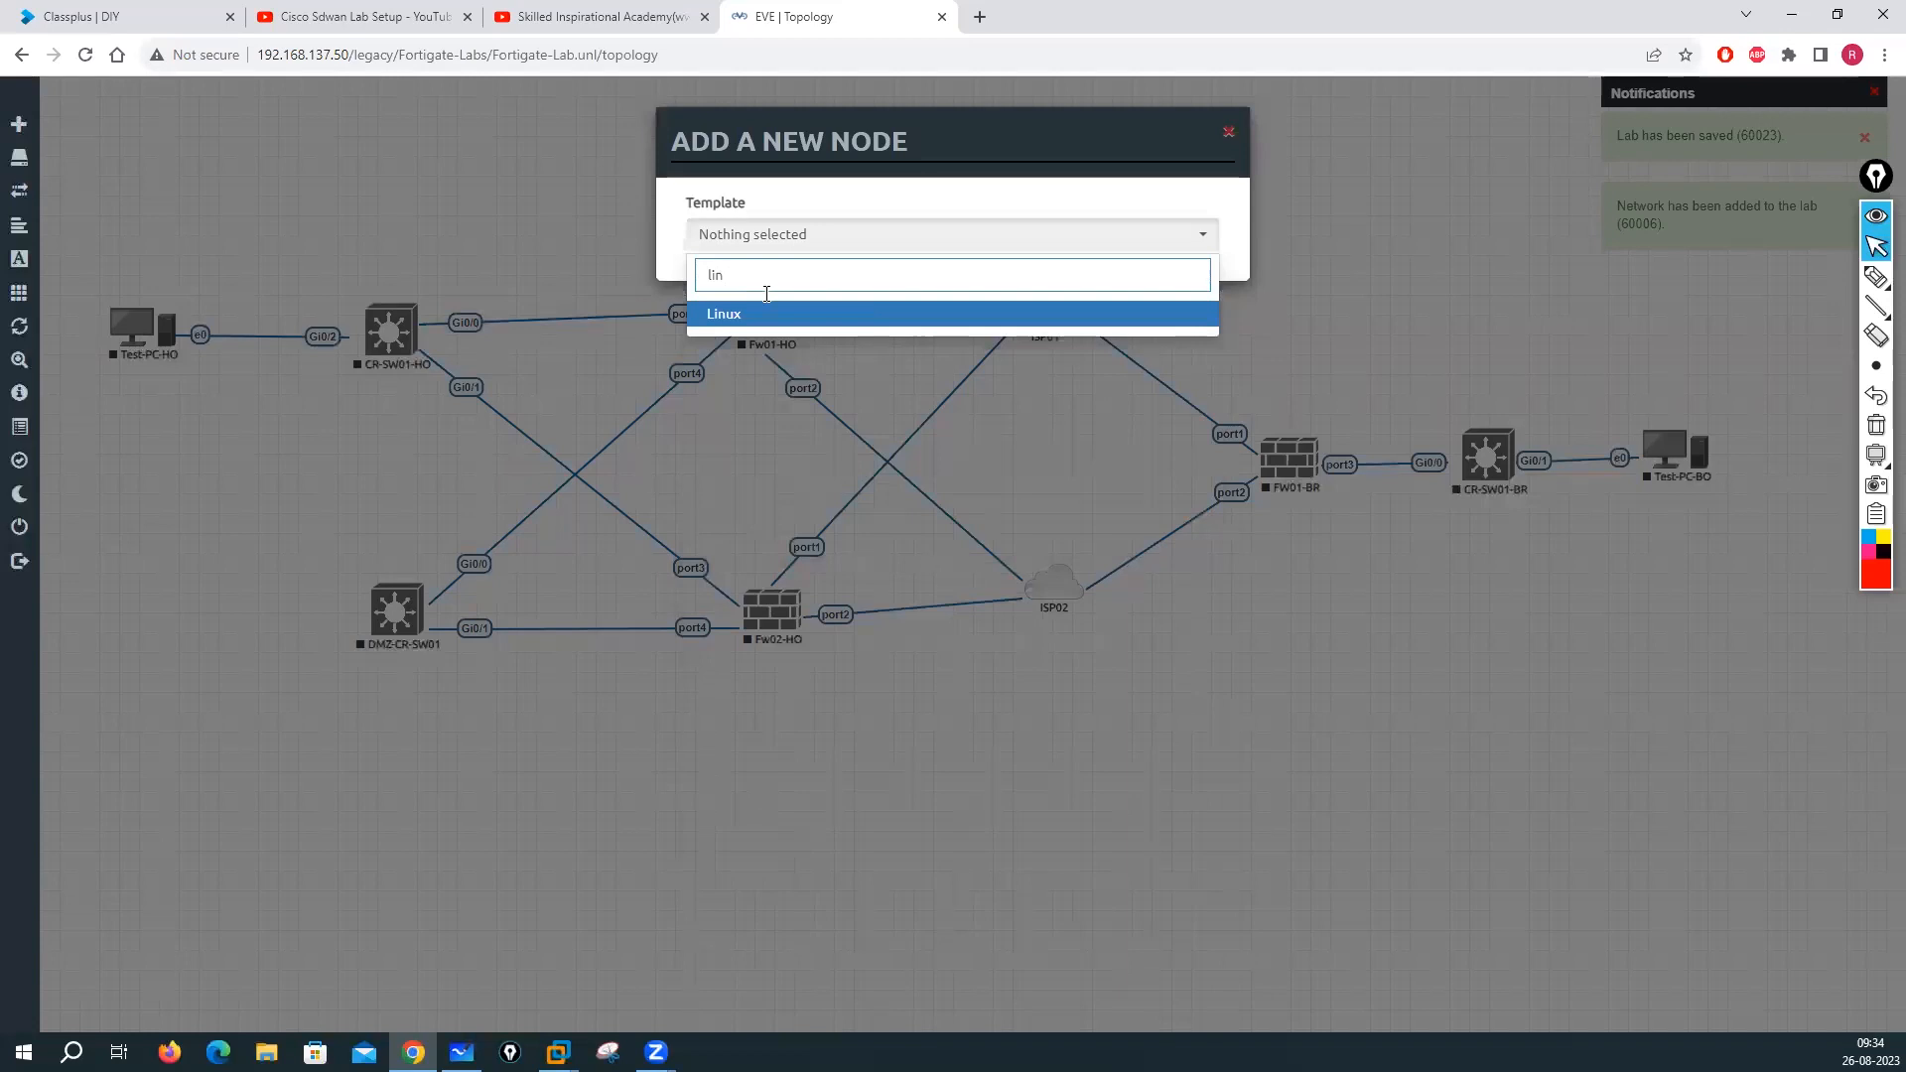
{"action": "left_click", "coordinate": [764, 316]}
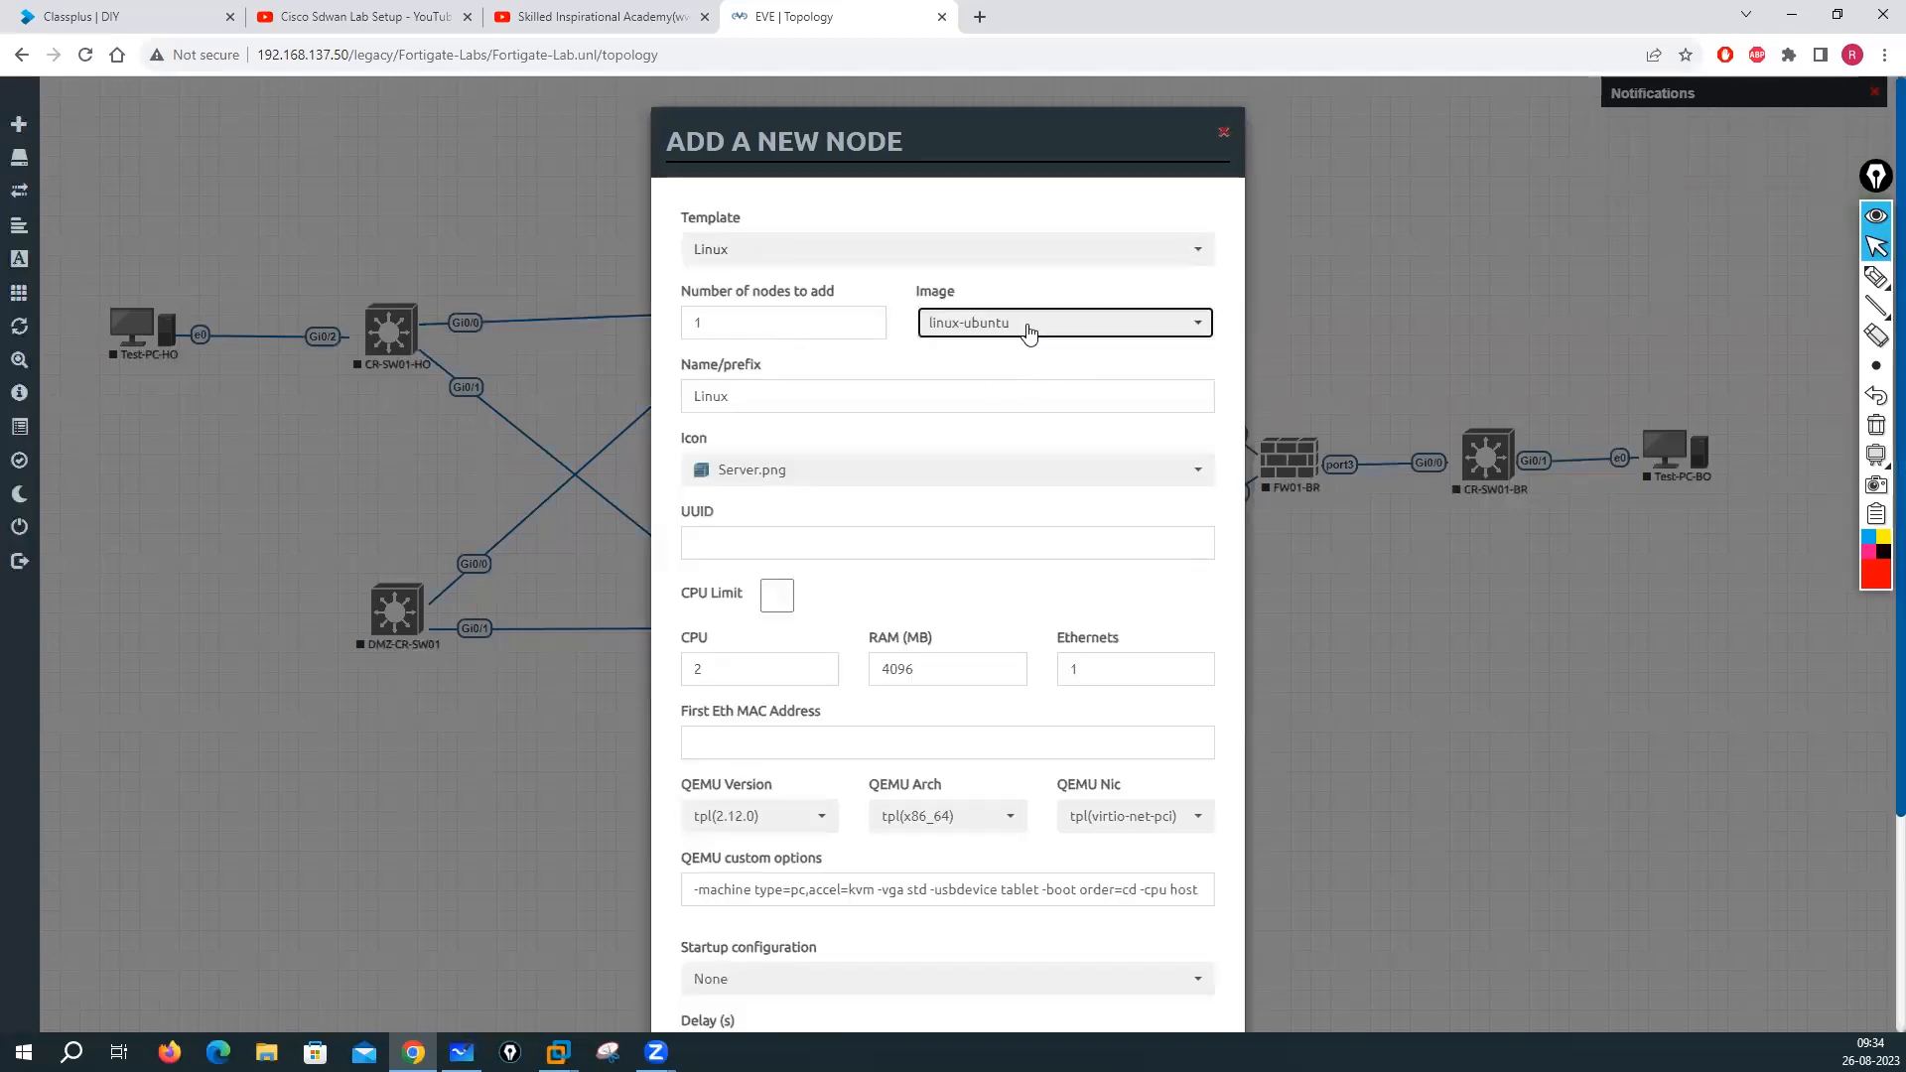
{"action": "left_click", "coordinate": [1027, 332]}
{"action": "left_click", "coordinate": [992, 432]}
{"action": "left_click", "coordinate": [1103, 668]}
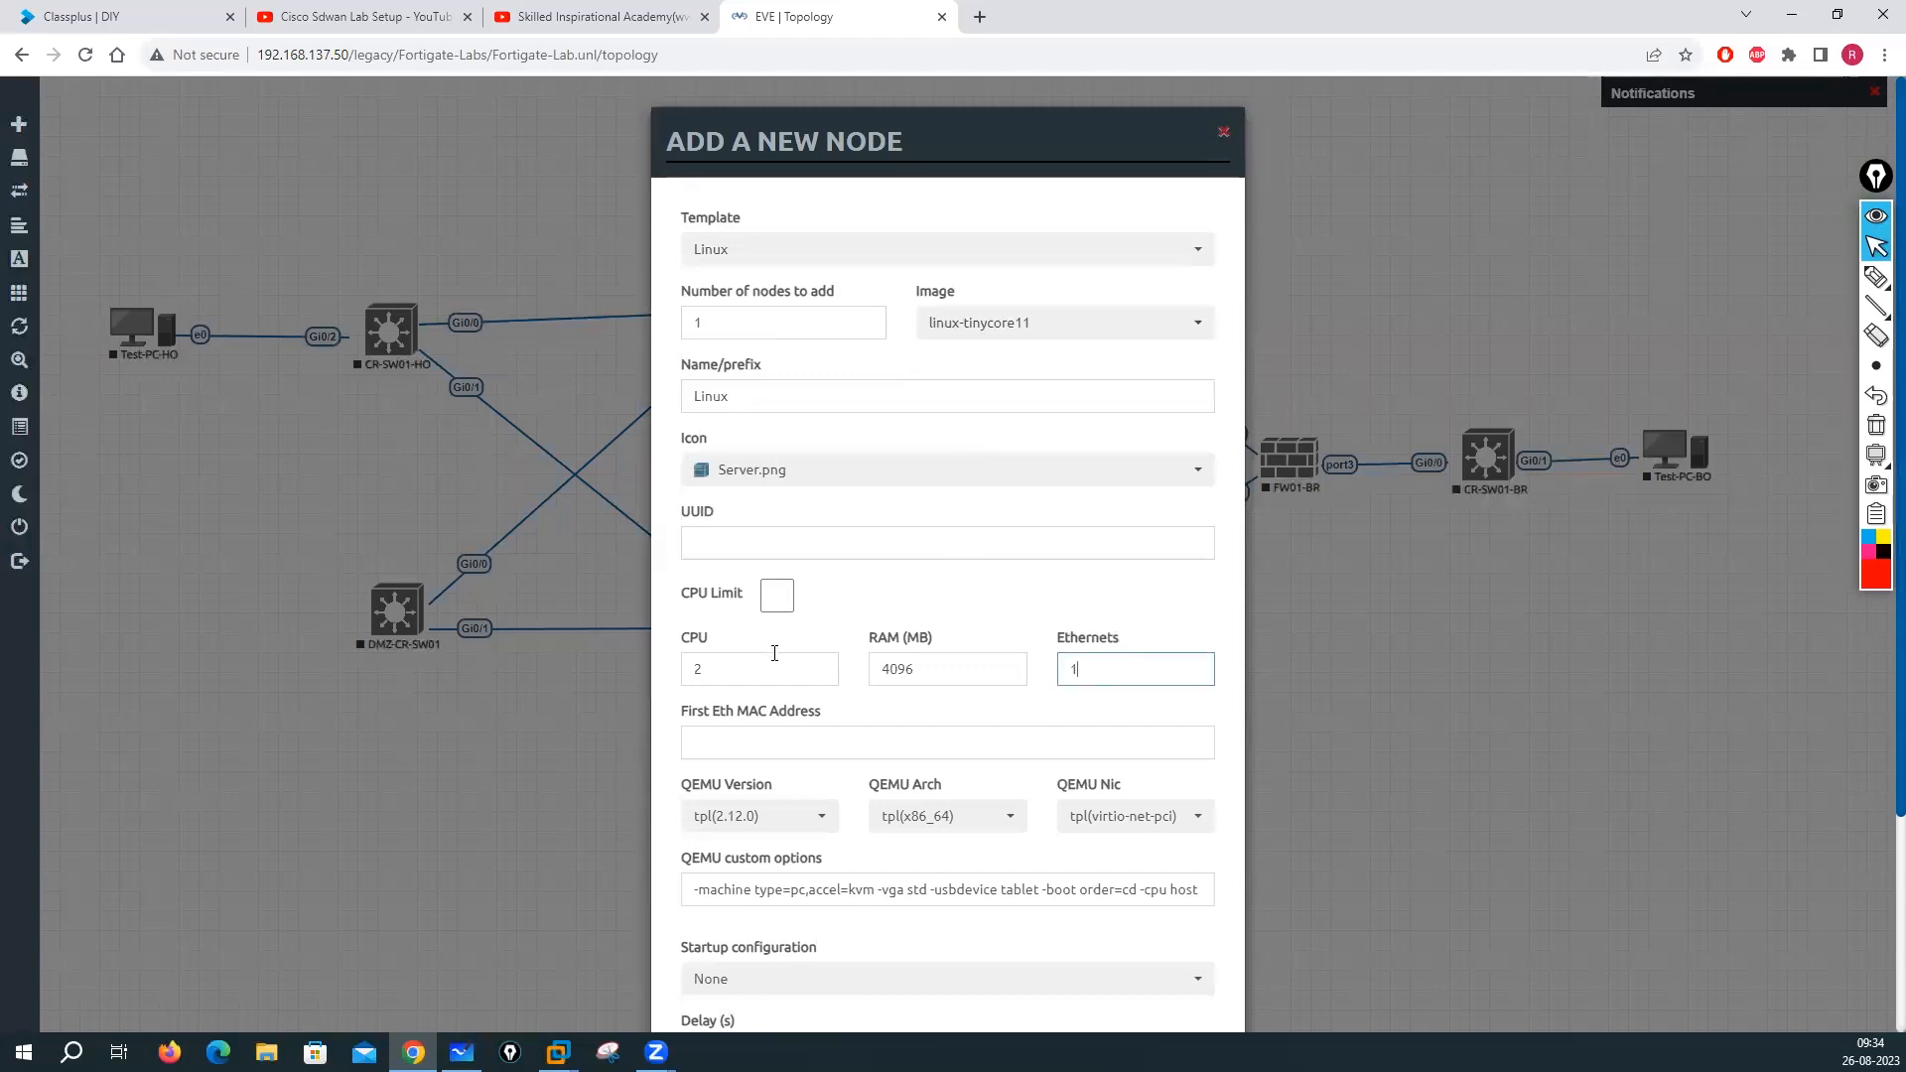
{"action": "left_click_drag", "start_coordinate": [937, 668], "coordinate": [779, 668]}
{"action": "type", "text": "102"}
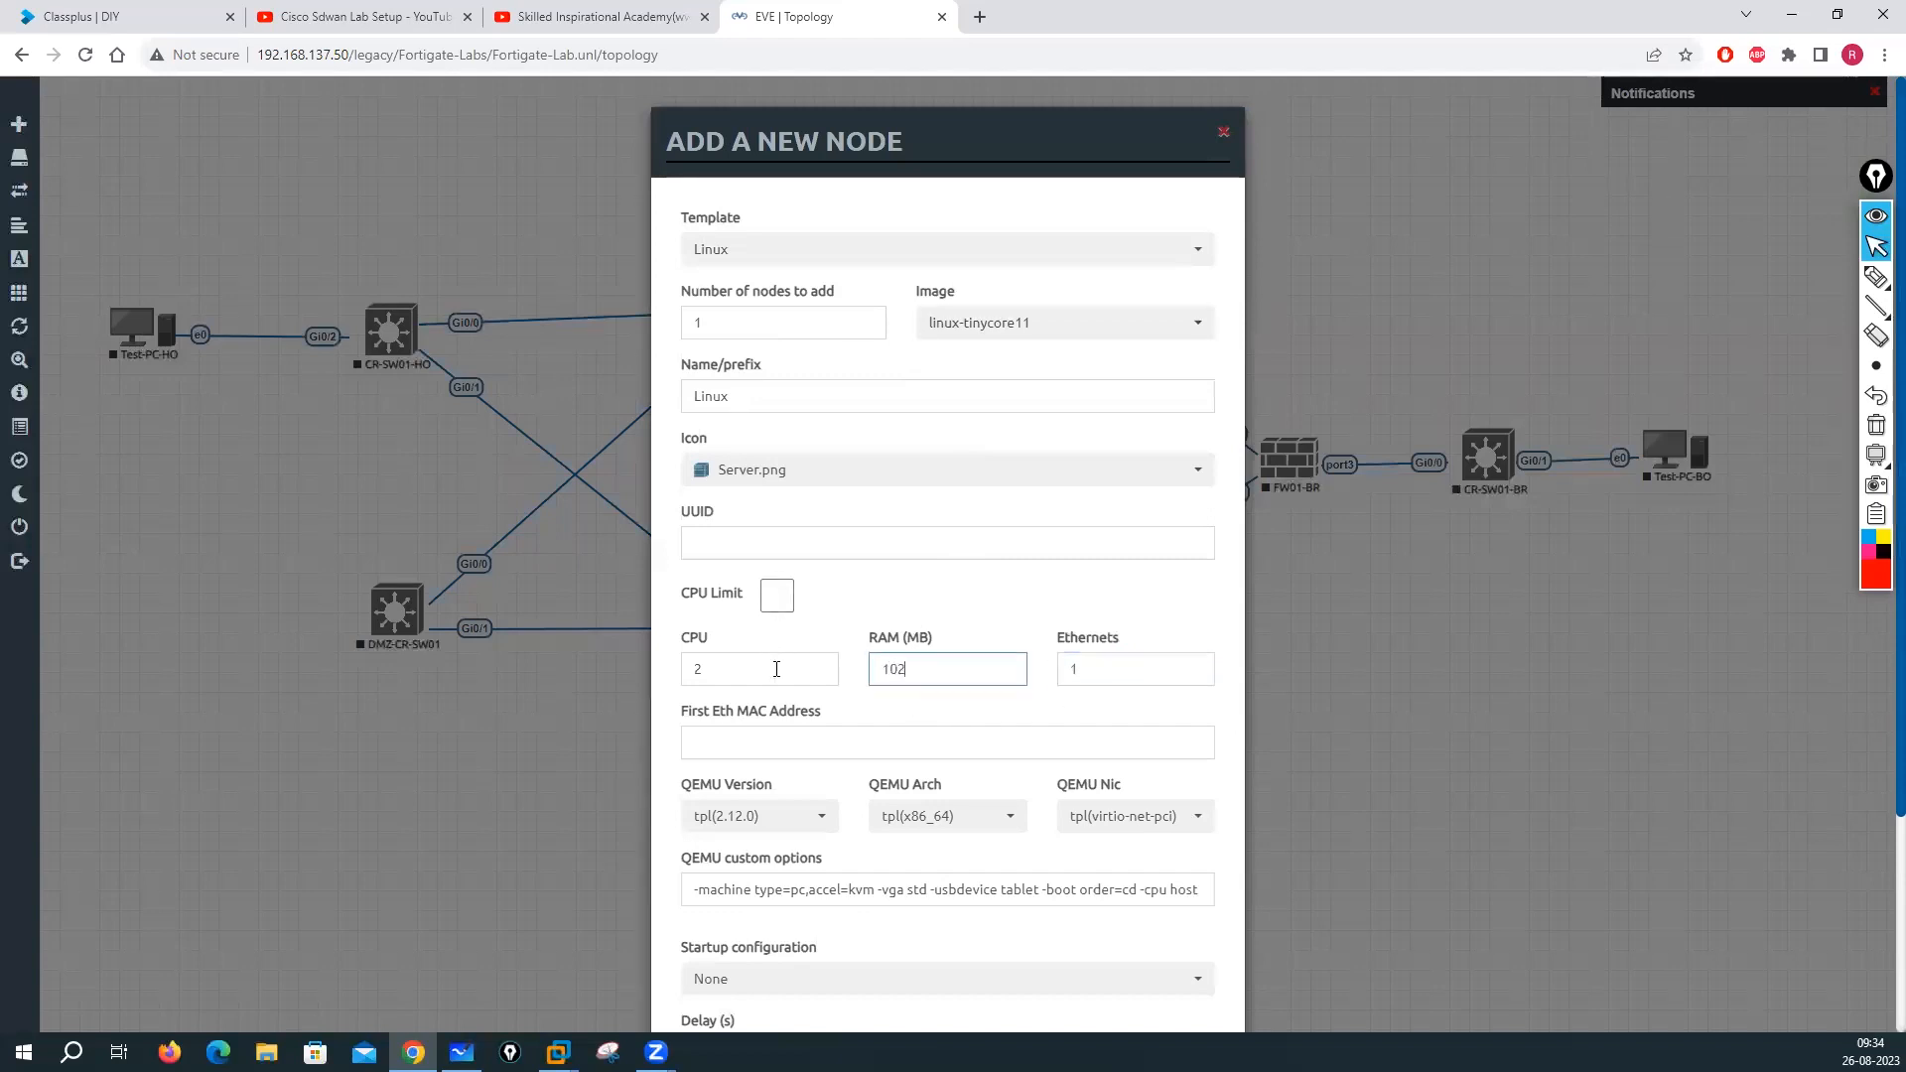
{"action": "left_click", "coordinate": [715, 315]}
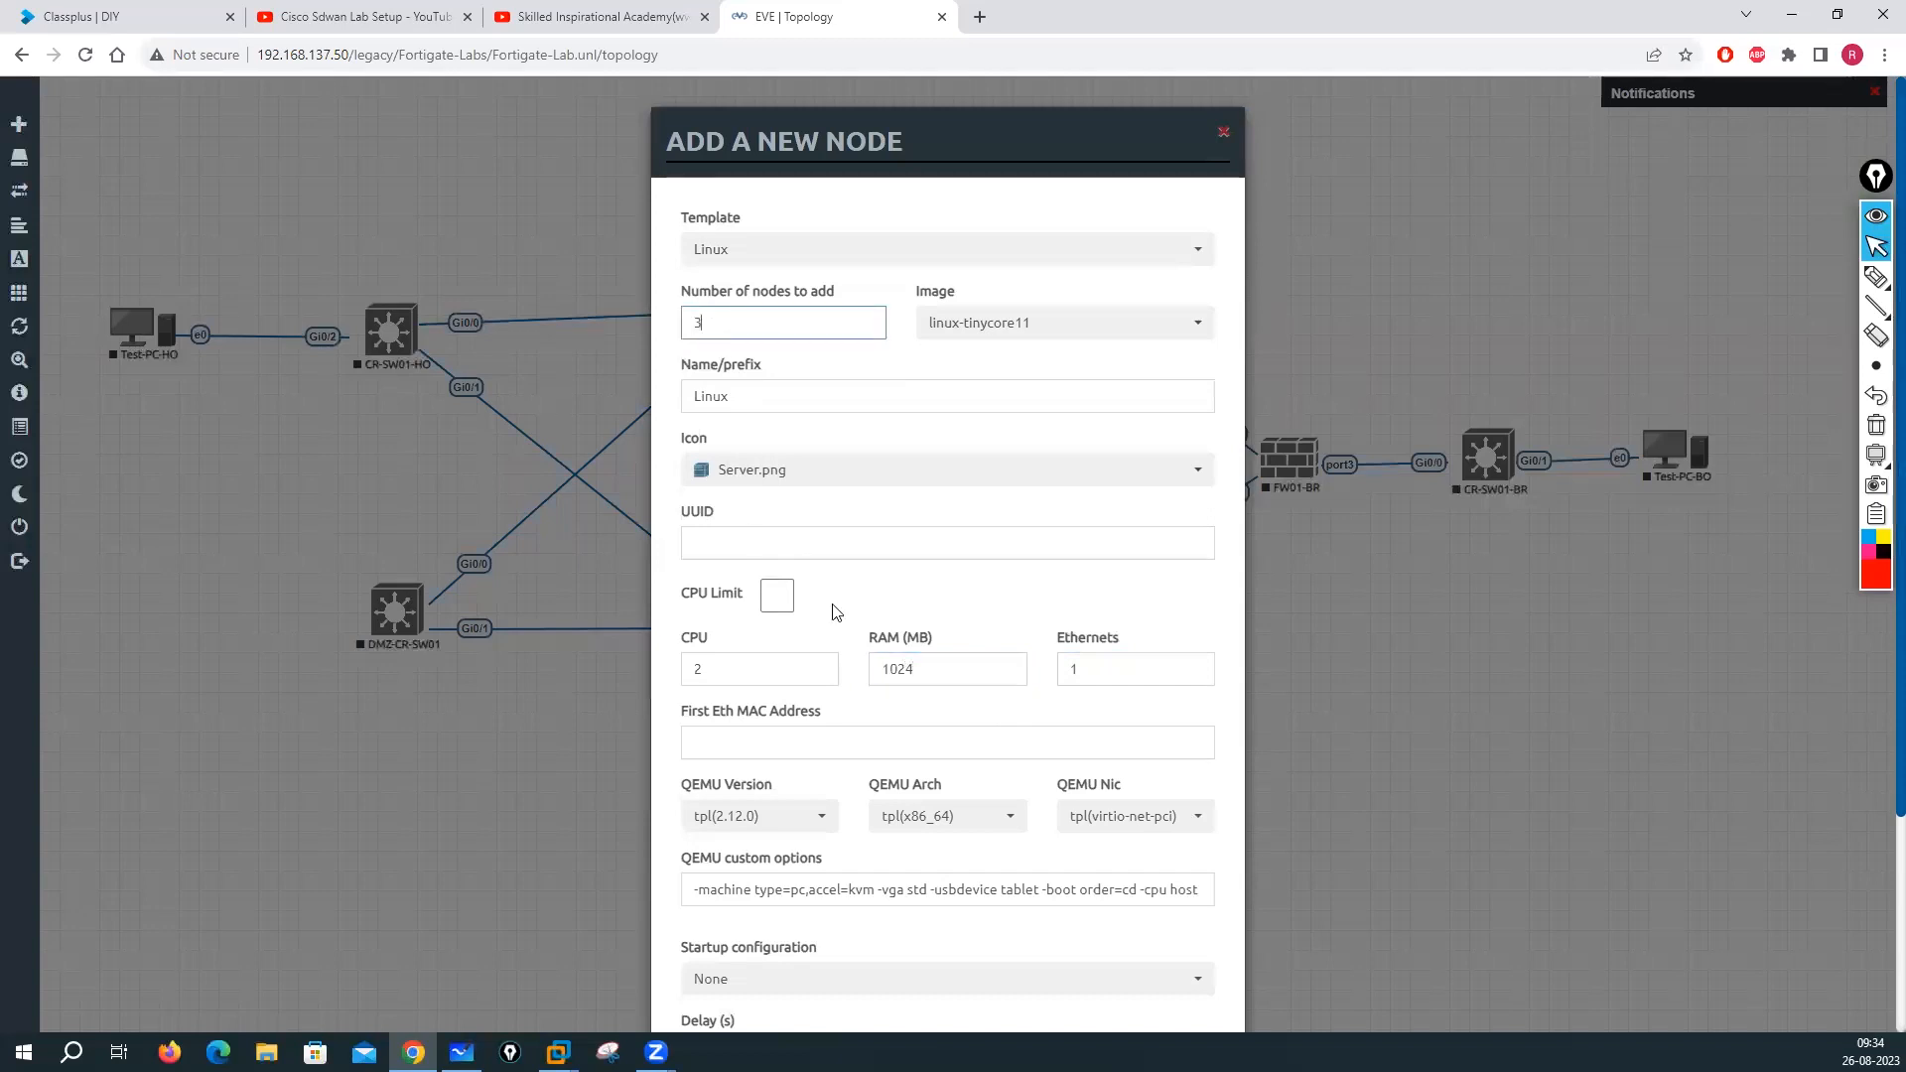
{"action": "scroll", "coordinate": [834, 610], "scroll_direction": "down", "scroll_amount": 3}
{"action": "left_click", "coordinate": [849, 971]}
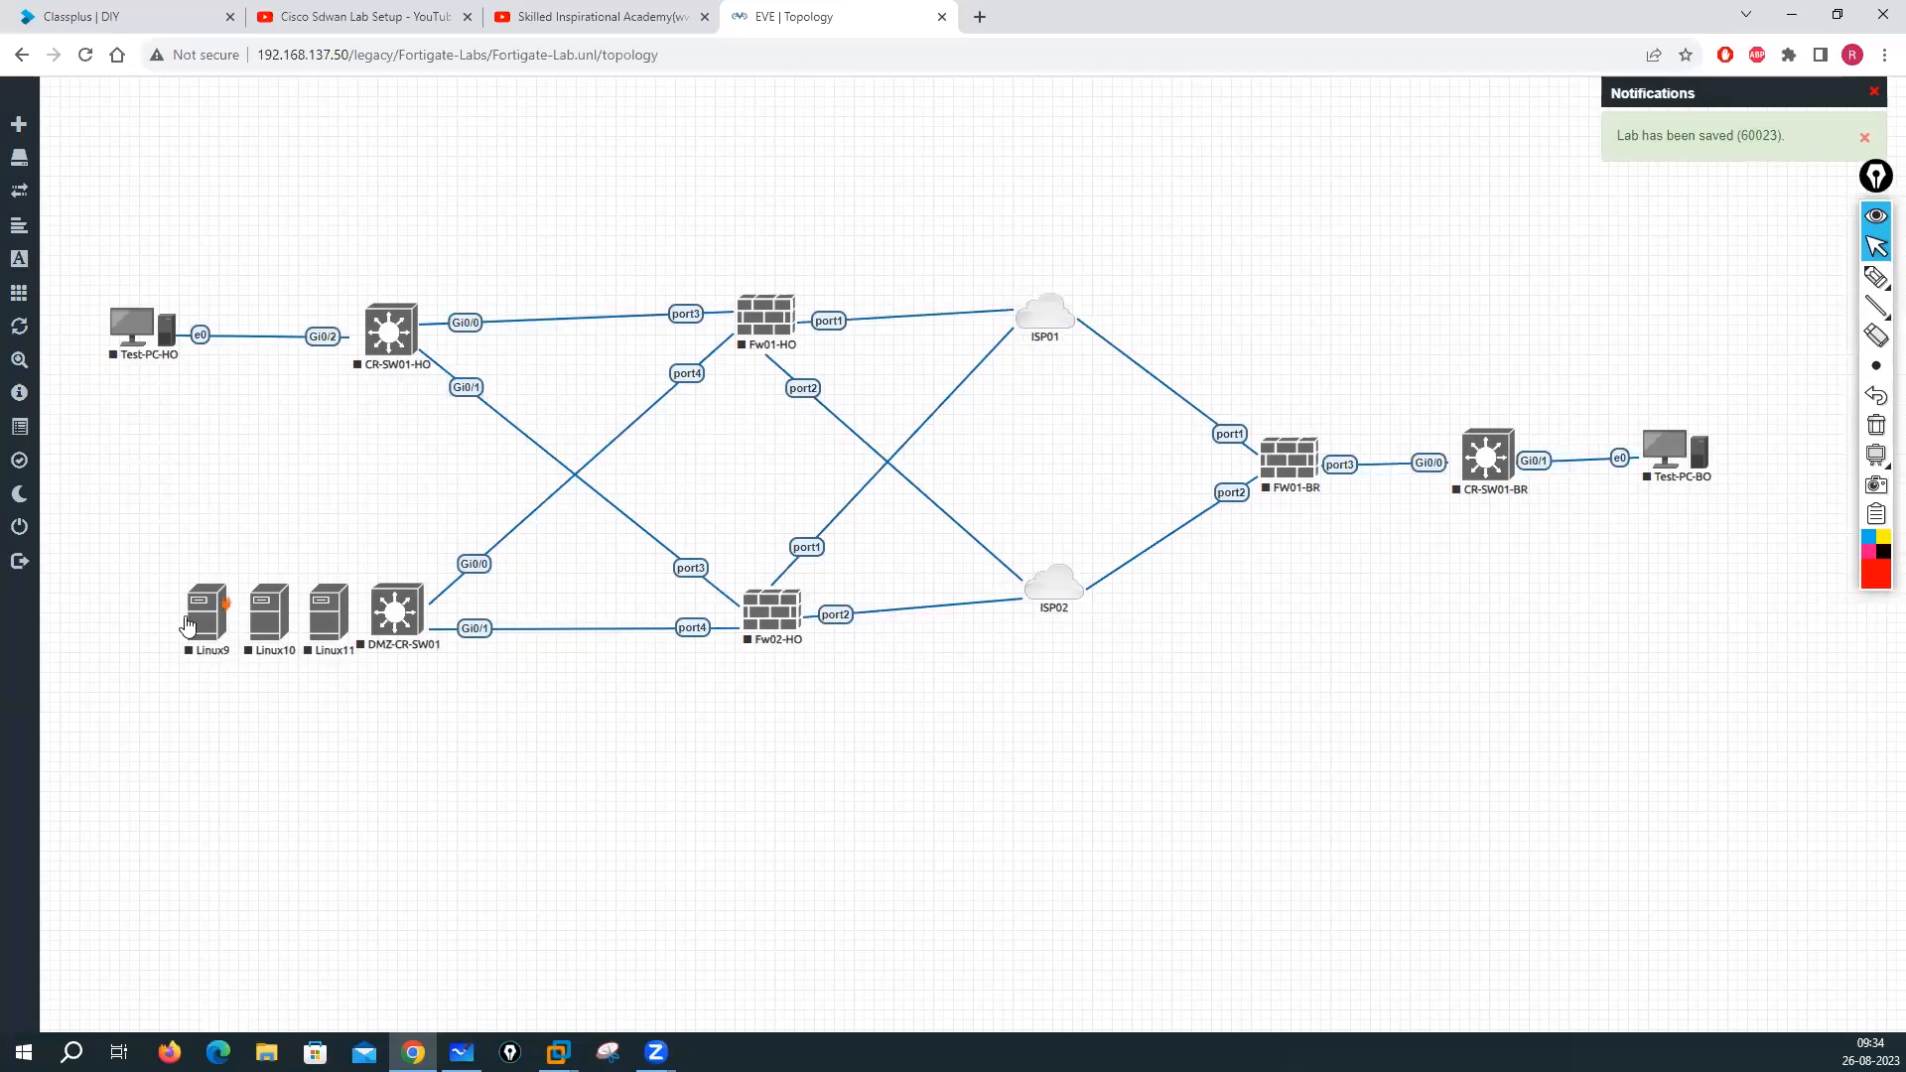
Spread the three Linux nodes in a vertical column to the left of DMZ-CR-SW01
{"action": "left_click_drag", "start_coordinate": [191, 633], "coordinate": [117, 594]}
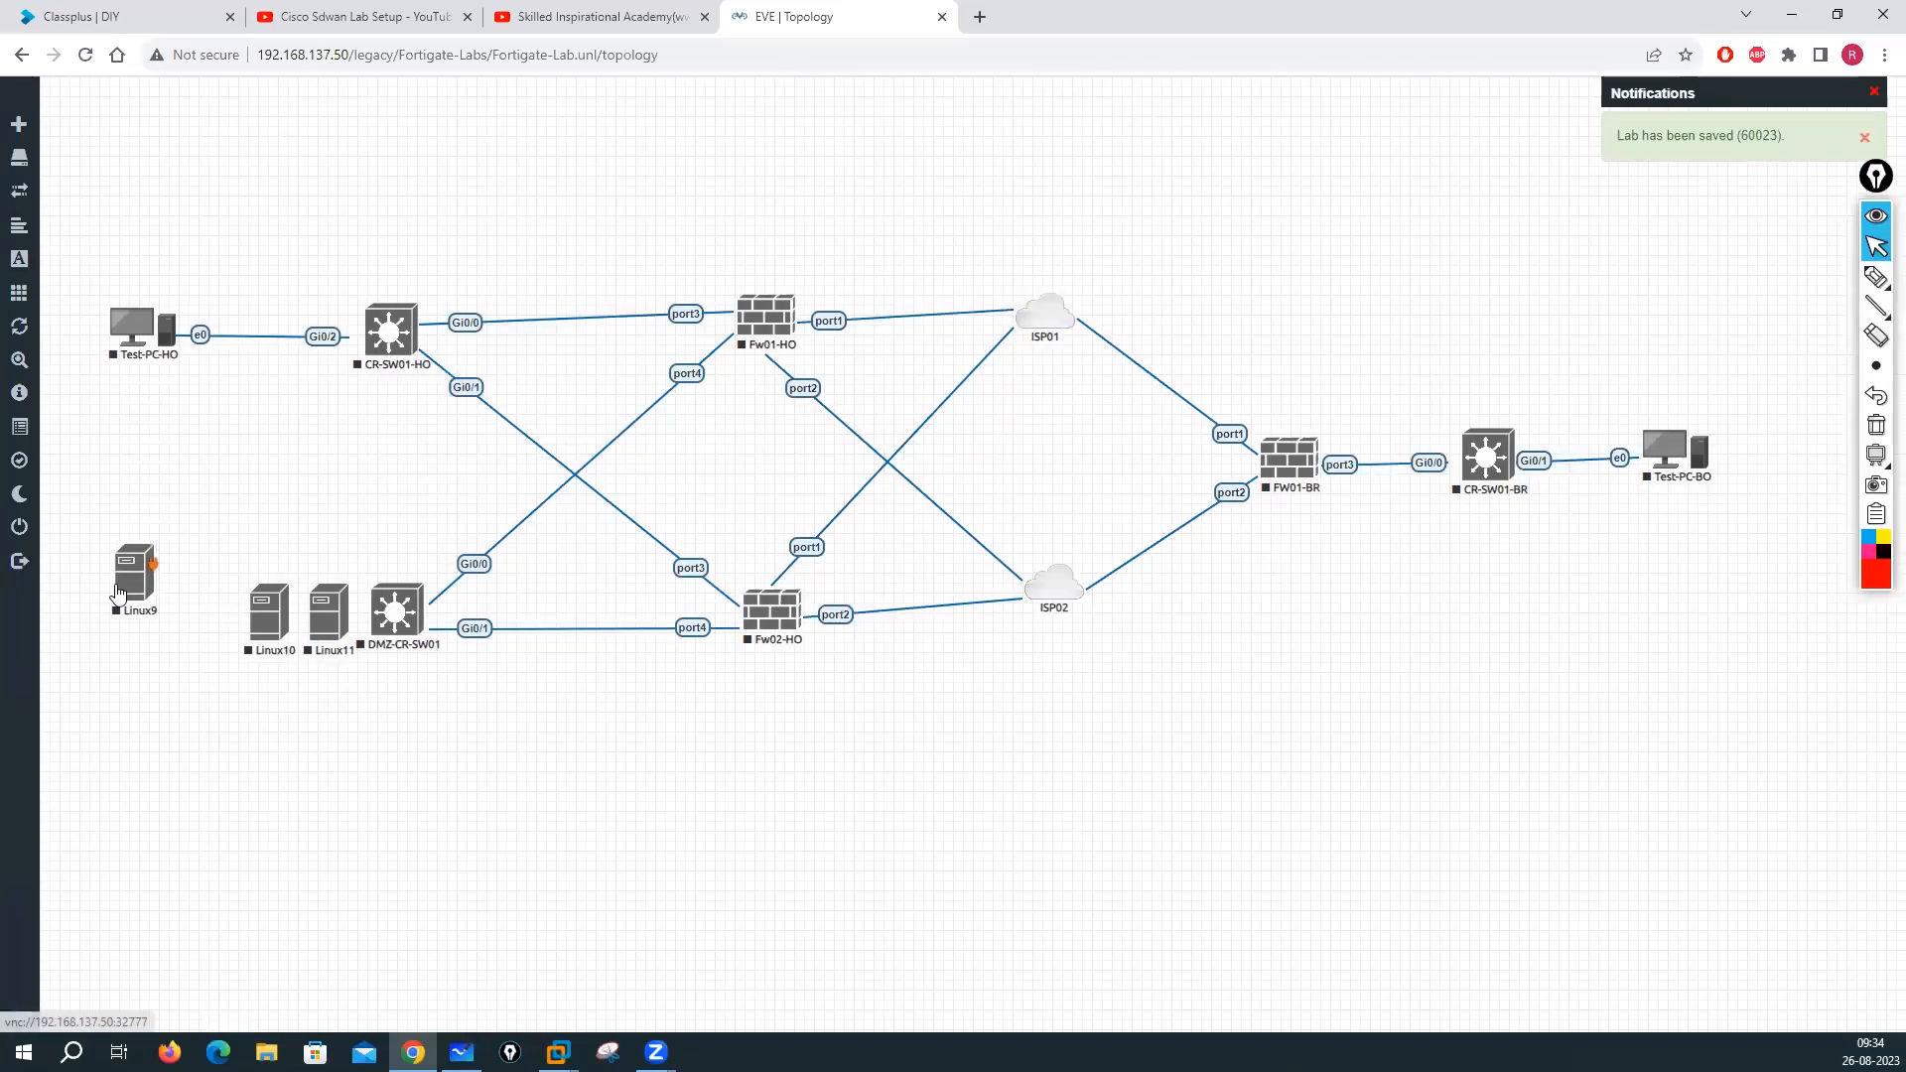
{"action": "left_click_drag", "start_coordinate": [243, 645], "coordinate": [100, 740]}
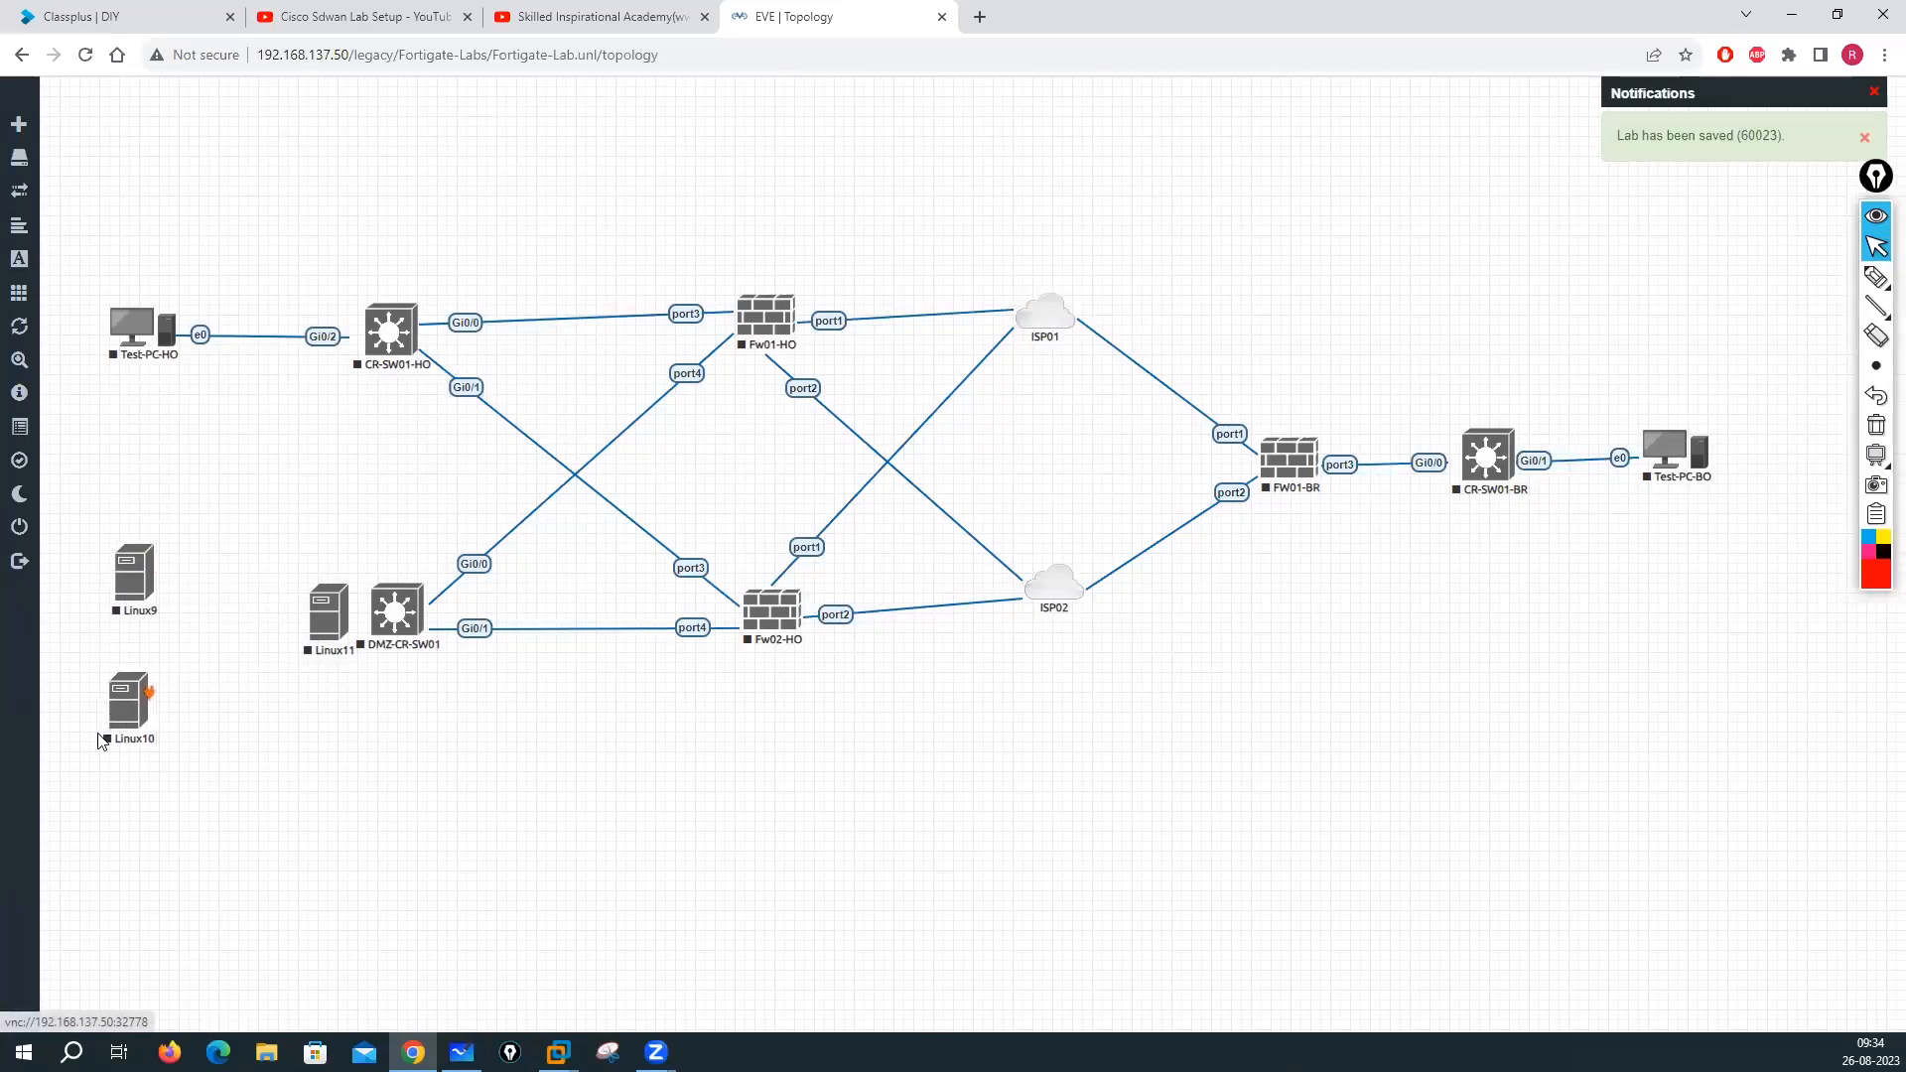
{"action": "left_click_drag", "start_coordinate": [323, 635], "coordinate": [111, 841]}
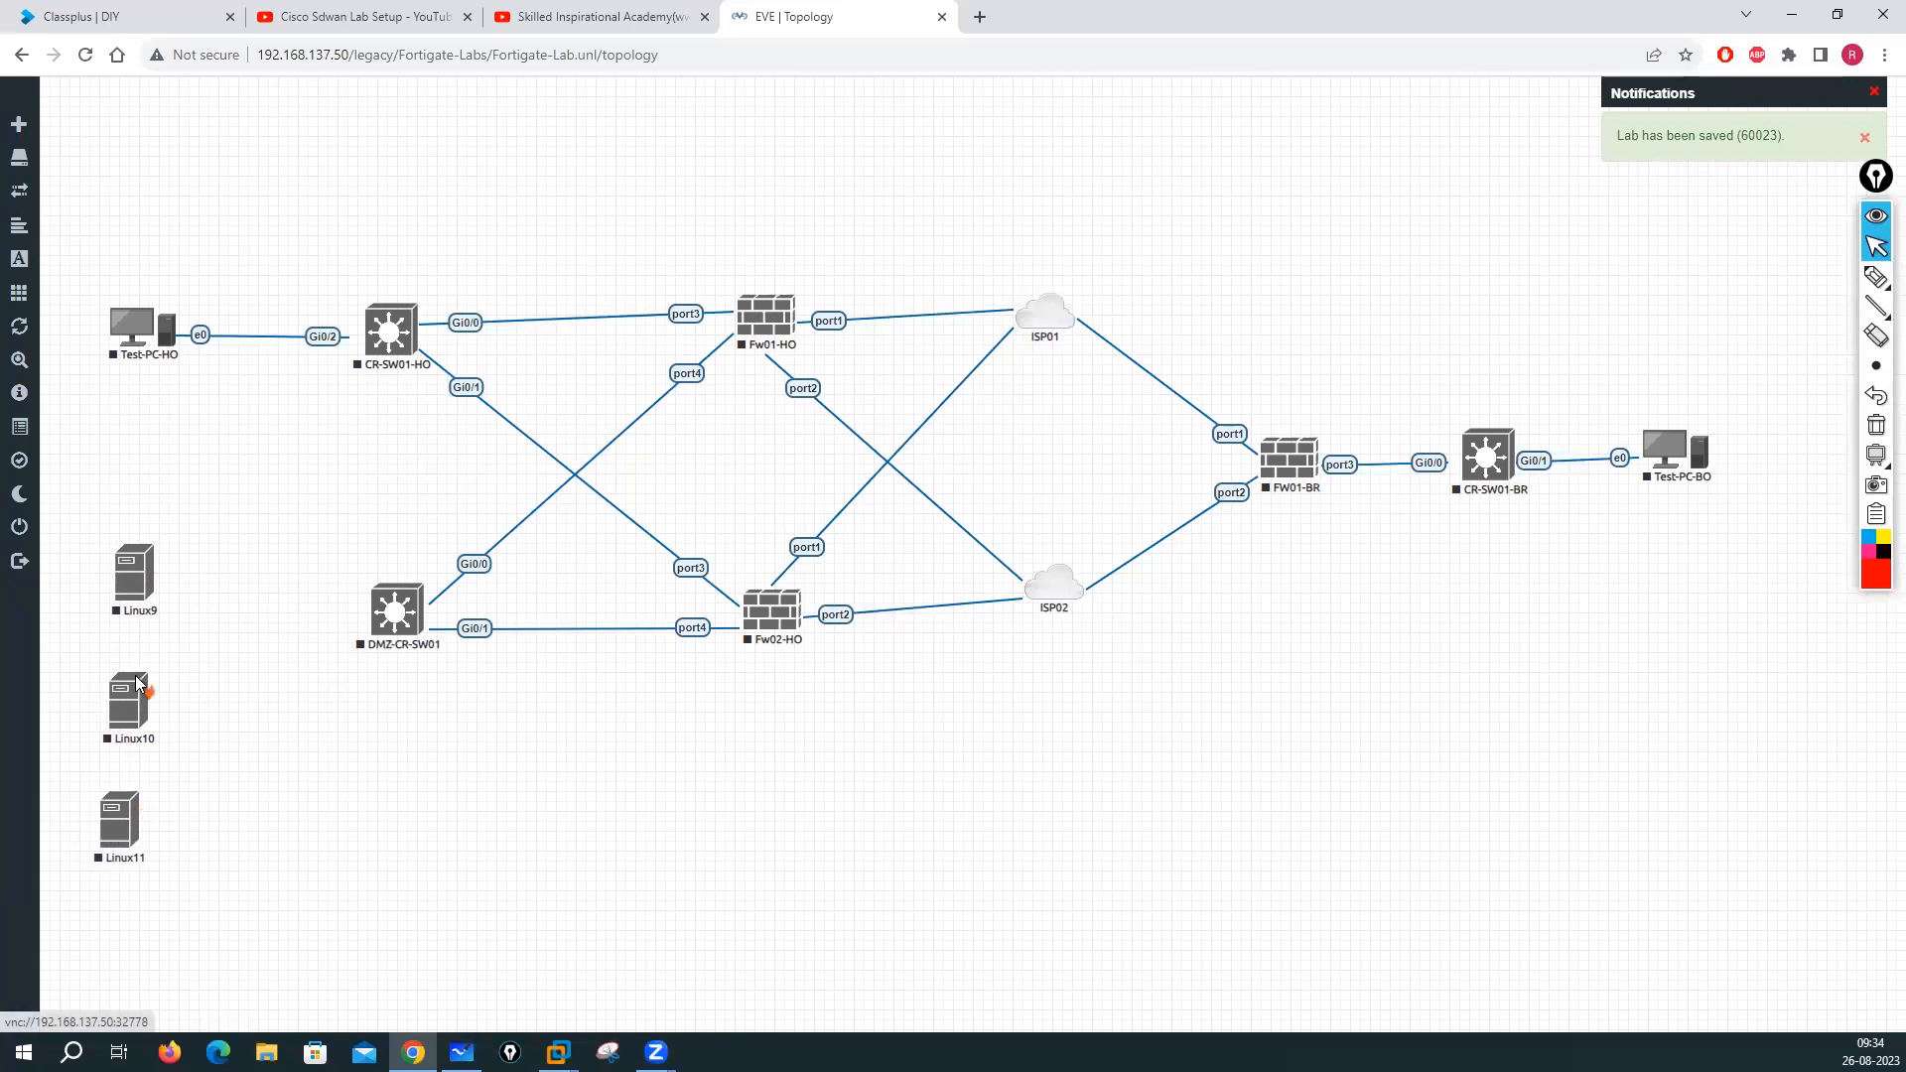
Rename the Linux9 node as Server01, give it the Server_AD.png icon, and save the node
{"action": "right_click", "coordinate": [122, 583]}
{"action": "left_click", "coordinate": [214, 802]}
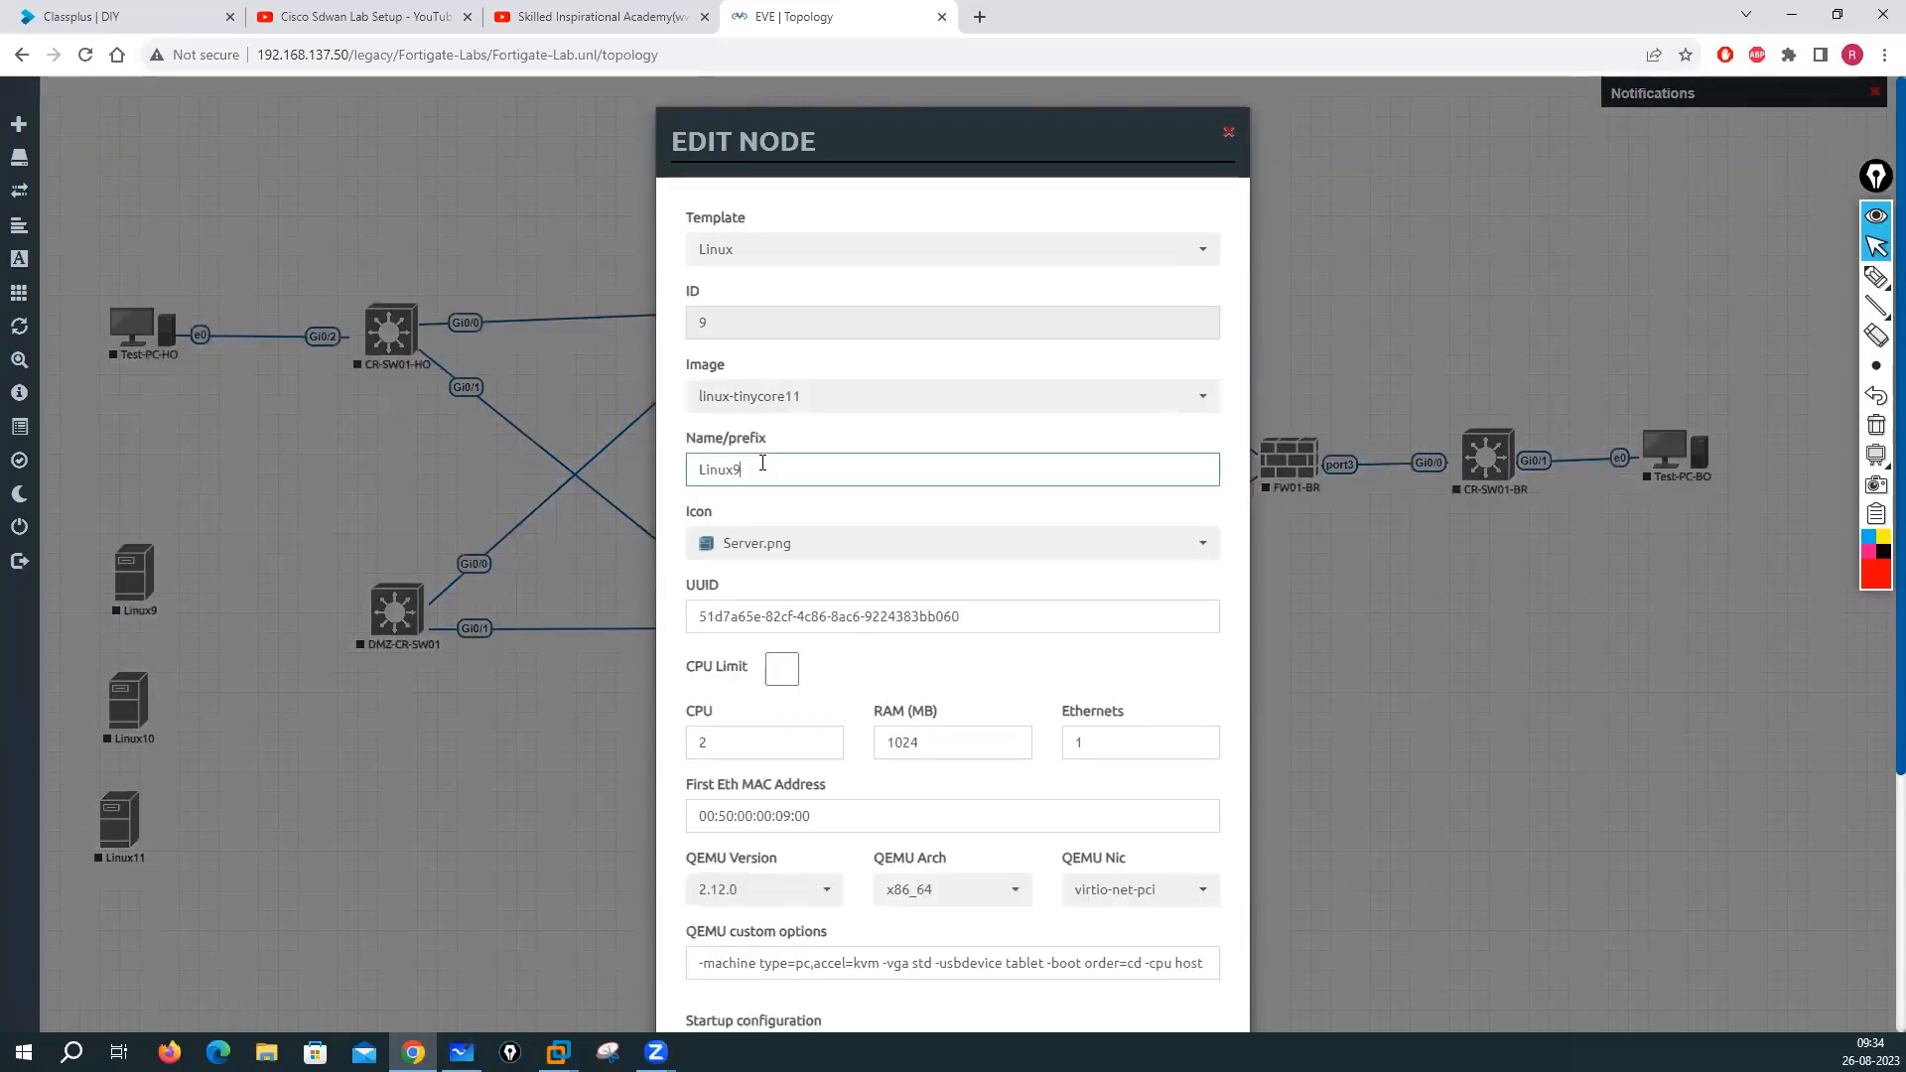
{"action": "type", "text": "Server01"}
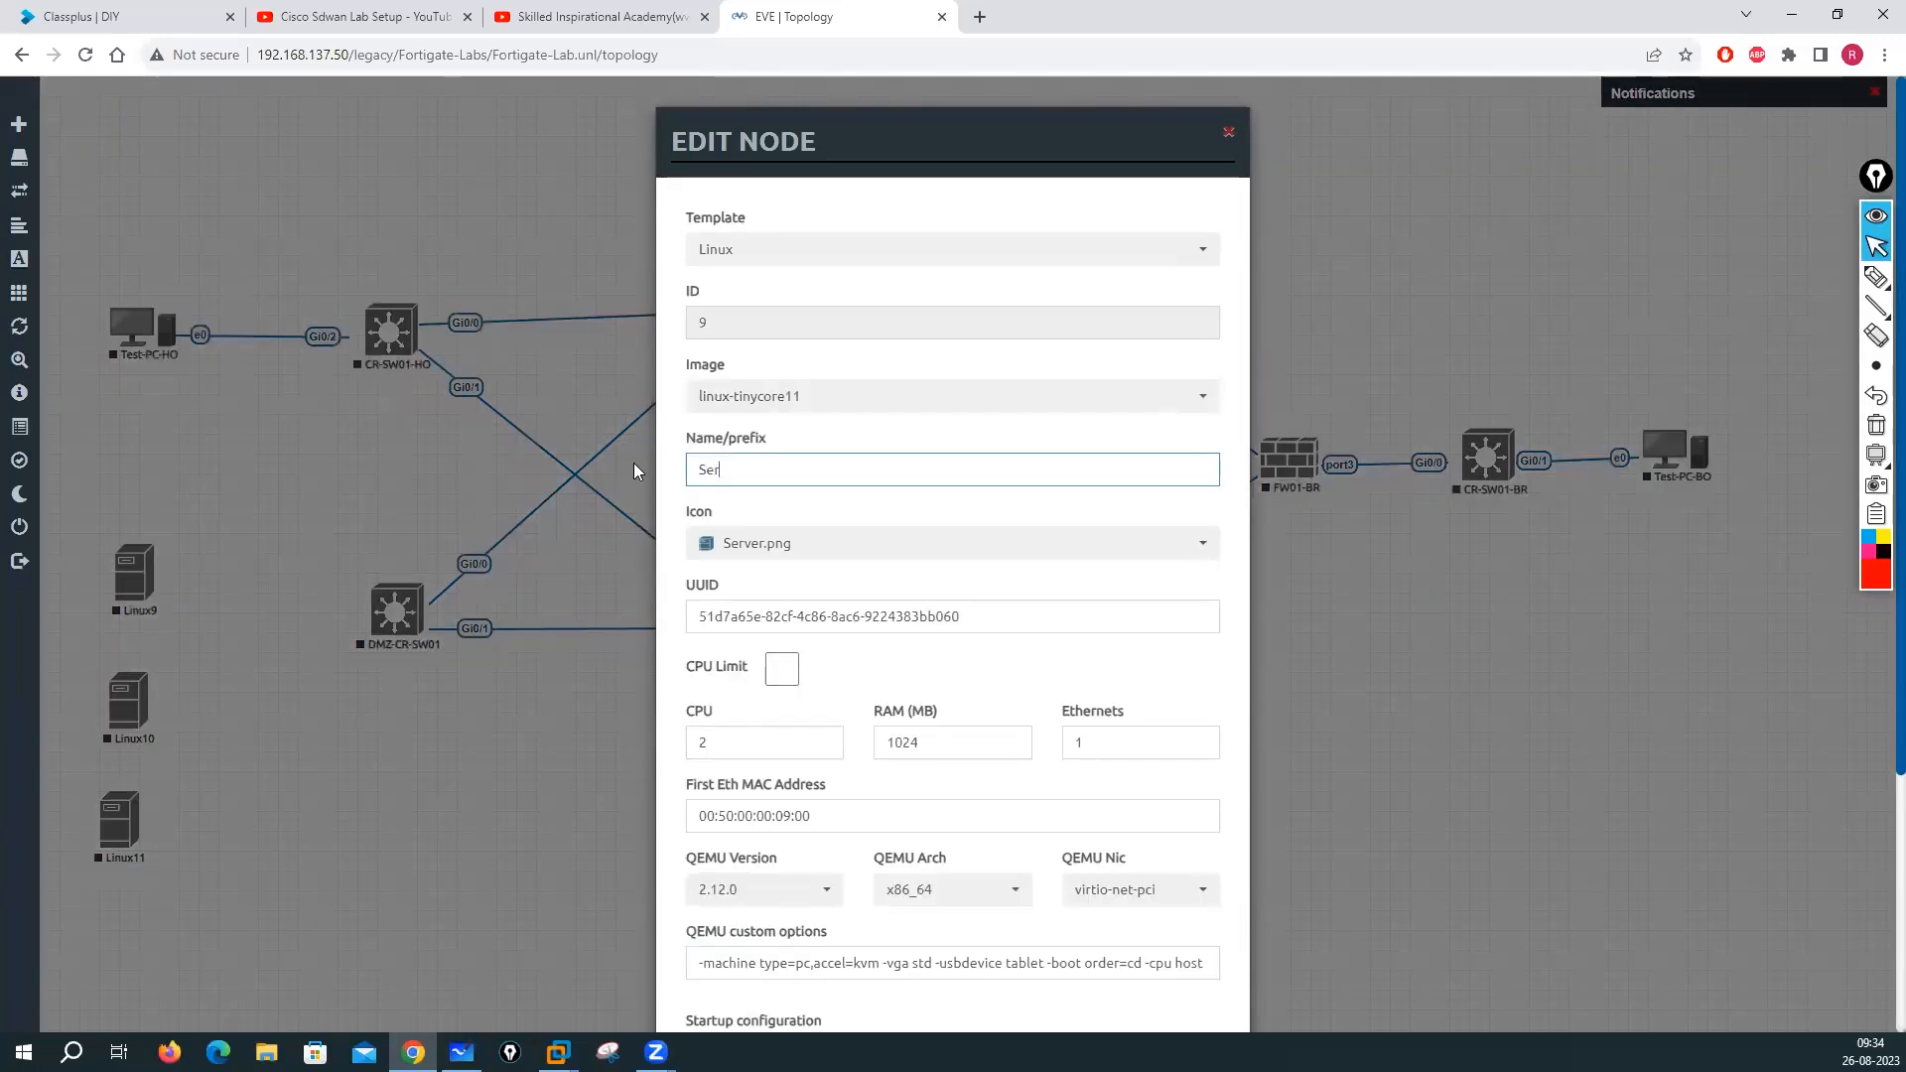
{"action": "left_click", "coordinate": [729, 545]}
{"action": "left_click", "coordinate": [769, 659]}
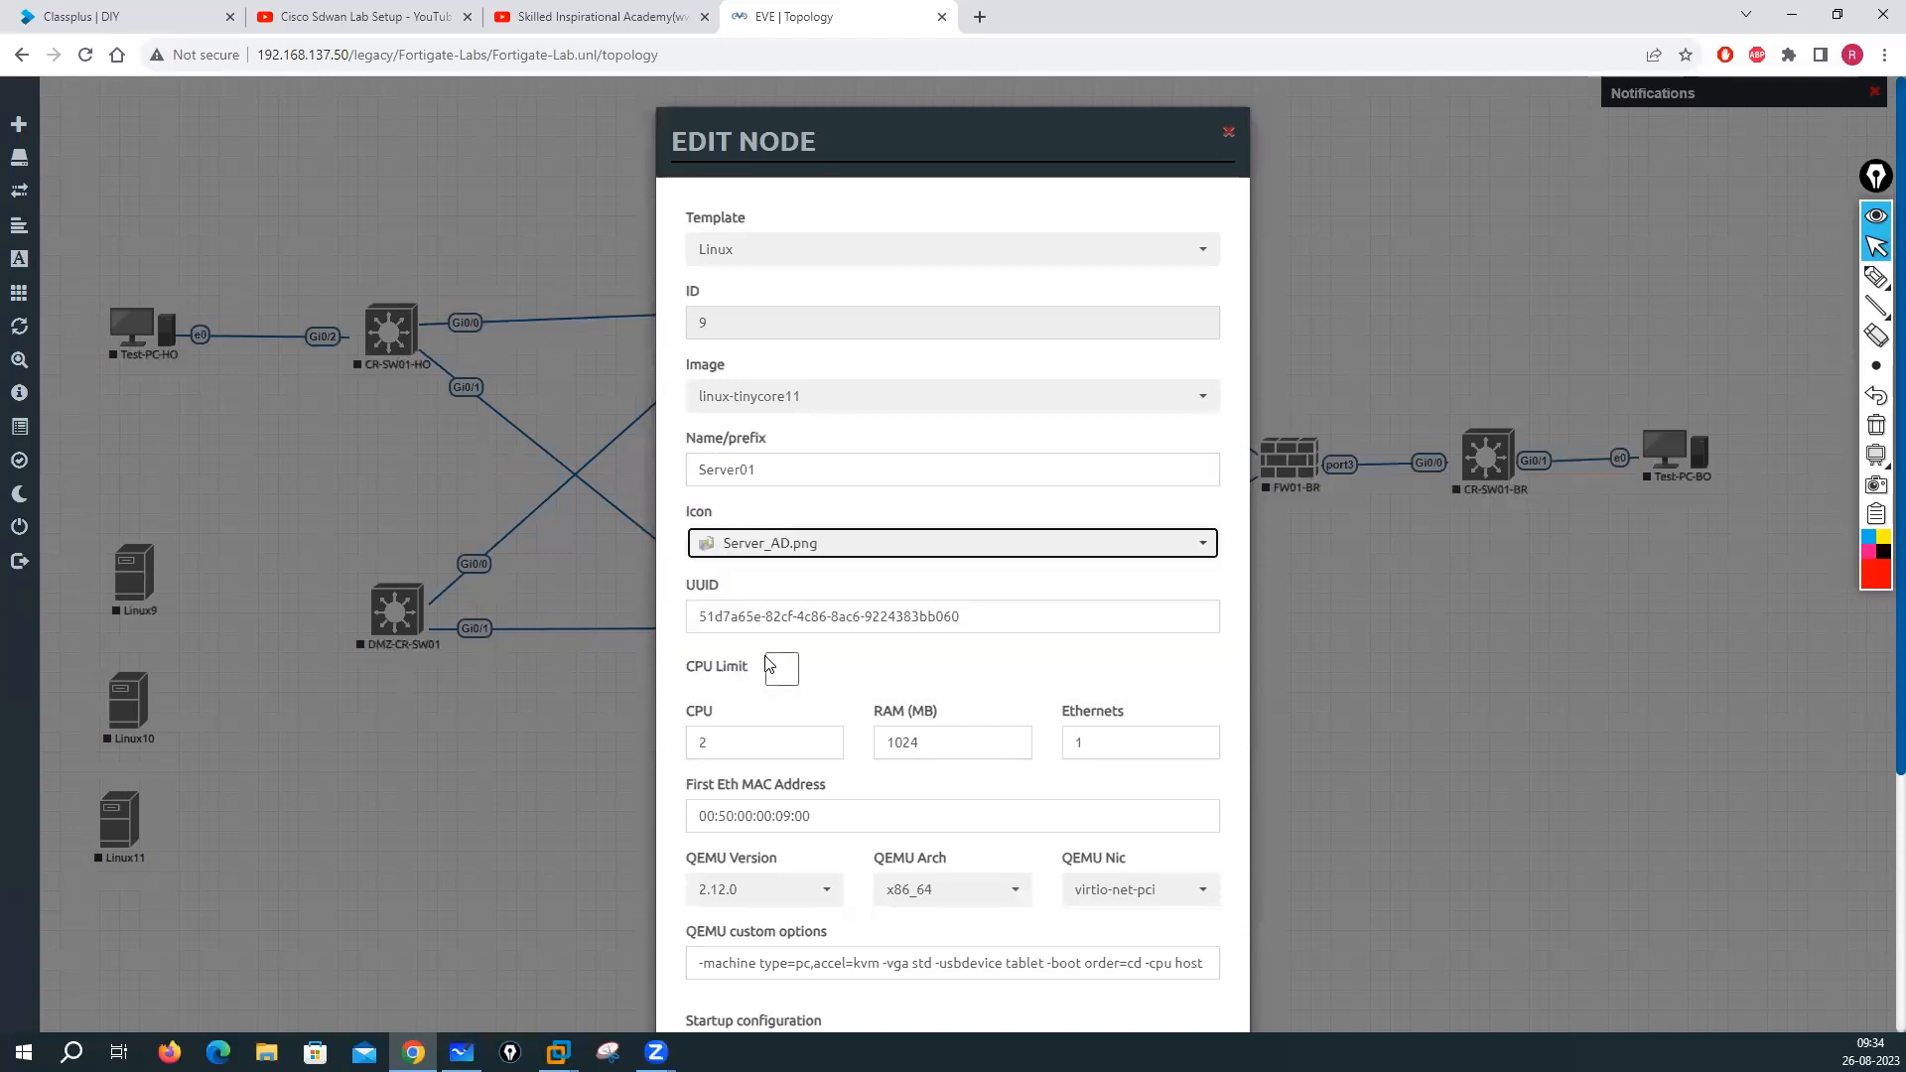
{"action": "scroll", "coordinate": [844, 844], "scroll_direction": "down", "scroll_amount": 4}
{"action": "left_click", "coordinate": [852, 970]}
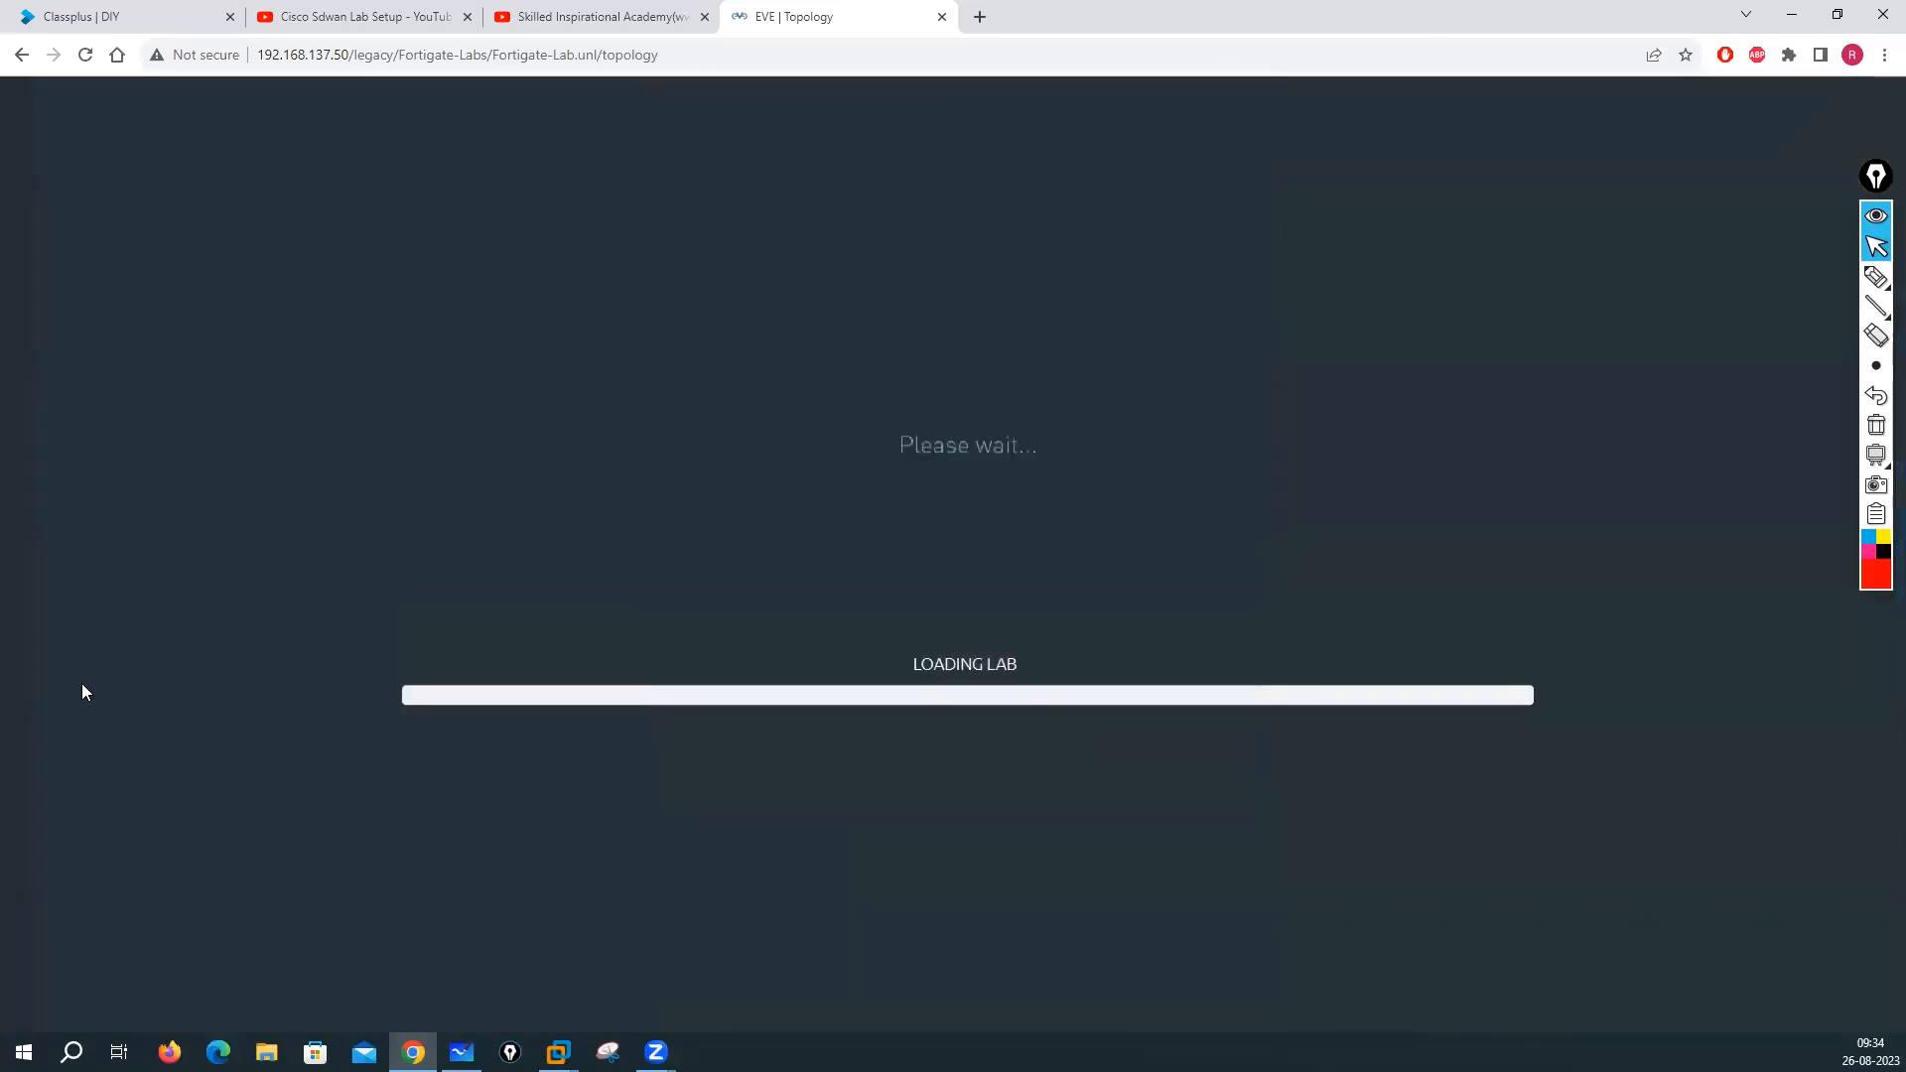
Rename the Linux10 node as Server02, give it the Server_WEB.png icon, and save the node
{"action": "right_click", "coordinate": [129, 707]}
{"action": "left_click", "coordinate": [180, 930]}
{"action": "type", "text": "Server02"}
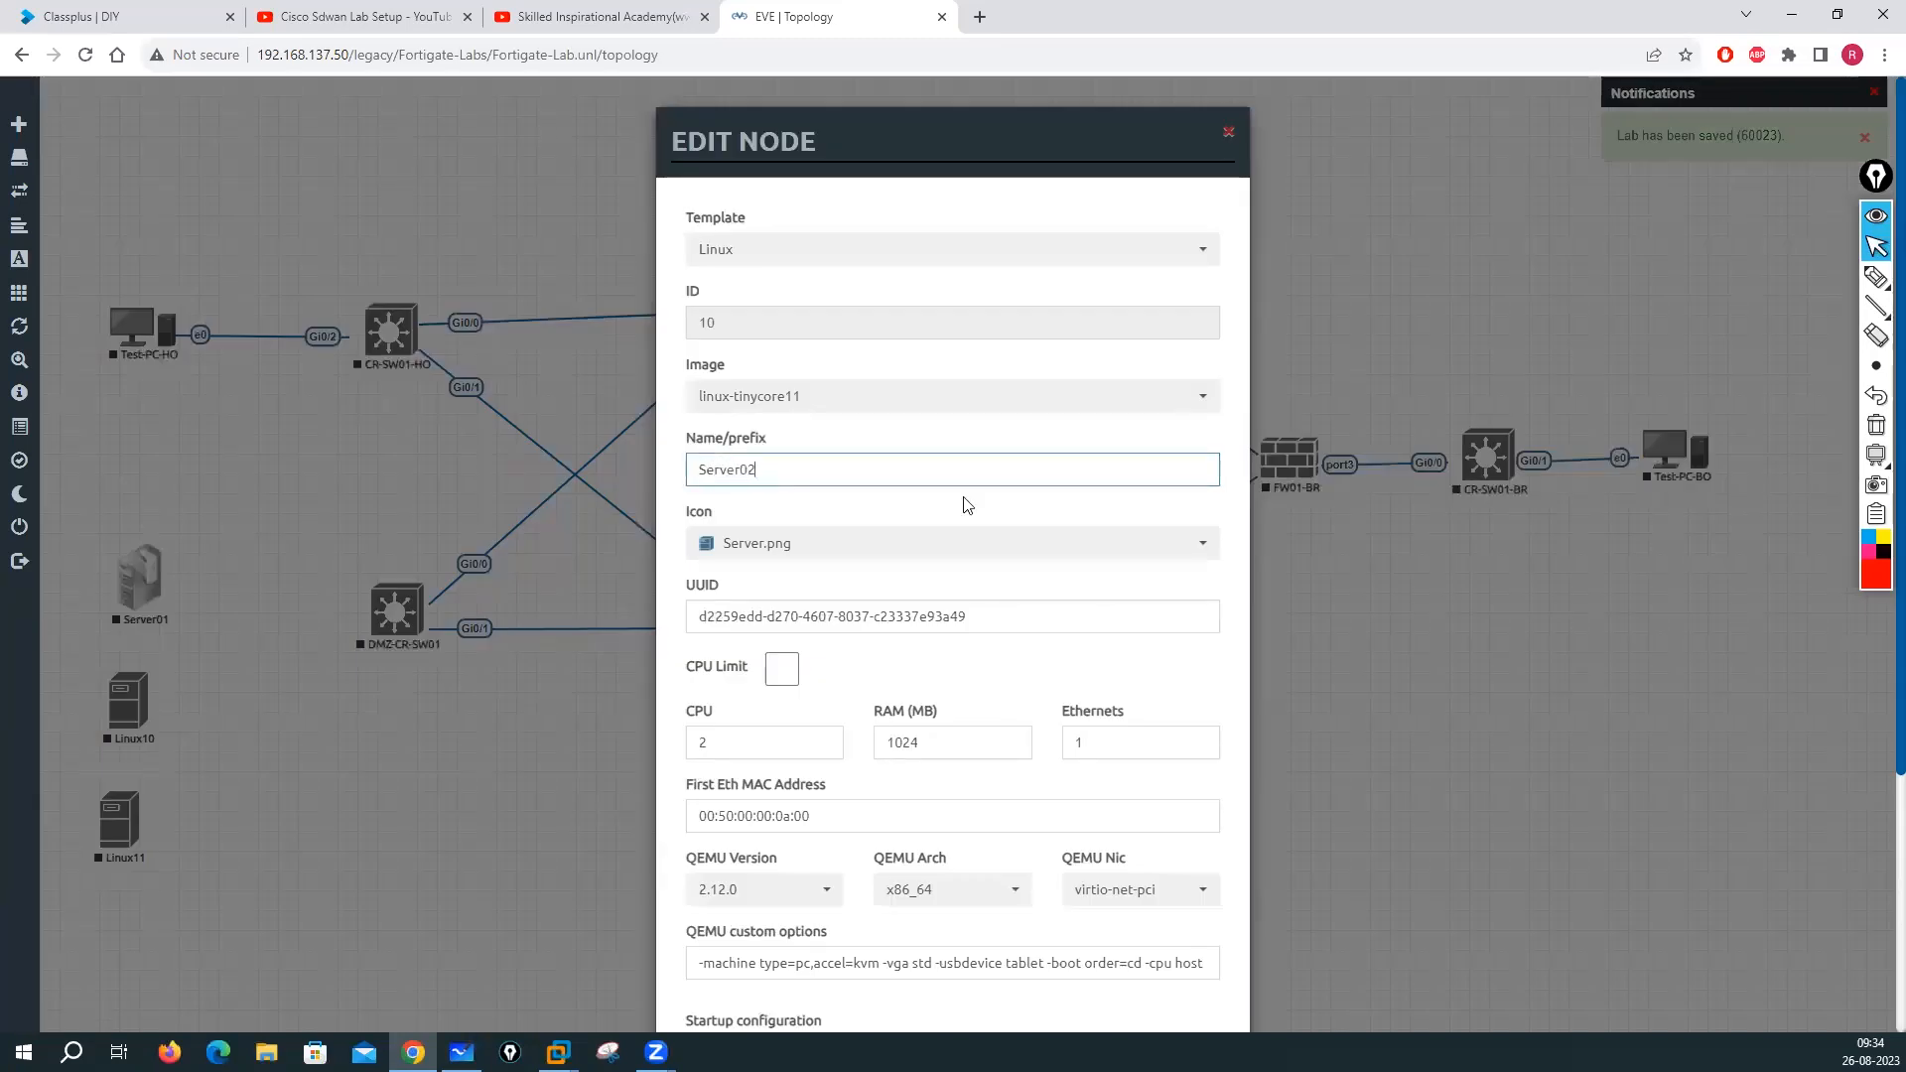
{"action": "left_click", "coordinate": [836, 554]}
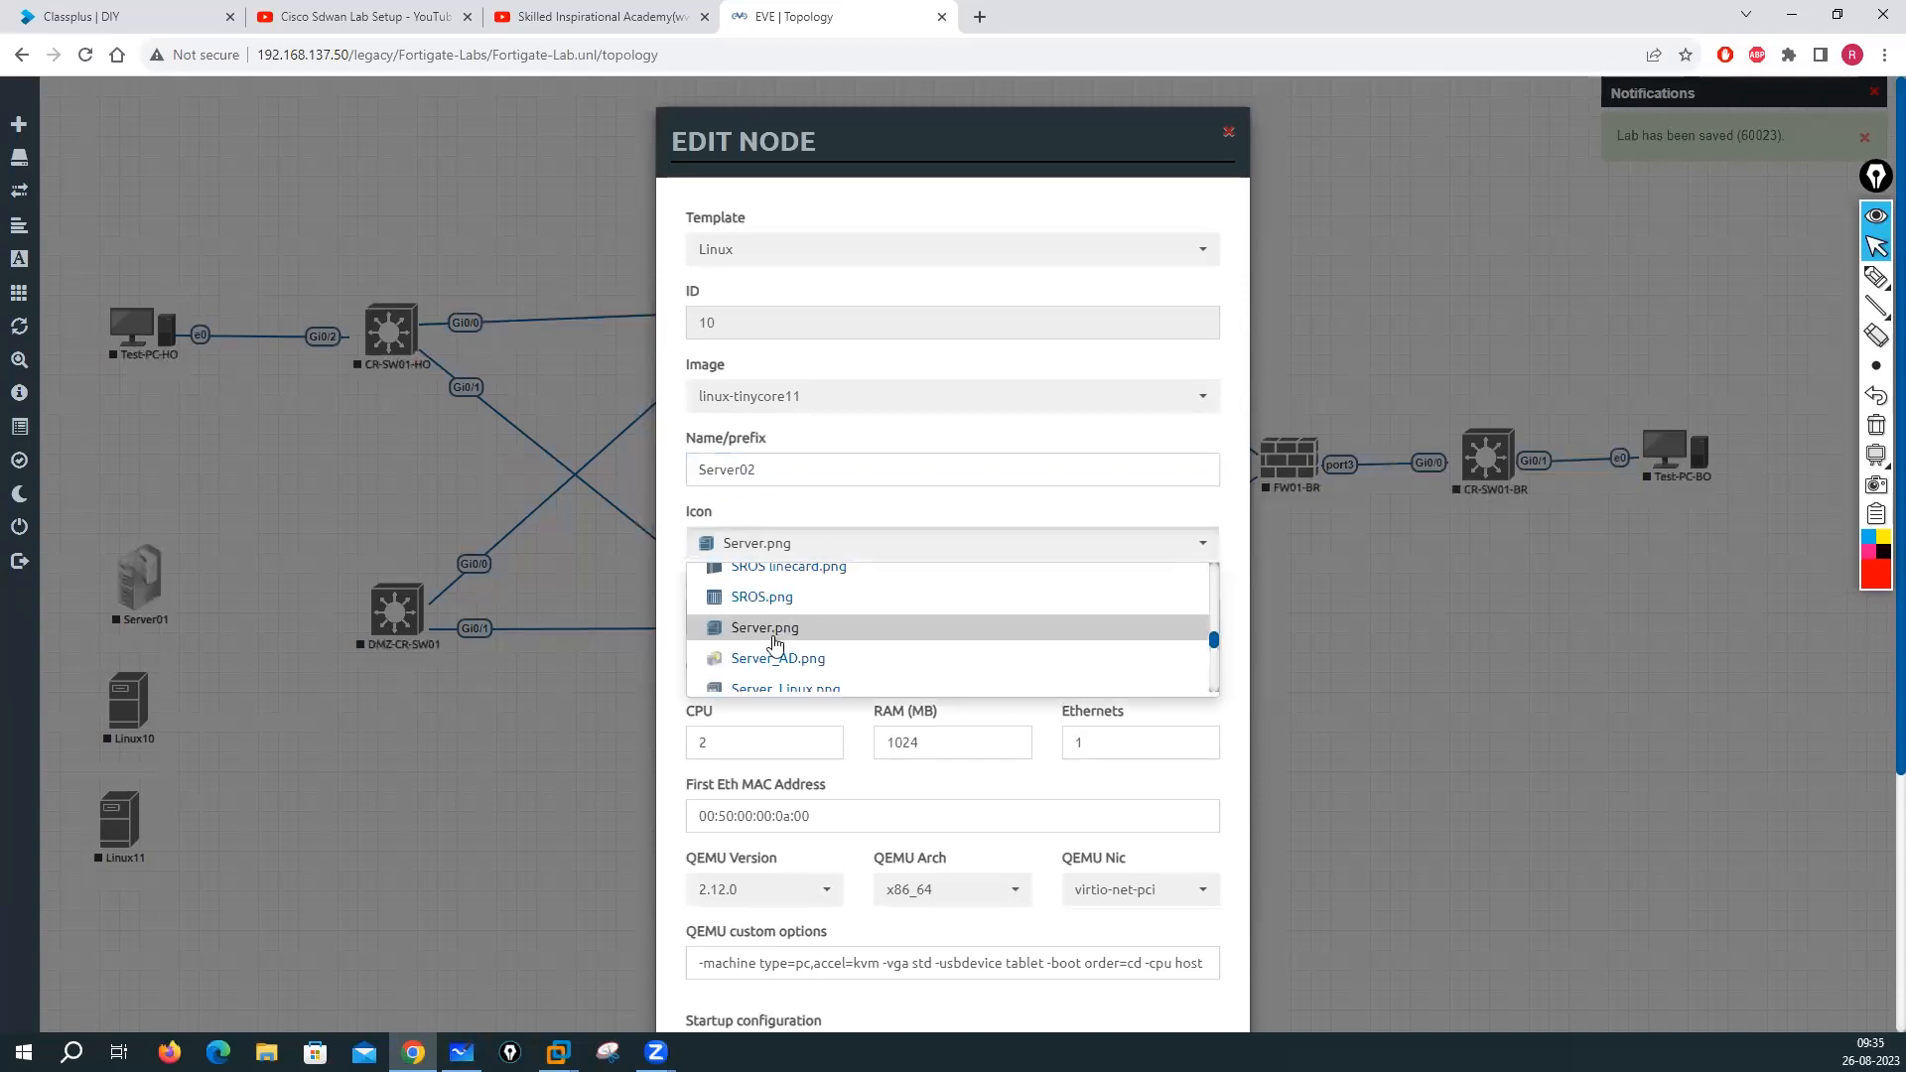
{"action": "scroll", "coordinate": [776, 672], "scroll_direction": "down", "scroll_amount": 2}
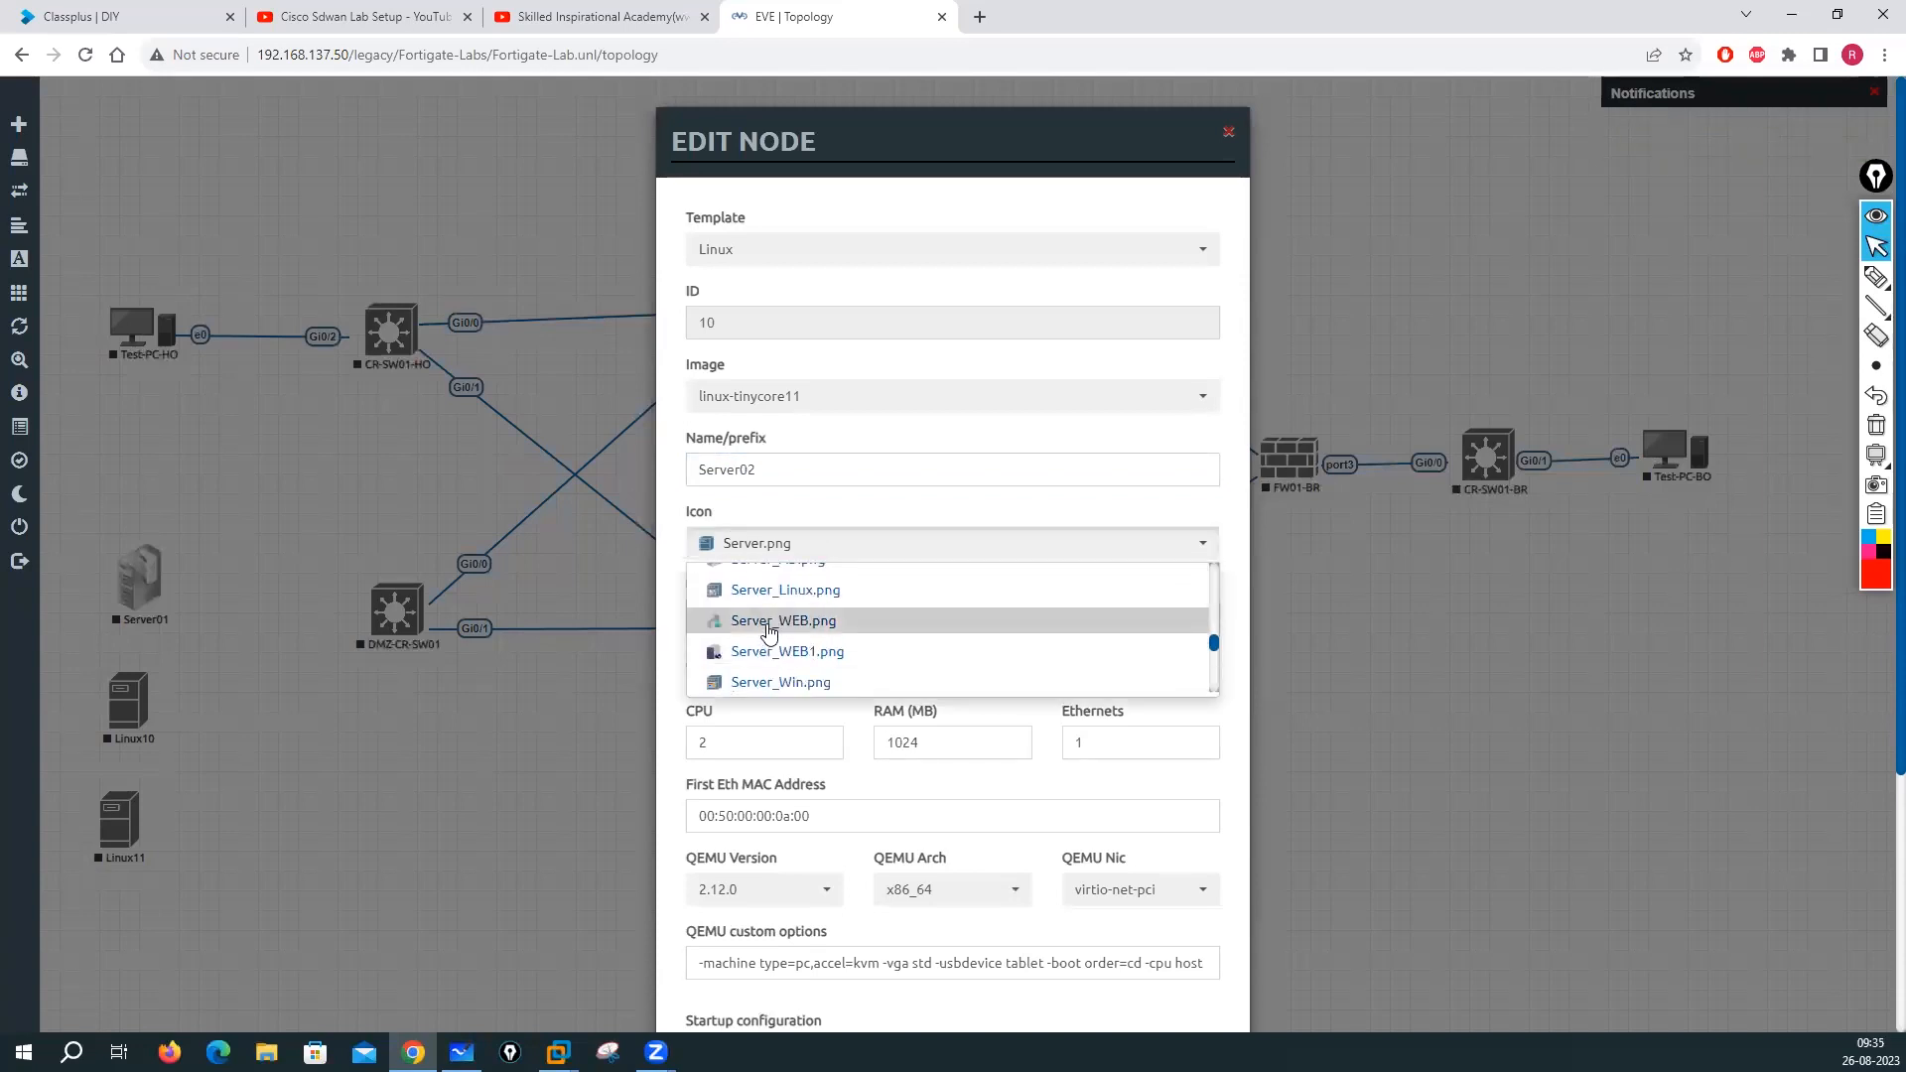
{"action": "left_click", "coordinate": [771, 620]}
{"action": "scroll", "coordinate": [794, 695], "scroll_direction": "down", "scroll_amount": 5}
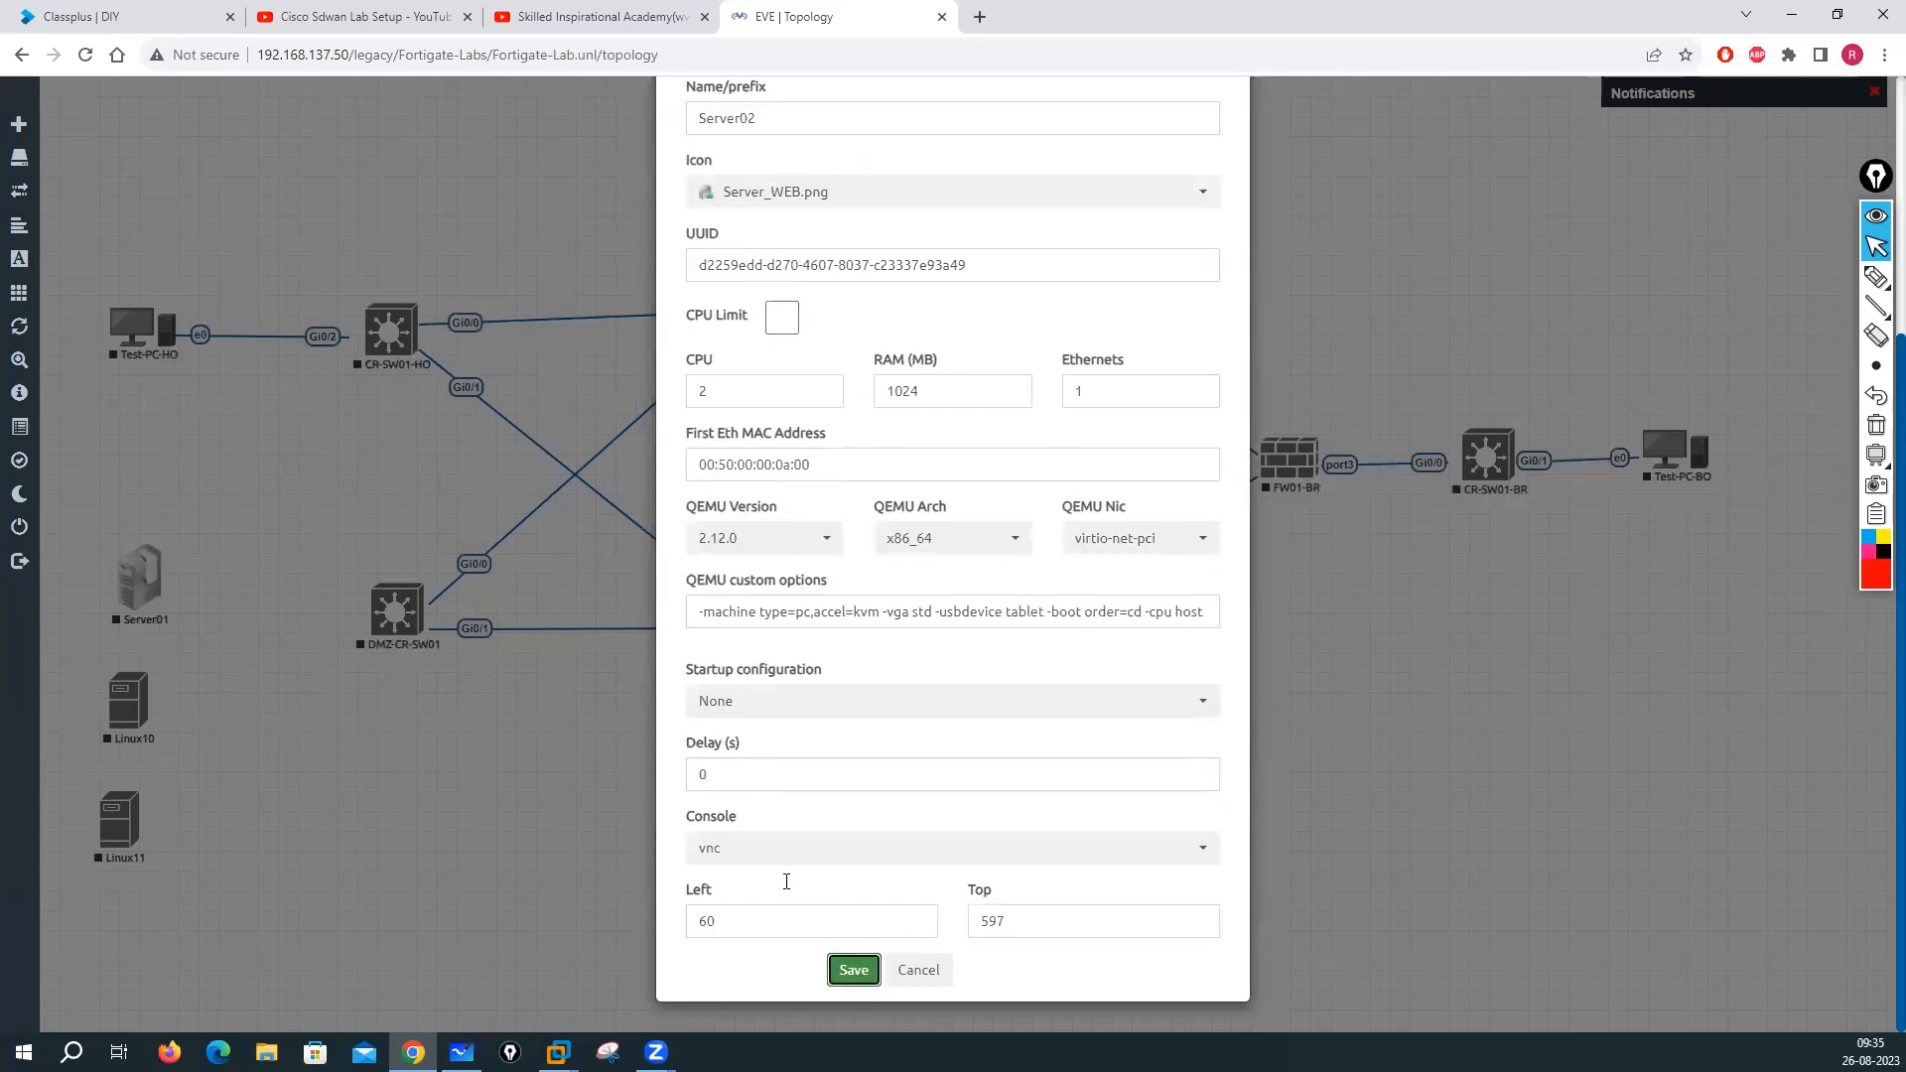
{"action": "left_click", "coordinate": [851, 968]}
Rename the Linux11 node as Server03, give it the Server_WEB1.png icon, and save the node
{"action": "right_click", "coordinate": [109, 826]}
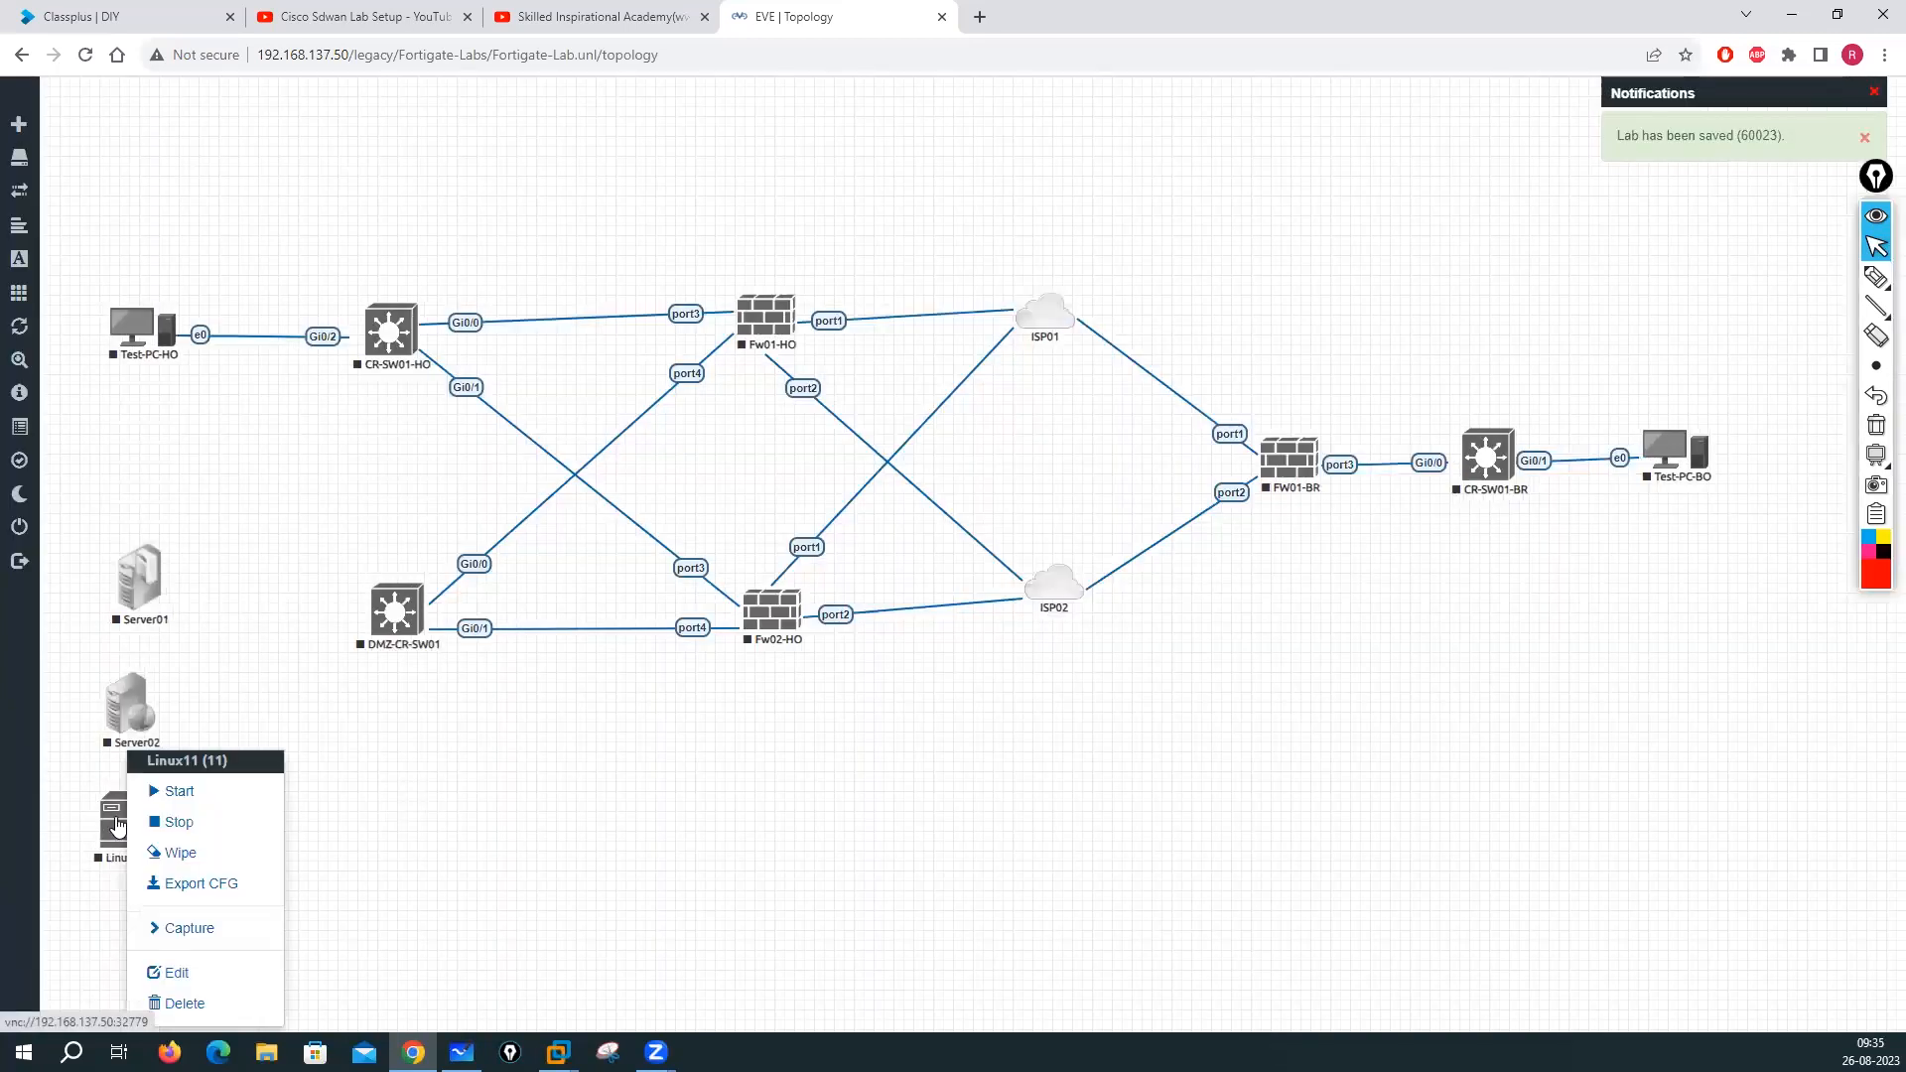
{"action": "left_click", "coordinate": [199, 970]}
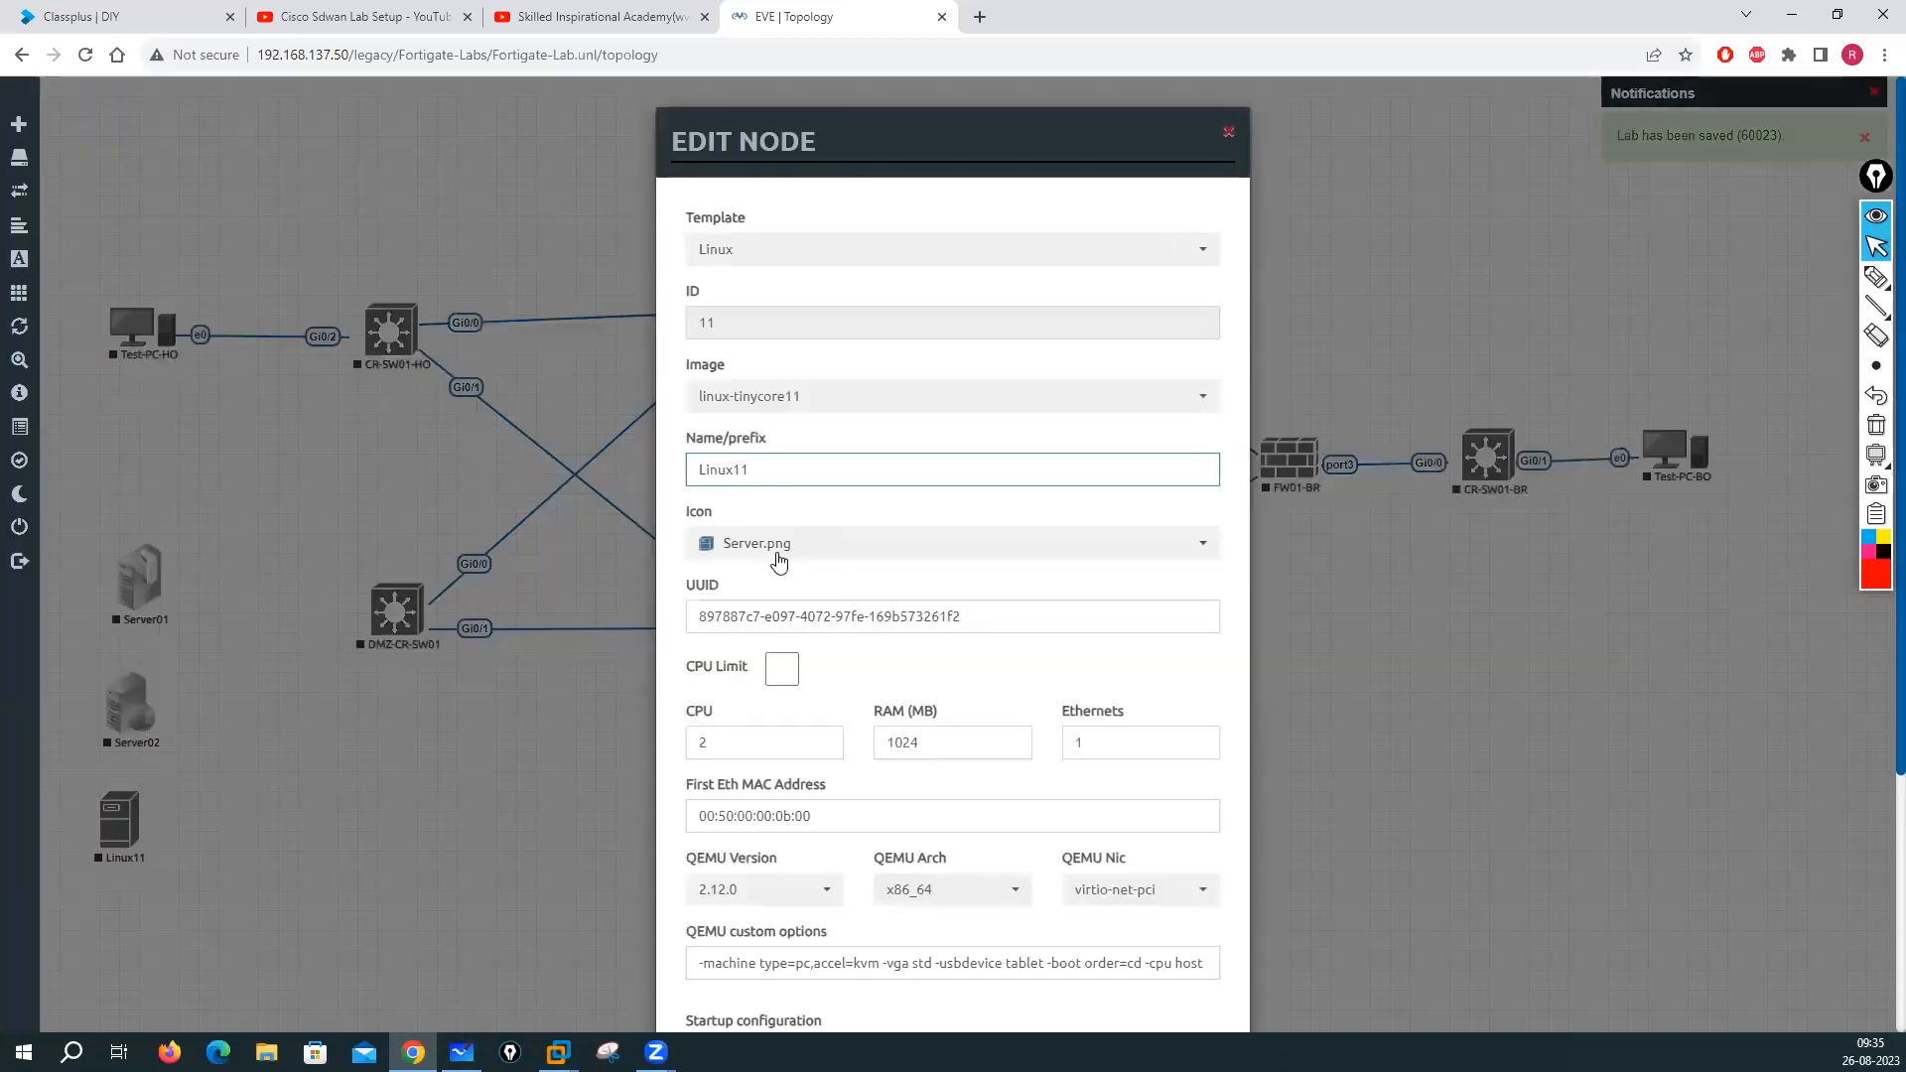
{"action": "left_click_drag", "start_coordinate": [788, 473], "coordinate": [696, 484]}
{"action": "type", "text": "Se"}
{"action": "left_click", "coordinate": [778, 545]}
{"action": "scroll", "coordinate": [785, 665], "scroll_direction": "down", "scroll_amount": 1}
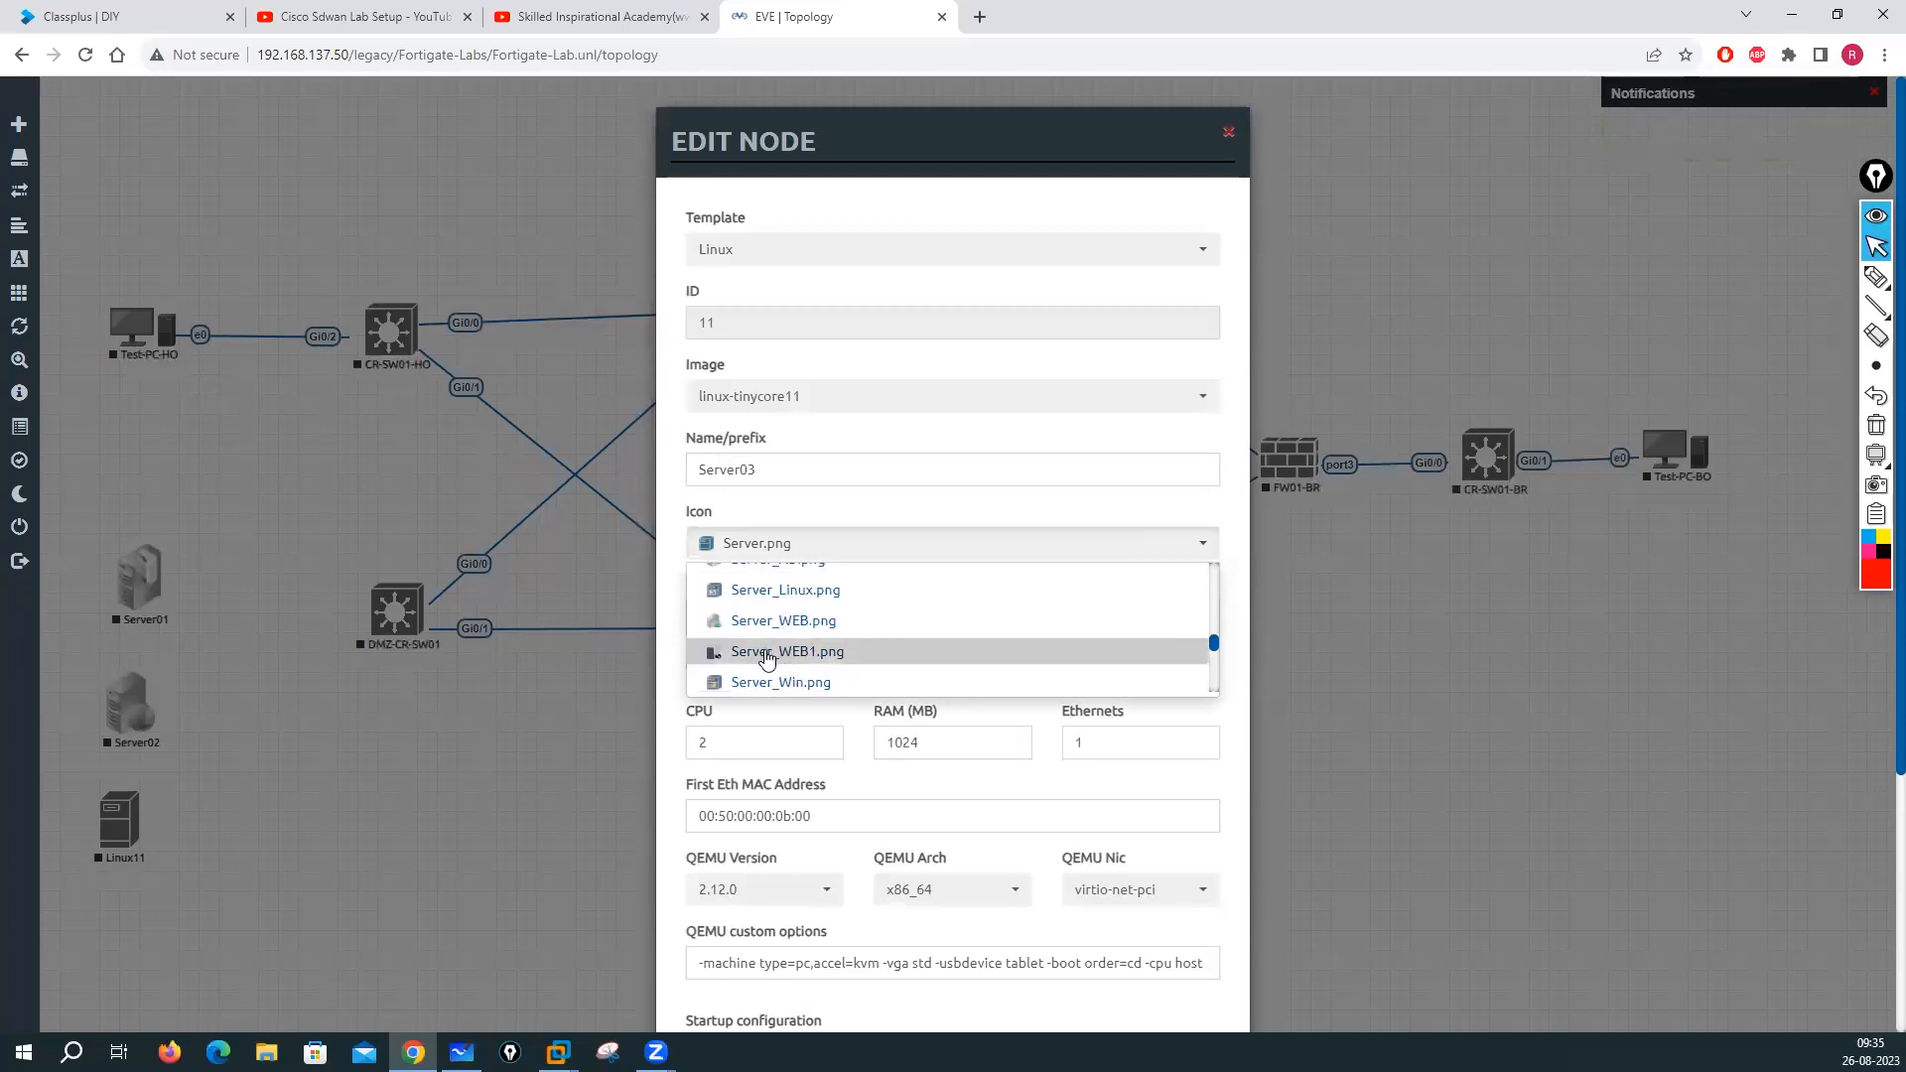
{"action": "left_click", "coordinate": [766, 655]}
{"action": "scroll", "coordinate": [789, 715], "scroll_direction": "down", "scroll_amount": 4}
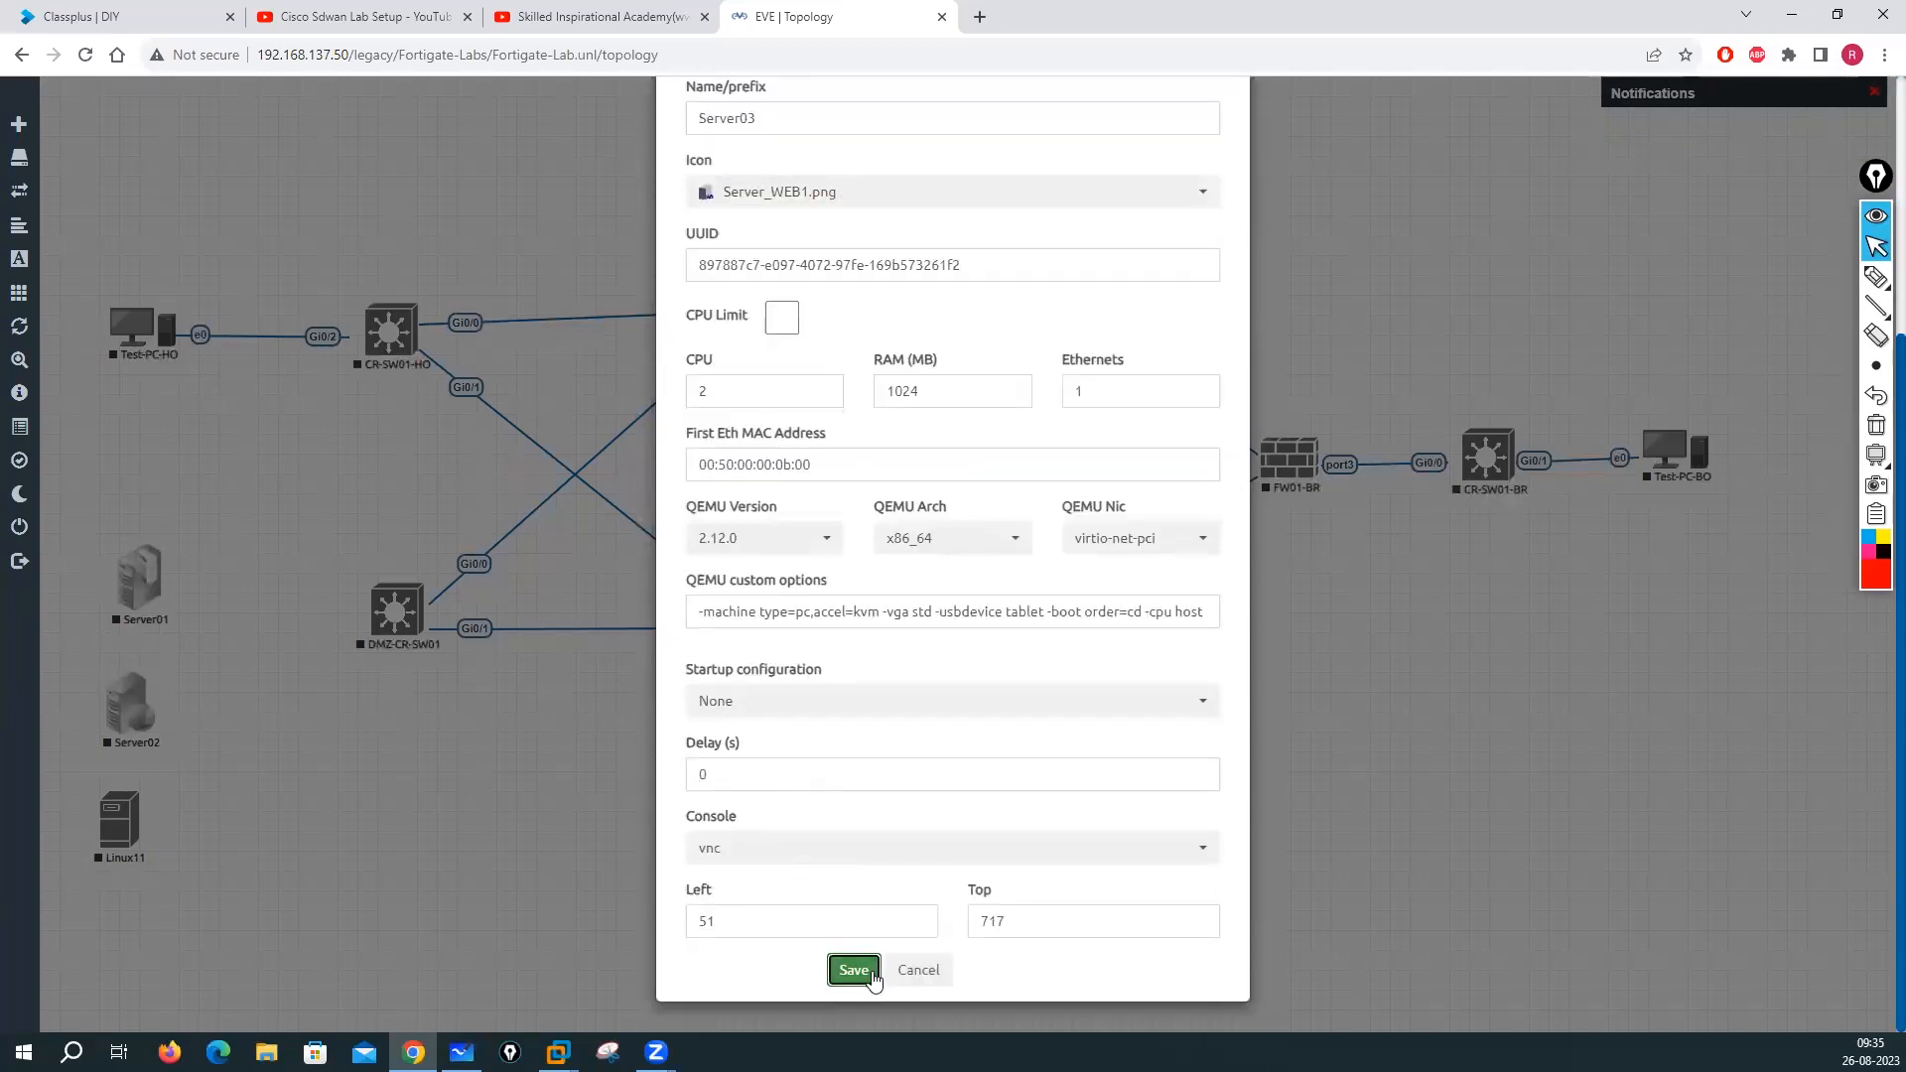
{"action": "left_click", "coordinate": [872, 975]}
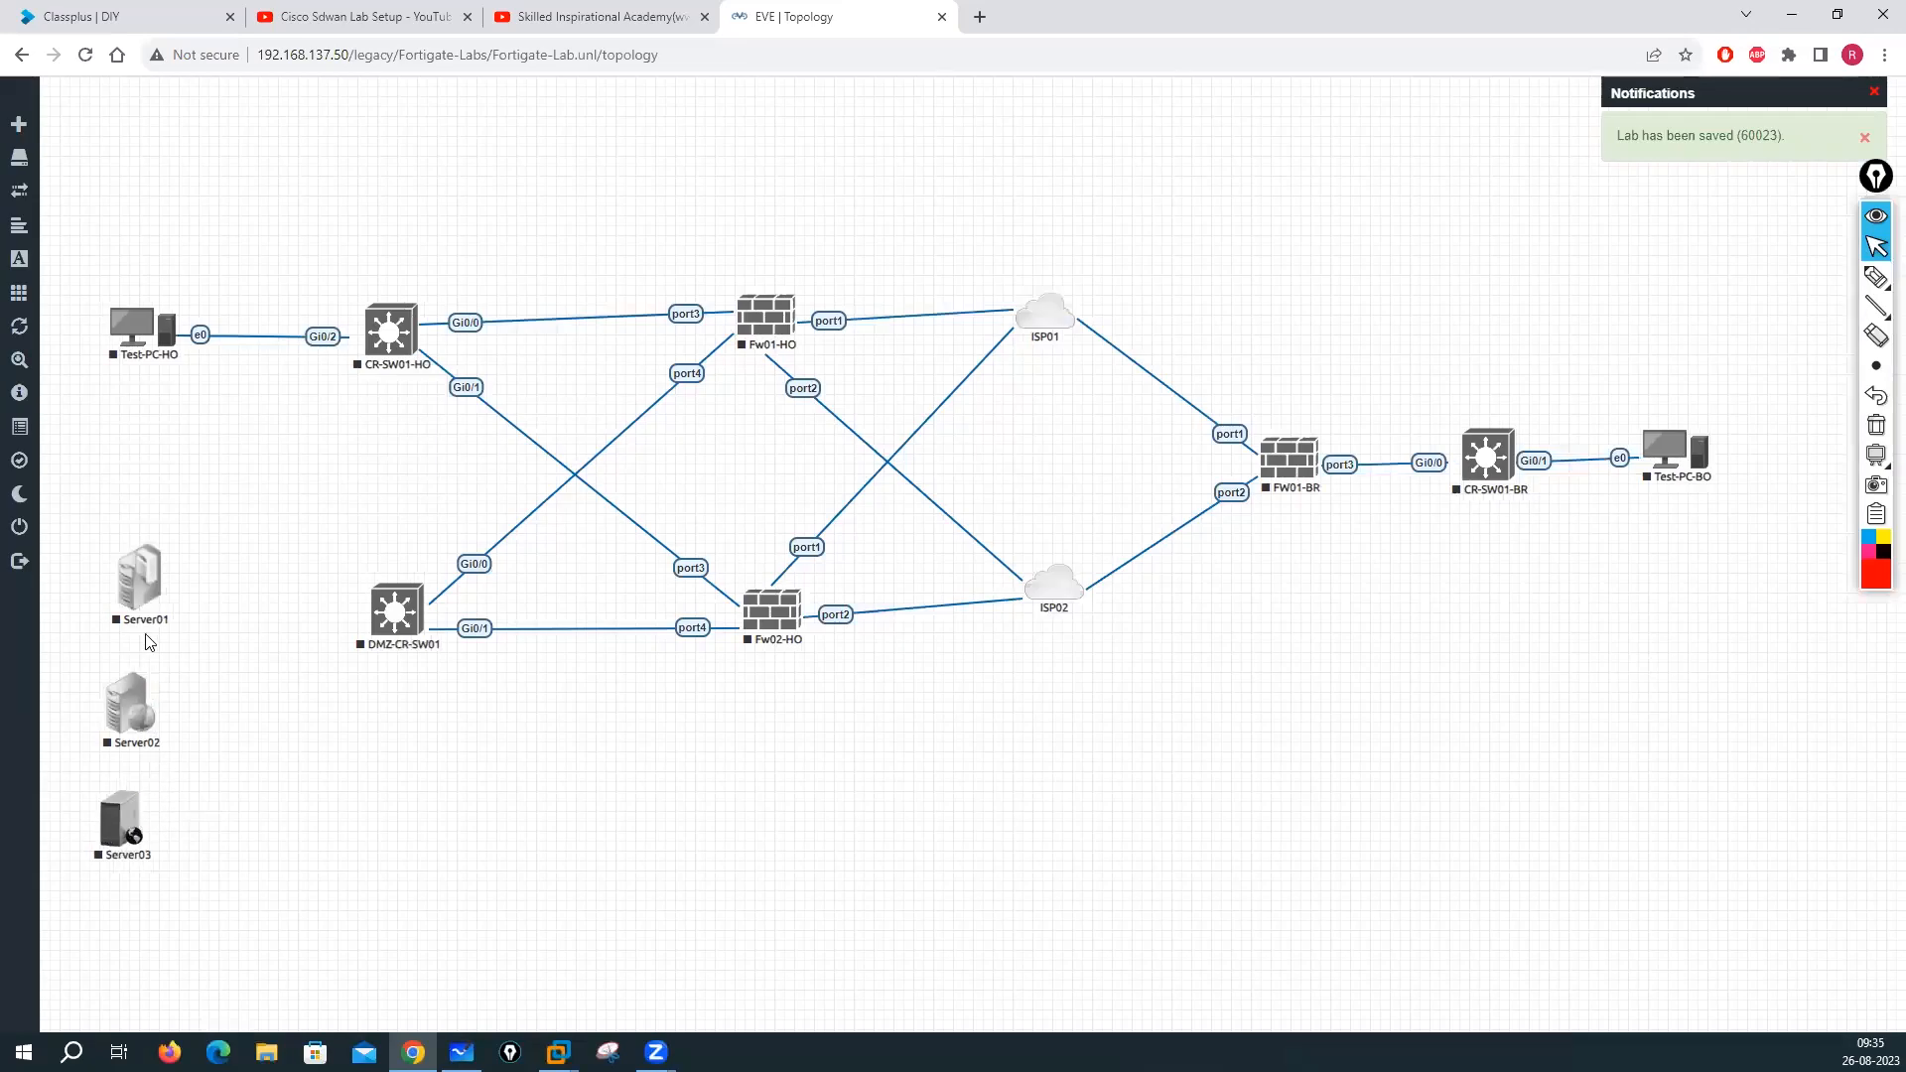
Connect e0 of Server01, Server02 and Server03 to Gi0/2, Gi0/3 and Gi1/0 of DMZ-CR-SW01, and shift the servers slightly up and outward
{"action": "left_click_drag", "start_coordinate": [156, 576], "coordinate": [400, 629]}
{"action": "left_click", "coordinate": [993, 675]}
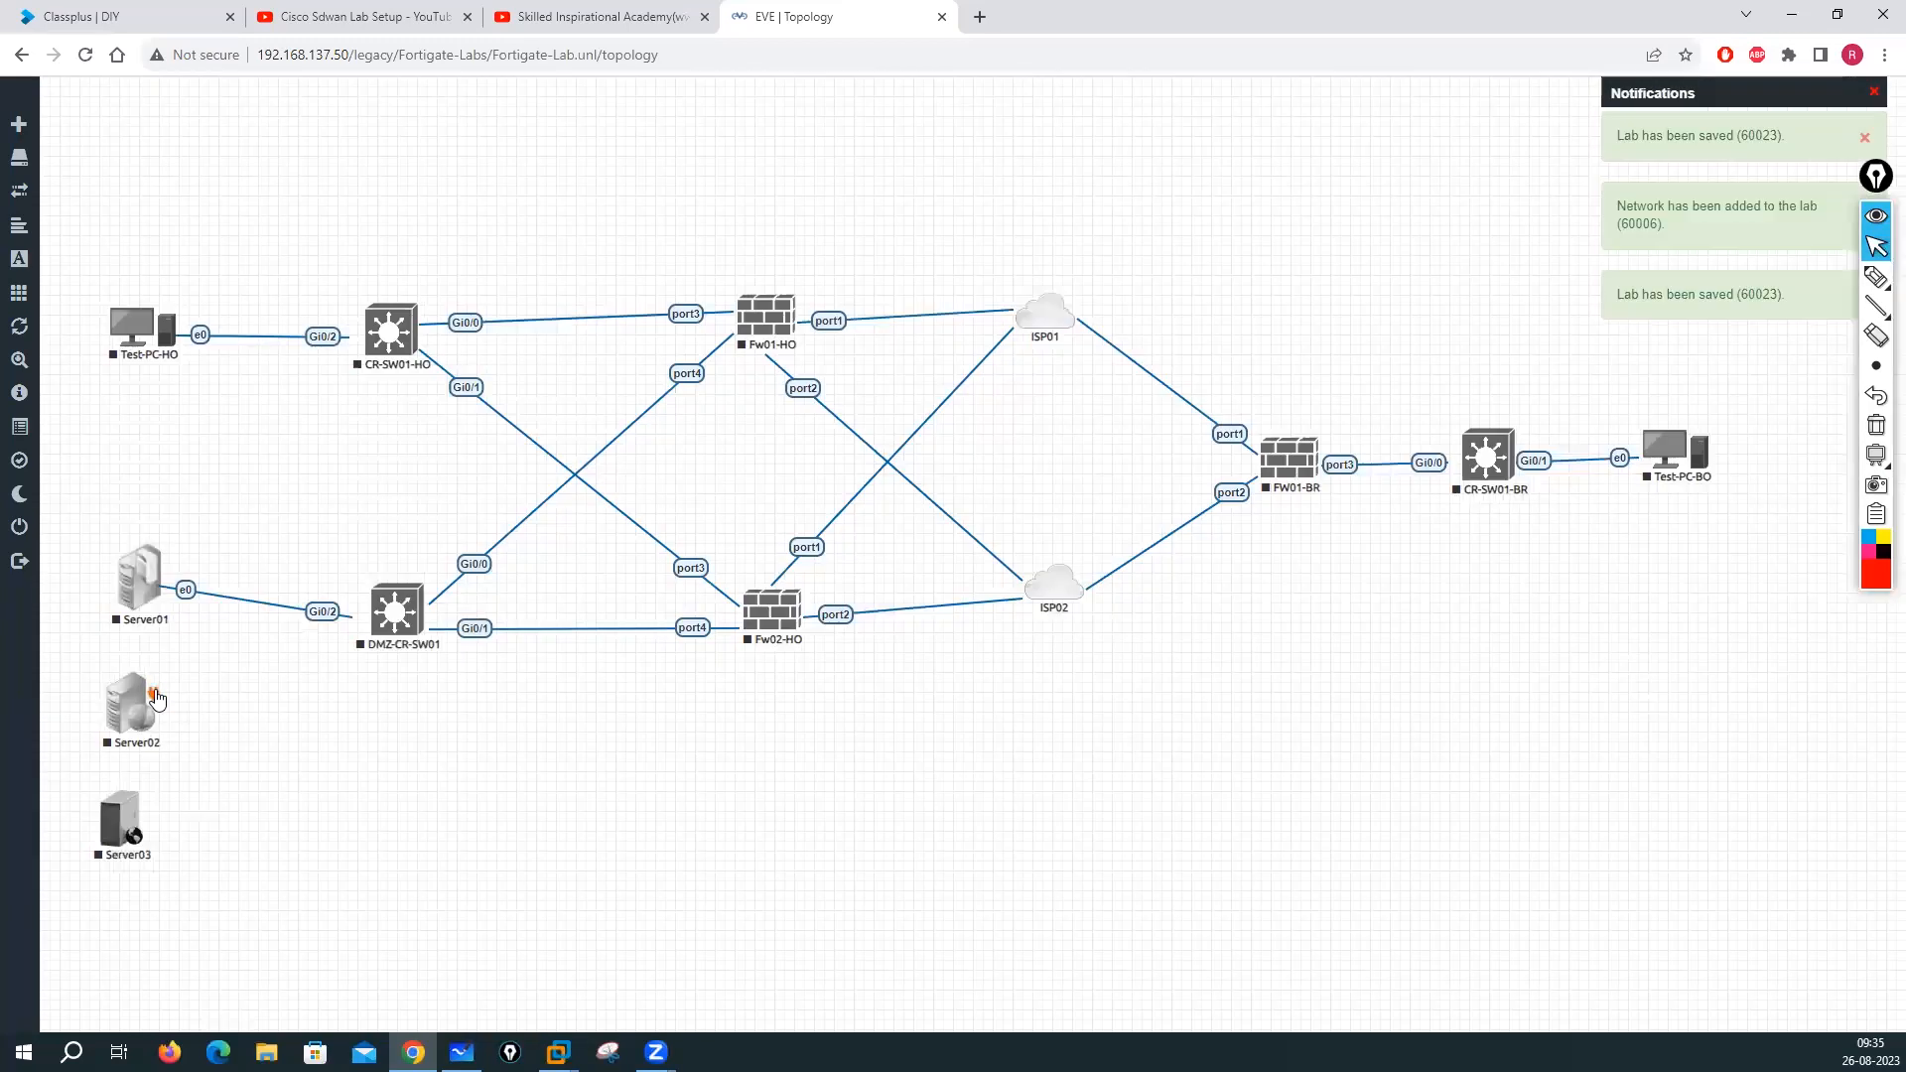
{"action": "left_click_drag", "start_coordinate": [156, 698], "coordinate": [395, 609]}
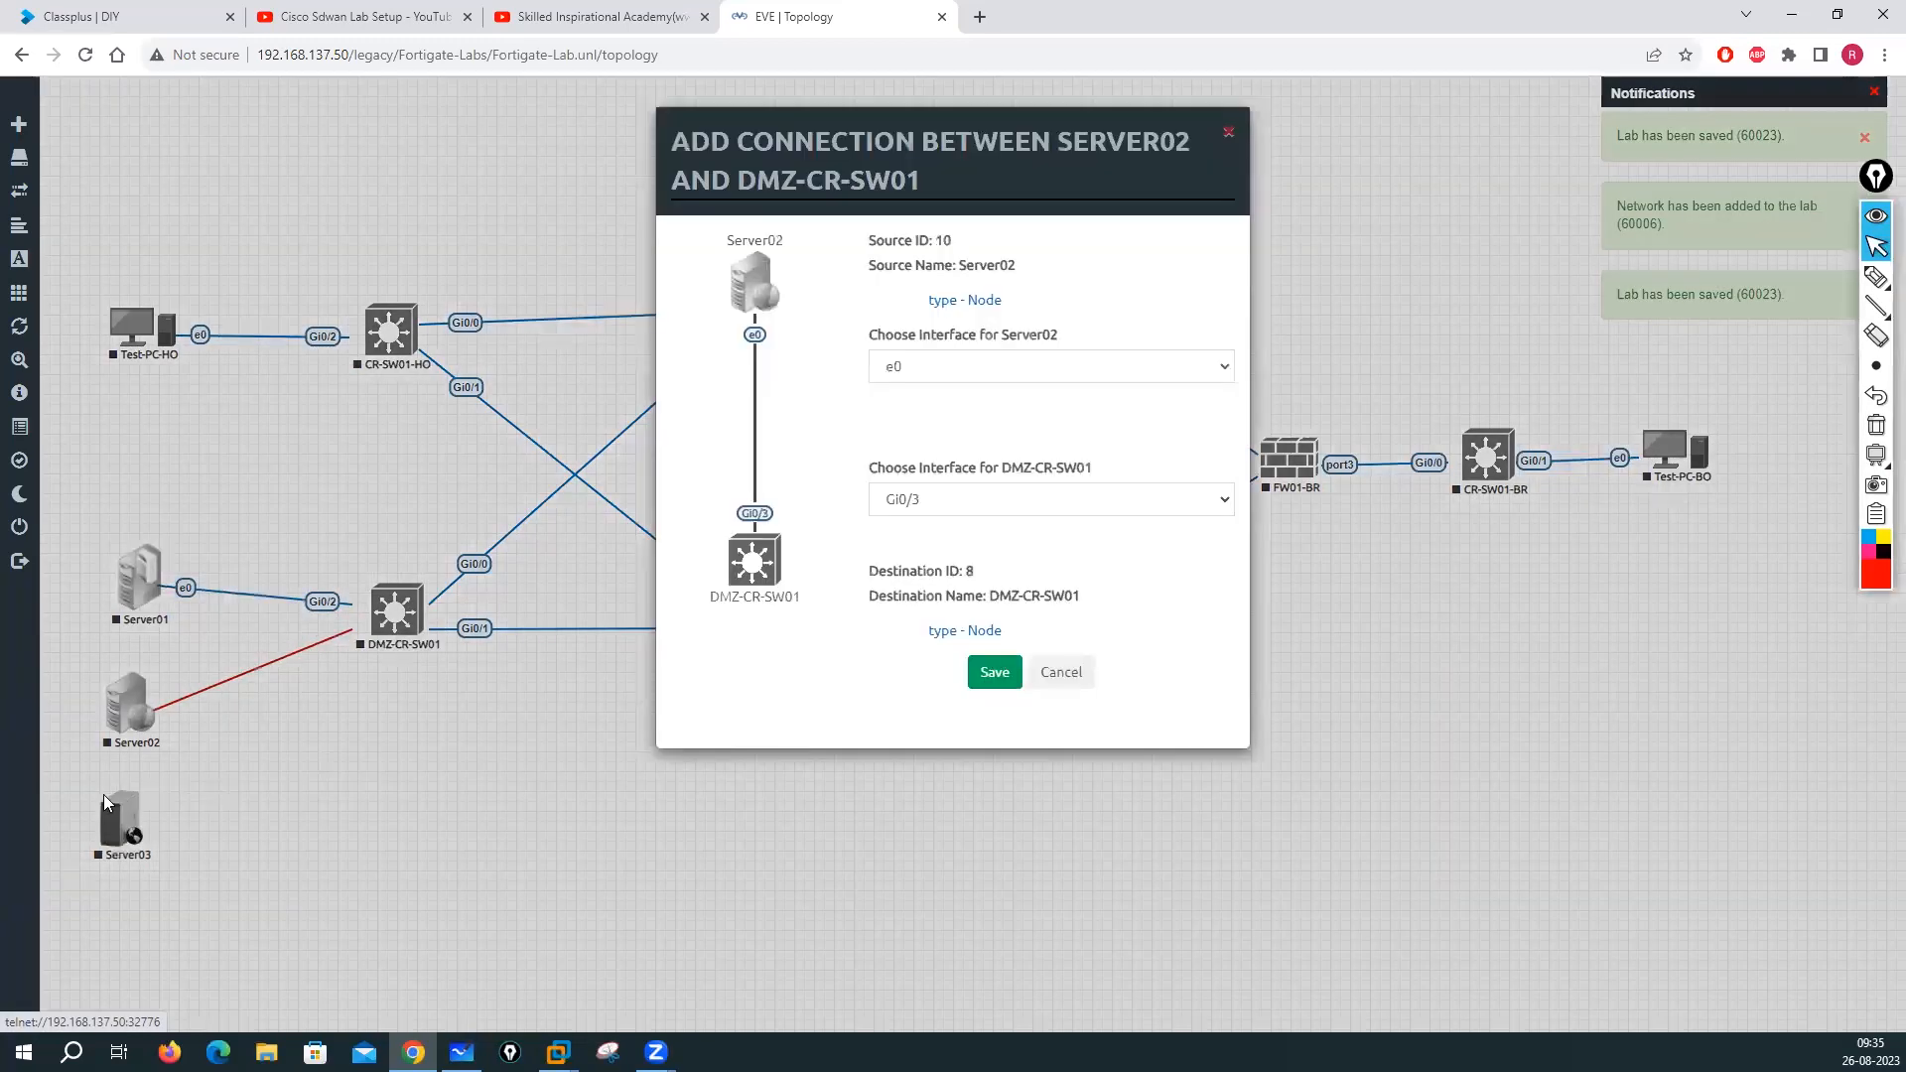
{"action": "left_click", "coordinate": [995, 672]}
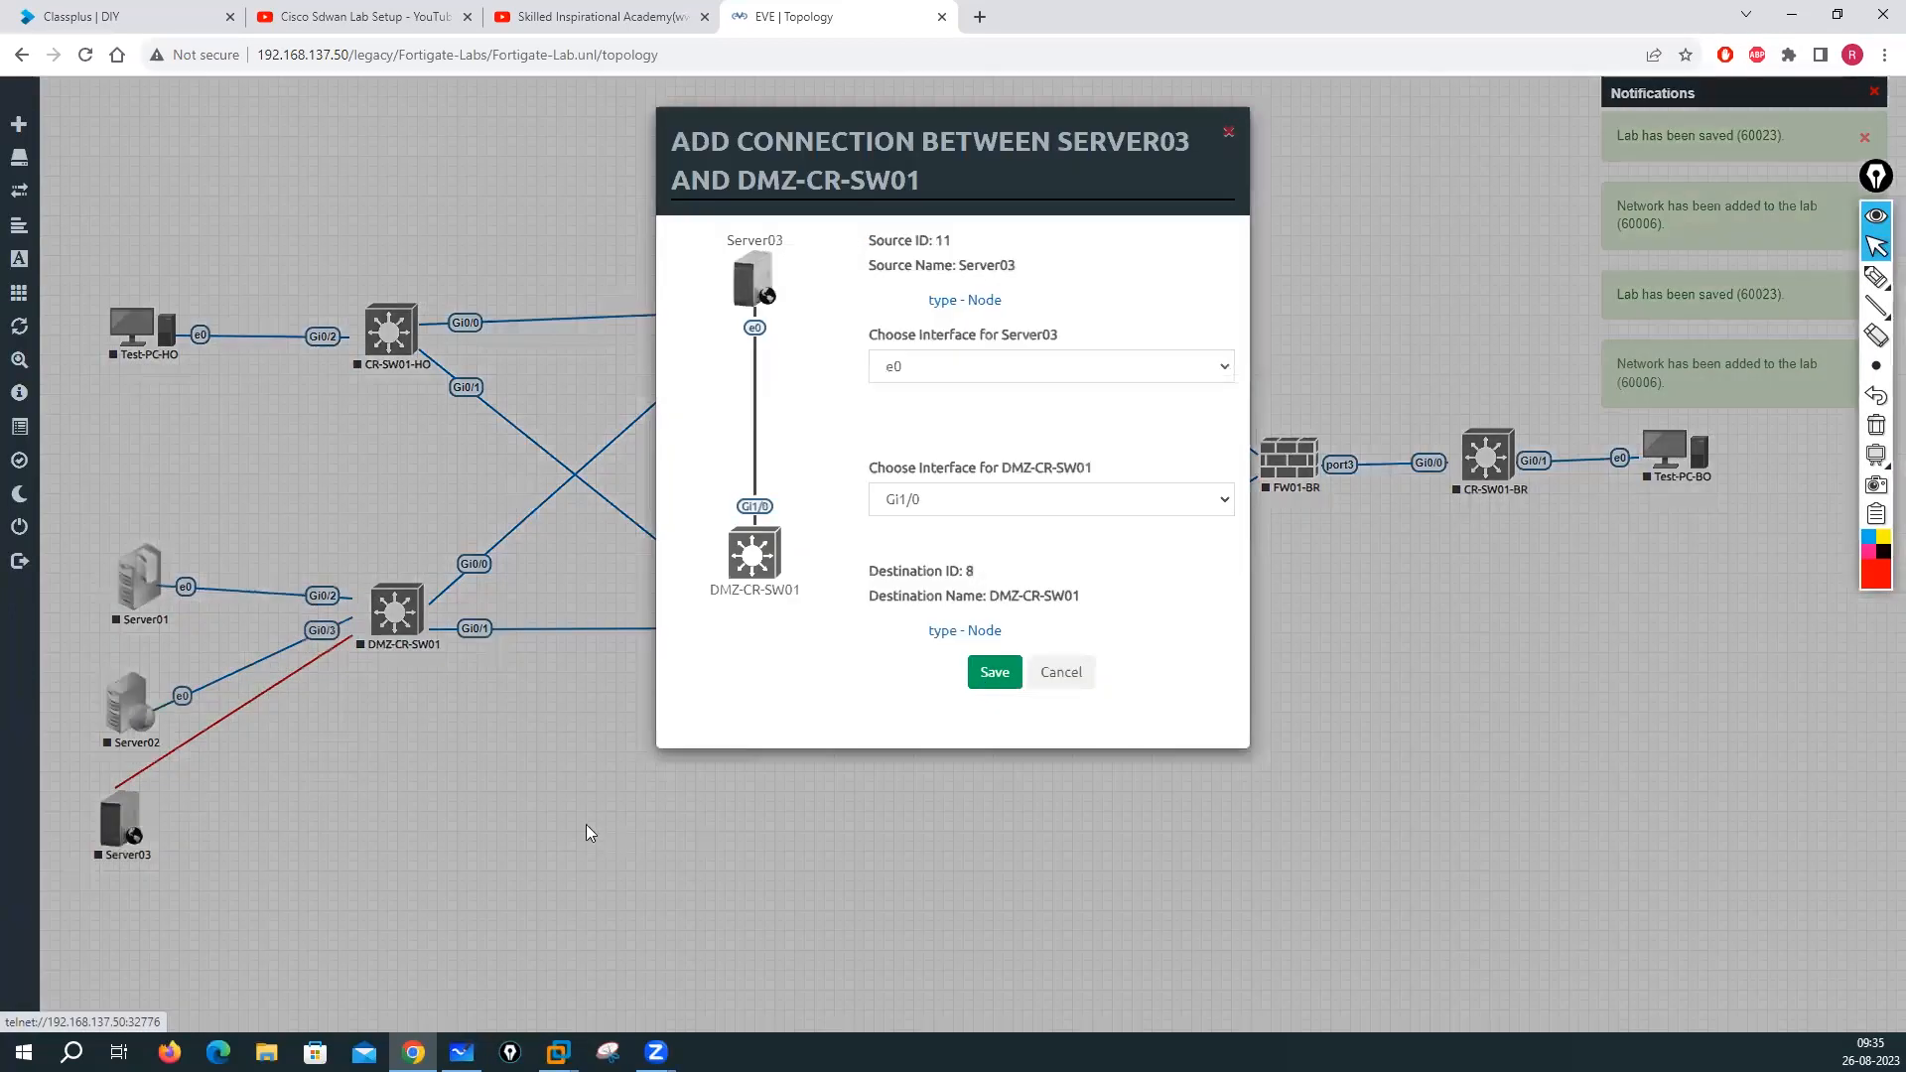
{"action": "key", "text": "Return"}
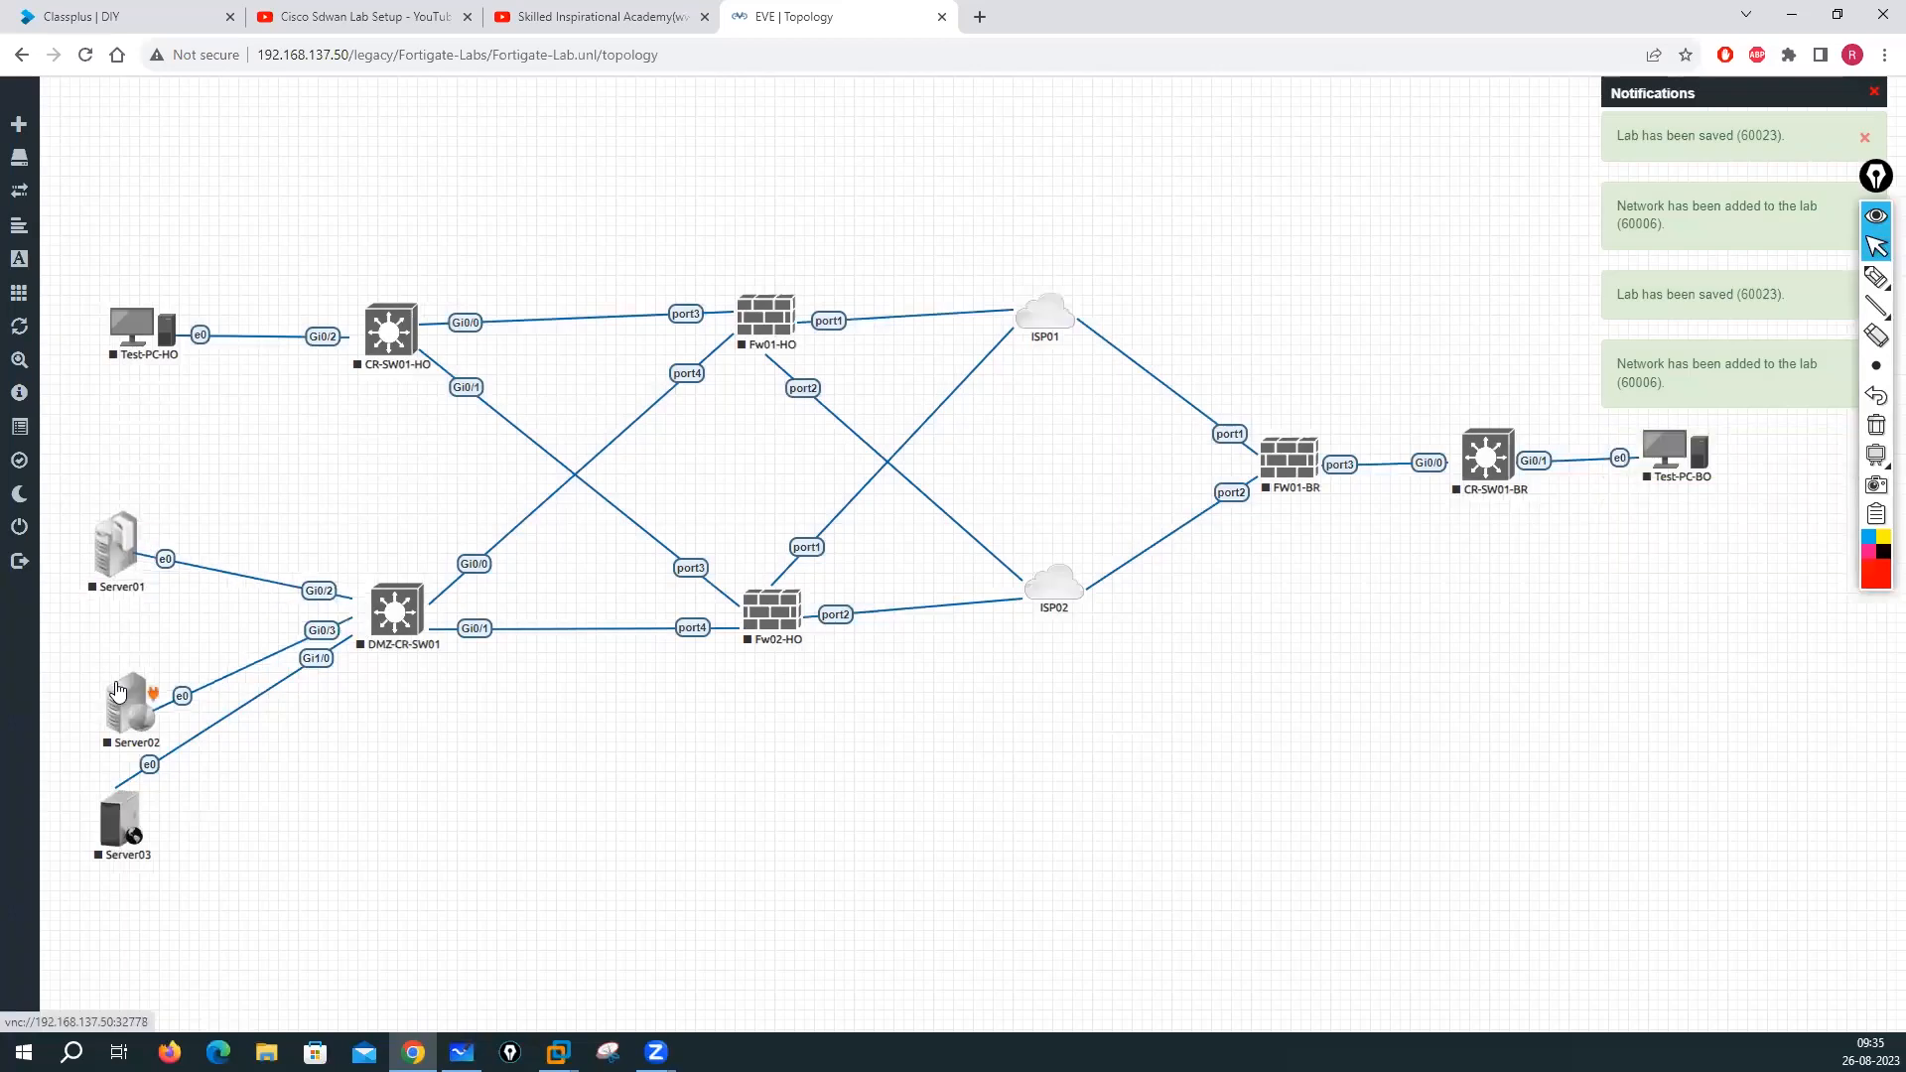
{"action": "left_click_drag", "start_coordinate": [117, 692], "coordinate": [102, 656]}
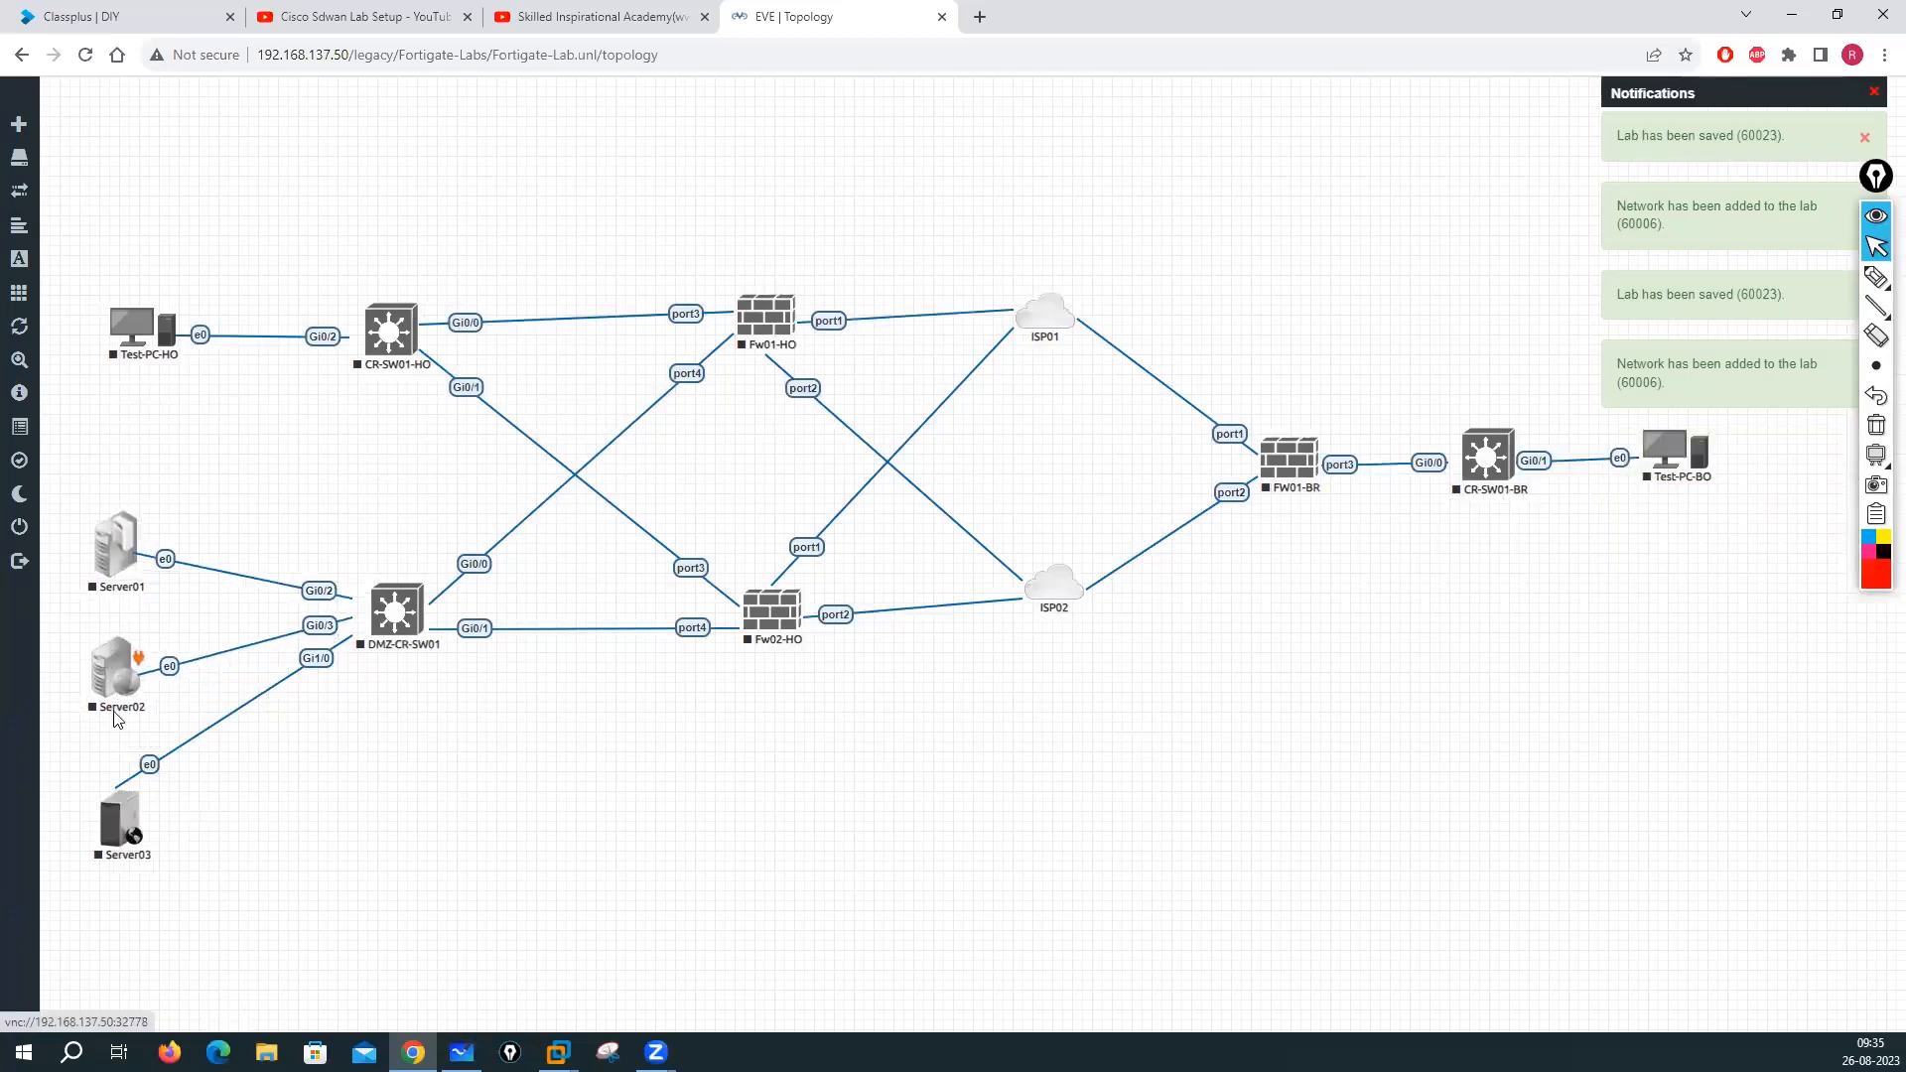
{"action": "left_click_drag", "start_coordinate": [106, 832], "coordinate": [97, 796]}
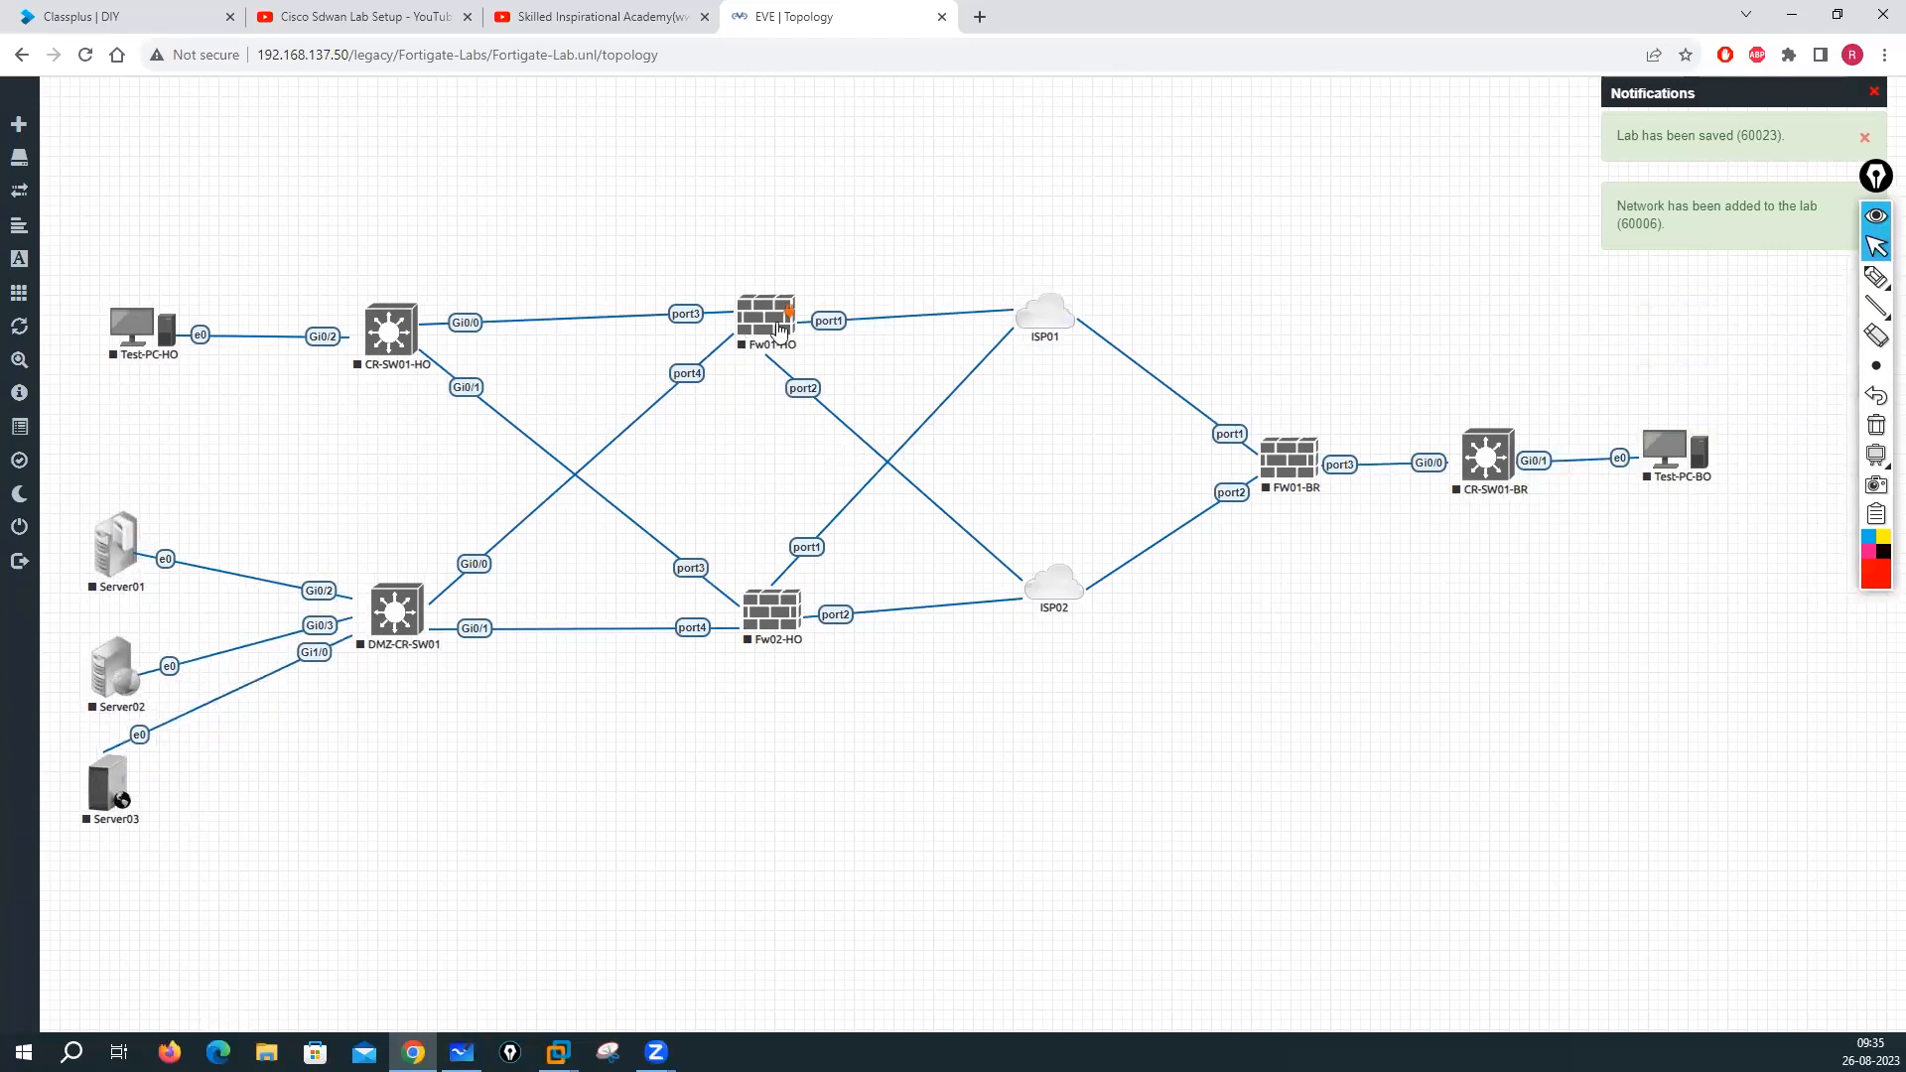
Connect port5 of Fw01-HO to port5 of Fw02-HO and nudge the ISP01 and ISP02 clouds slightly
{"action": "mouse_move", "coordinate": [791, 311]}
{"action": "left_mouse_down"}
{"action": "mouse_move", "coordinate": [707, 564]}
{"action": "mouse_move", "coordinate": [772, 611]}
{"action": "left_mouse_up"}
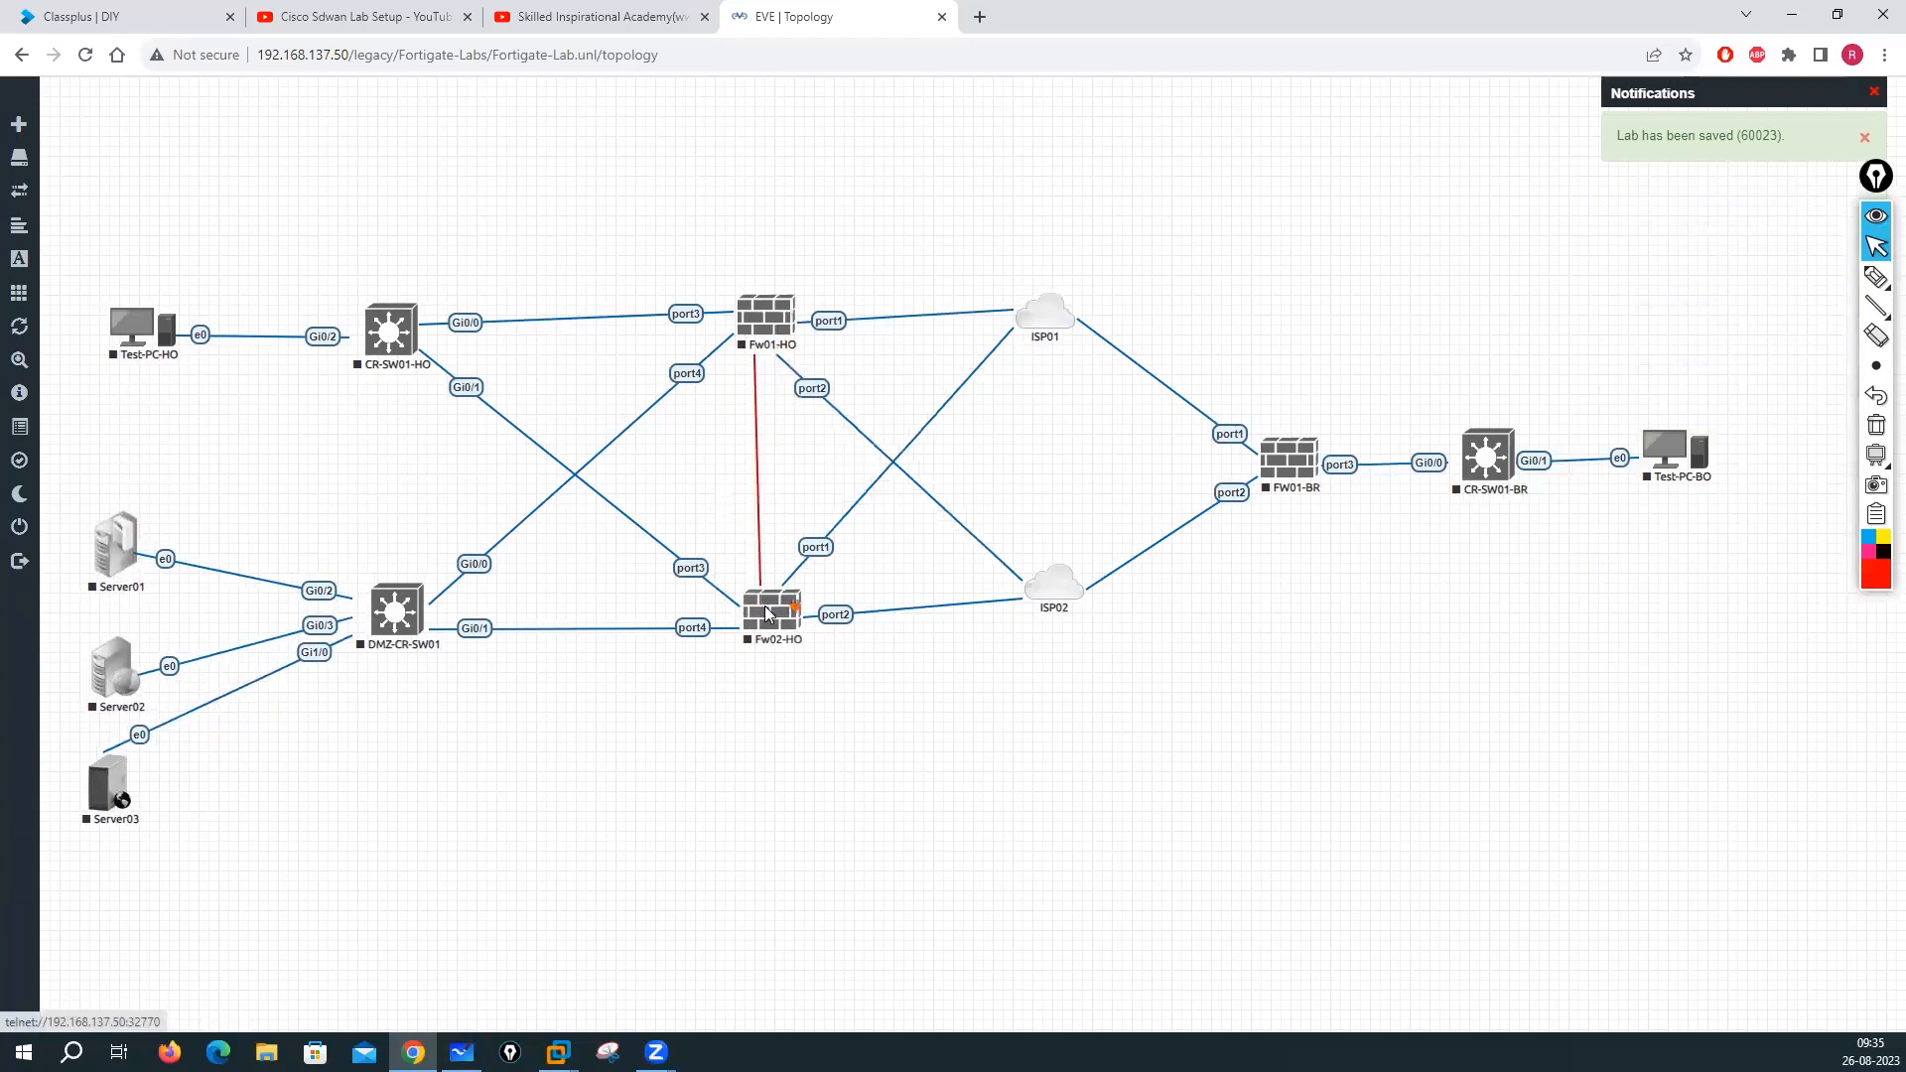
{"action": "left_click", "coordinate": [1022, 685]}
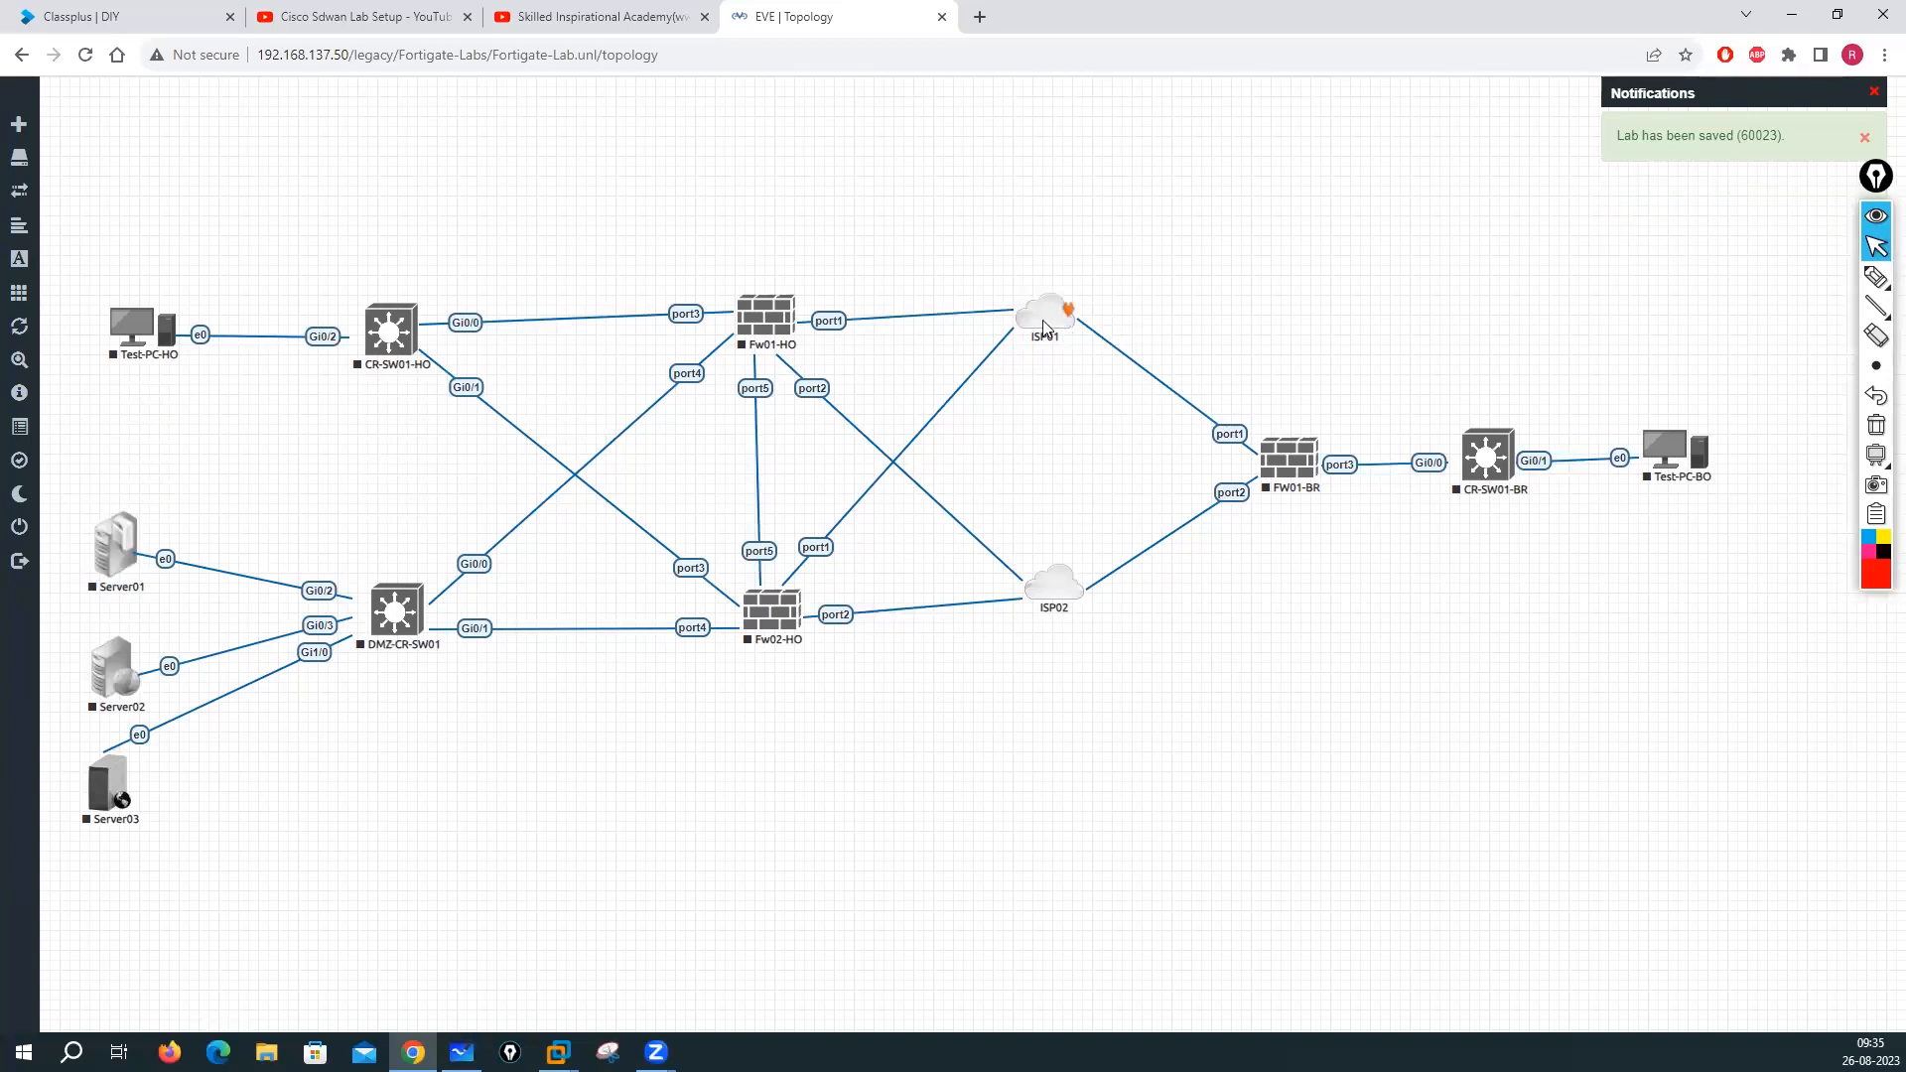
{"action": "left_click_drag", "start_coordinate": [1047, 328], "coordinate": [1052, 331]}
{"action": "left_click_drag", "start_coordinate": [1063, 596], "coordinate": [1071, 599]}
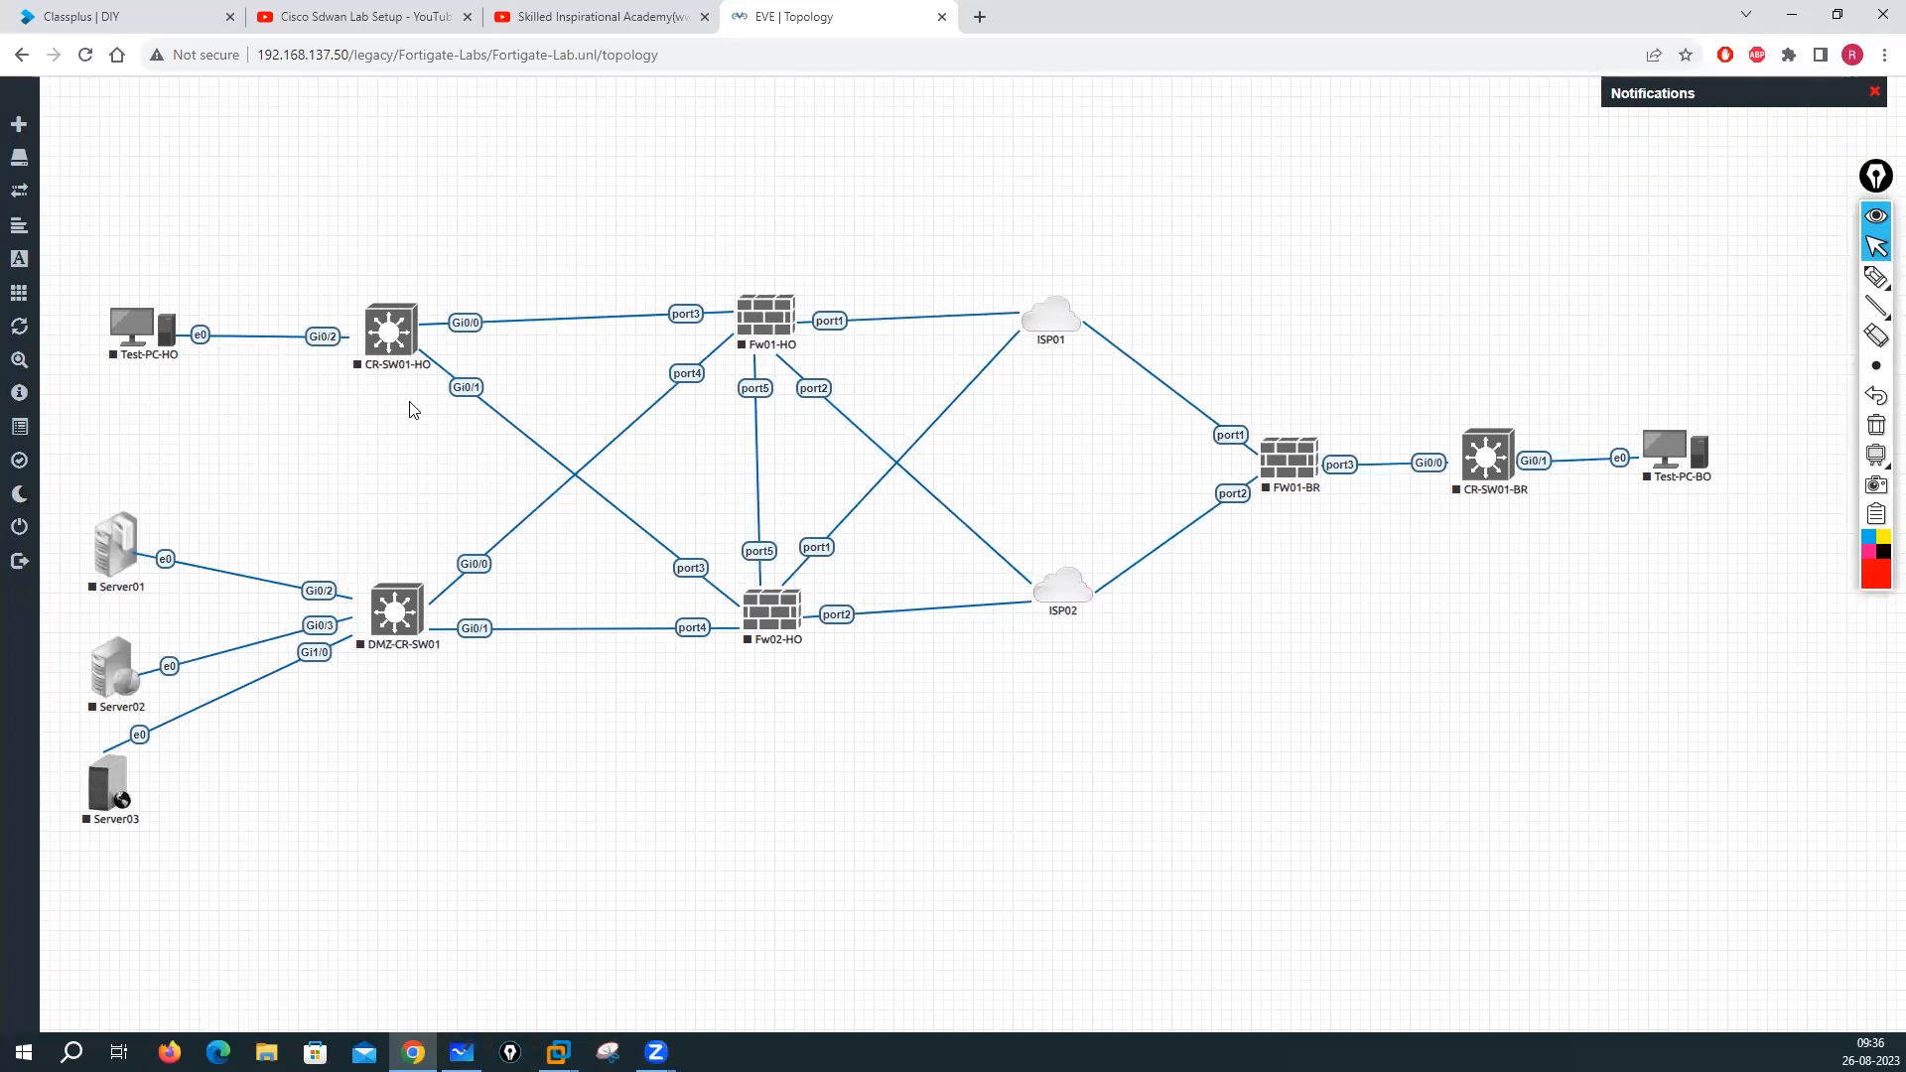
Close the Fortigate-Lab topology and go up to the root folder of the file manager
{"action": "mouse_move", "coordinate": [35, 297]}
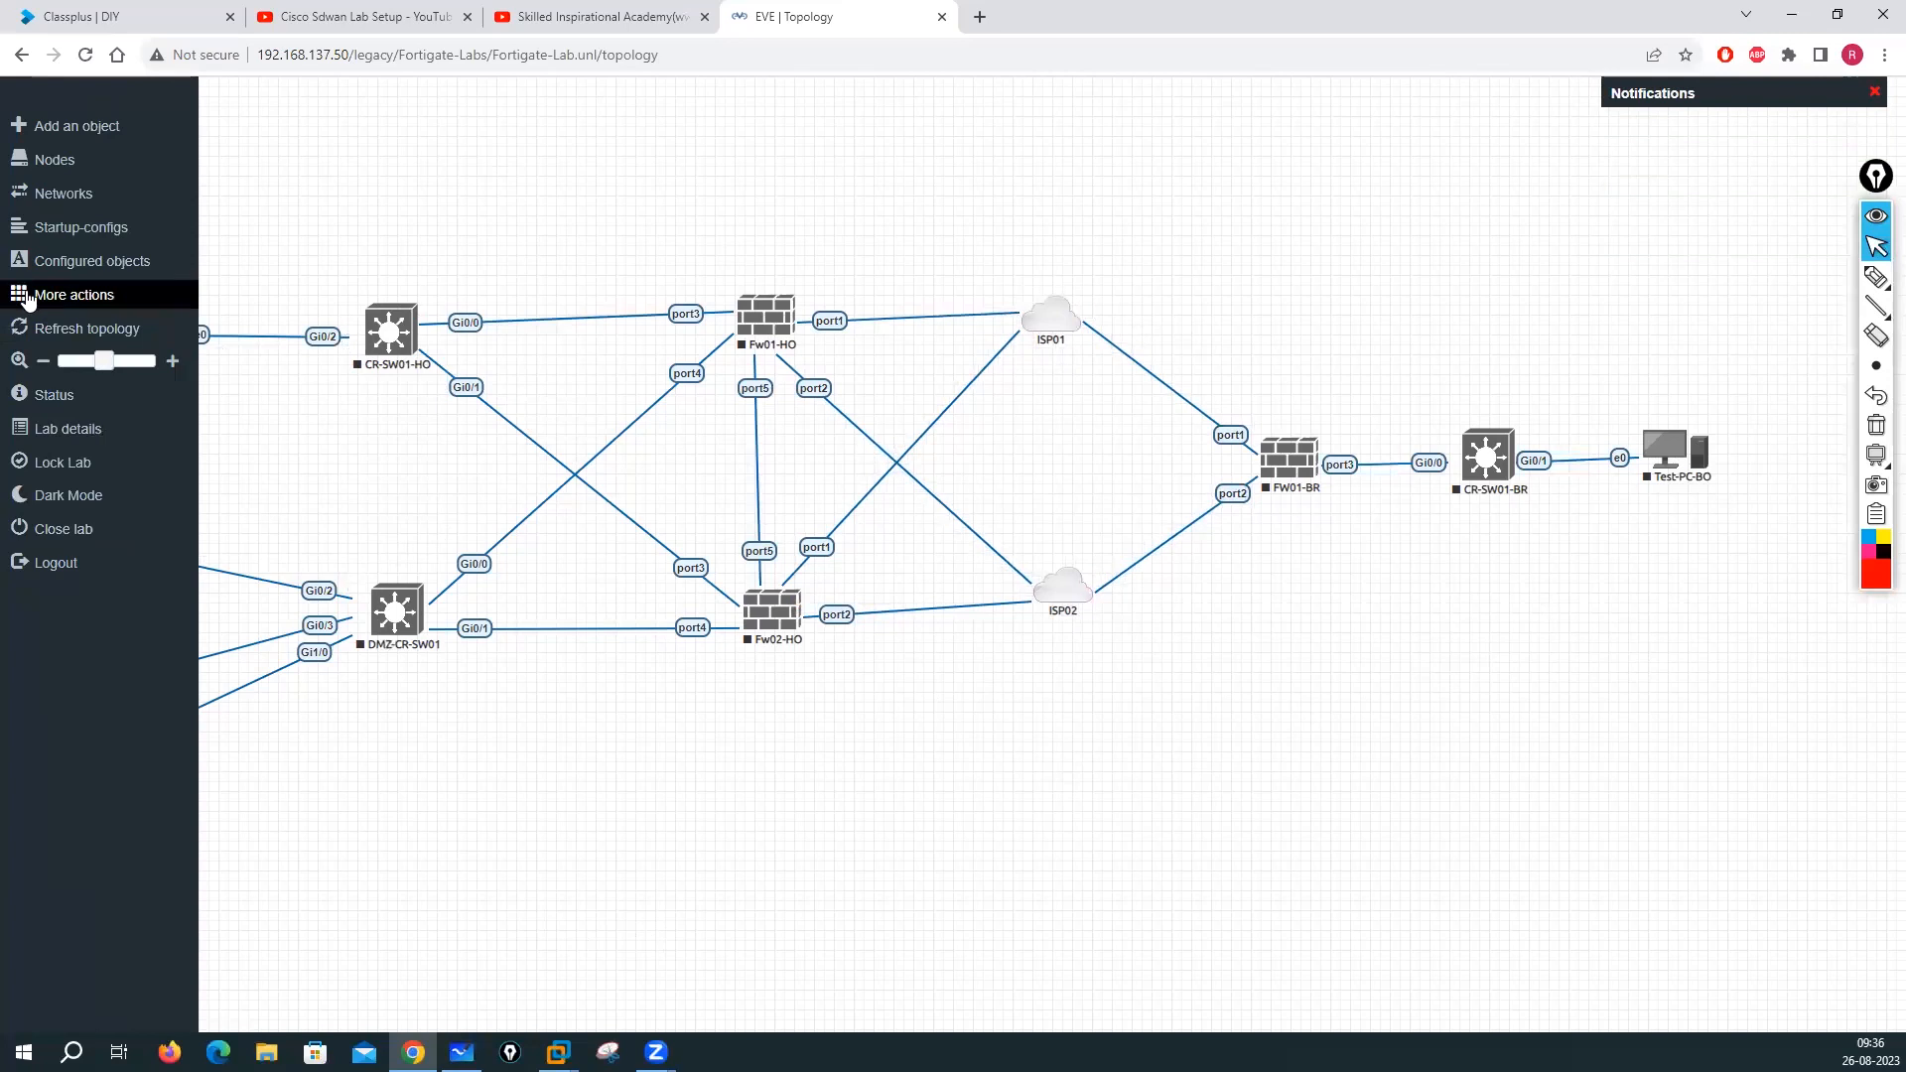
{"action": "left_click", "coordinate": [65, 533]}
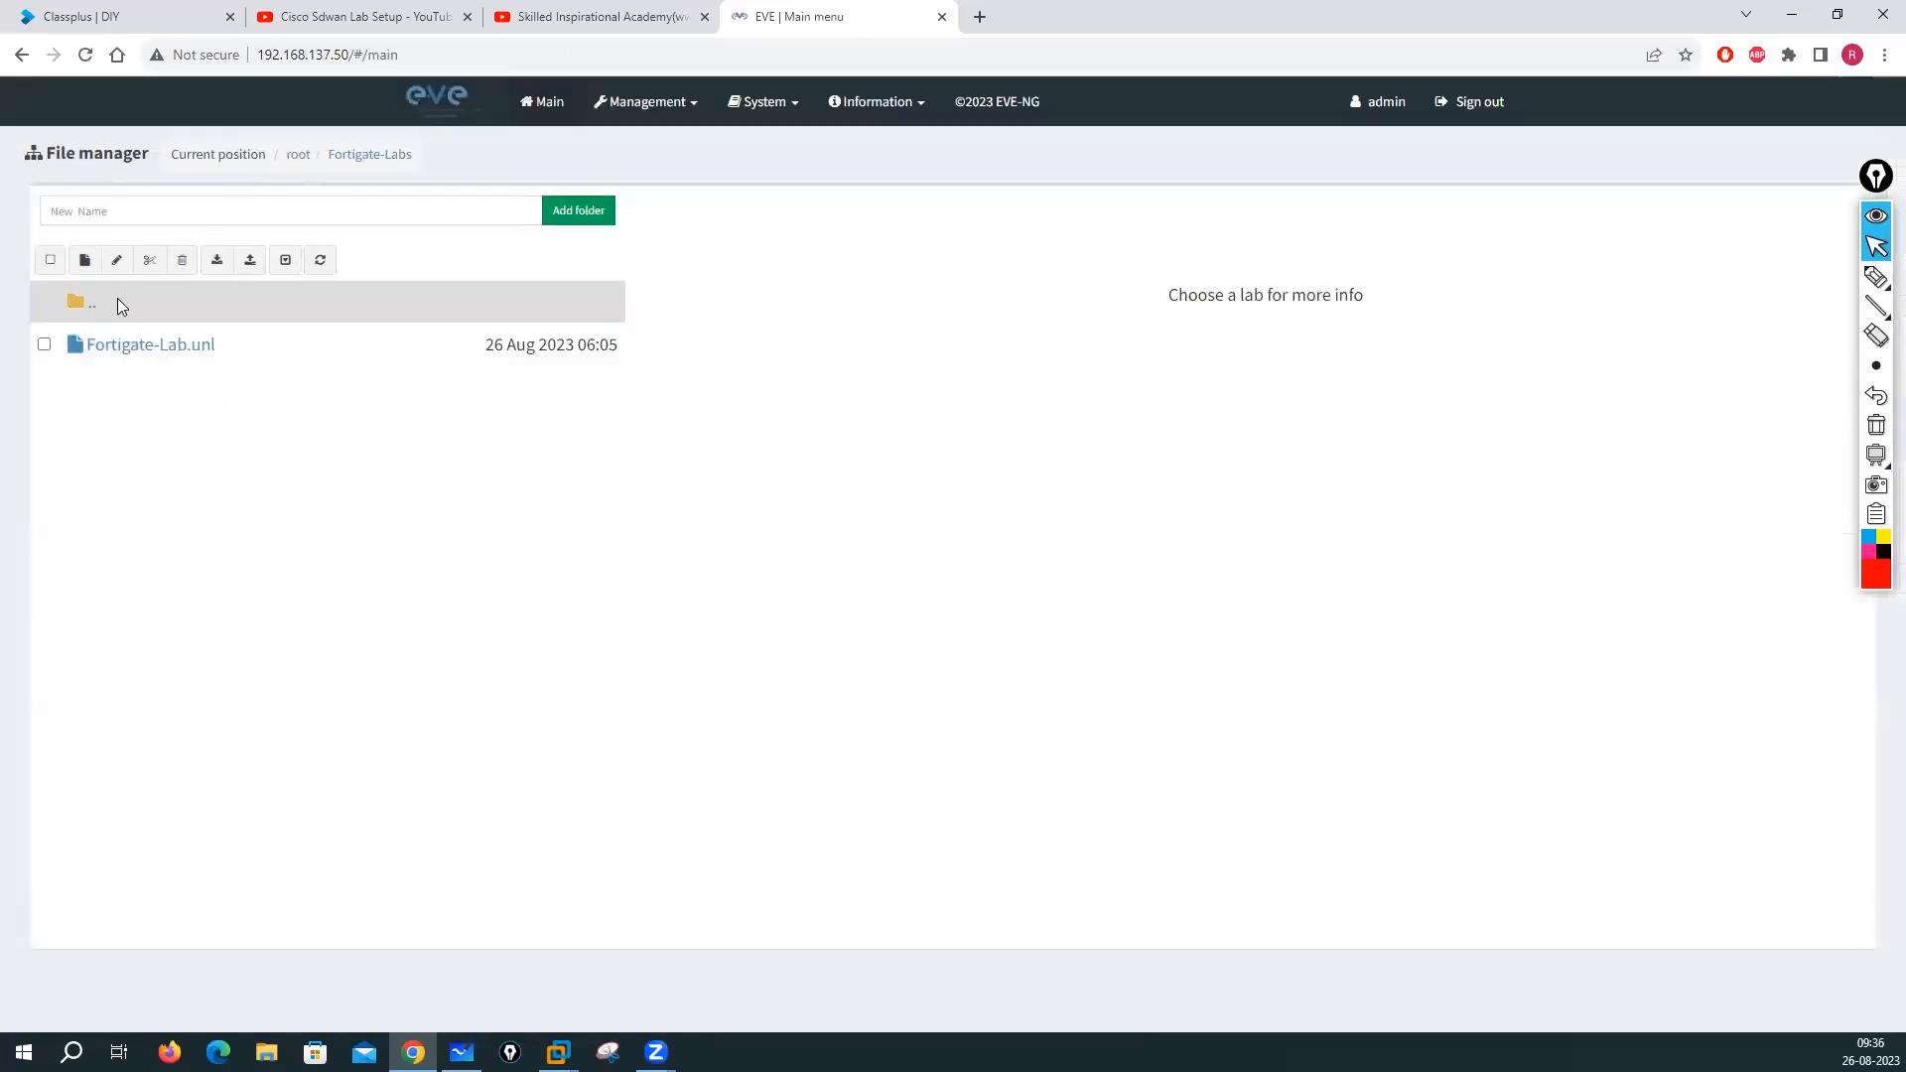
{"action": "left_click", "coordinate": [96, 314]}
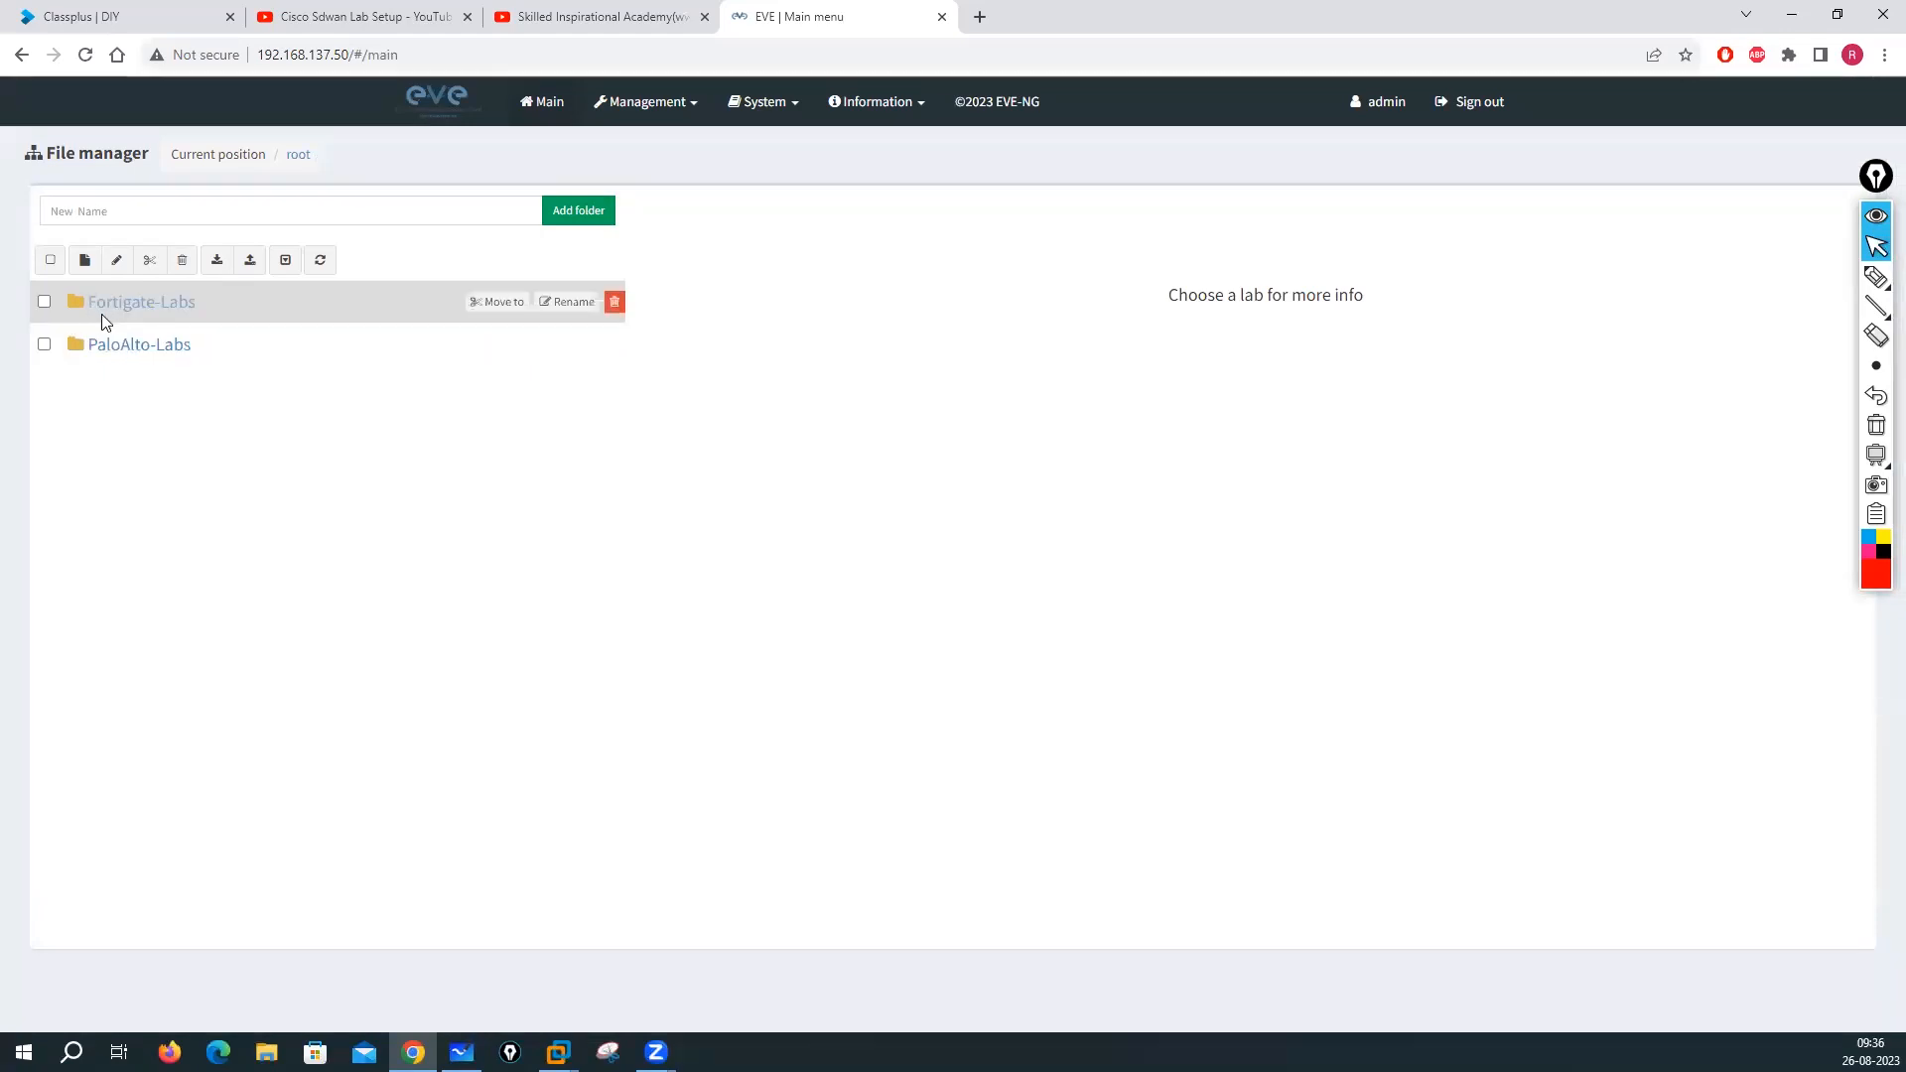
Add a folder named Switching-Labs in the root directory and open it
{"action": "left_click", "coordinate": [264, 207]}
{"action": "type", "text": "R"}
{"action": "key", "text": "BackSpace"}
{"action": "type", "text": "Switching-Labs"}
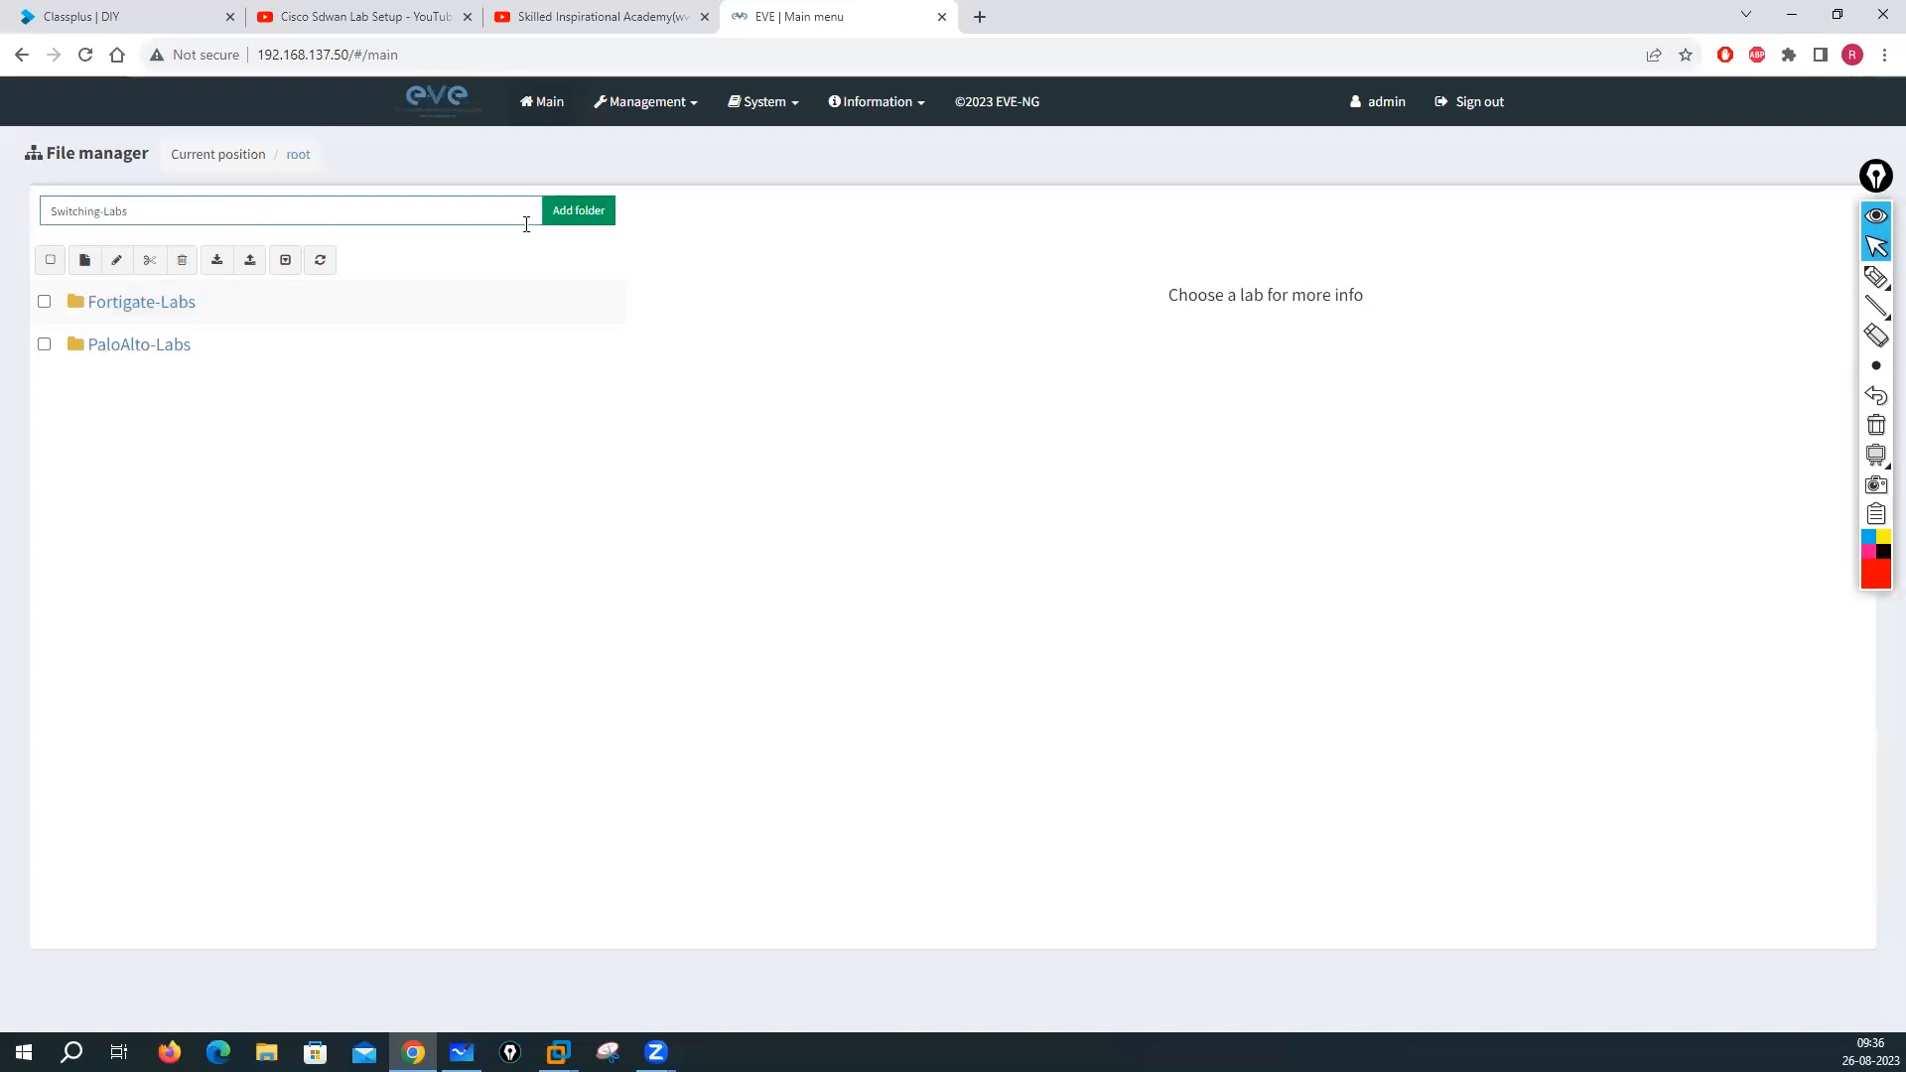
{"action": "left_click", "coordinate": [586, 212]}
{"action": "left_click", "coordinate": [140, 387]}
{"action": "left_click", "coordinate": [102, 204]}
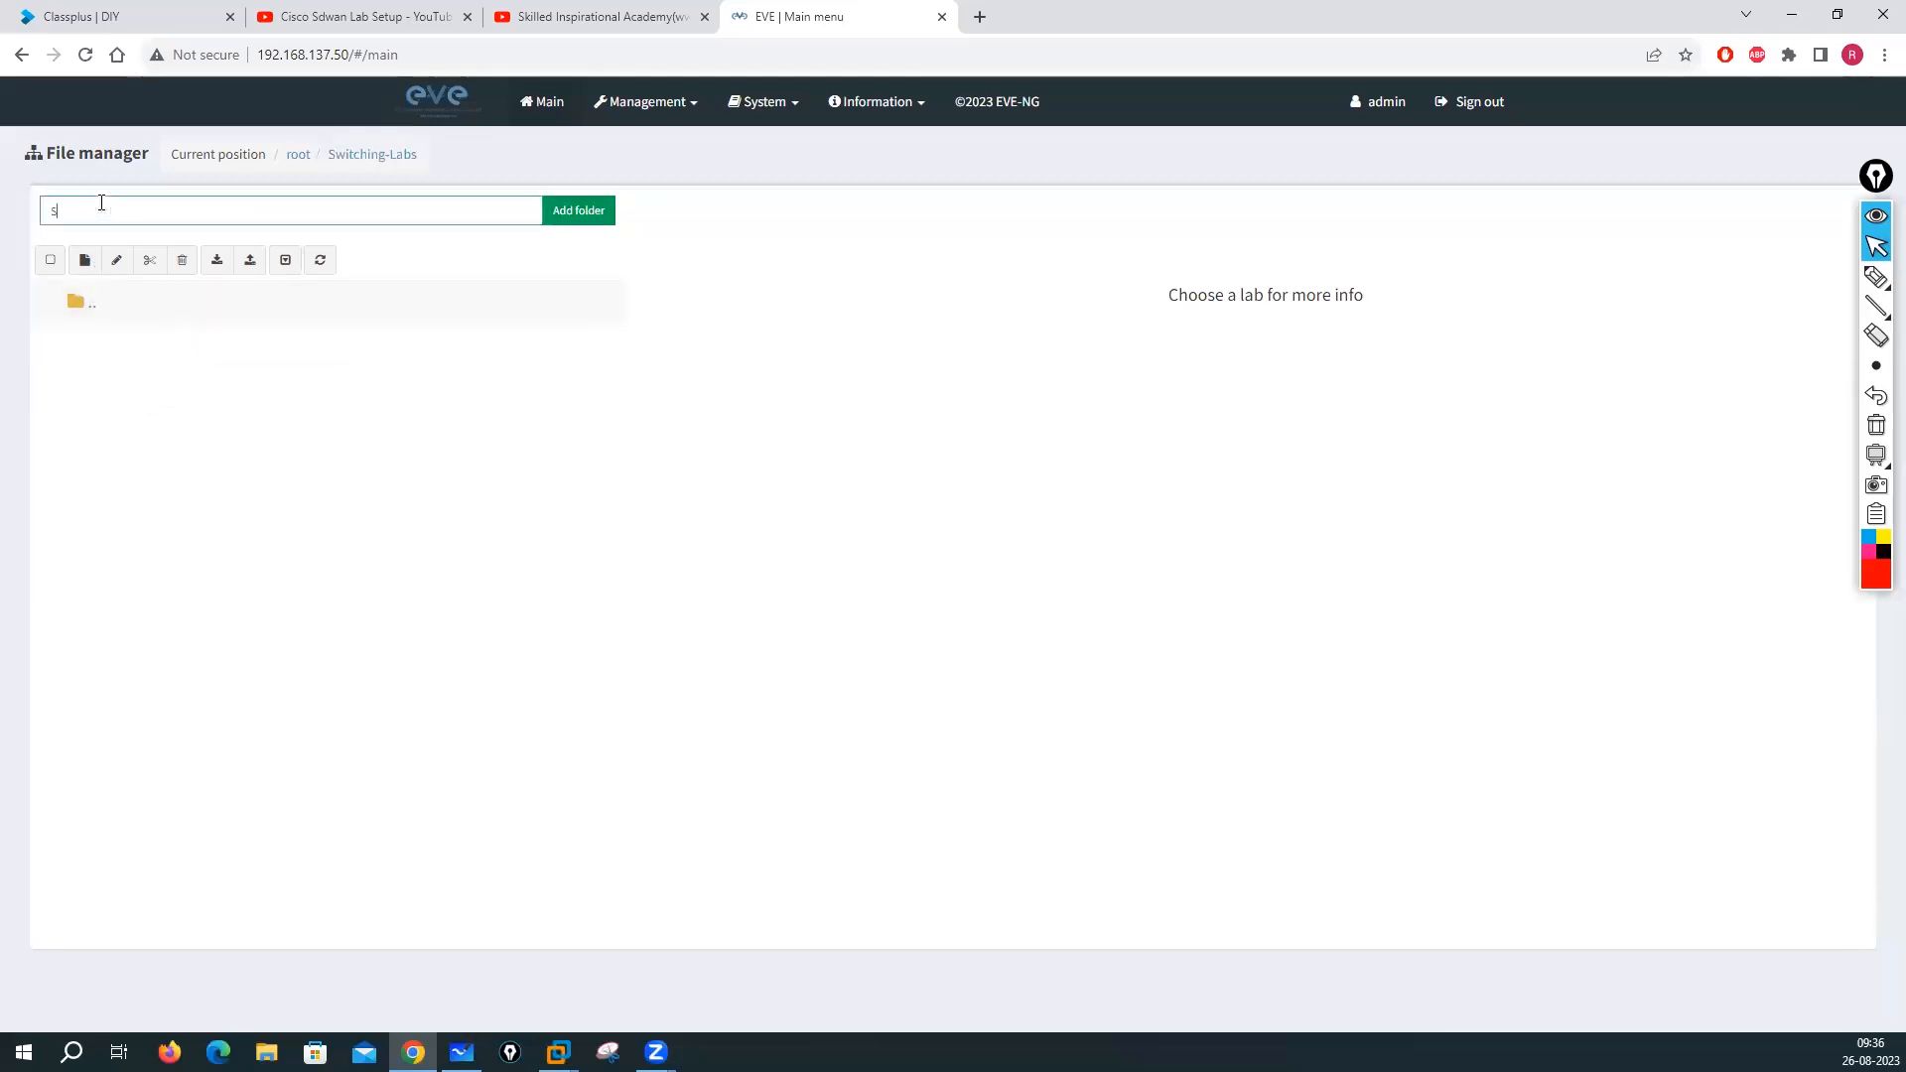
{"action": "type", "text": "L"}
{"action": "left_click", "coordinate": [595, 210]}
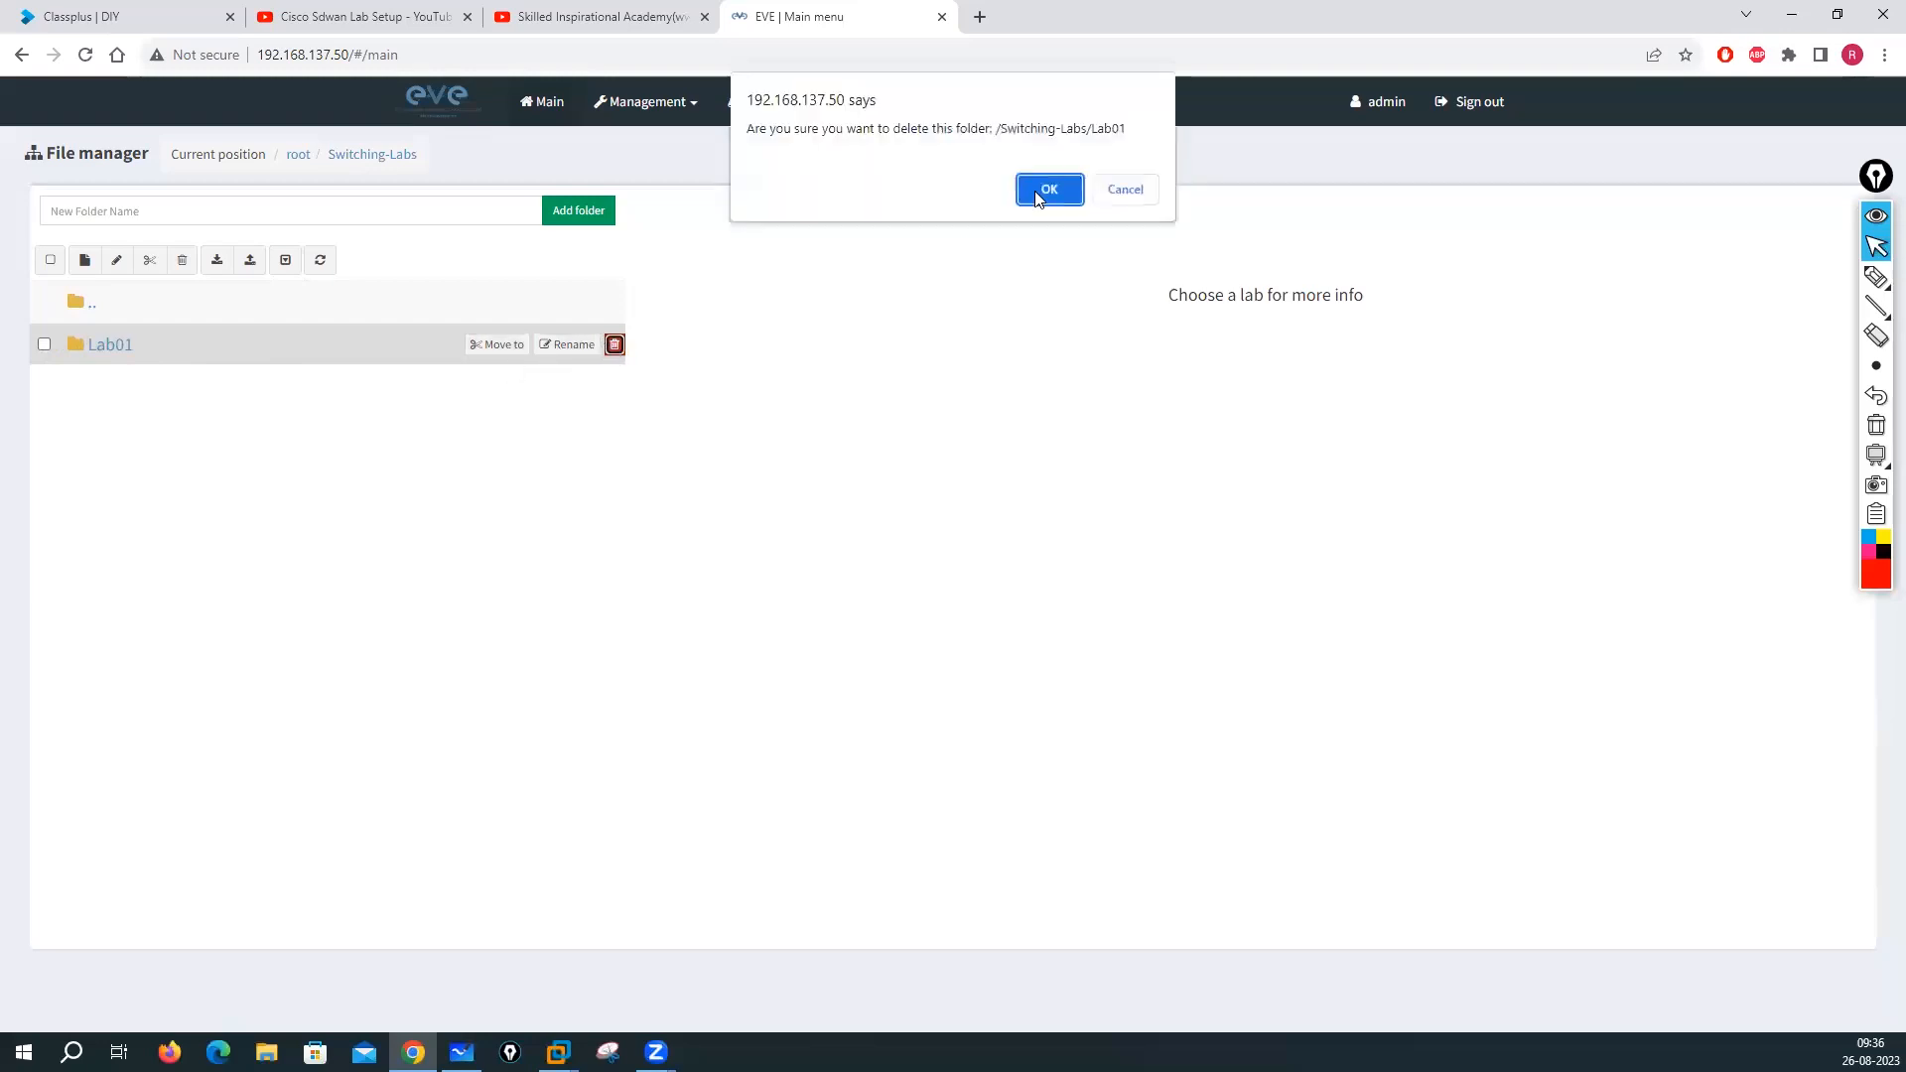
{"action": "key", "text": "Return"}
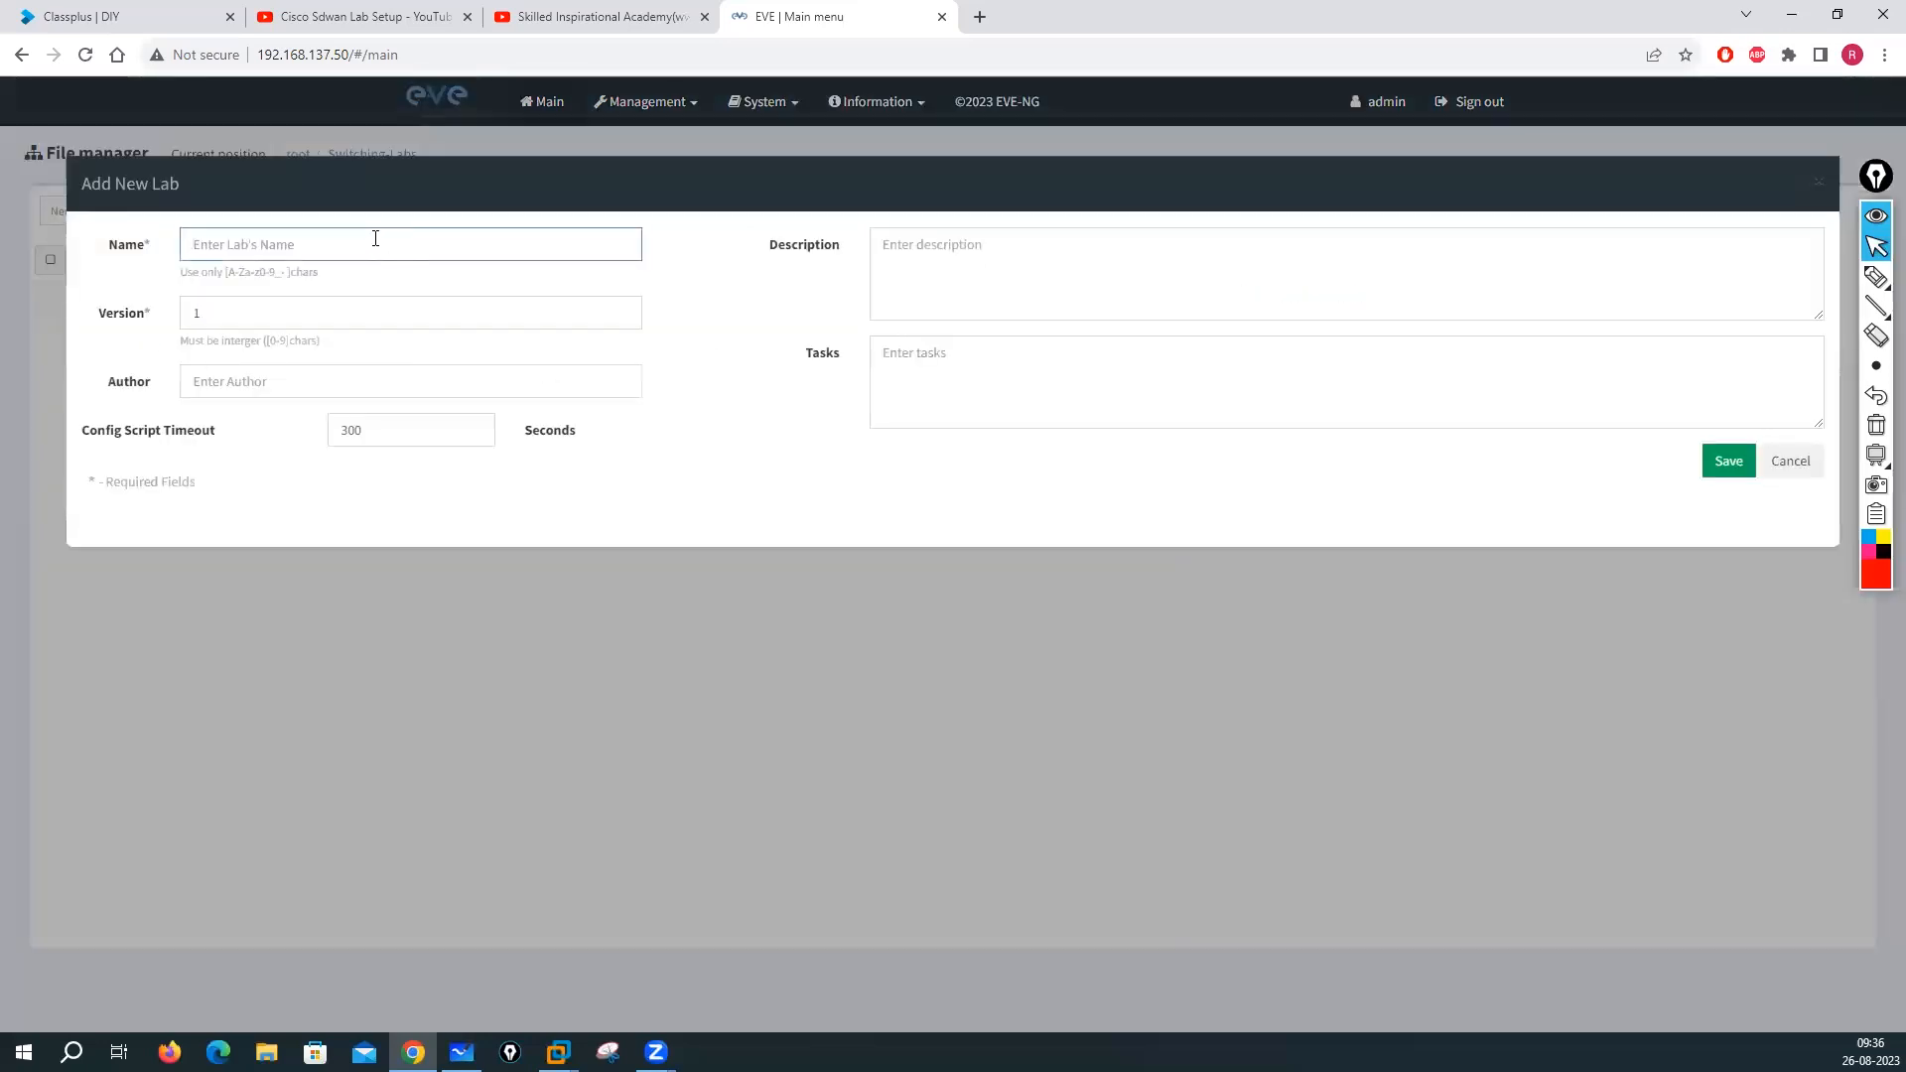
Create a new lab named Lab01 in the Switching-Labs folder, keeping version 1
{"action": "type", "text": "Lab01"}
{"action": "left_click", "coordinate": [1725, 459]}
Begin adding a node from the Cisco vIOS Switch template with the viosl2-15.2 image
{"action": "right_click", "coordinate": [616, 318]}
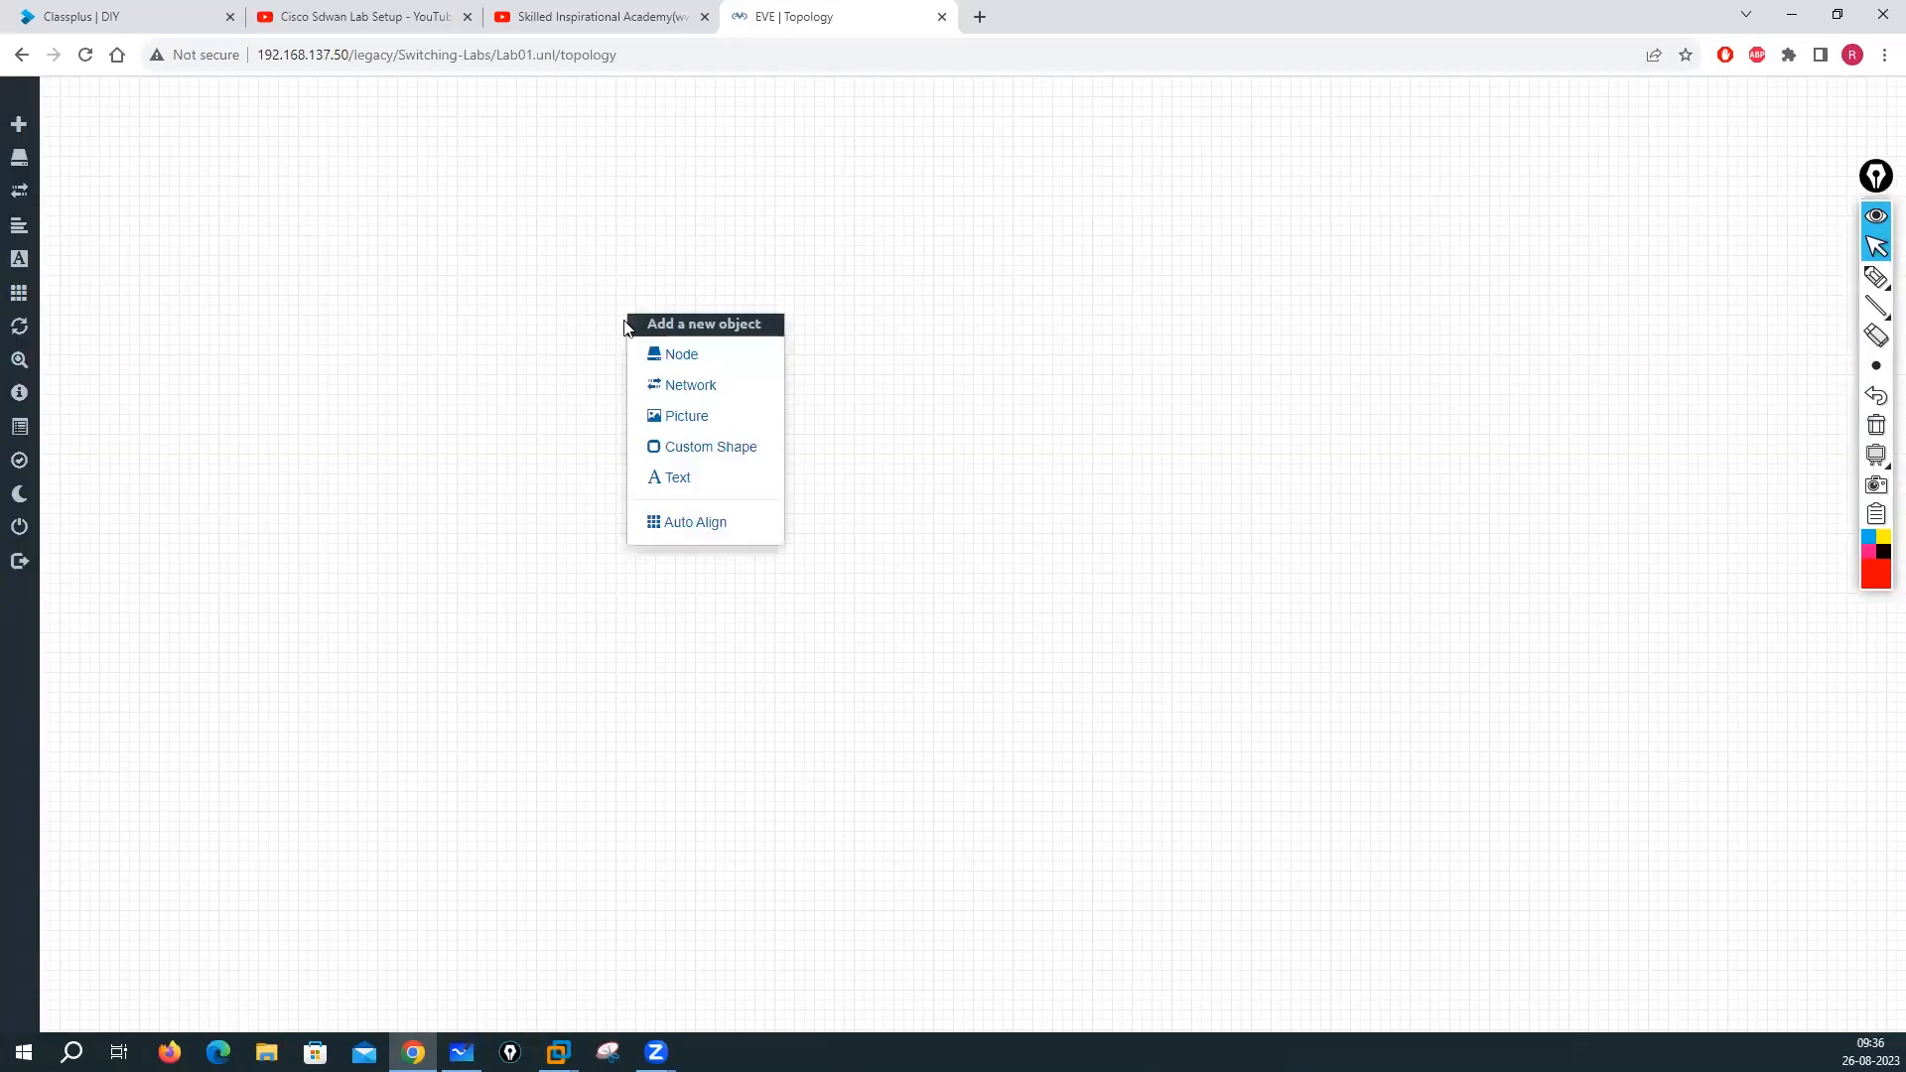
{"action": "left_click", "coordinate": [681, 355]}
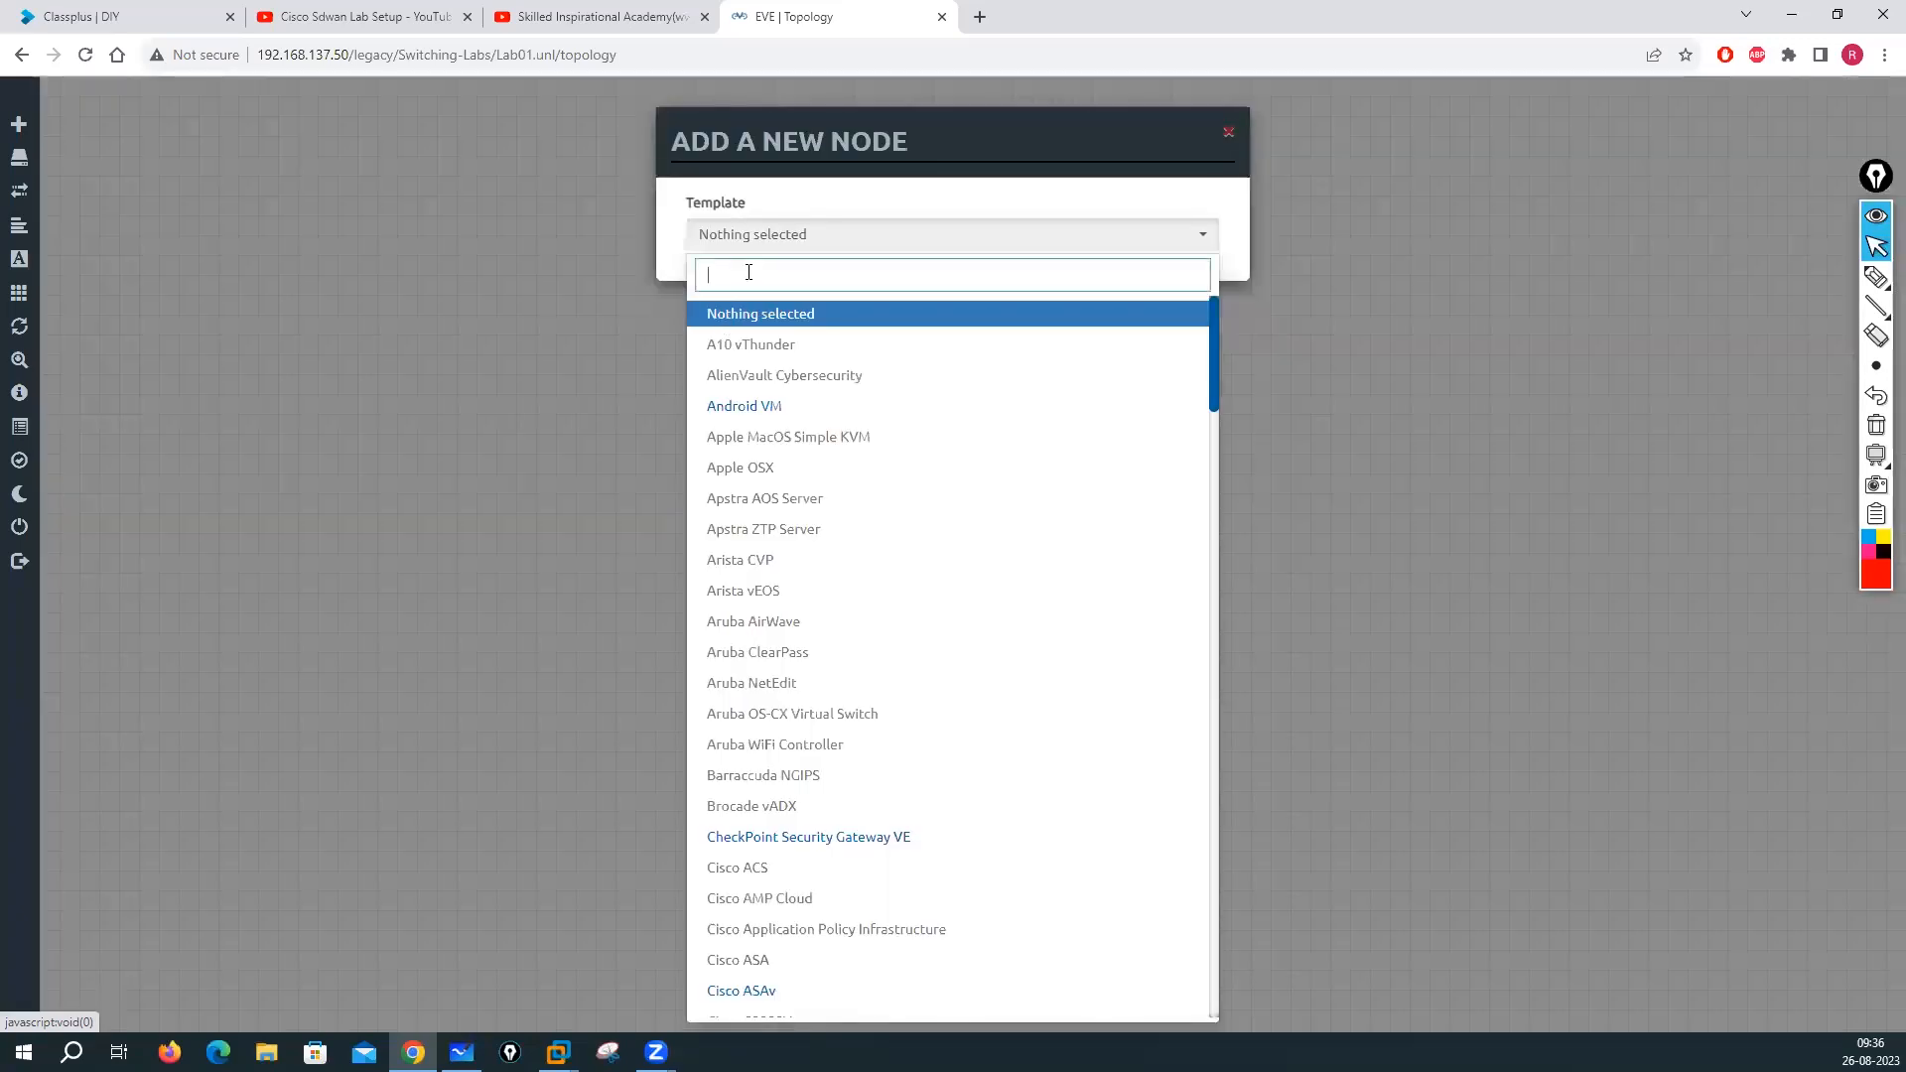
{"action": "type", "text": "vio"}
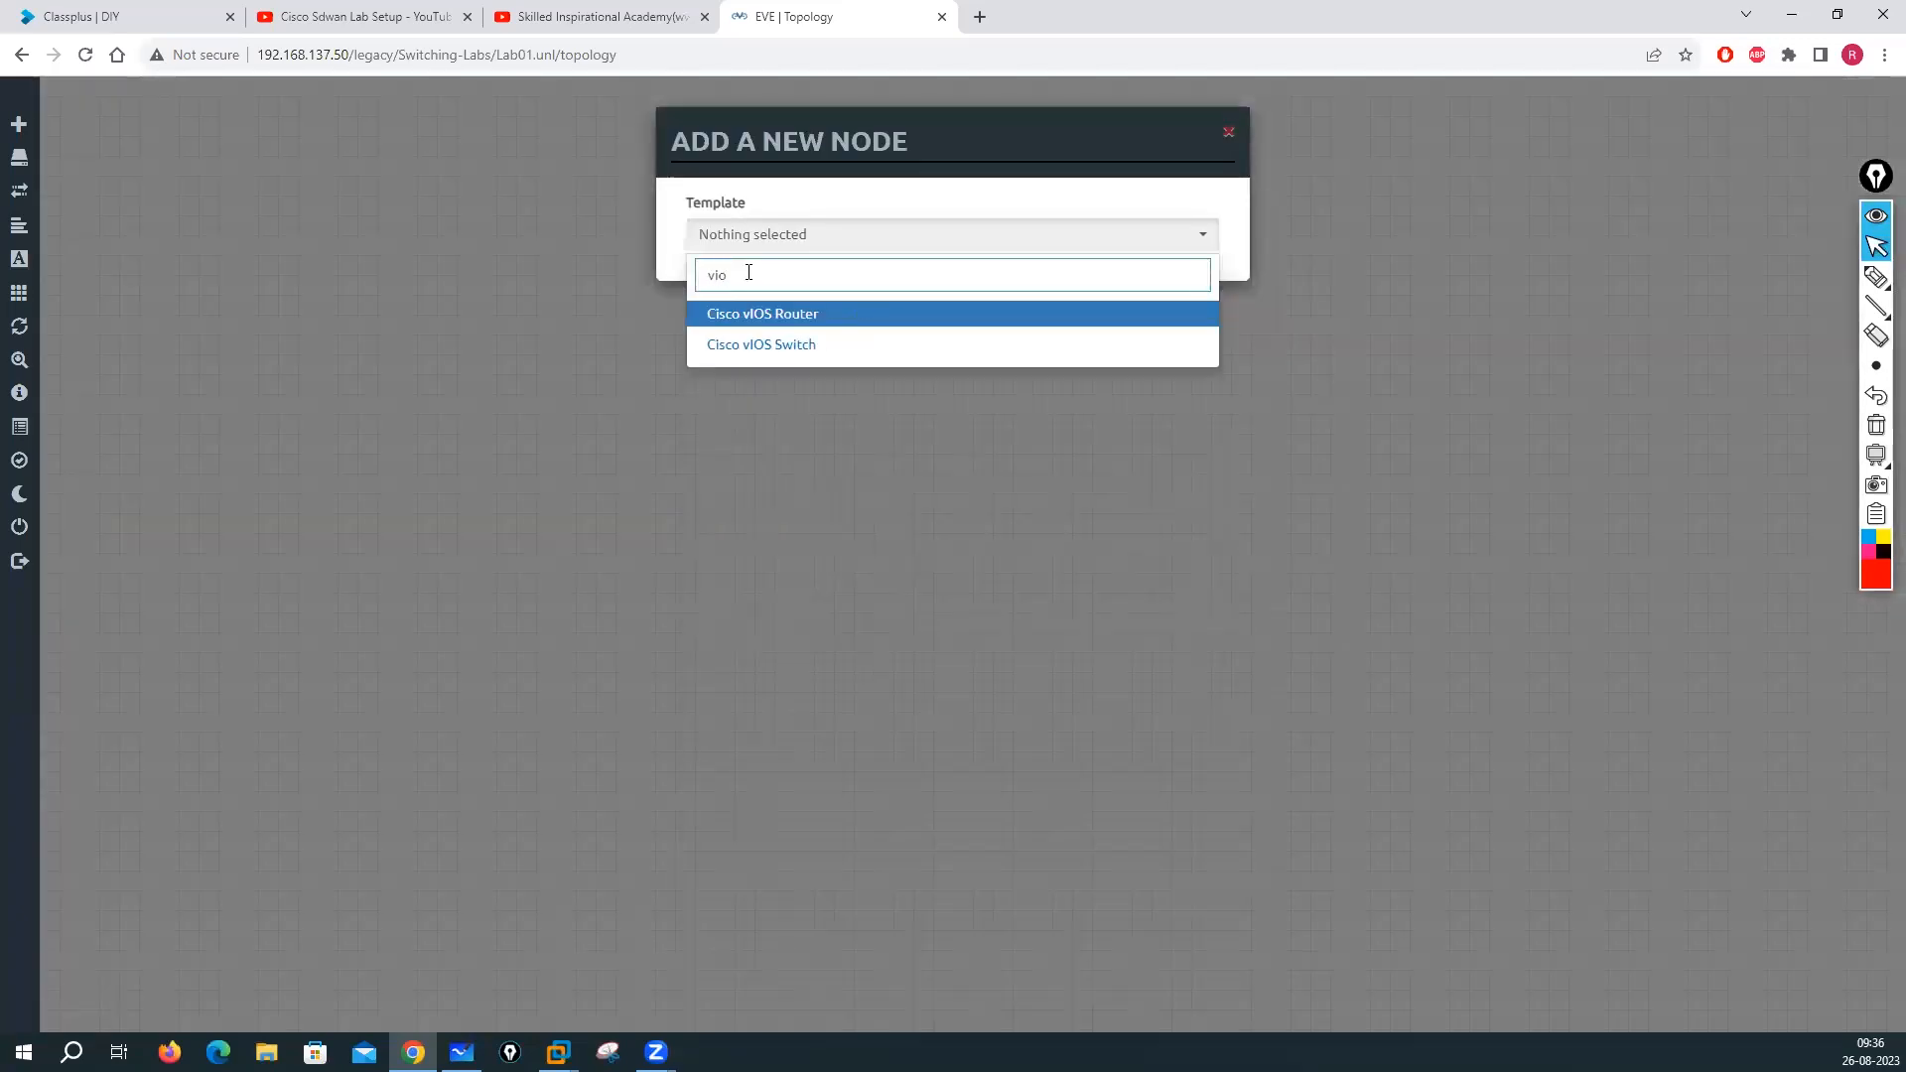
{"action": "left_click", "coordinate": [760, 347]}
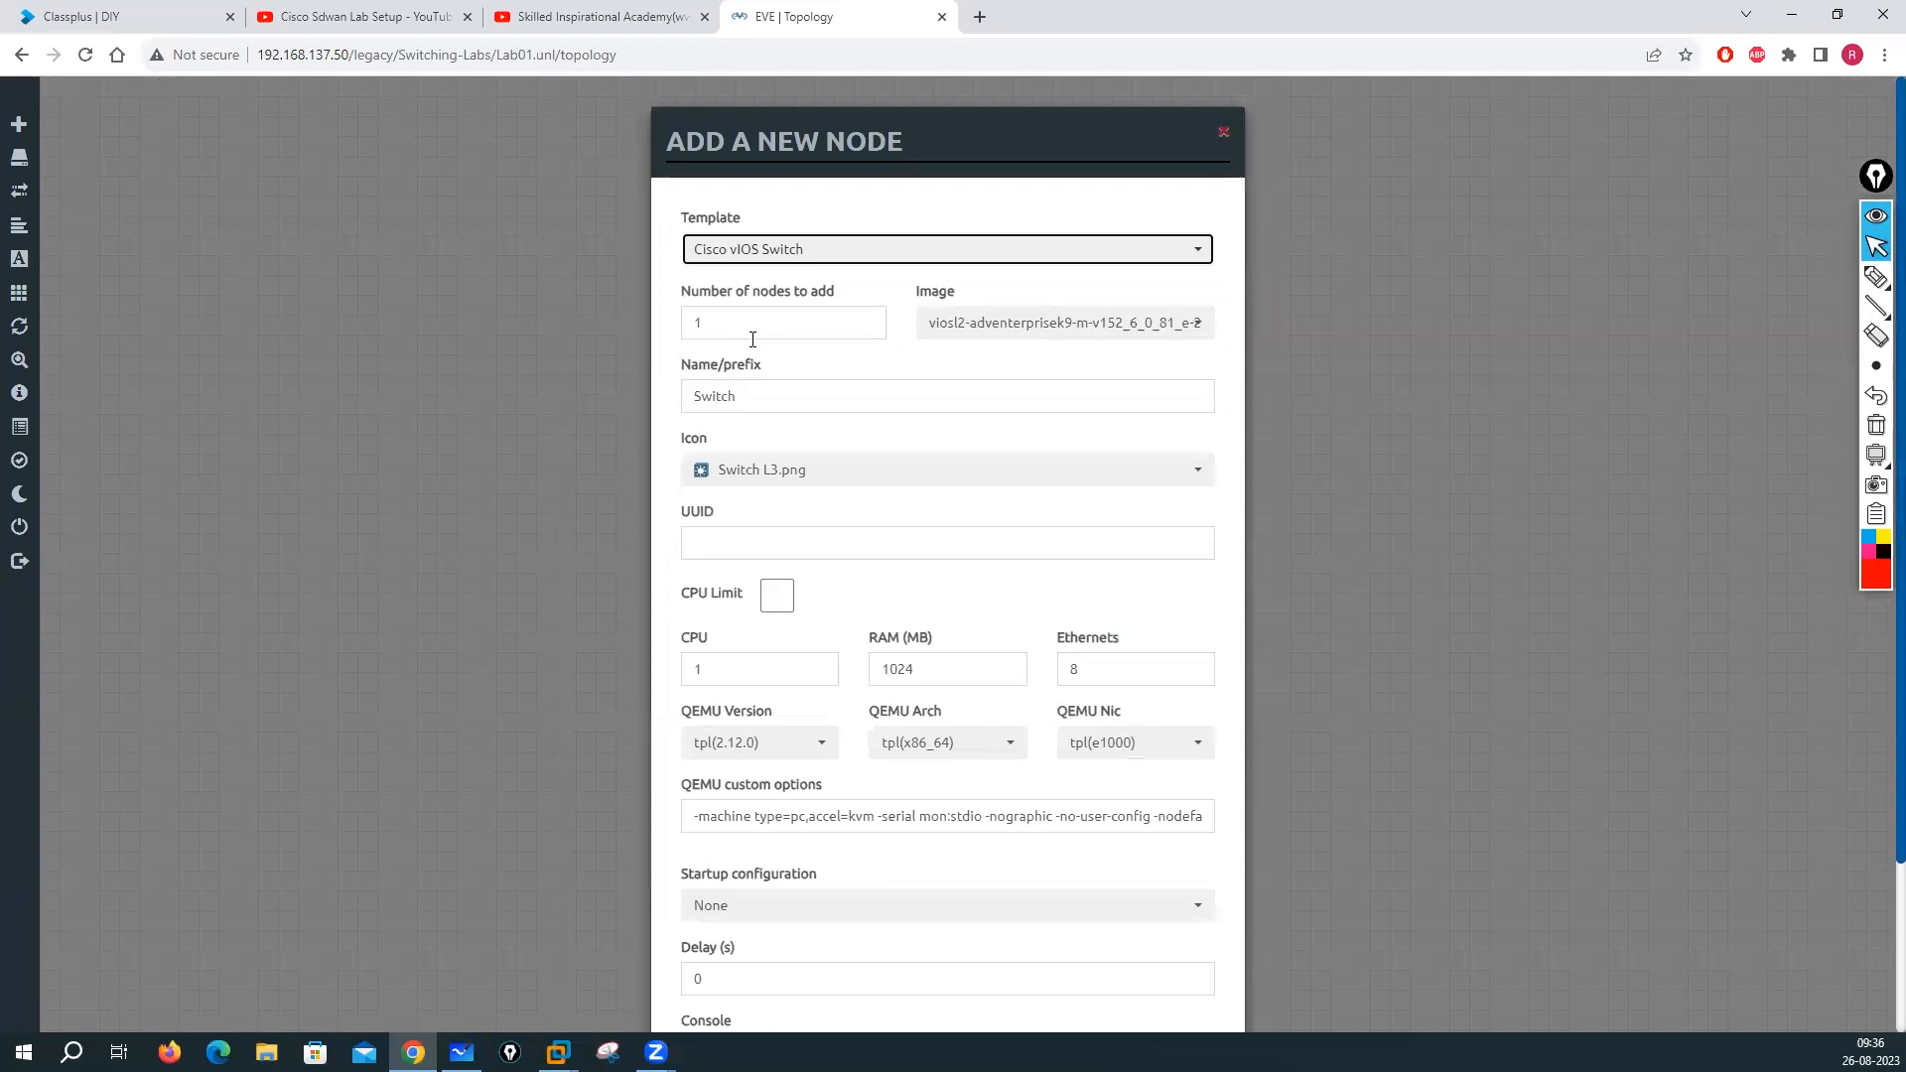
{"action": "left_click", "coordinate": [997, 335]}
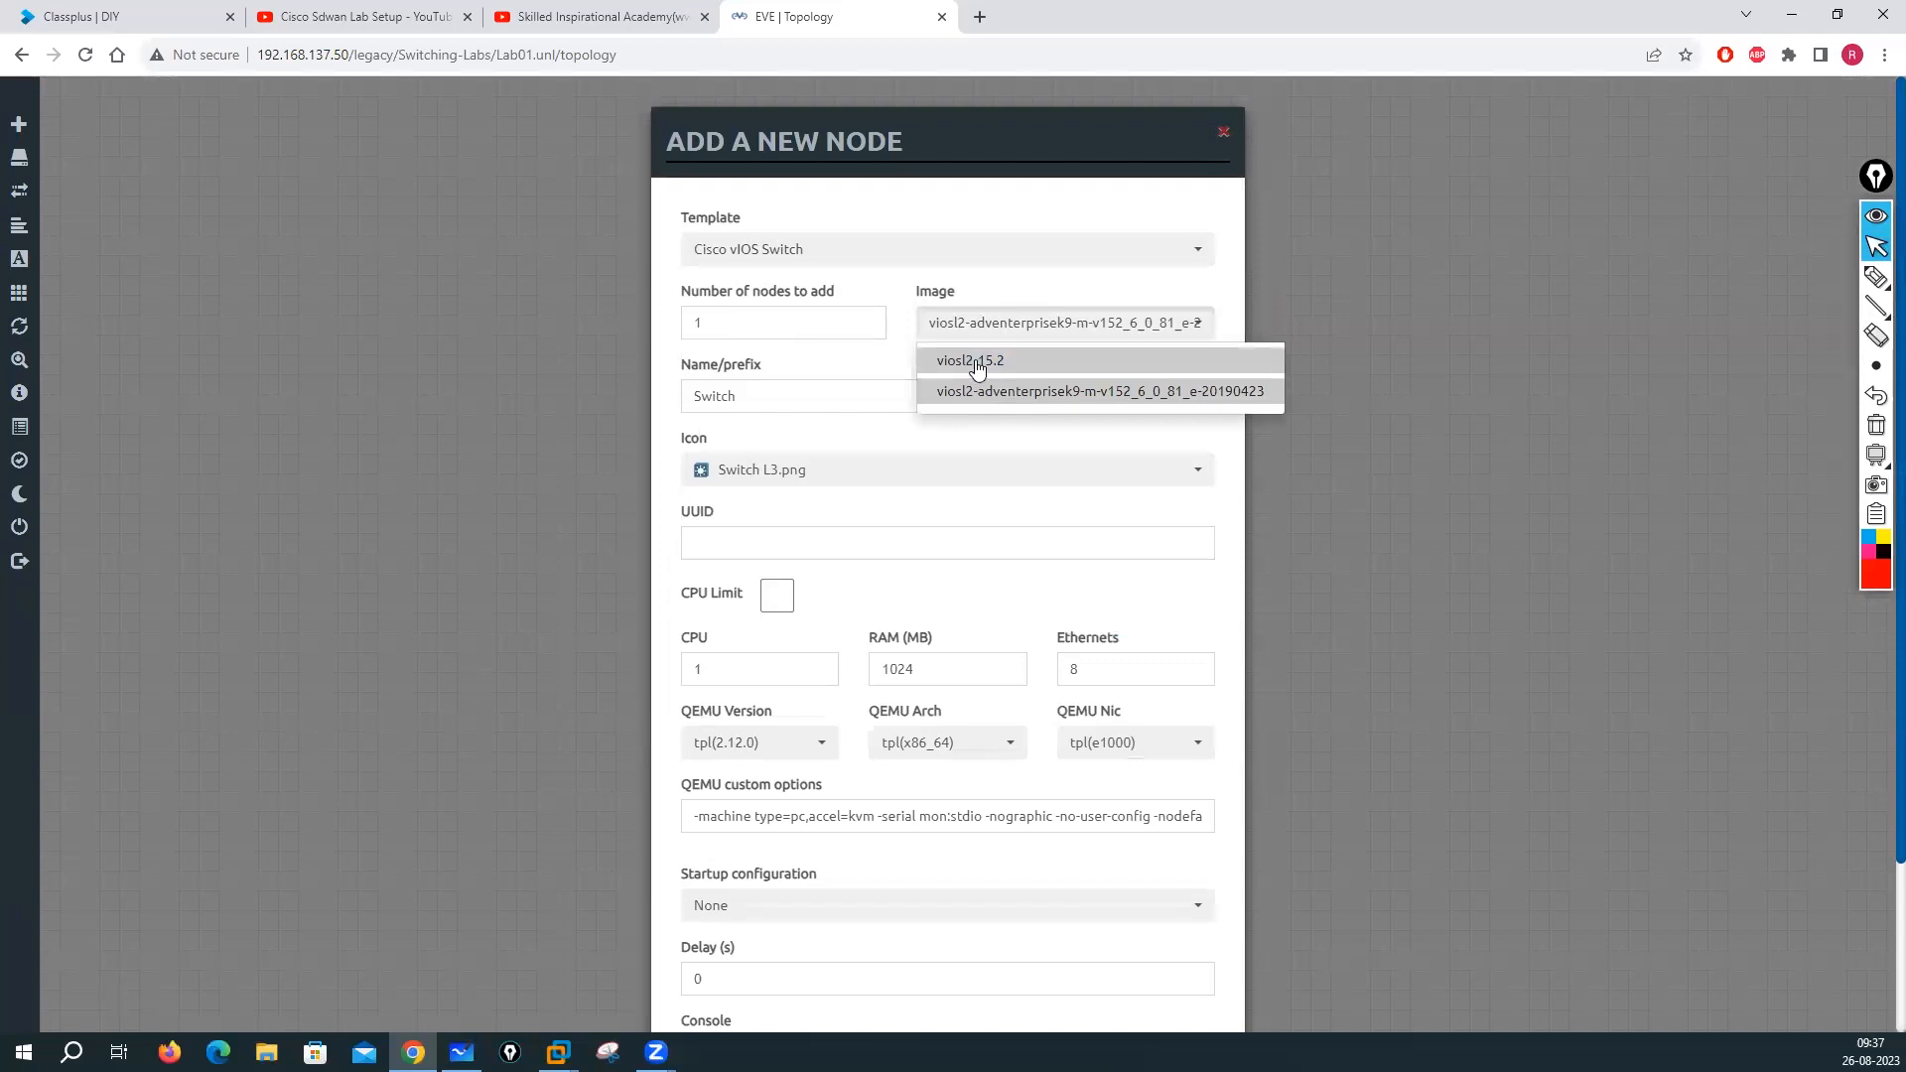
{"action": "left_click", "coordinate": [975, 362]}
Set the name prefix to CR0, the node count to 4 and the Ethernets to 16, and save the switches
{"action": "double_click", "coordinate": [685, 394]}
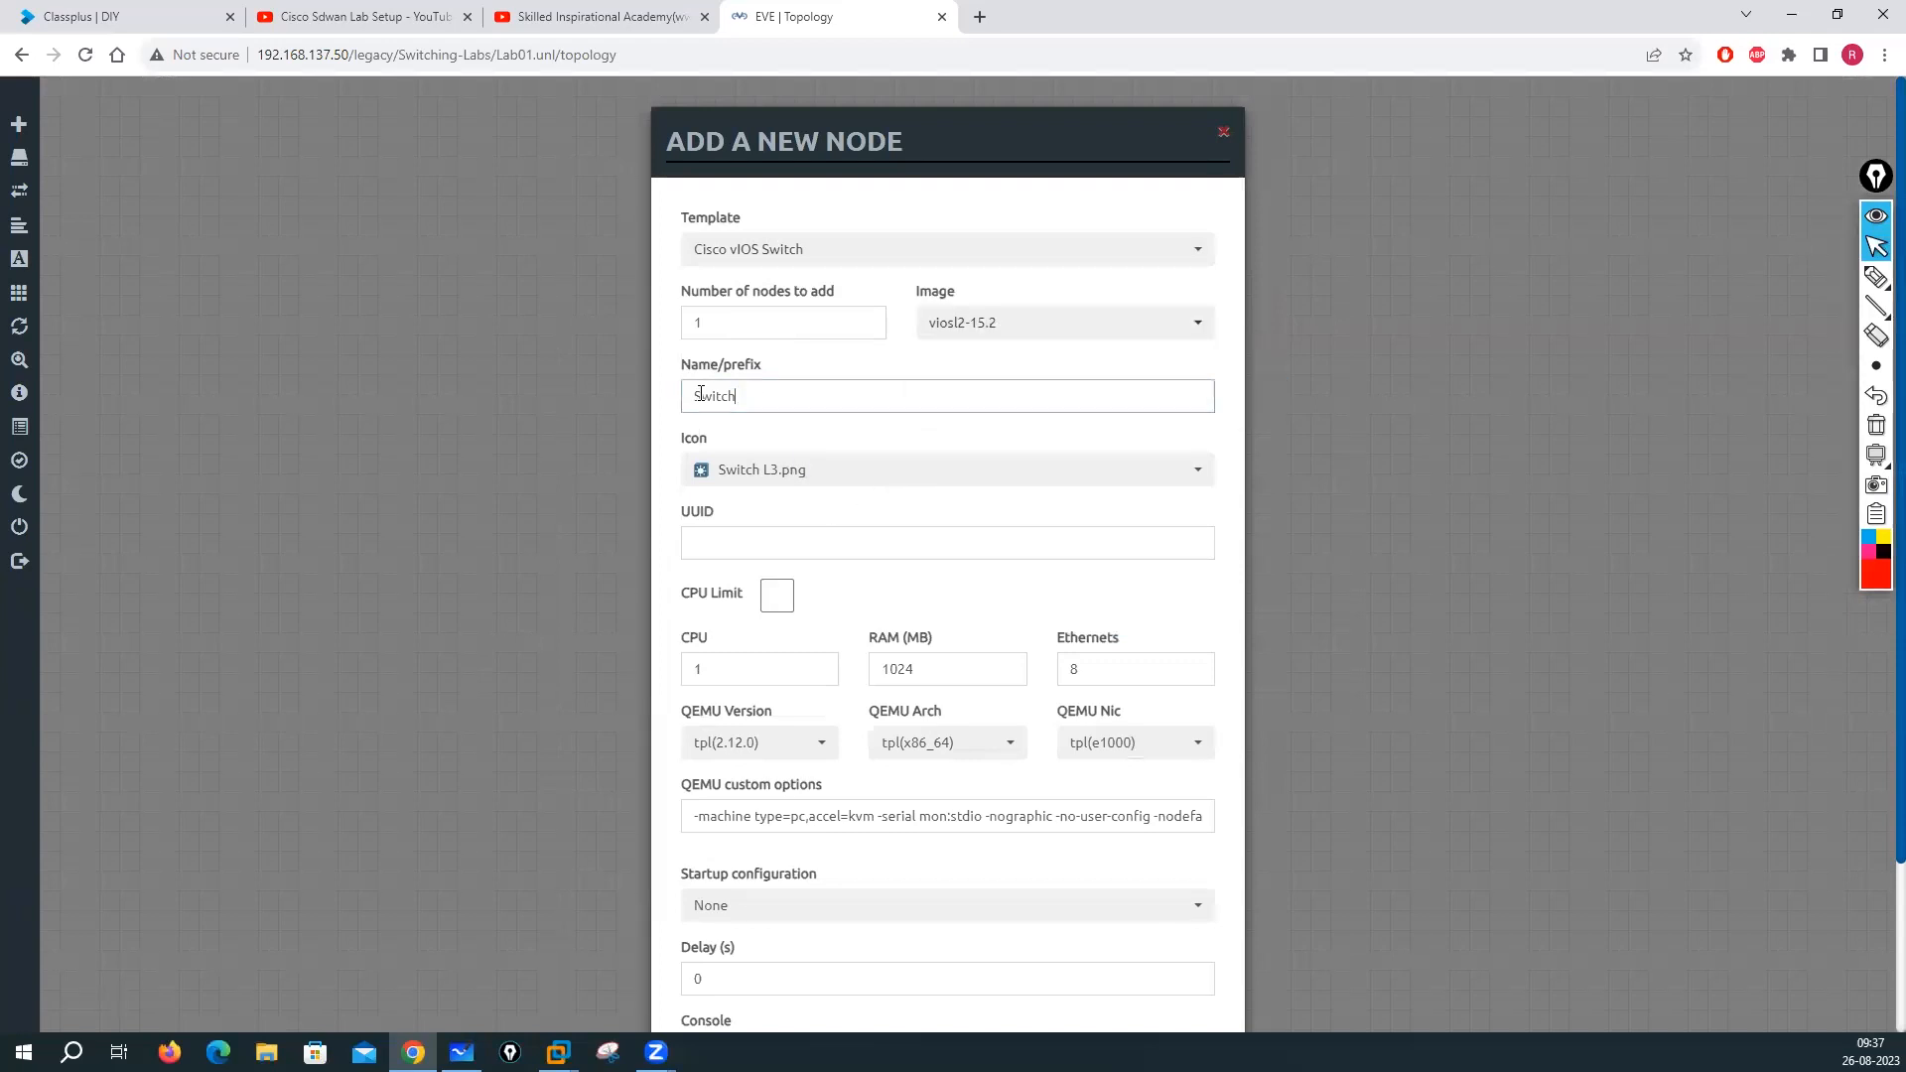
{"action": "type", "text": "CR0"}
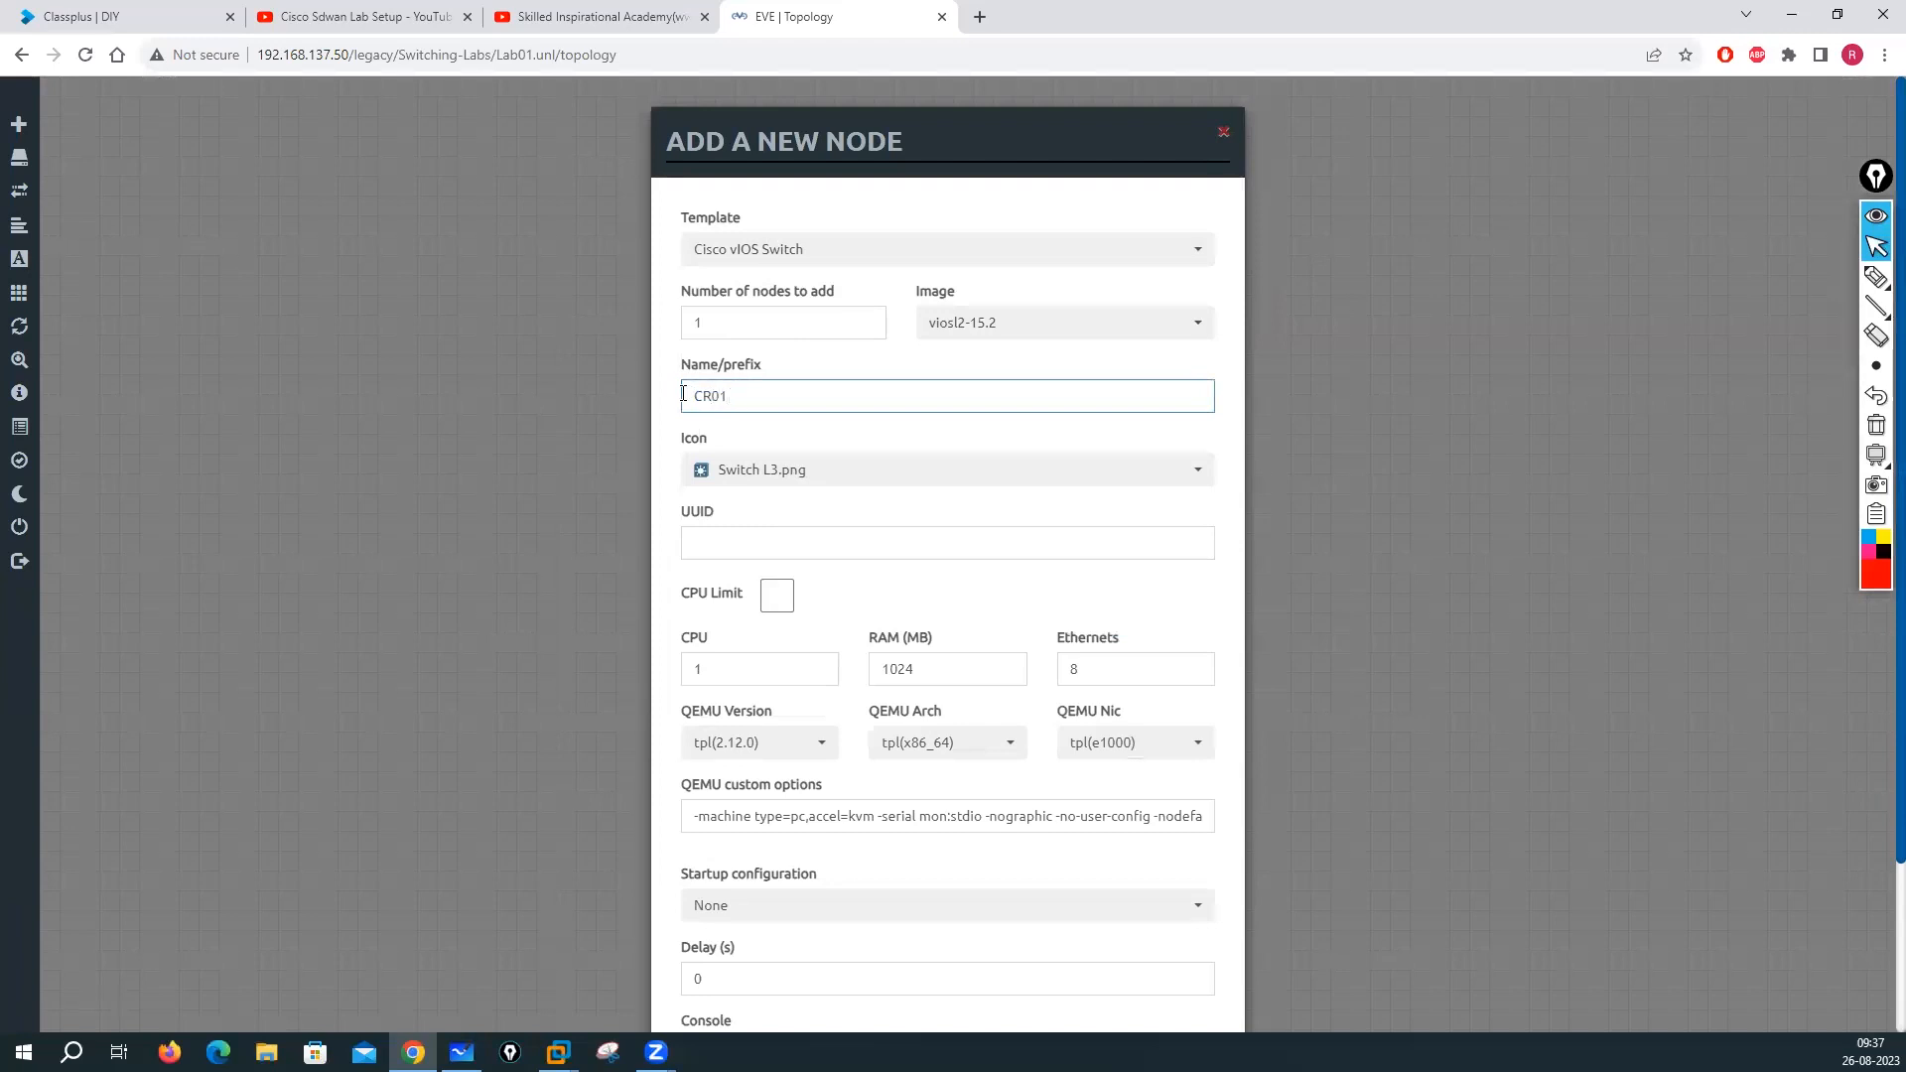
{"action": "double_click", "coordinate": [787, 328]}
{"action": "key", "text": "BackSpace"}
{"action": "type", "text": "4"}
{"action": "double_click", "coordinate": [1092, 667]}
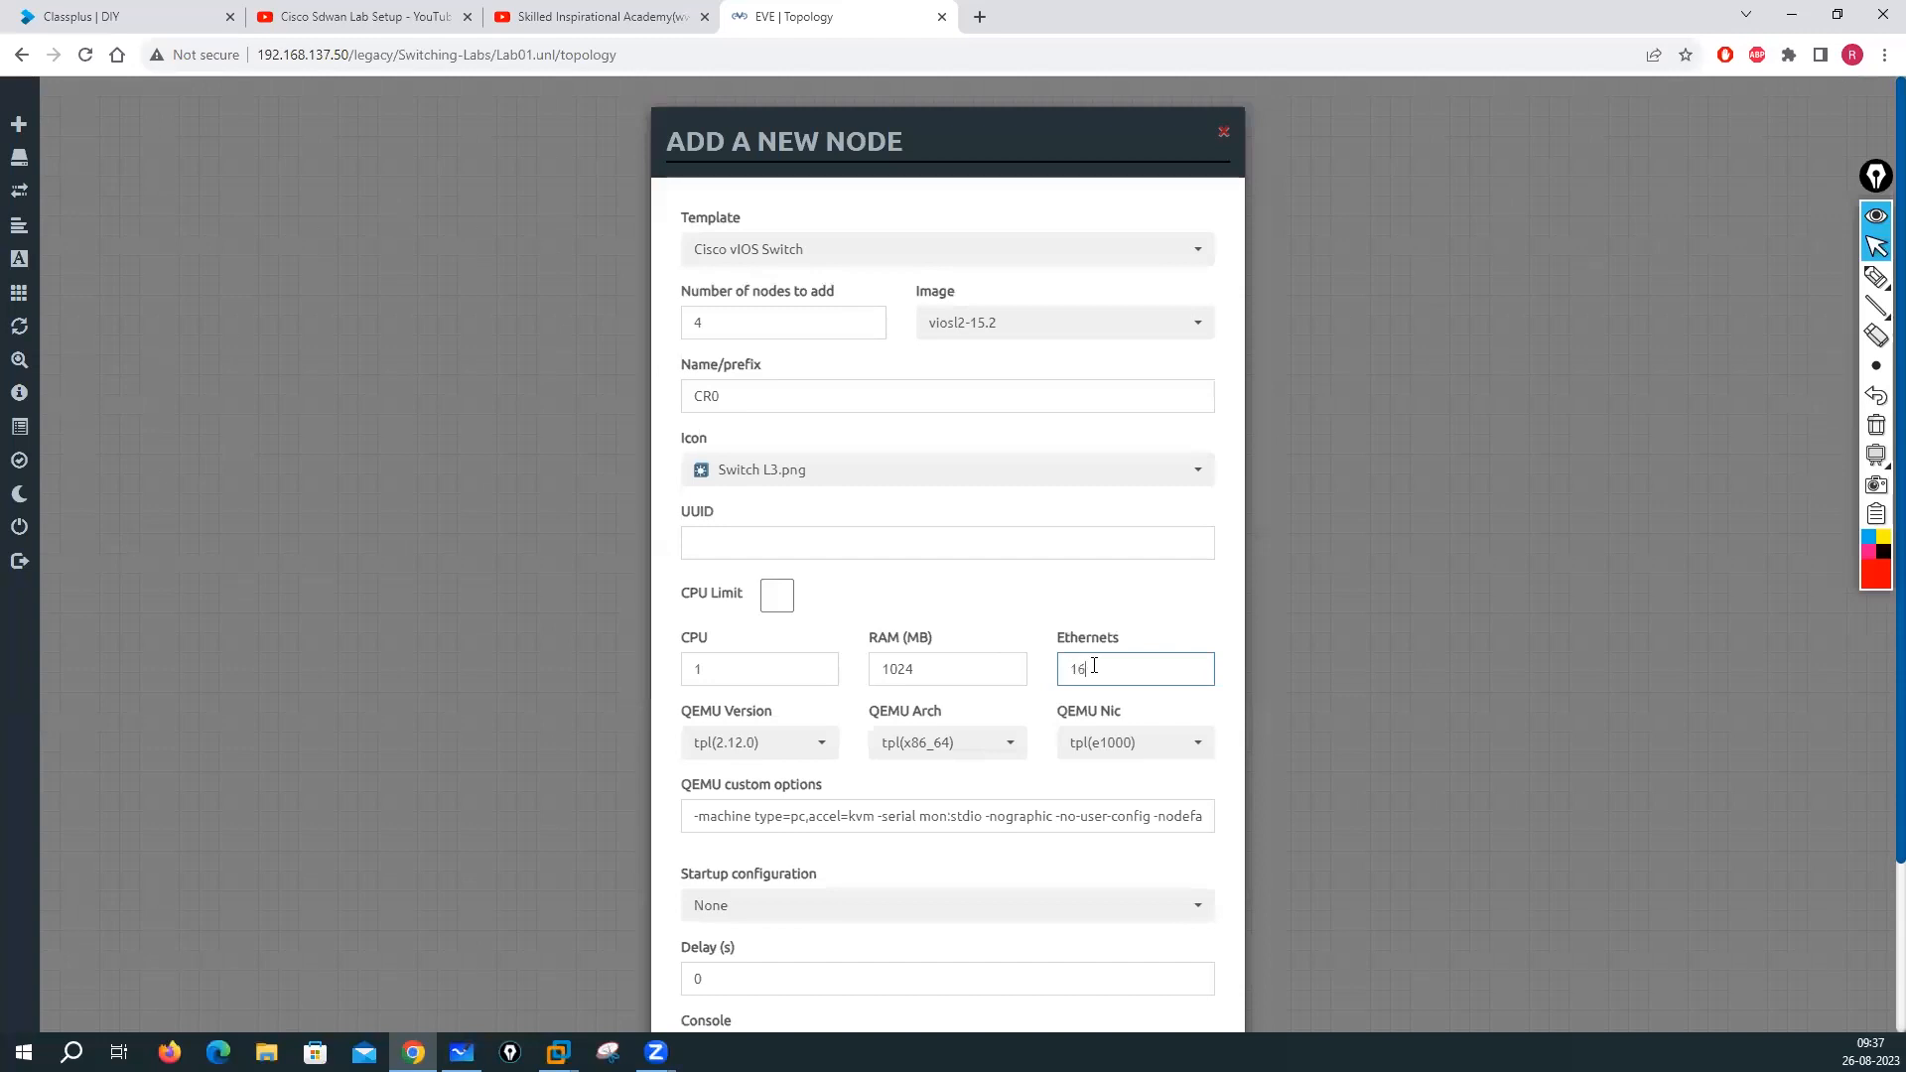
{"action": "scroll", "coordinate": [844, 943], "scroll_direction": "down", "scroll_amount": 2}
{"action": "left_click", "coordinate": [845, 977]}
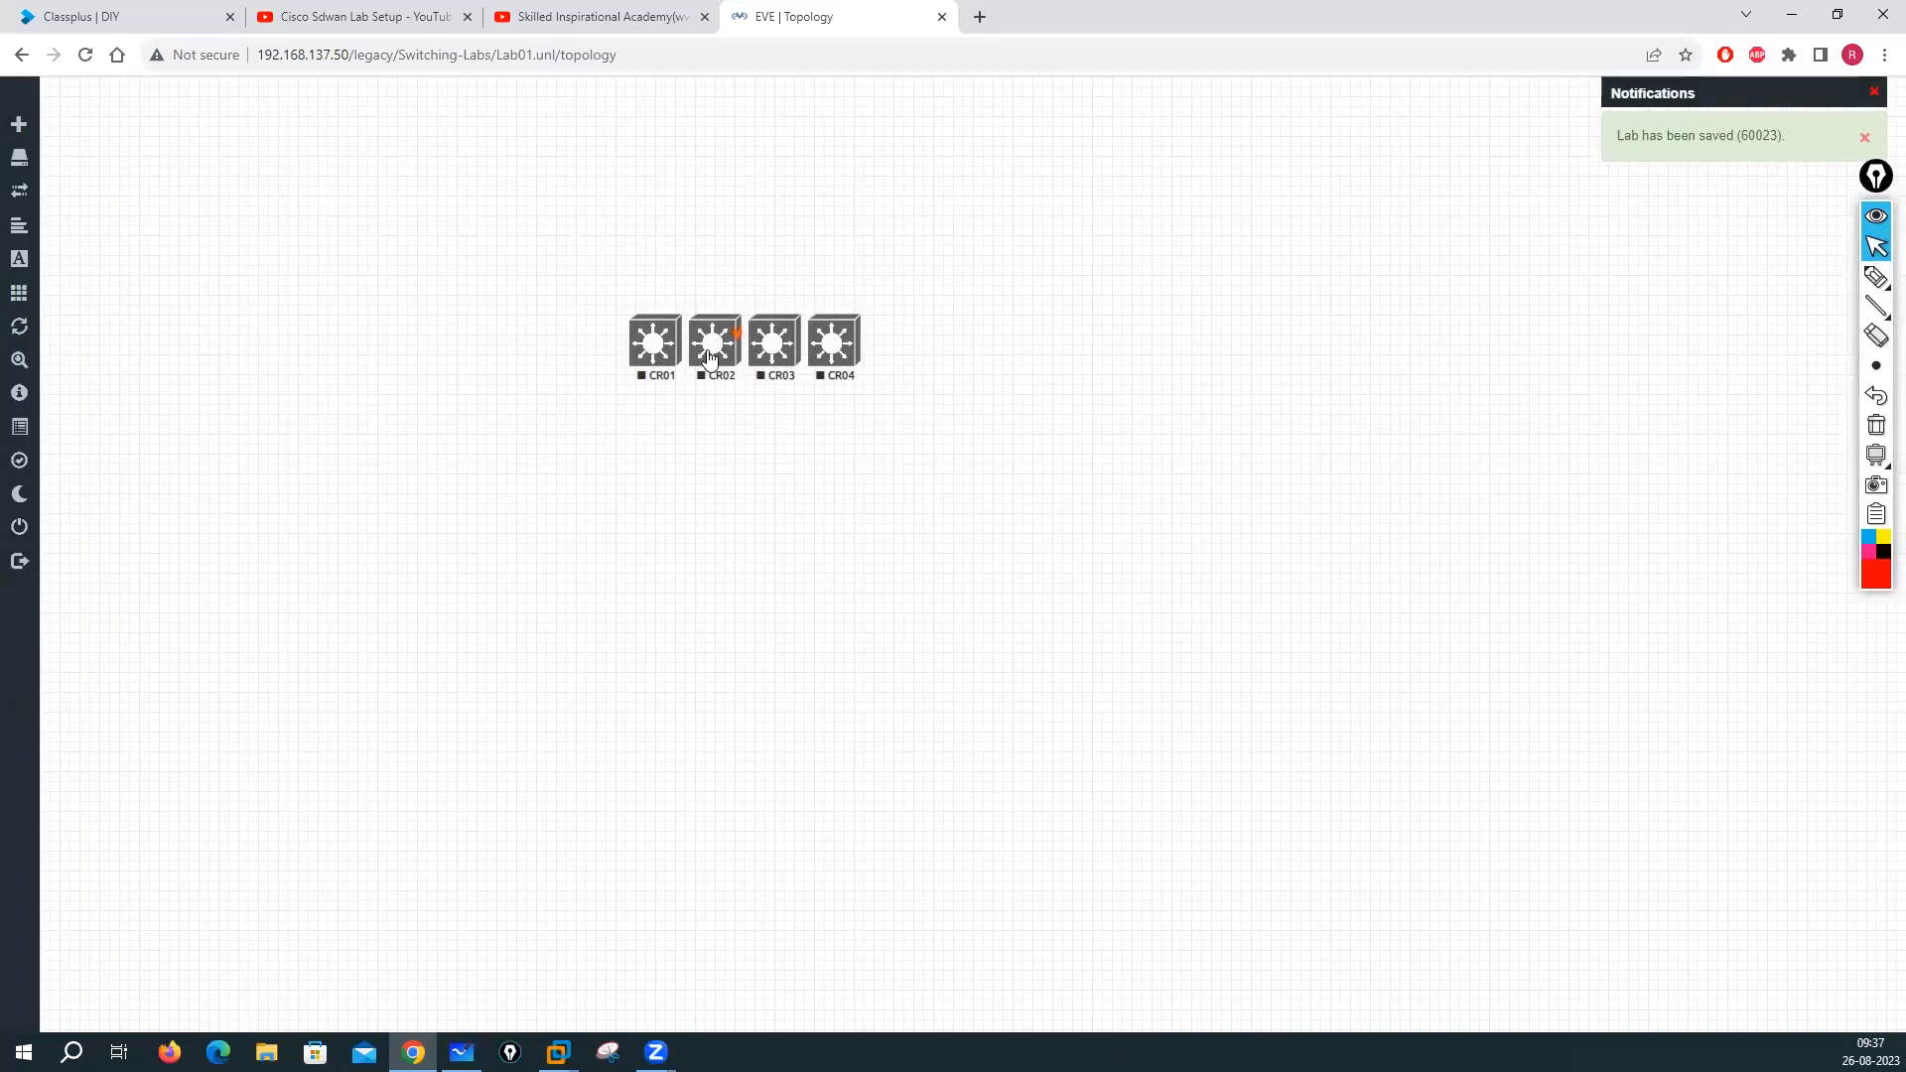
Arrange the four switches in a two-by-two grid, with CR01 and CR02 above CR03 and CR04
{"action": "left_click_drag", "start_coordinate": [708, 358], "coordinate": [709, 538]}
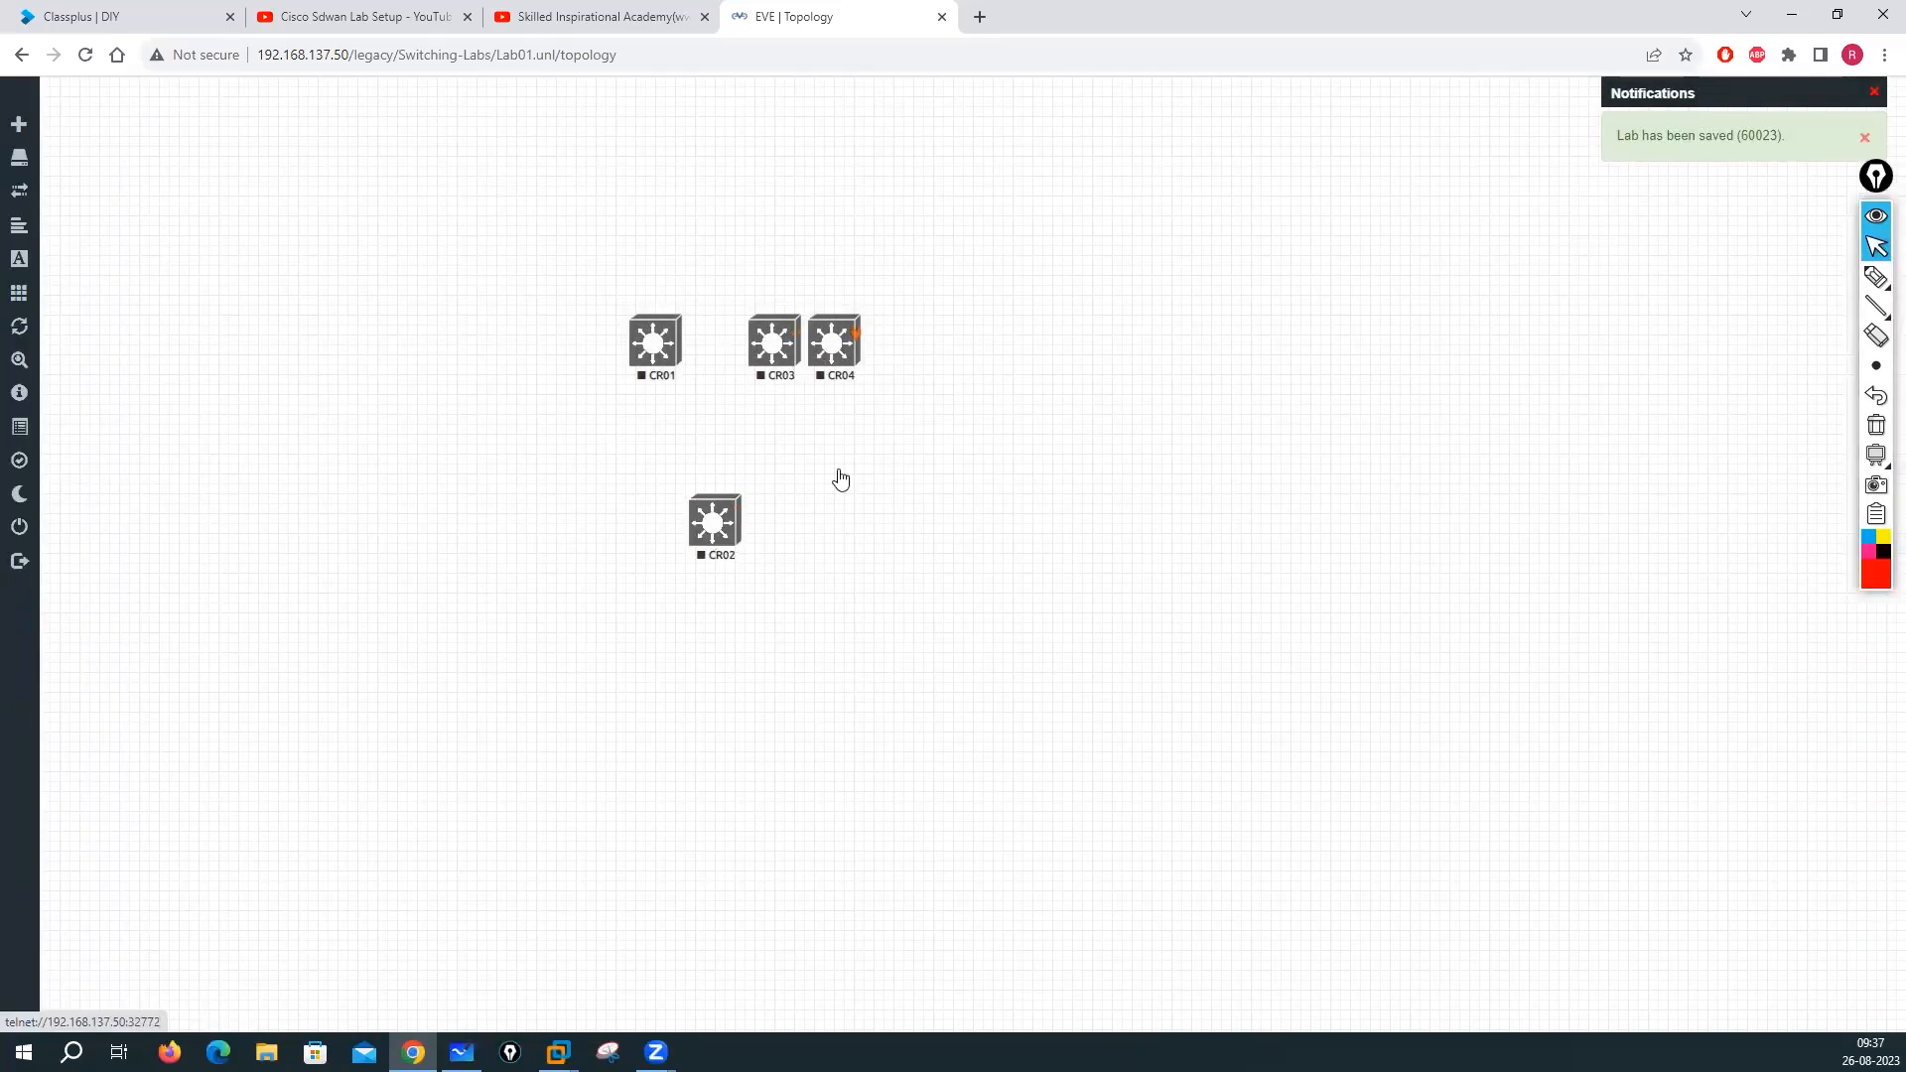
{"action": "left_click_drag", "start_coordinate": [840, 480], "coordinate": [846, 621]}
{"action": "left_click_drag", "start_coordinate": [775, 343], "coordinate": [1005, 586]}
{"action": "left_click_drag", "start_coordinate": [646, 349], "coordinate": [663, 280]}
{"action": "left_click_drag", "start_coordinate": [737, 527], "coordinate": [963, 292]}
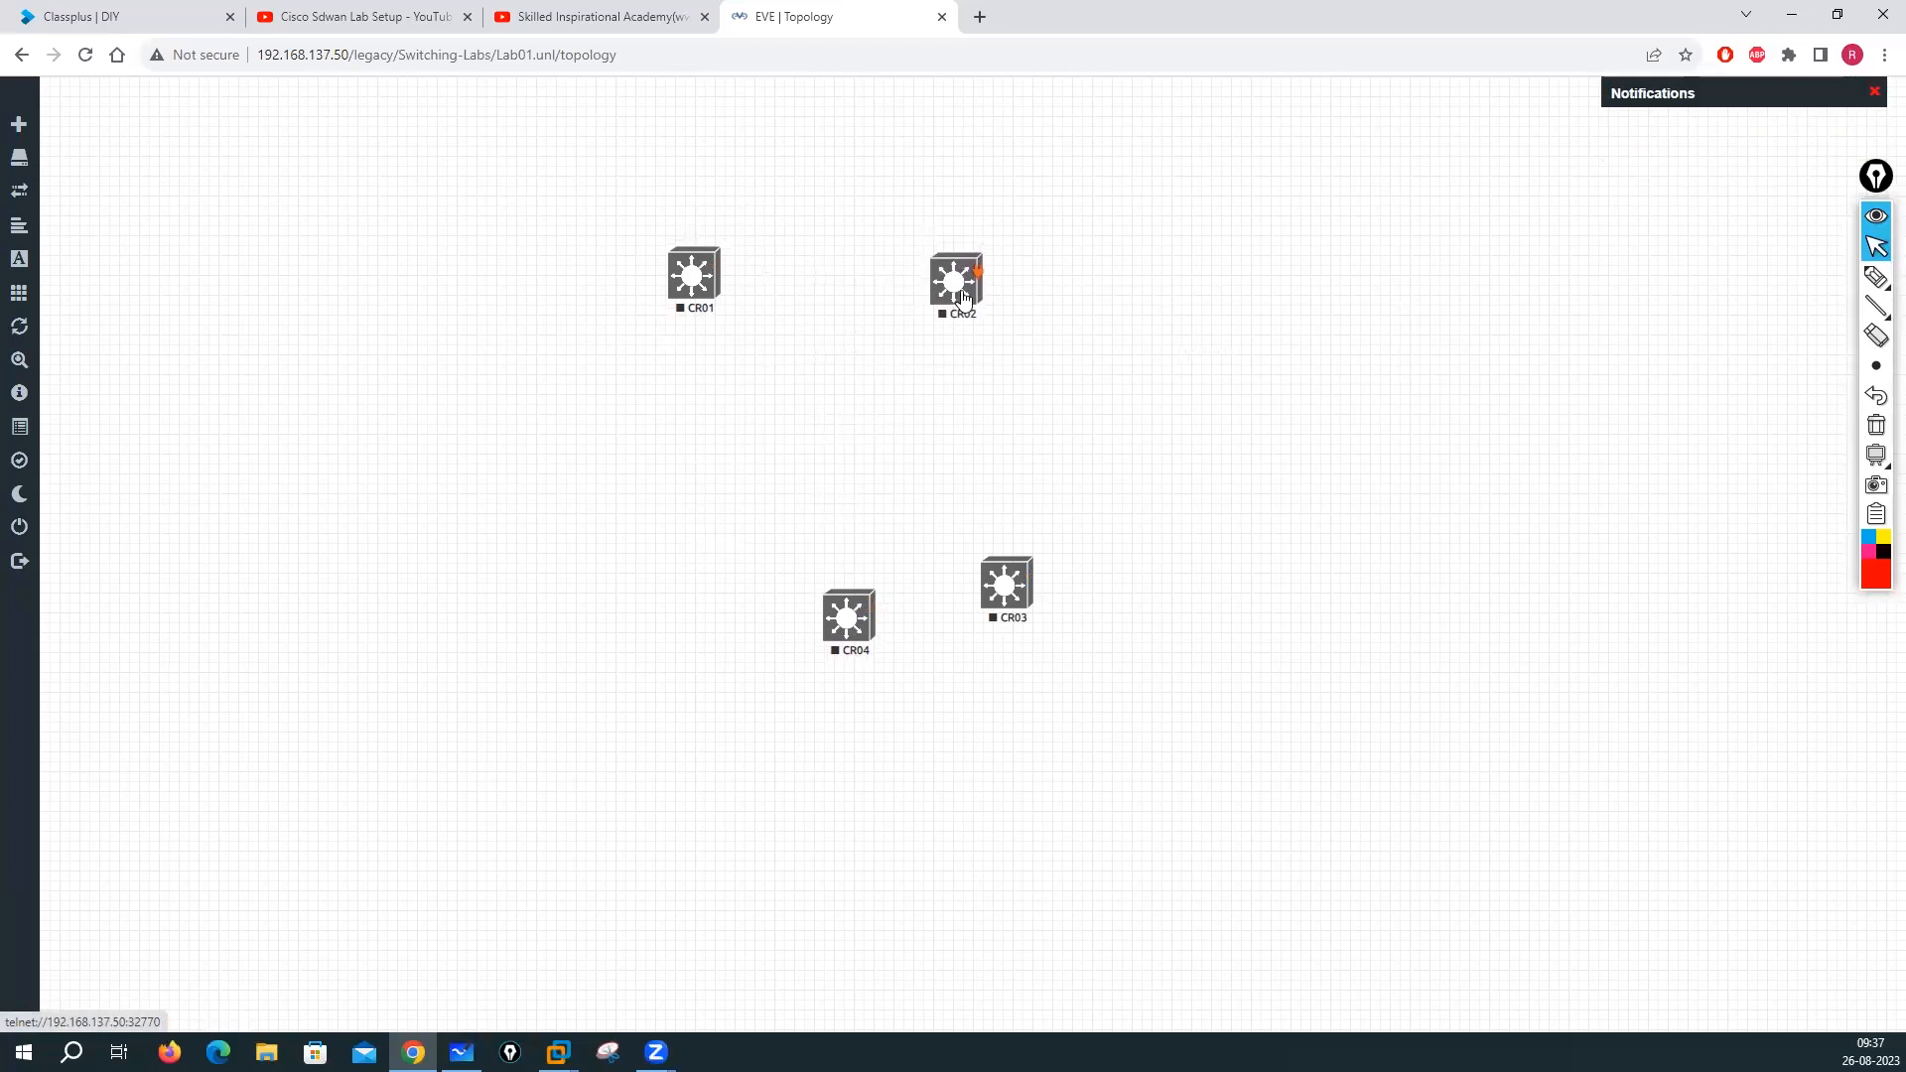
{"action": "left_click_drag", "start_coordinate": [842, 650], "coordinate": [705, 592]}
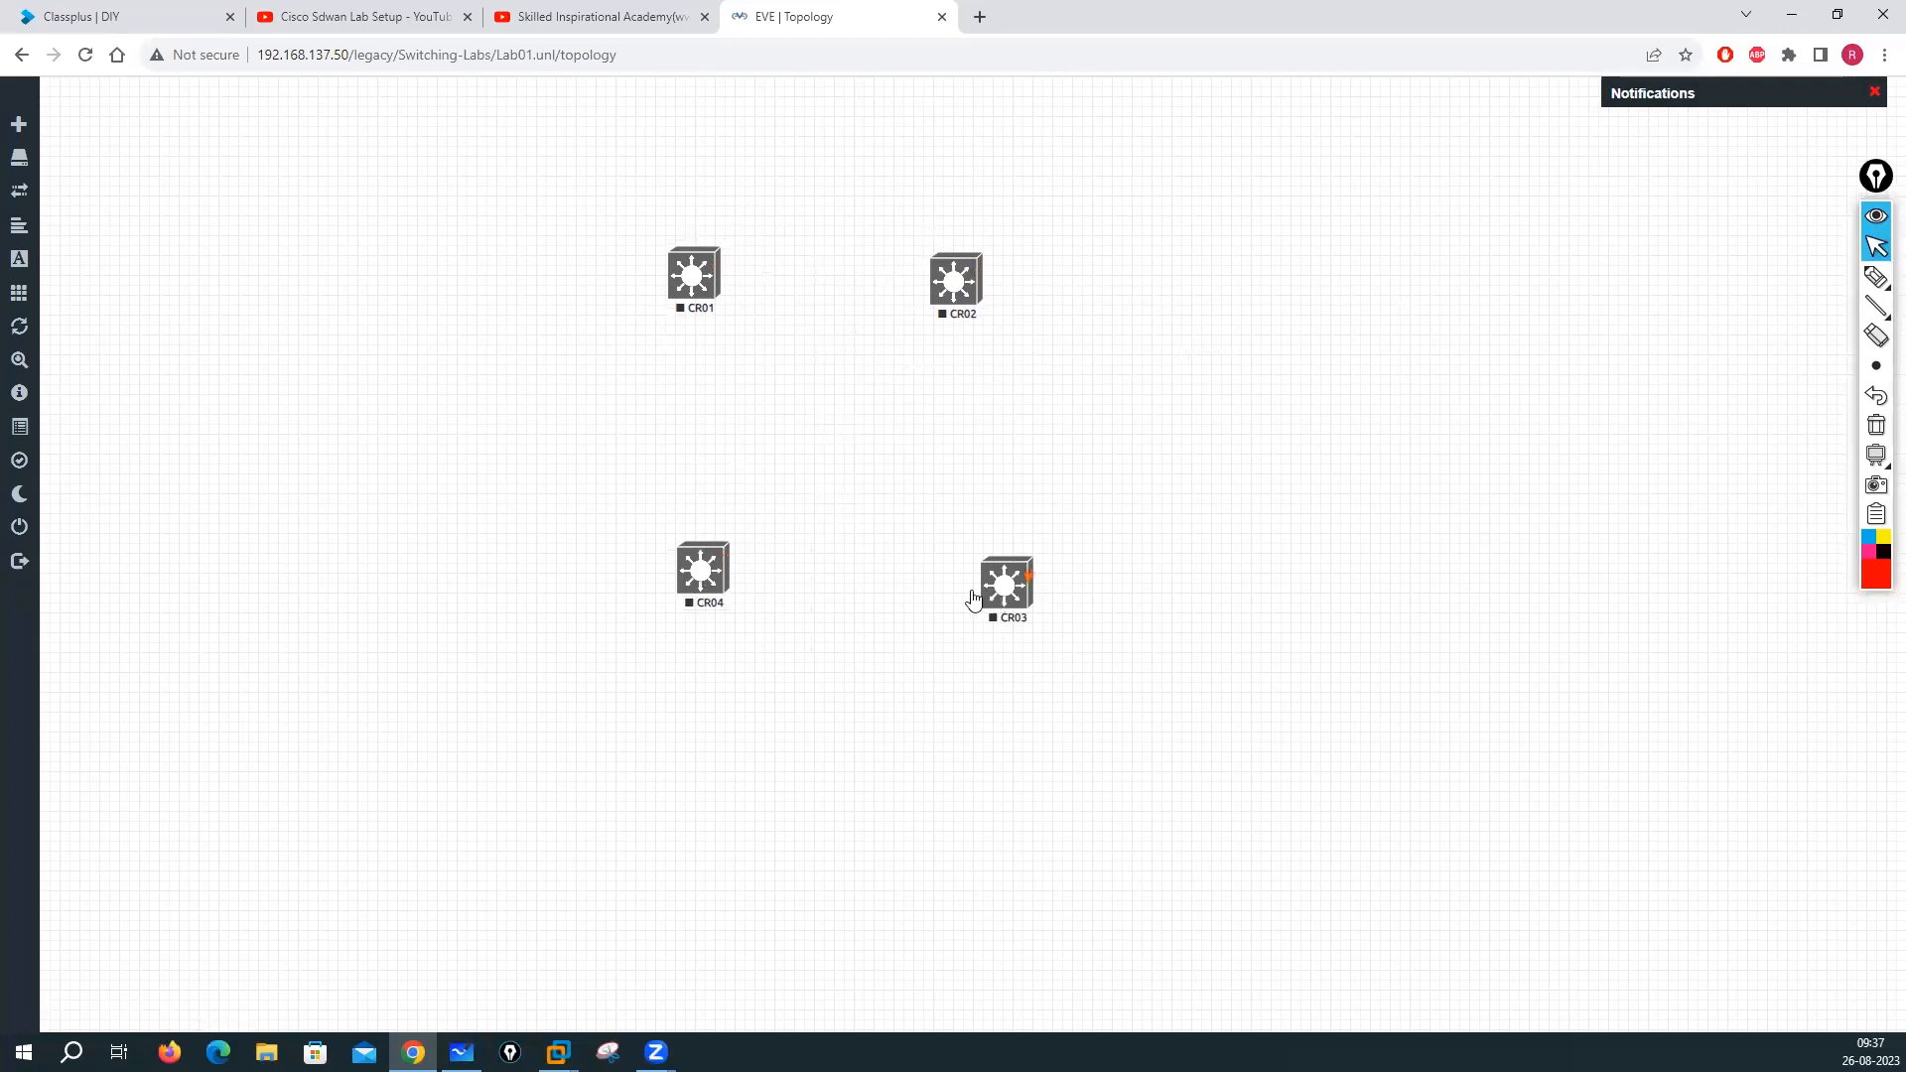
{"action": "left_click_drag", "start_coordinate": [977, 596], "coordinate": [815, 682]}
{"action": "left_click_drag", "start_coordinate": [746, 574], "coordinate": [1003, 473]}
{"action": "left_click_drag", "start_coordinate": [832, 691], "coordinate": [680, 501]}
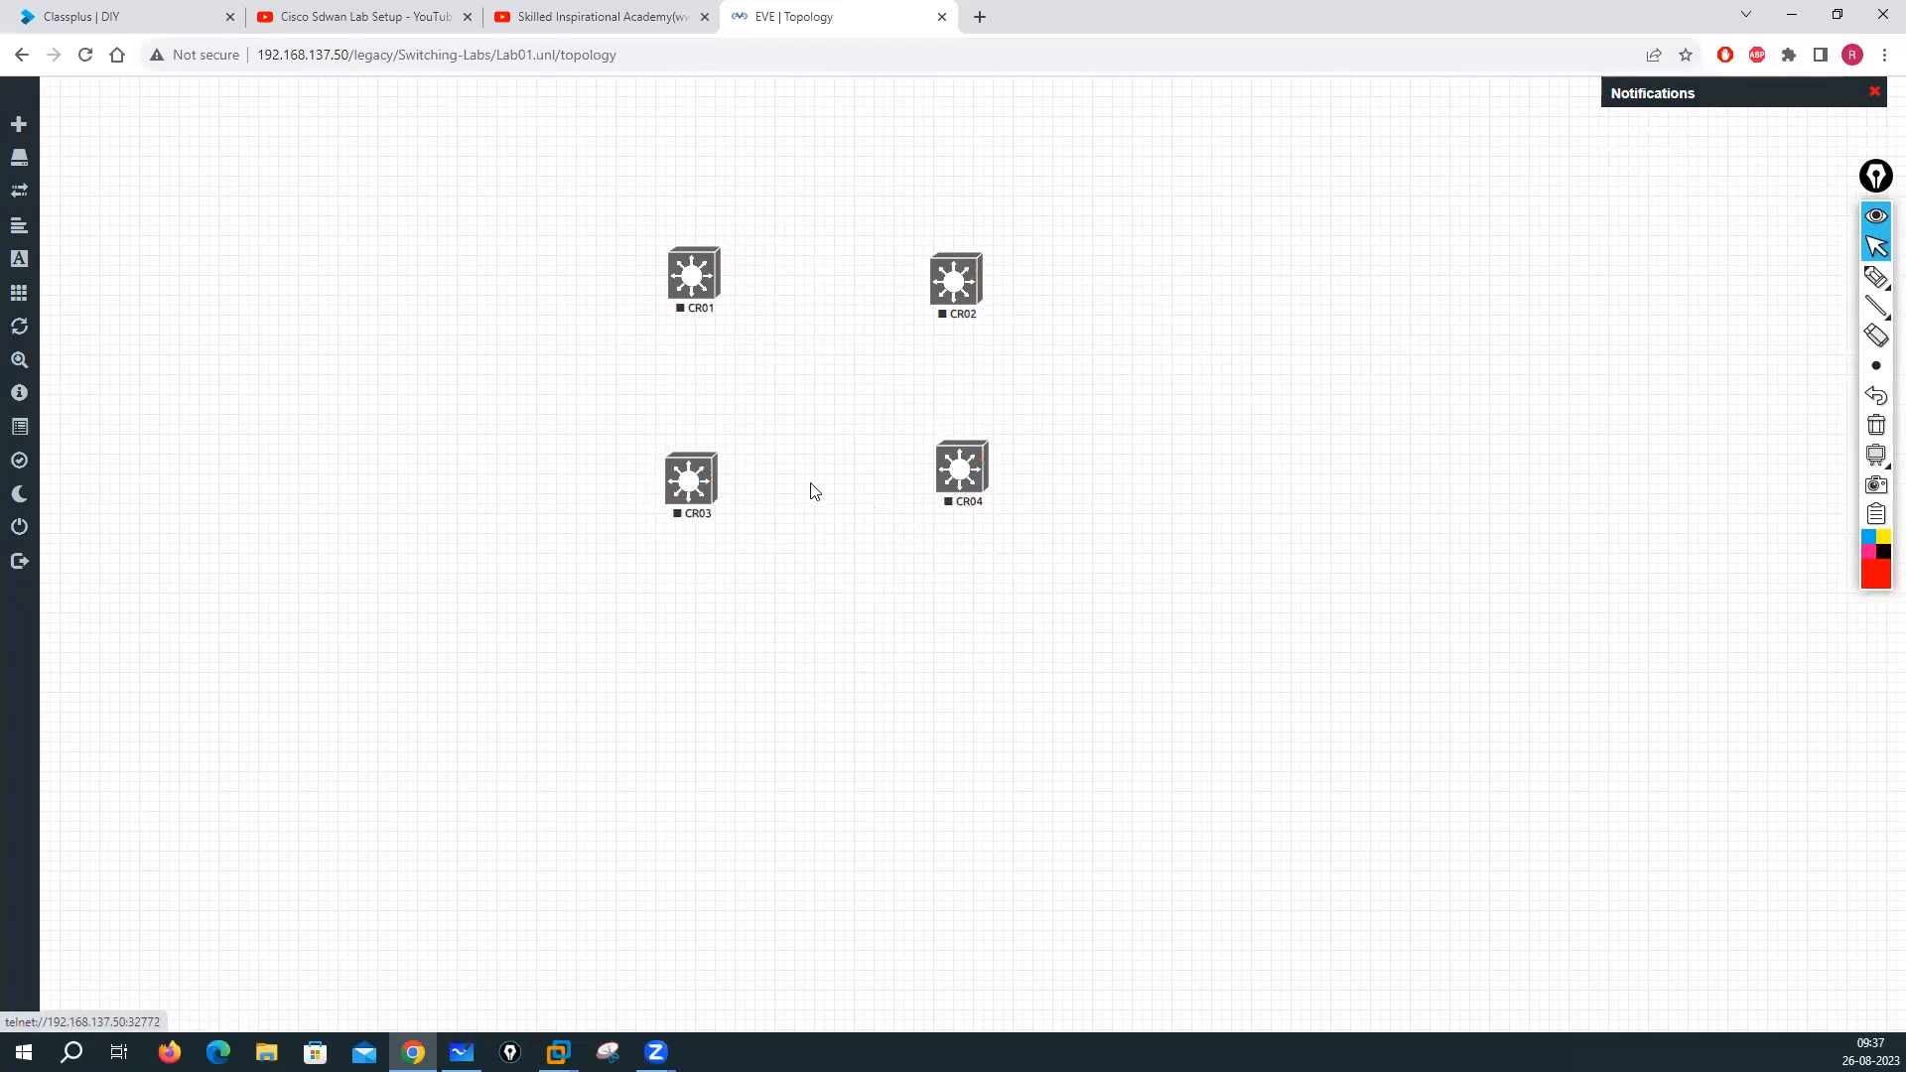
Rename the CR03 switch as DS01 and save the node
{"action": "right_click", "coordinate": [685, 483]}
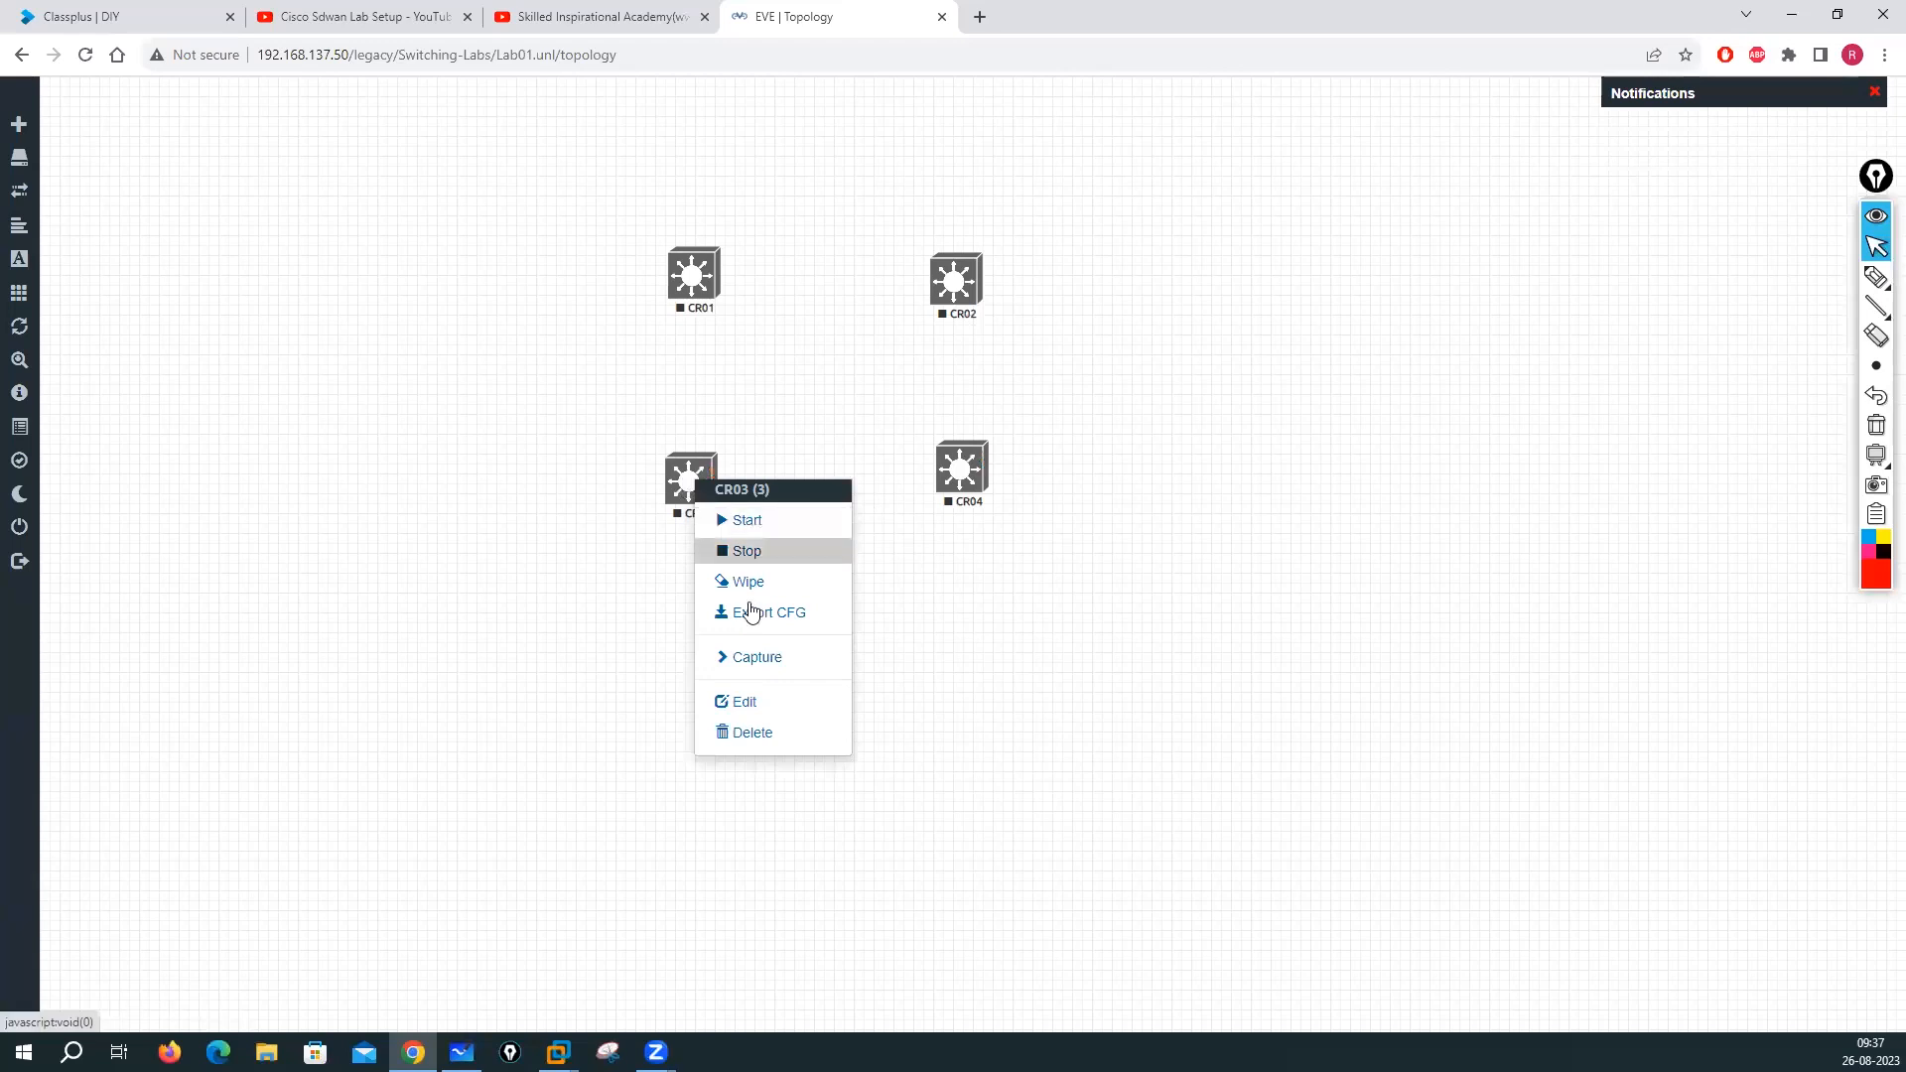
{"action": "left_click", "coordinate": [739, 708]}
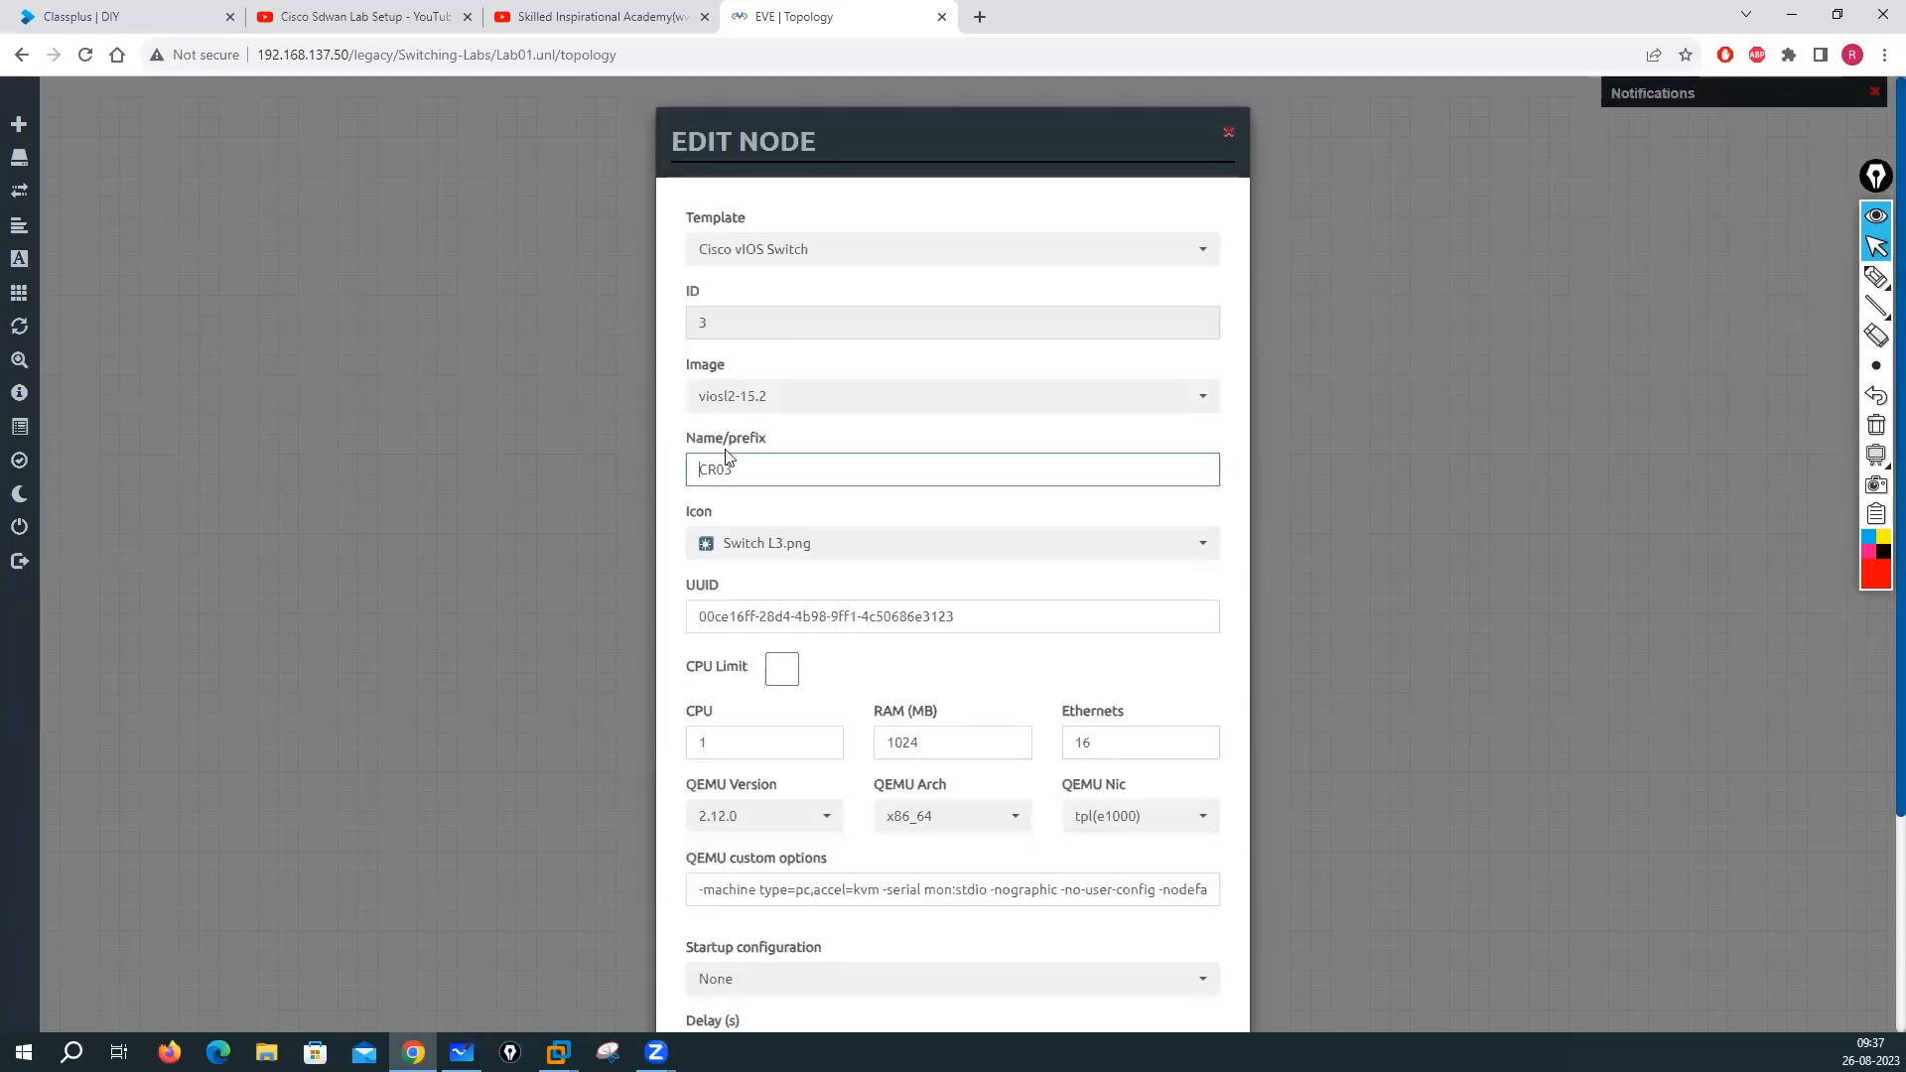
{"action": "double_click", "coordinate": [697, 469]}
{"action": "type", "text": "DS01"}
{"action": "scroll", "coordinate": [770, 808], "scroll_direction": "down", "scroll_amount": 5}
{"action": "left_click", "coordinate": [848, 982]}
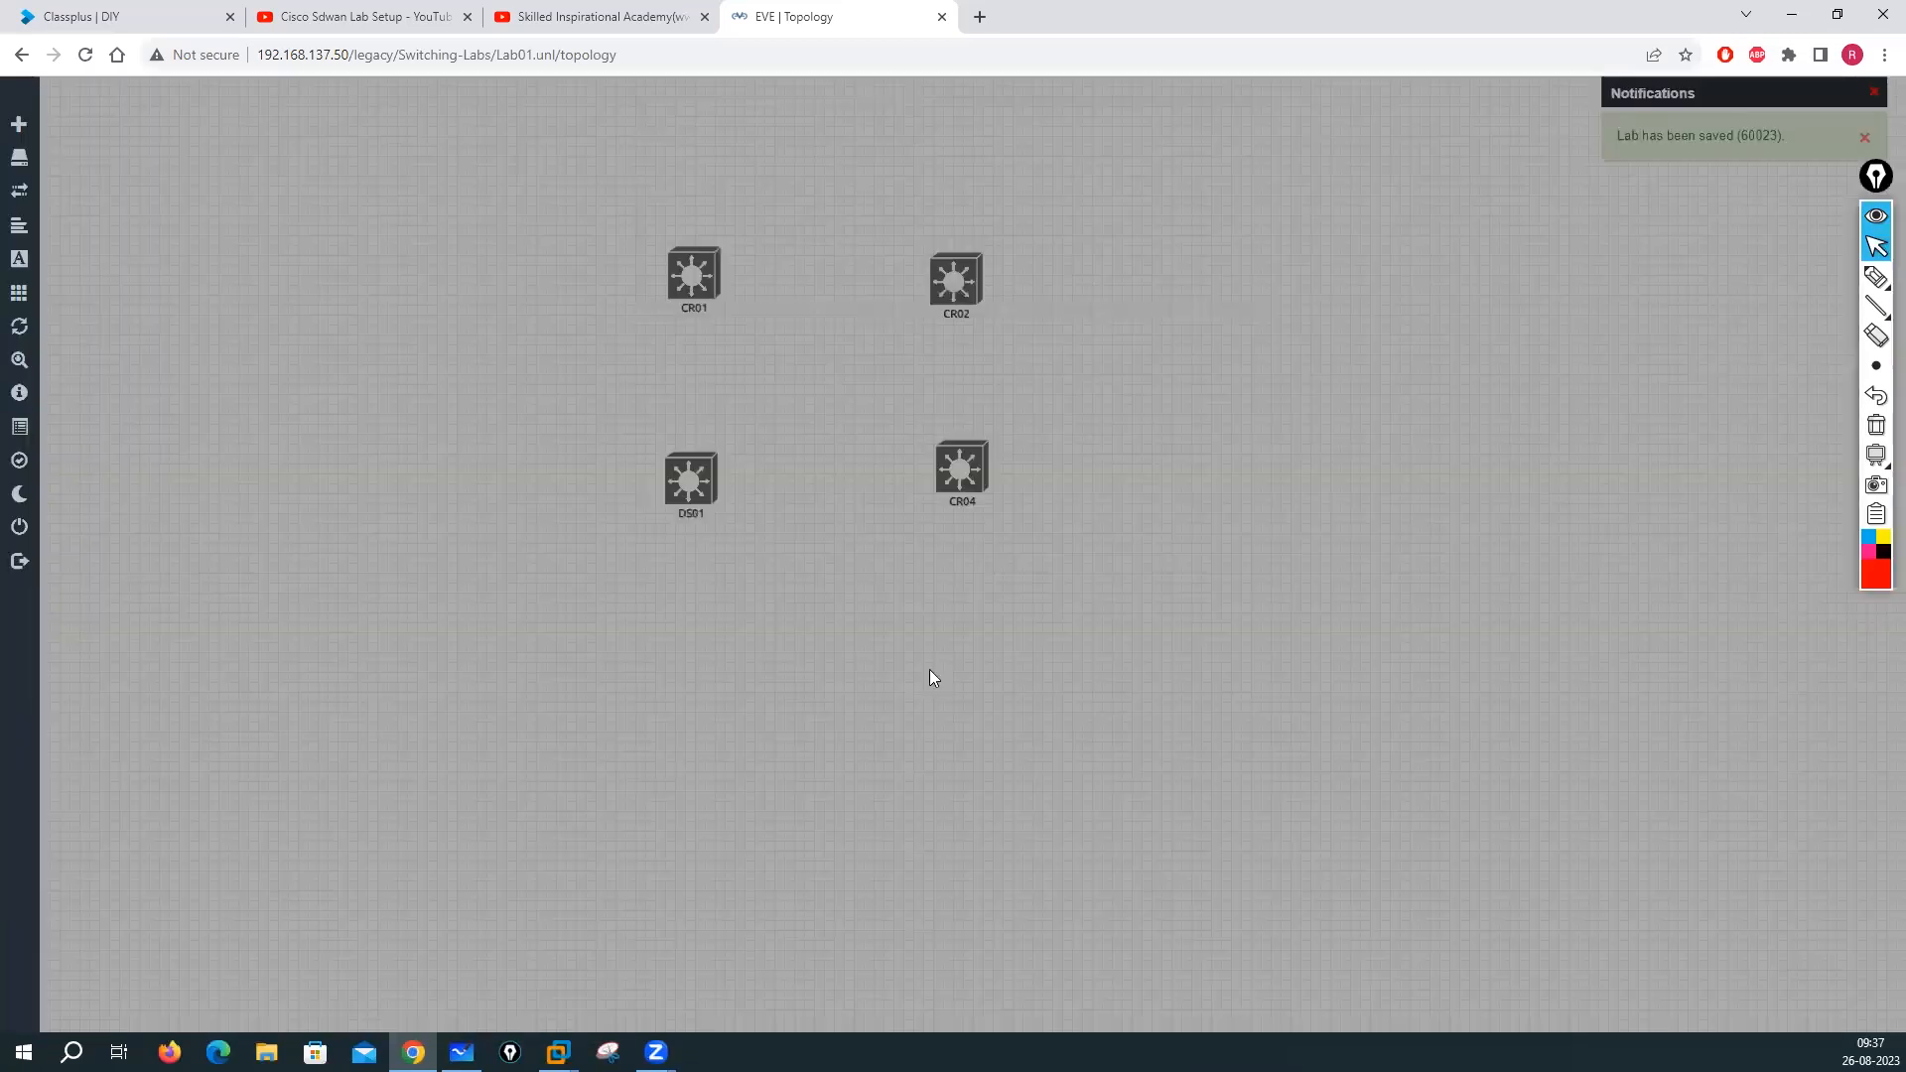
Rename the CR04 switch as DS02, save it and line it up level with DS01
{"action": "right_click", "coordinate": [960, 470]}
{"action": "left_click", "coordinate": [1042, 688]}
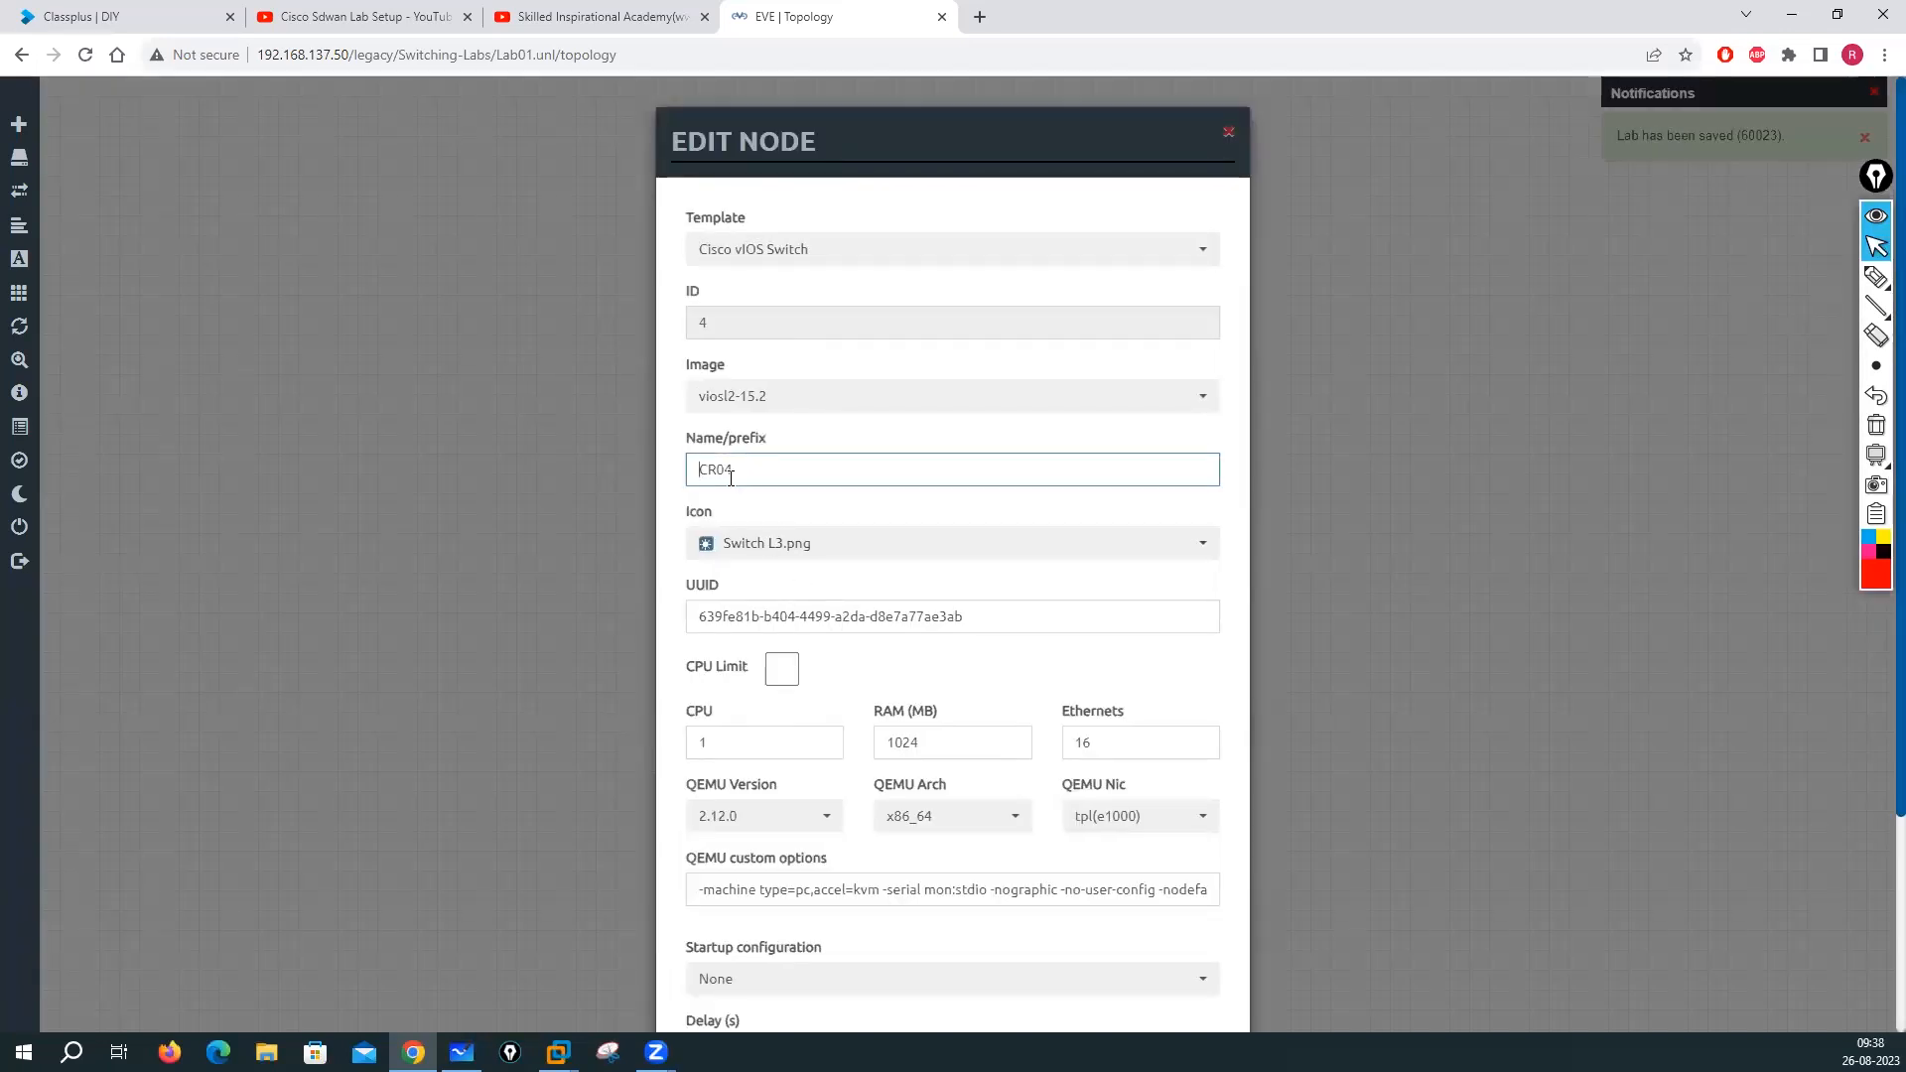
{"action": "left_click_drag", "start_coordinate": [730, 477], "coordinate": [695, 484]}
{"action": "type", "text": "DS02"}
{"action": "scroll", "coordinate": [979, 758], "scroll_direction": "down", "scroll_amount": 5}
{"action": "left_click", "coordinate": [851, 970]}
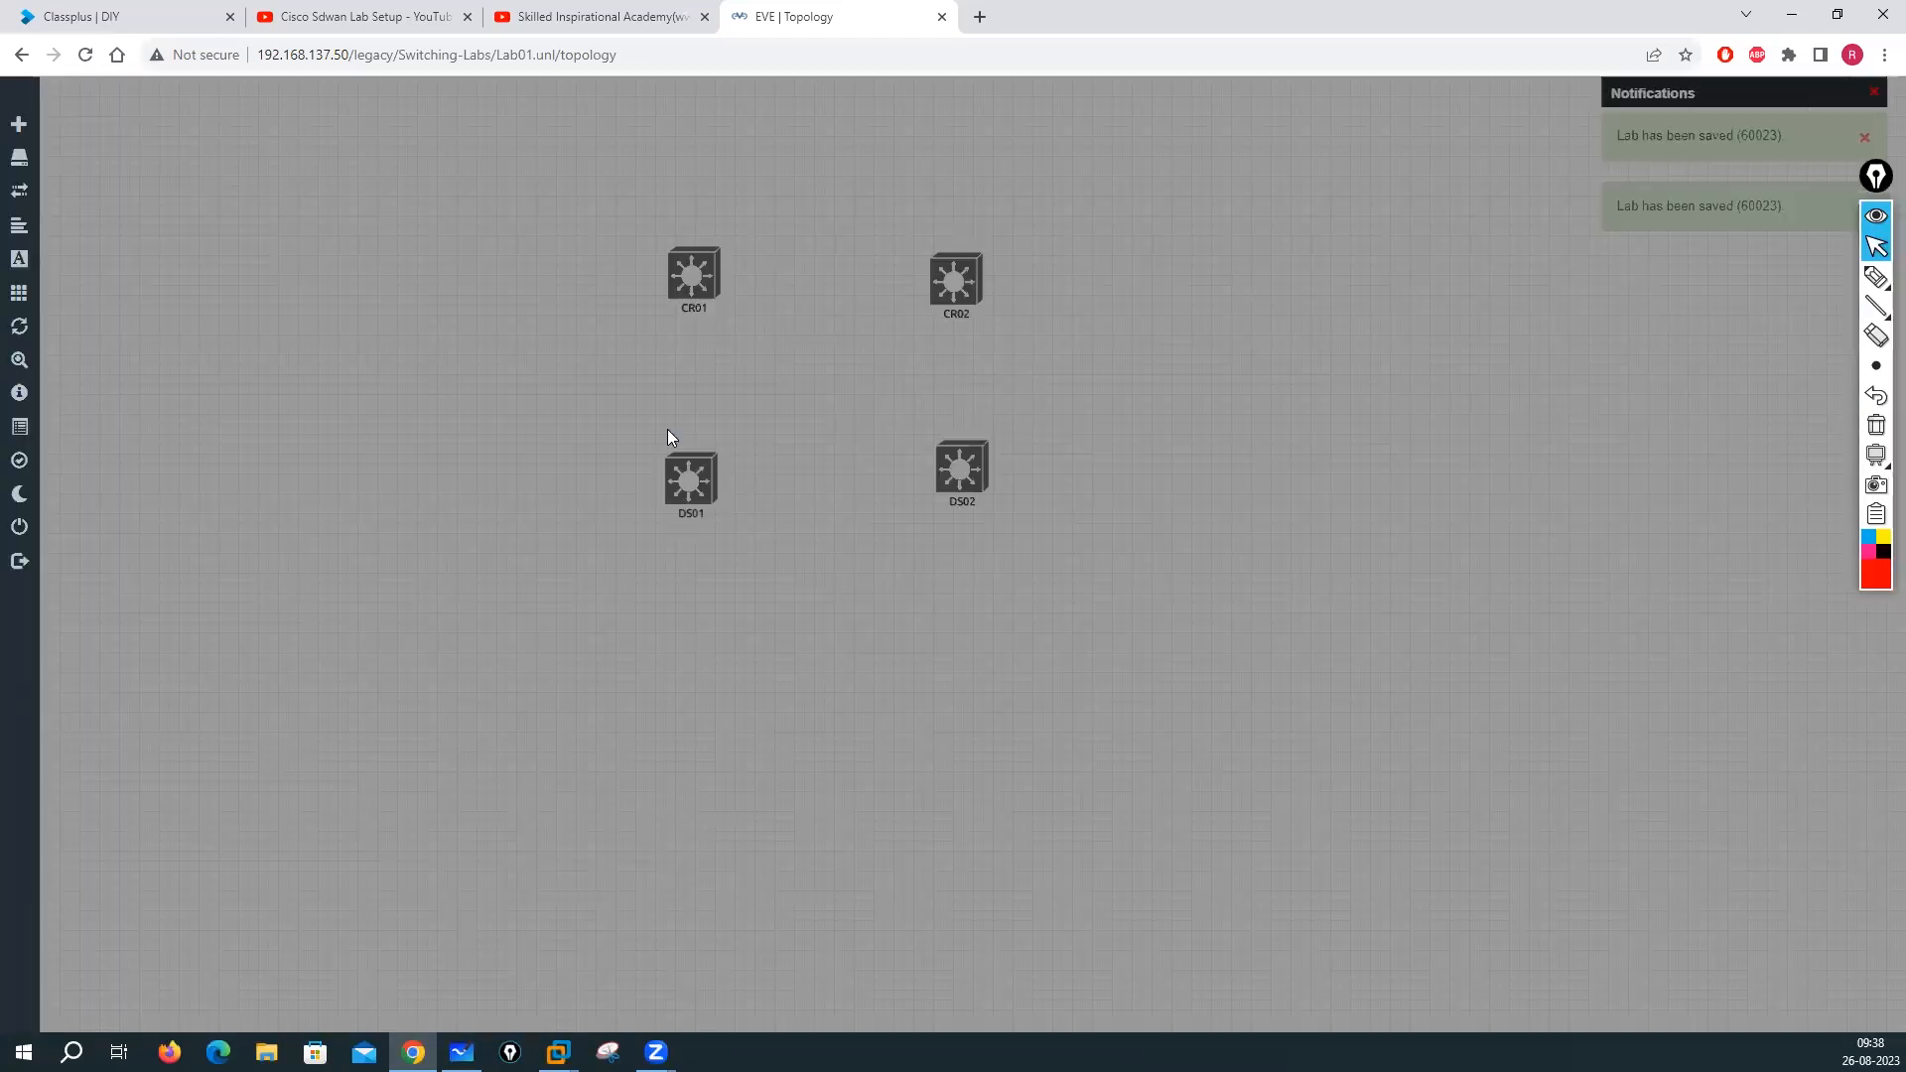
{"action": "left_click_drag", "start_coordinate": [965, 493], "coordinate": [969, 508]}
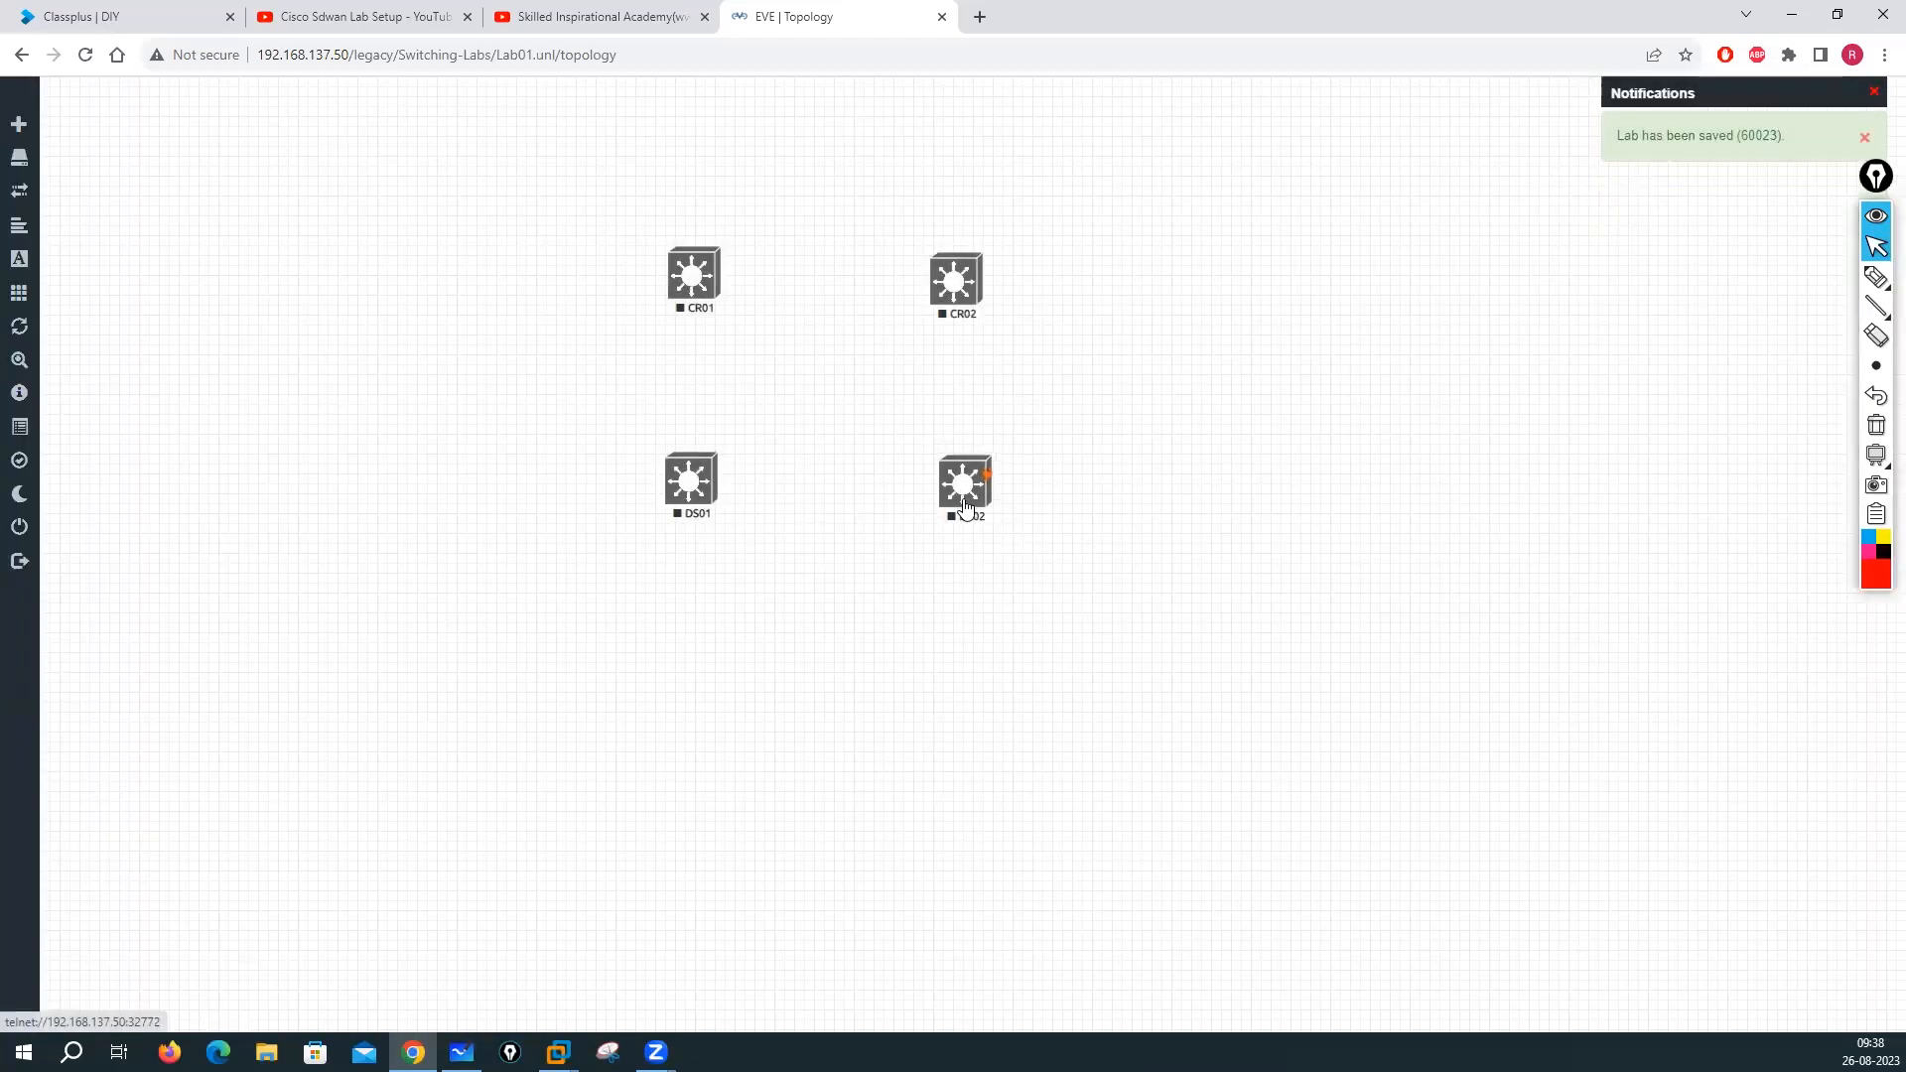
Begin adding a node below DS01 from the Cisco vIOS Switch template with the Switch2.png icon
{"action": "right_click", "coordinate": [694, 672]}
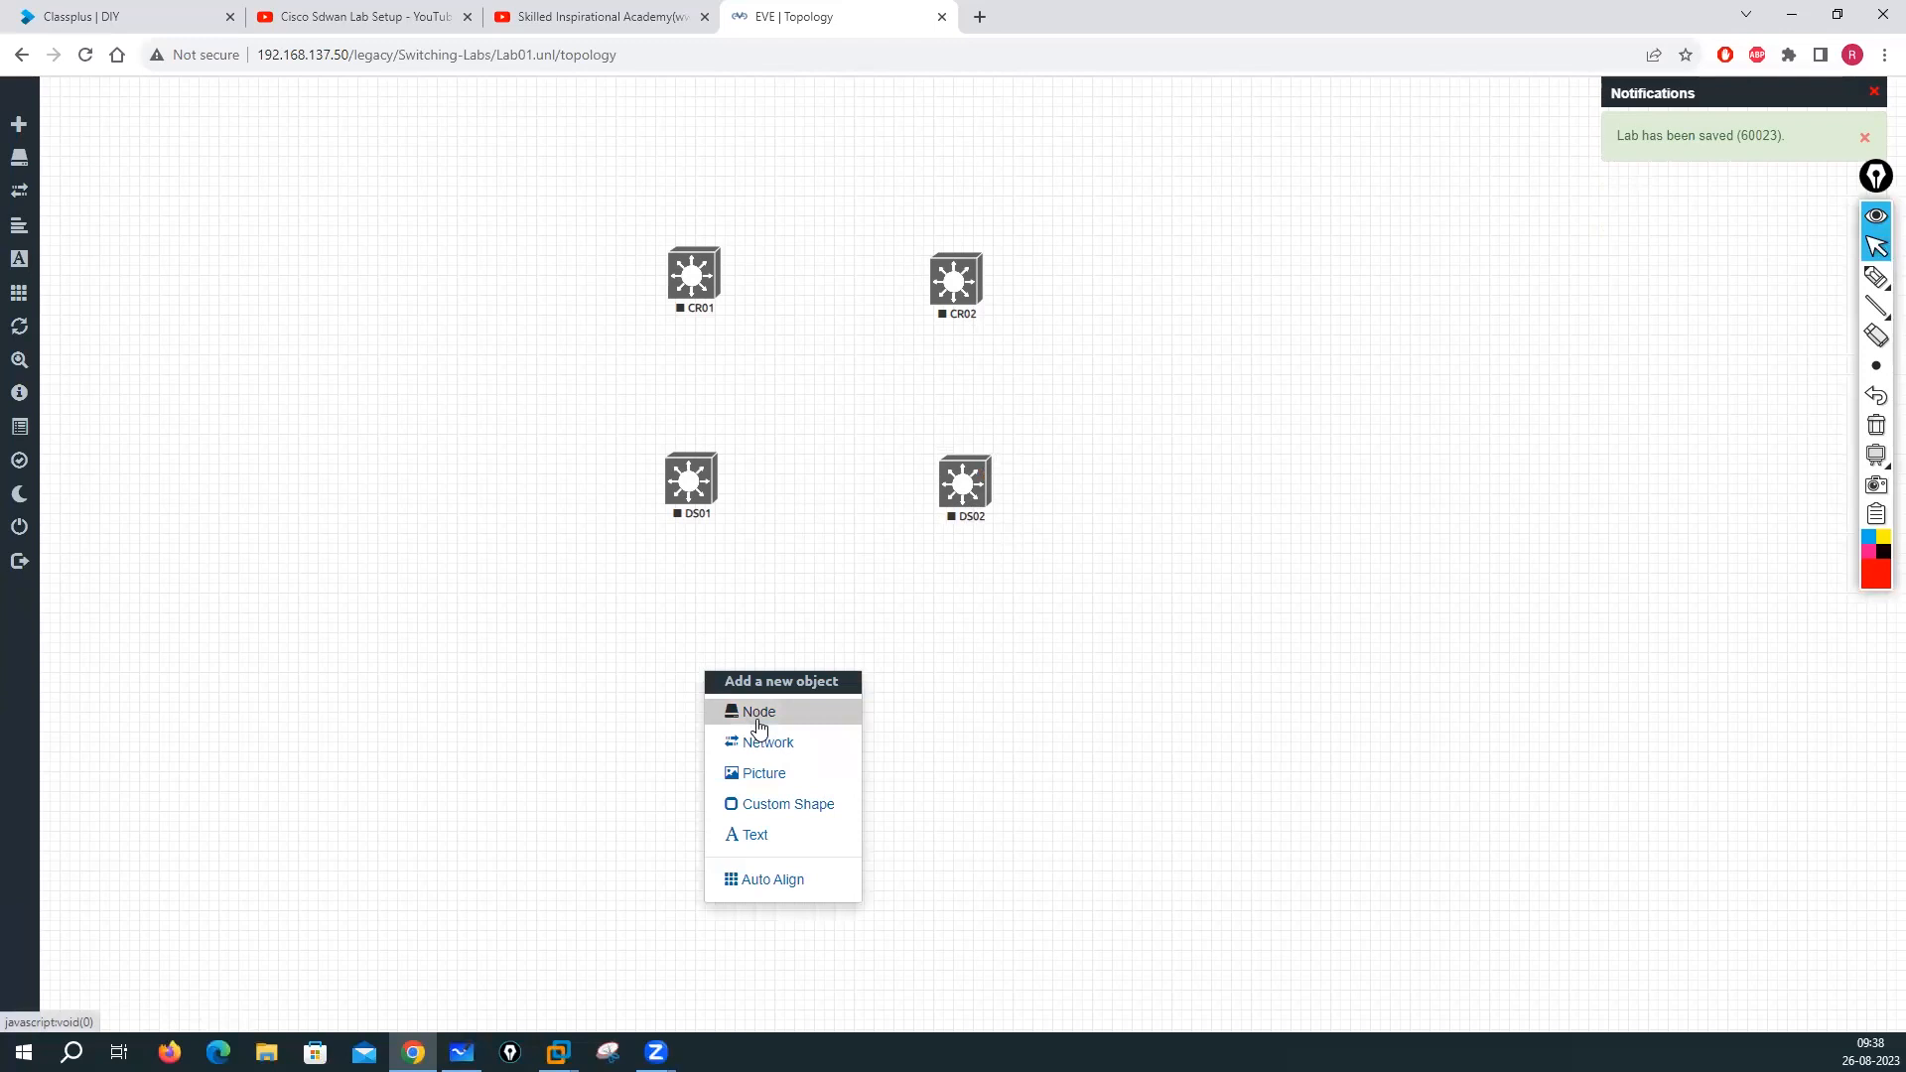
{"action": "left_click", "coordinate": [761, 715]}
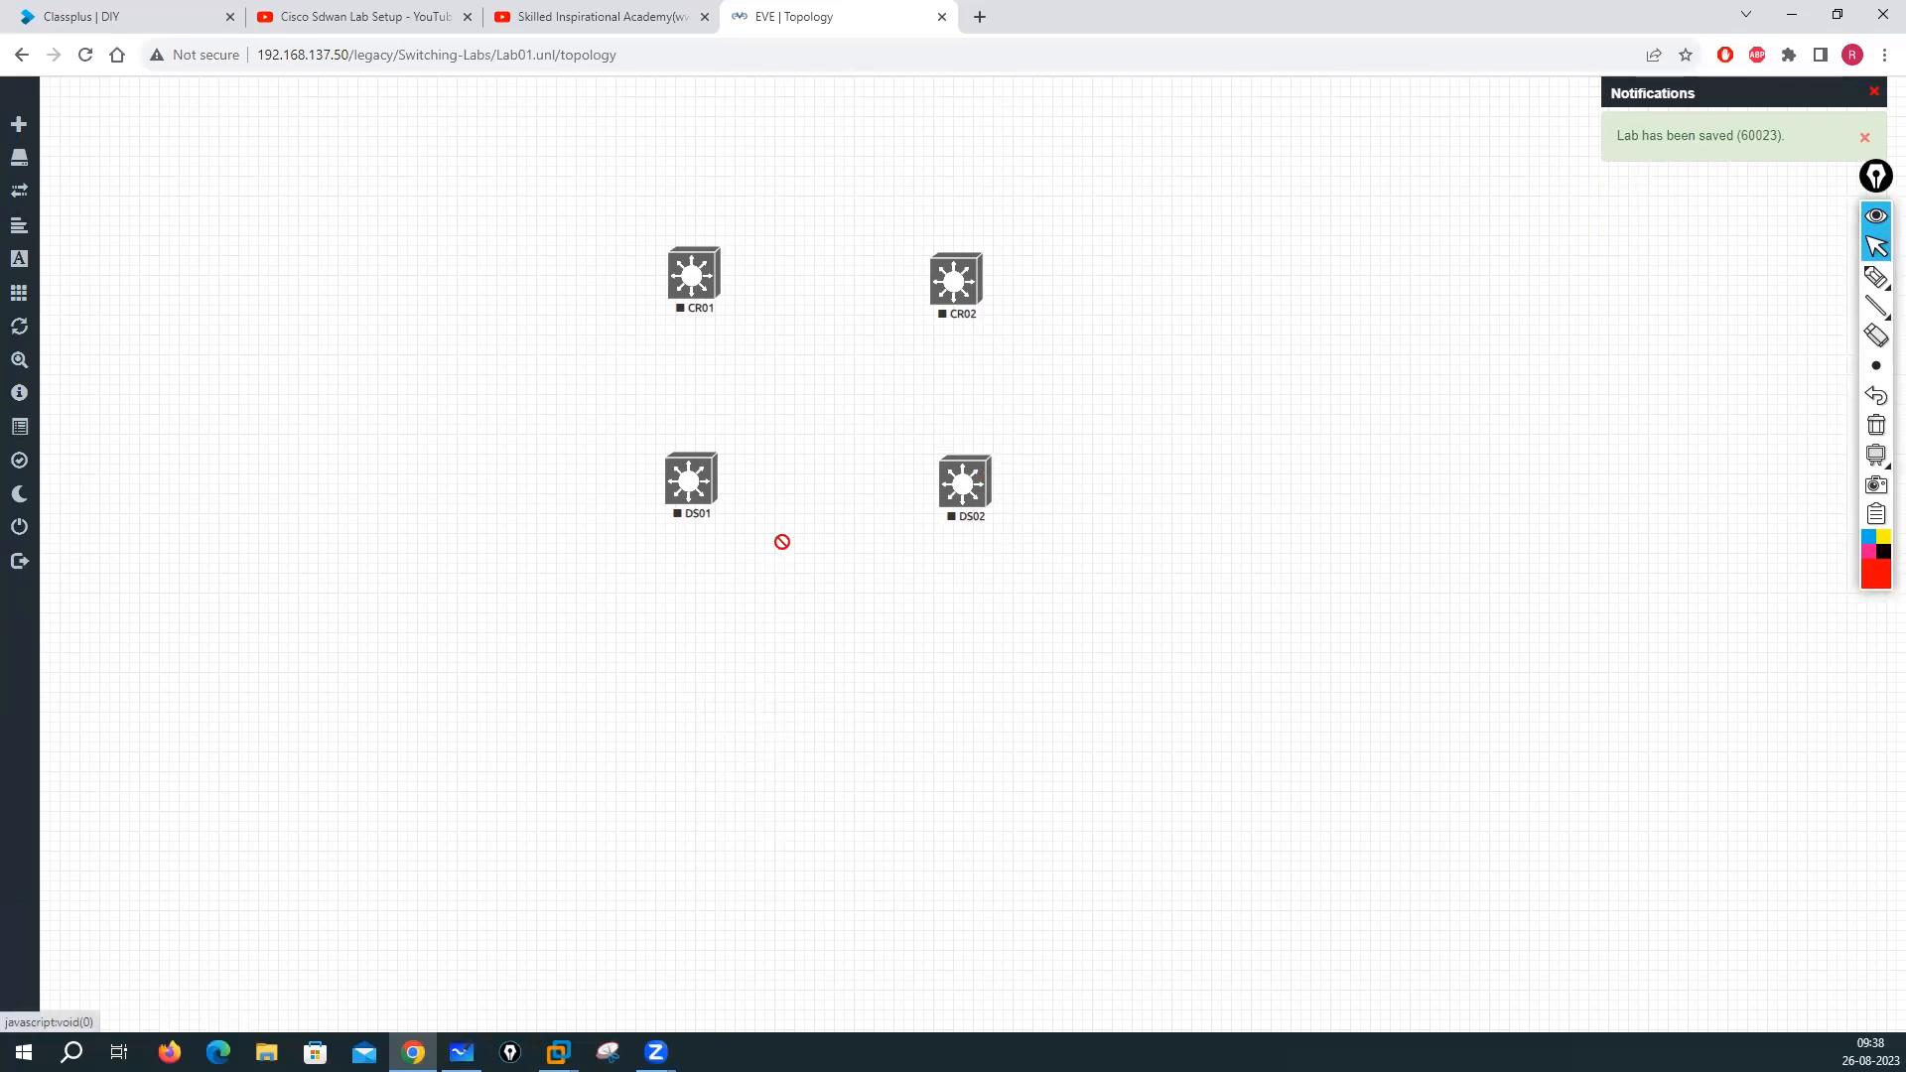
{"action": "type", "text": "vios"}
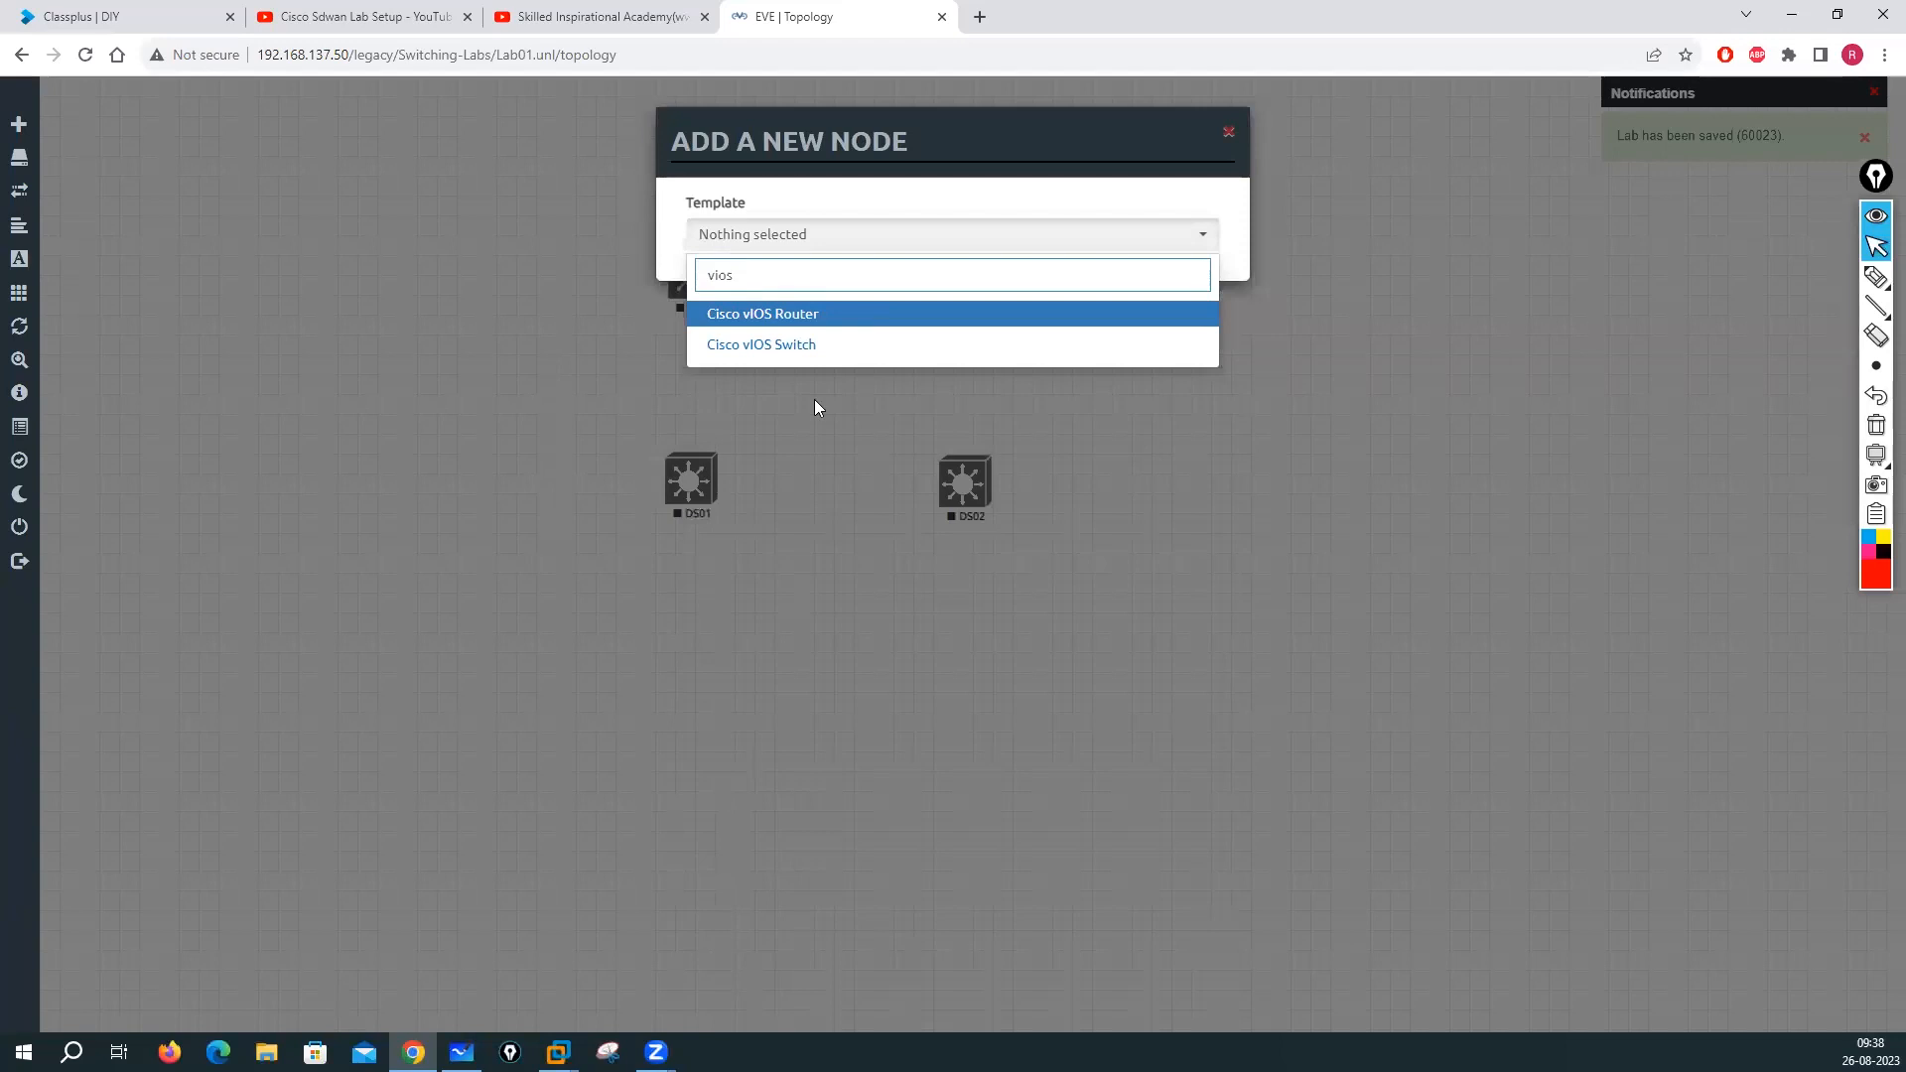
{"action": "left_click", "coordinate": [784, 345]}
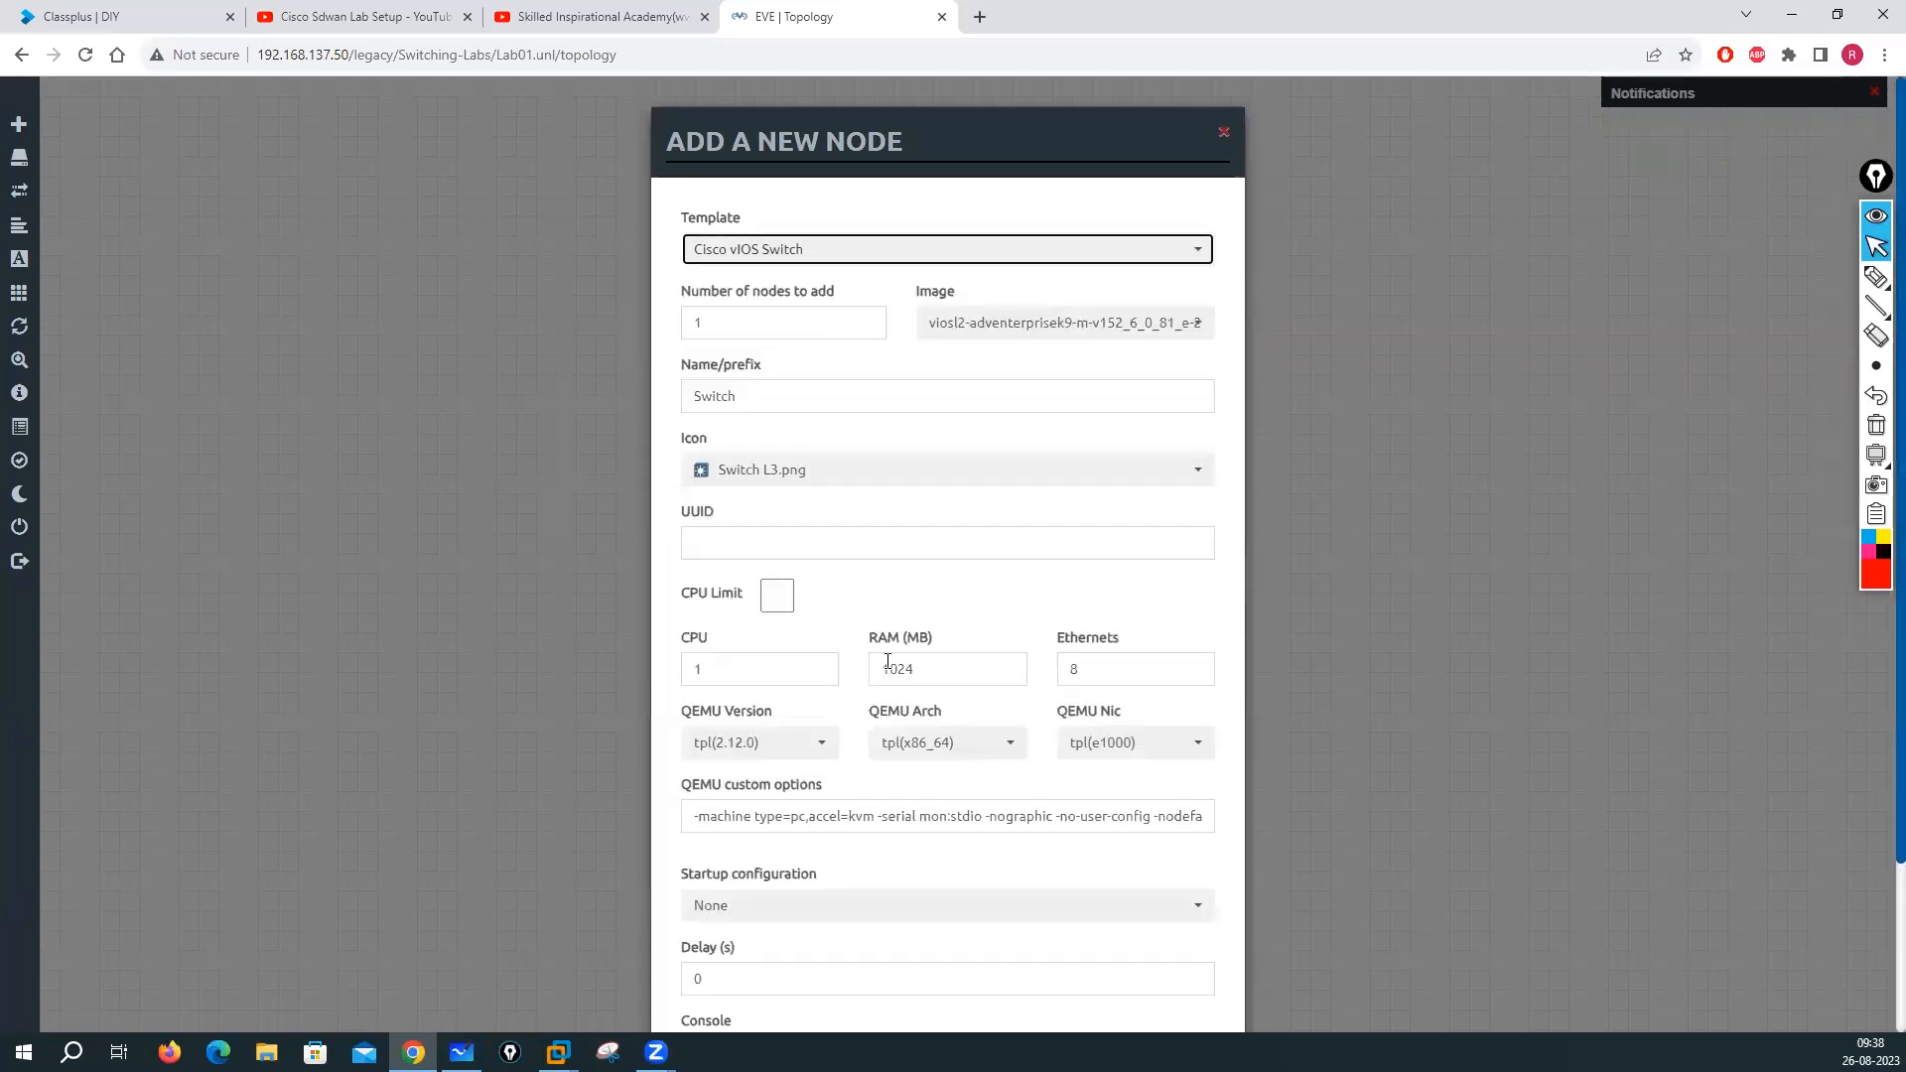
{"action": "left_click", "coordinate": [898, 475]}
{"action": "scroll", "coordinate": [824, 591], "scroll_direction": "down", "scroll_amount": 1}
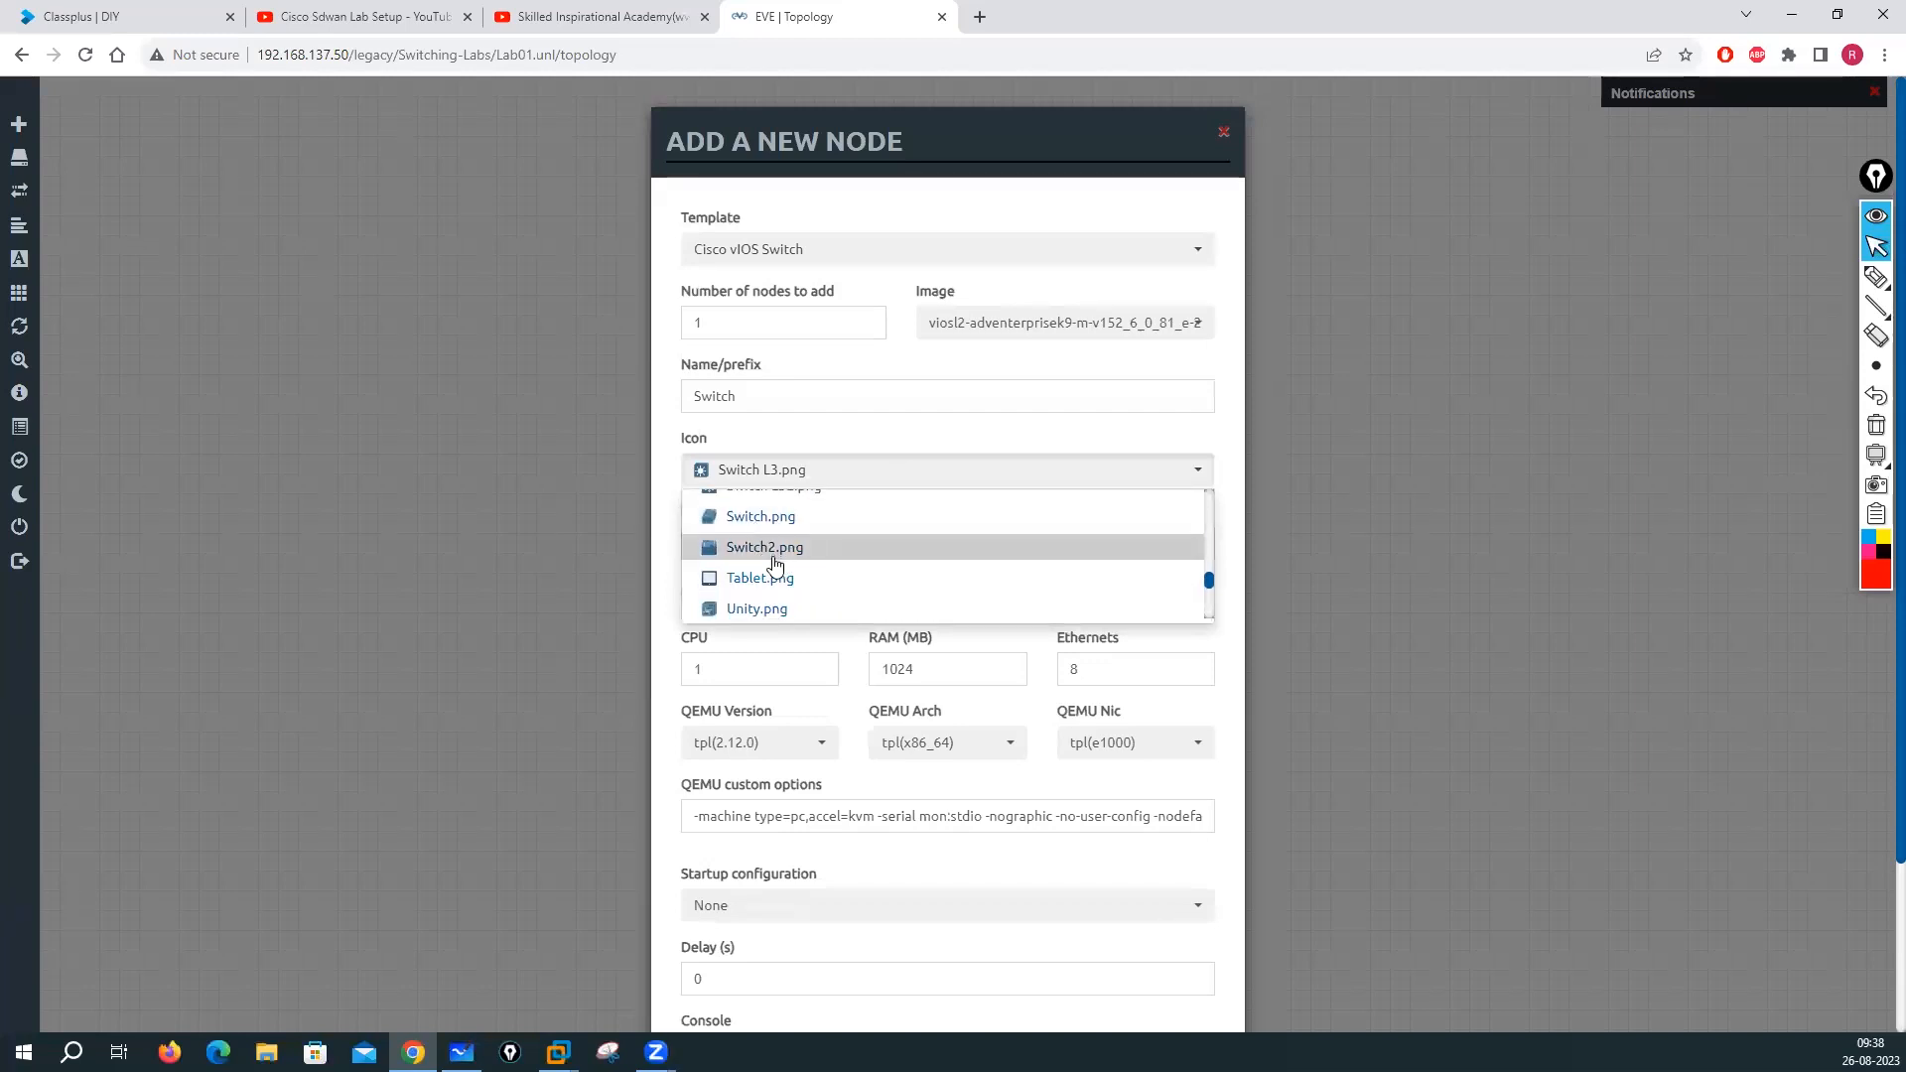
{"action": "scroll", "coordinate": [811, 592], "scroll_direction": "up", "scroll_amount": 1}
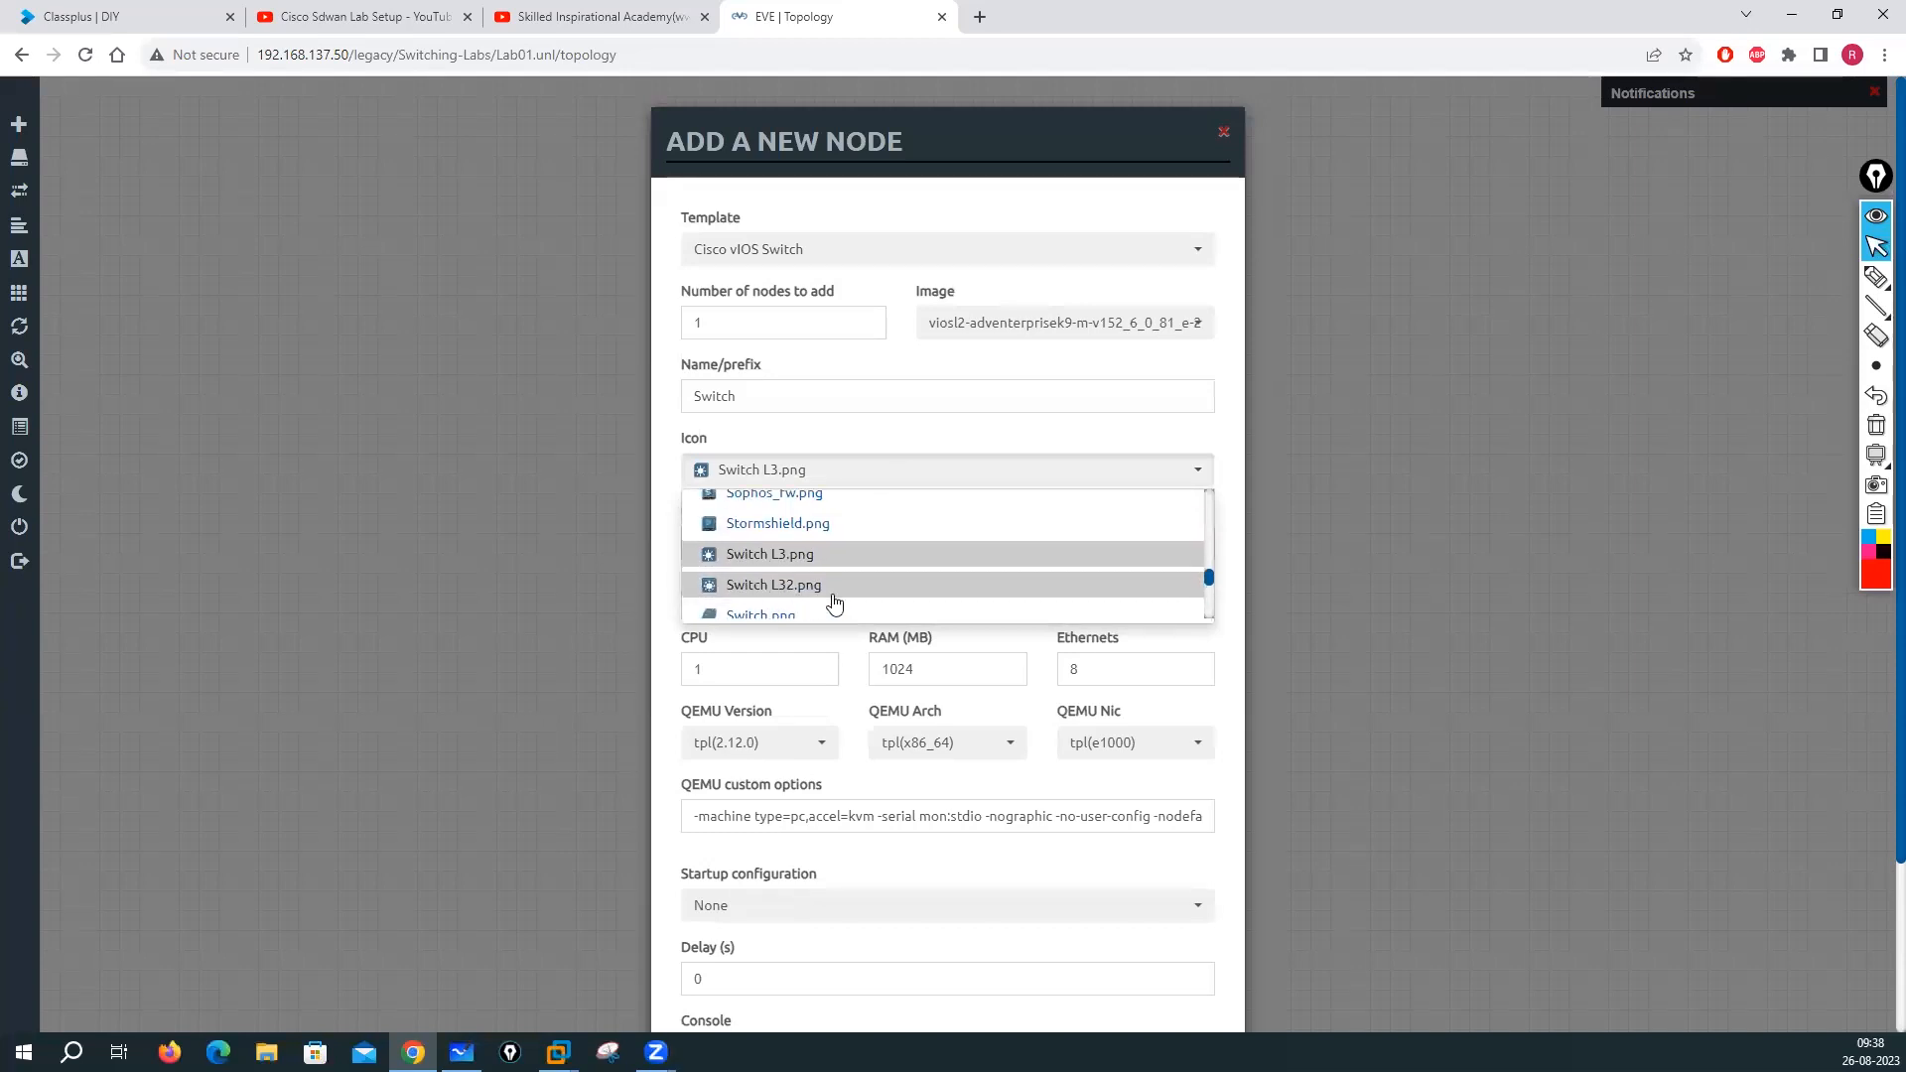
{"action": "scroll", "coordinate": [833, 601], "scroll_direction": "down", "scroll_amount": 1}
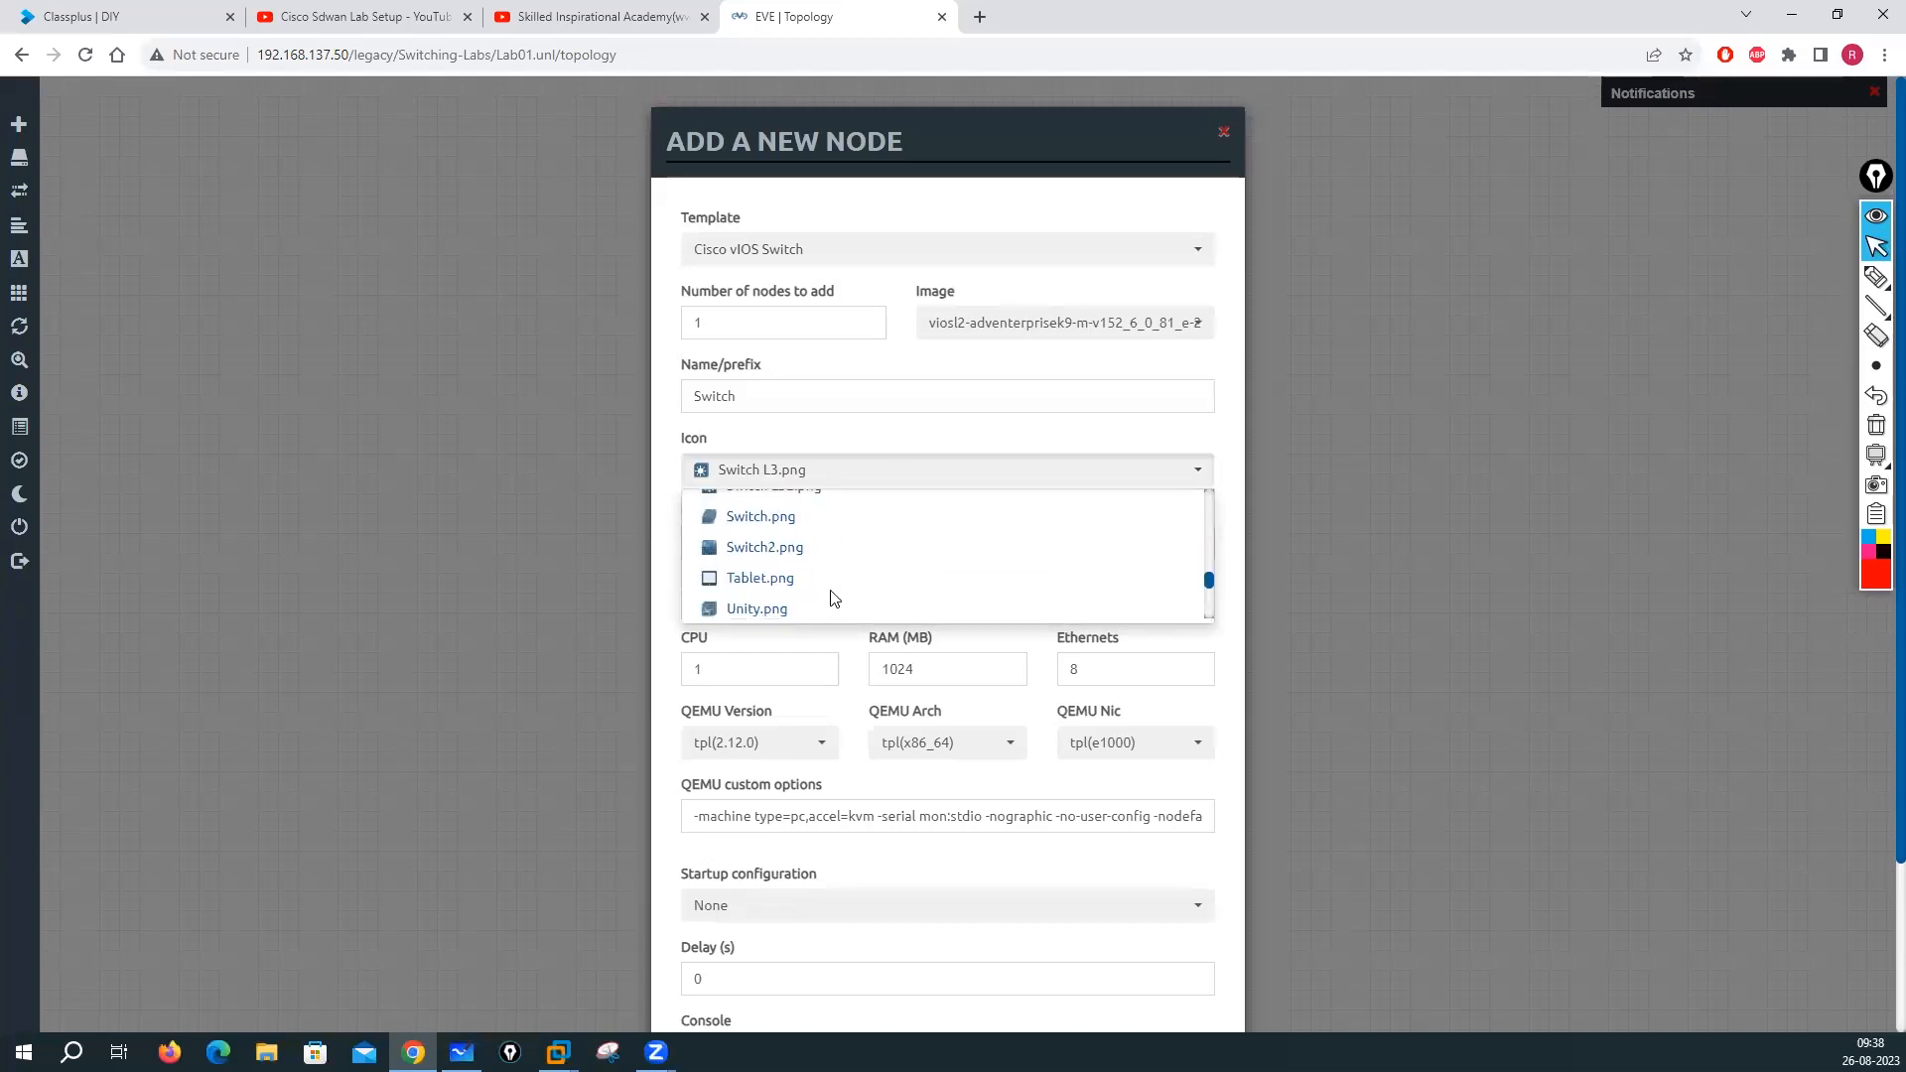
{"action": "left_click", "coordinate": [762, 549]}
Set the number of nodes to 6 and the name prefix to L2-SW, and save the new switches
{"action": "left_click_drag", "start_coordinate": [713, 331], "coordinate": [694, 329]}
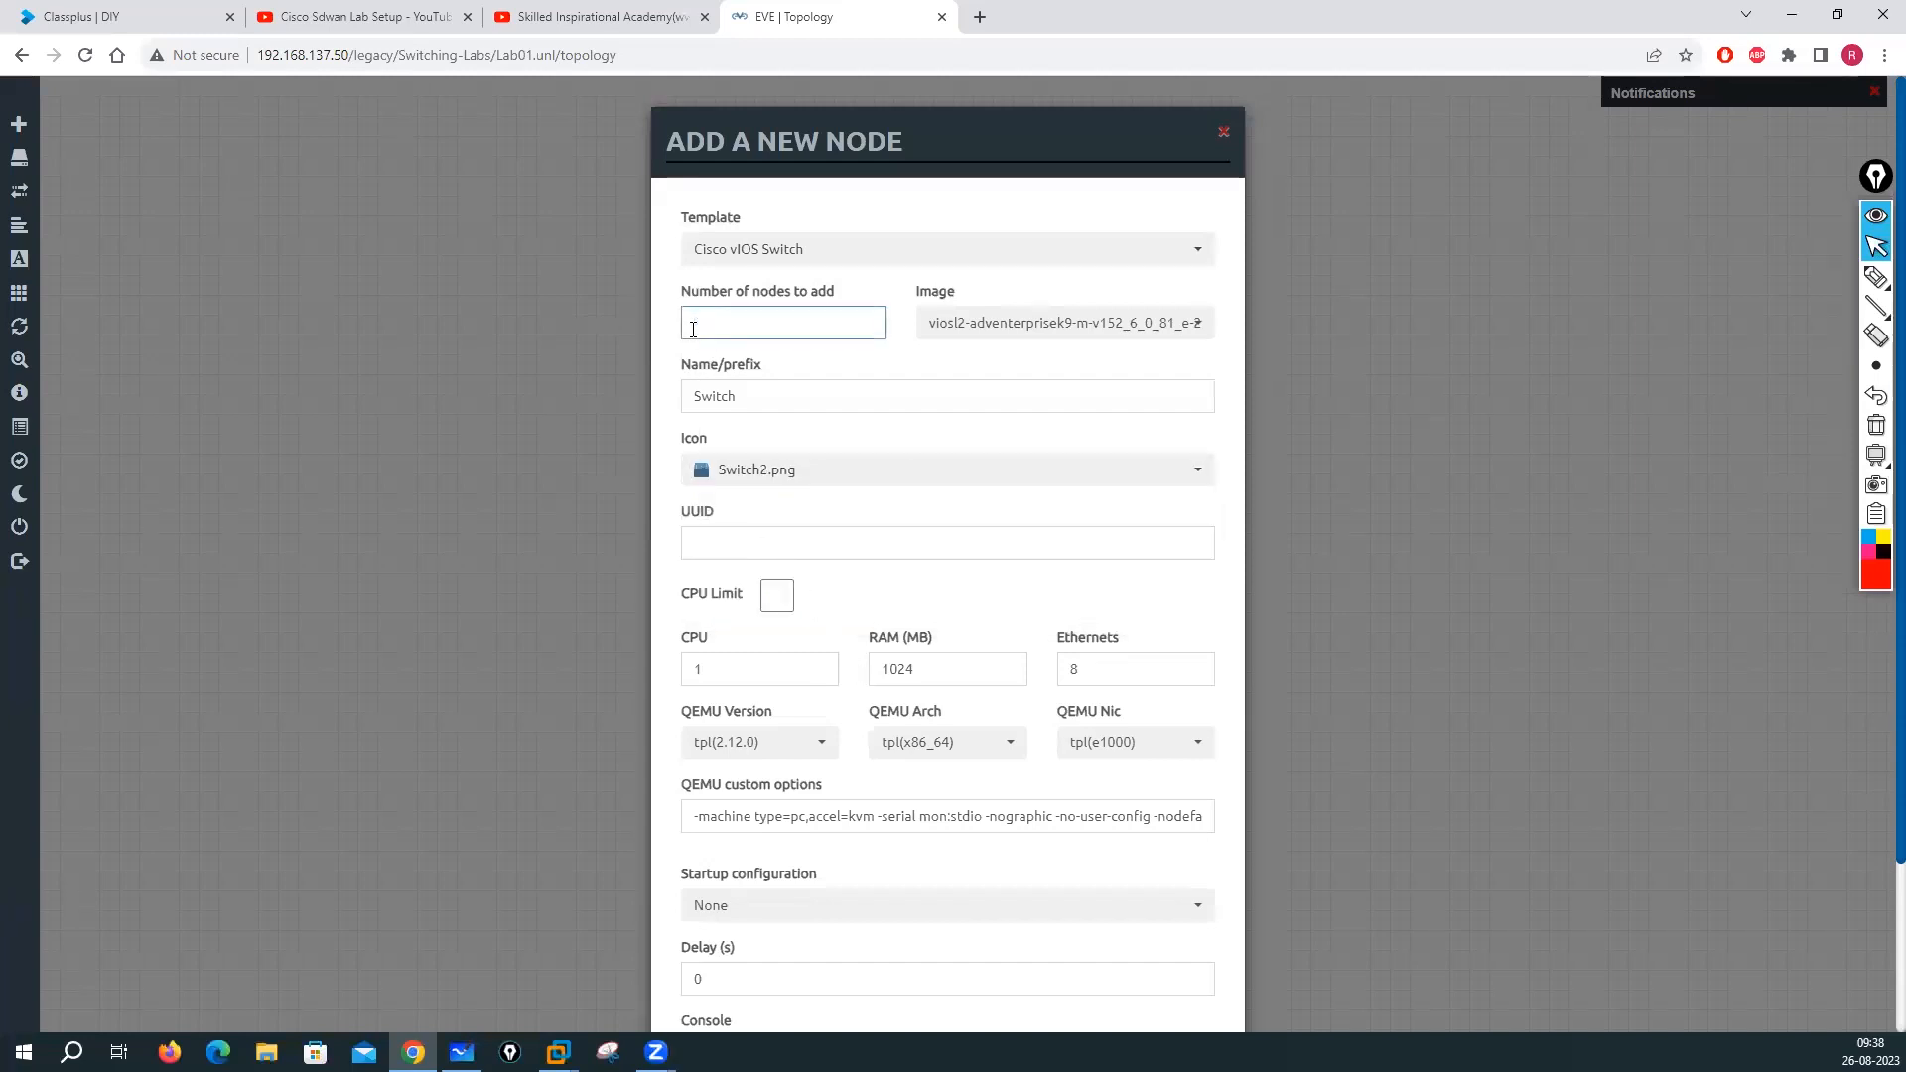
{"action": "type", "text": "6"}
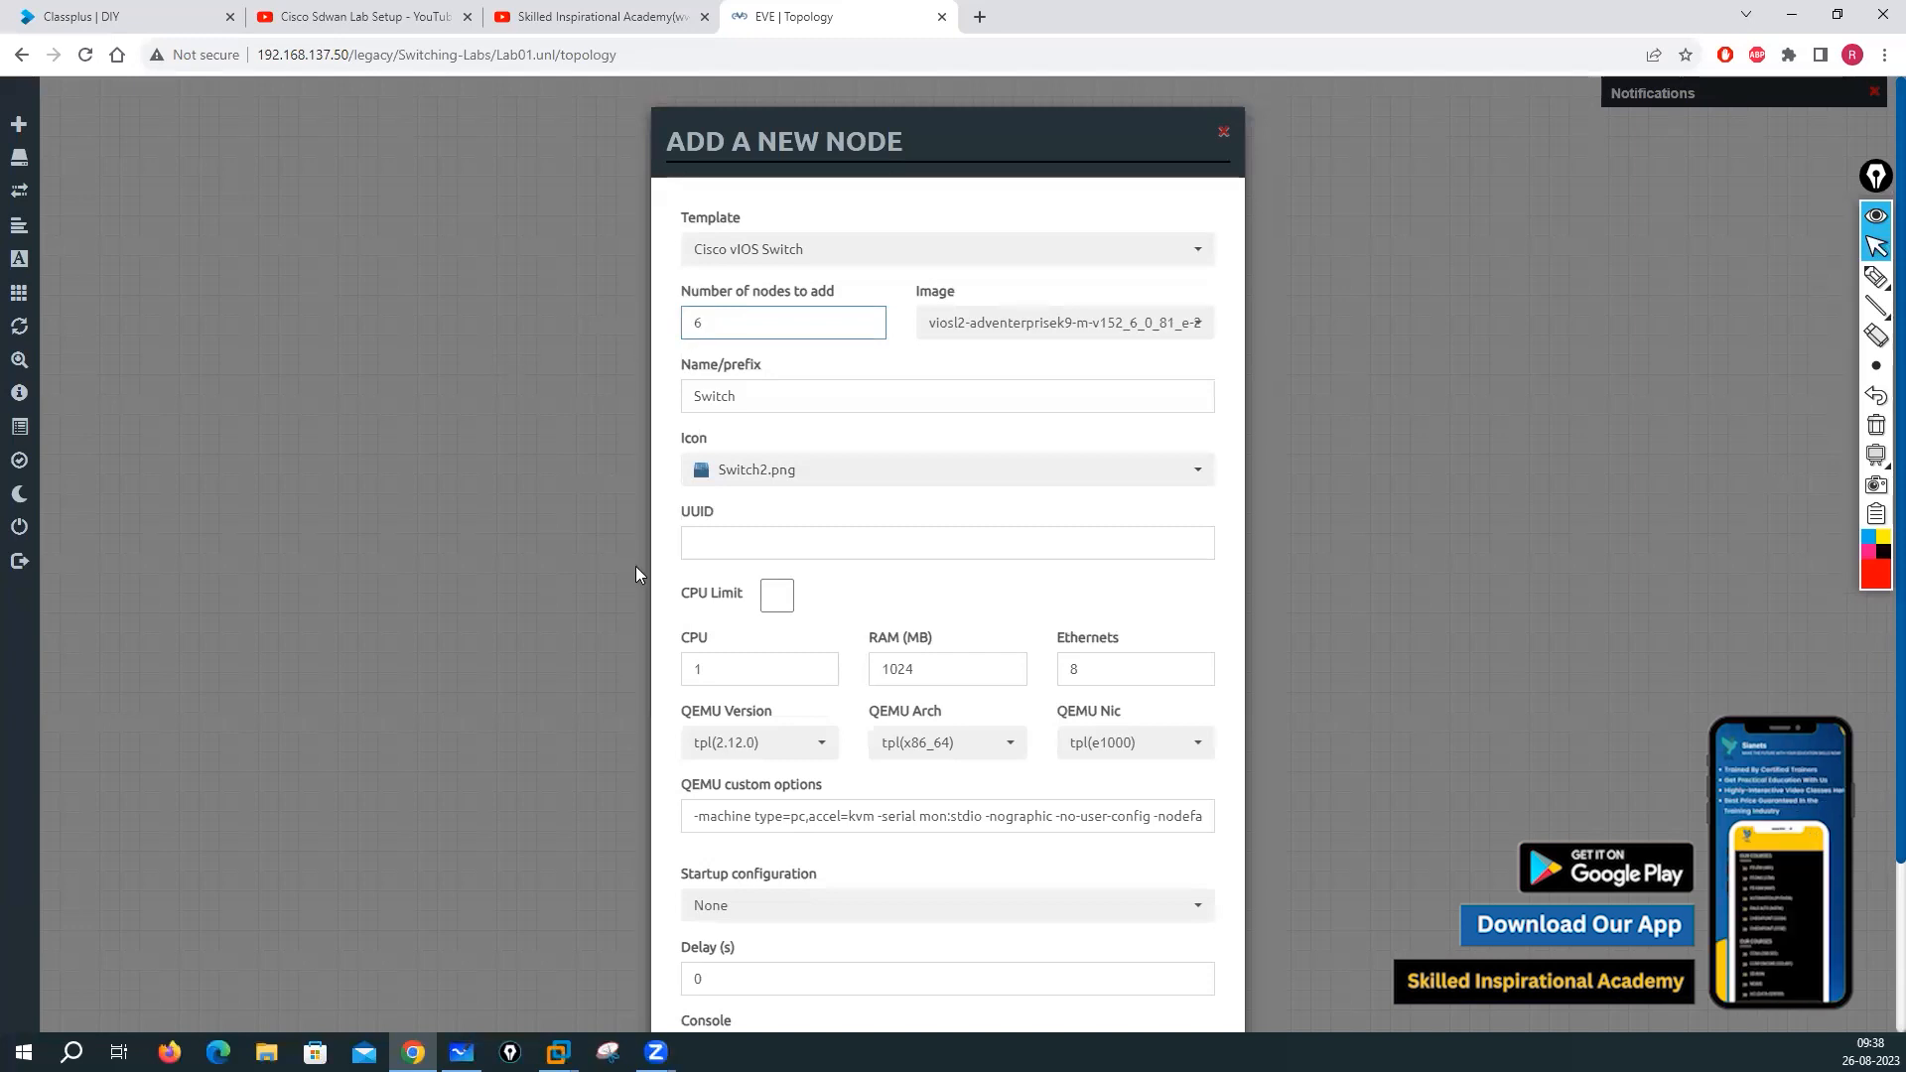
{"action": "double_click", "coordinate": [701, 407]}
{"action": "type", "text": "L"}
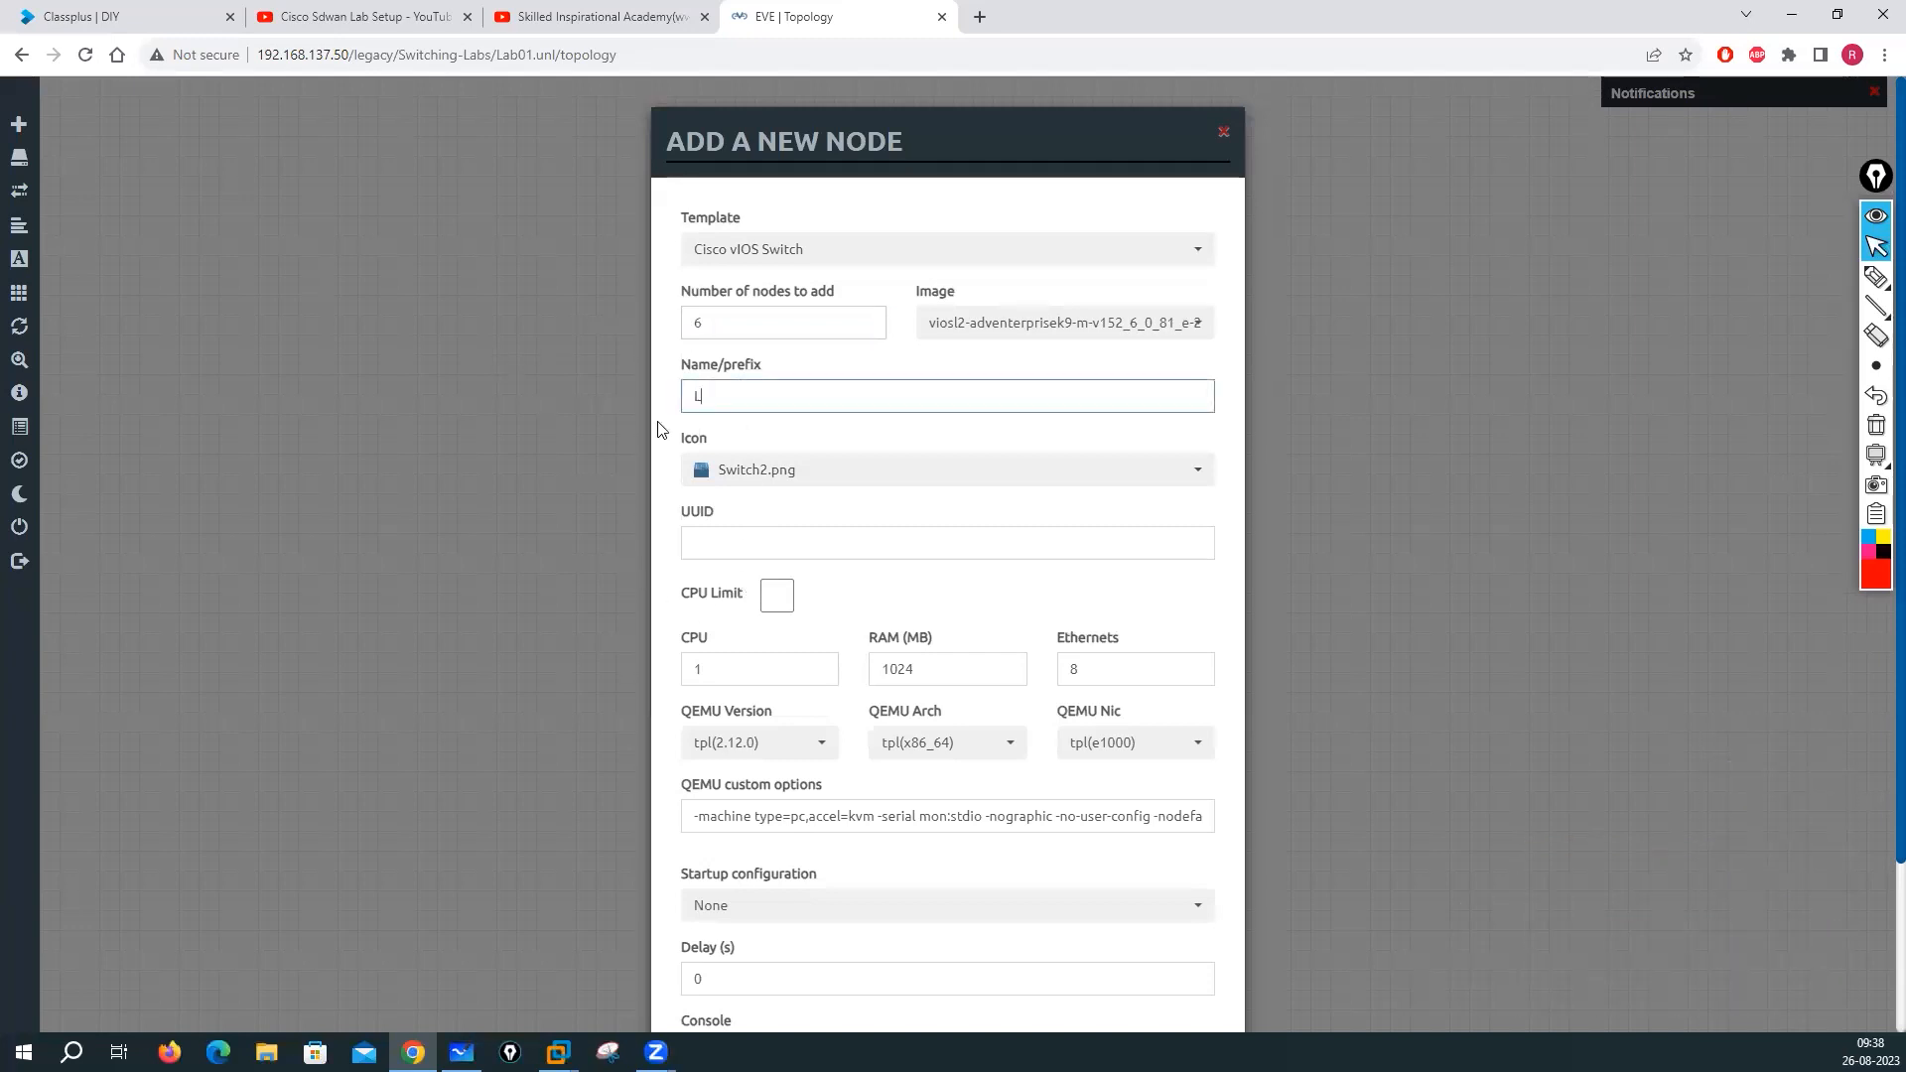
{"action": "type", "text": "2-SW"}
{"action": "scroll", "coordinate": [855, 761], "scroll_direction": "down", "scroll_amount": 3}
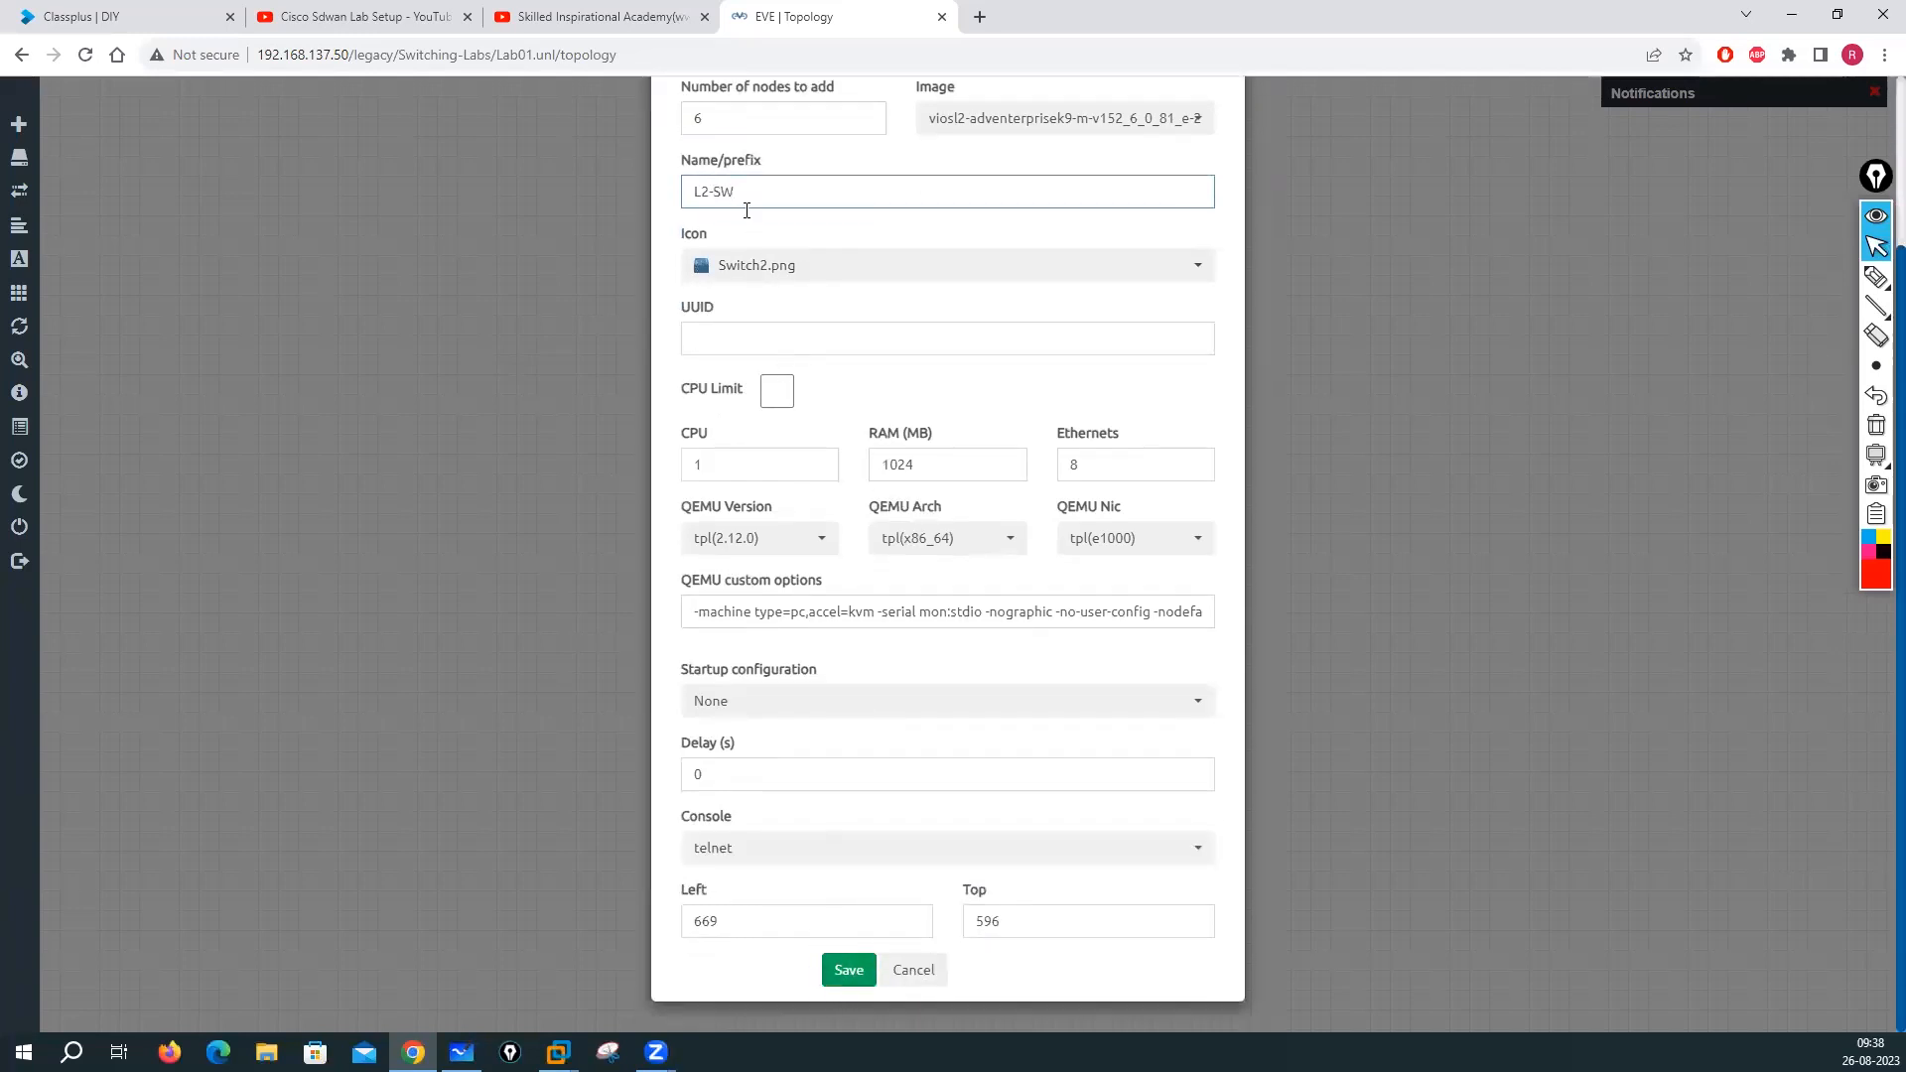
{"action": "left_click", "coordinate": [841, 978]}
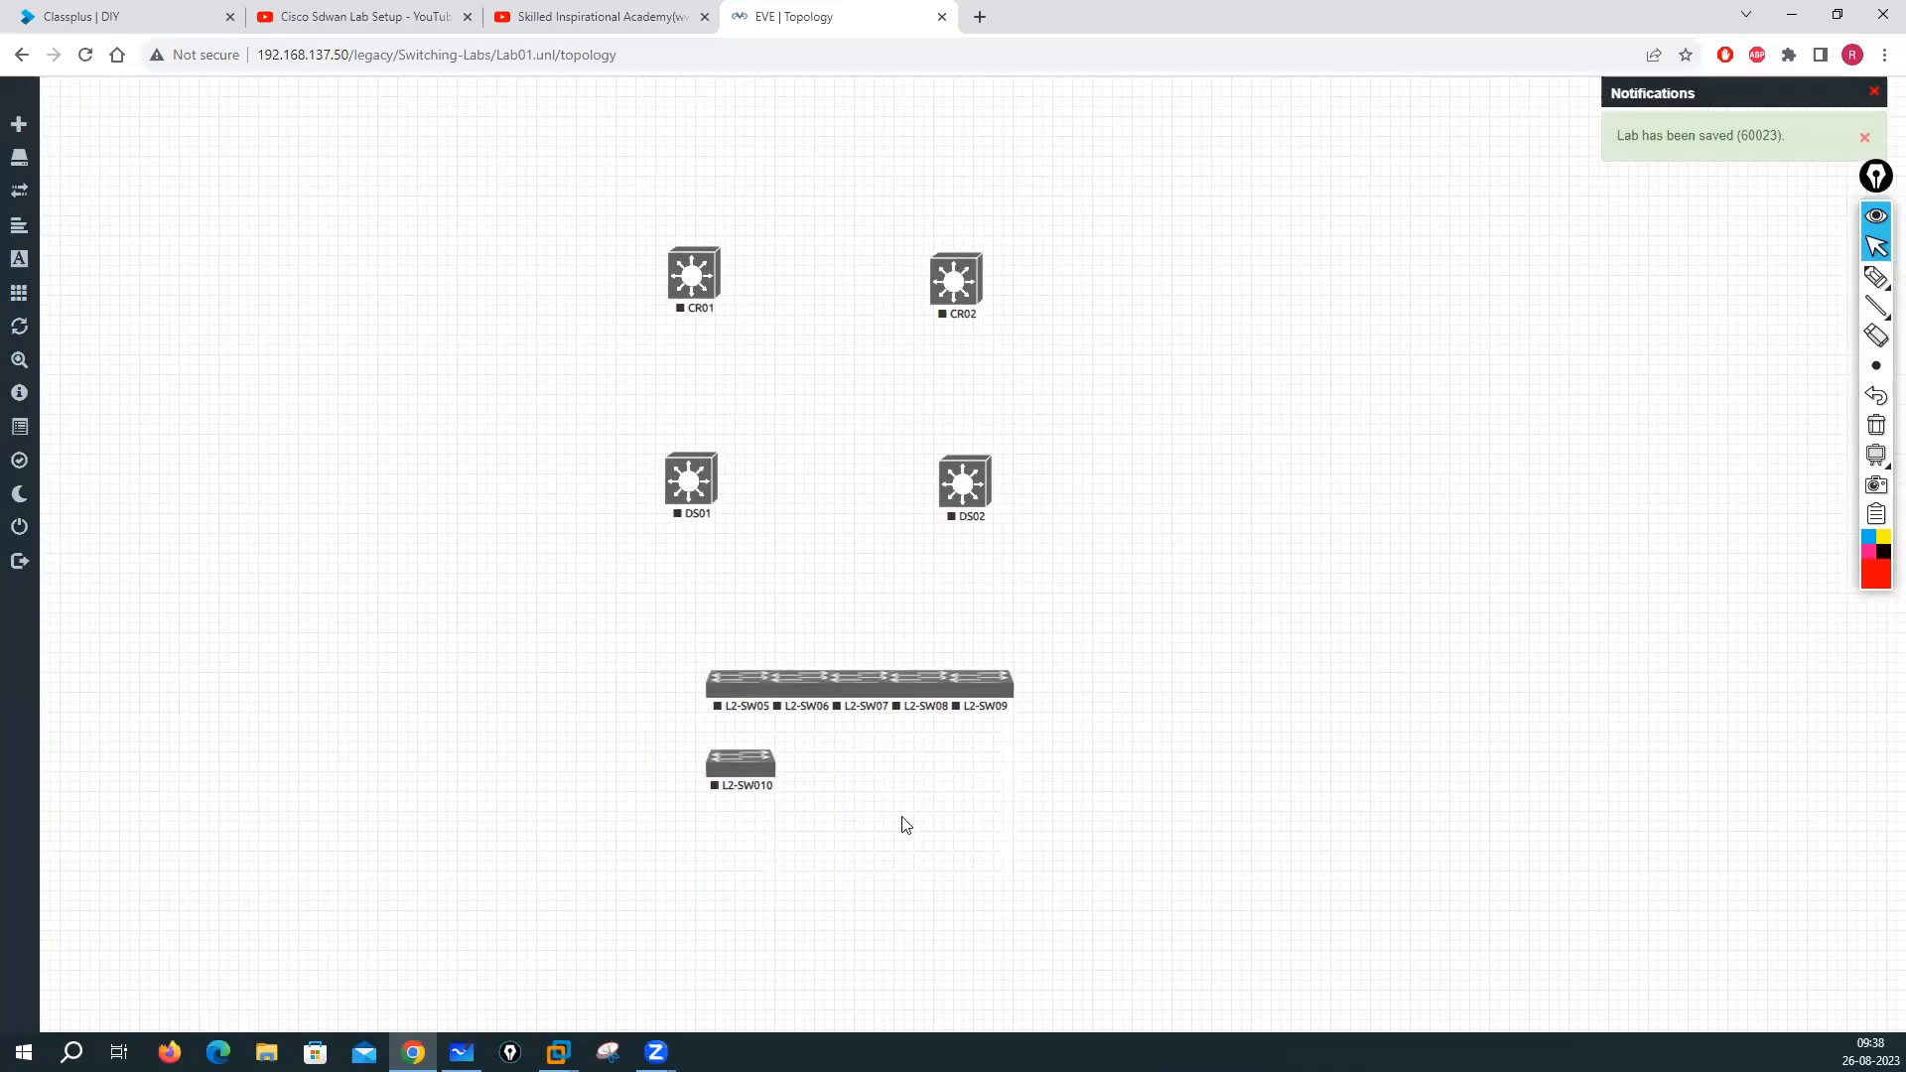
Spread the six L2 switches in a row below the DS switches, ordered L2-SW010, L2-SW05, L2-SW06, L2-SW07, L2-SW09, L2-SW08
{"action": "left_click_drag", "start_coordinate": [749, 688], "coordinate": [873, 774]}
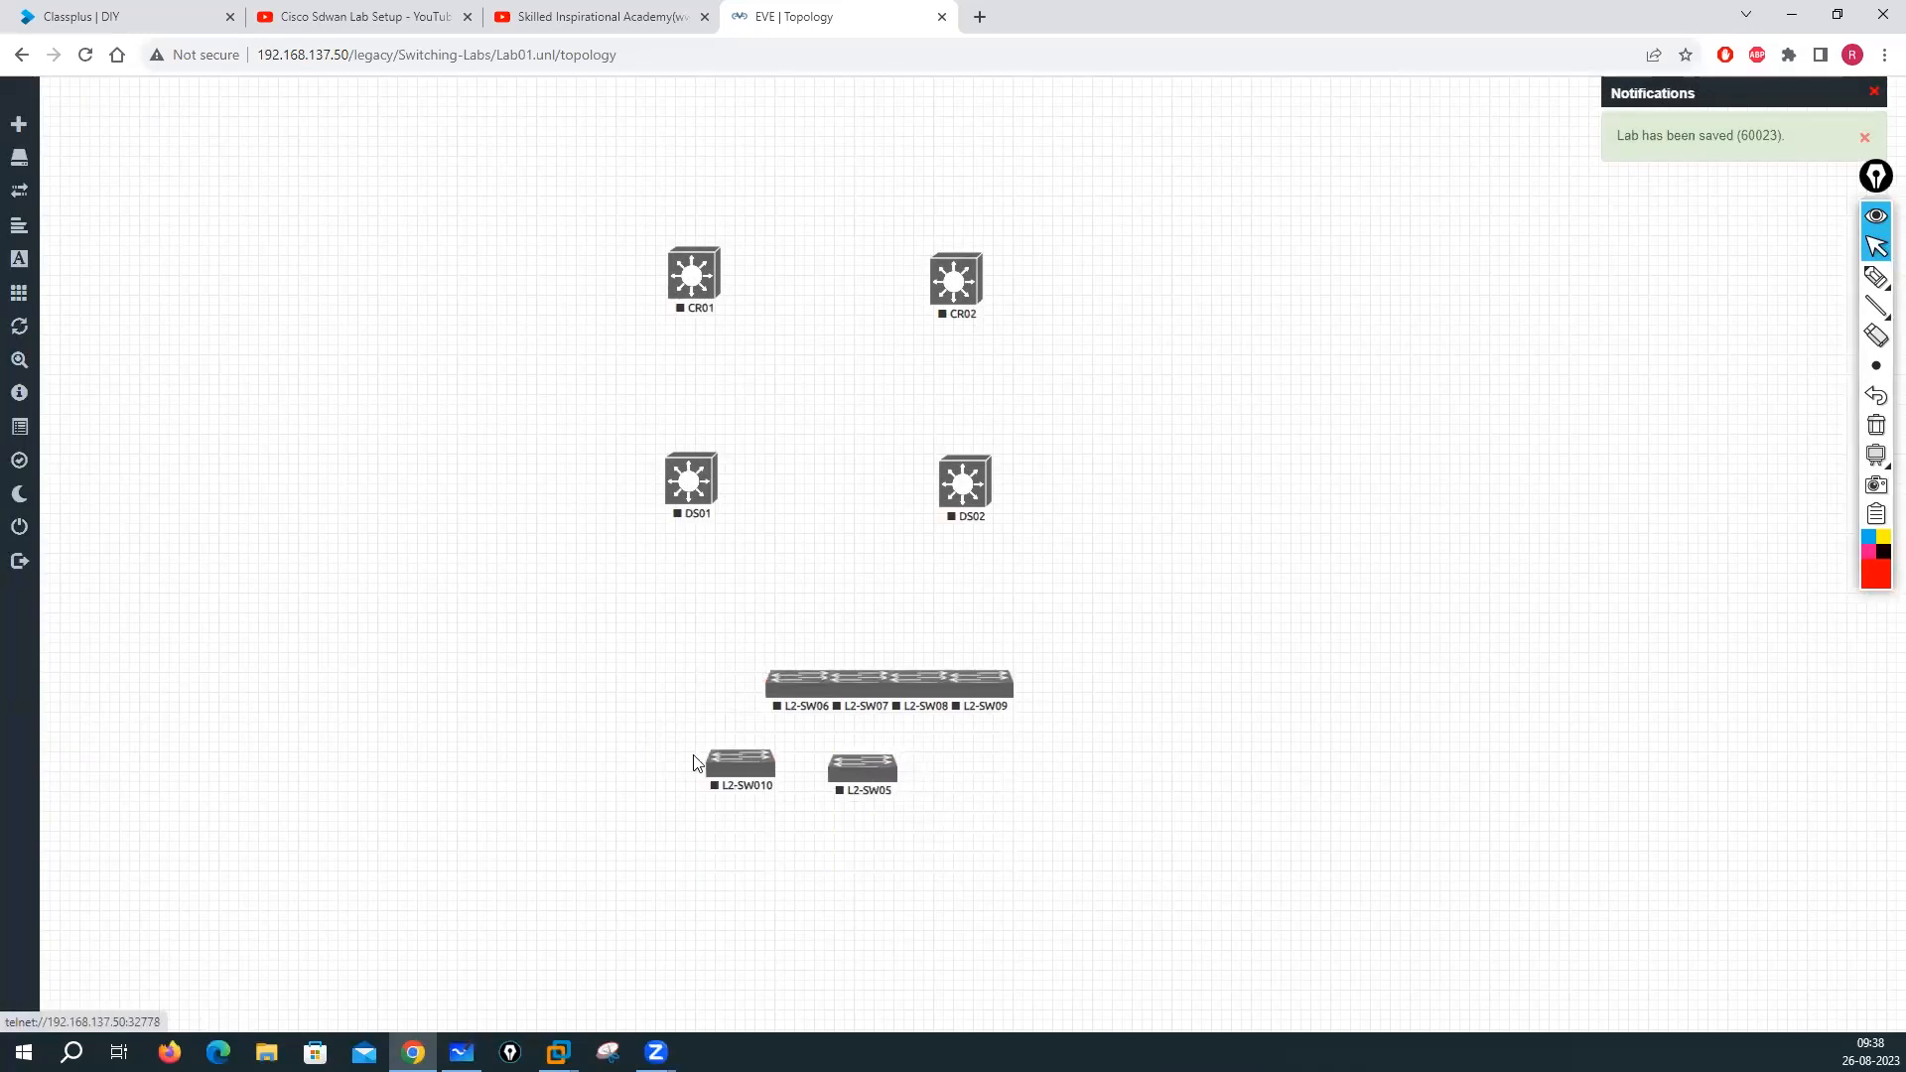
{"action": "left_click_drag", "start_coordinate": [719, 762], "coordinate": [350, 776]}
{"action": "left_click_drag", "start_coordinate": [842, 771], "coordinate": [574, 776]}
{"action": "mouse_move", "coordinate": [787, 761]}
{"action": "left_mouse_down"}
{"action": "mouse_move", "coordinate": [759, 773]}
{"action": "mouse_move", "coordinate": [799, 782]}
{"action": "left_mouse_up"}
{"action": "left_click_drag", "start_coordinate": [869, 698], "coordinate": [1050, 780]}
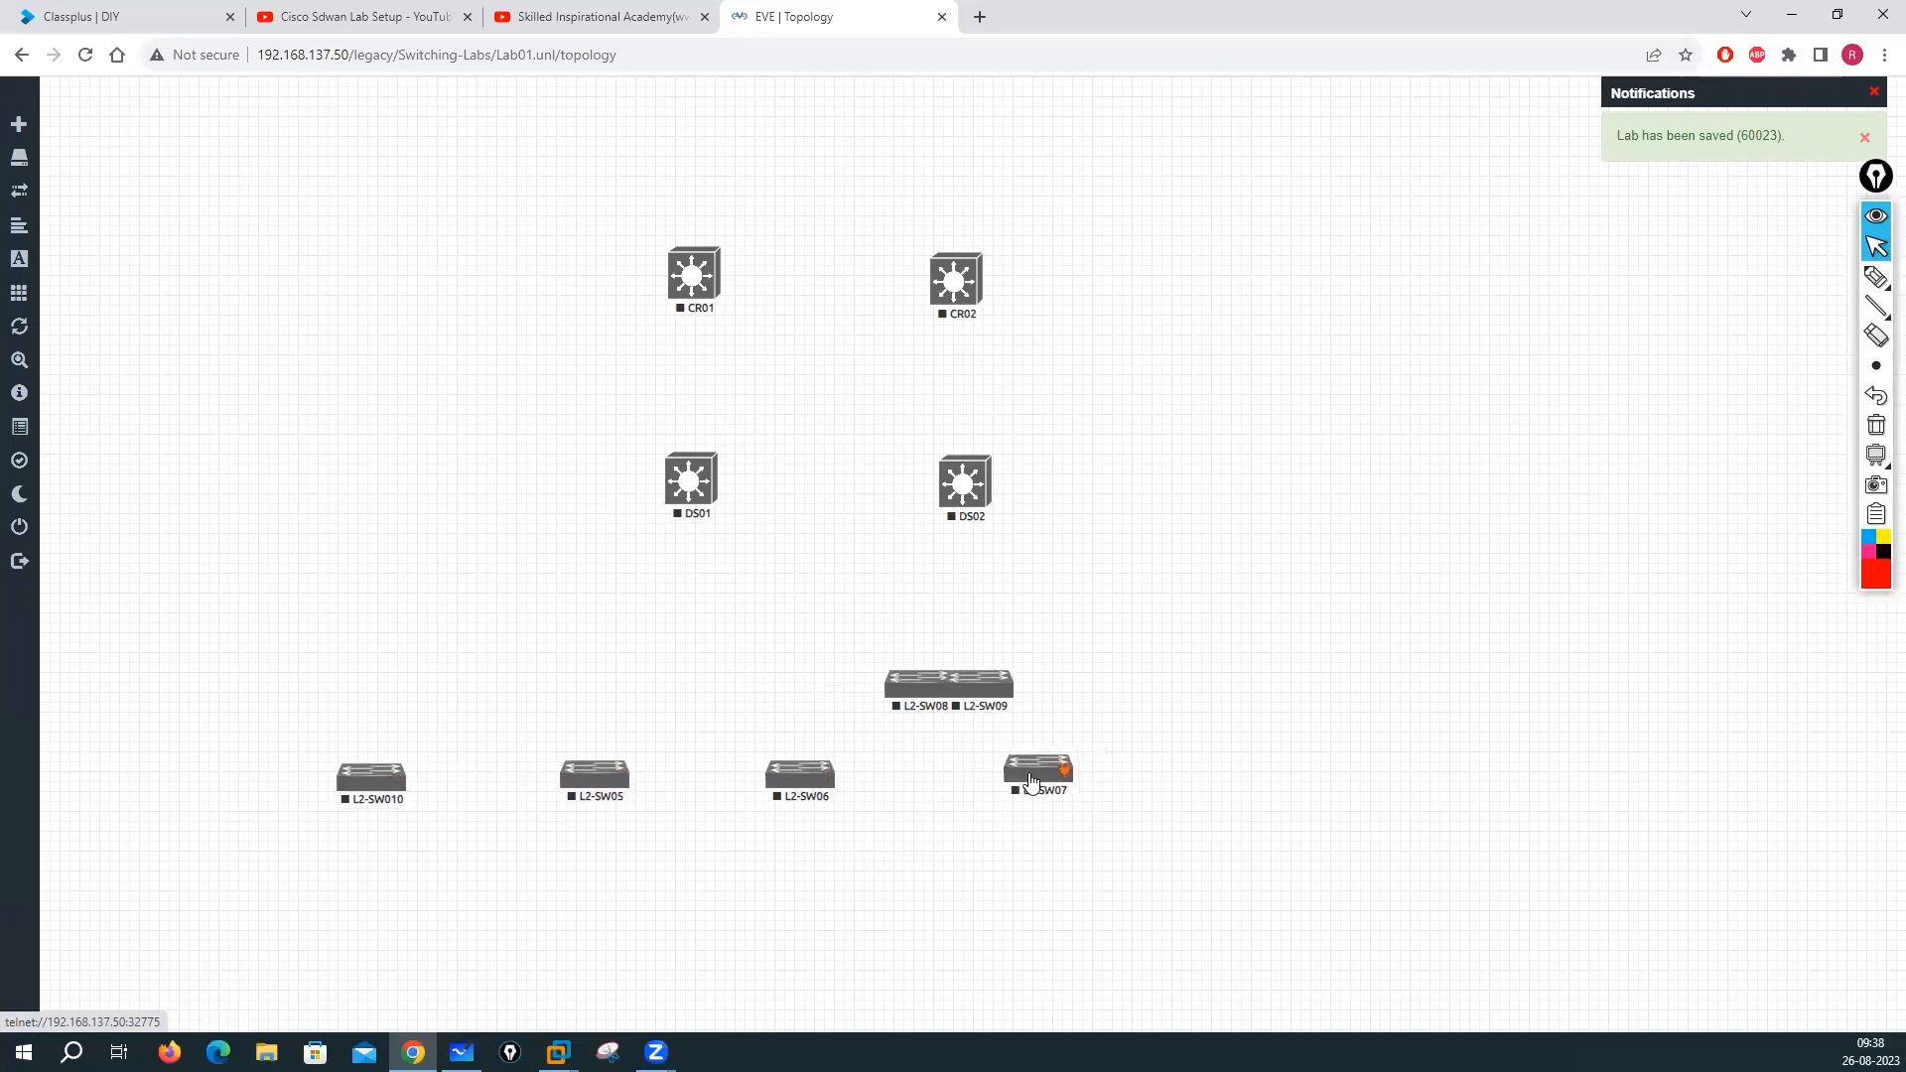
{"action": "left_click_drag", "start_coordinate": [995, 693], "coordinate": [1267, 788]}
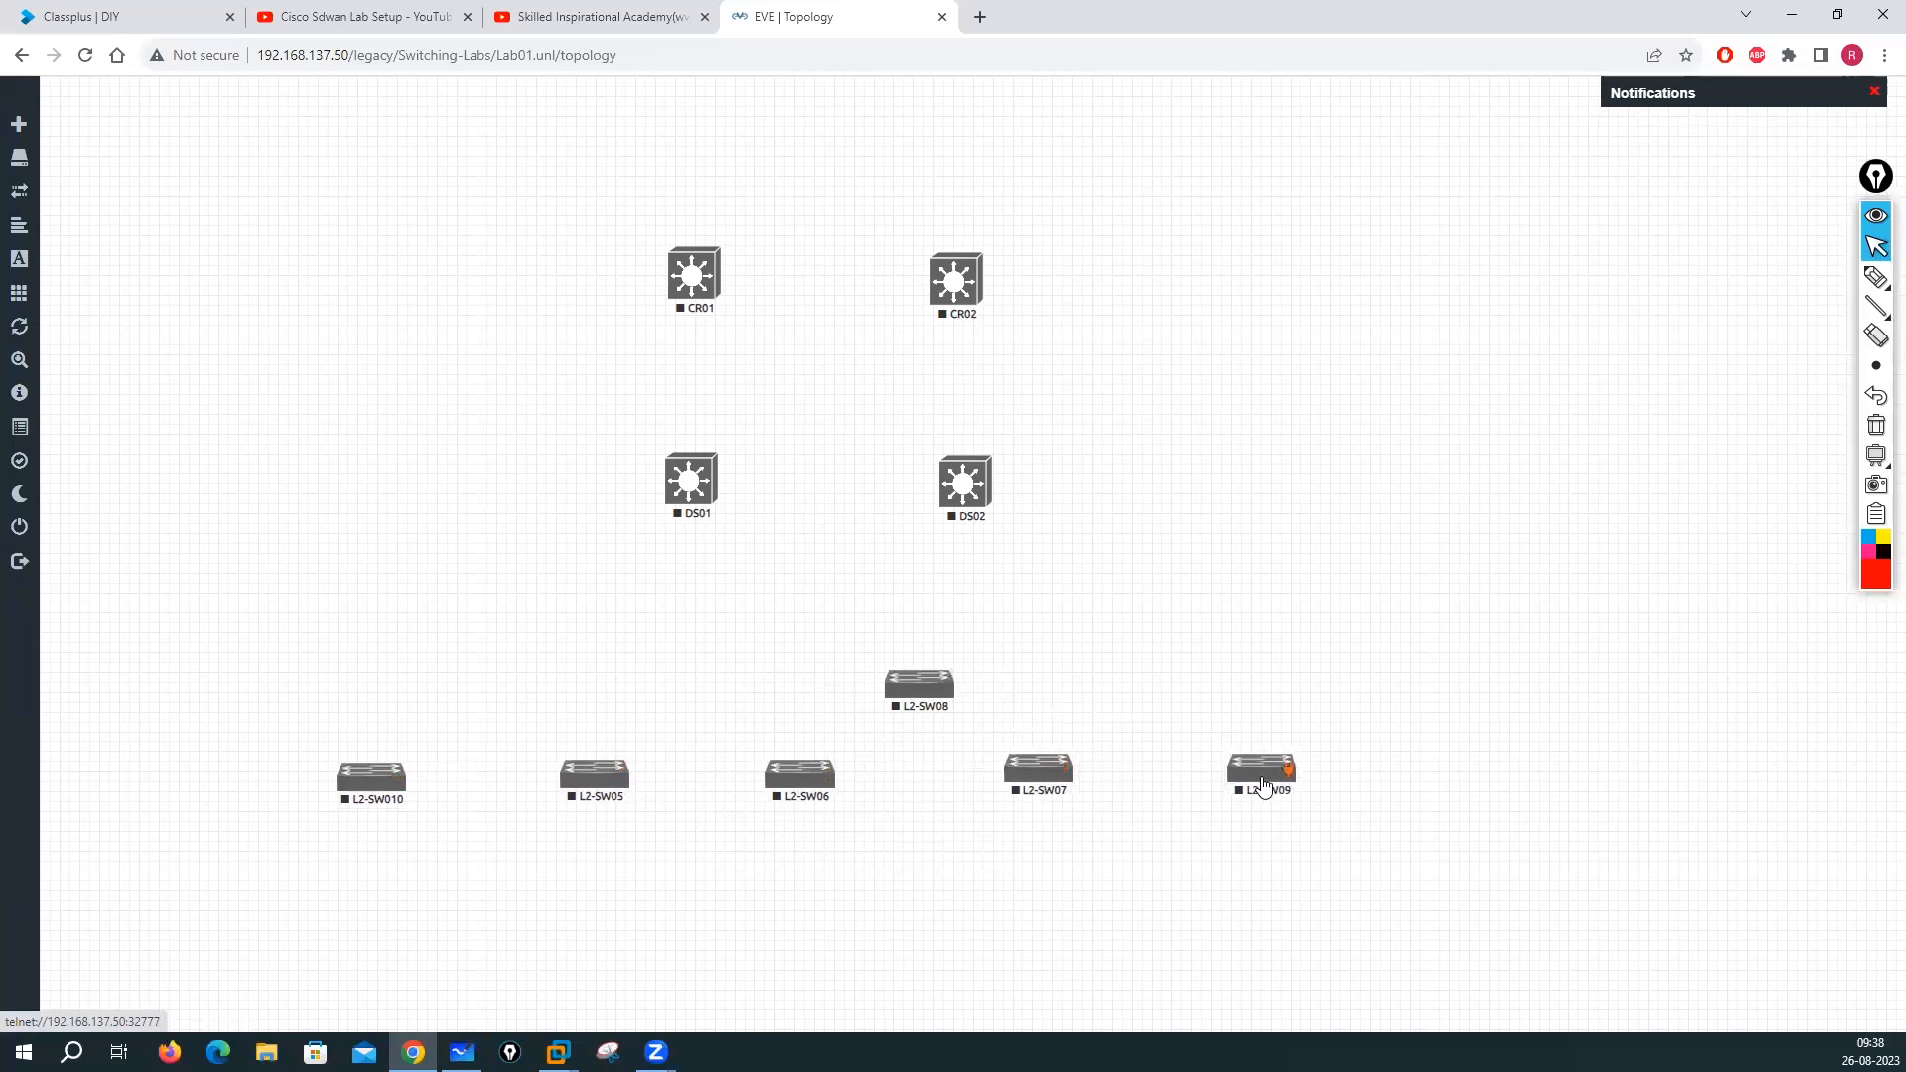
{"action": "left_click_drag", "start_coordinate": [897, 714], "coordinate": [1207, 783]}
{"action": "left_click_drag", "start_coordinate": [1355, 787], "coordinate": [1444, 781]}
{"action": "left_click_drag", "start_coordinate": [1259, 766], "coordinate": [1247, 767]}
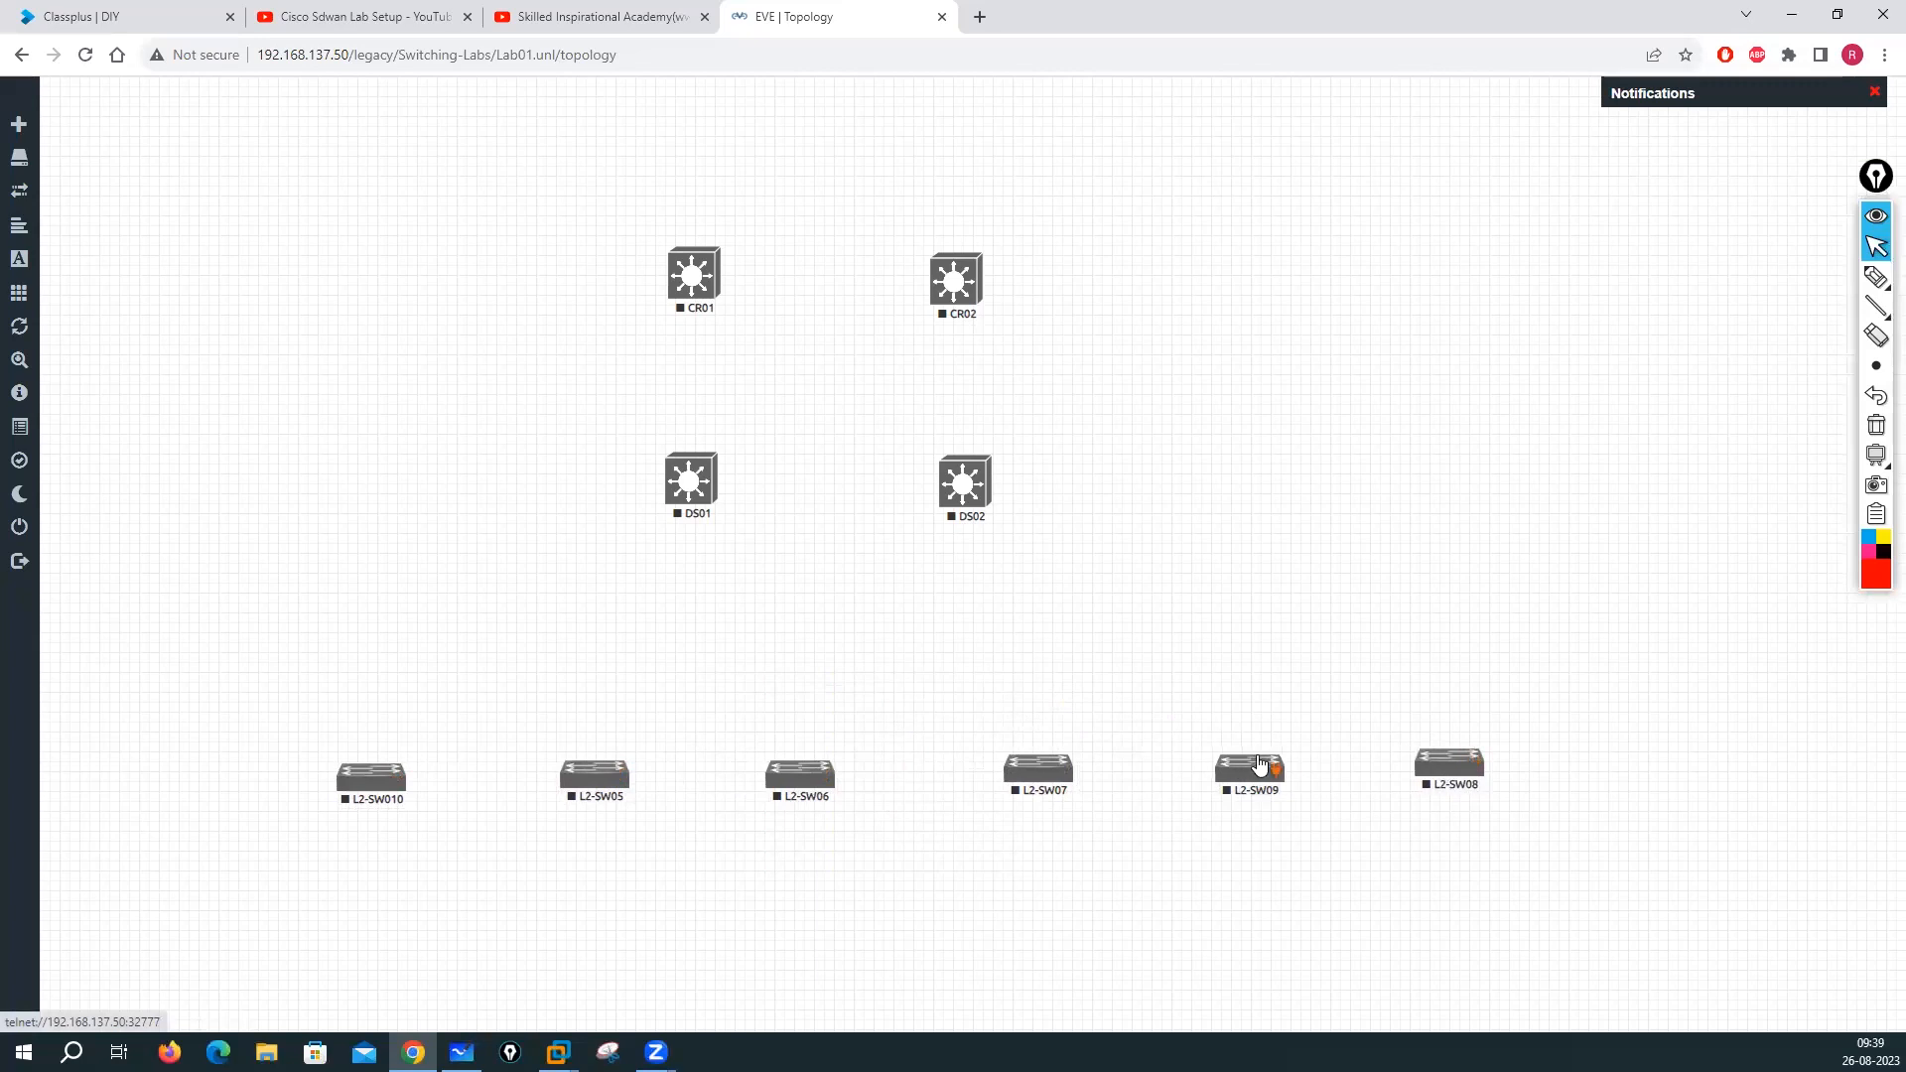
Rename the L2-SW010 switch as L2-SW01 and save the node
{"action": "right_click", "coordinate": [361, 798]}
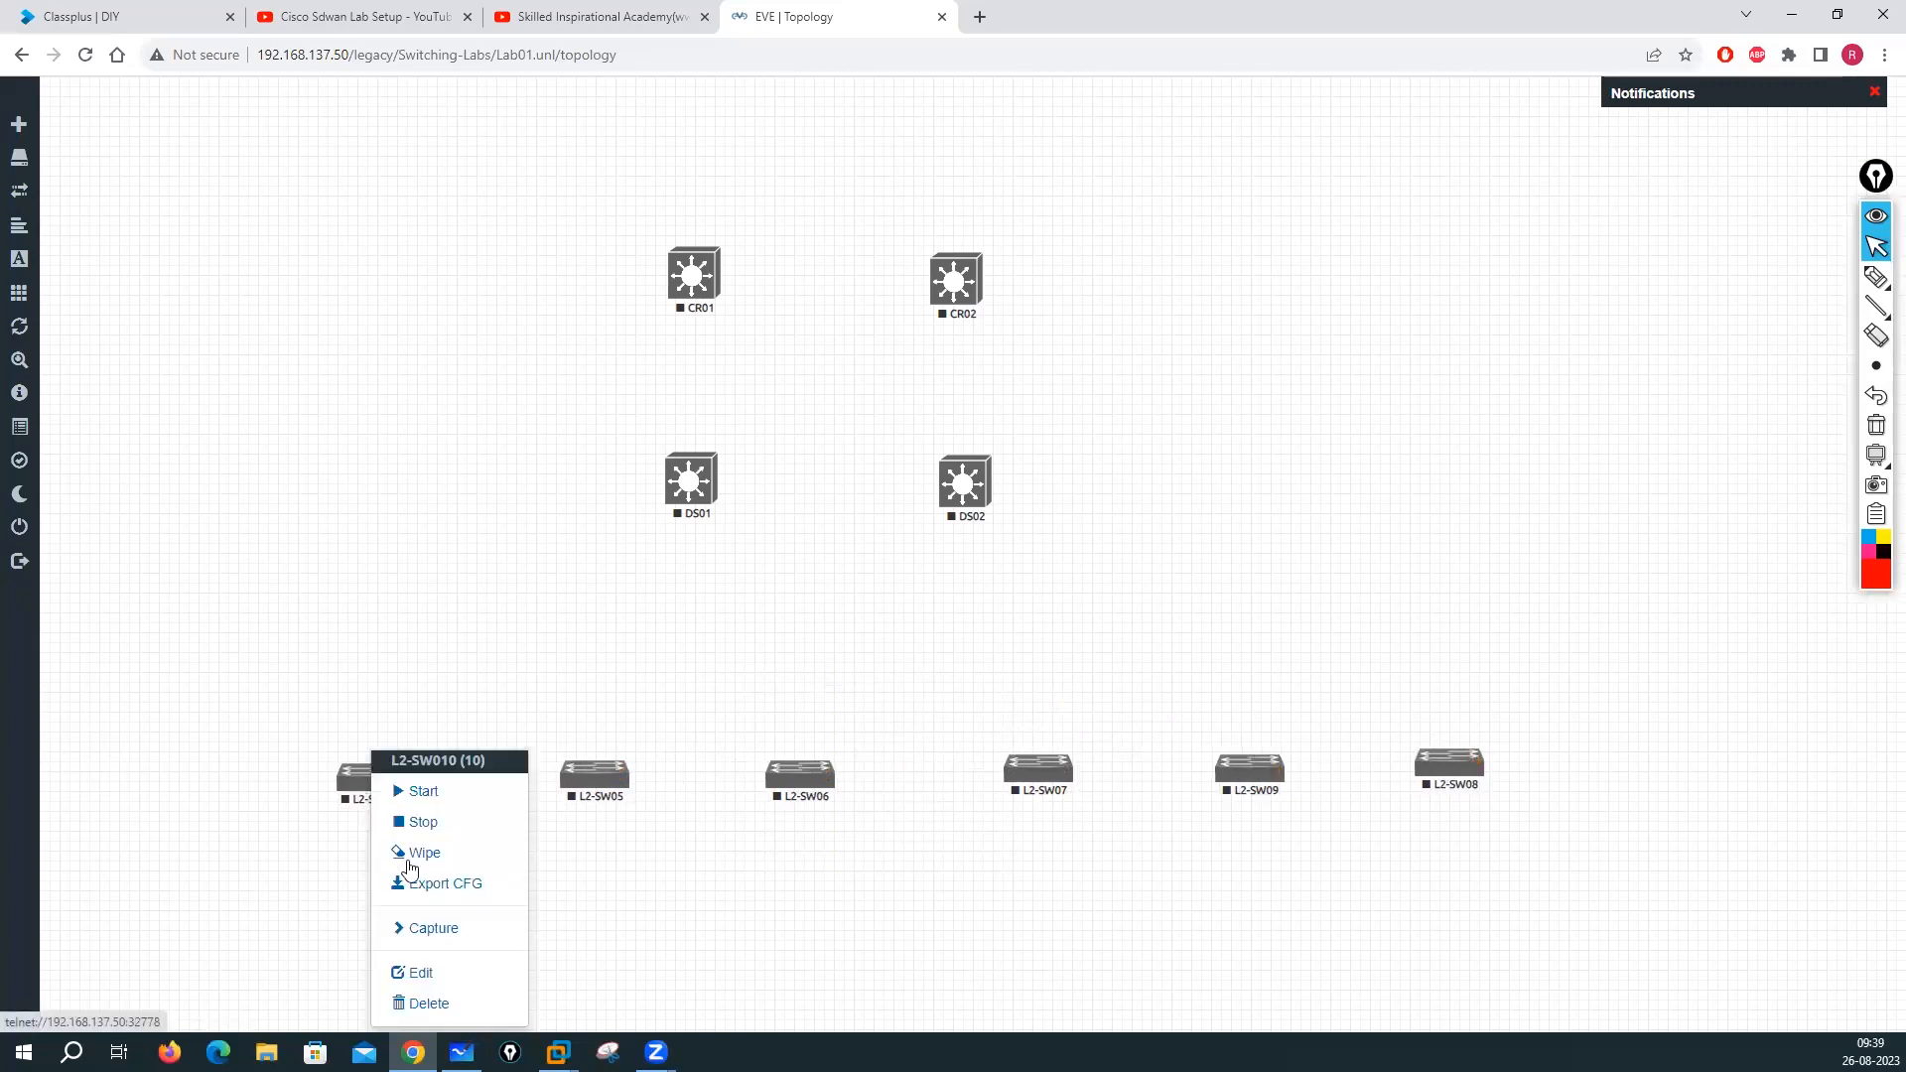
{"action": "left_click", "coordinate": [433, 971]}
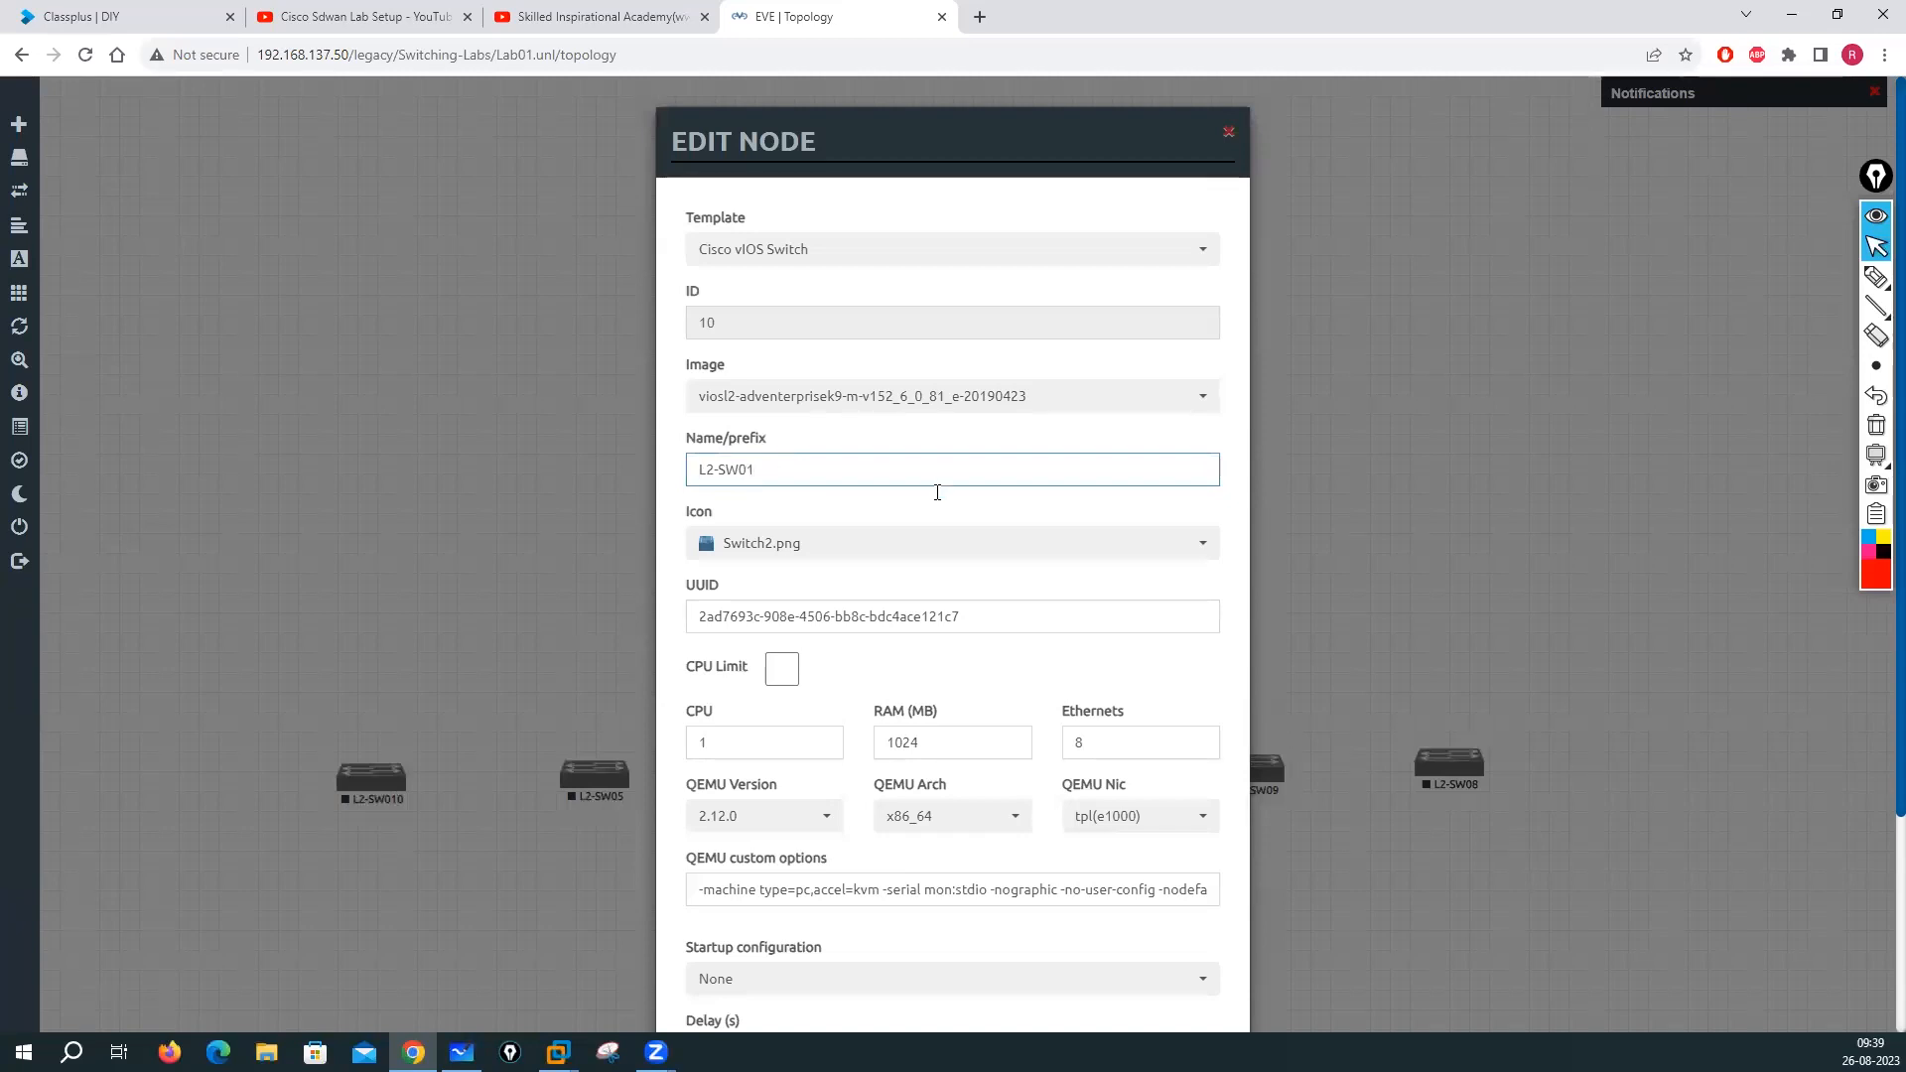
{"action": "scroll", "coordinate": [830, 933], "scroll_direction": "down", "scroll_amount": 3}
{"action": "left_click", "coordinate": [844, 970]}
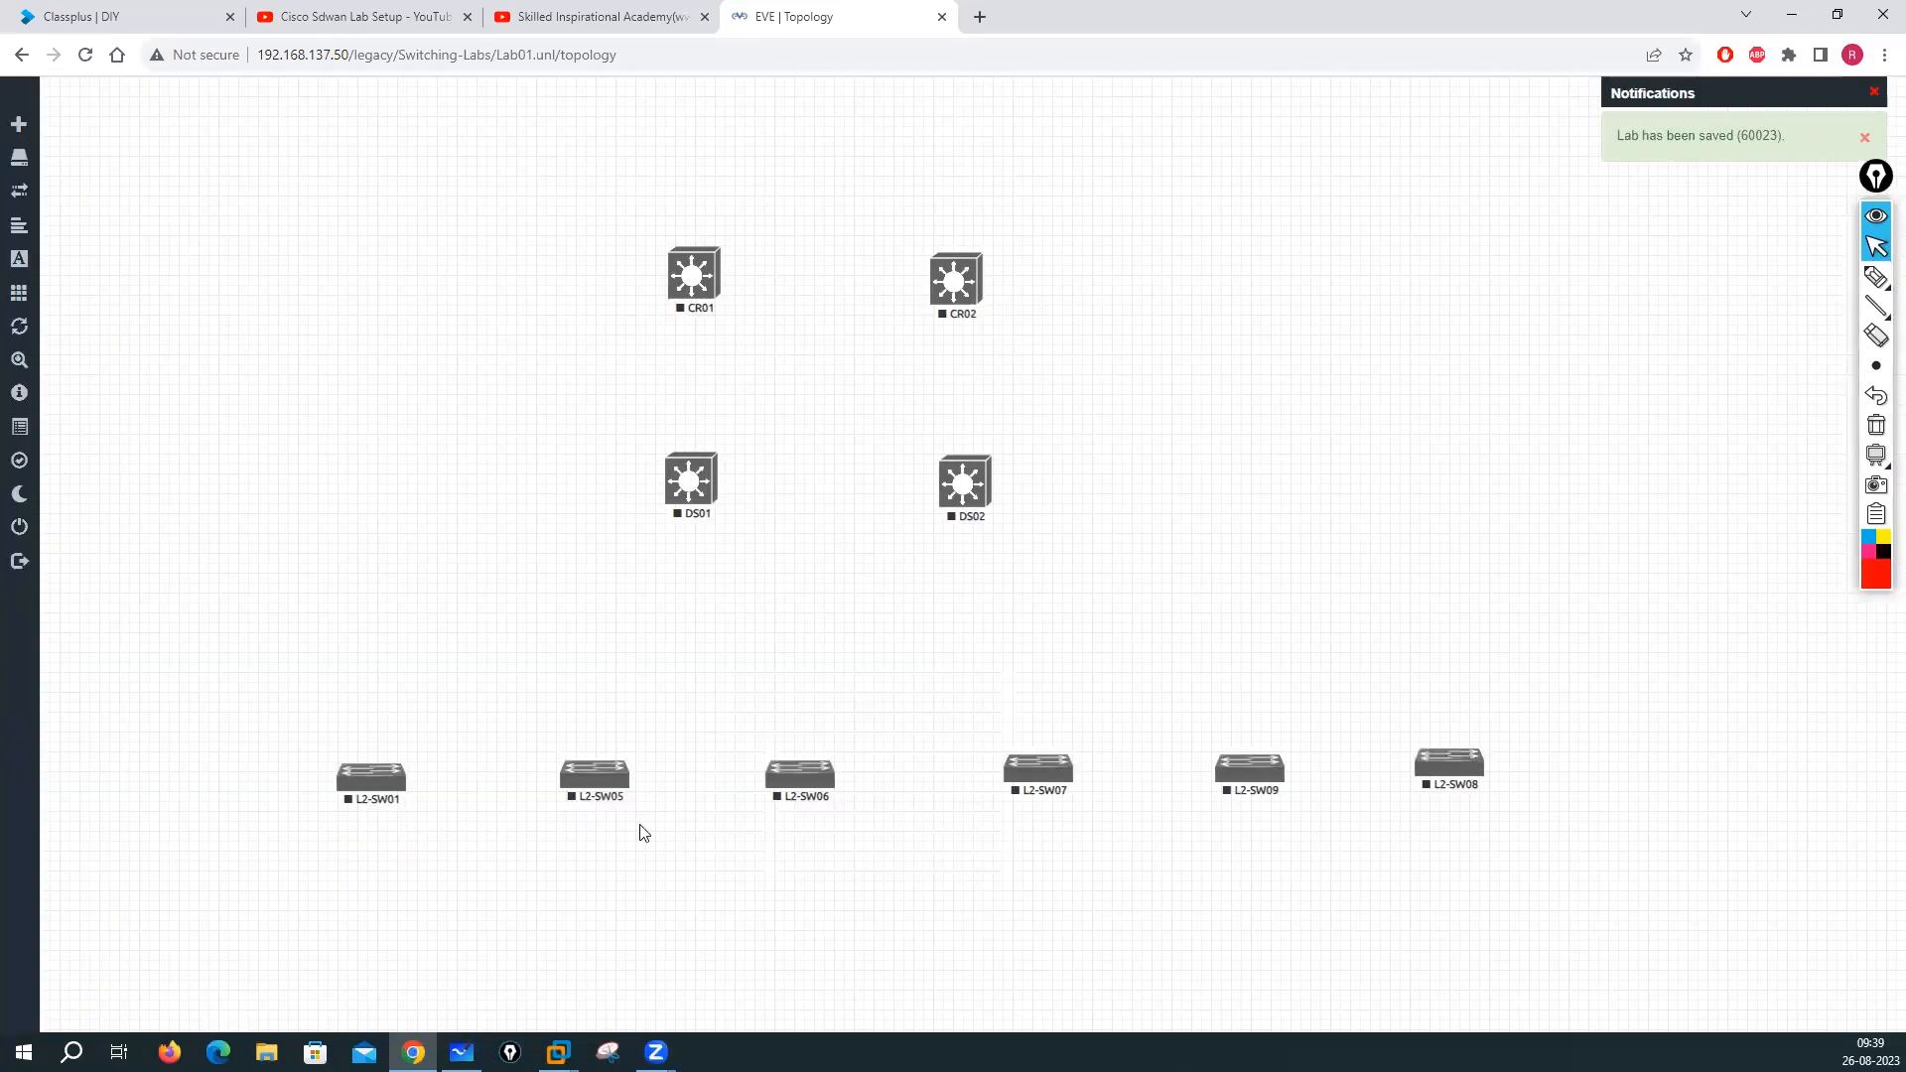
Rename the L2-SW05 switch as L2-SW02 and save the node
{"action": "right_click", "coordinate": [601, 783]}
{"action": "left_click", "coordinate": [661, 979]}
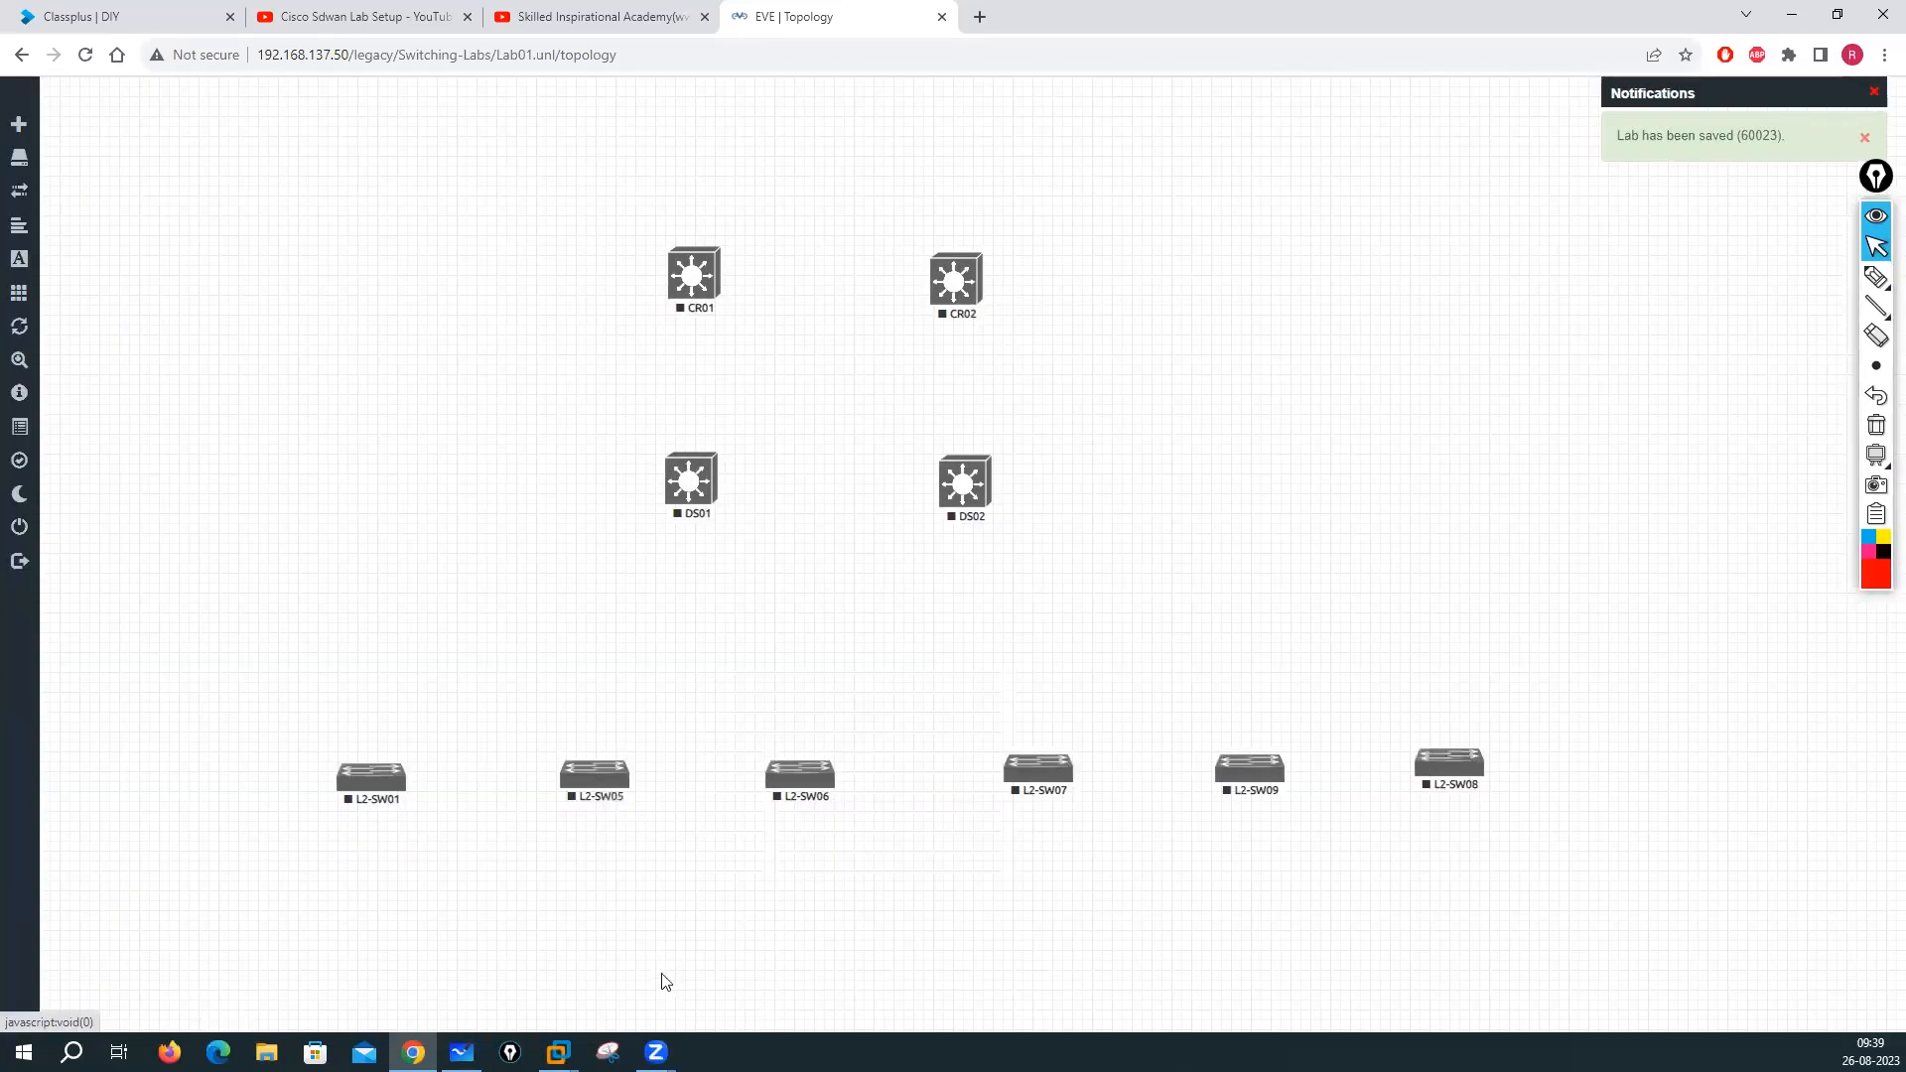
{"action": "type", "text": "2"}
{"action": "scroll", "coordinate": [839, 685], "scroll_direction": "down", "scroll_amount": 3}
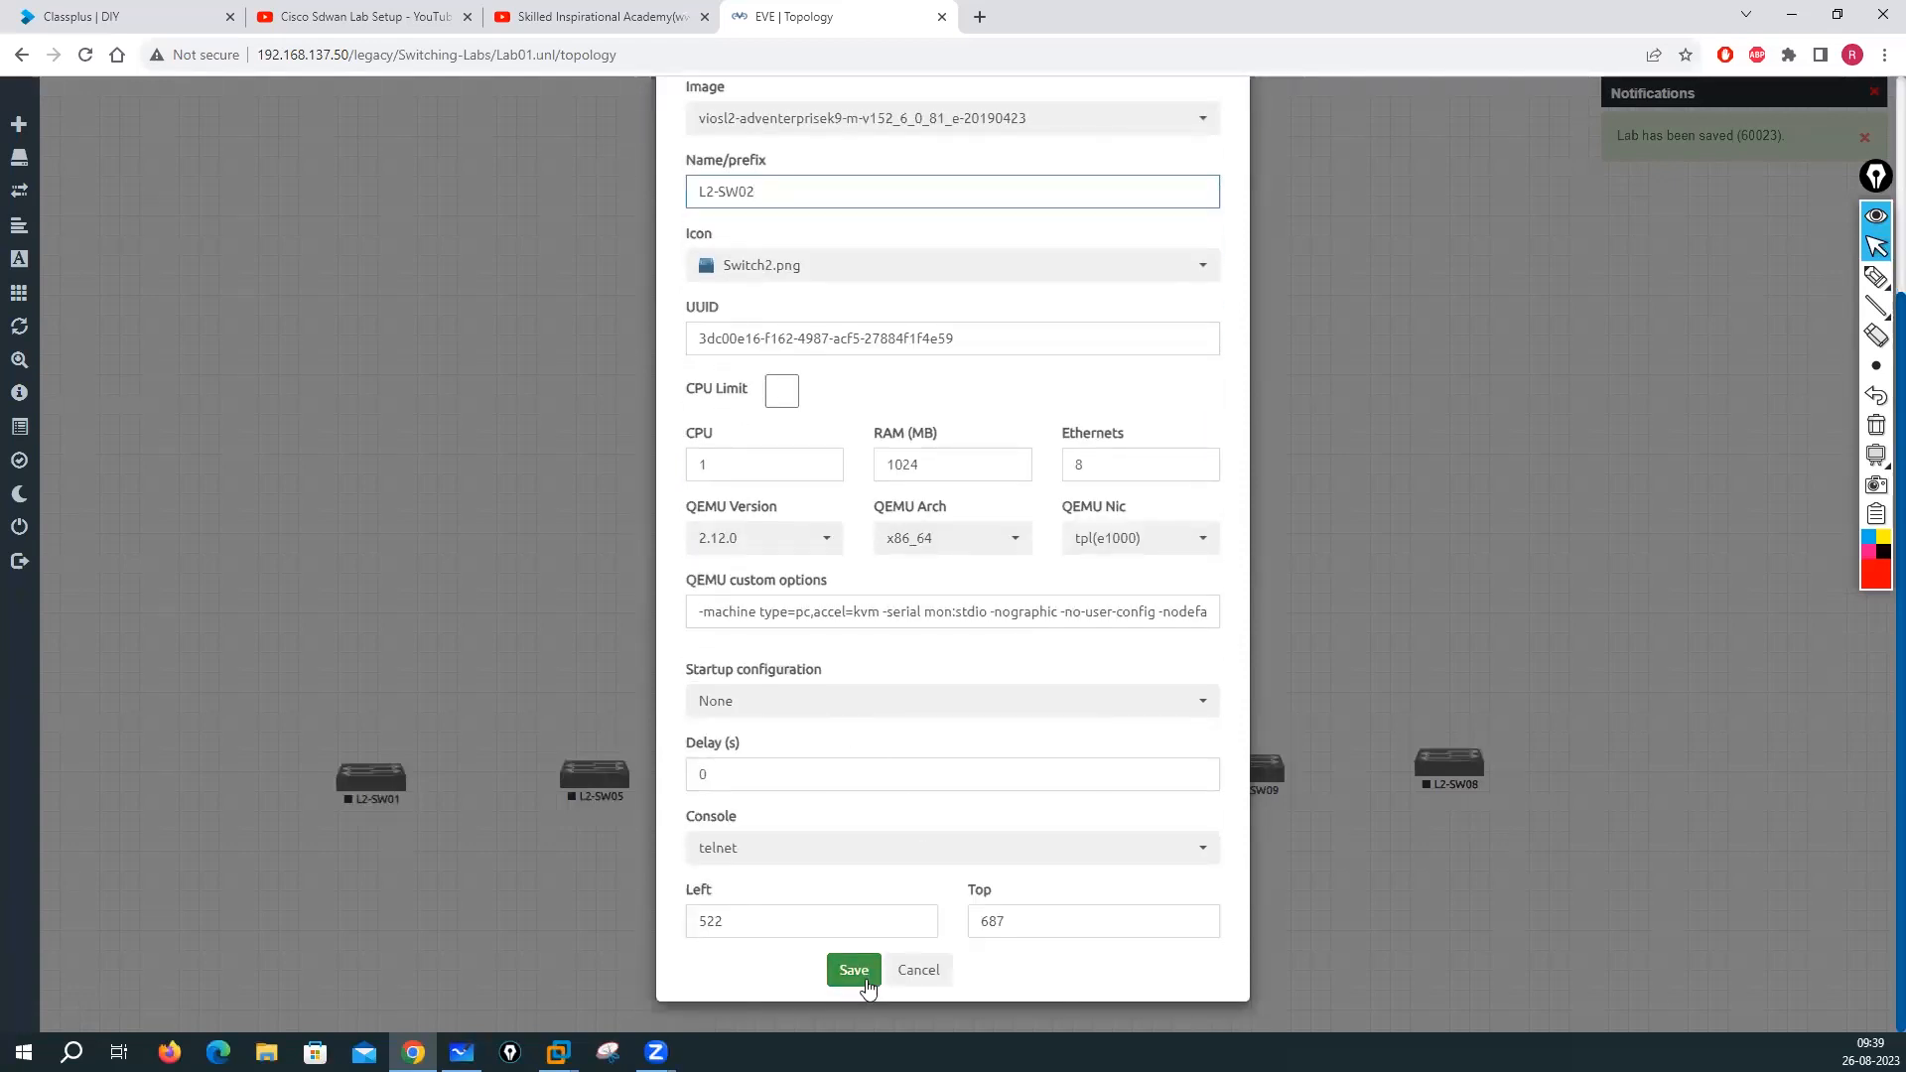
{"action": "left_click", "coordinate": [853, 970]}
Rename the L2-SW06 switch as L2-SW03 and save the node
{"action": "right_click", "coordinate": [800, 776]}
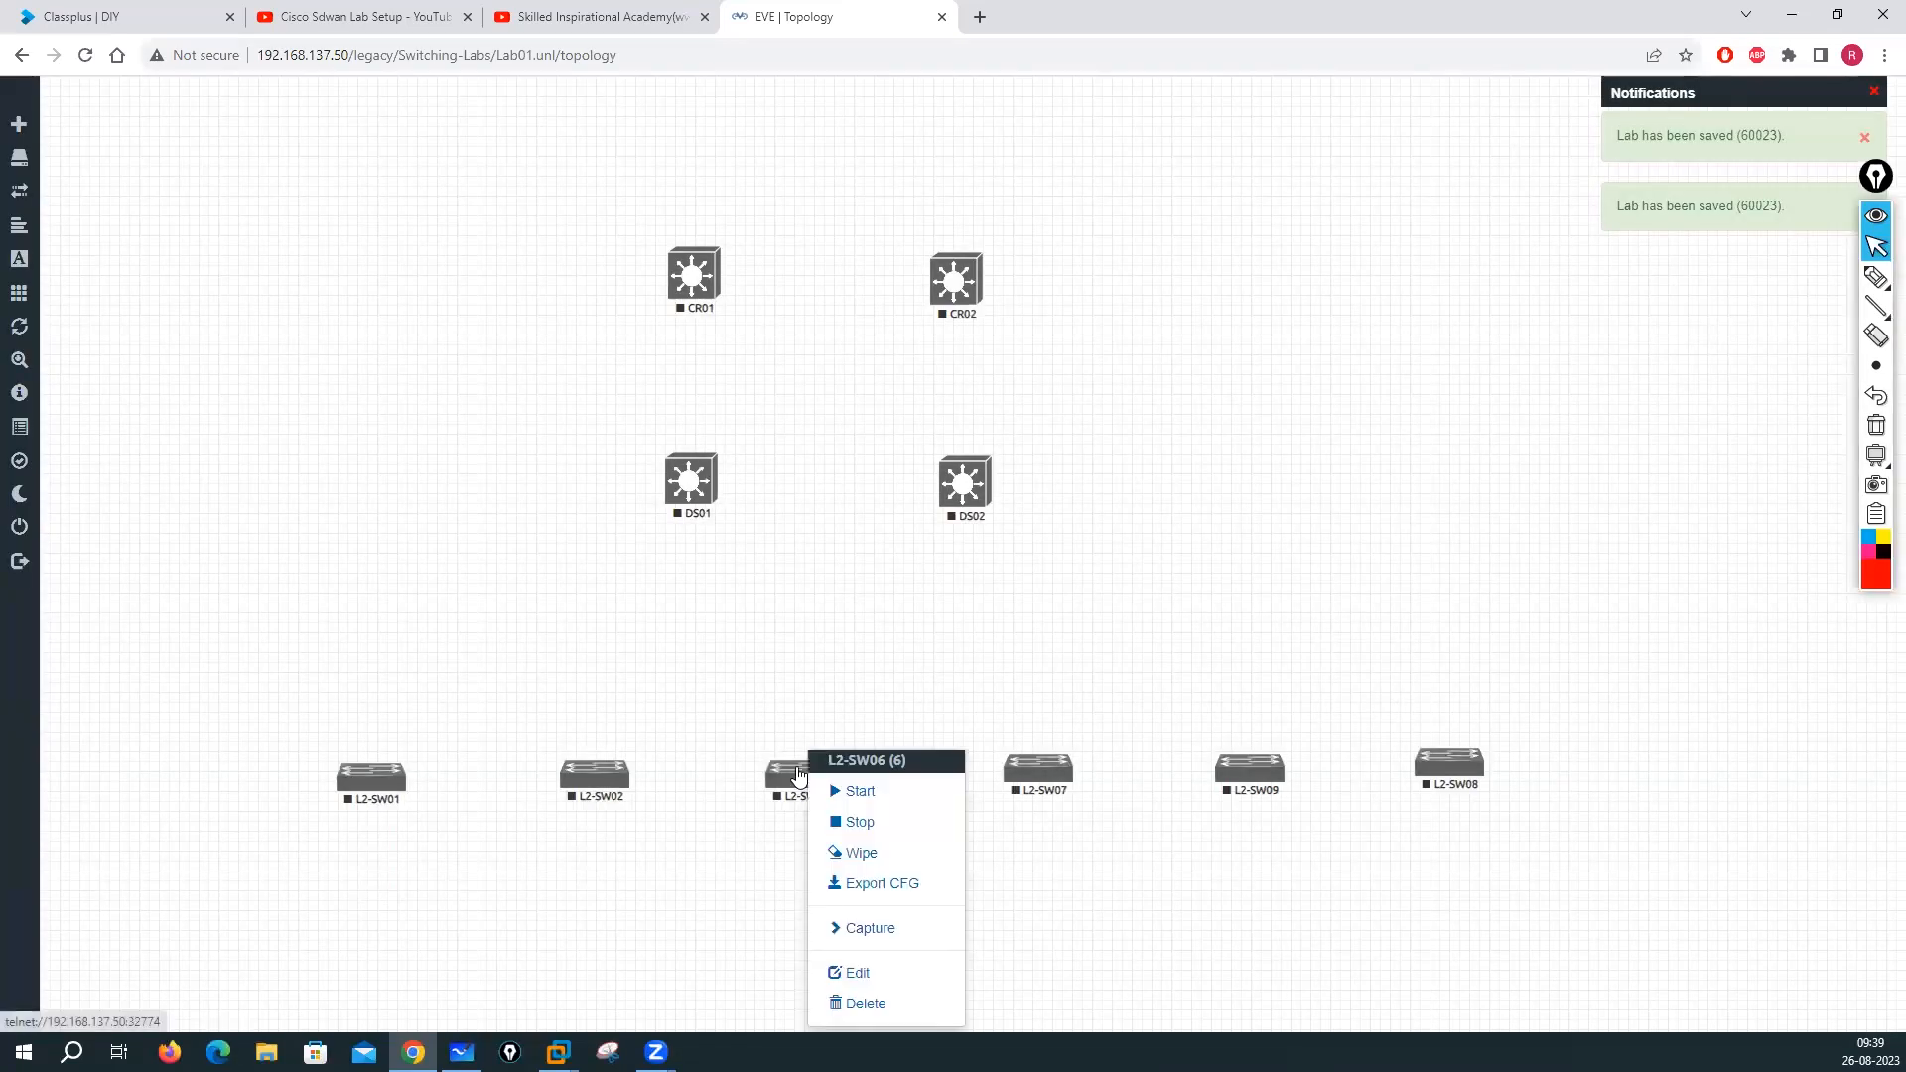
{"action": "left_click", "coordinate": [840, 973]}
{"action": "left_click_drag", "start_coordinate": [747, 472], "coordinate": [776, 471]}
{"action": "type", "text": "3"}
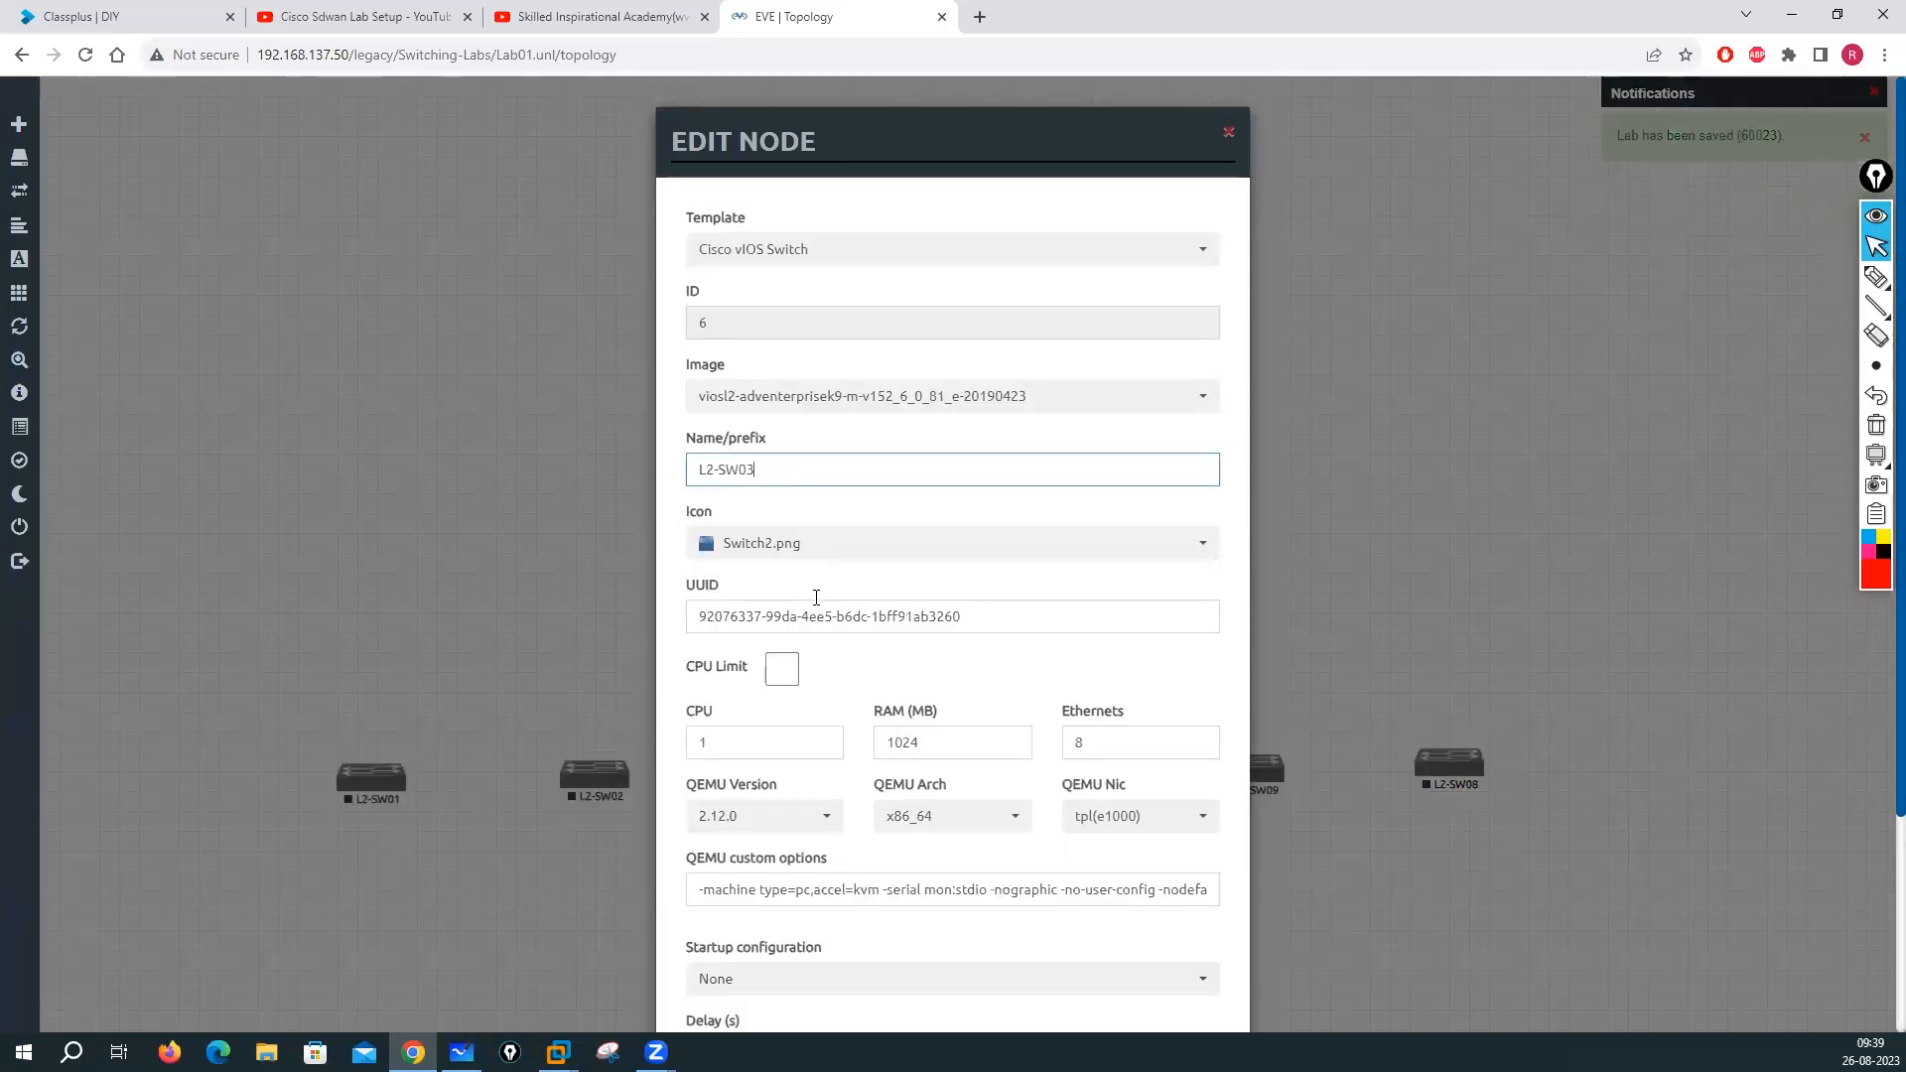
{"action": "scroll", "coordinate": [872, 928], "scroll_direction": "down", "scroll_amount": 3}
{"action": "left_click", "coordinate": [861, 983]}
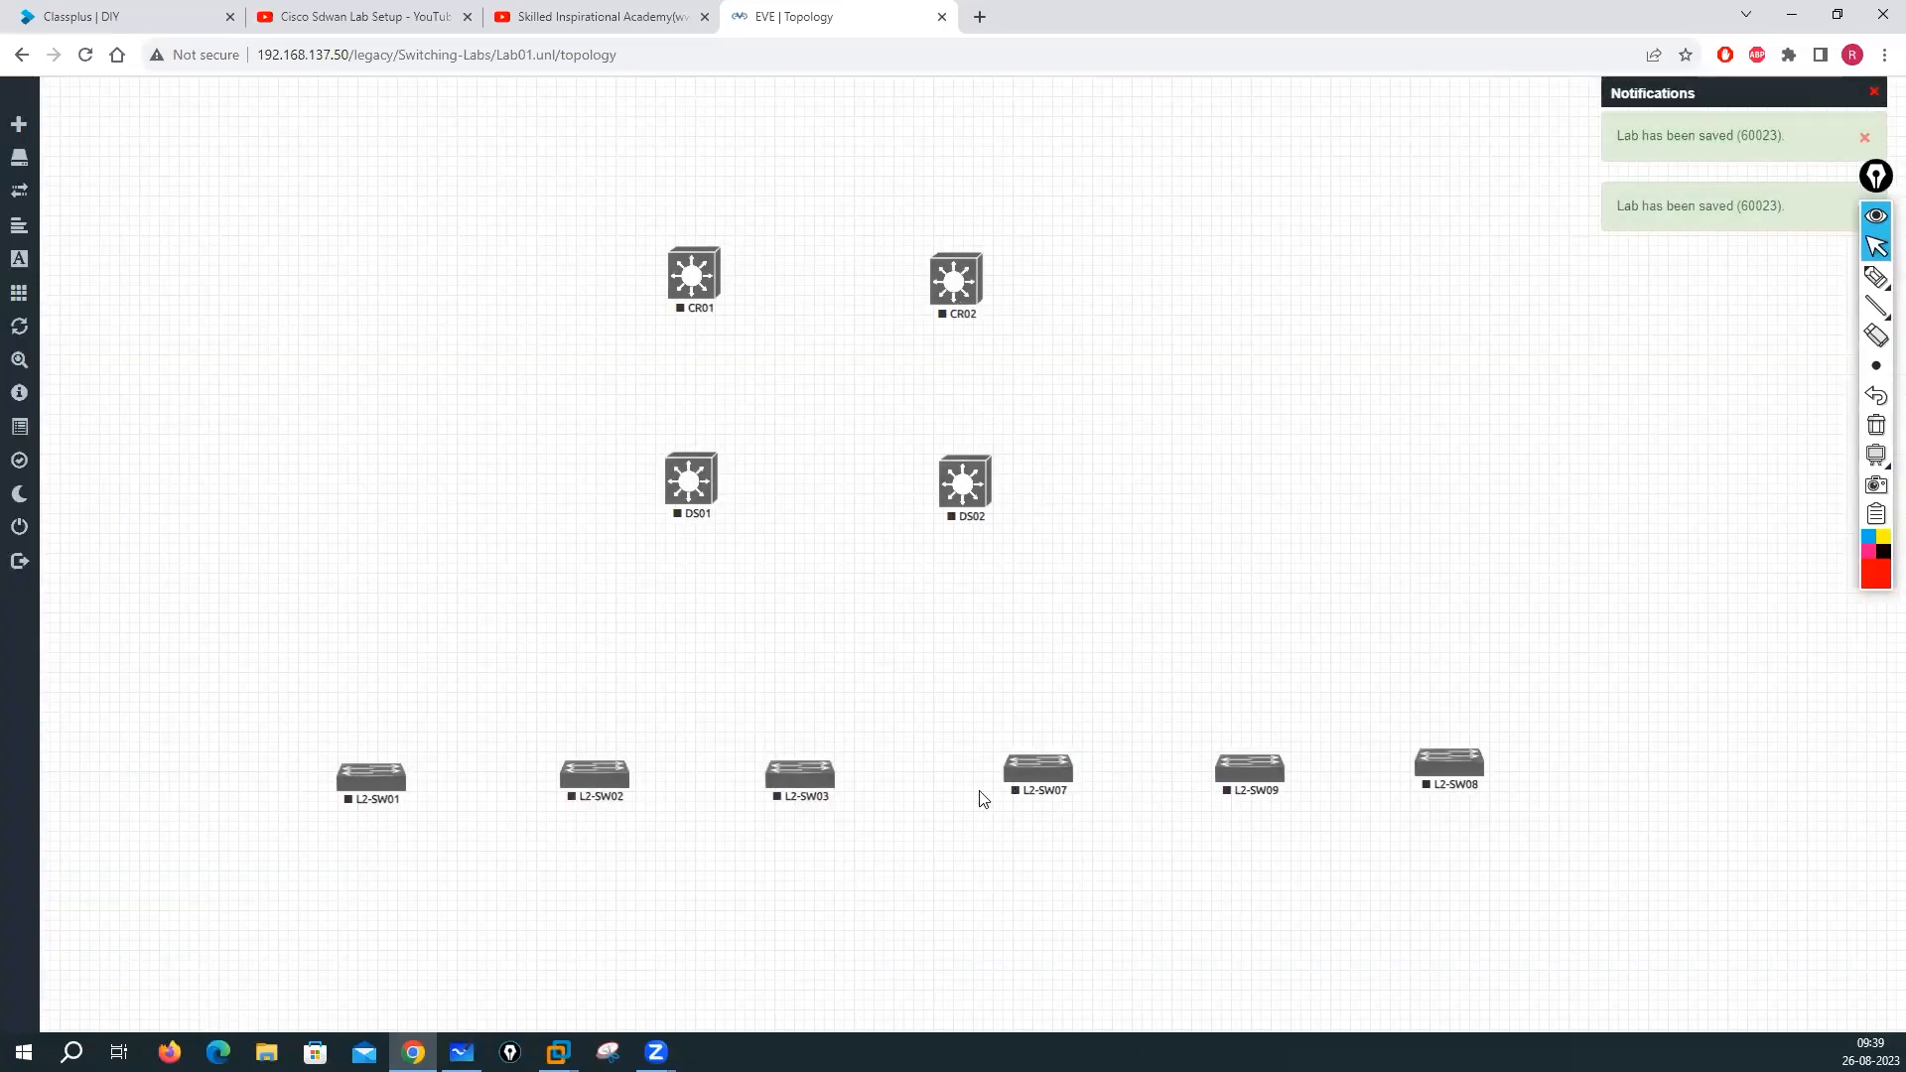
Rename the L2-SW07 switch as L2-SW04 and save the node
{"action": "right_click", "coordinate": [1028, 778]}
{"action": "left_click", "coordinate": [1074, 973]}
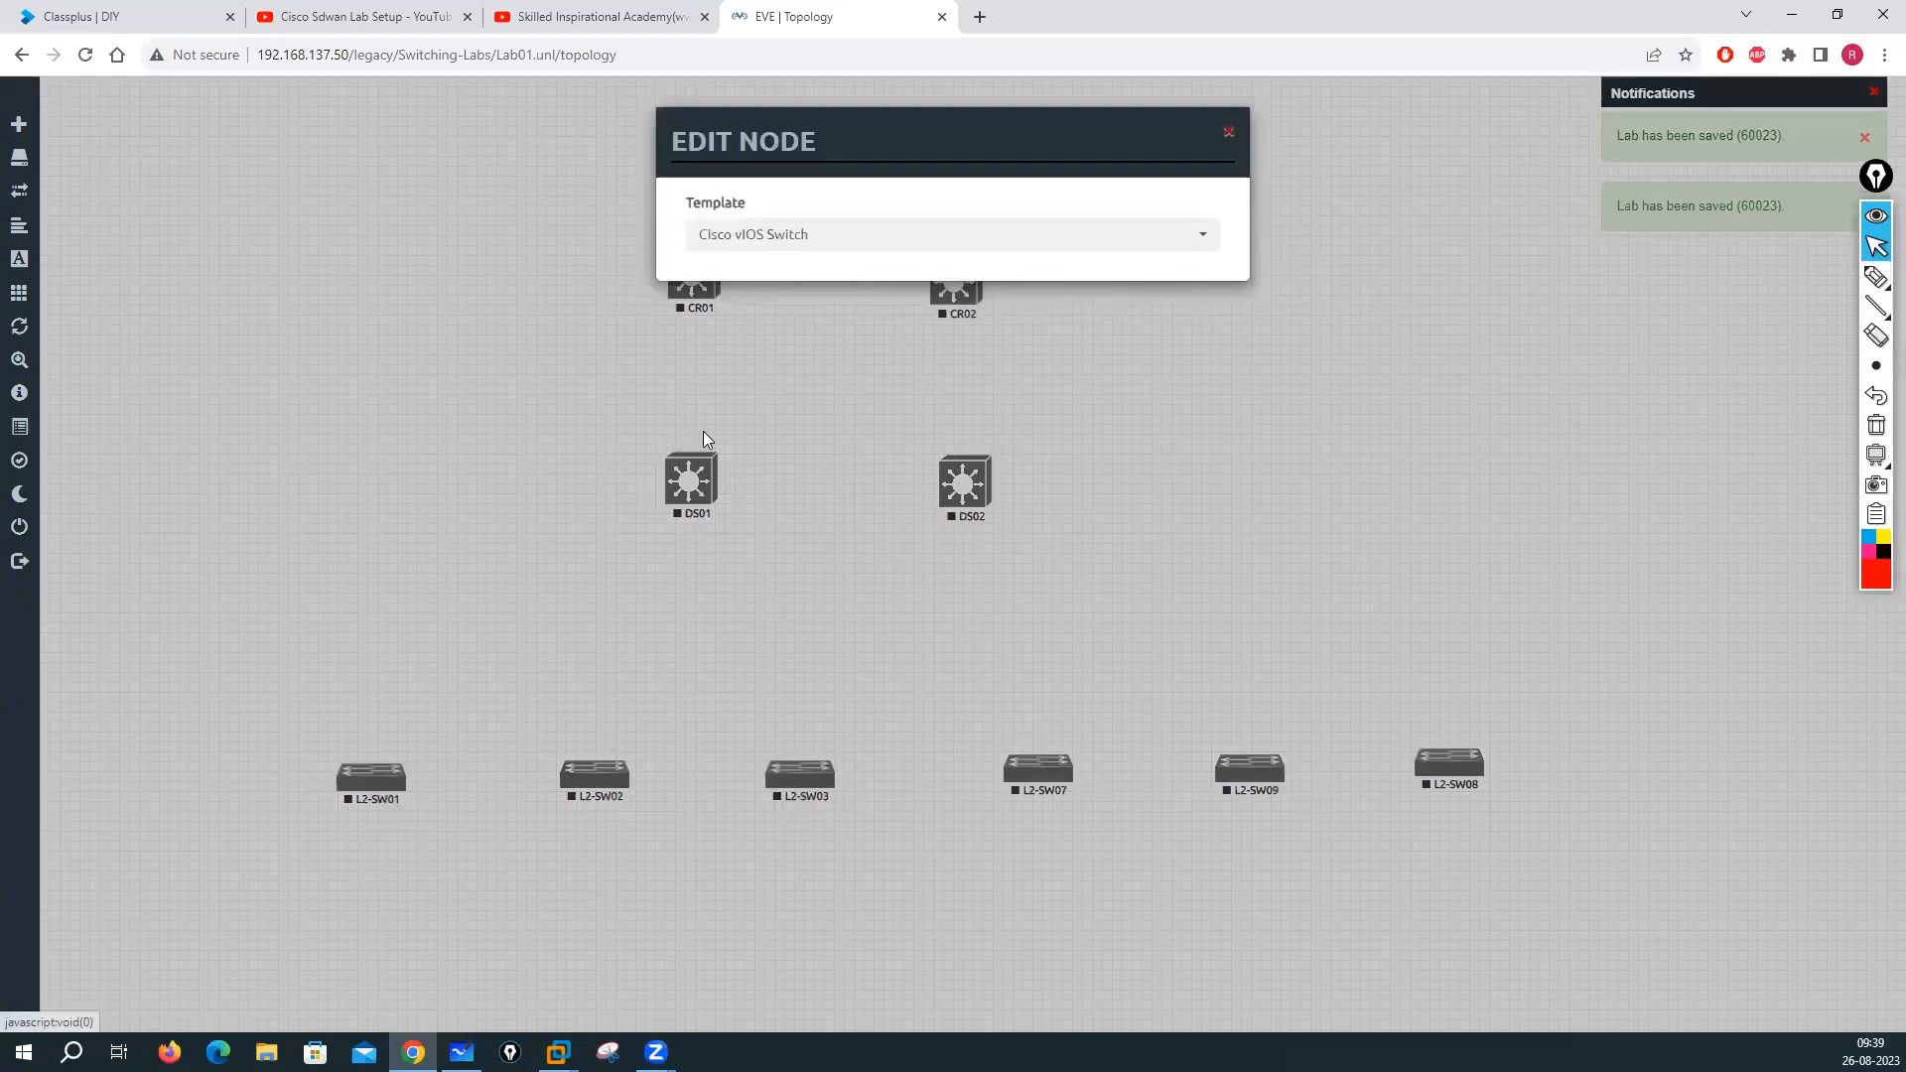
{"action": "type", "text": "4"}
{"action": "scroll", "coordinate": [843, 791], "scroll_direction": "down", "scroll_amount": 3}
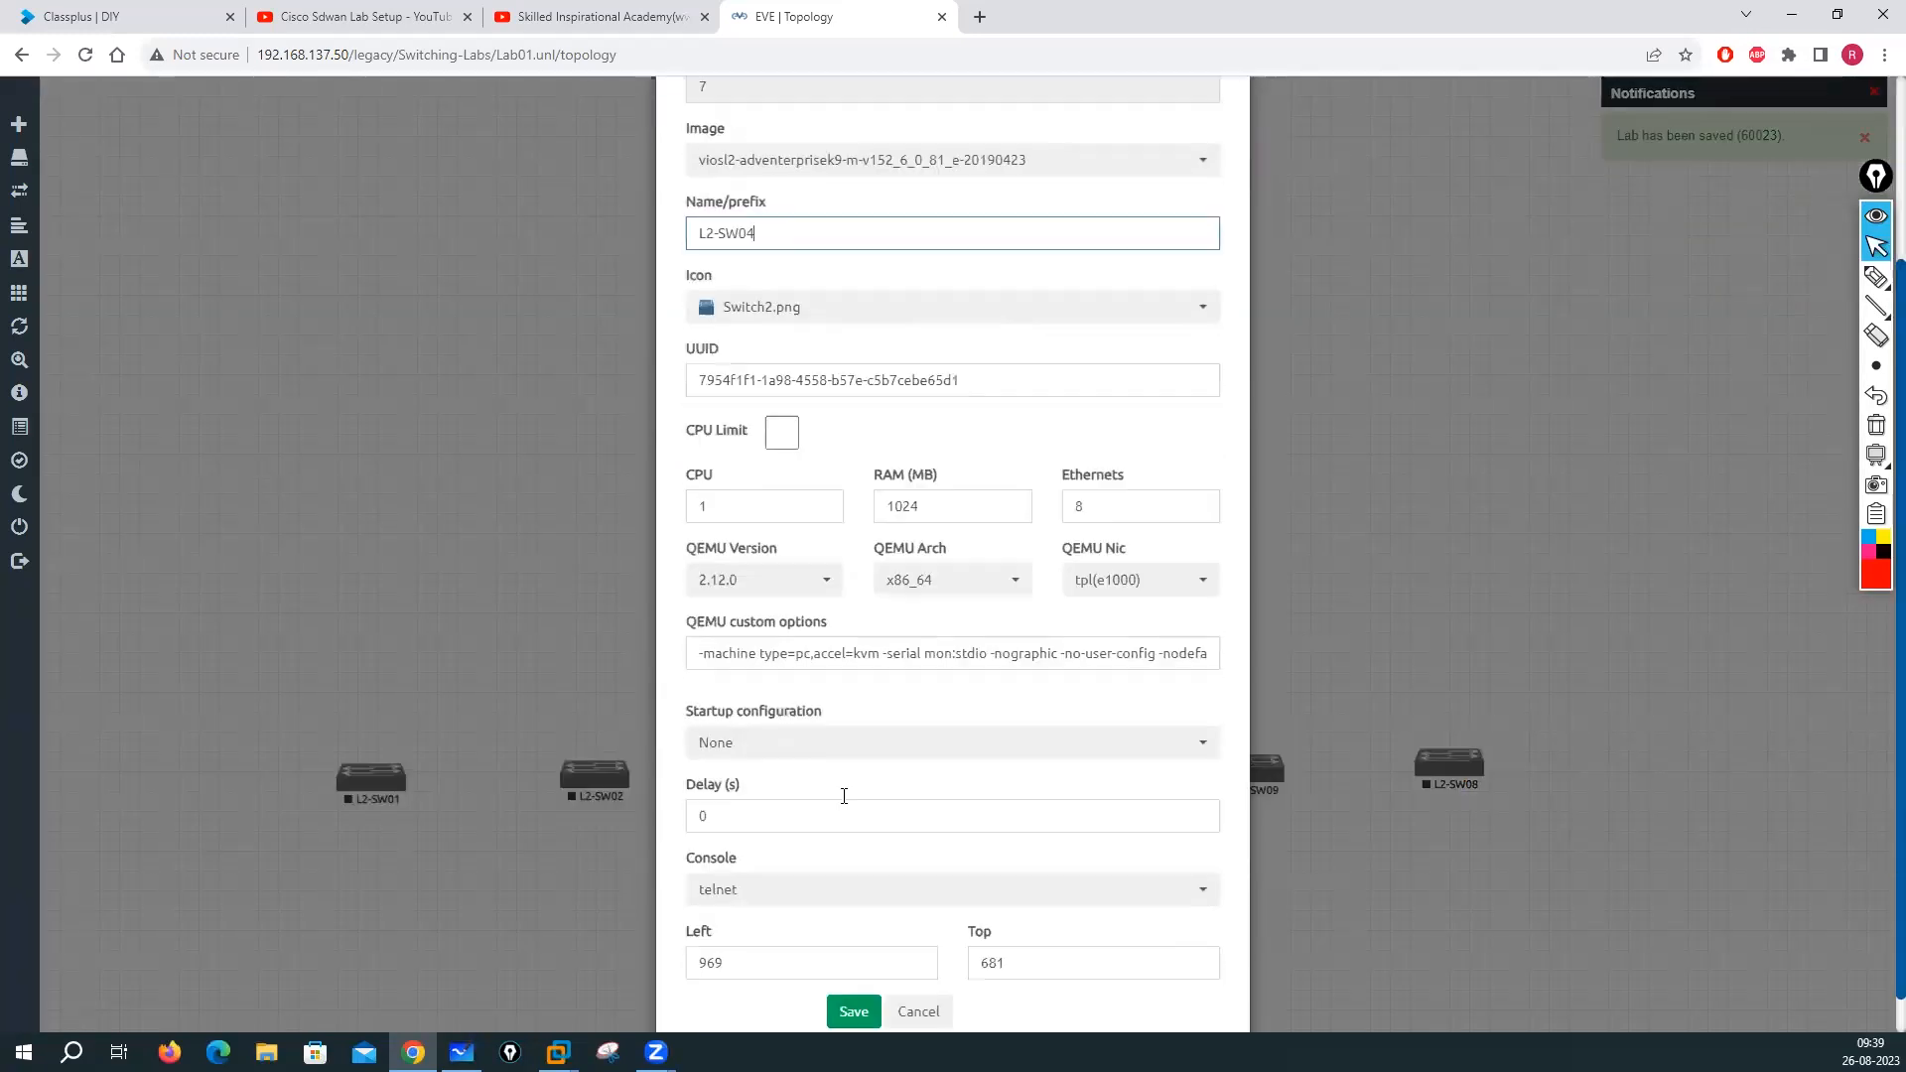
{"action": "left_click", "coordinate": [852, 968]}
Rename the L2-SW09 switch as L2-SW05 and save the node
{"action": "right_click", "coordinate": [1253, 779]}
{"action": "left_click", "coordinate": [1301, 975]}
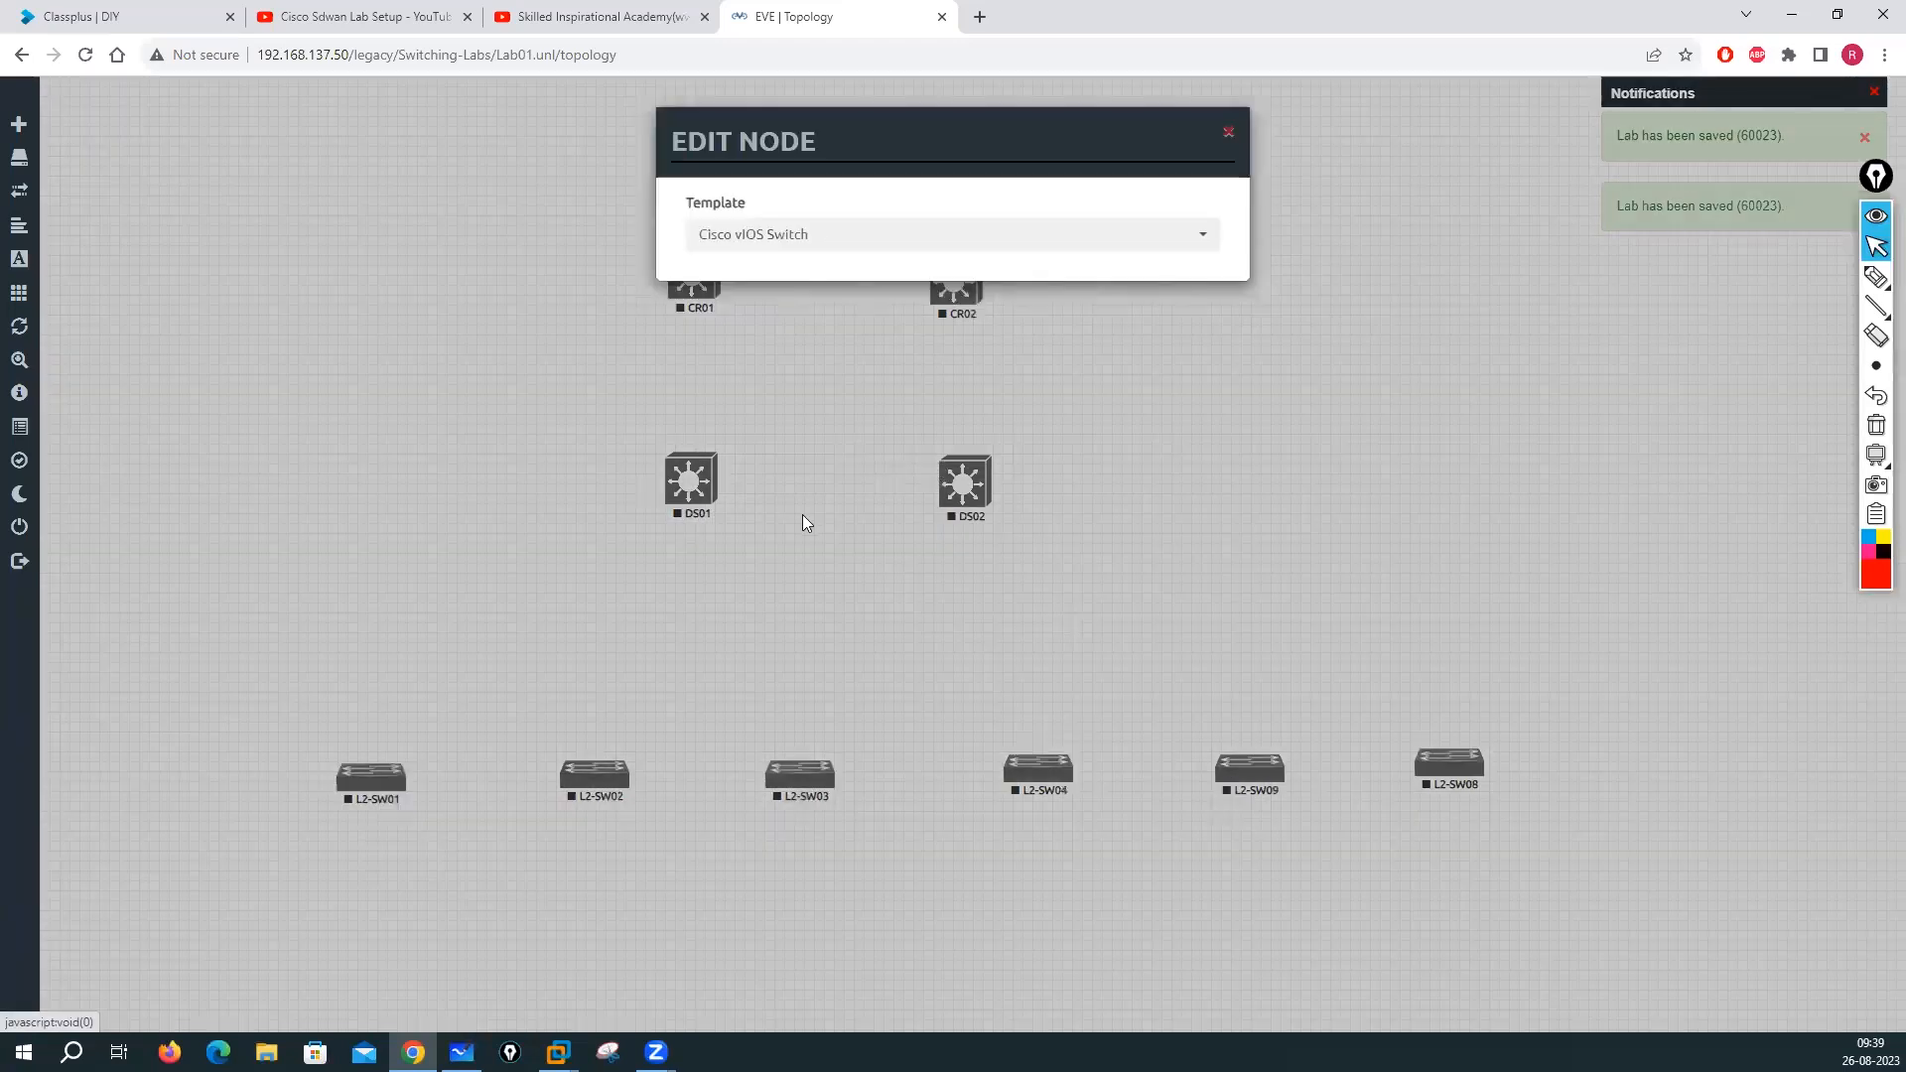
{"action": "left_click", "coordinate": [748, 474]}
{"action": "type", "text": "5"}
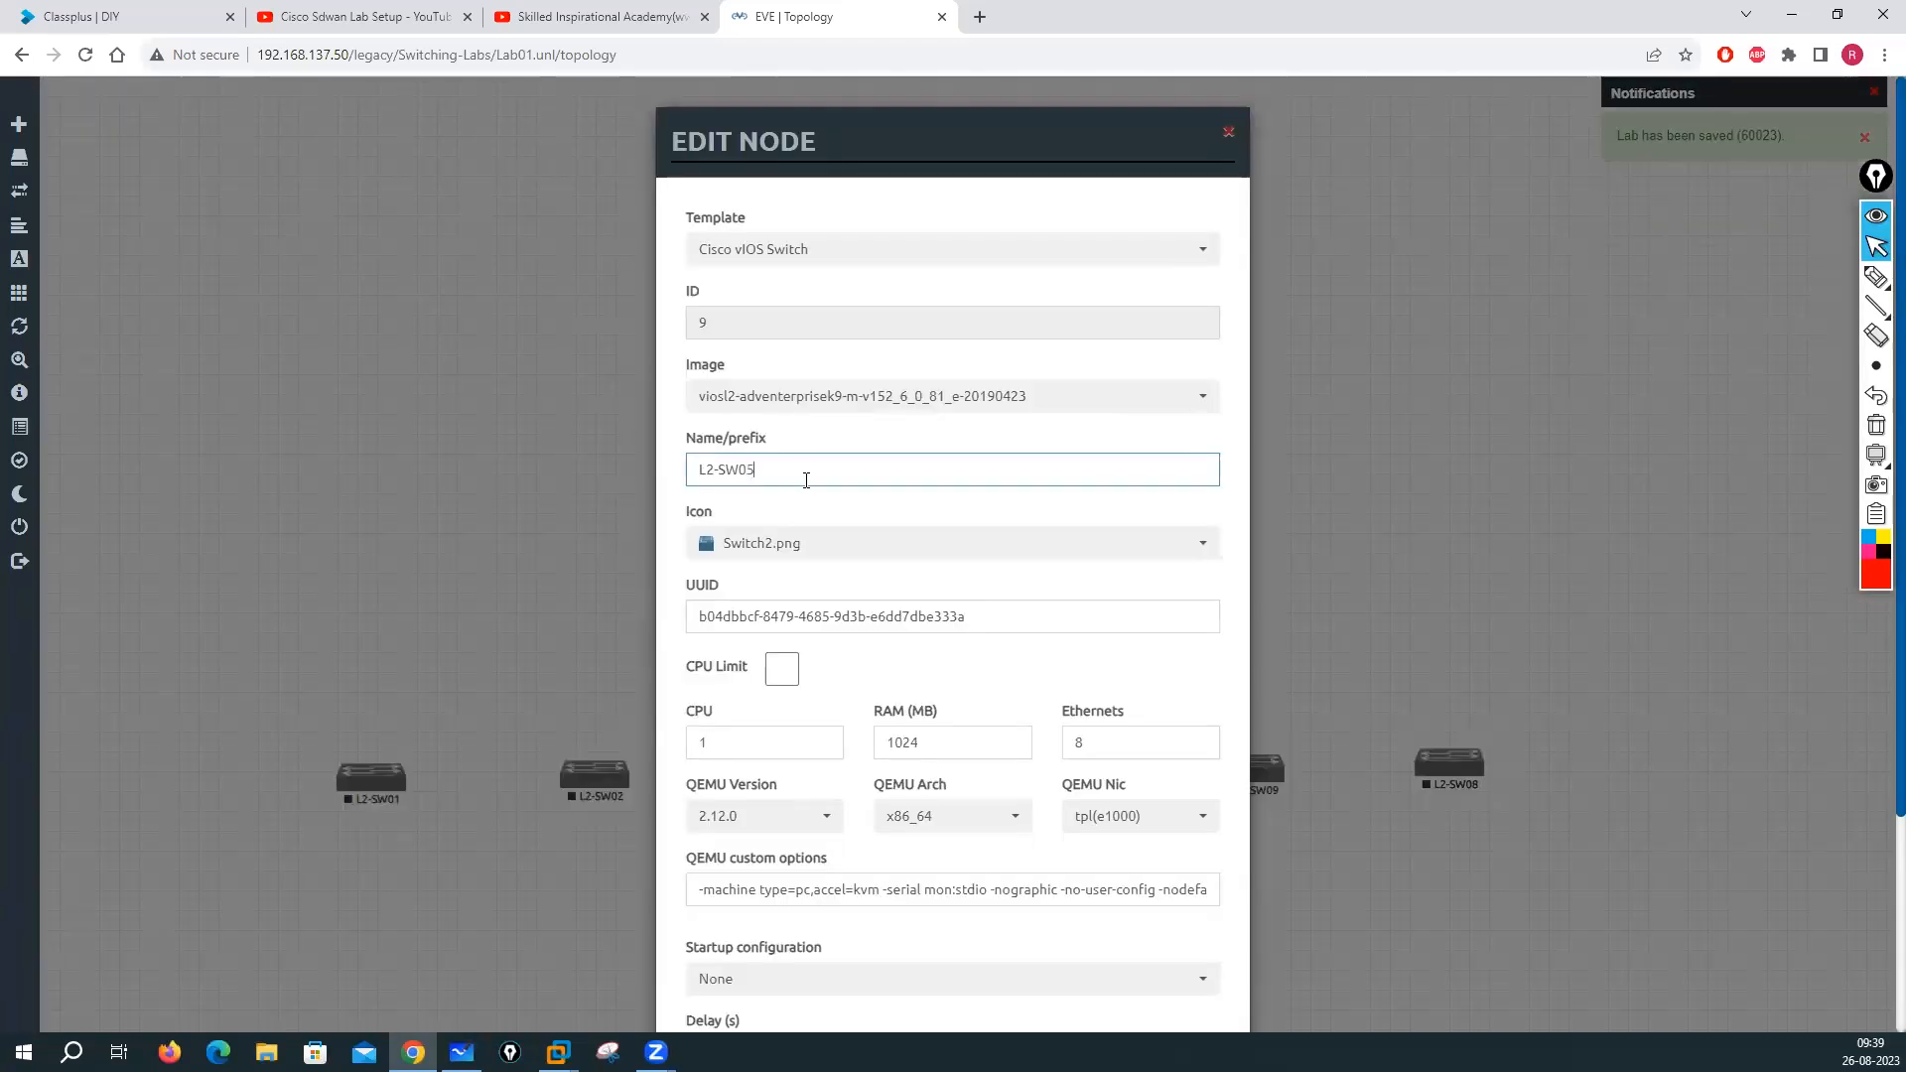
{"action": "scroll", "coordinate": [826, 574], "scroll_direction": "down", "scroll_amount": 3}
{"action": "left_click", "coordinate": [853, 970]}
Rename the L2-SW08 switch as L2-SW06 and save the node
{"action": "right_click", "coordinate": [1445, 769]}
{"action": "left_click", "coordinate": [1489, 973]}
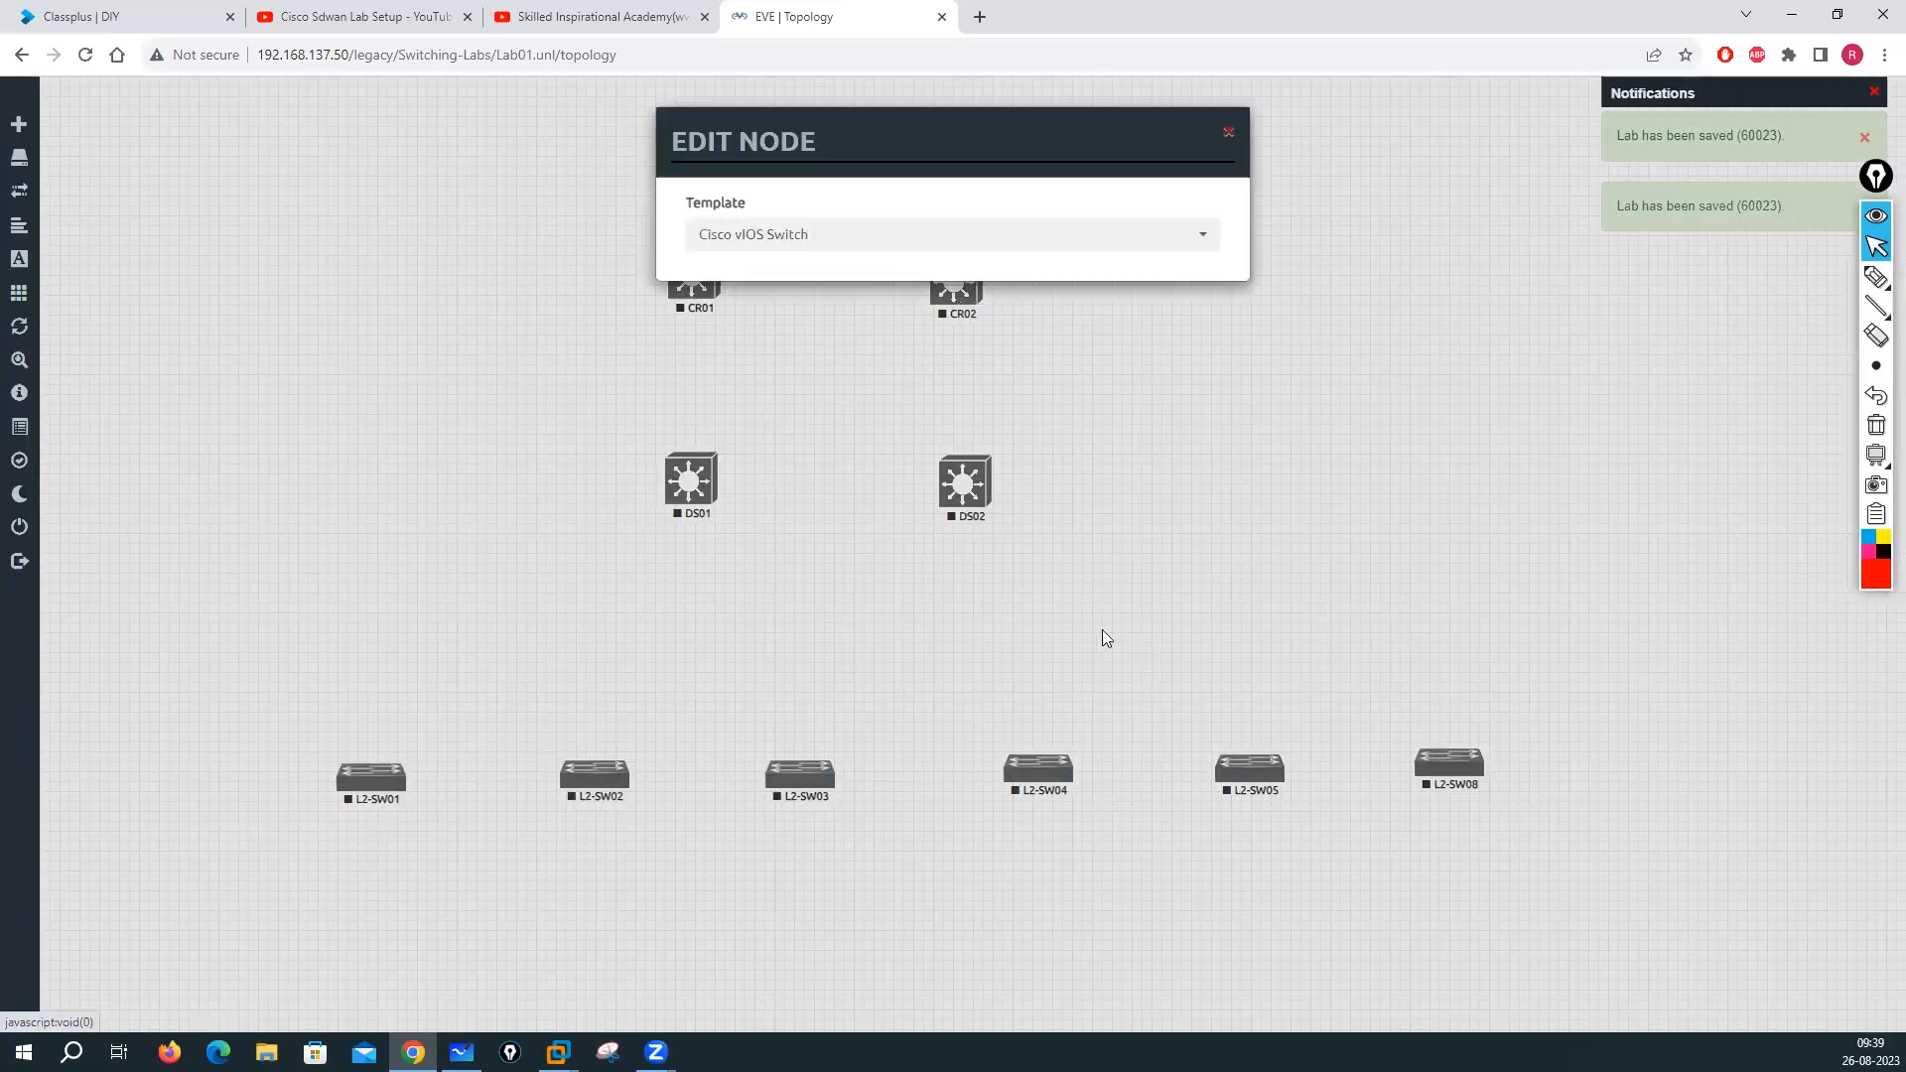
{"action": "left_click_drag", "start_coordinate": [770, 489], "coordinate": [876, 496]}
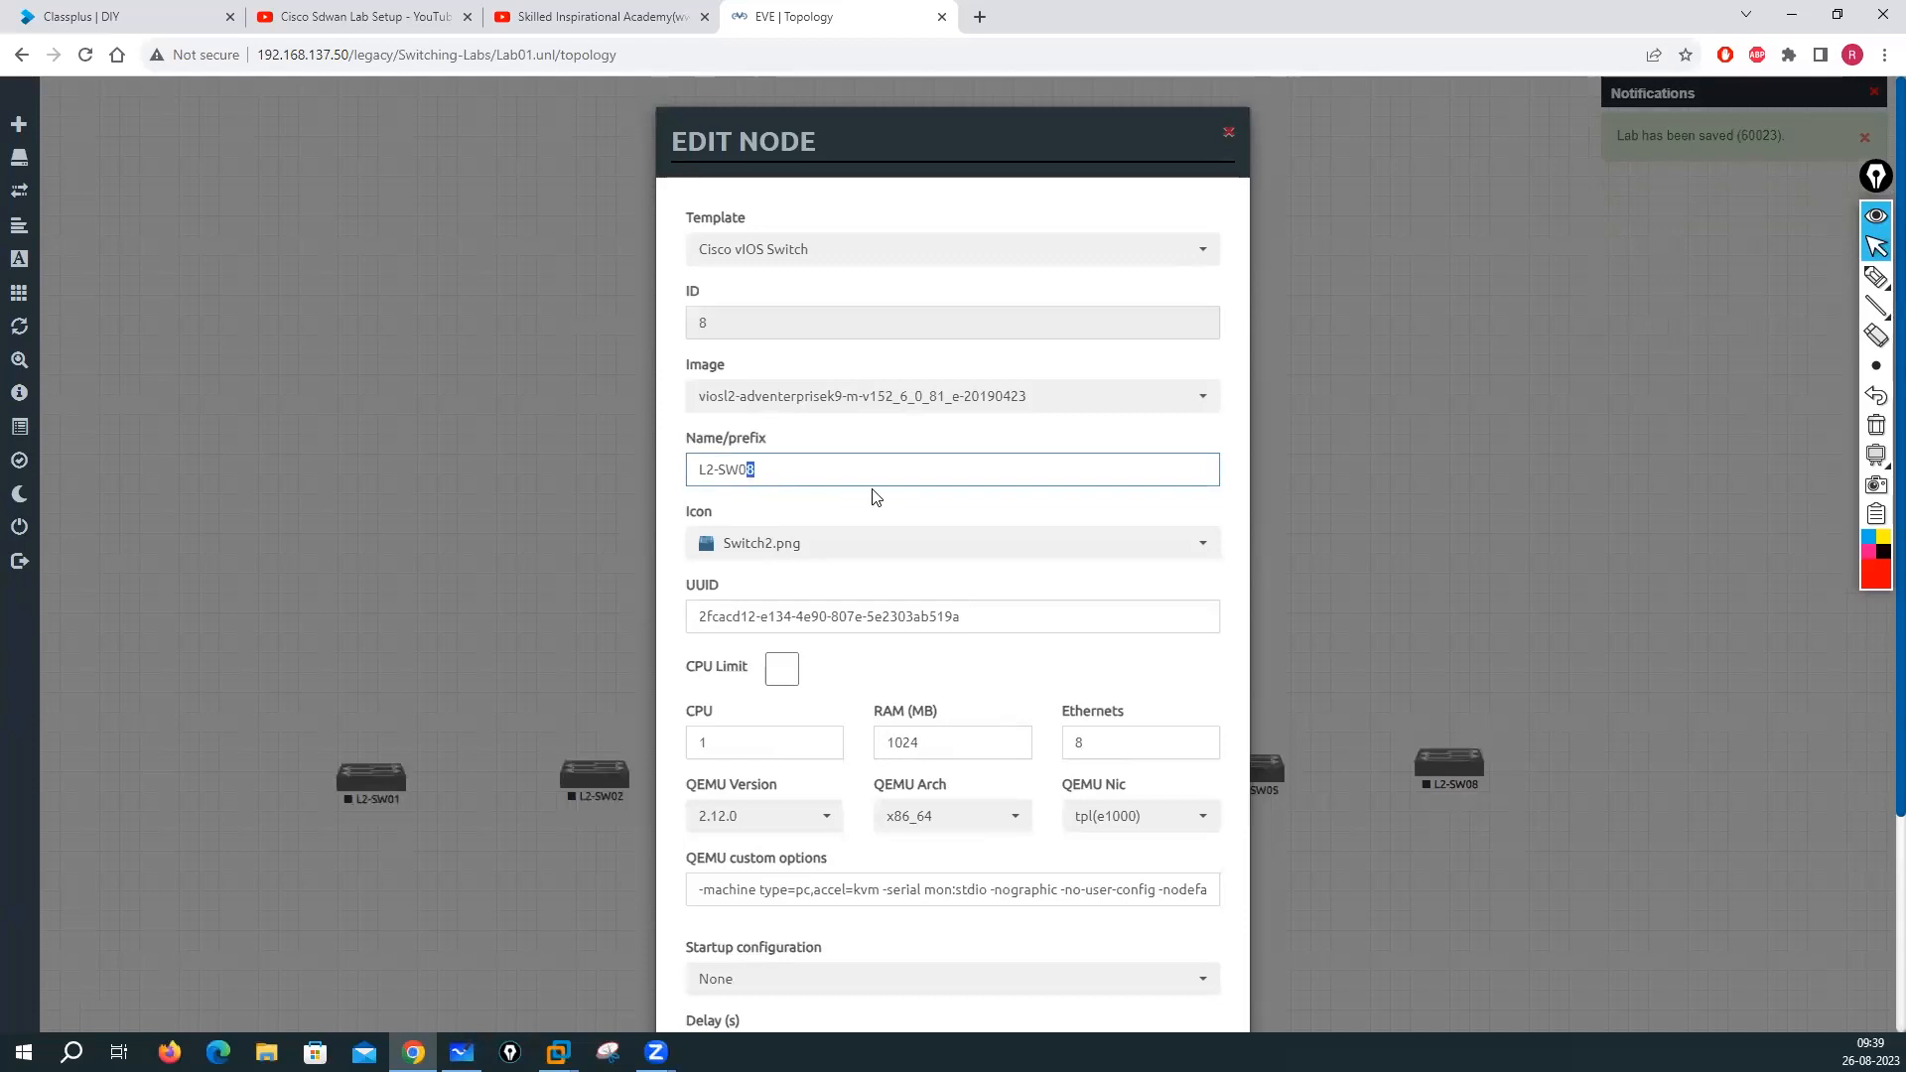
{"action": "scroll", "coordinate": [854, 566], "scroll_direction": "down", "scroll_amount": 3}
{"action": "left_click", "coordinate": [850, 970]}
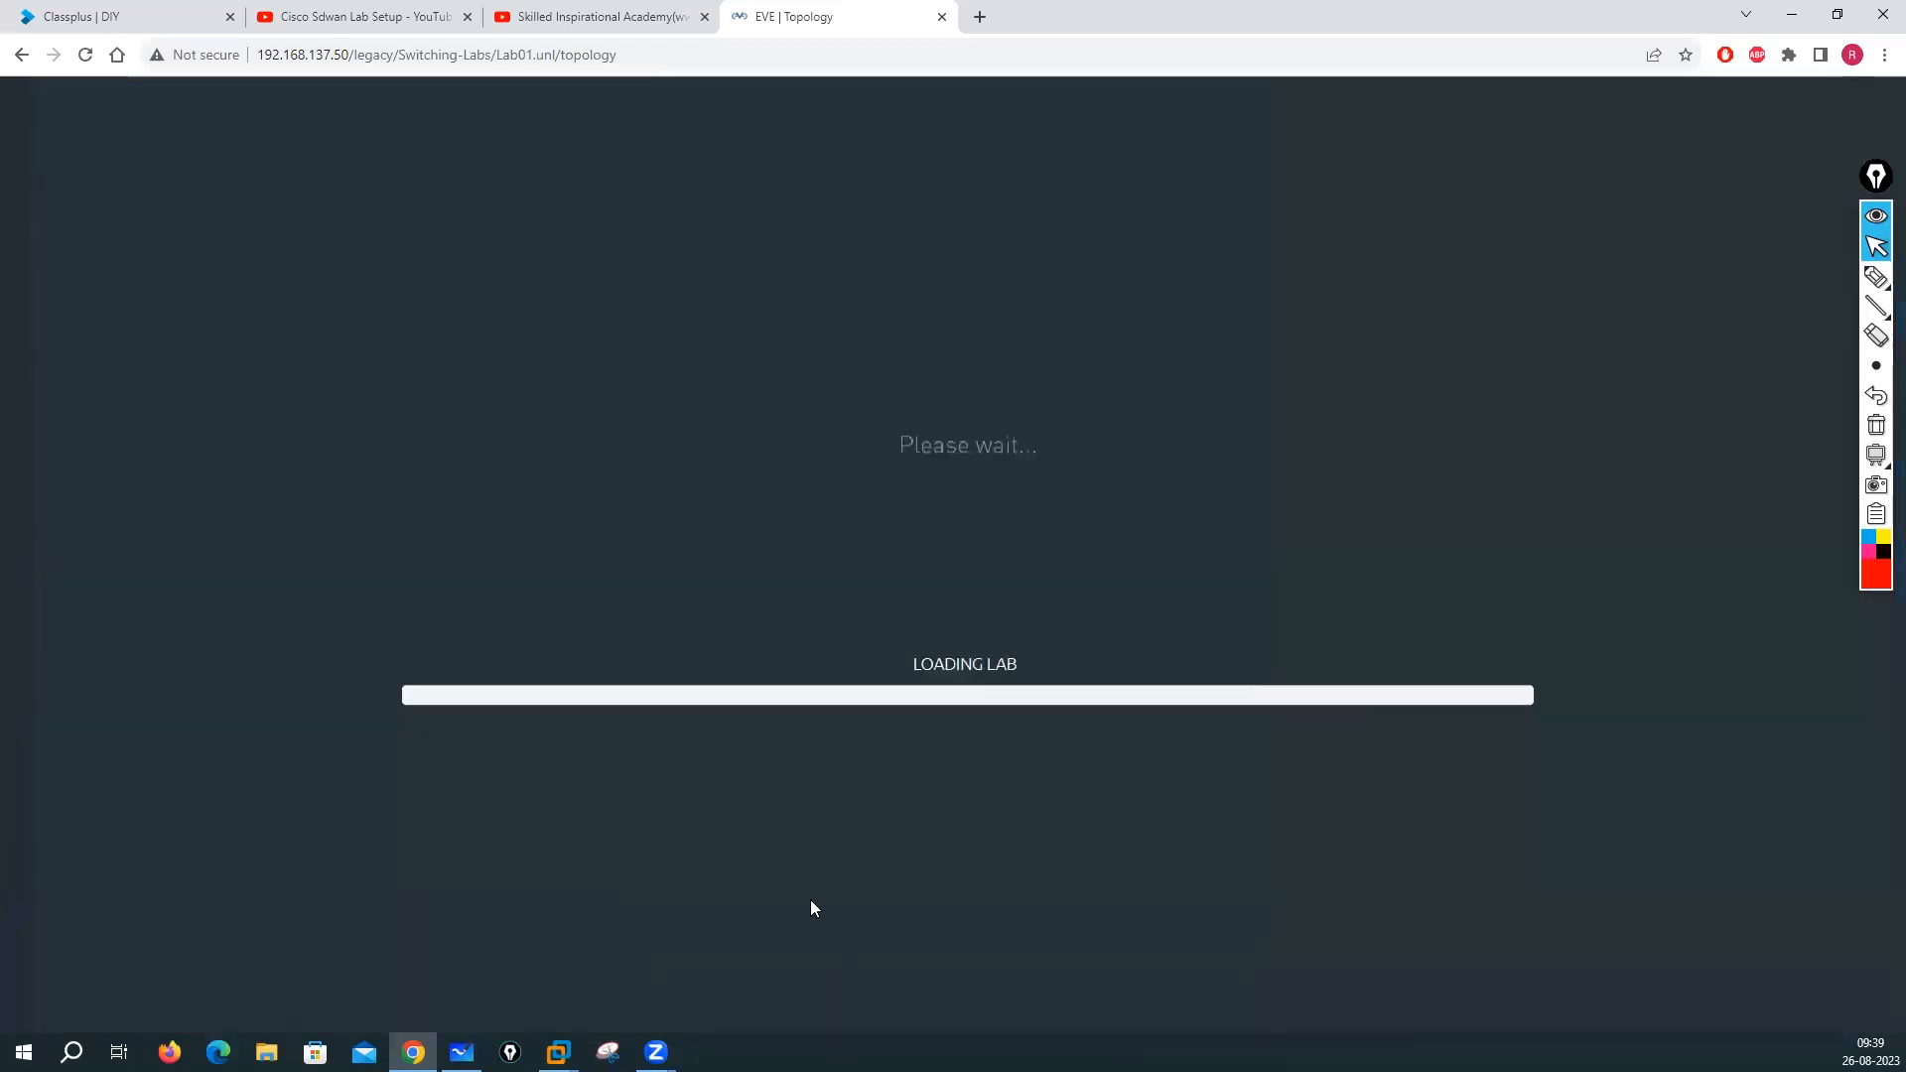
Nudge the CR01 and CR02 switches into line and connect CR01 Gi0/0 to CR02 Gi0/0
{"action": "left_click_drag", "start_coordinate": [687, 314], "coordinate": [681, 327]}
{"action": "mouse_move", "coordinate": [946, 292]}
{"action": "left_mouse_down"}
{"action": "mouse_move", "coordinate": [941, 278]}
{"action": "mouse_move", "coordinate": [946, 293]}
{"action": "left_mouse_up"}
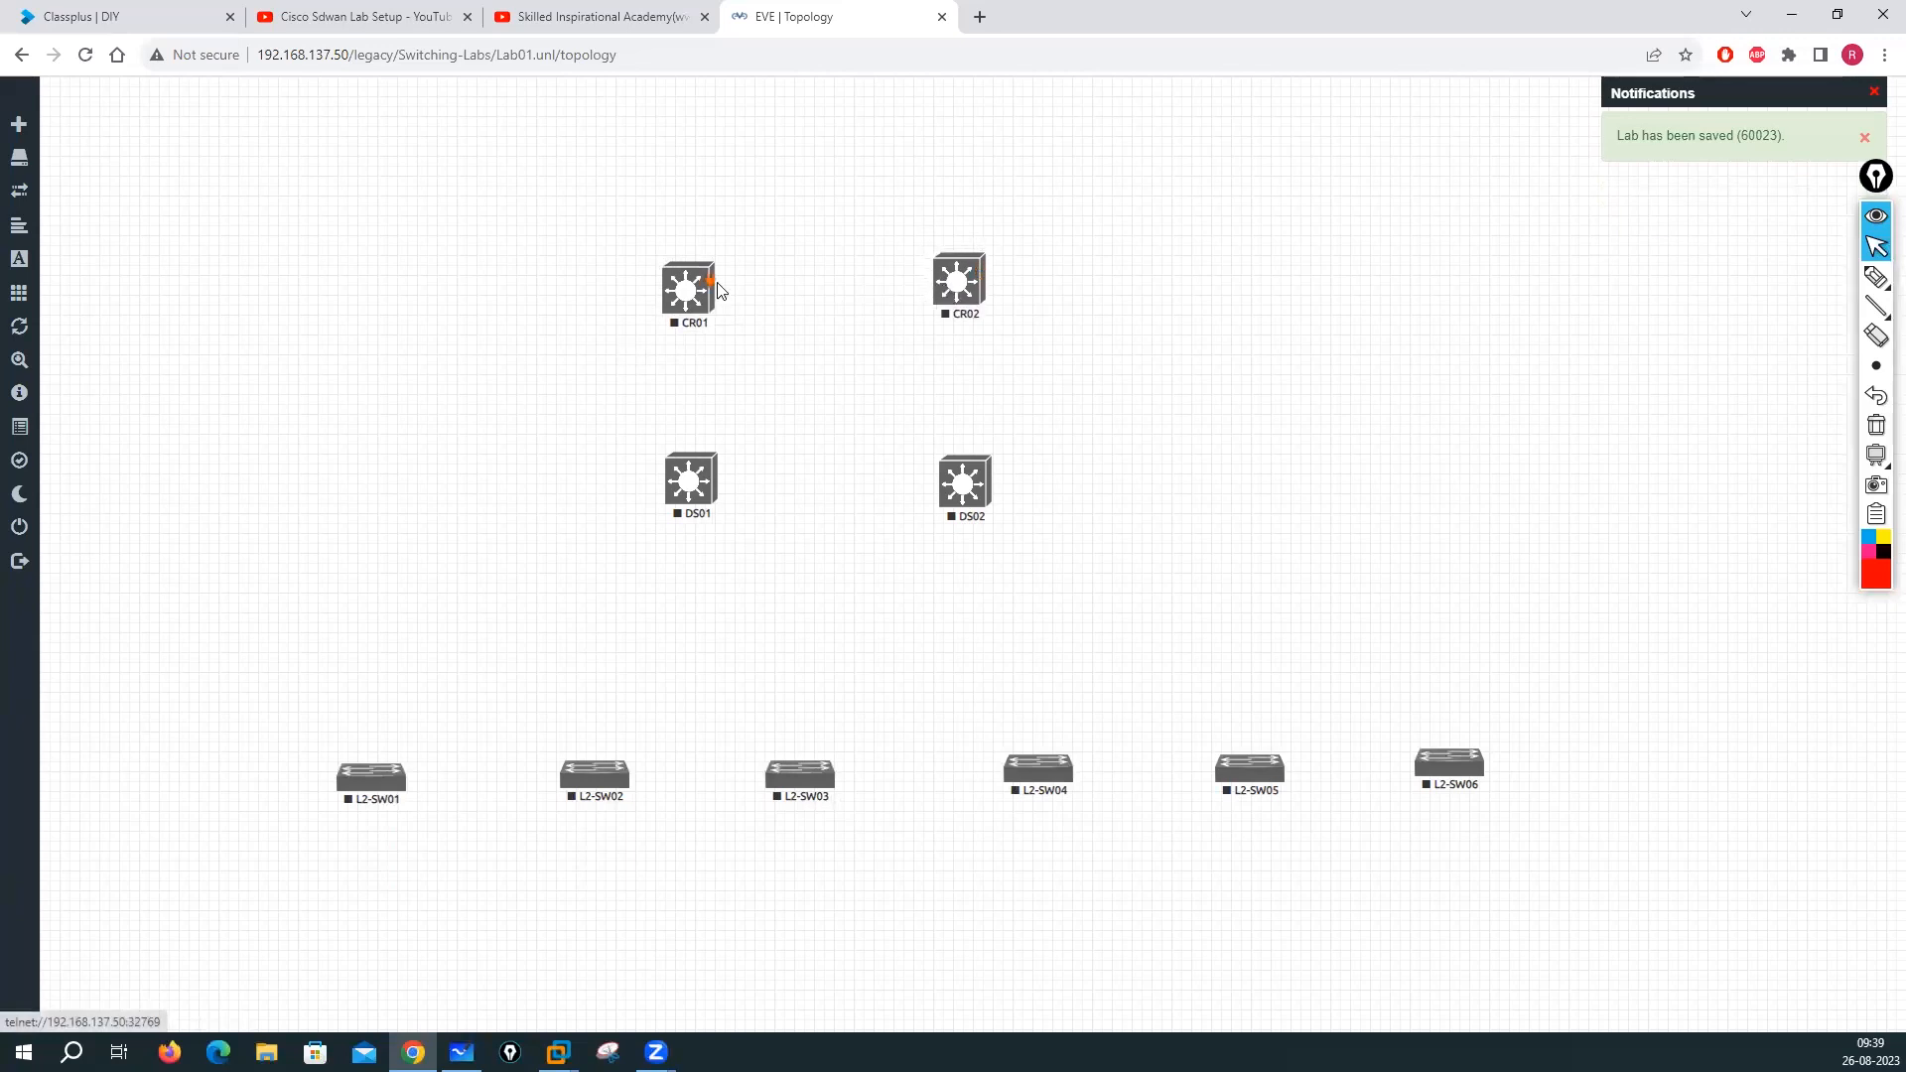
{"action": "left_click_drag", "start_coordinate": [713, 284], "coordinate": [956, 282]}
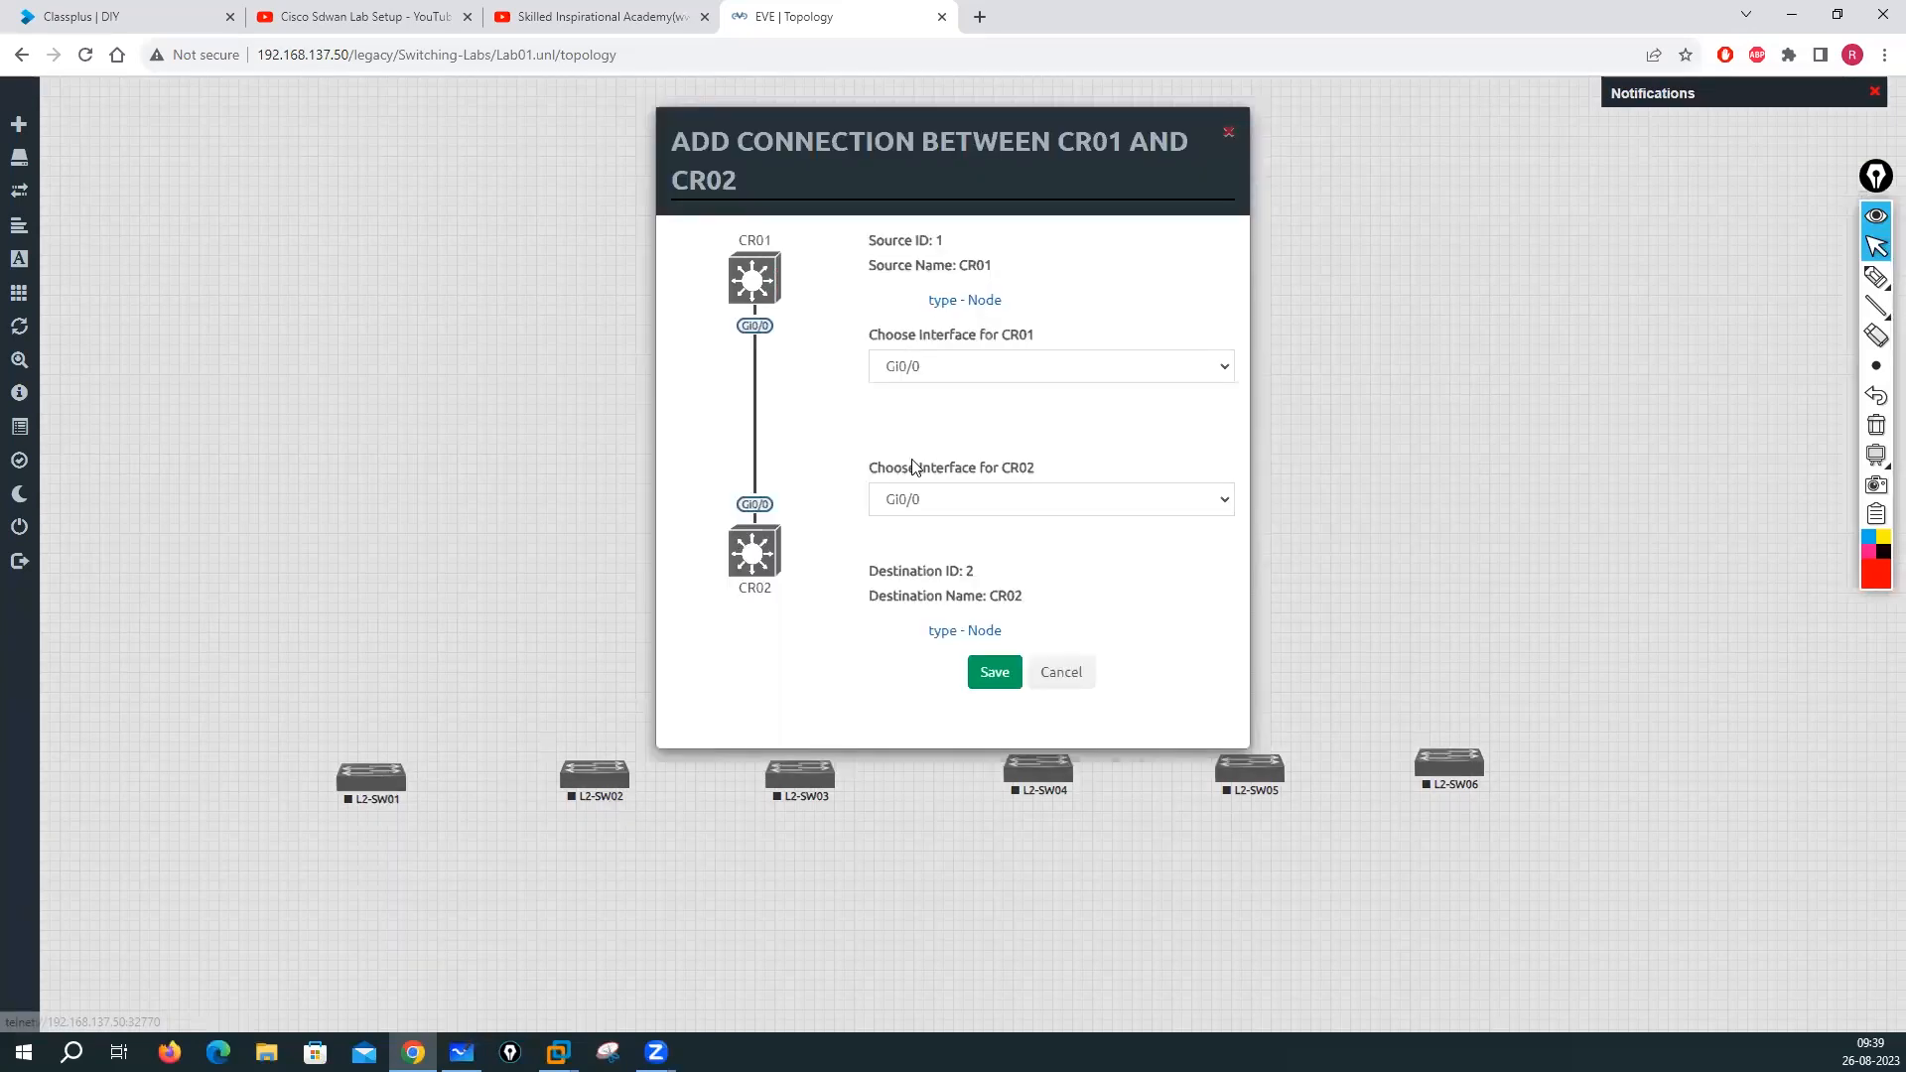
{"action": "left_click", "coordinate": [985, 693]}
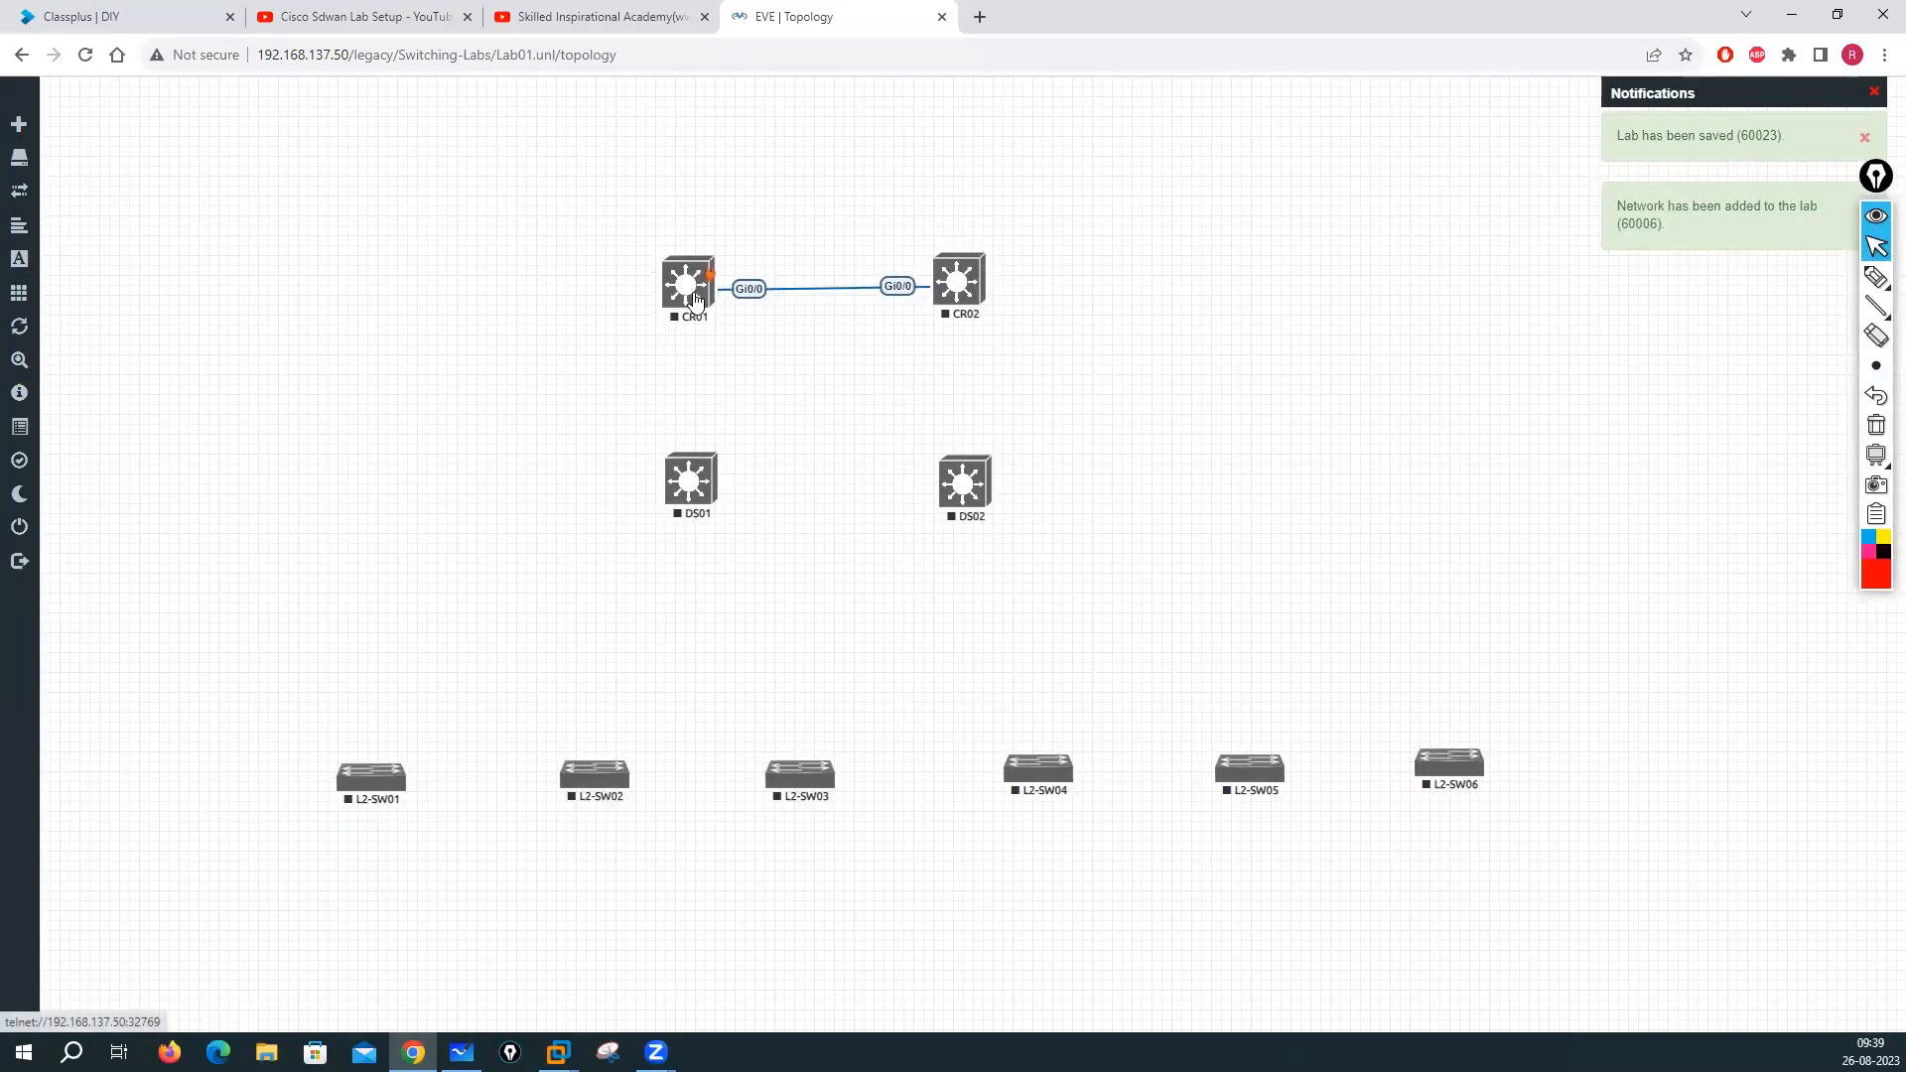
Connect CR01 Gi0/1 to DS01 Gi0/0 and CR01 Gi0/2 to DS02 Gi0/0, saving each connection
{"action": "left_click_drag", "start_coordinate": [713, 276], "coordinate": [702, 461]}
{"action": "left_click", "coordinate": [984, 670]}
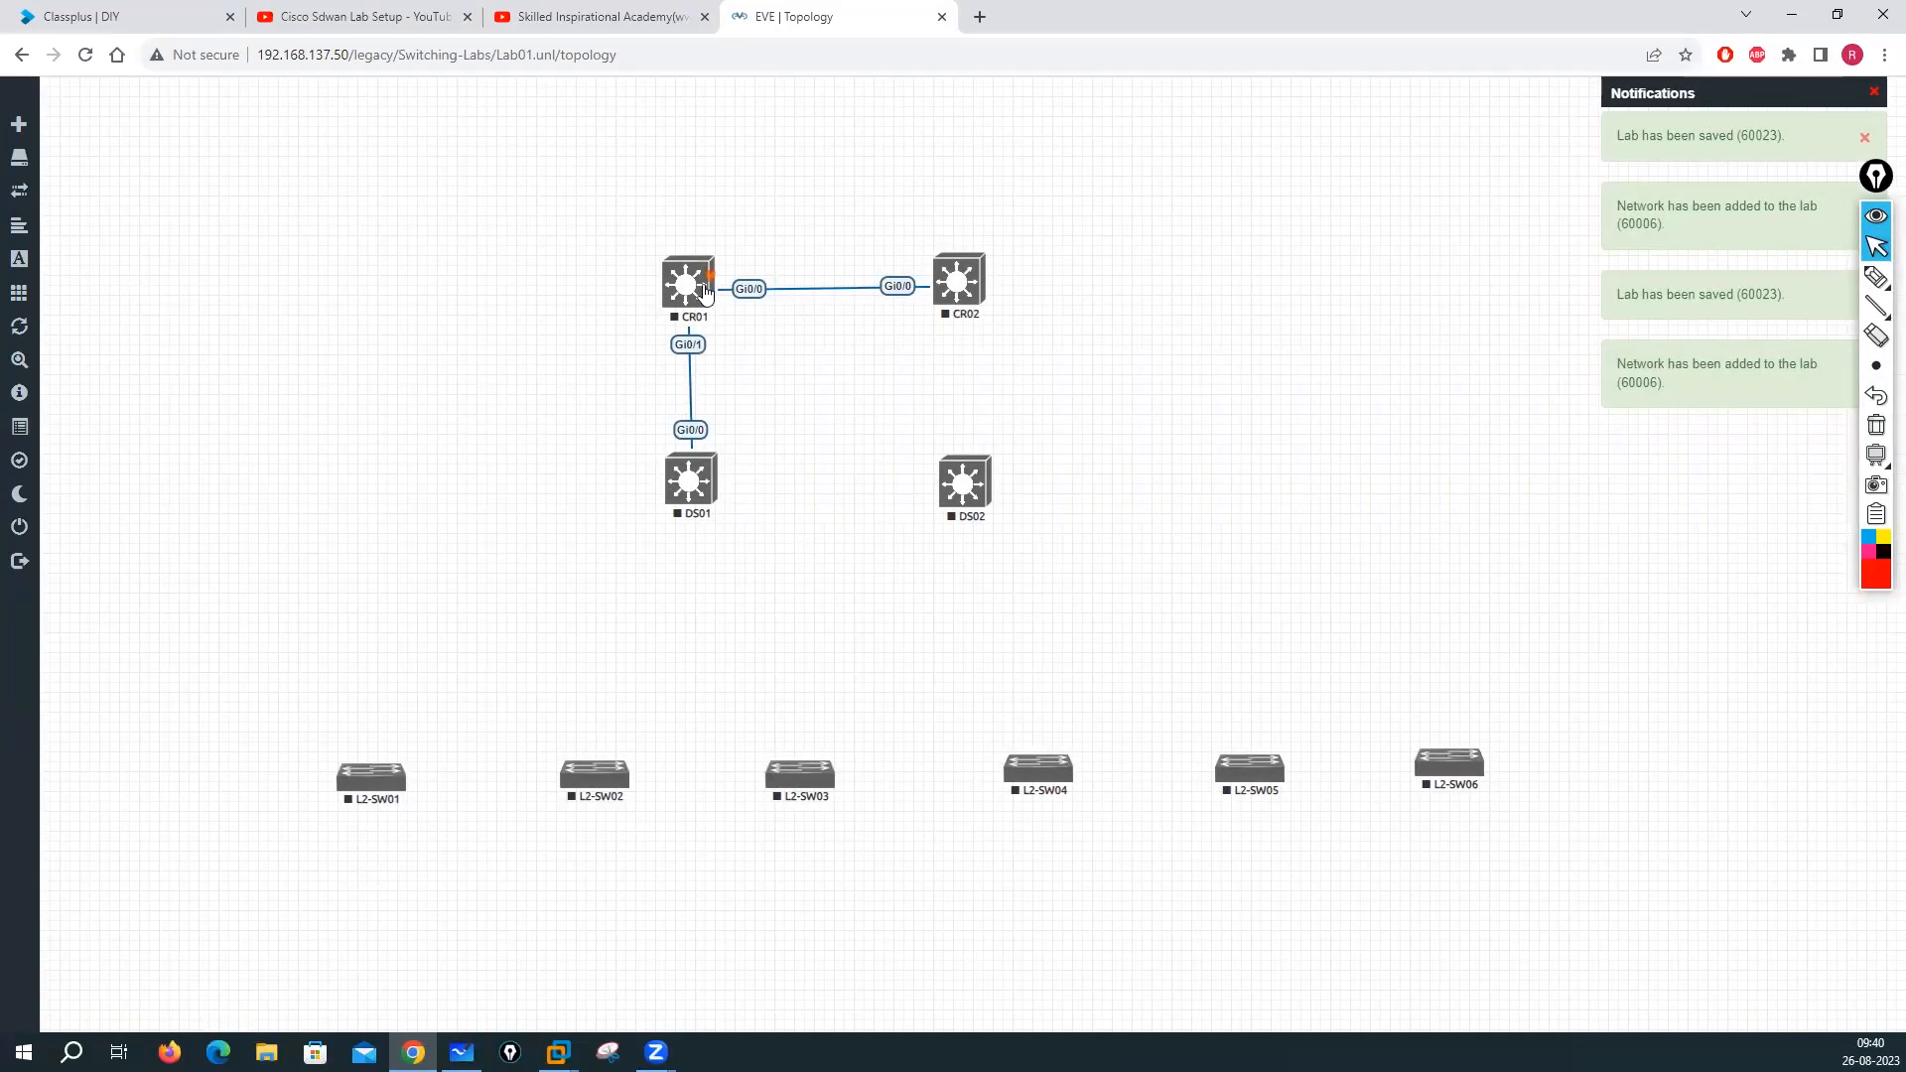
{"action": "left_click_drag", "start_coordinate": [709, 277], "coordinate": [943, 469]}
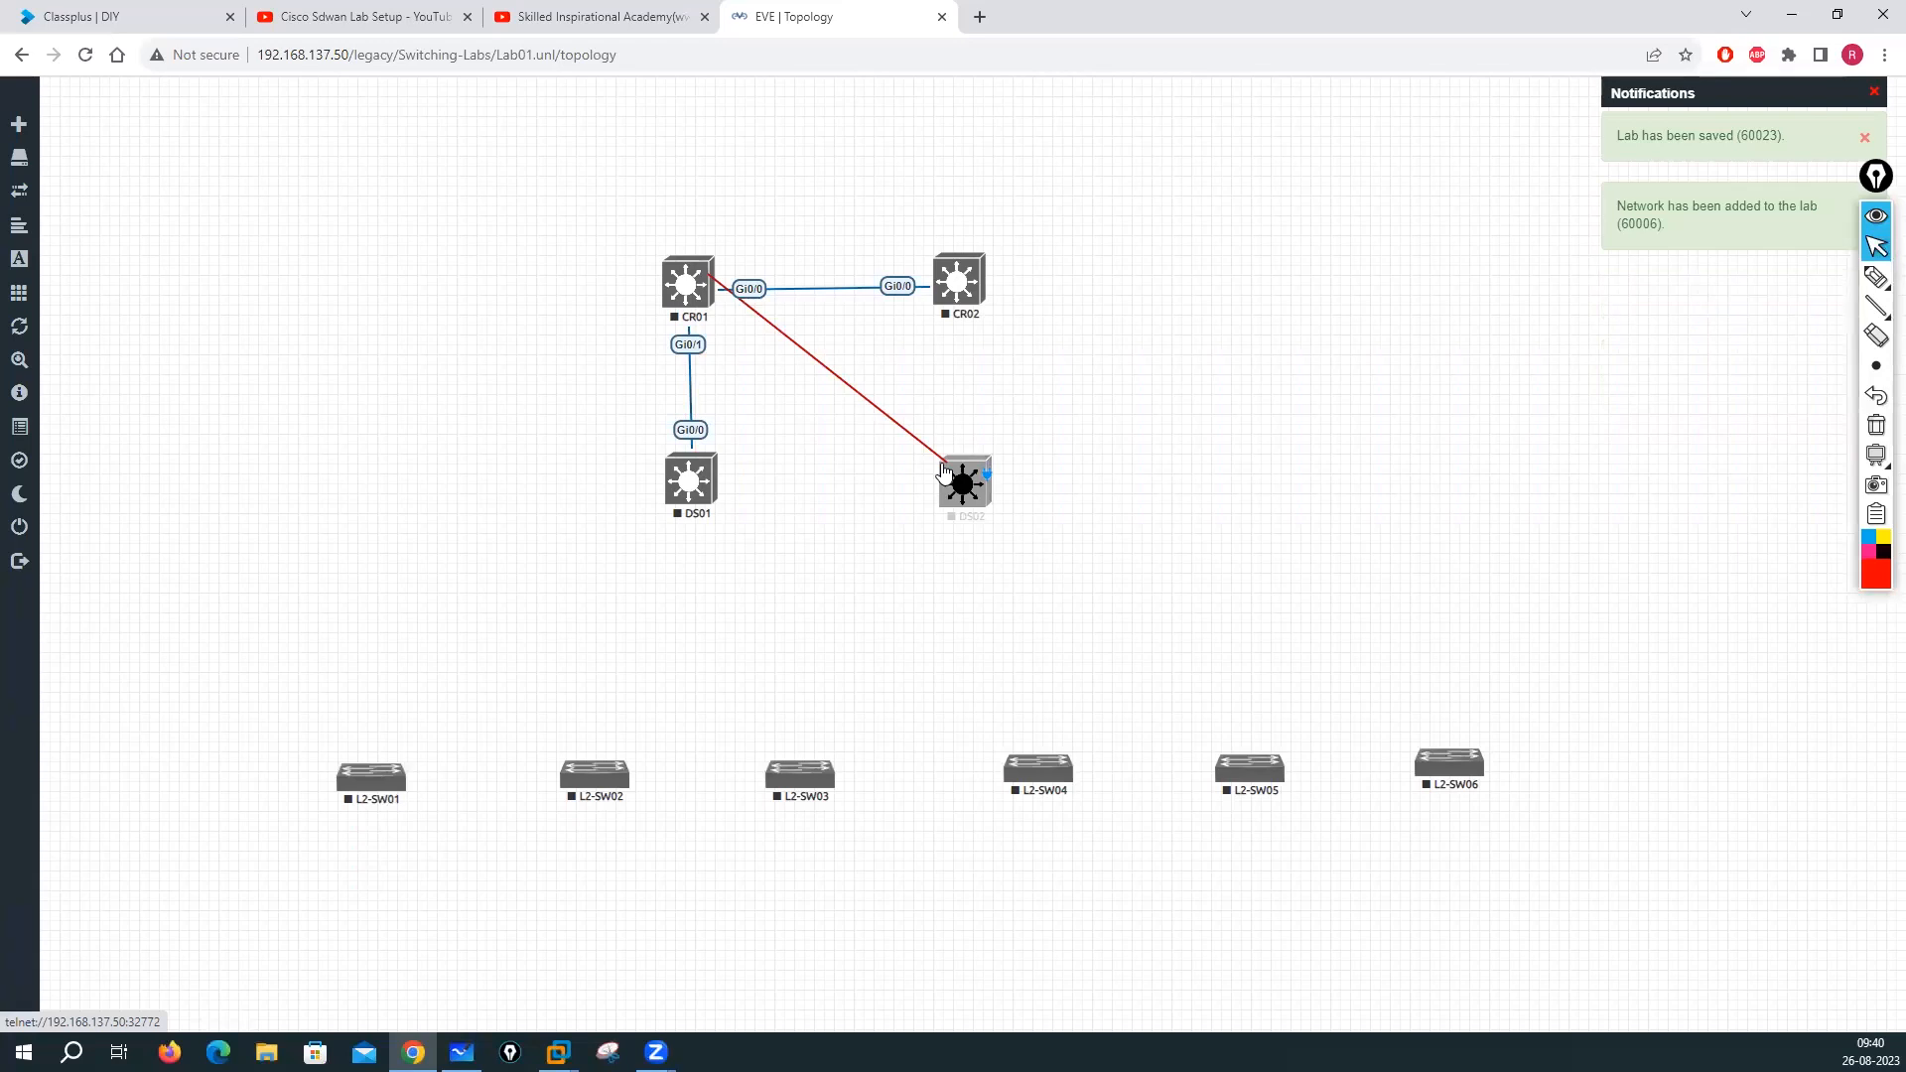
{"action": "left_click_drag", "start_coordinate": [943, 469], "coordinate": [945, 472]}
{"action": "left_click", "coordinate": [989, 674]}
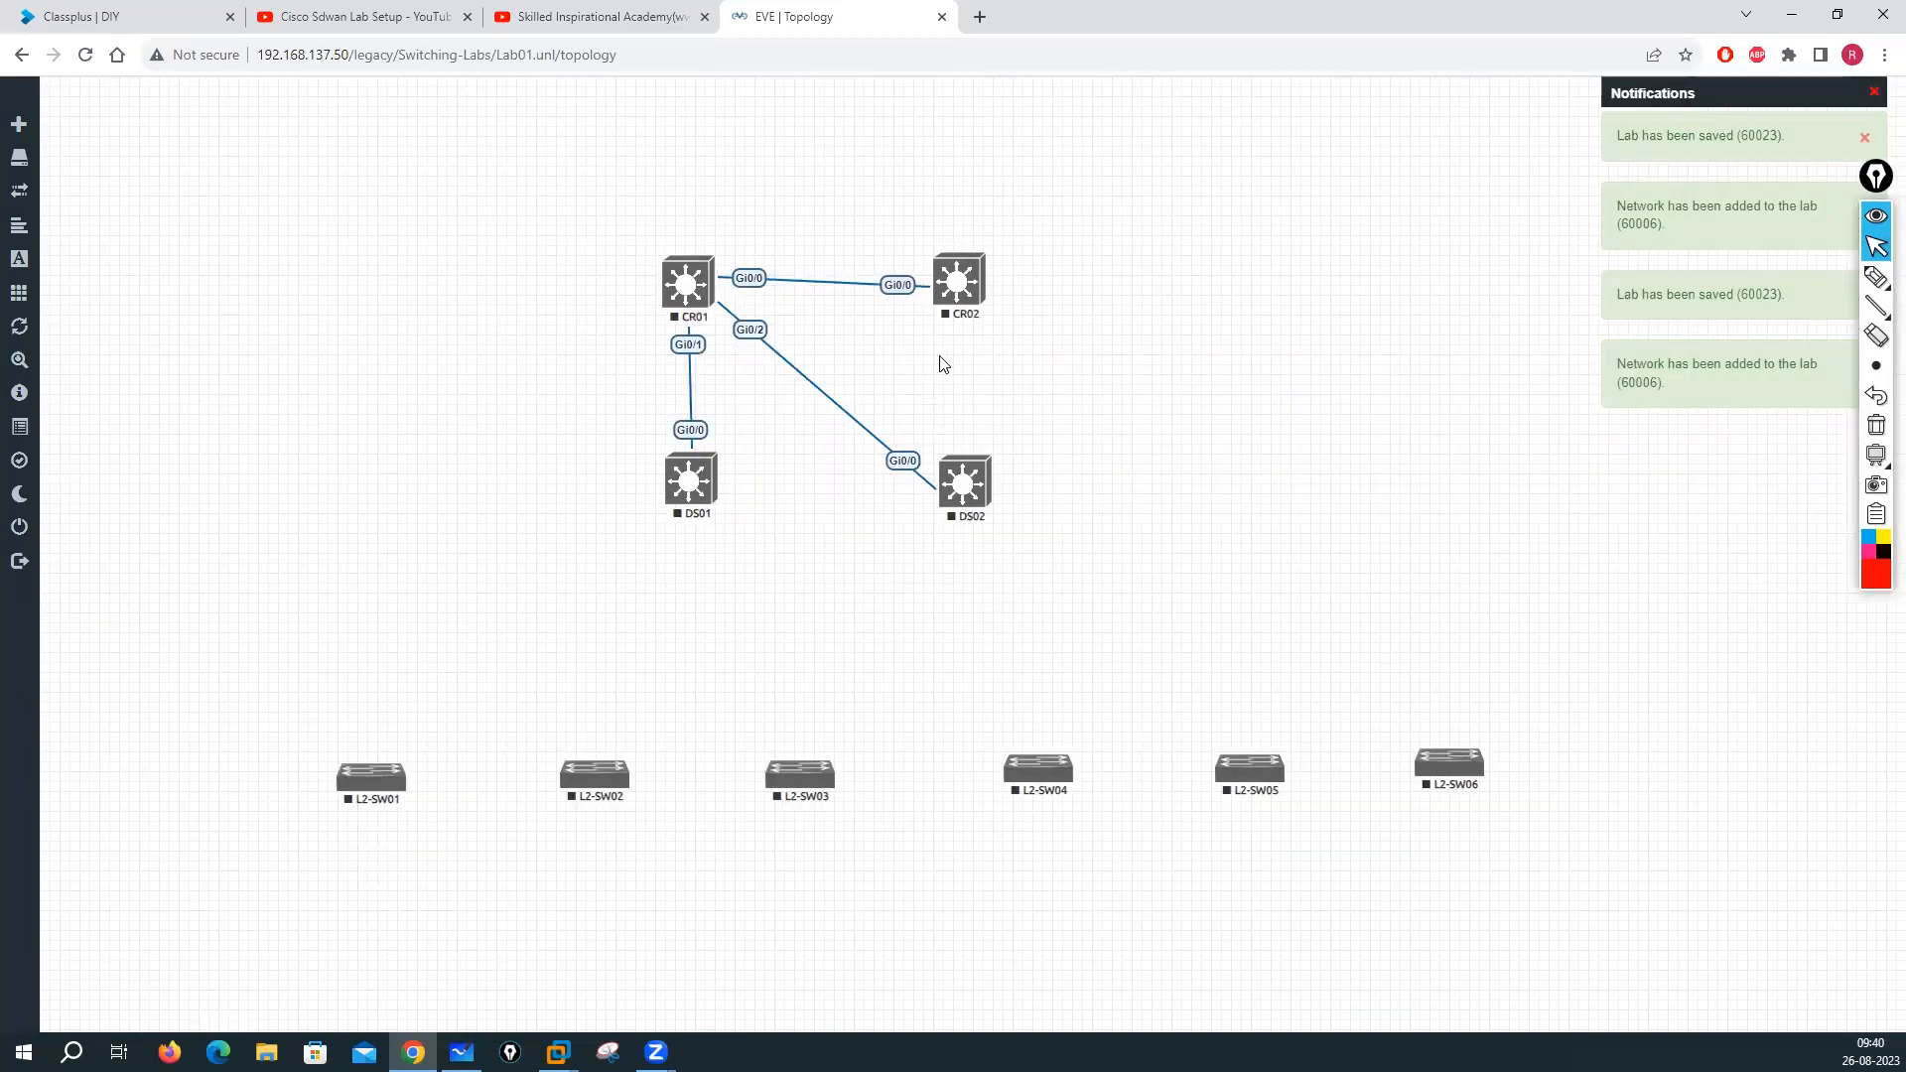
Connect CR02 Gi0/1 to DS01 Gi0/1 and CR02 Gi0/2 to DS02 Gi0/1, saving each connection
{"action": "mouse_move", "coordinate": [958, 296]}
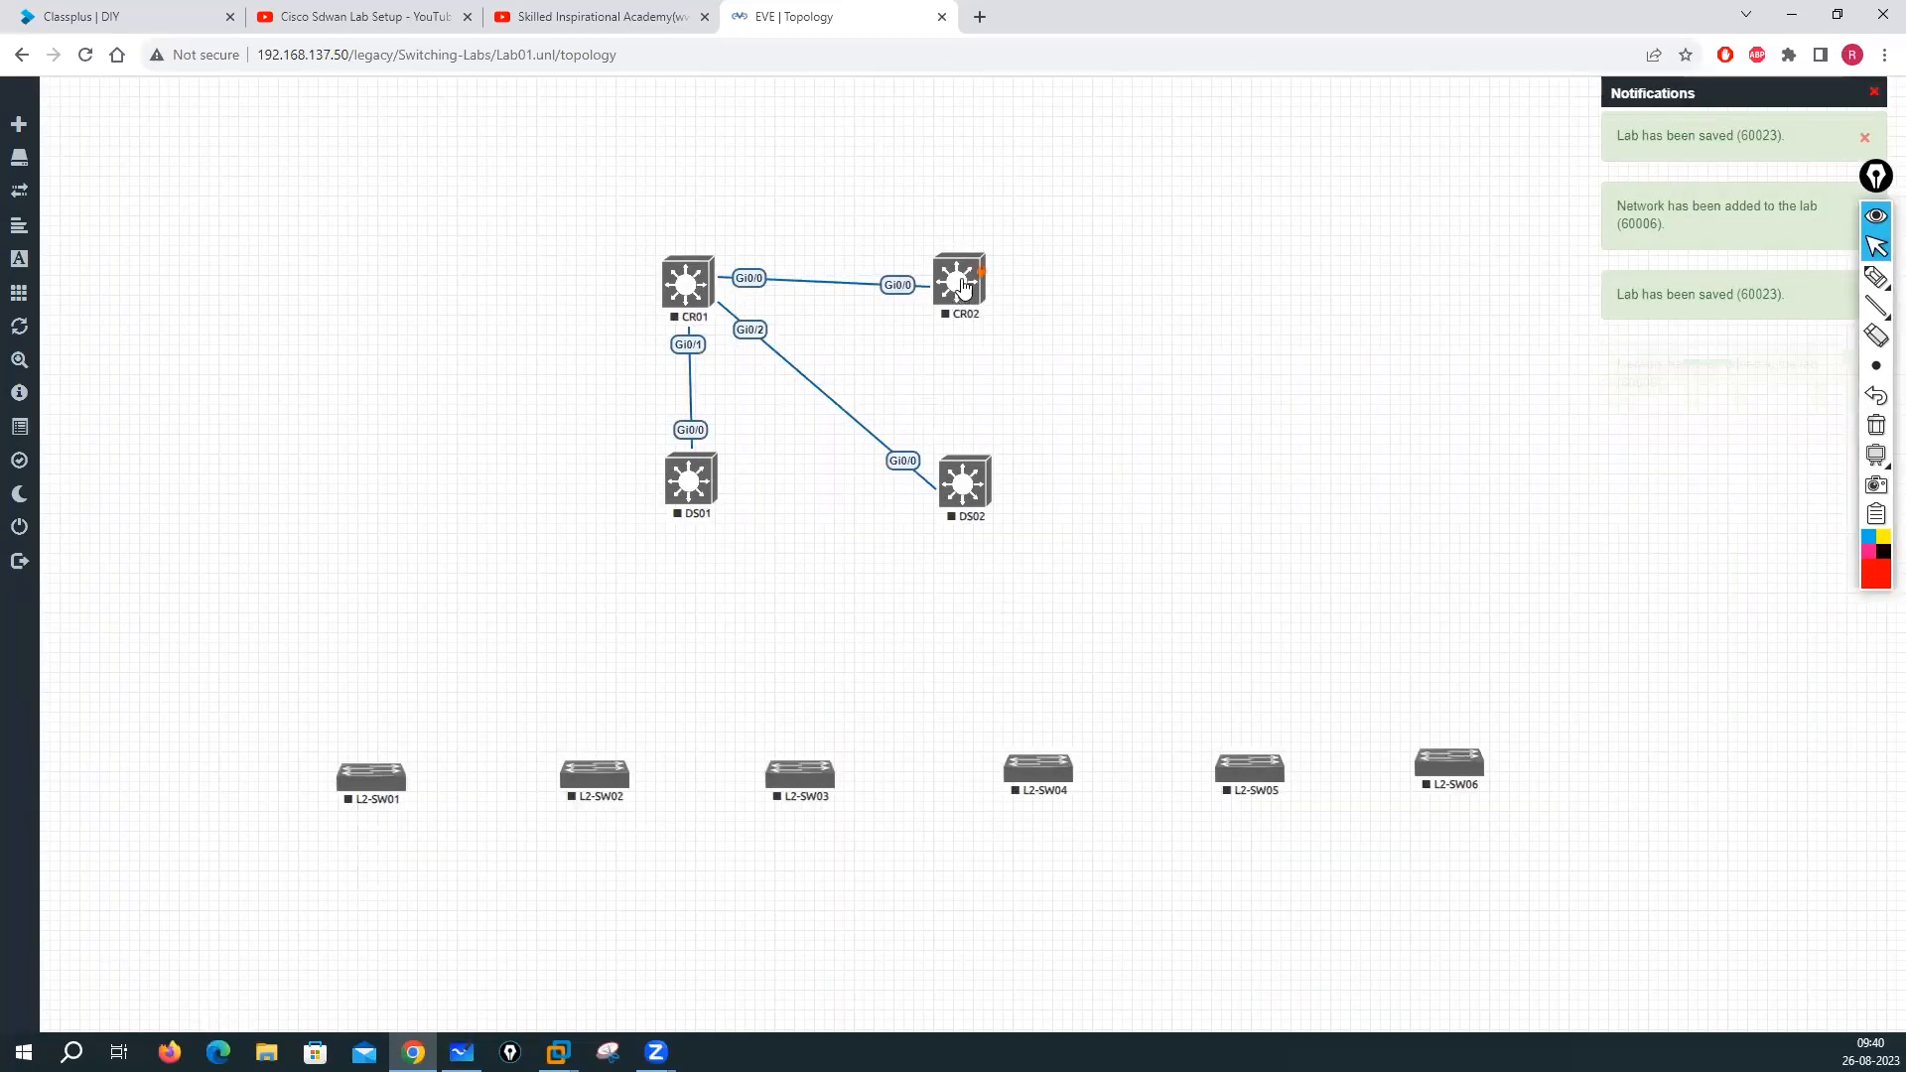
{"action": "left_click_drag", "start_coordinate": [706, 480], "coordinate": [703, 477]}
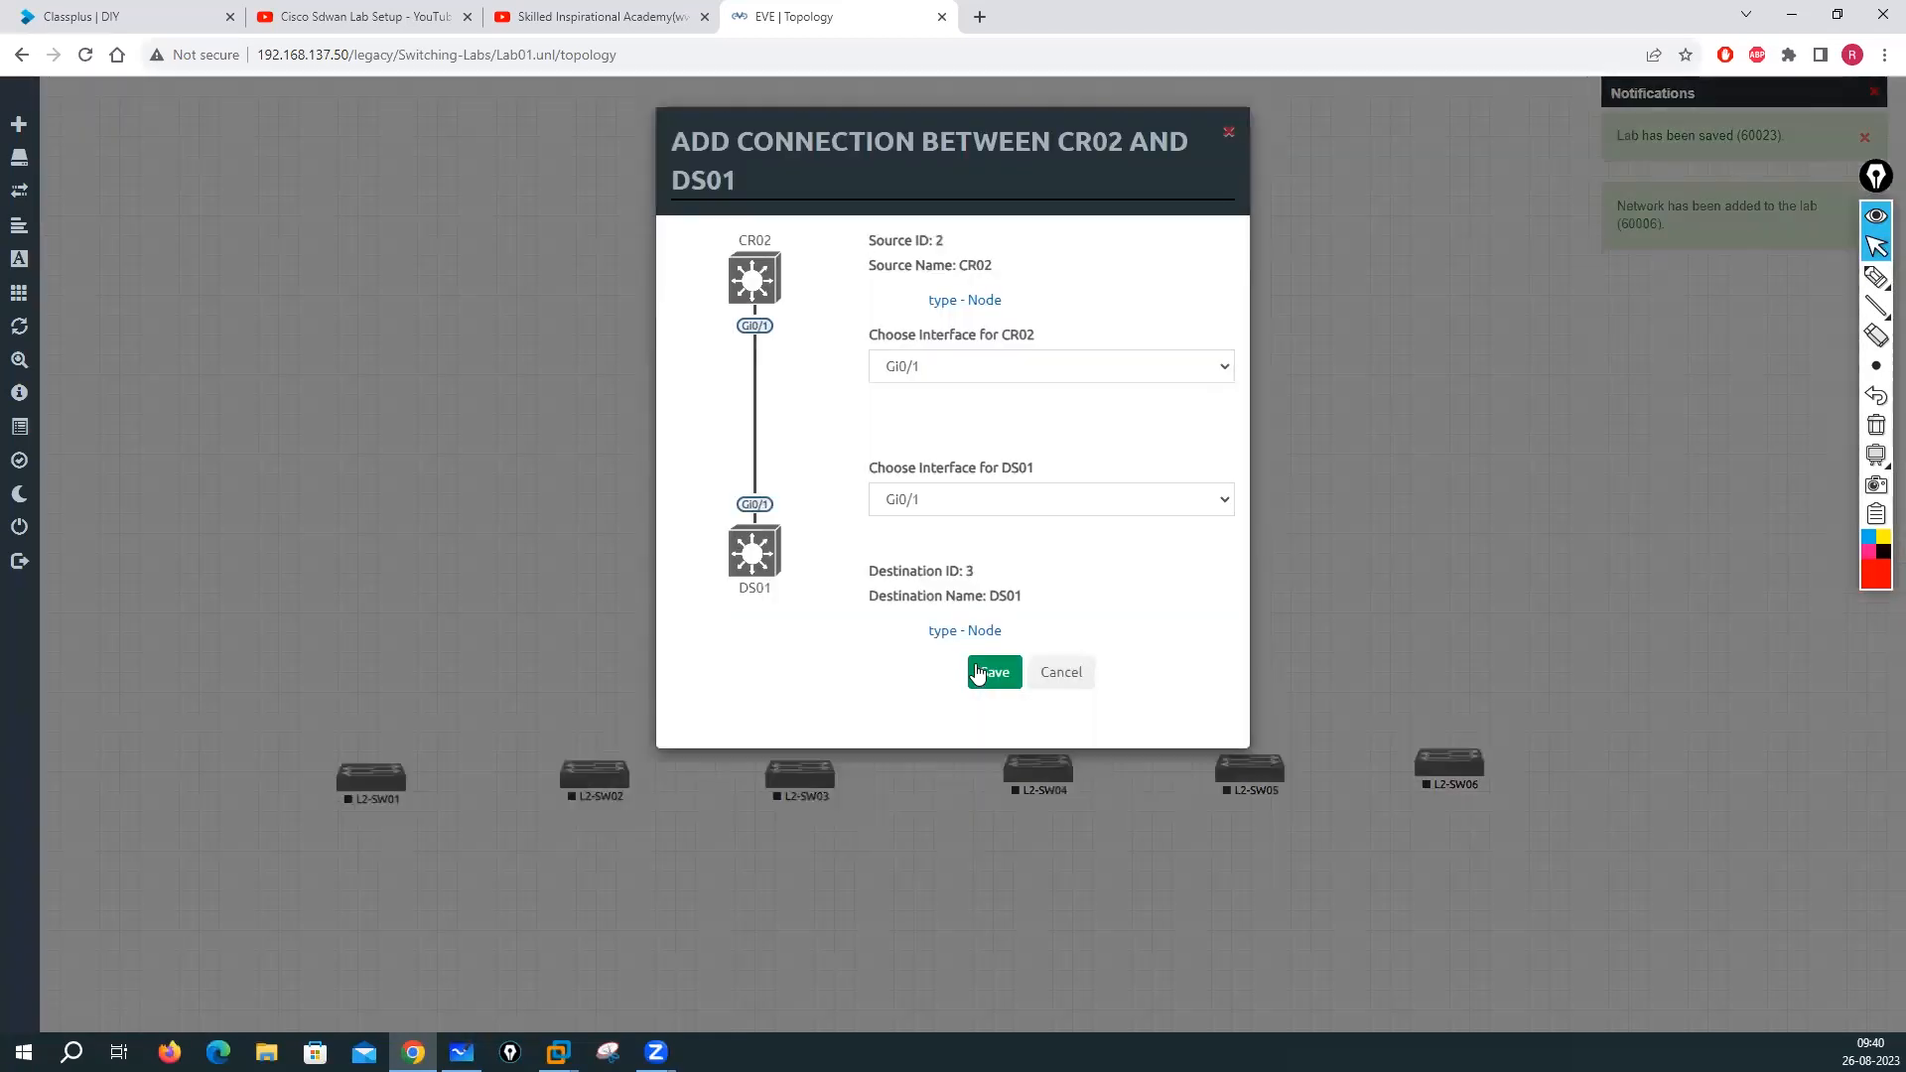
{"action": "left_click", "coordinate": [991, 671]}
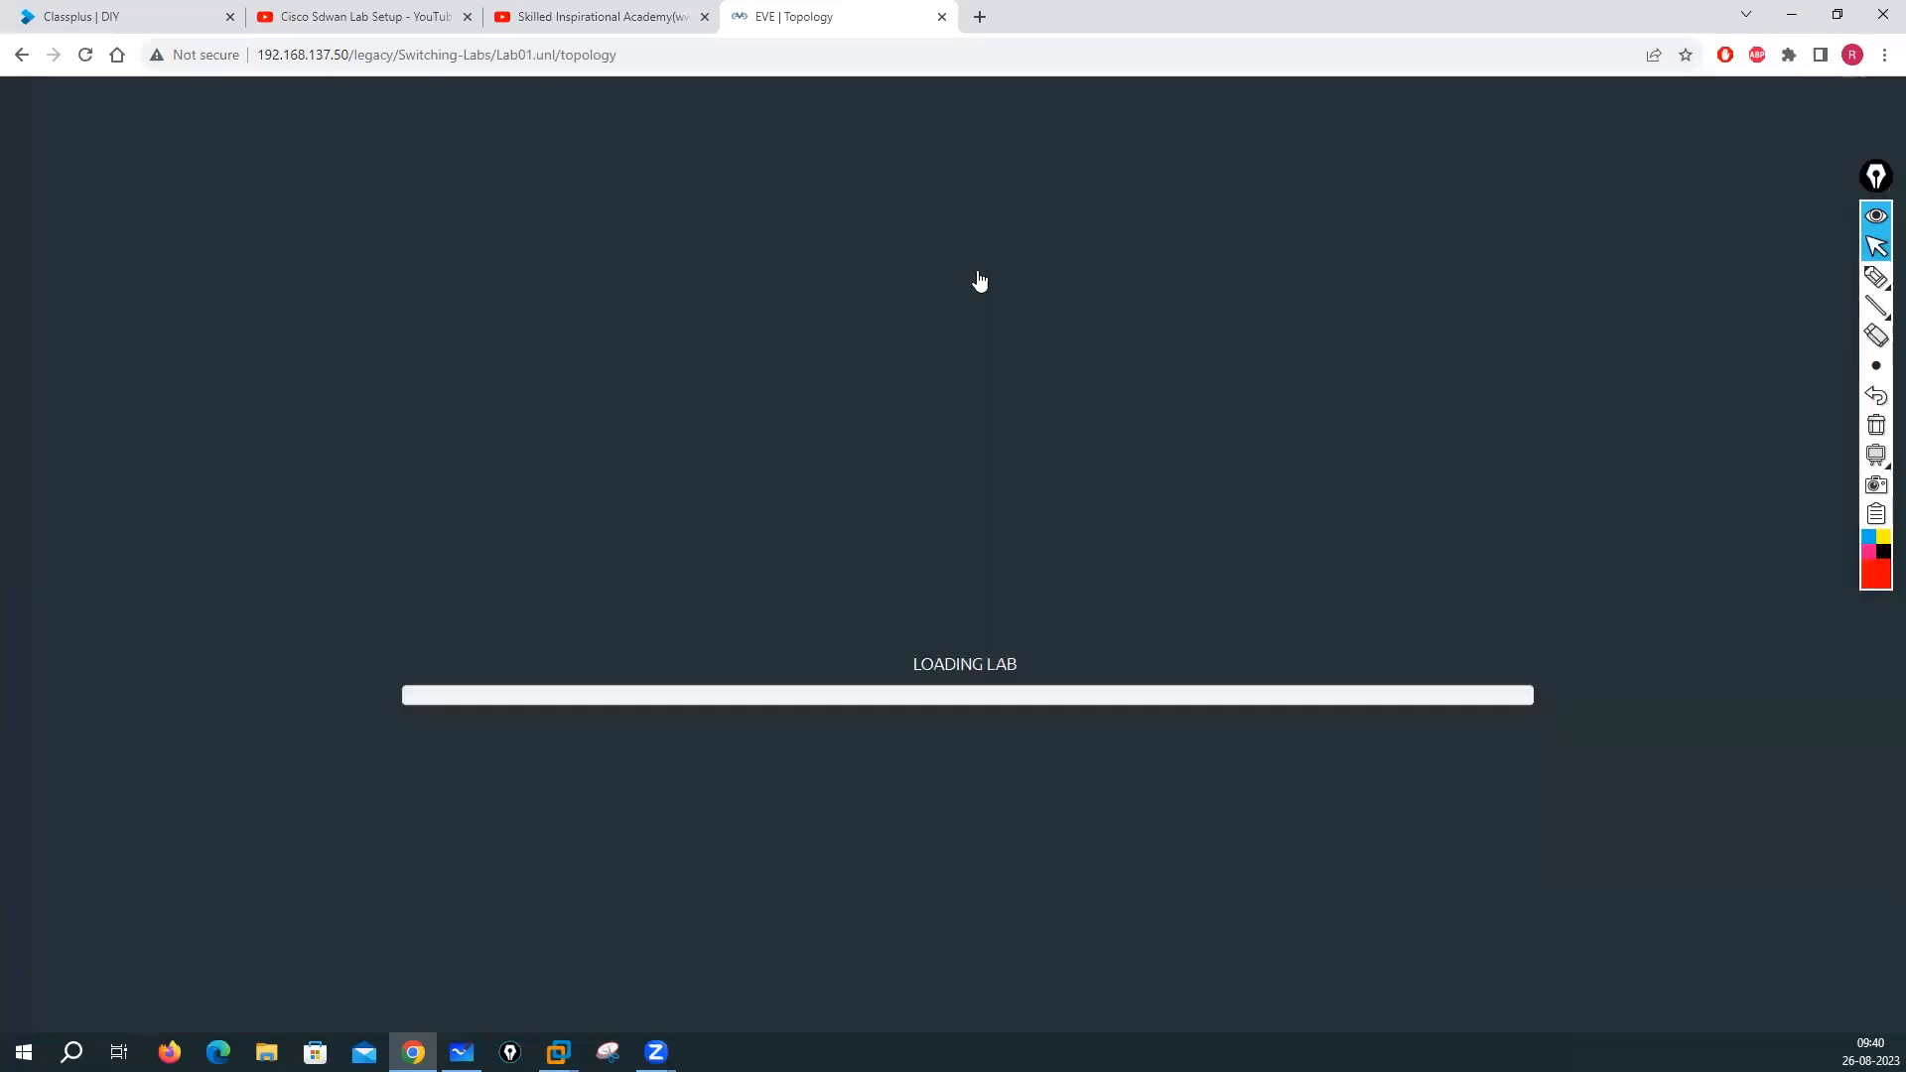
{"action": "left_click_drag", "start_coordinate": [977, 282], "coordinate": [963, 483]}
{"action": "left_click", "coordinate": [993, 671]}
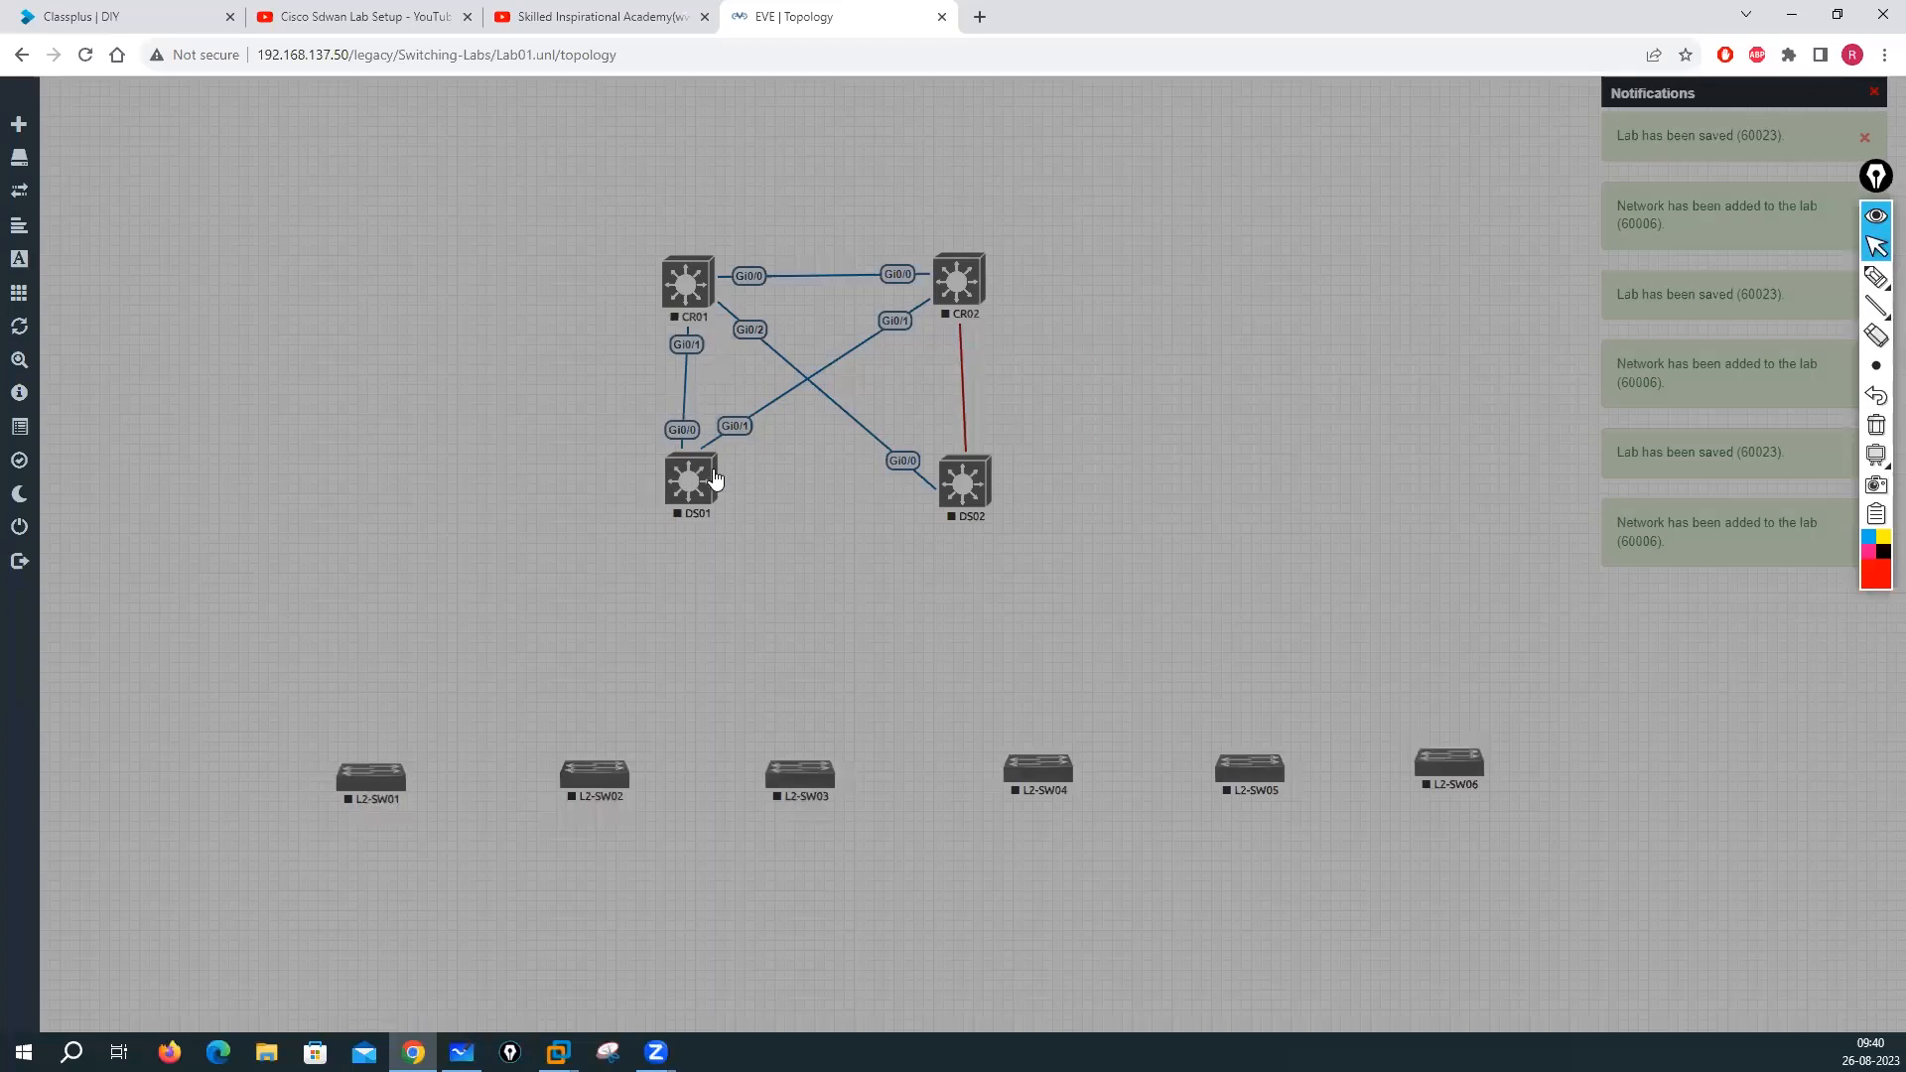
Connect L2-SW01 to both distribution switches: DS01 Gi0/2 to its Gi0/0 and DS02 Gi0/2 to its Gi0/1
{"action": "left_click_drag", "start_coordinate": [695, 482], "coordinate": [369, 778]}
{"action": "left_click", "coordinate": [993, 672]}
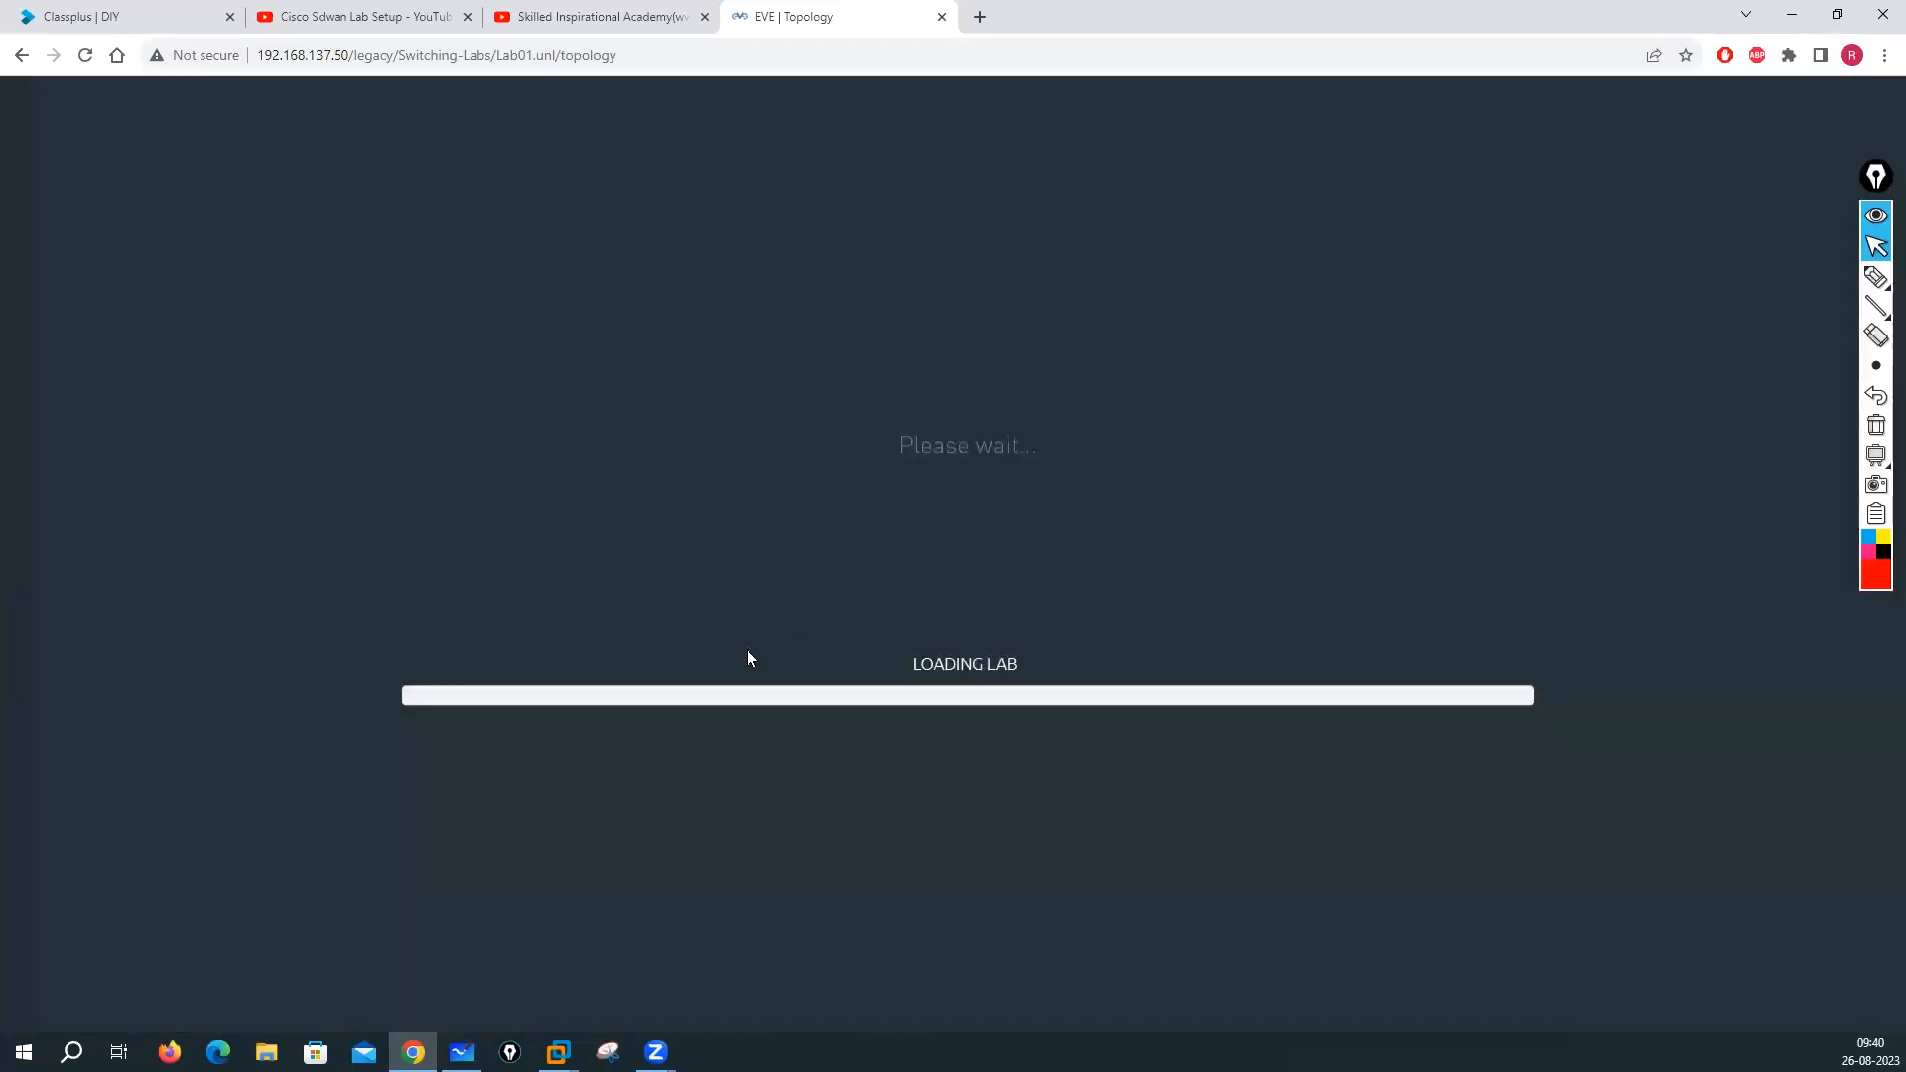
{"action": "left_click_drag", "start_coordinate": [964, 482], "coordinate": [384, 784]}
{"action": "left_click", "coordinate": [993, 673]}
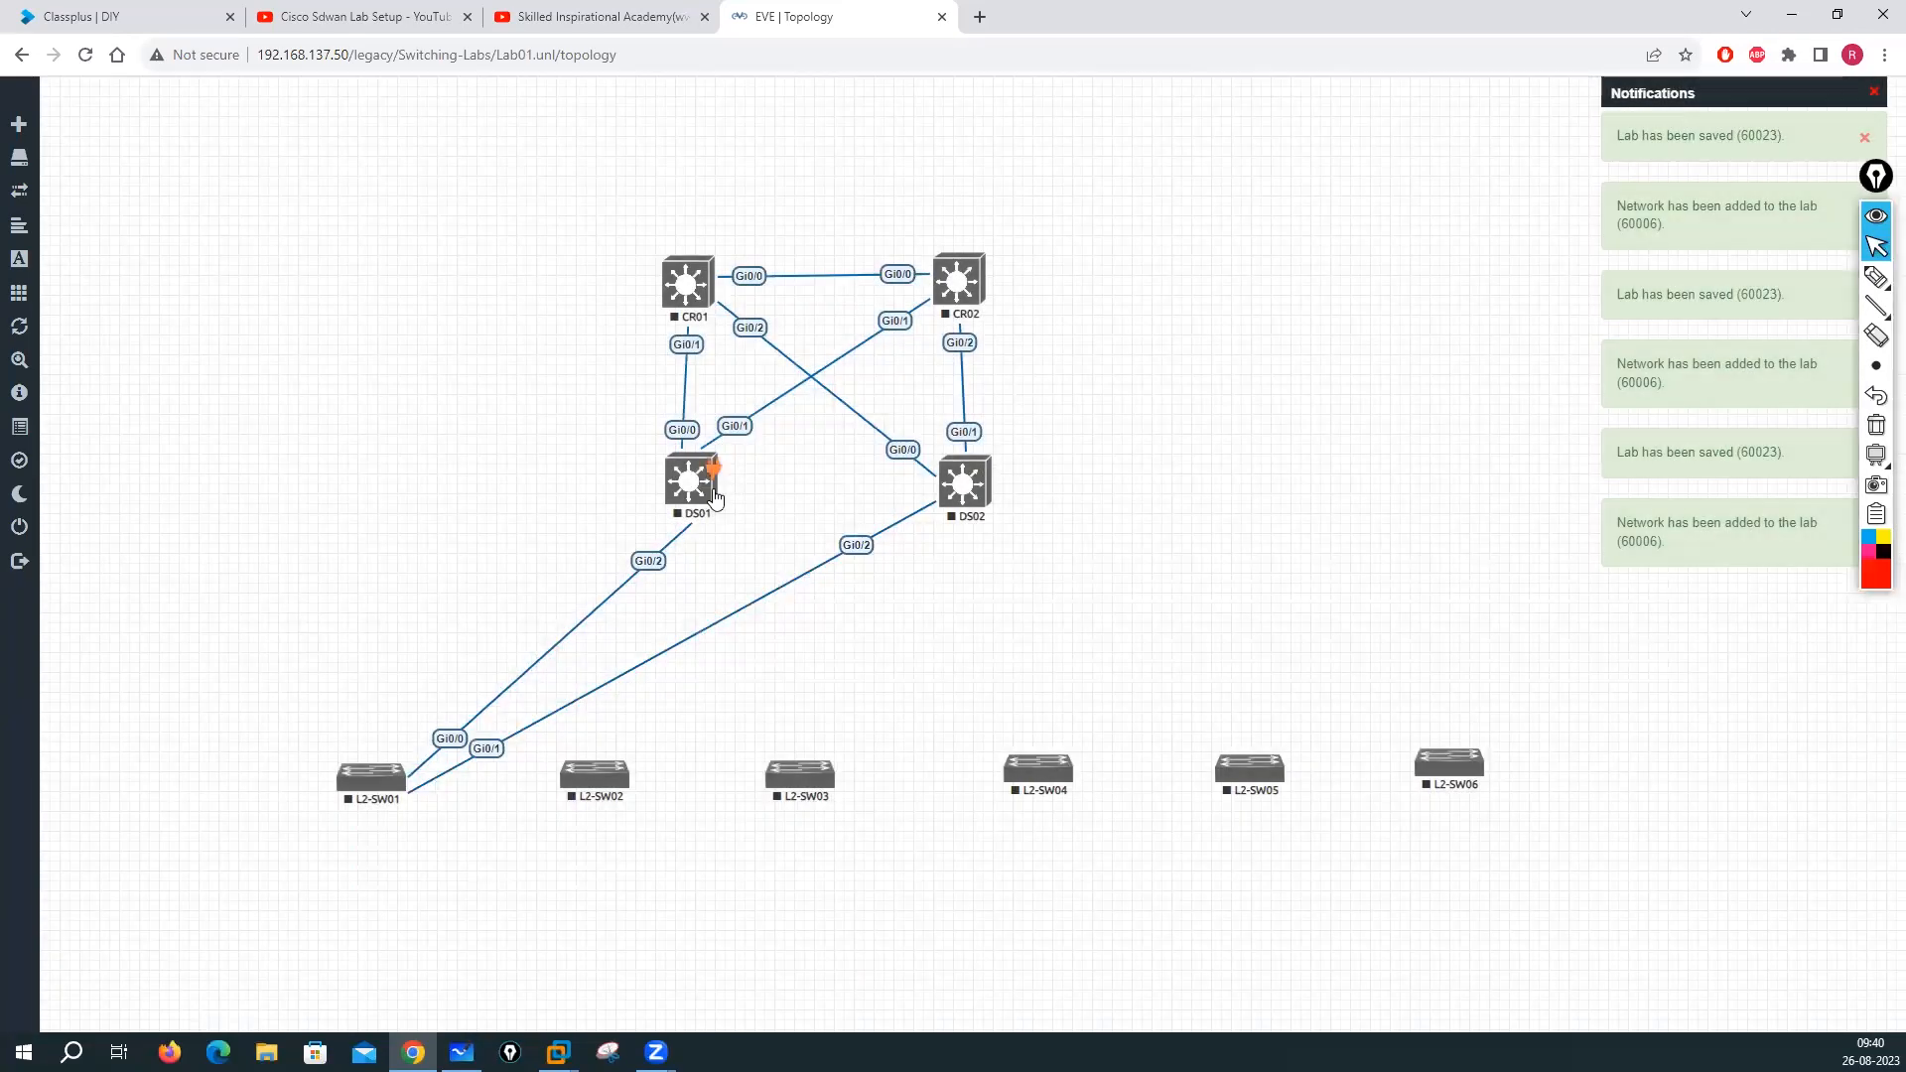
Connect L2-SW02 to both distribution switches: DS01 Gi0/3 to its Gi0/0 and DS02 Gi0/3 to its Gi0/1
{"action": "left_click_drag", "start_coordinate": [712, 480], "coordinate": [601, 780]}
{"action": "left_click", "coordinate": [1010, 675]}
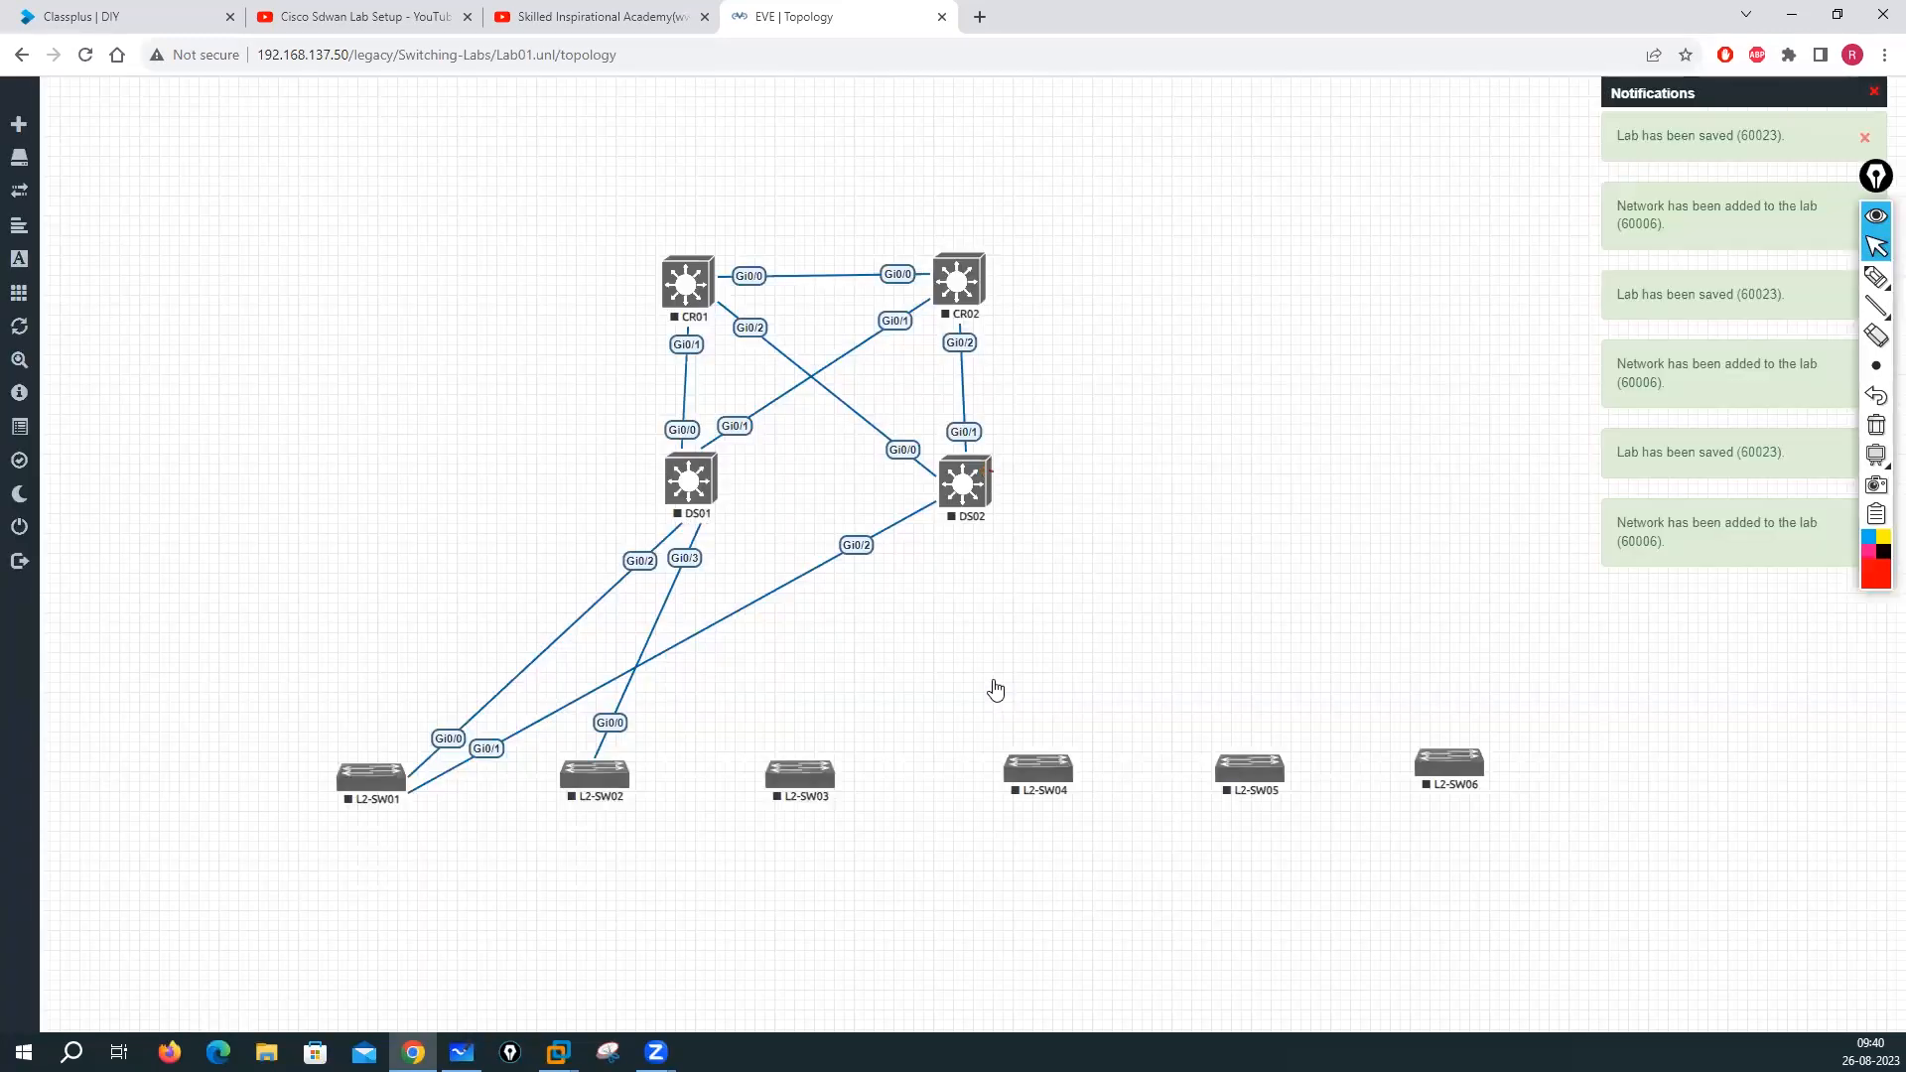
{"action": "left_click_drag", "start_coordinate": [963, 483], "coordinate": [601, 780]}
{"action": "left_click", "coordinate": [996, 672]}
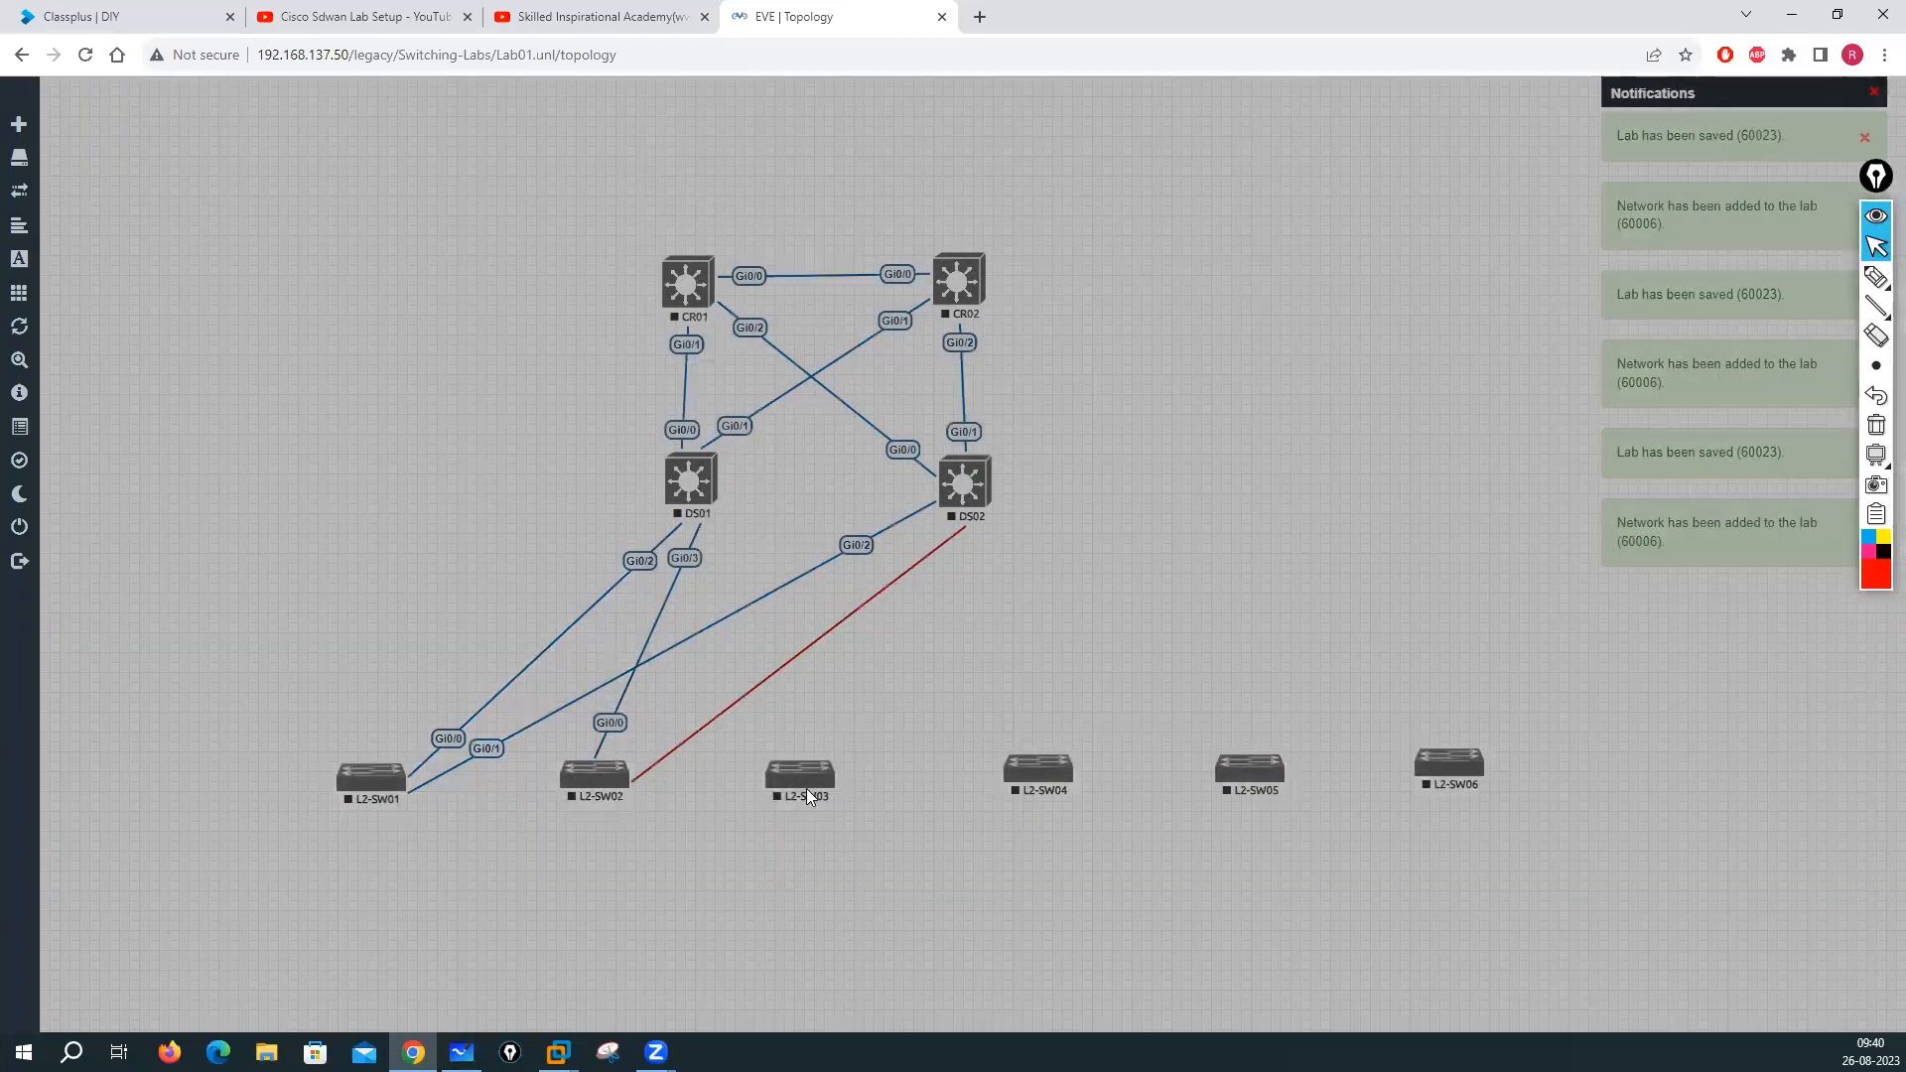
{"action": "left_click_drag", "start_coordinate": [962, 483], "coordinate": [806, 788]}
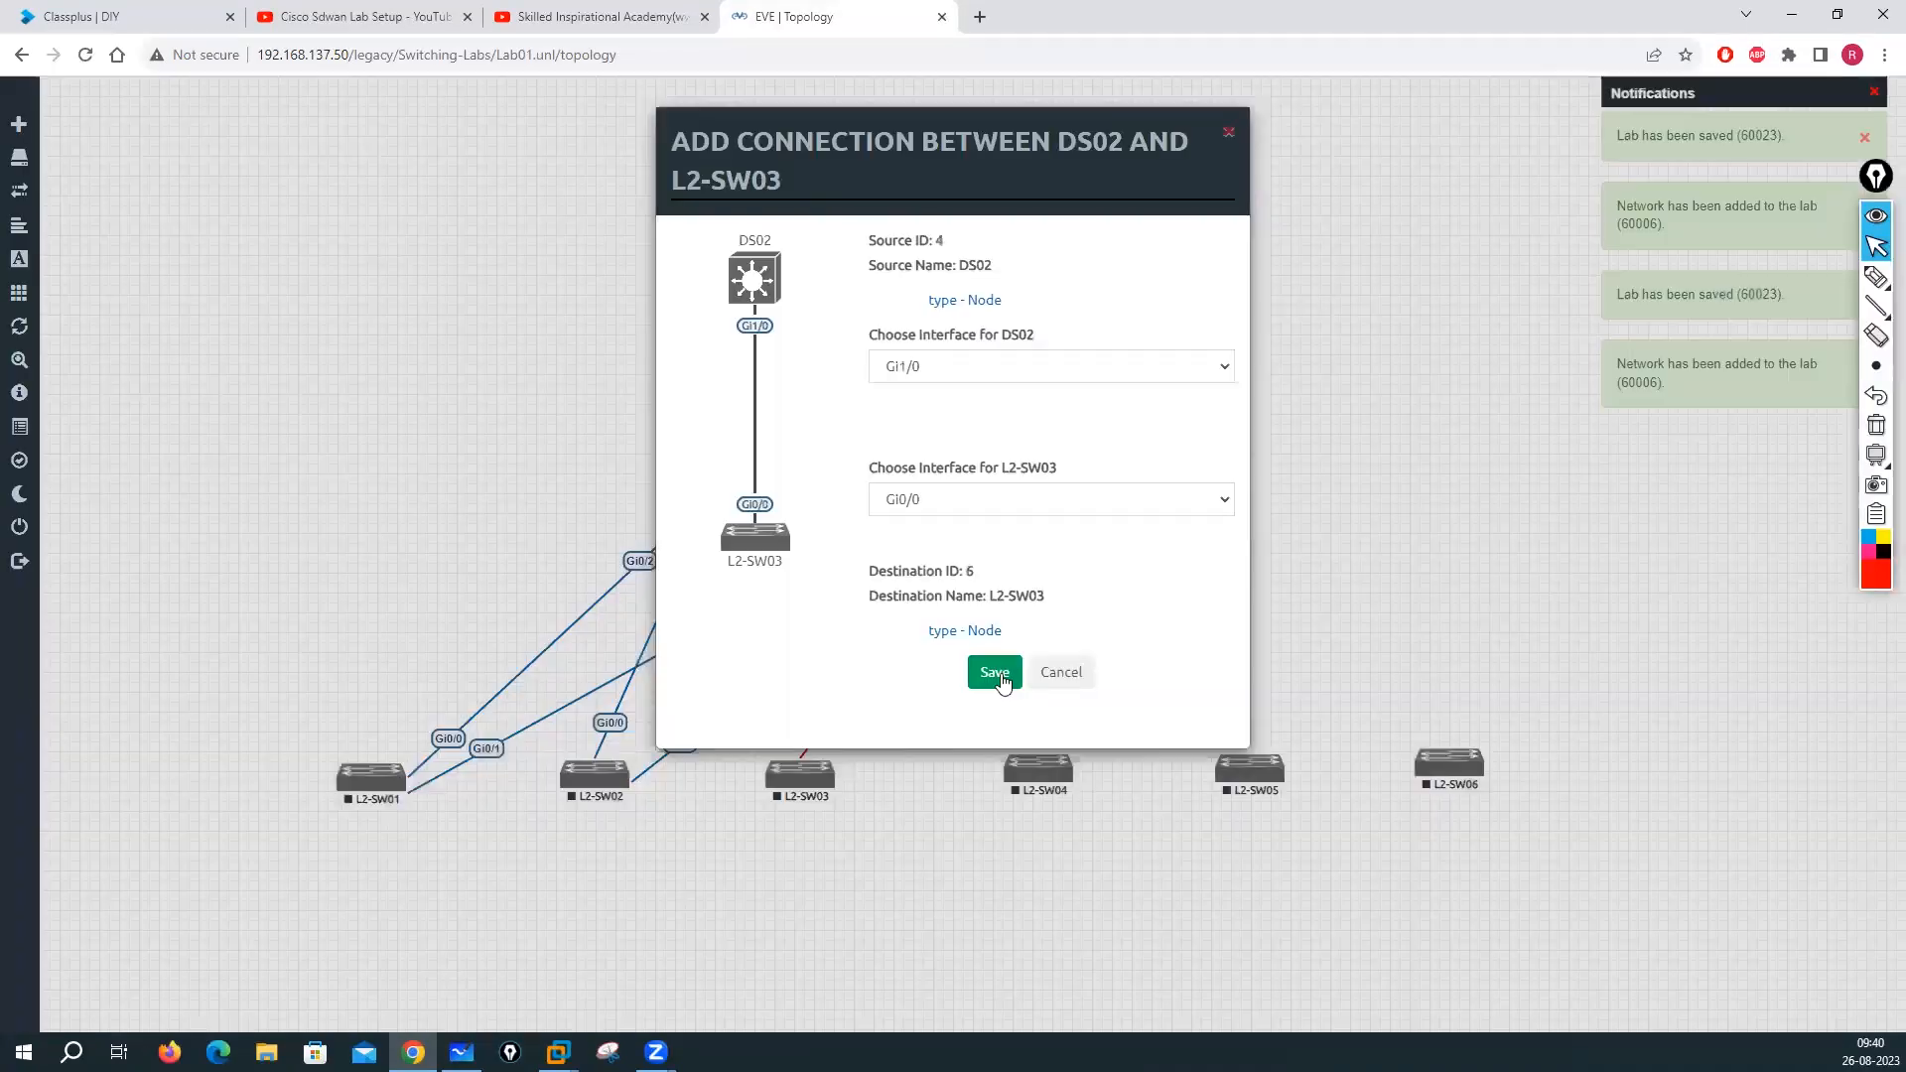
{"action": "left_click", "coordinate": [1000, 677]}
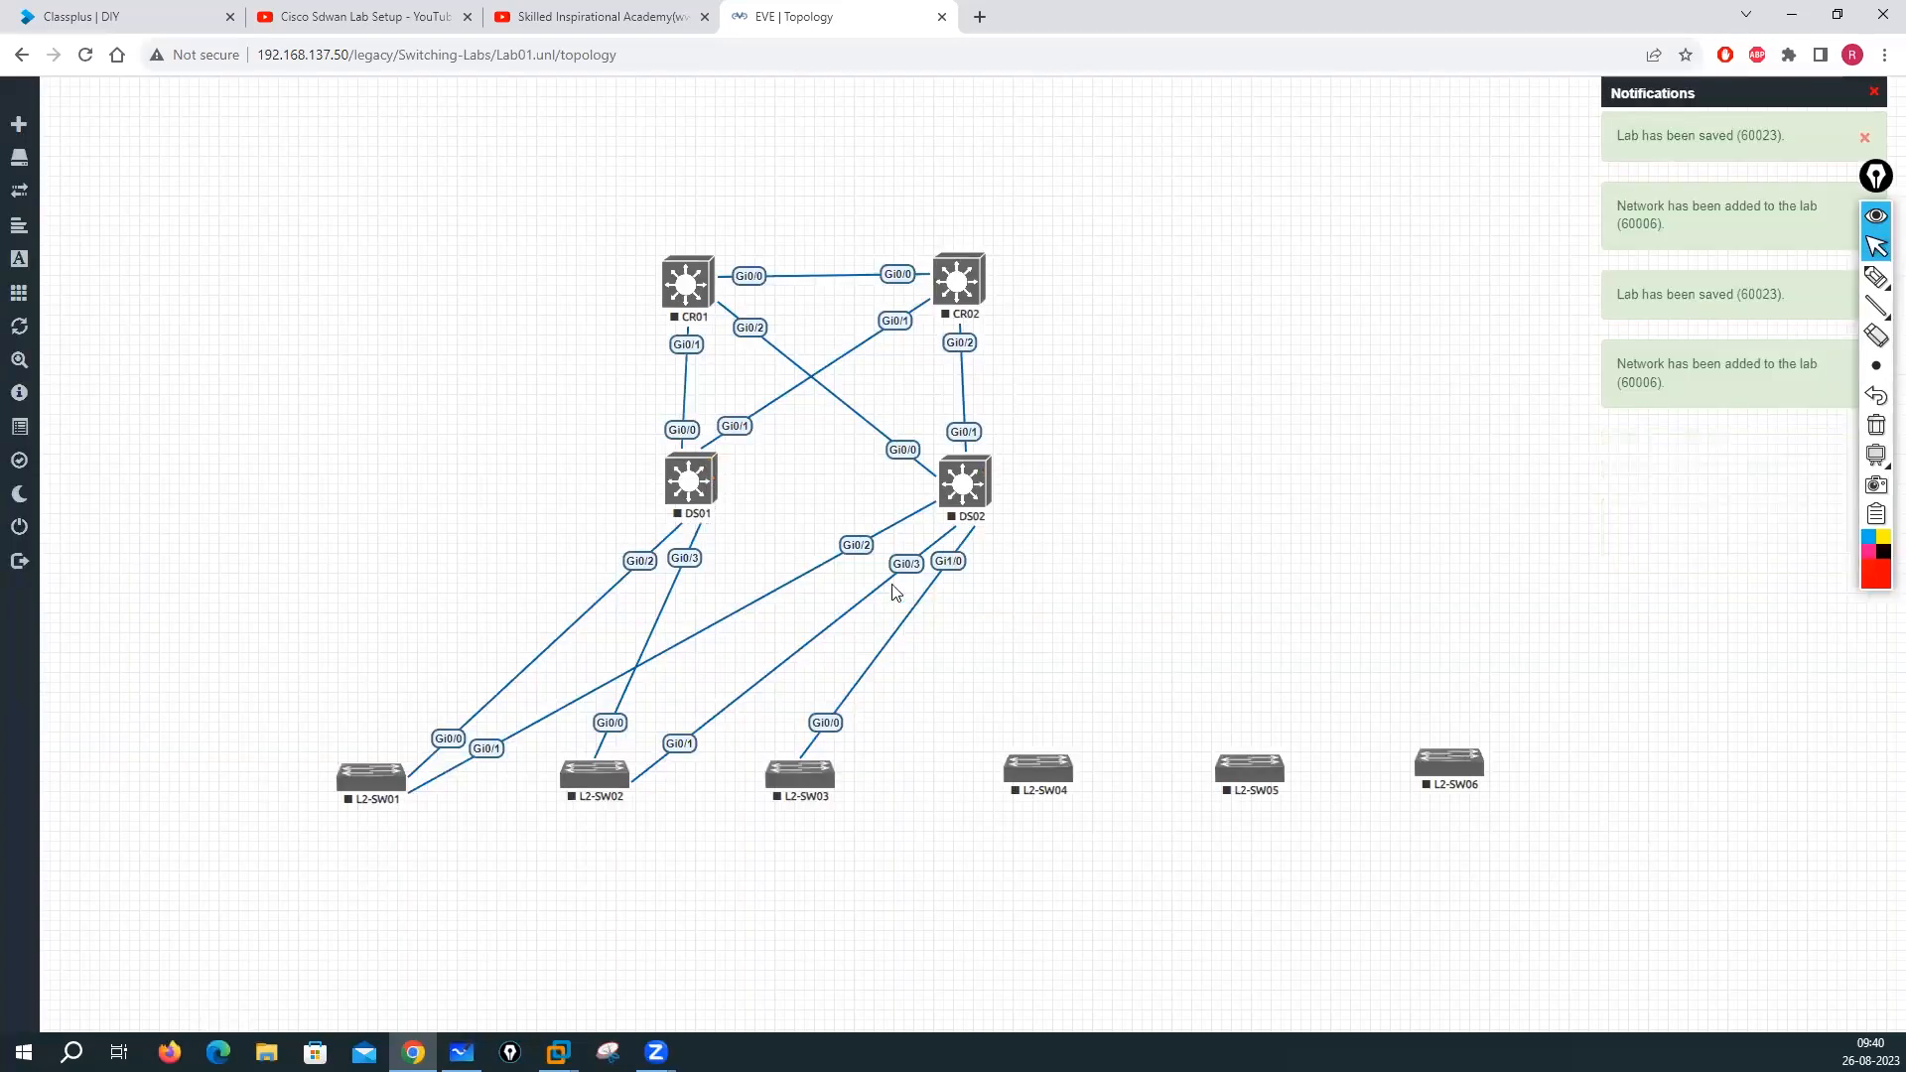
{"action": "right_click", "coordinate": [895, 647]}
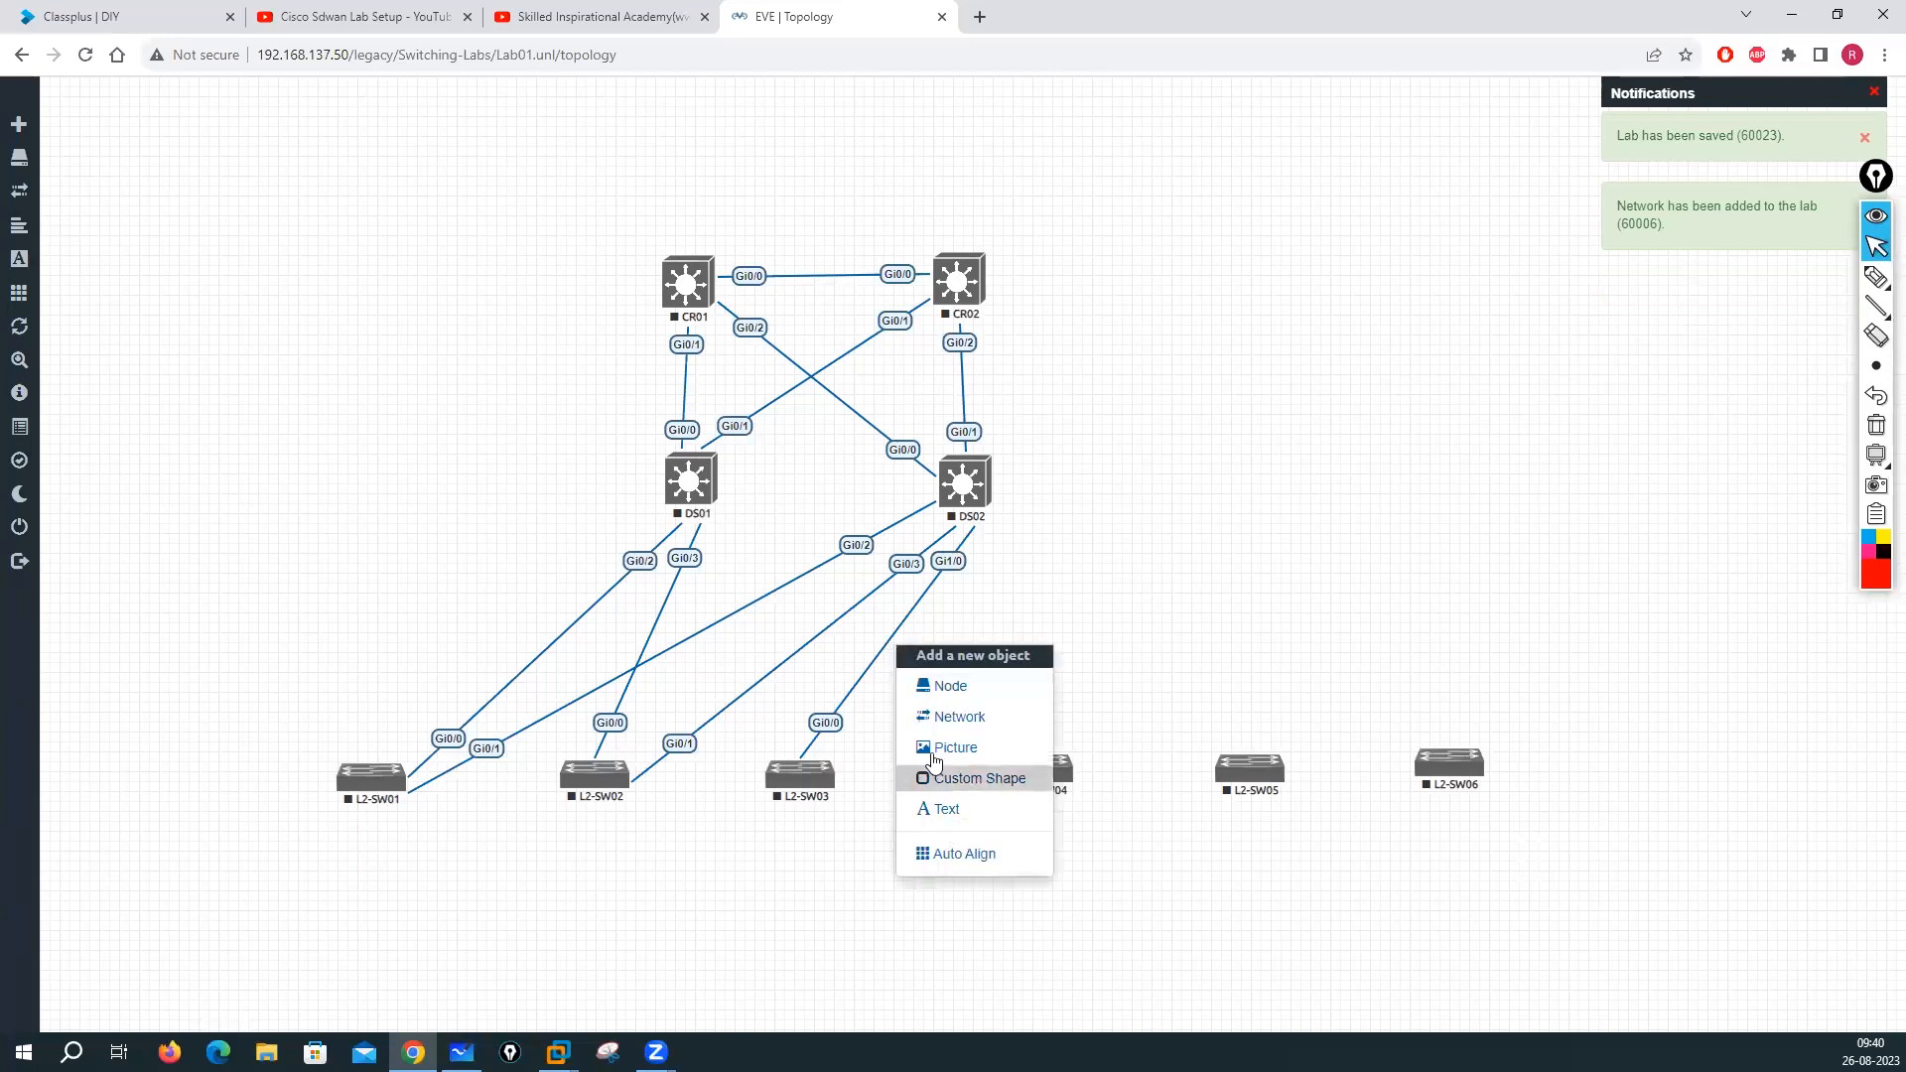
{"action": "left_click", "coordinate": [1008, 612]}
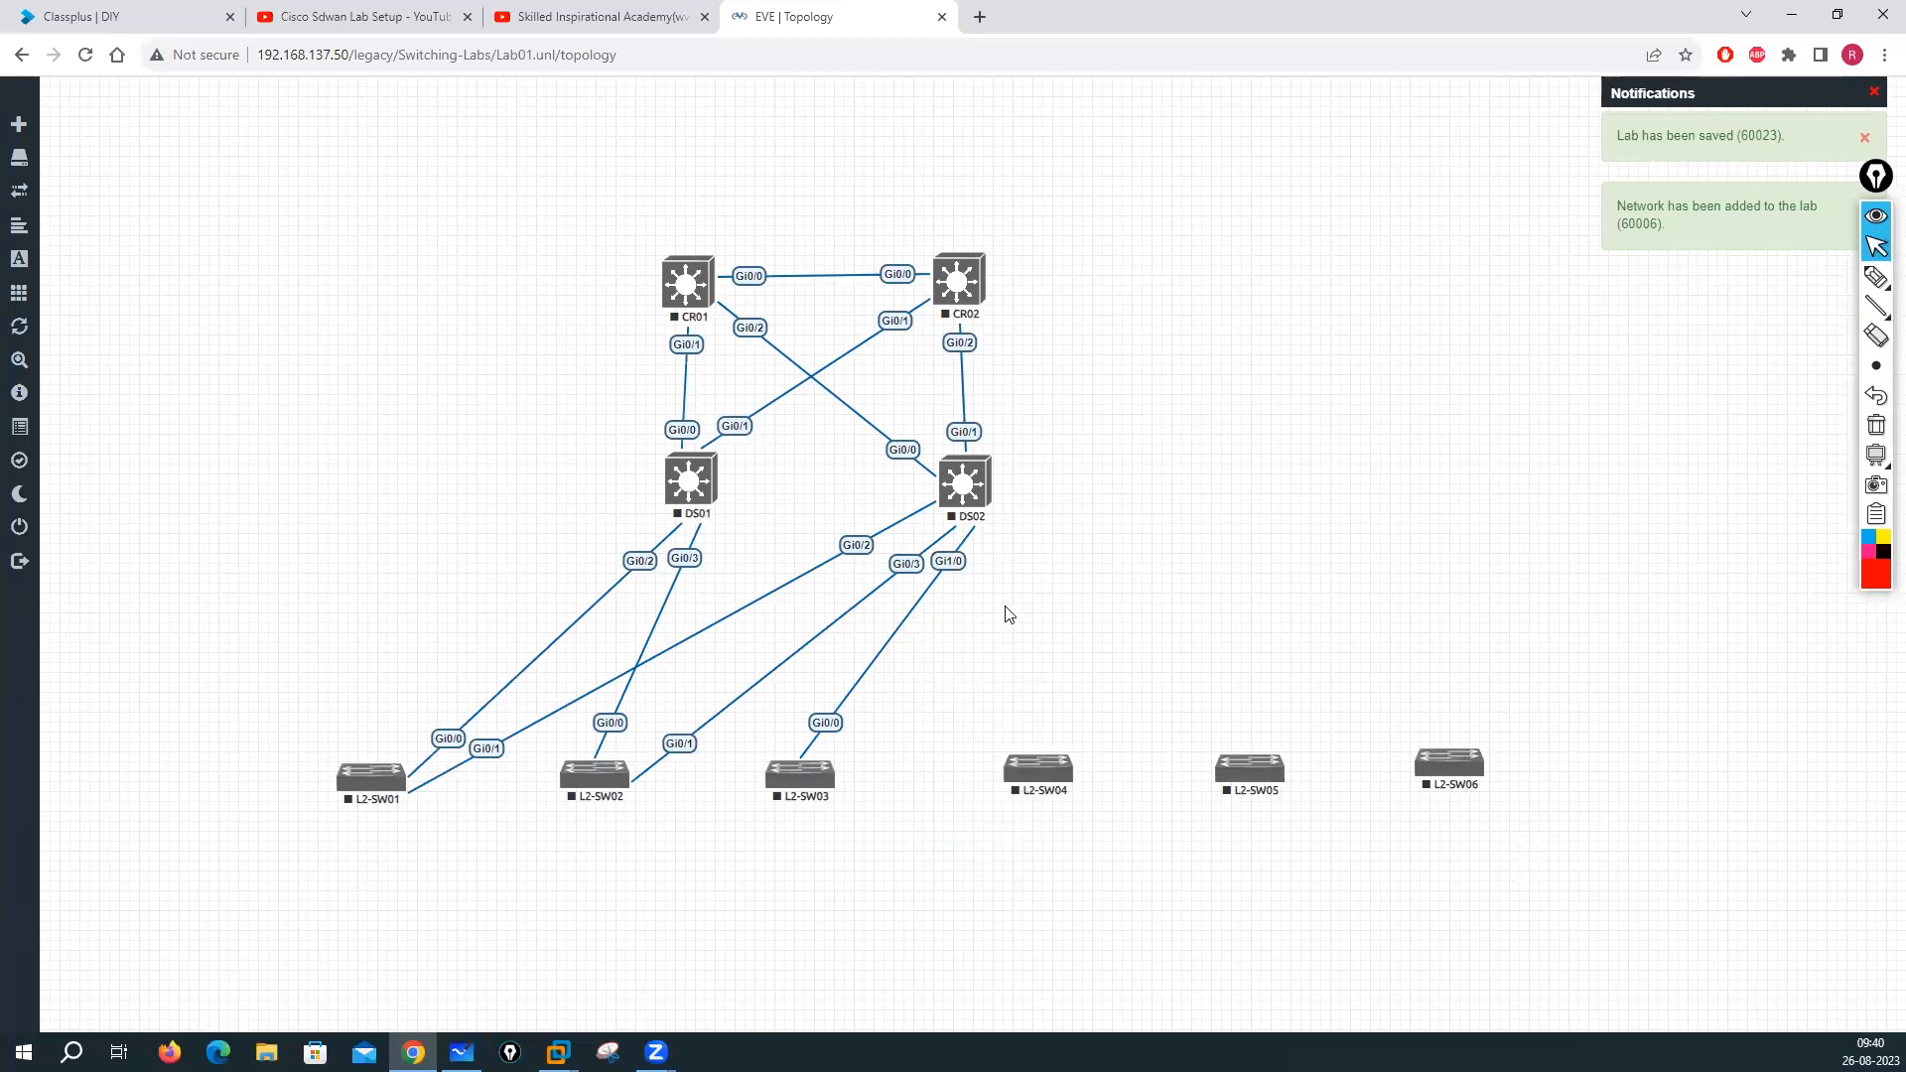
{"action": "right_click", "coordinate": [899, 643]}
{"action": "left_click", "coordinate": [972, 679]}
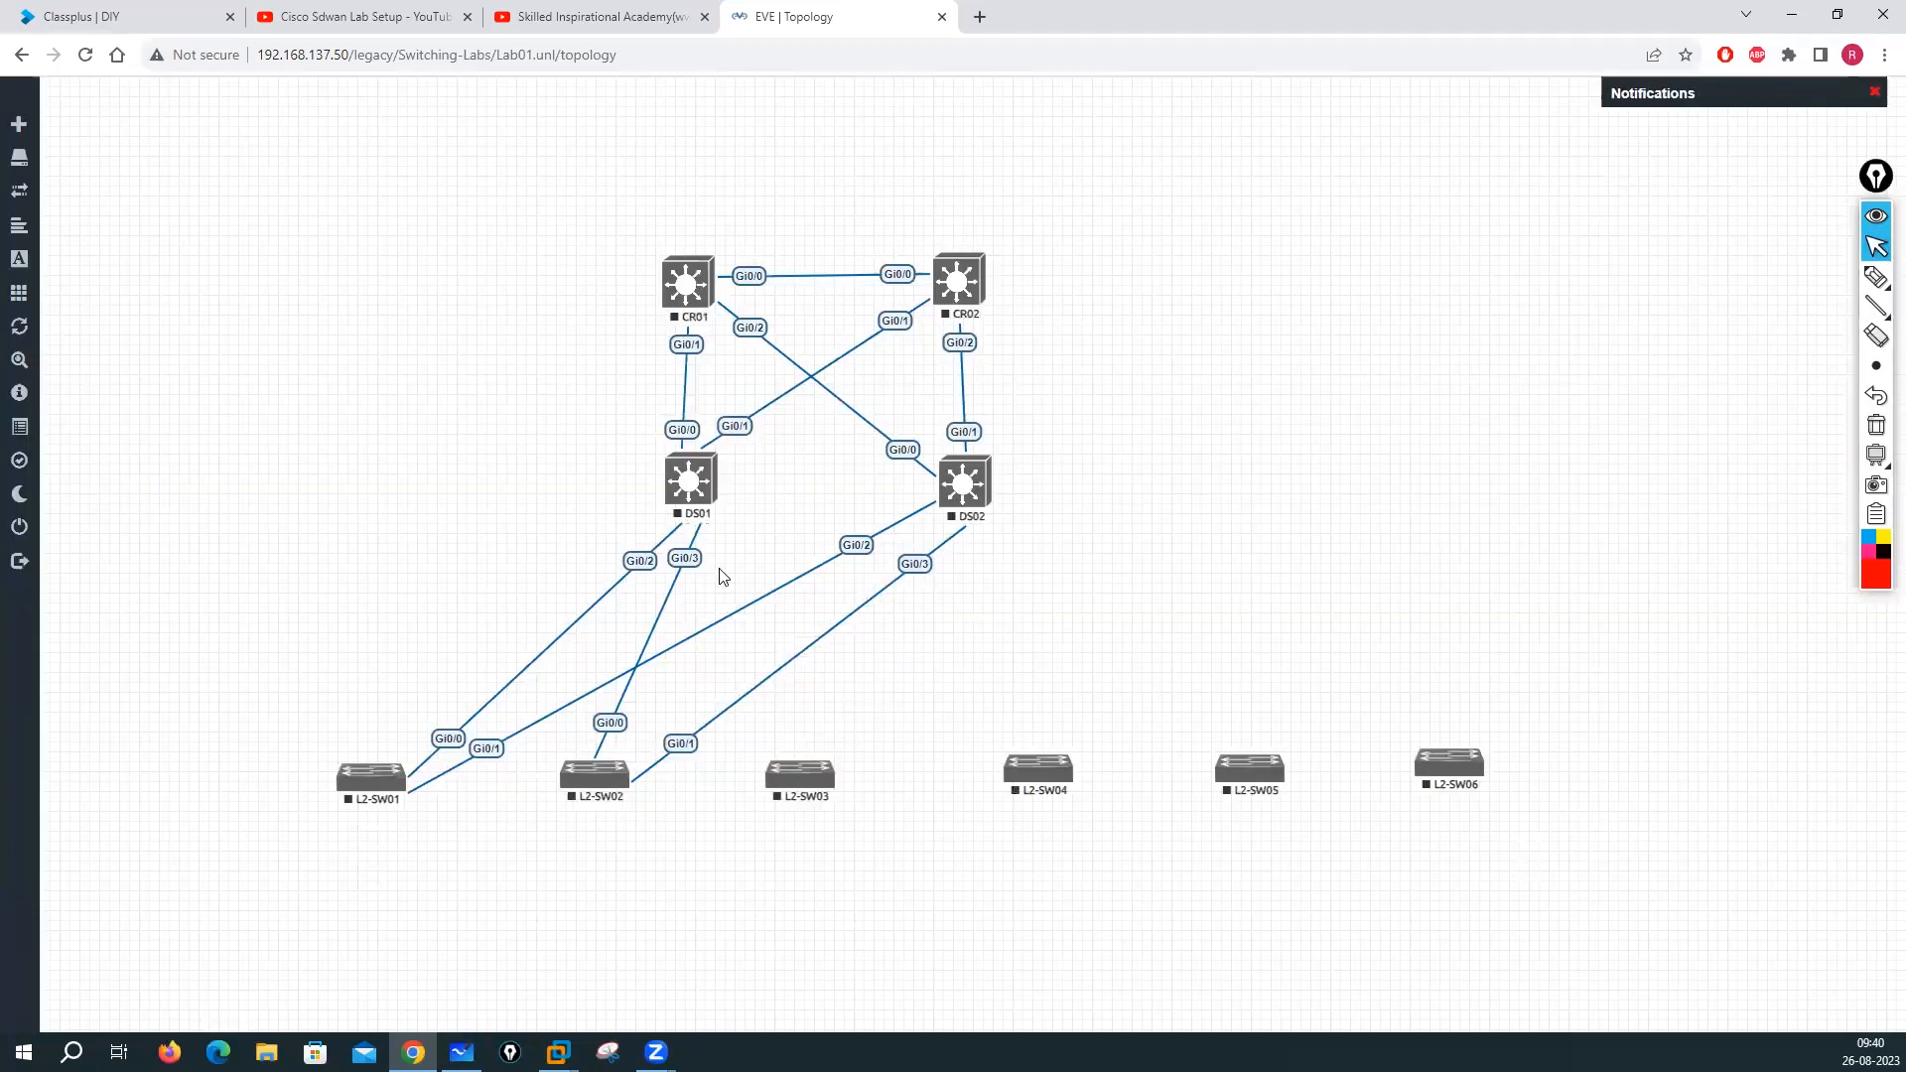
Connect L2-SW03 to both distribution switches: DS01 Gi1/0 to its Gi0/0 and DS02 Gi1/0 to its Gi0/1
{"action": "left_click_drag", "start_coordinate": [812, 773], "coordinate": [810, 775]}
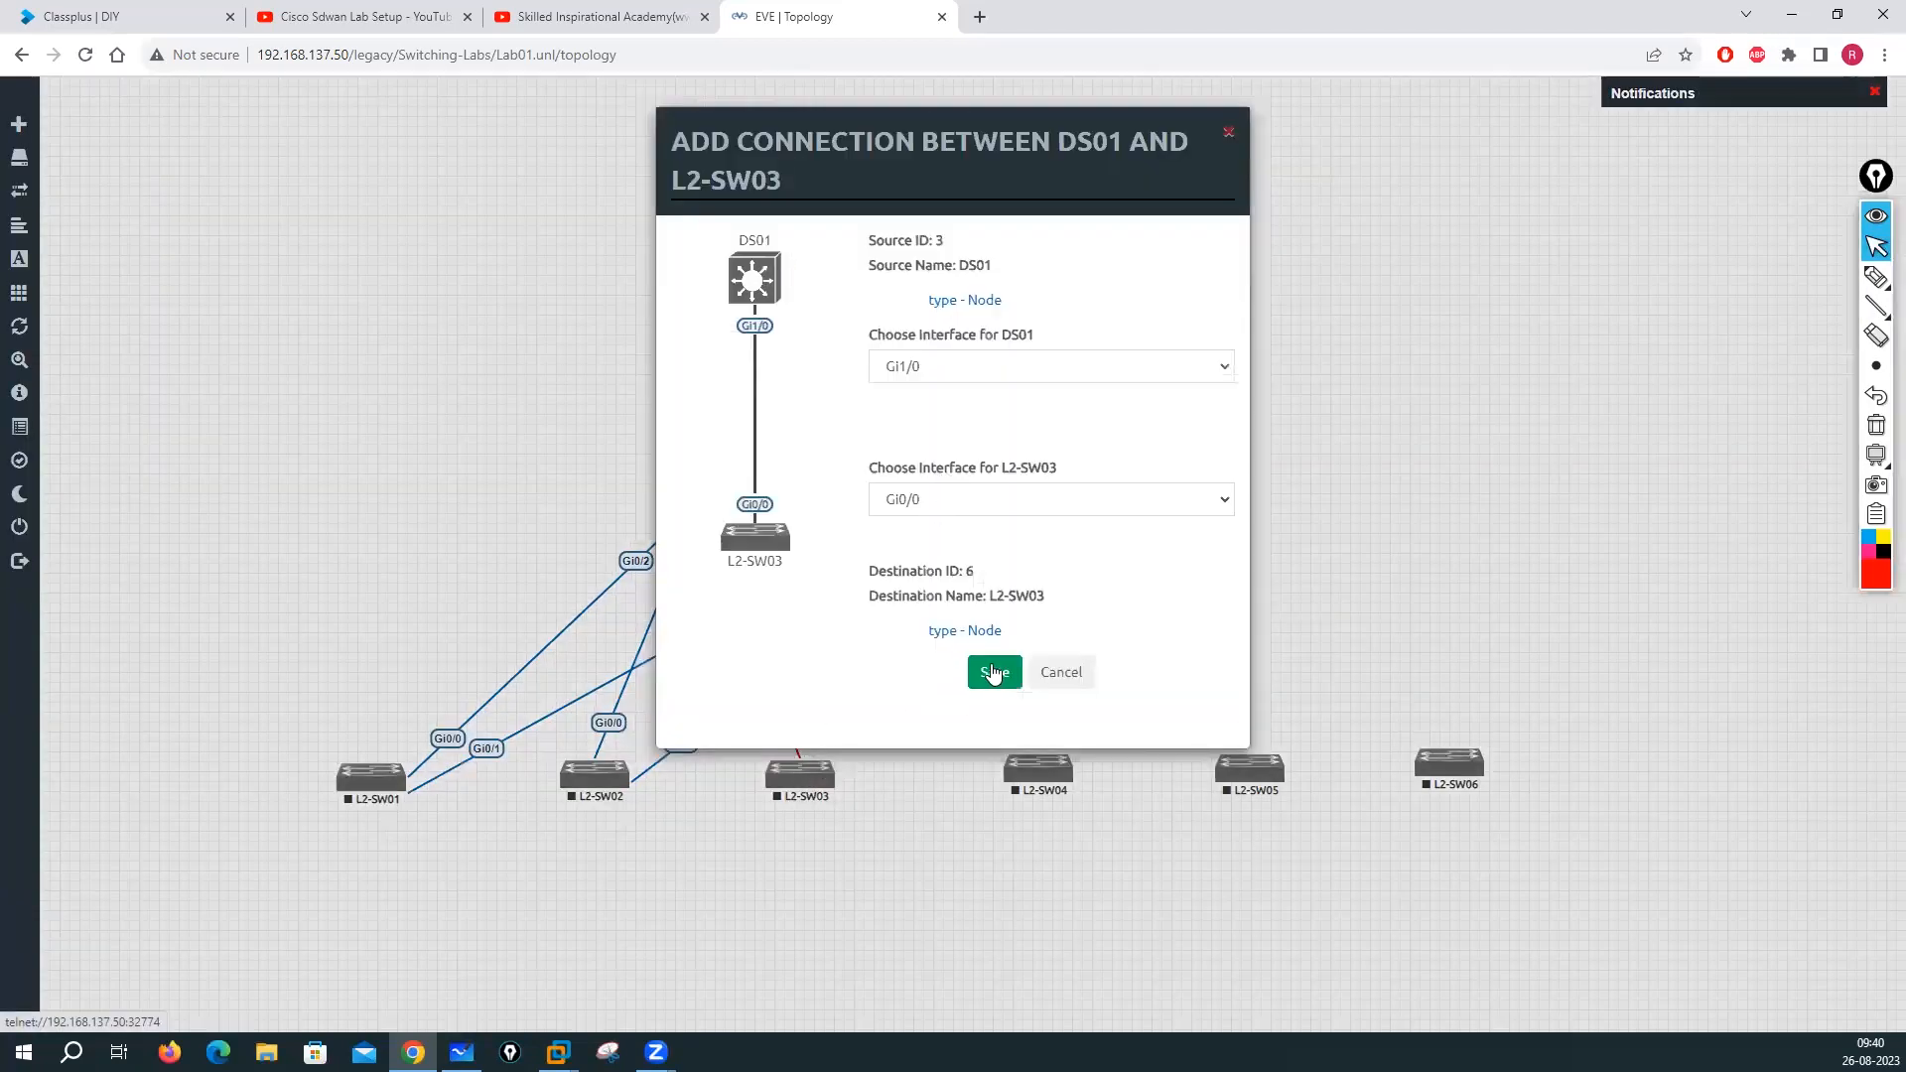
{"action": "left_click", "coordinate": [992, 673]}
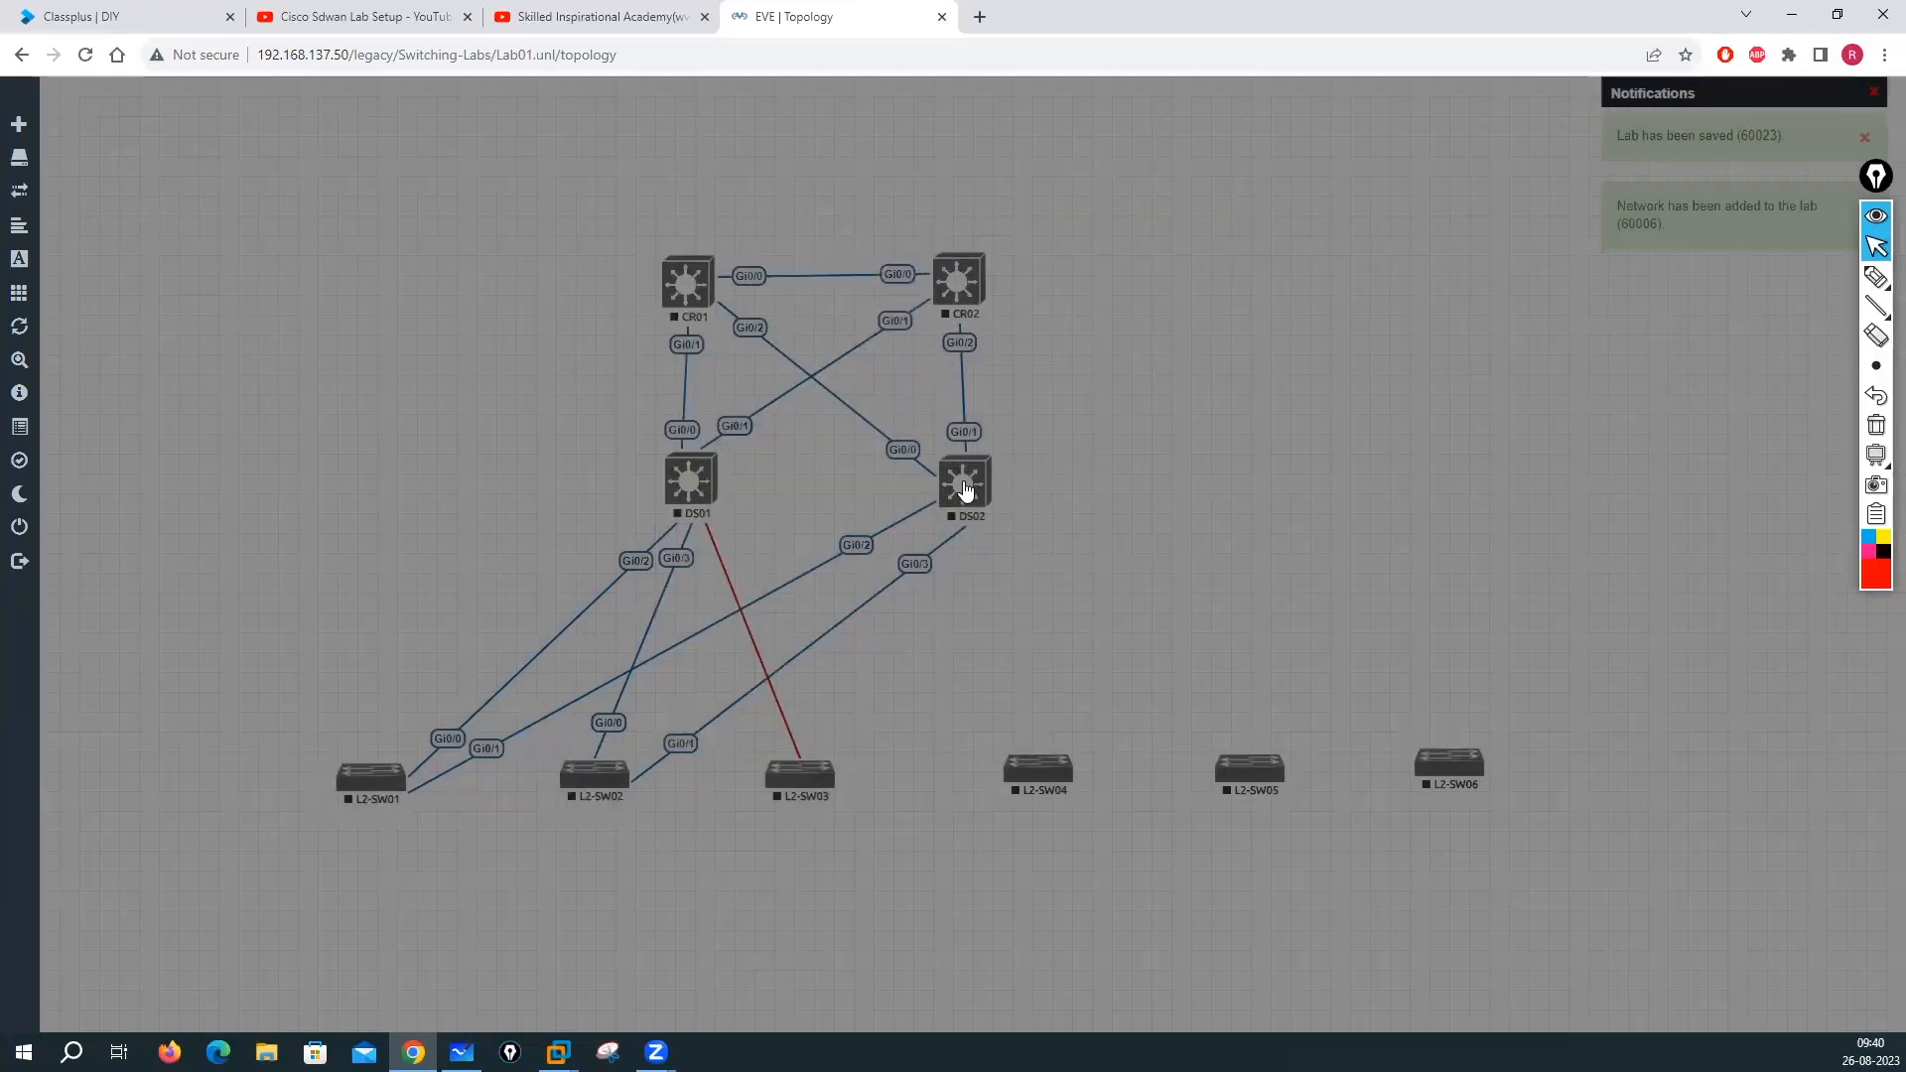
{"action": "mouse_move", "coordinate": [982, 478]}
{"action": "left_click_drag", "start_coordinate": [825, 759], "coordinate": [800, 772]}
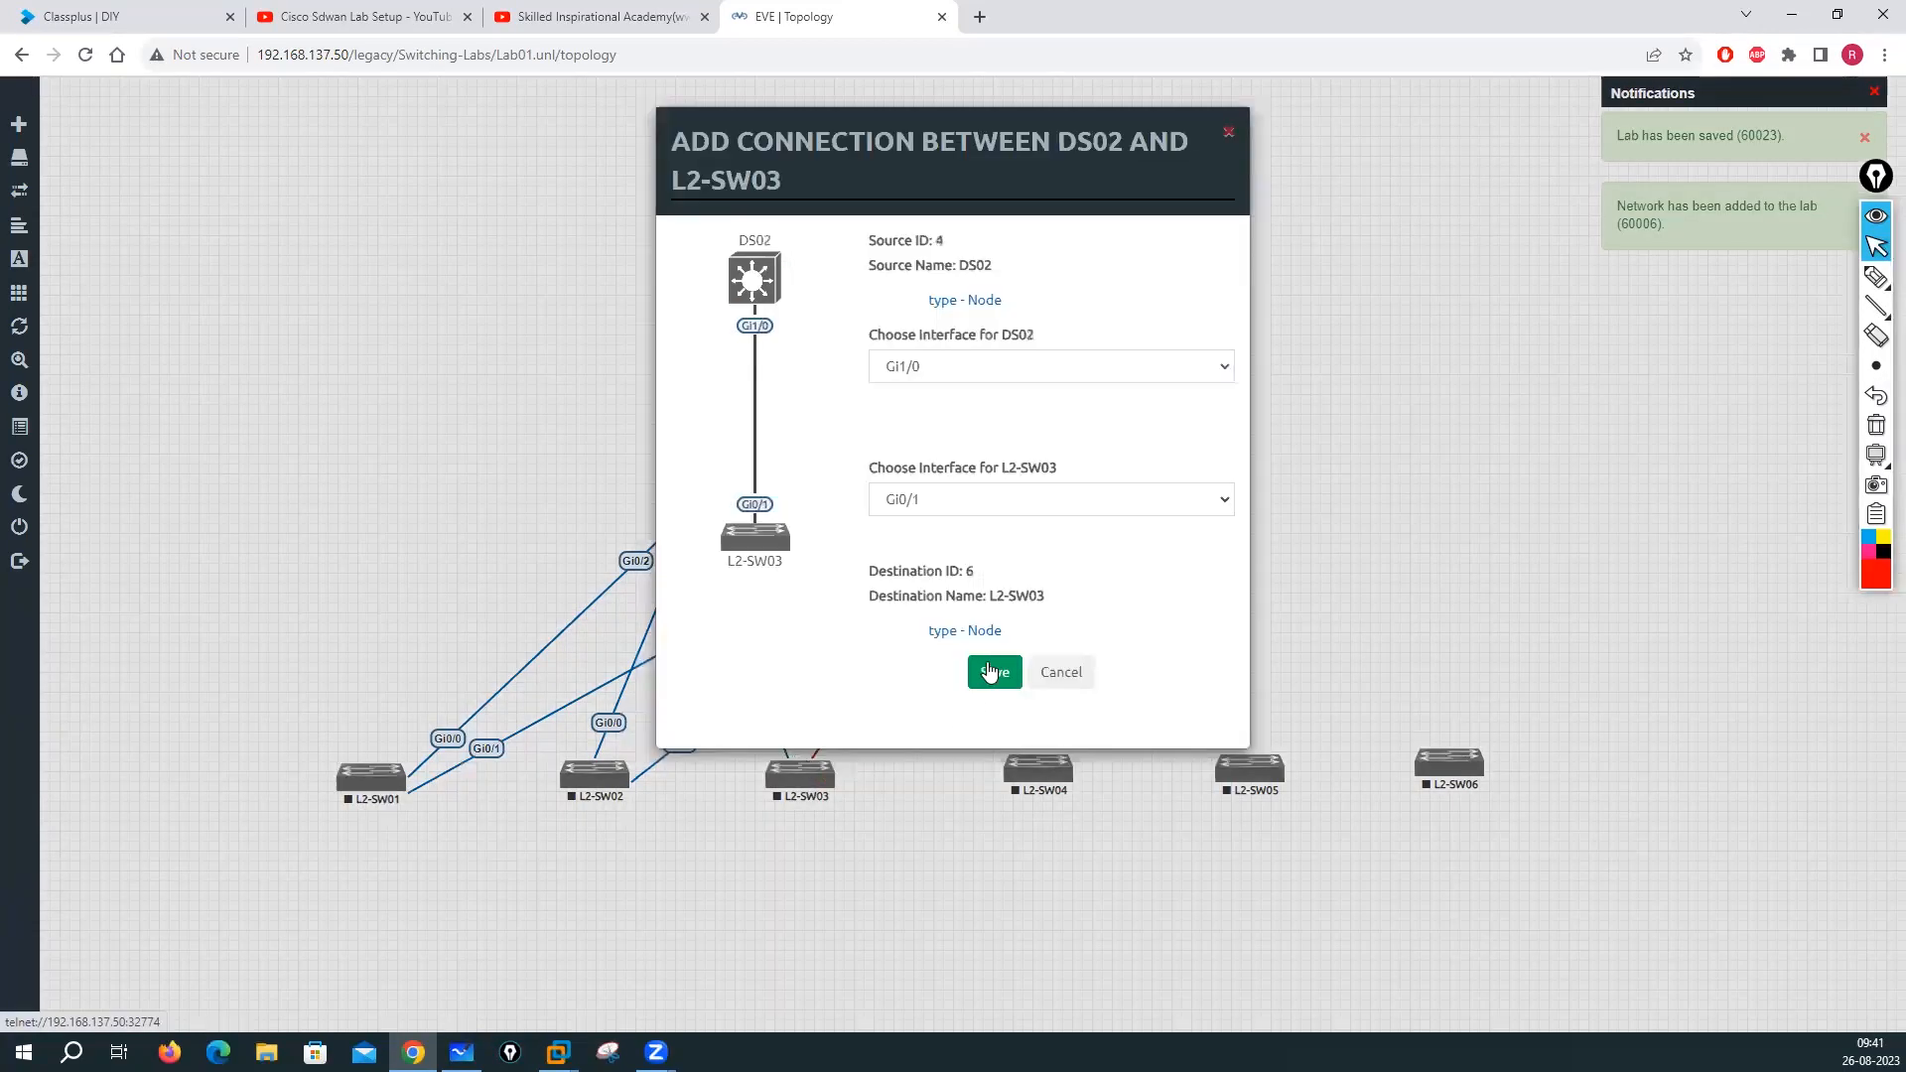
{"action": "left_click", "coordinate": [990, 673]}
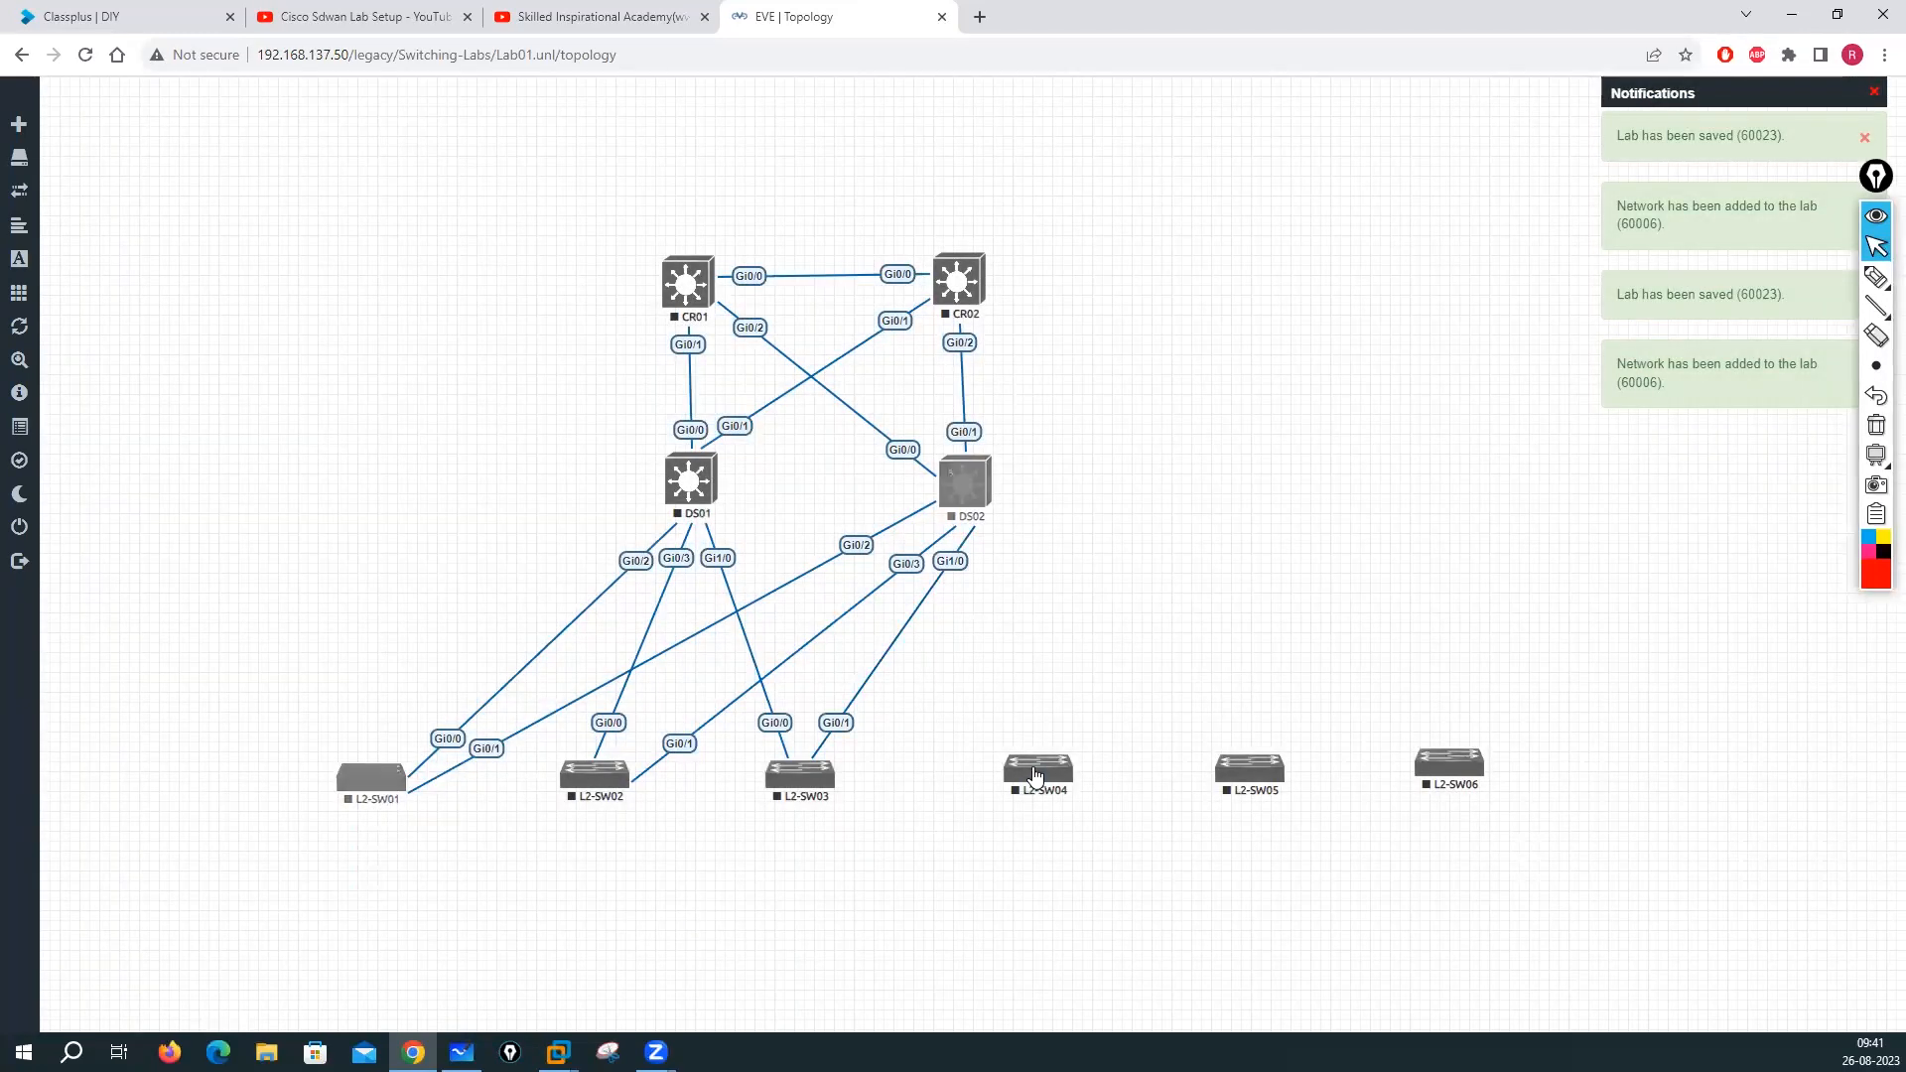
Connect L2-SW04 to both distribution switches: DS01 Gi1/1 to its Gi0/0 and DS02 Gi1/1 to its Gi0/1
{"action": "left_click_drag", "start_coordinate": [689, 480], "coordinate": [1032, 765]}
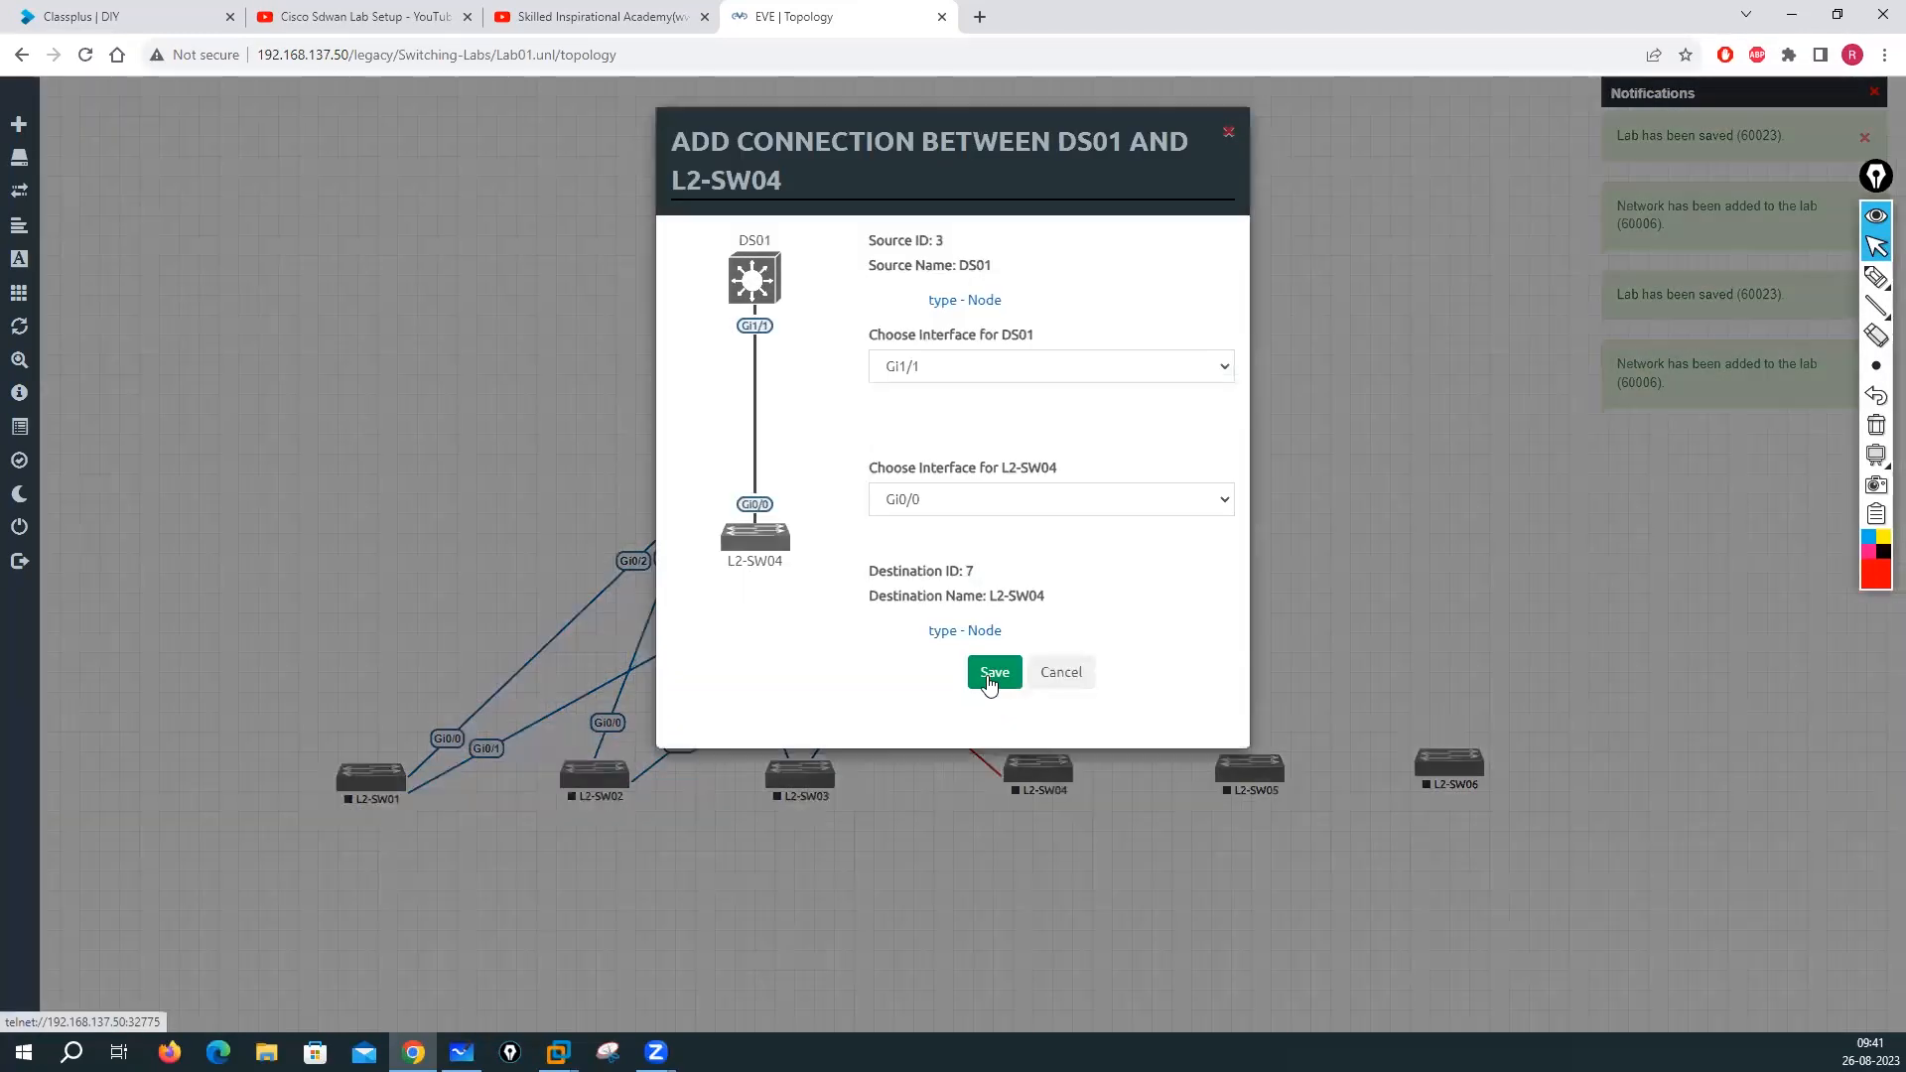
{"action": "left_click", "coordinate": [993, 672]}
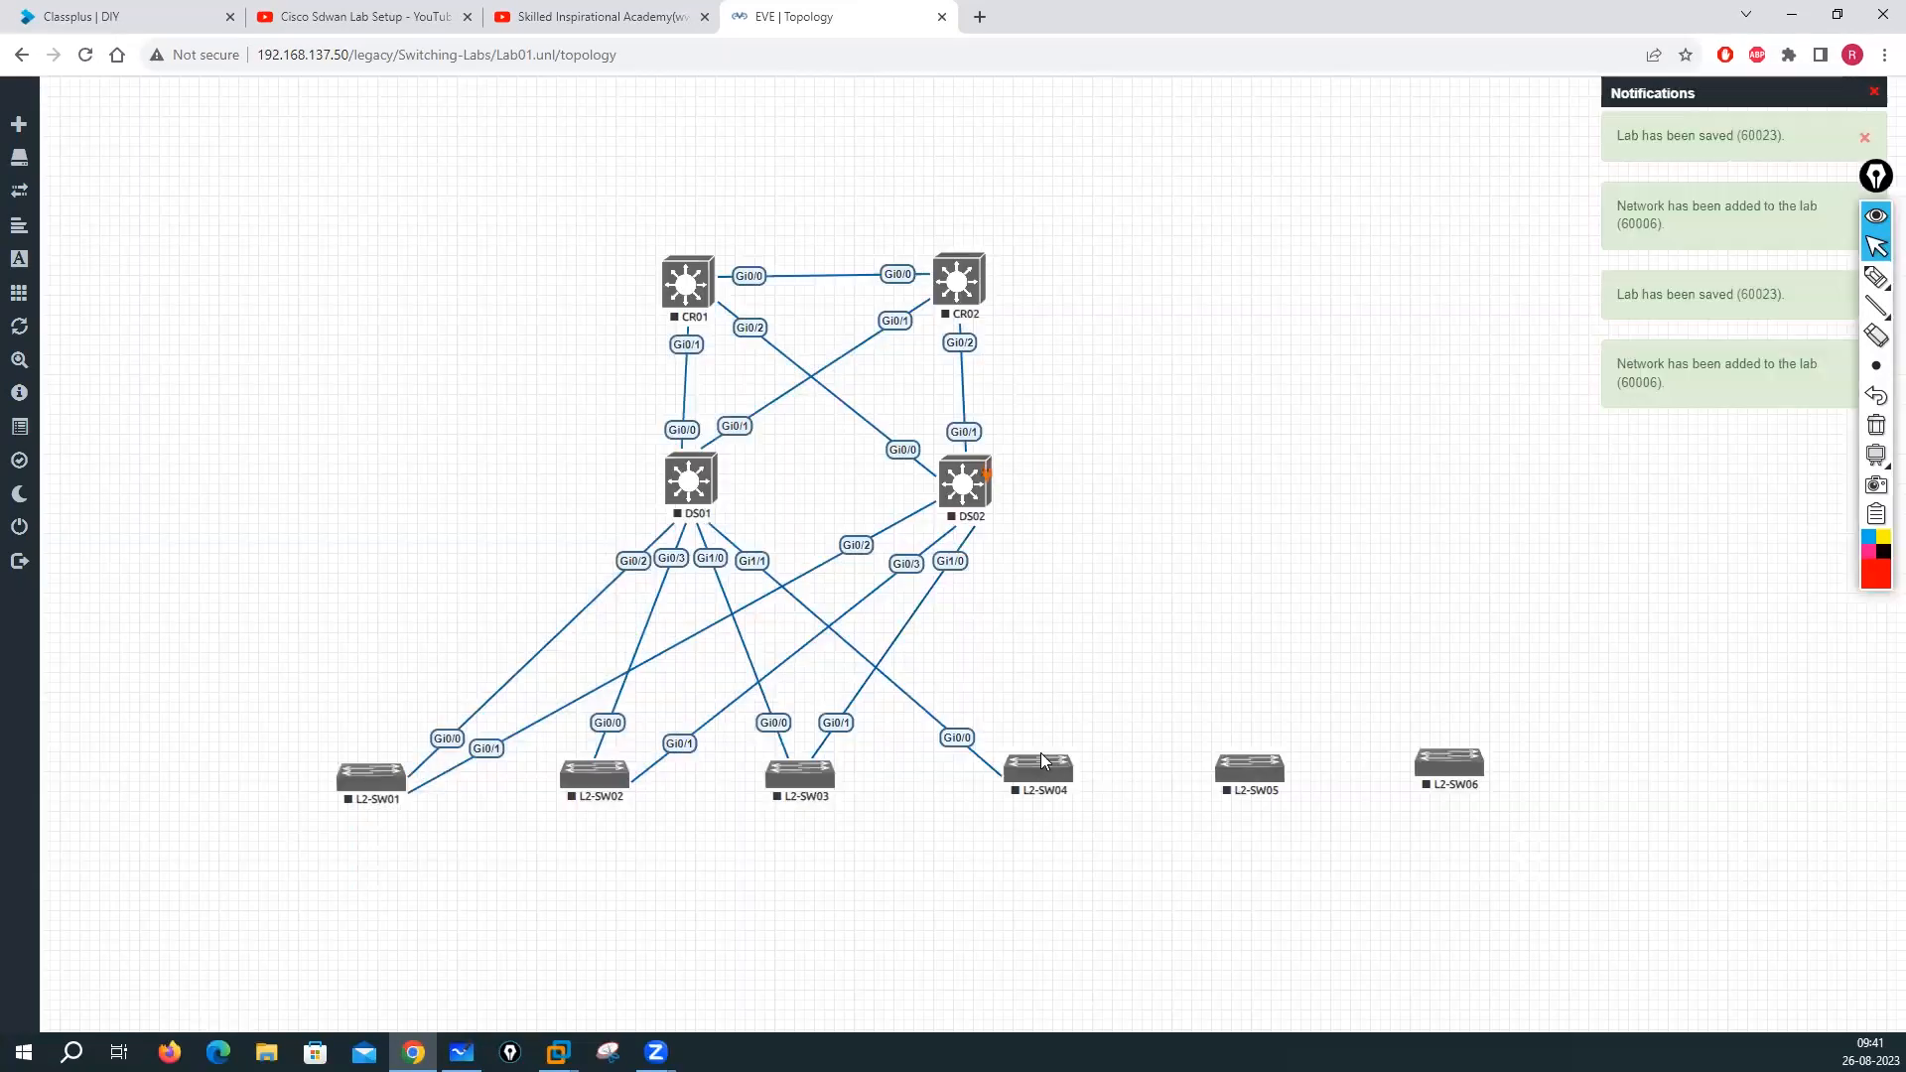
{"action": "left_click_drag", "start_coordinate": [1042, 761], "coordinate": [1044, 763]}
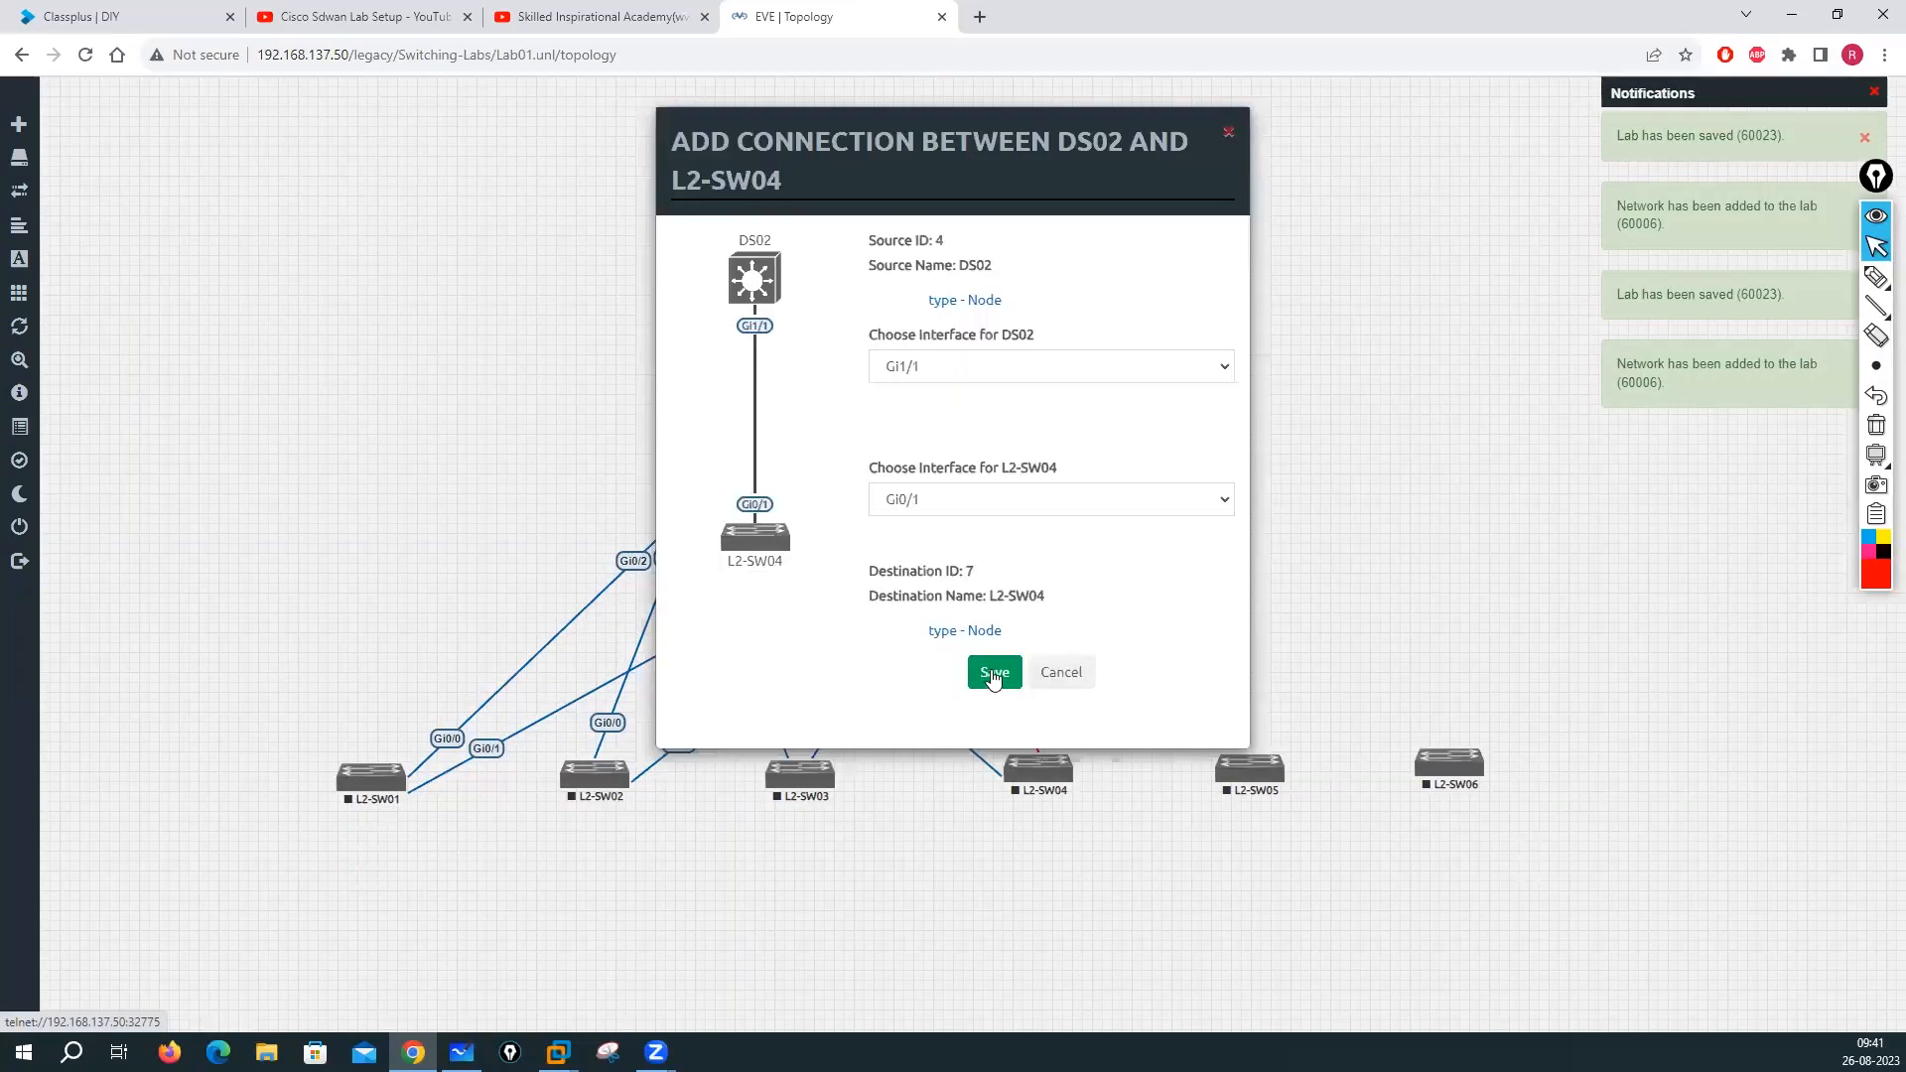
{"action": "left_click", "coordinate": [980, 663]}
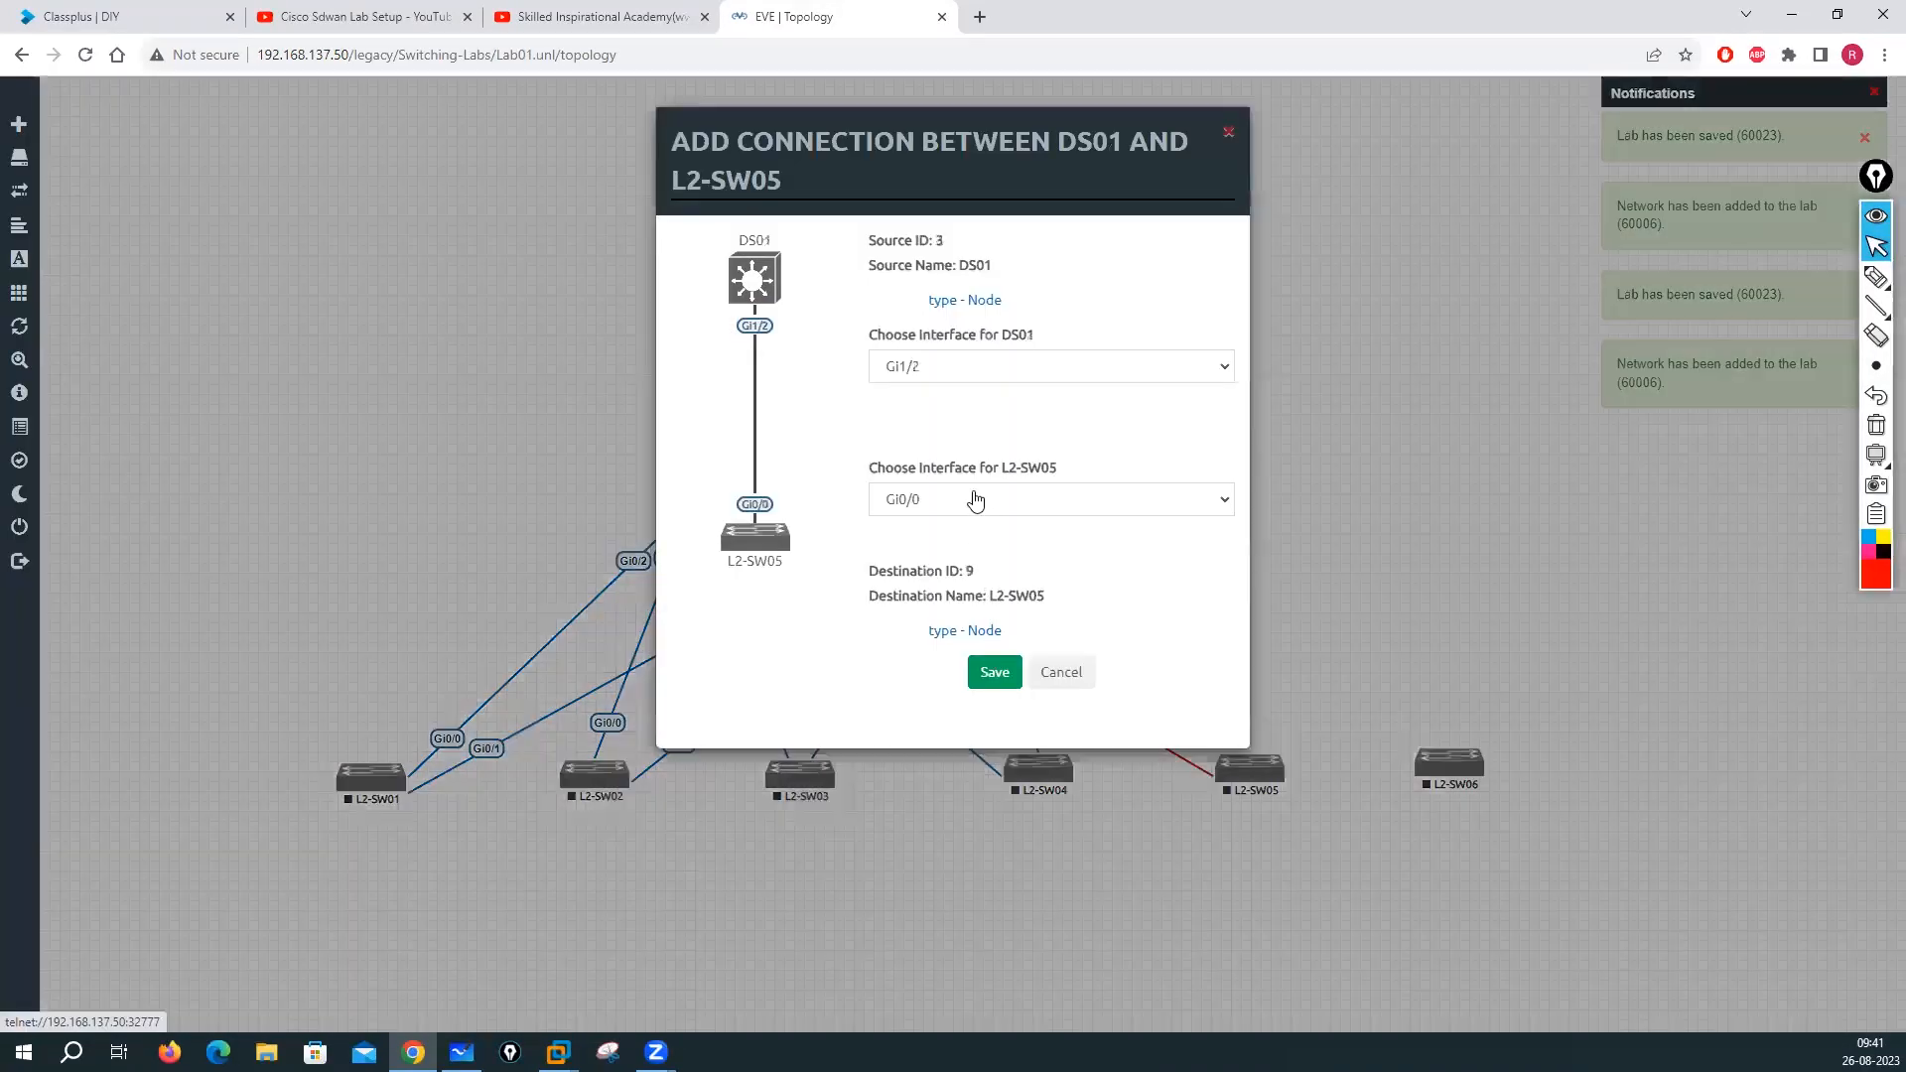
Connect DS01 Gi1/2 to L2-SW05 Gi0/0 and save the connection
{"action": "left_click", "coordinate": [994, 672]}
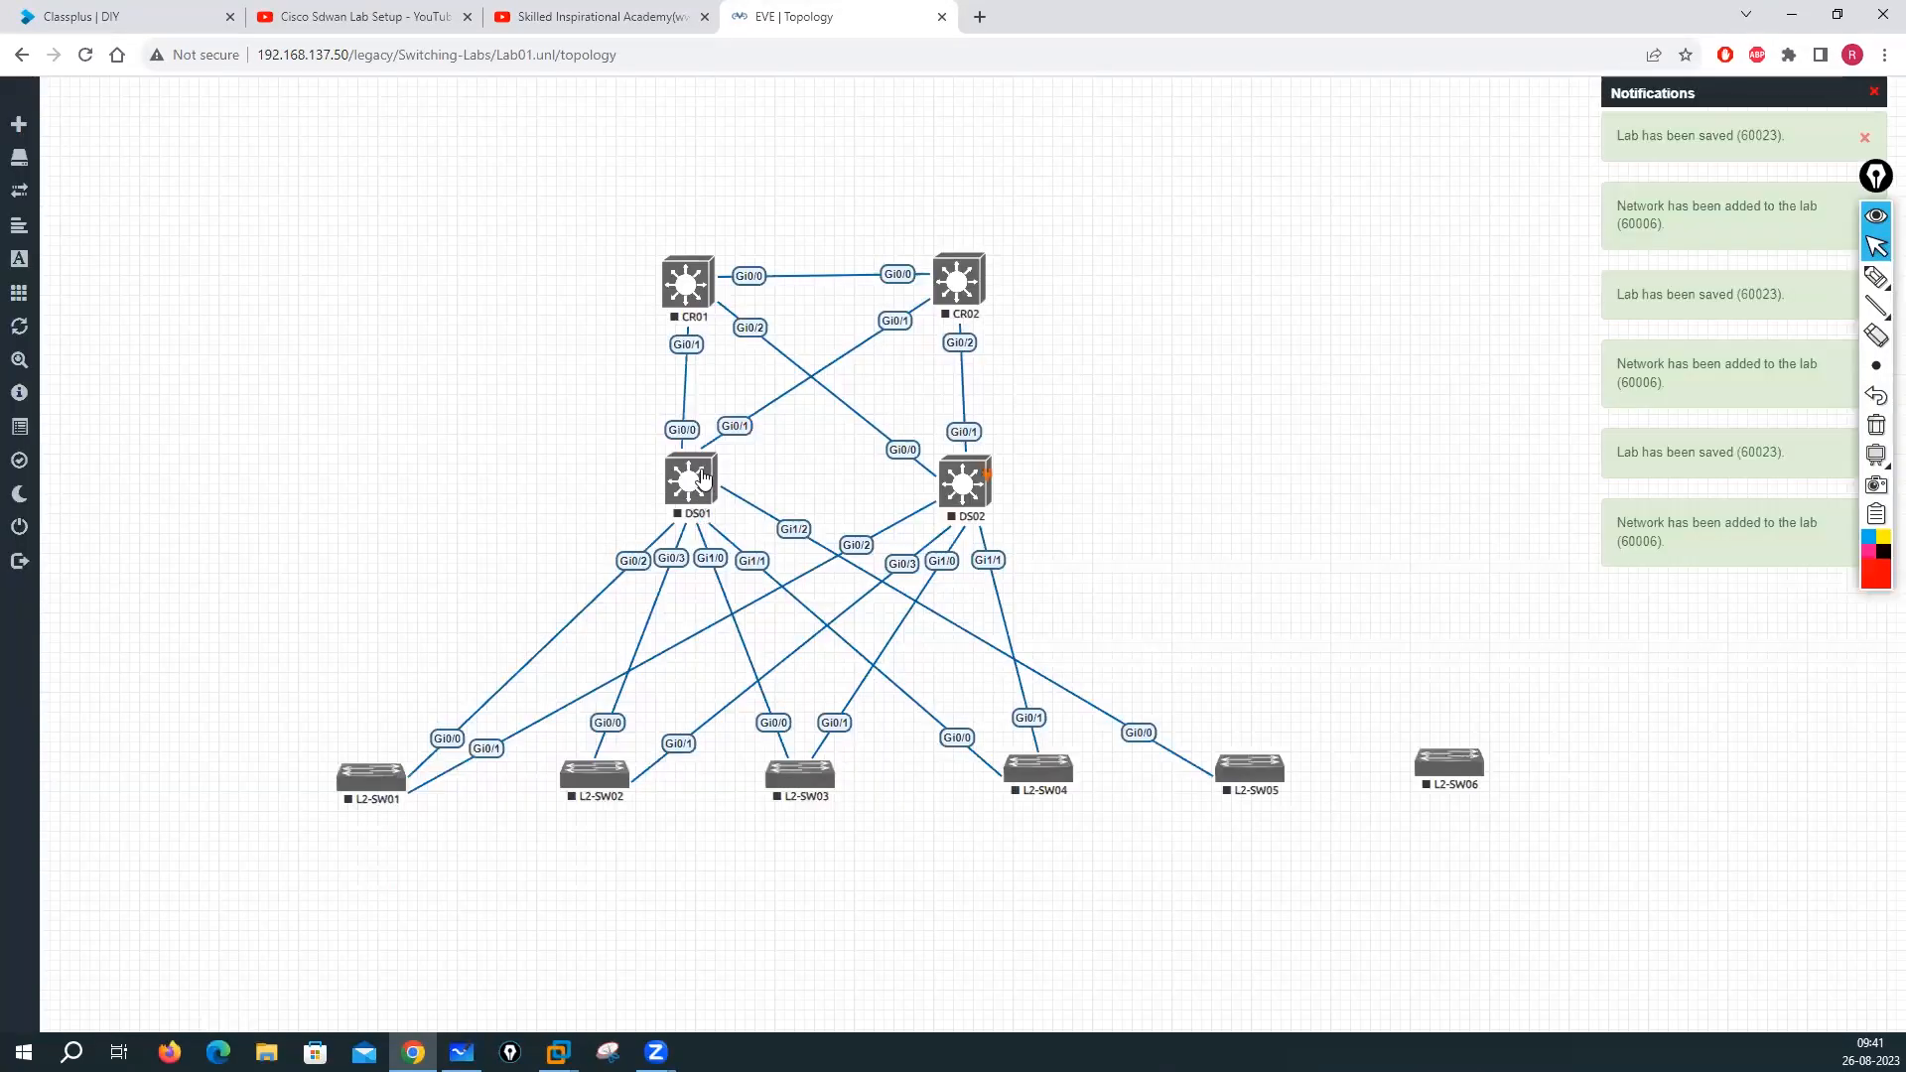
Connect DS02 Gi1/2 to L2-SW05 Gi0/1, and link L2-SW06 to both distribution switches: DS01 Gi1/3 to its Gi0/0 and DS02 Gi1/3 to its Gi0/1
{"action": "left_click_drag", "start_coordinate": [987, 476], "coordinate": [1245, 769]}
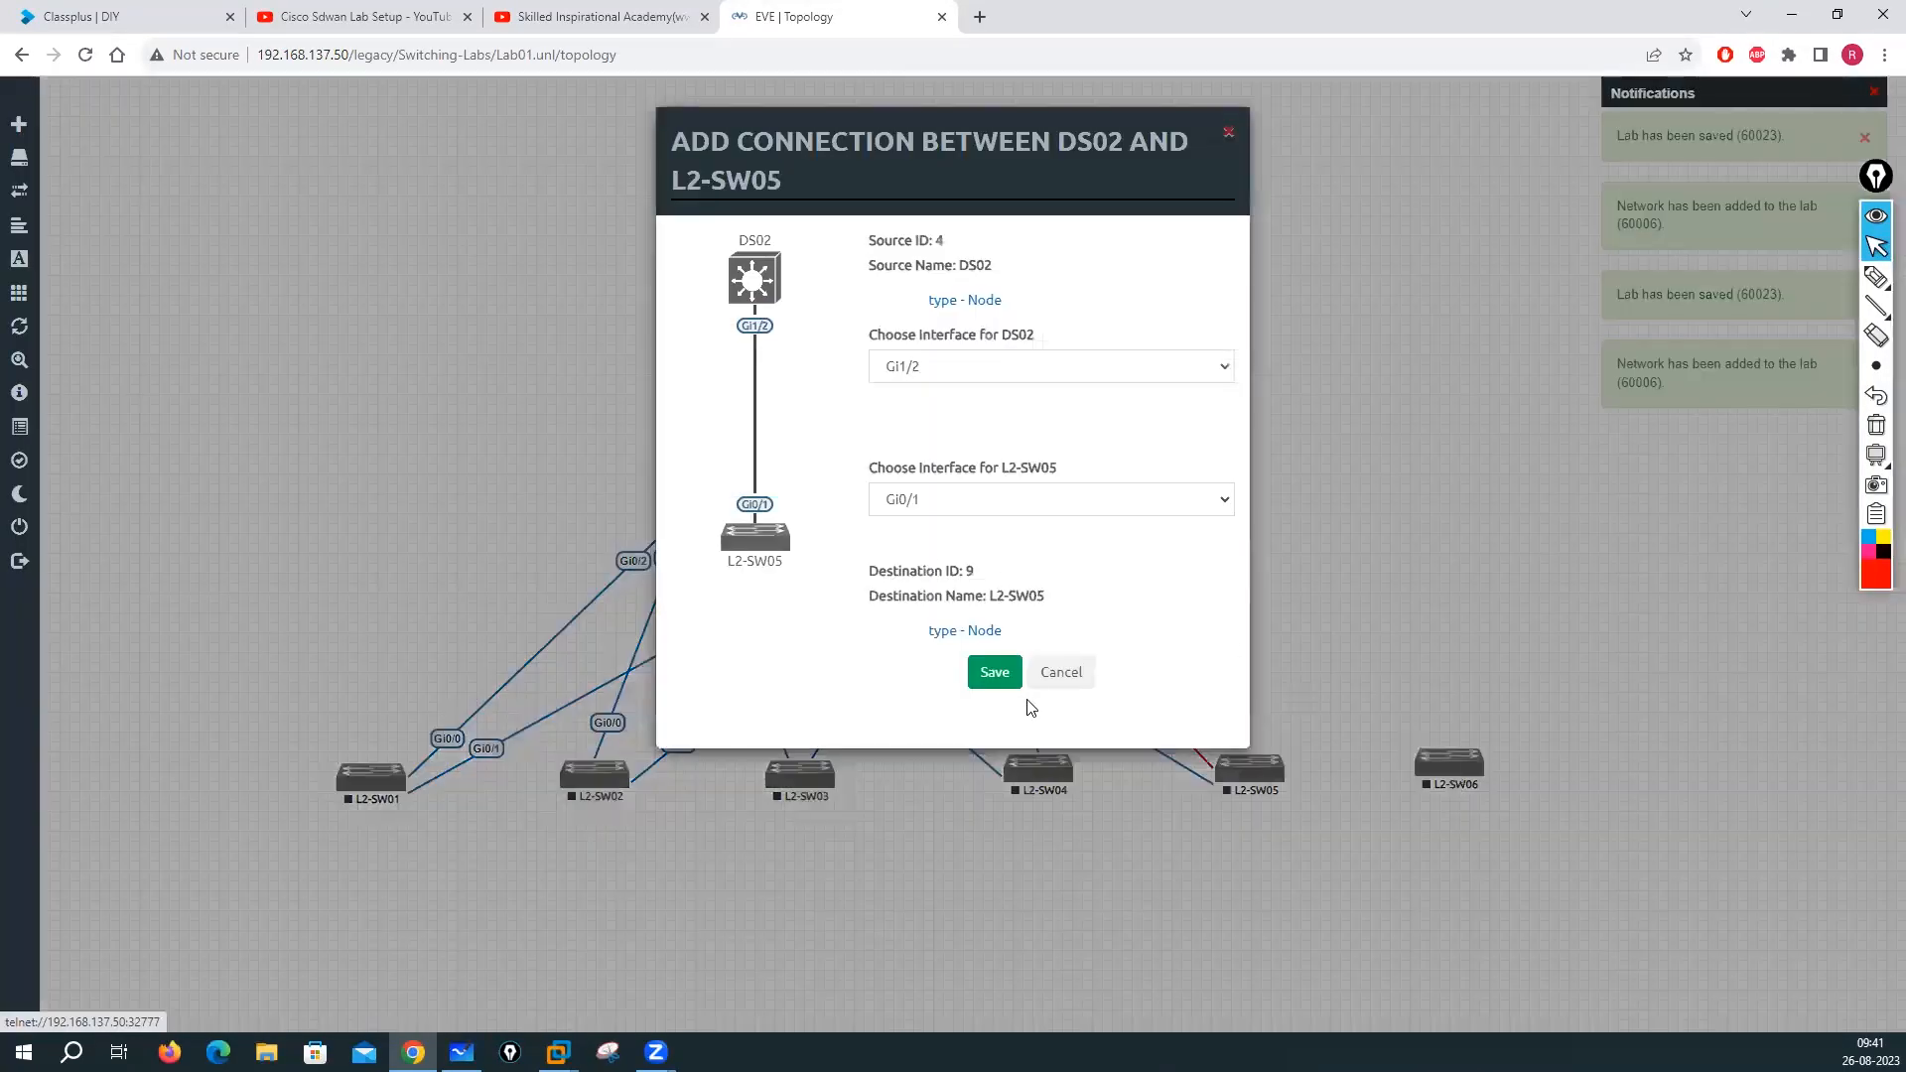
{"action": "left_click", "coordinate": [995, 685]}
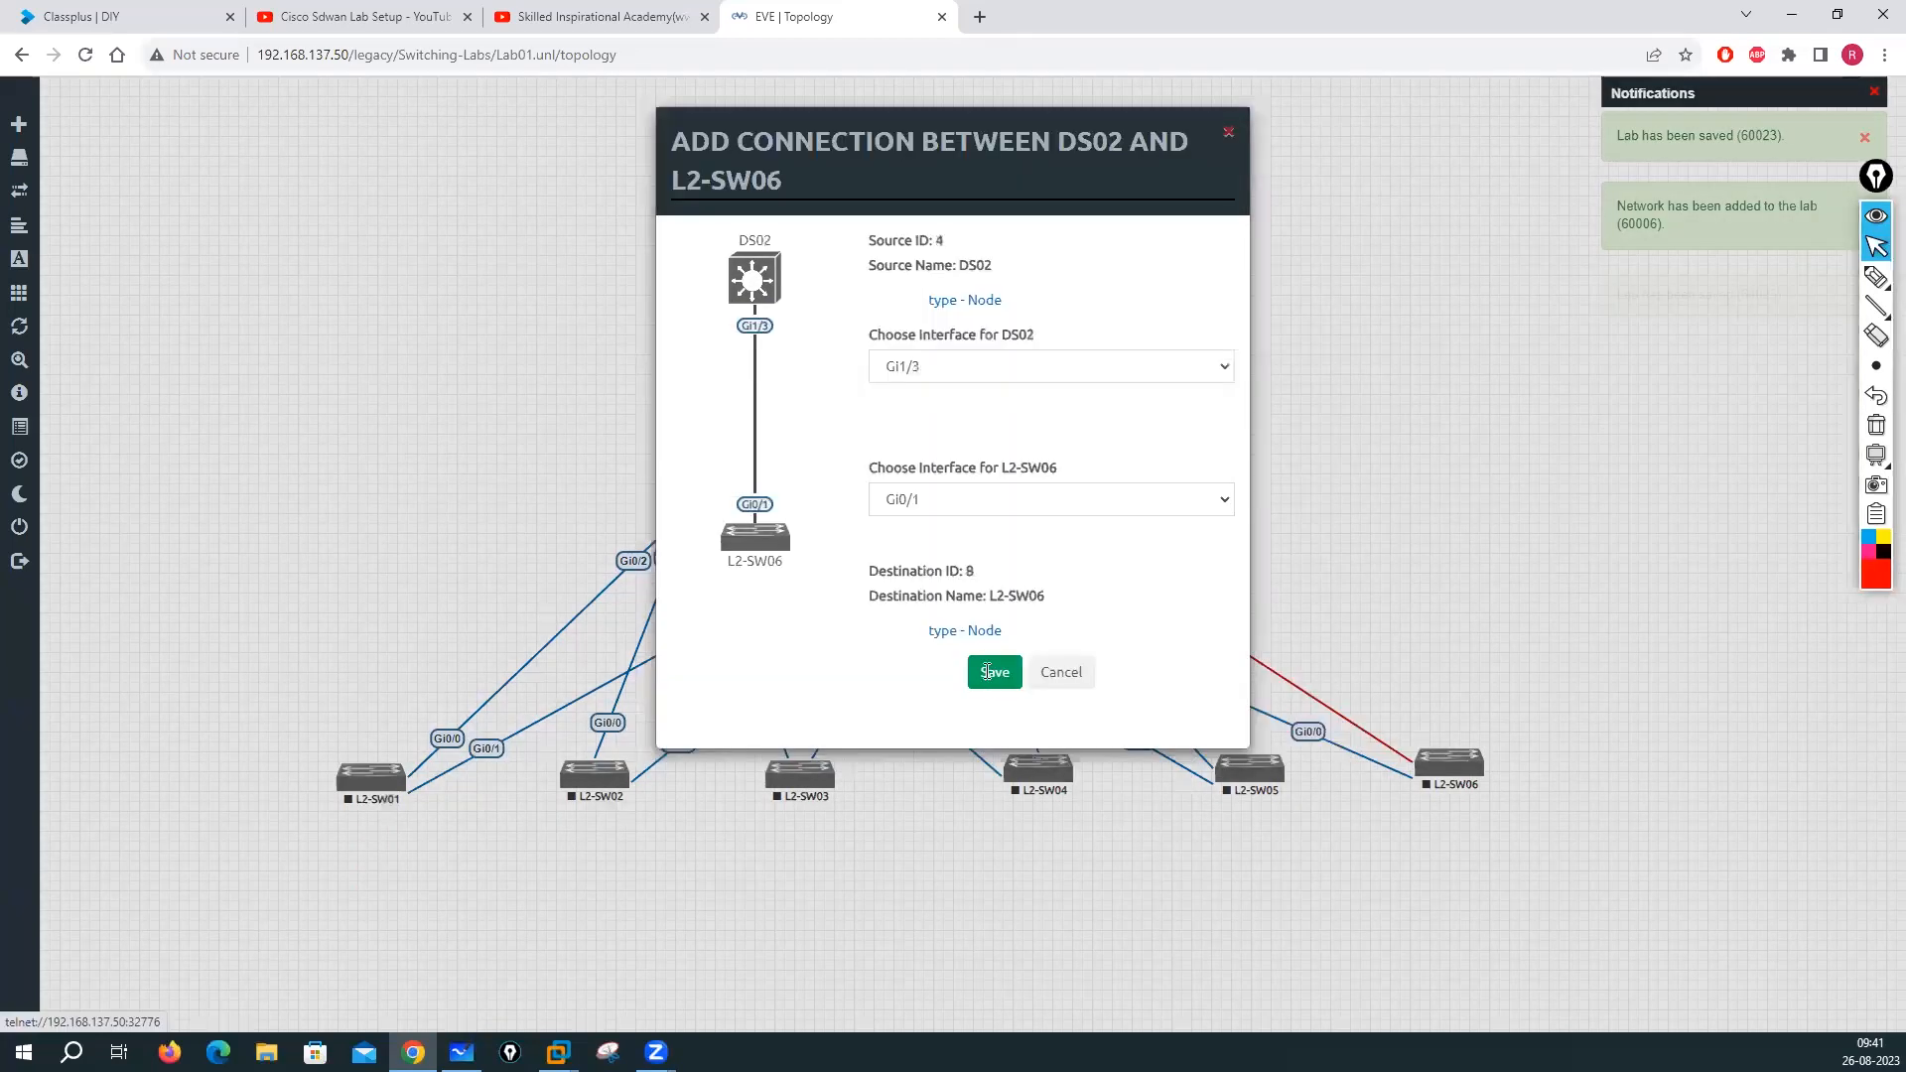
{"action": "left_click", "coordinate": [993, 672]}
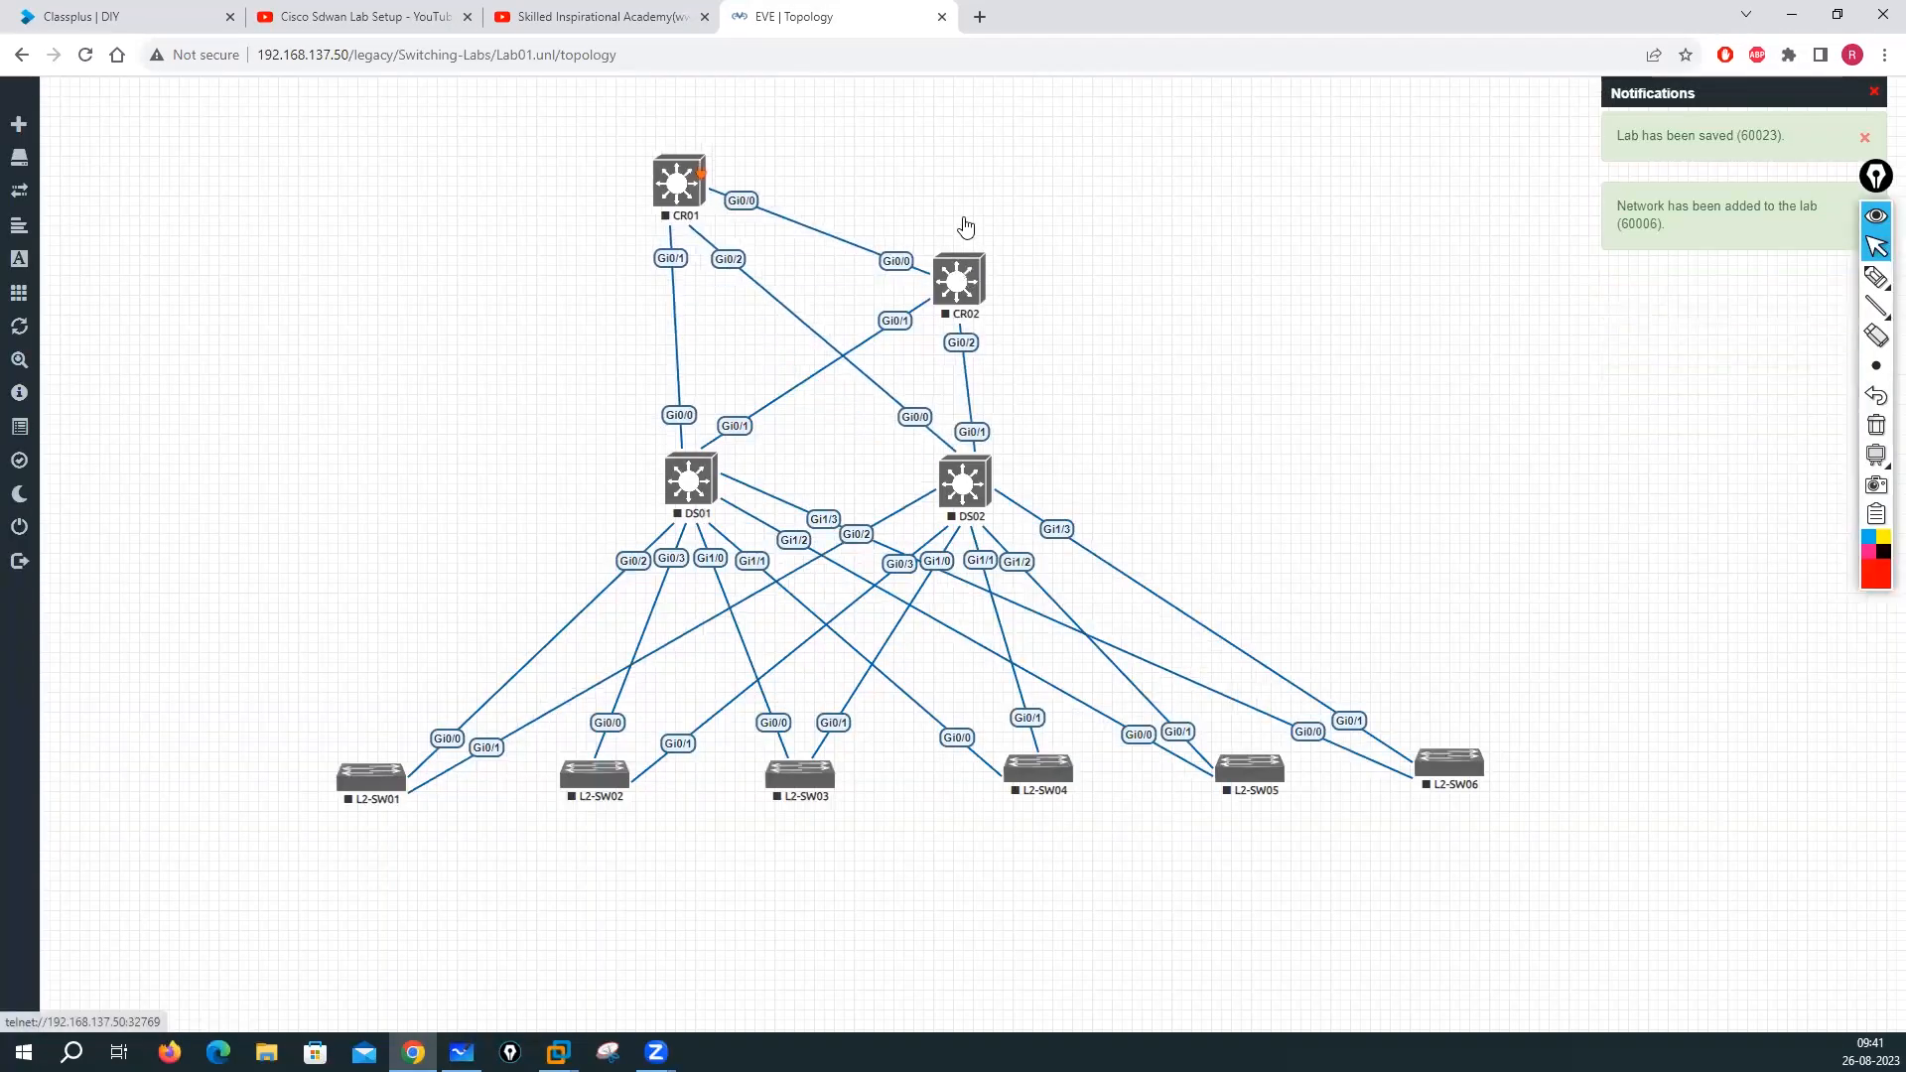
Spread the core and distribution switches into two wider columns, with CR01 directly above DS01 and CR02 directly above DS02
{"action": "mouse_move", "coordinate": [966, 228]}
{"action": "left_mouse_down"}
{"action": "mouse_move", "coordinate": [1002, 233]}
{"action": "mouse_move", "coordinate": [981, 246]}
{"action": "mouse_move", "coordinate": [982, 224]}
{"action": "left_mouse_up"}
{"action": "left_click_drag", "start_coordinate": [948, 477], "coordinate": [959, 457]}
{"action": "left_click_drag", "start_coordinate": [672, 494], "coordinate": [436, 520]}
{"action": "left_click_drag", "start_coordinate": [674, 215], "coordinate": [615, 205]}
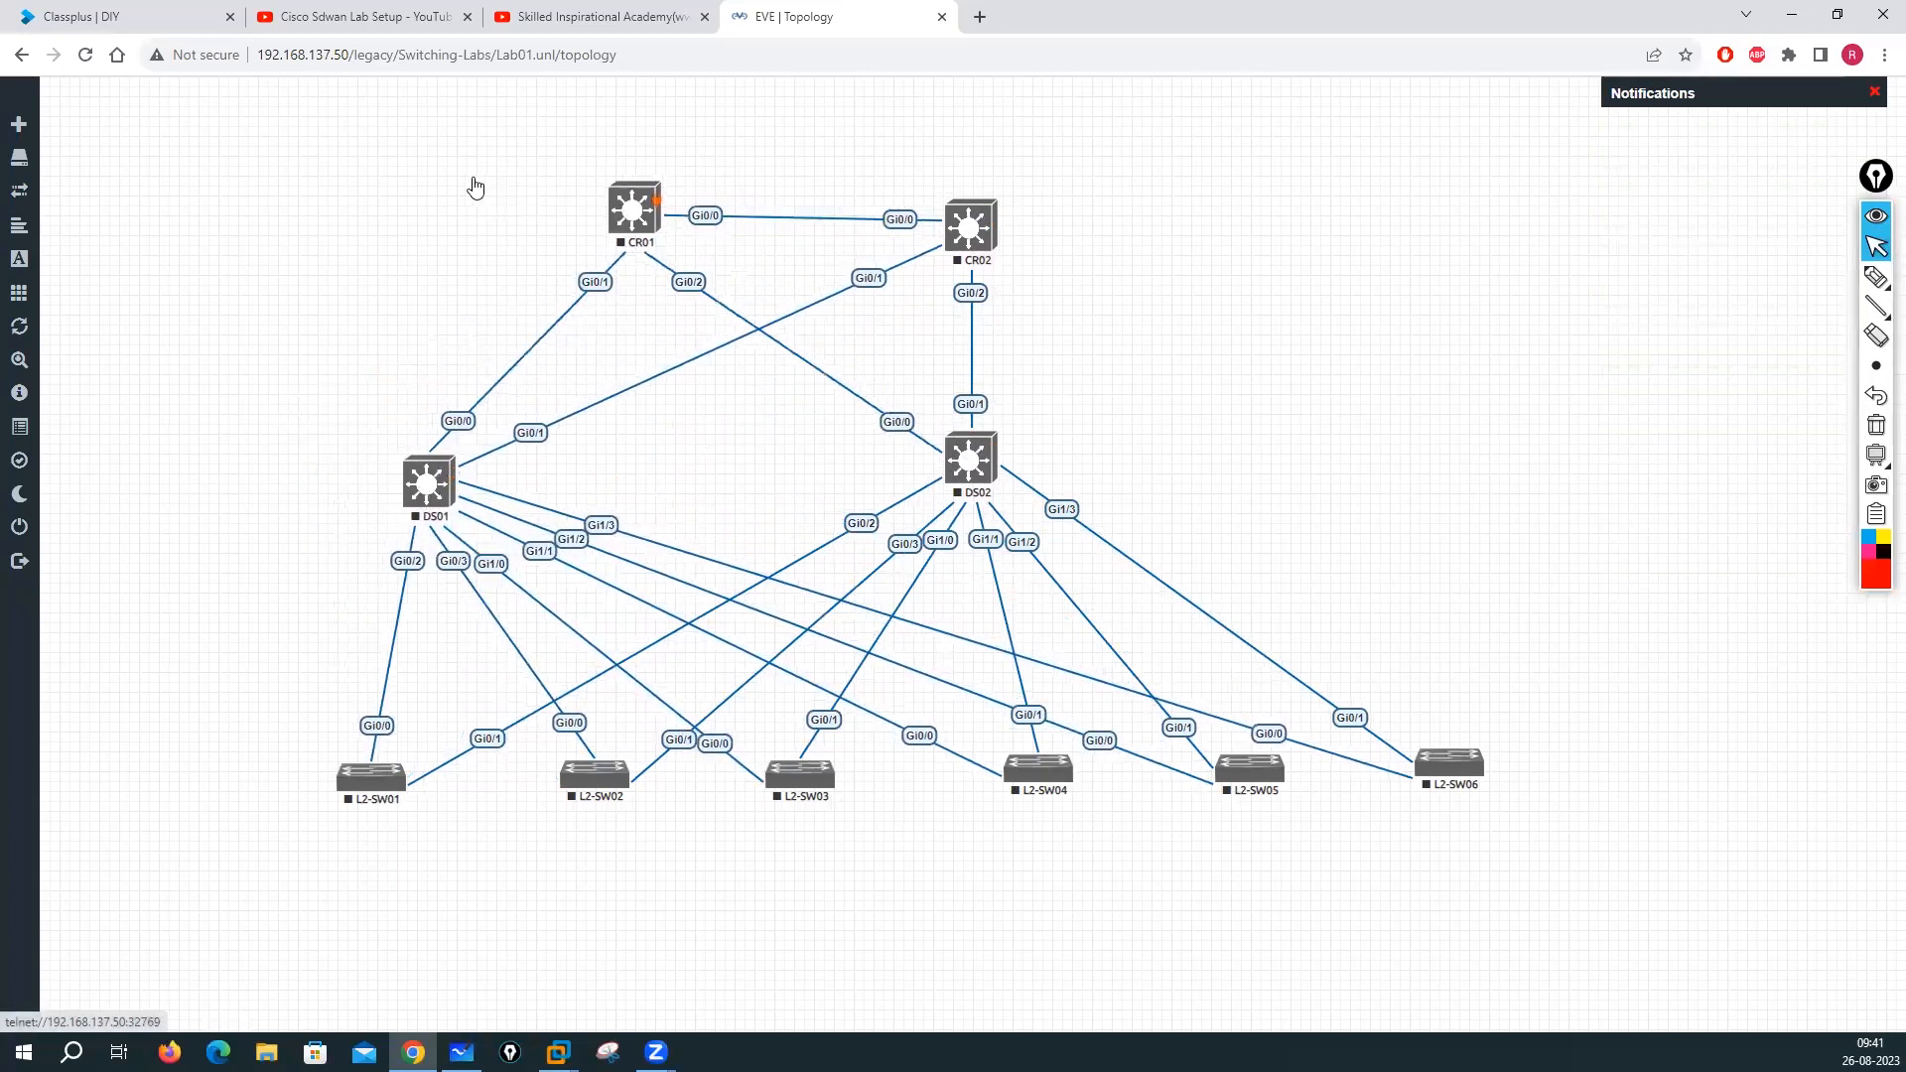
{"action": "left_click_drag", "start_coordinate": [400, 198], "coordinate": [416, 198]}
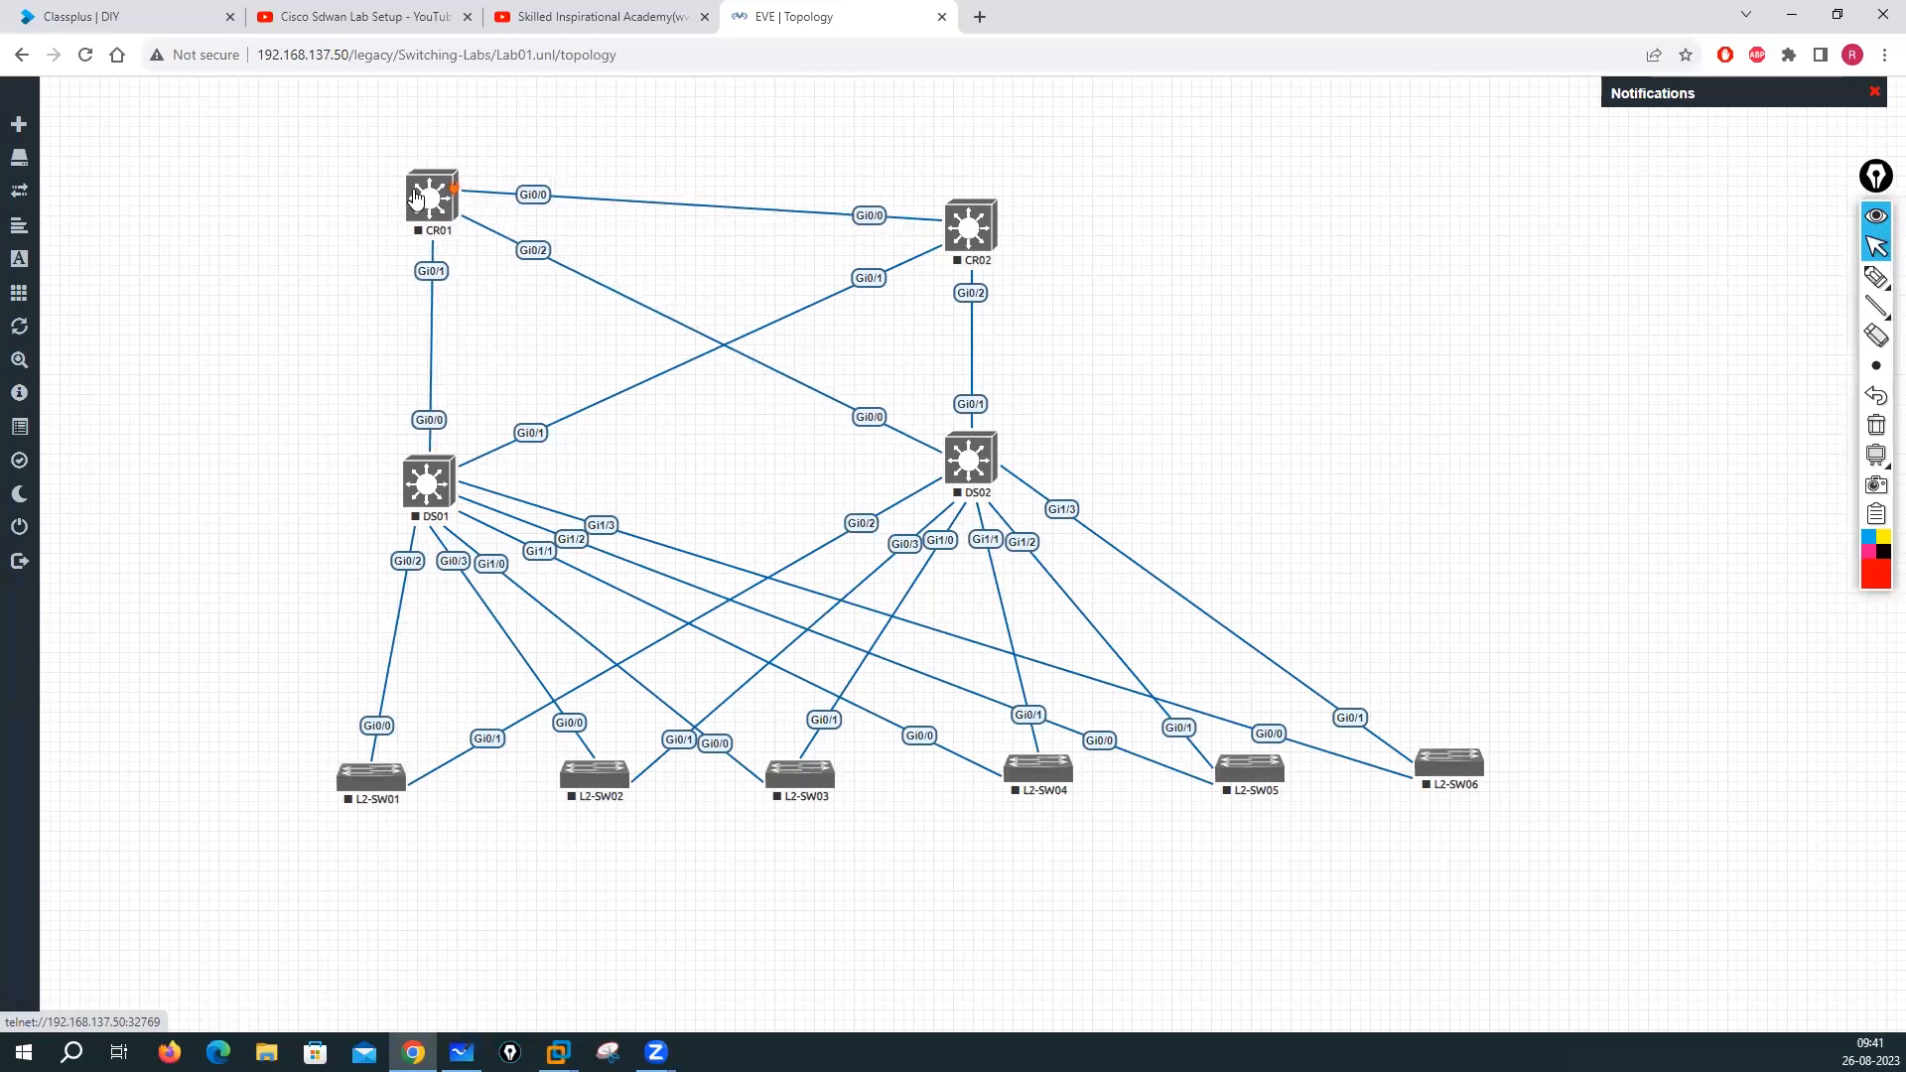
{"action": "left_click_drag", "start_coordinate": [980, 228], "coordinate": [1005, 195]}
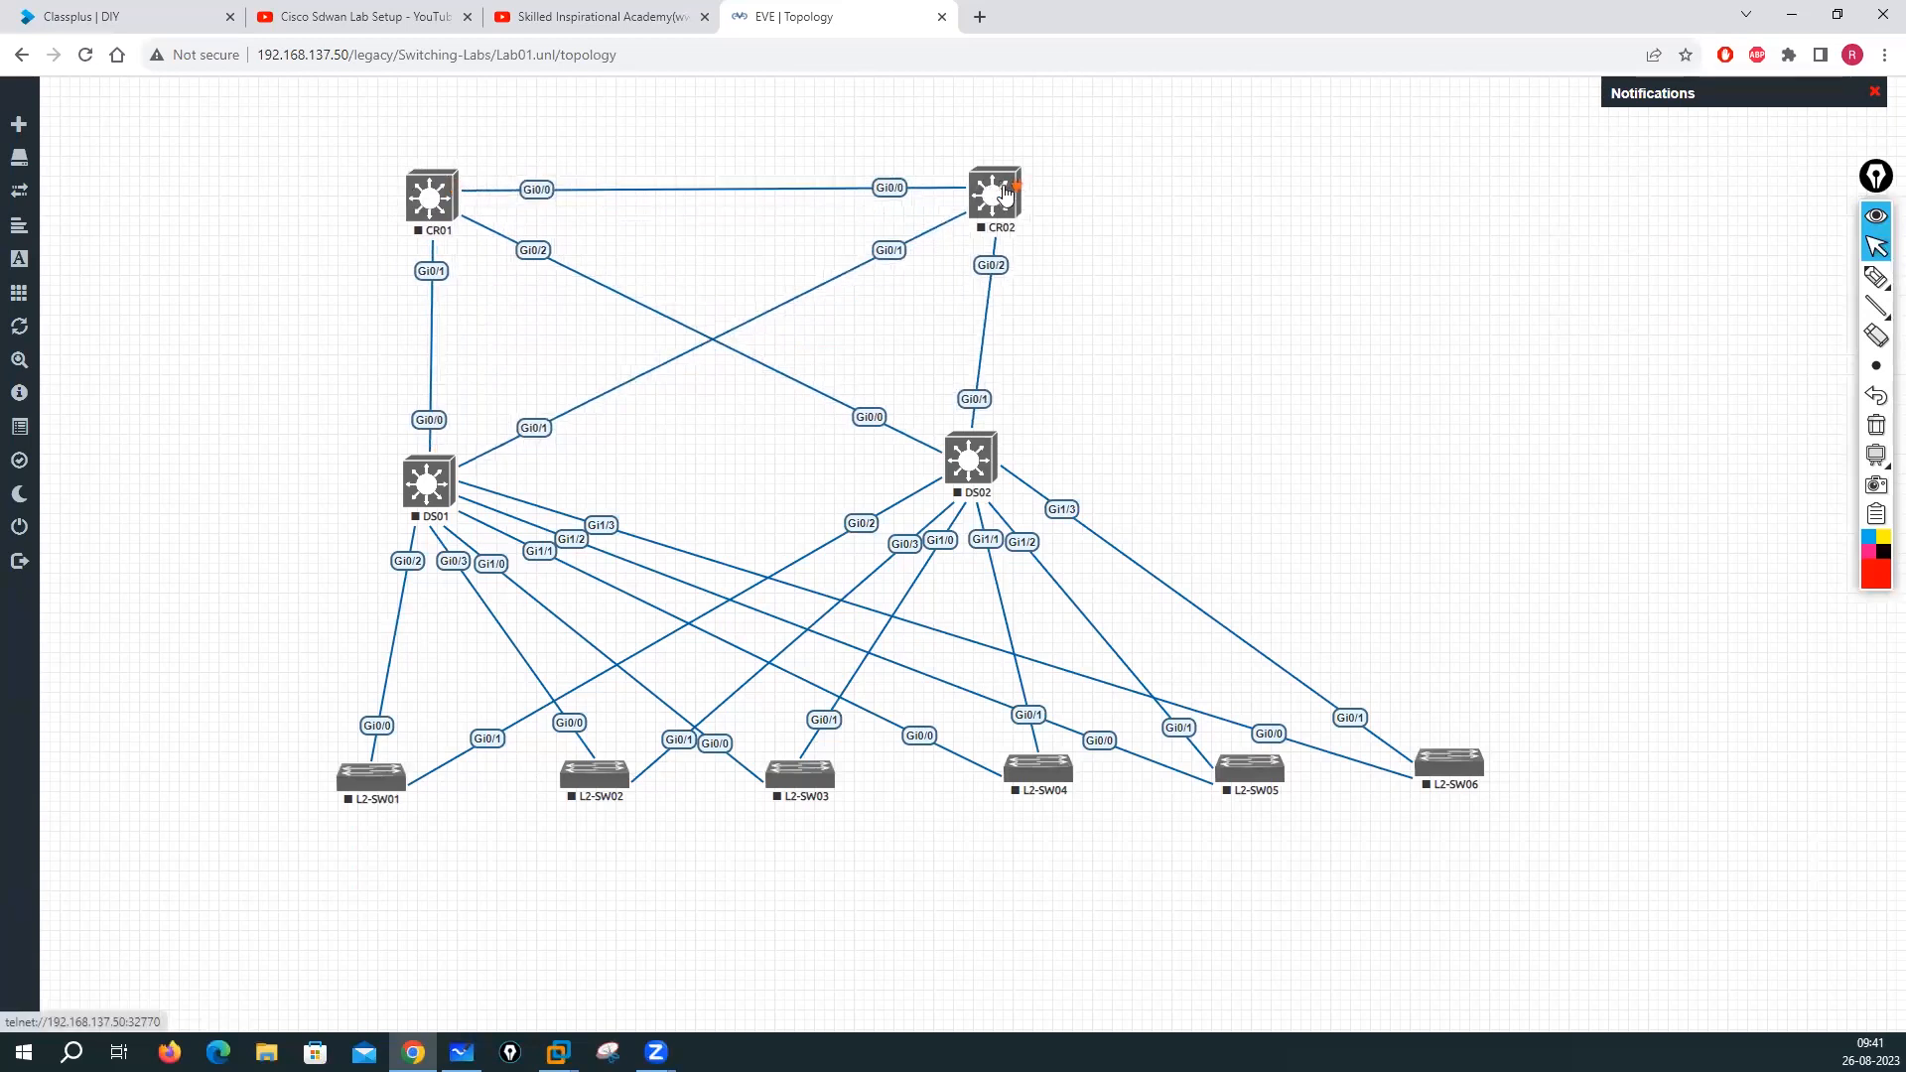
{"action": "left_click_drag", "start_coordinate": [979, 464], "coordinate": [1000, 488]}
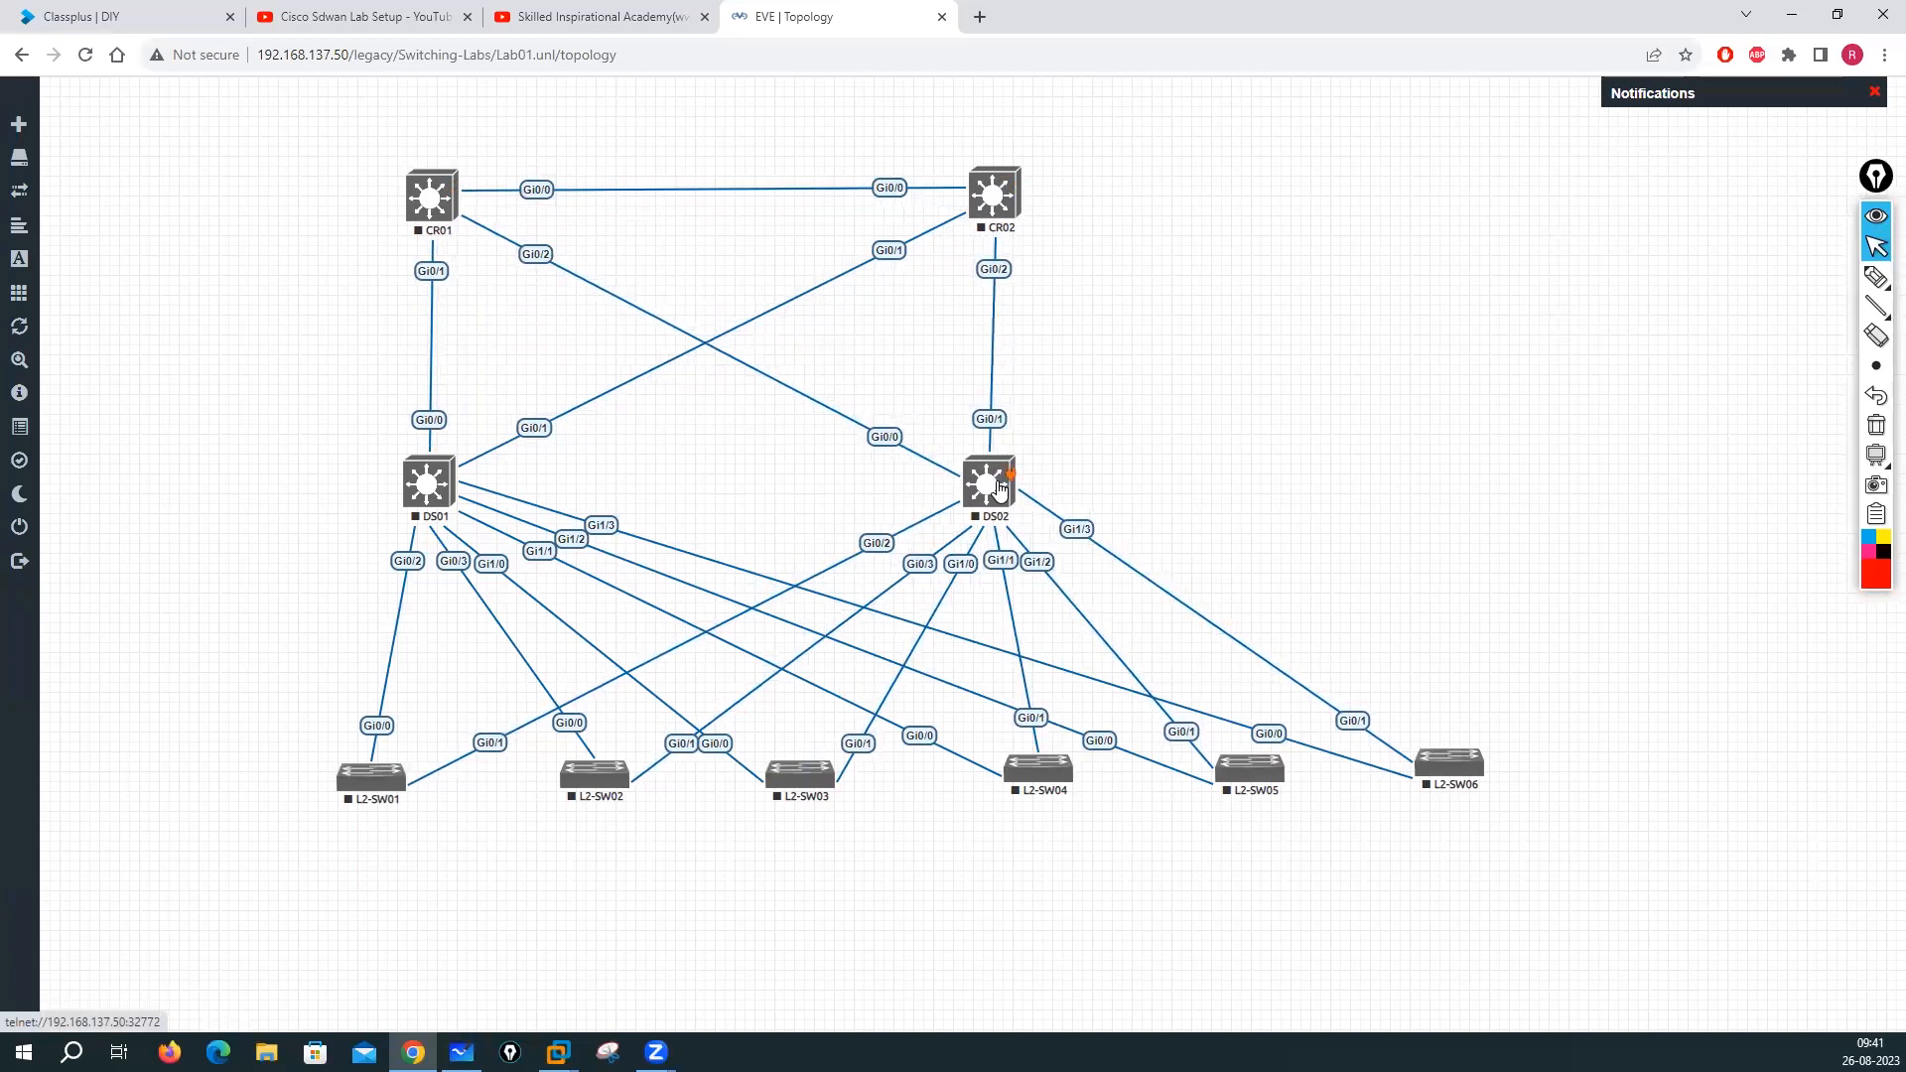
Move the six L2 access switches lower and spread them into a wide row beneath the distribution switches
{"action": "left_click_drag", "start_coordinate": [347, 780], "coordinate": [99, 827]}
{"action": "left_click_drag", "start_coordinate": [588, 835], "coordinate": [535, 865]}
{"action": "left_click_drag", "start_coordinate": [783, 787], "coordinate": [849, 885]}
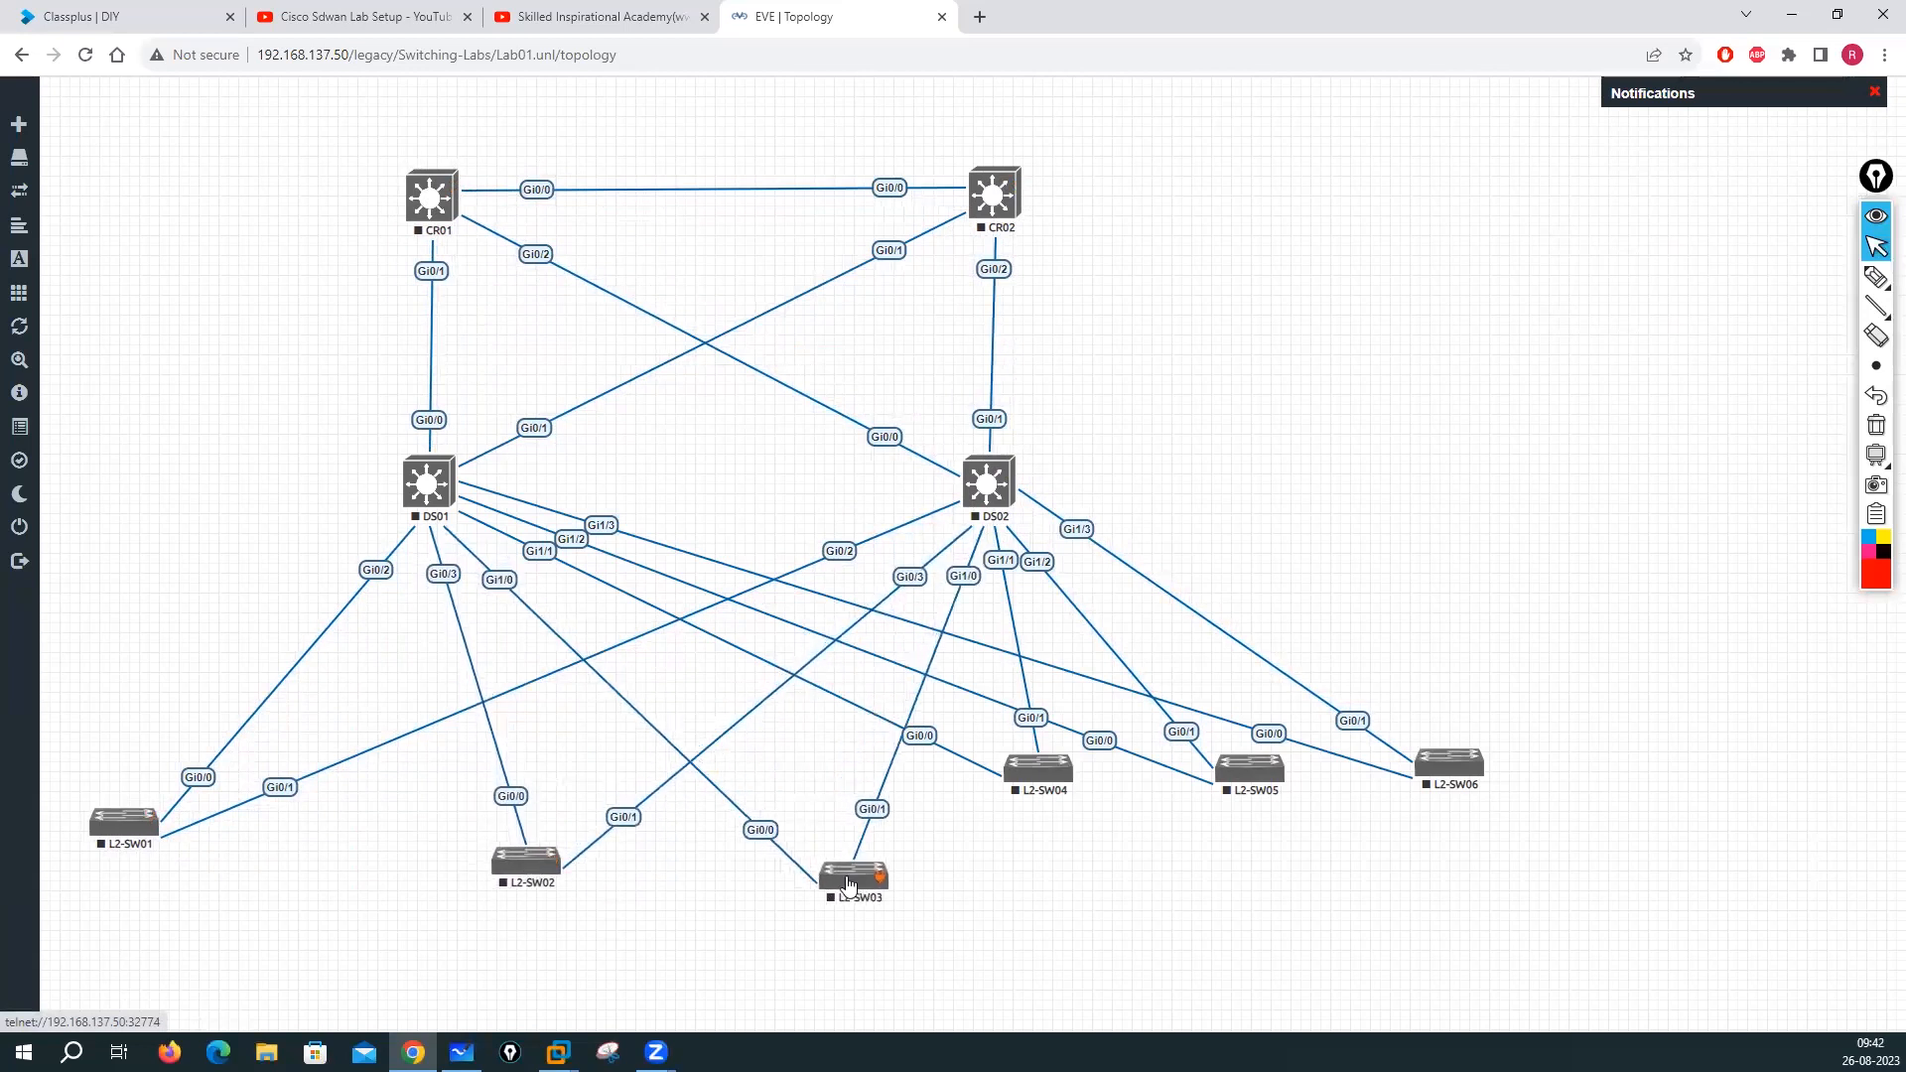
{"action": "left_click_drag", "start_coordinate": [1451, 769], "coordinate": [1691, 900]}
{"action": "left_click_drag", "start_coordinate": [1246, 806], "coordinate": [1395, 945]}
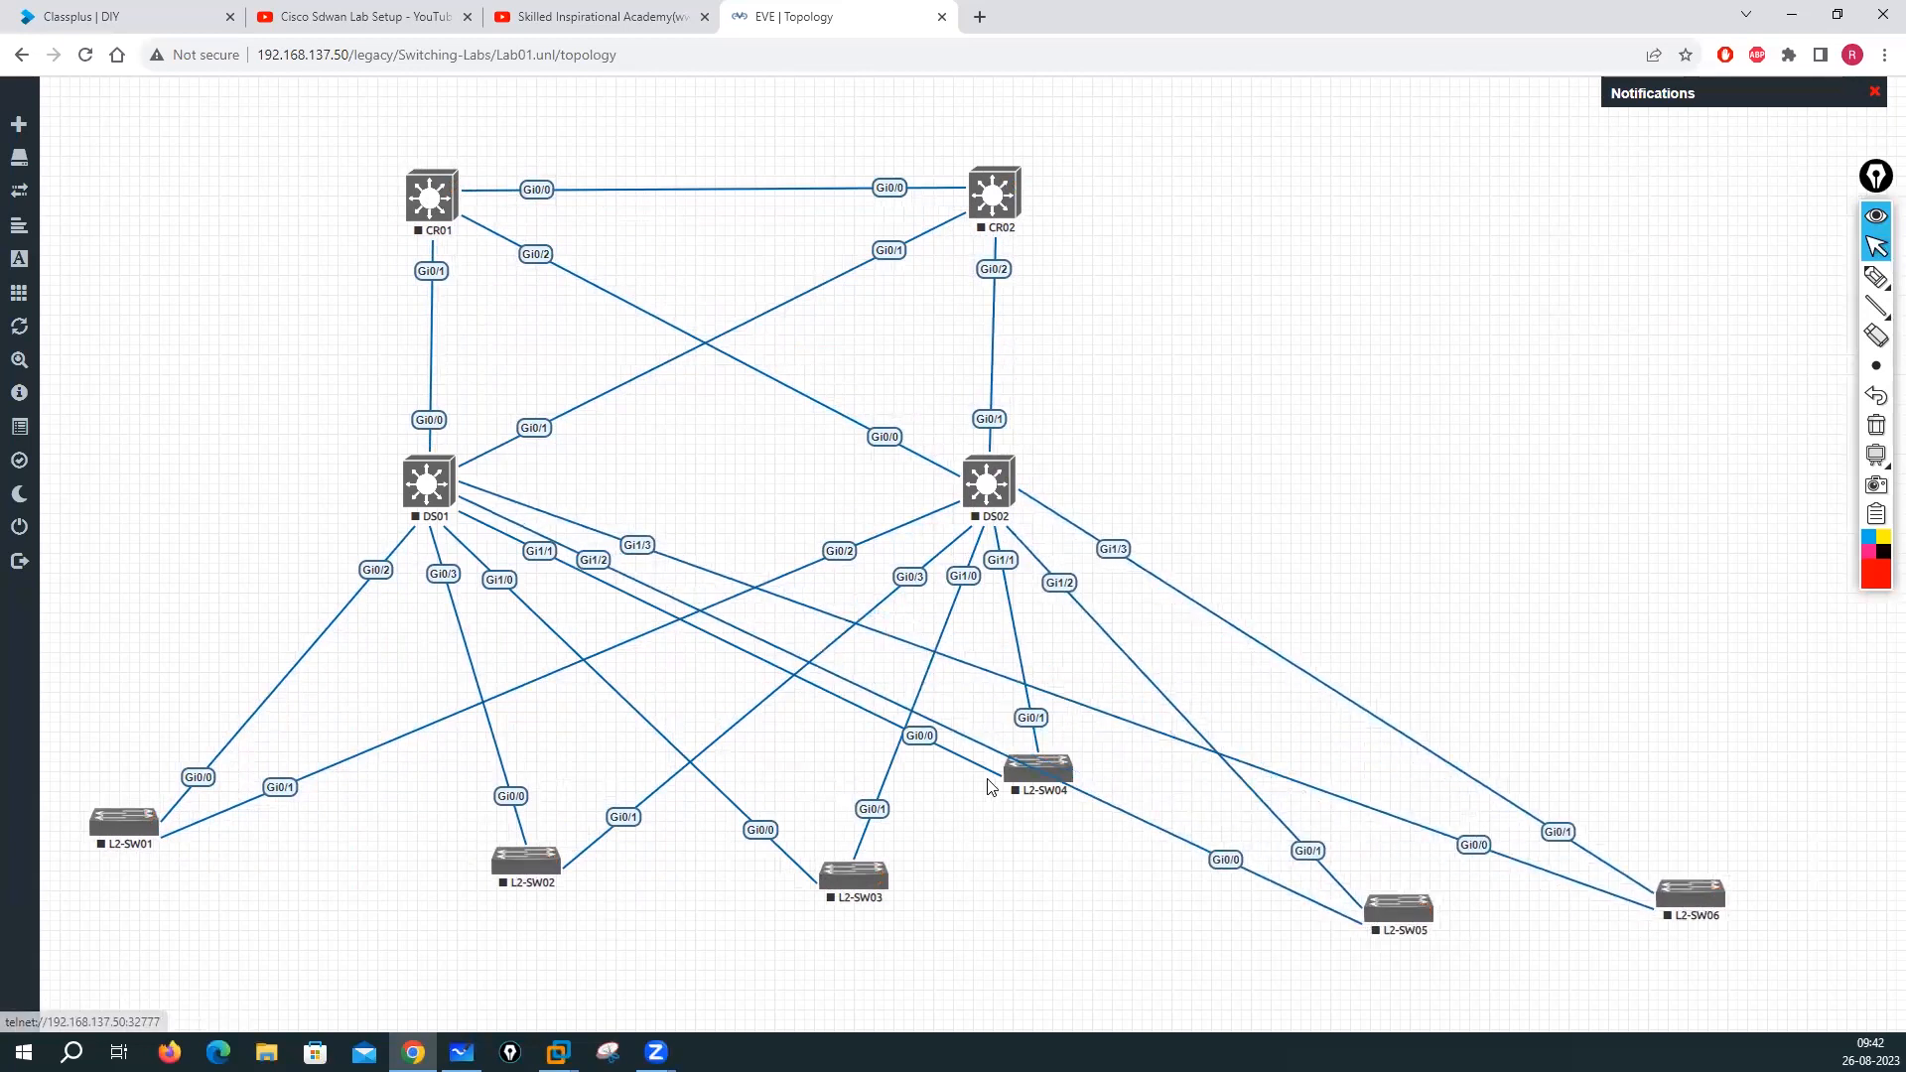
{"action": "left_click_drag", "start_coordinate": [1016, 782], "coordinate": [1099, 898]}
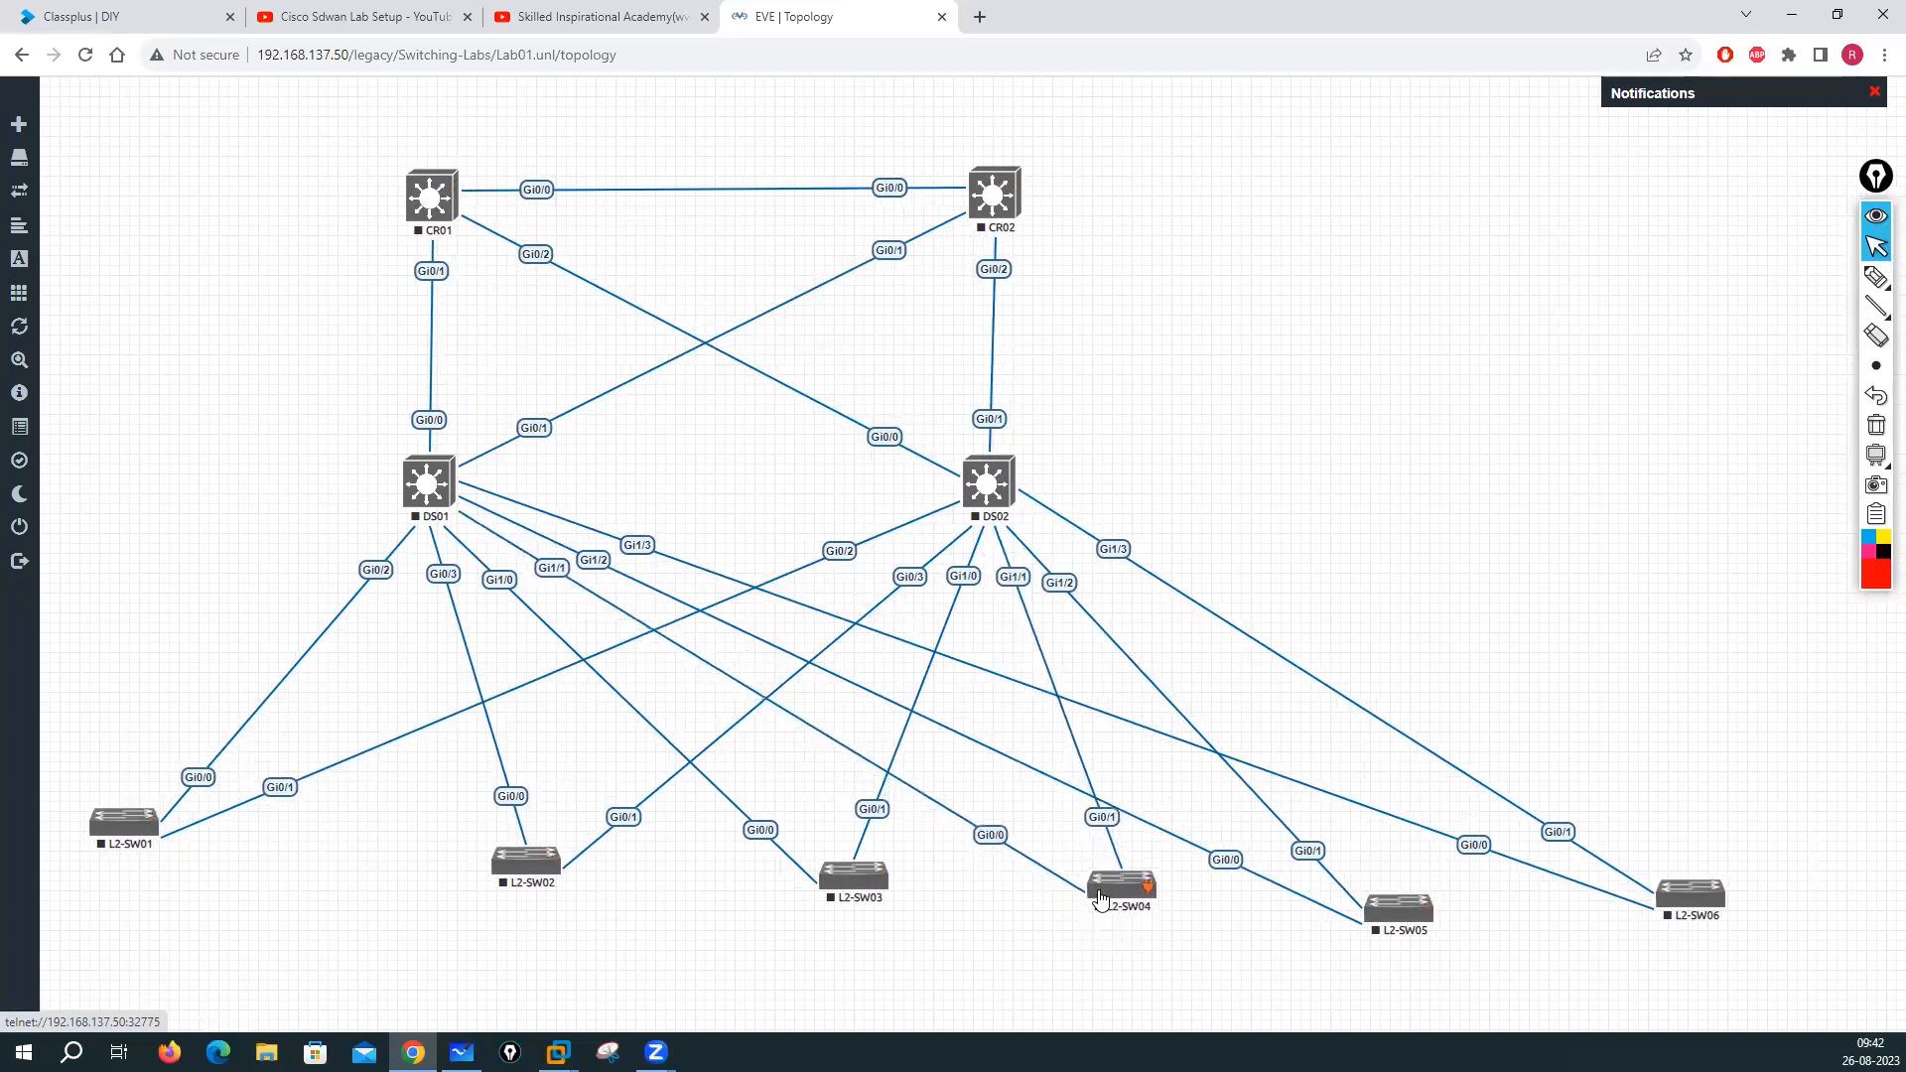
Raise L2-SW04, L2-SW05 and L2-SW06 slightly so they sit roughly level within the access row
{"action": "left_click_drag", "start_coordinate": [1404, 914], "coordinate": [1403, 896]}
{"action": "left_click_drag", "start_coordinate": [1681, 893], "coordinate": [1675, 871]}
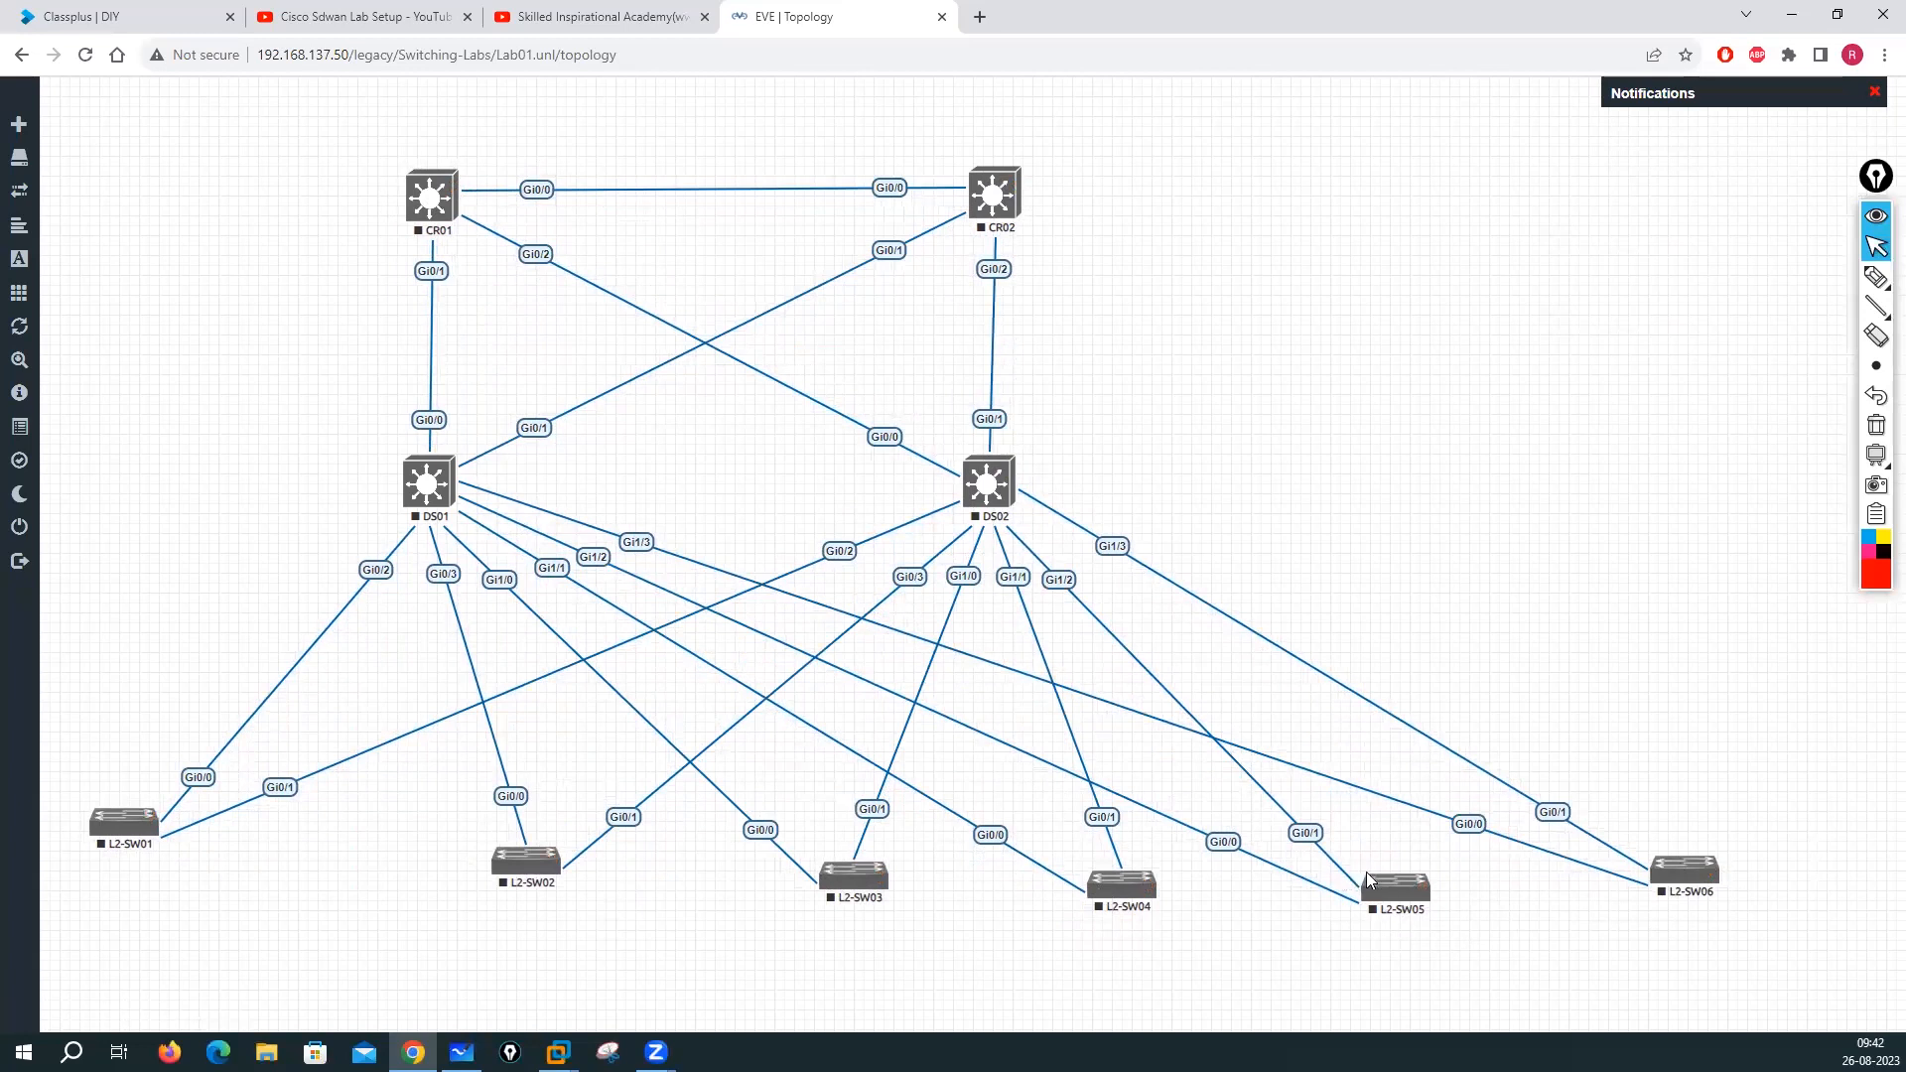
{"action": "left_click_drag", "start_coordinate": [1366, 879], "coordinate": [1391, 873]}
{"action": "left_click_drag", "start_coordinate": [1119, 901], "coordinate": [1118, 896]}
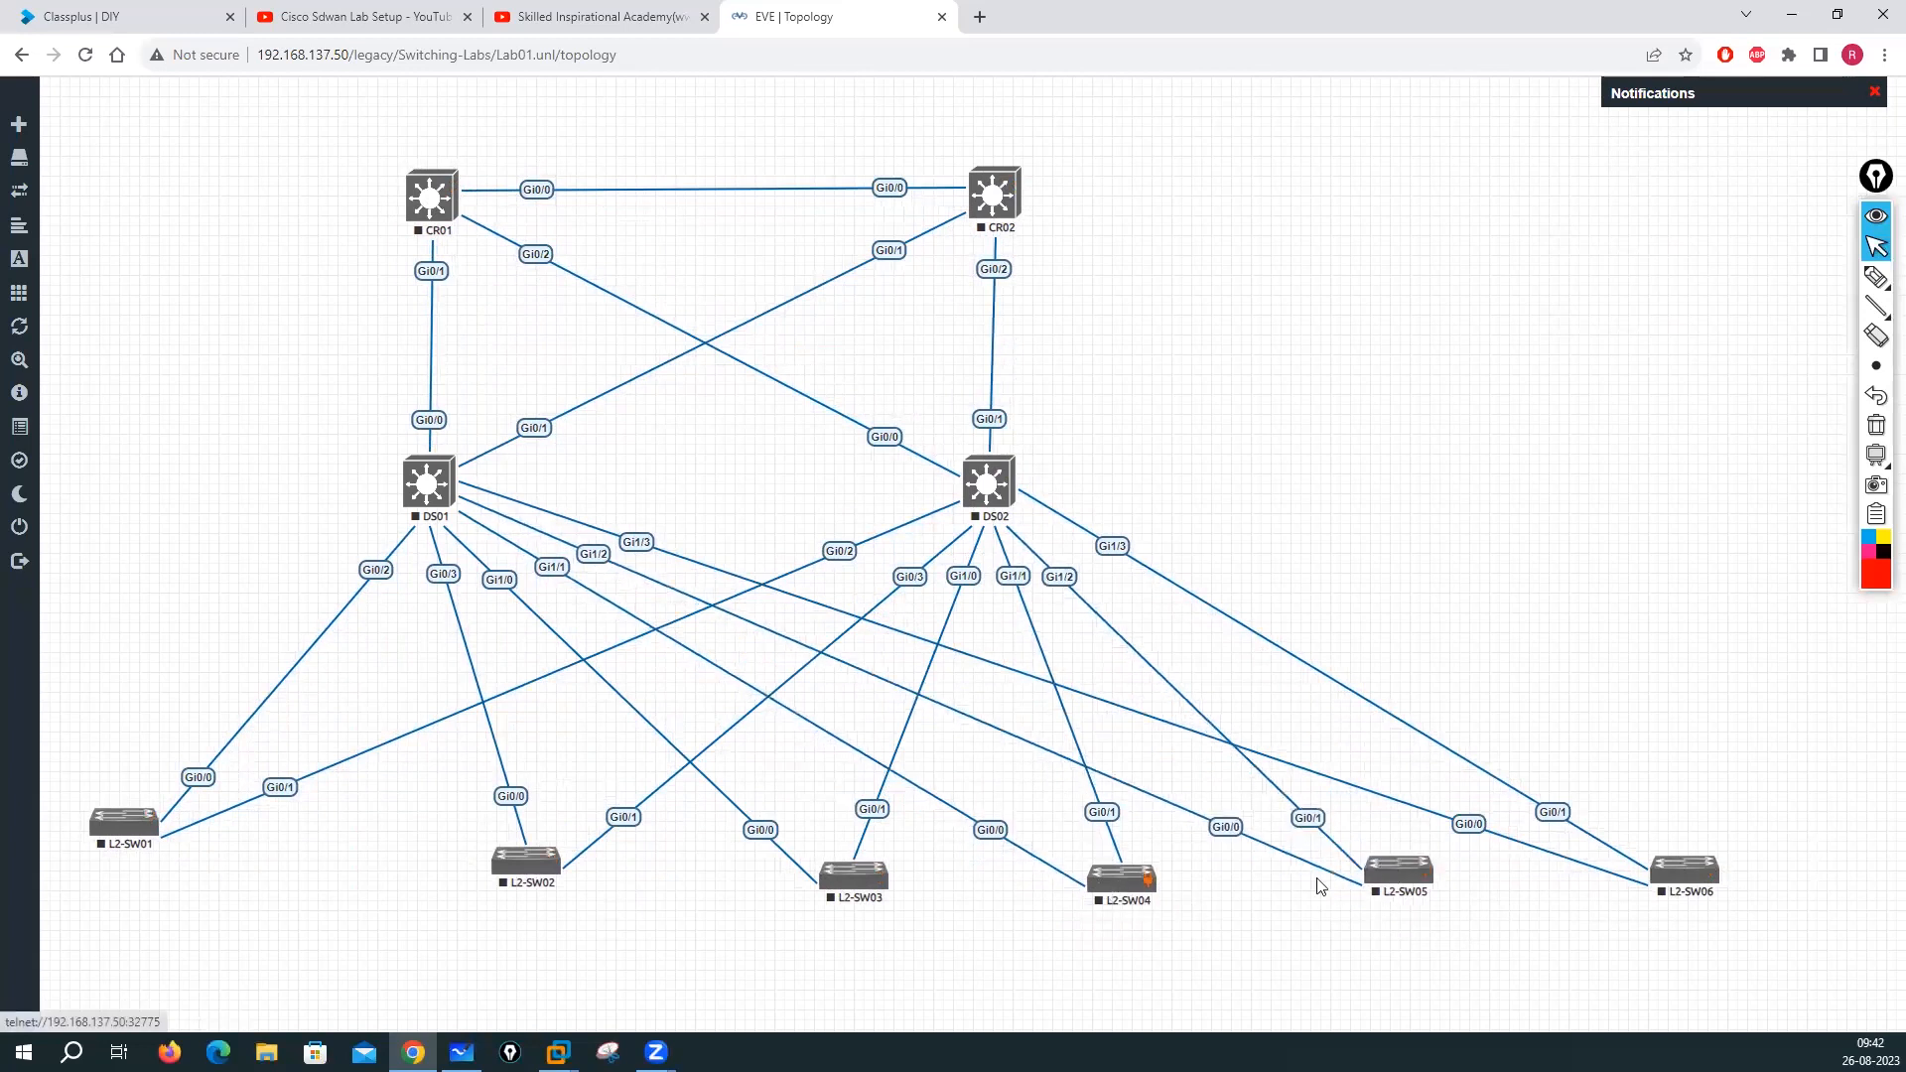
{"action": "left_click_drag", "start_coordinate": [1410, 874], "coordinate": [1413, 882]}
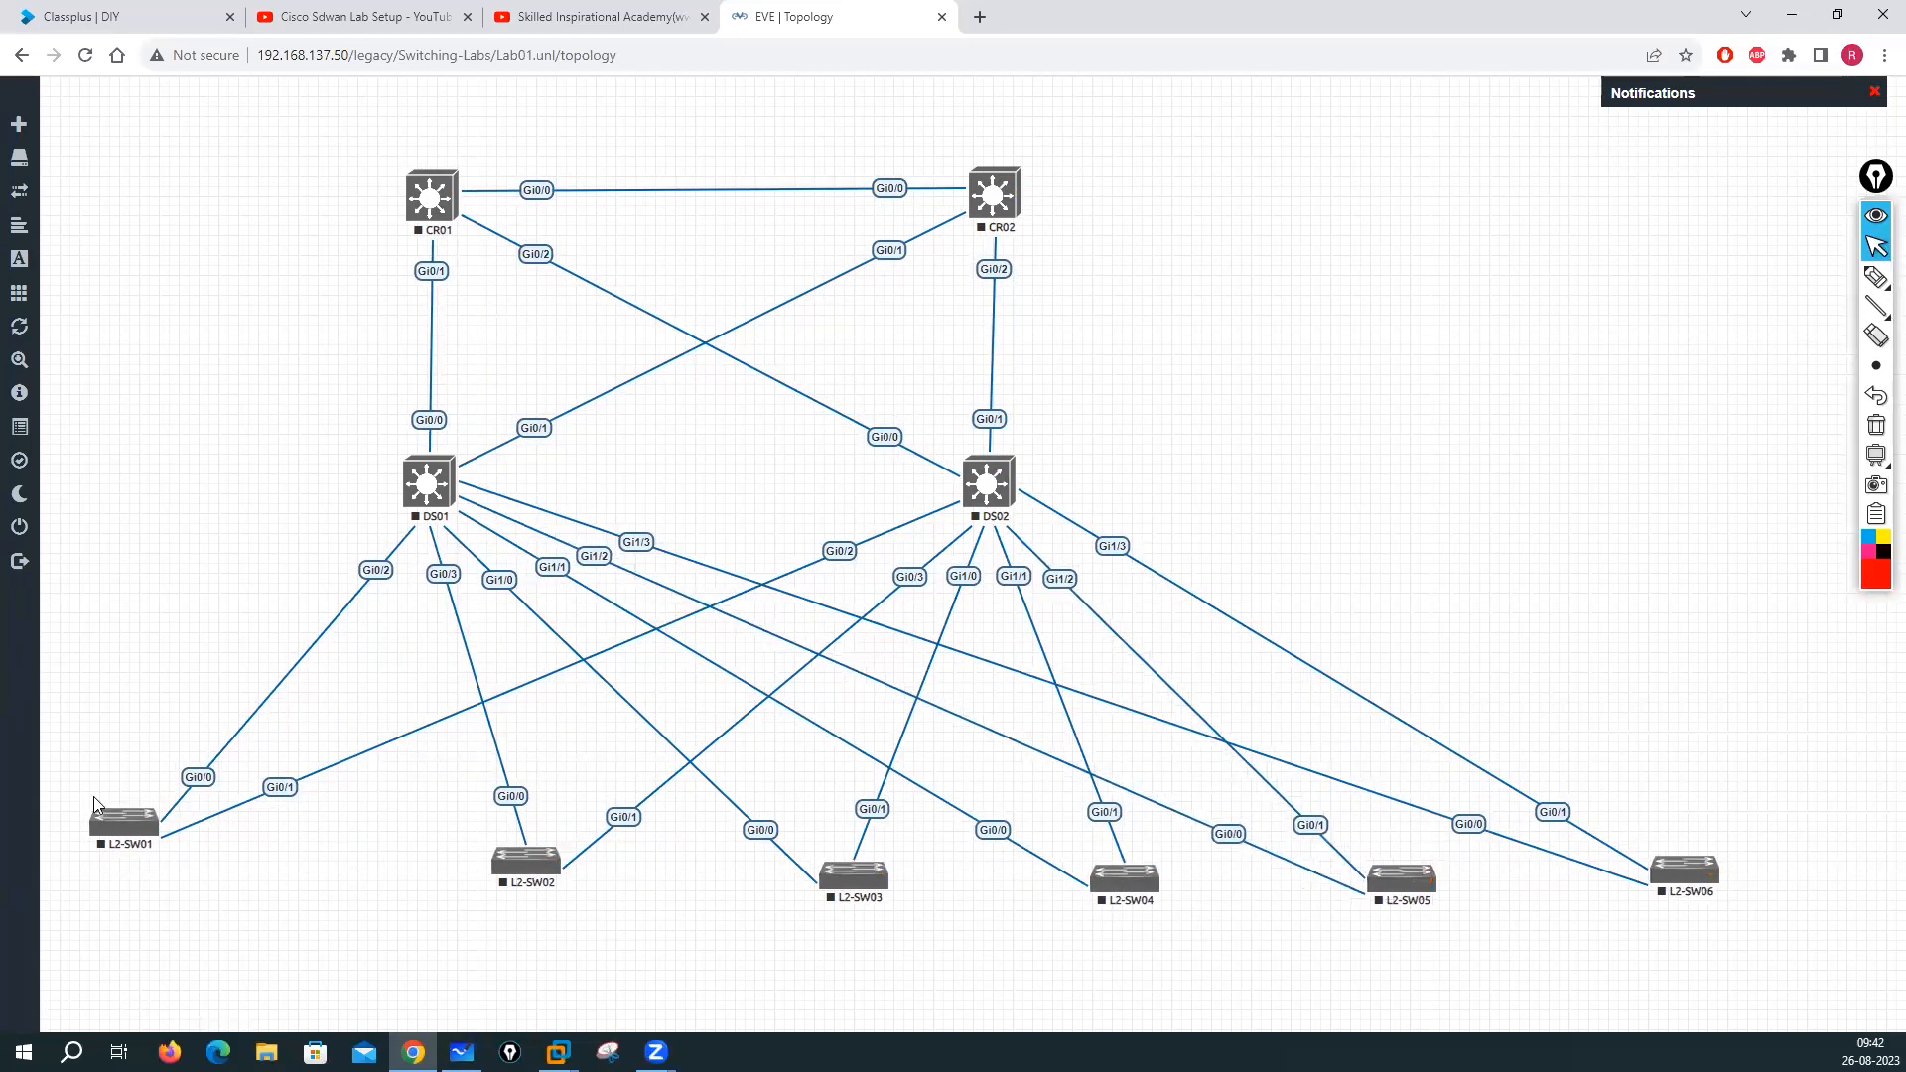
Even out the access row by lowering L2-SW01 and shifting L2-SW02 through L2-SW06 toward it, and nudge CR01 up slightly
{"action": "mouse_move", "coordinate": [109, 832]}
{"action": "left_mouse_down"}
{"action": "mouse_move", "coordinate": [106, 852]}
{"action": "mouse_move", "coordinate": [121, 844]}
{"action": "left_mouse_up"}
{"action": "left_click_drag", "start_coordinate": [509, 869], "coordinate": [451, 866]}
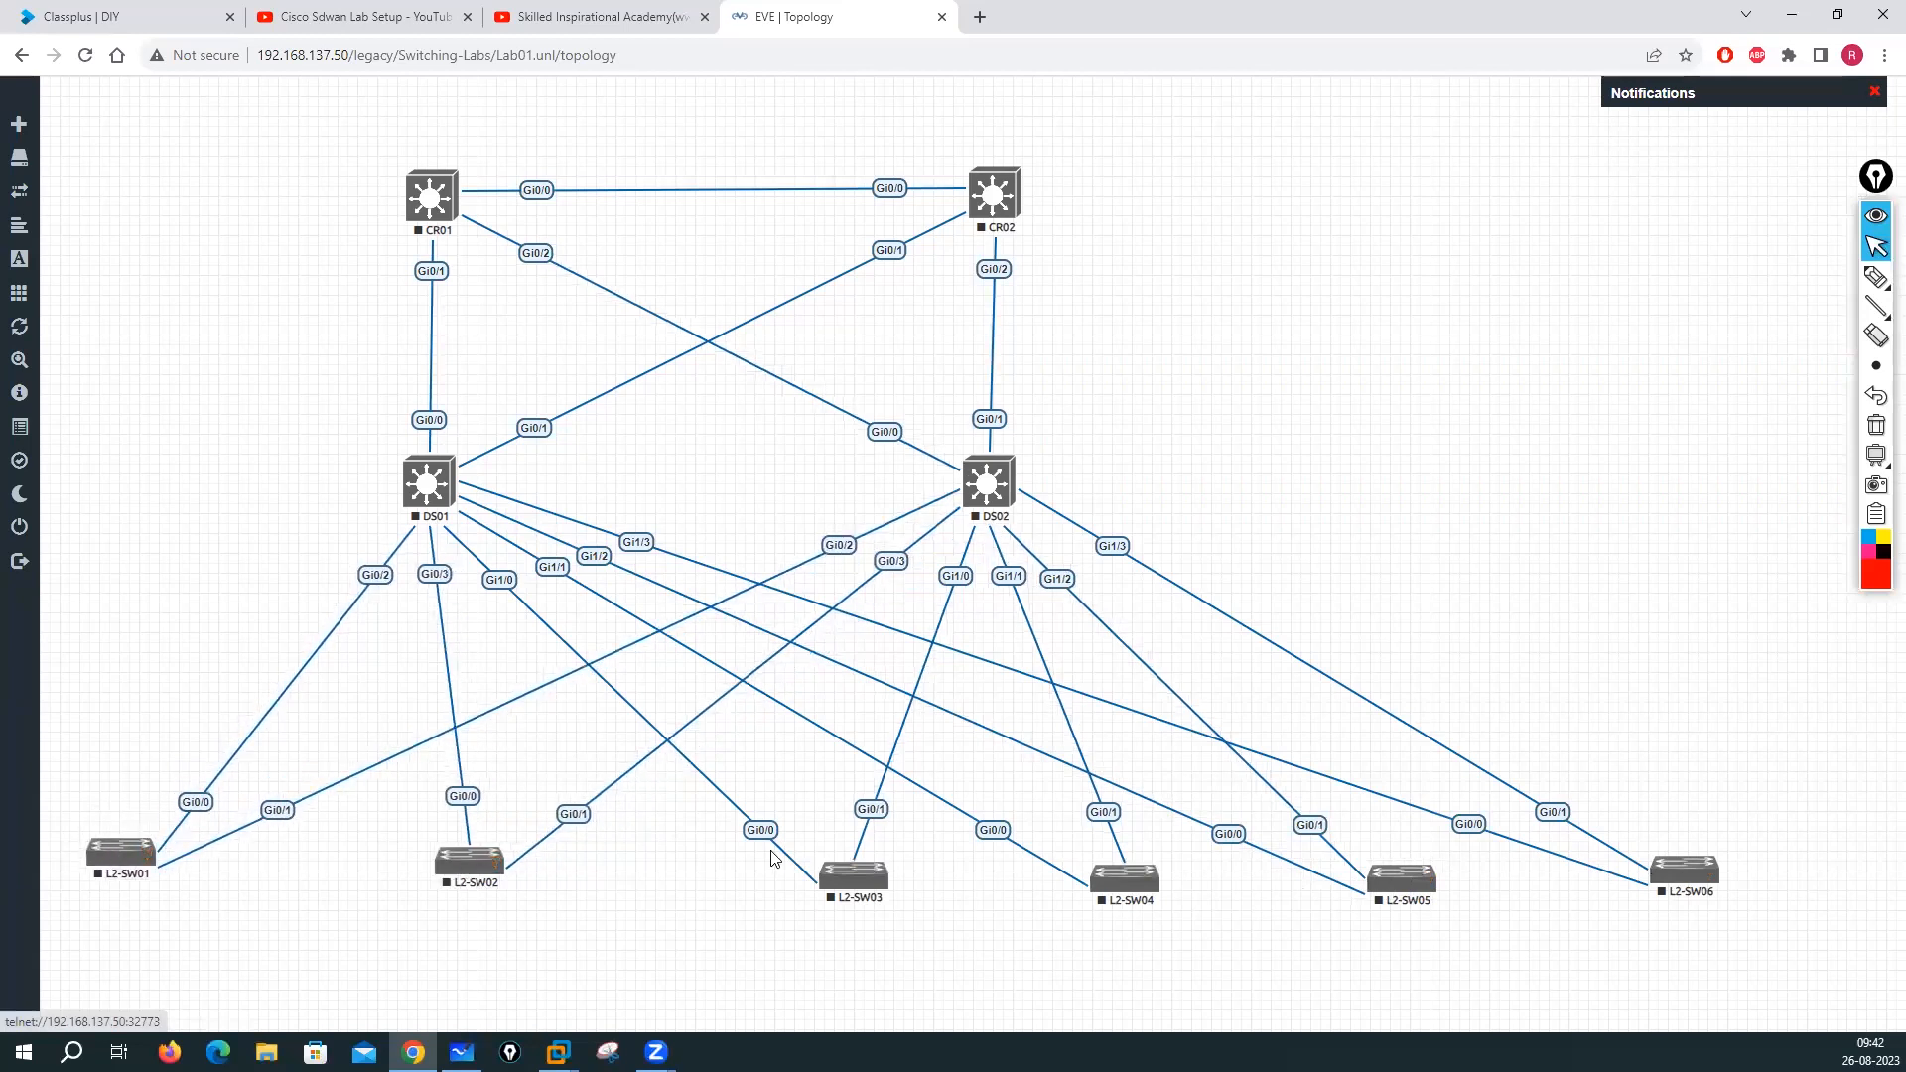
{"action": "left_click", "coordinate": [839, 899]}
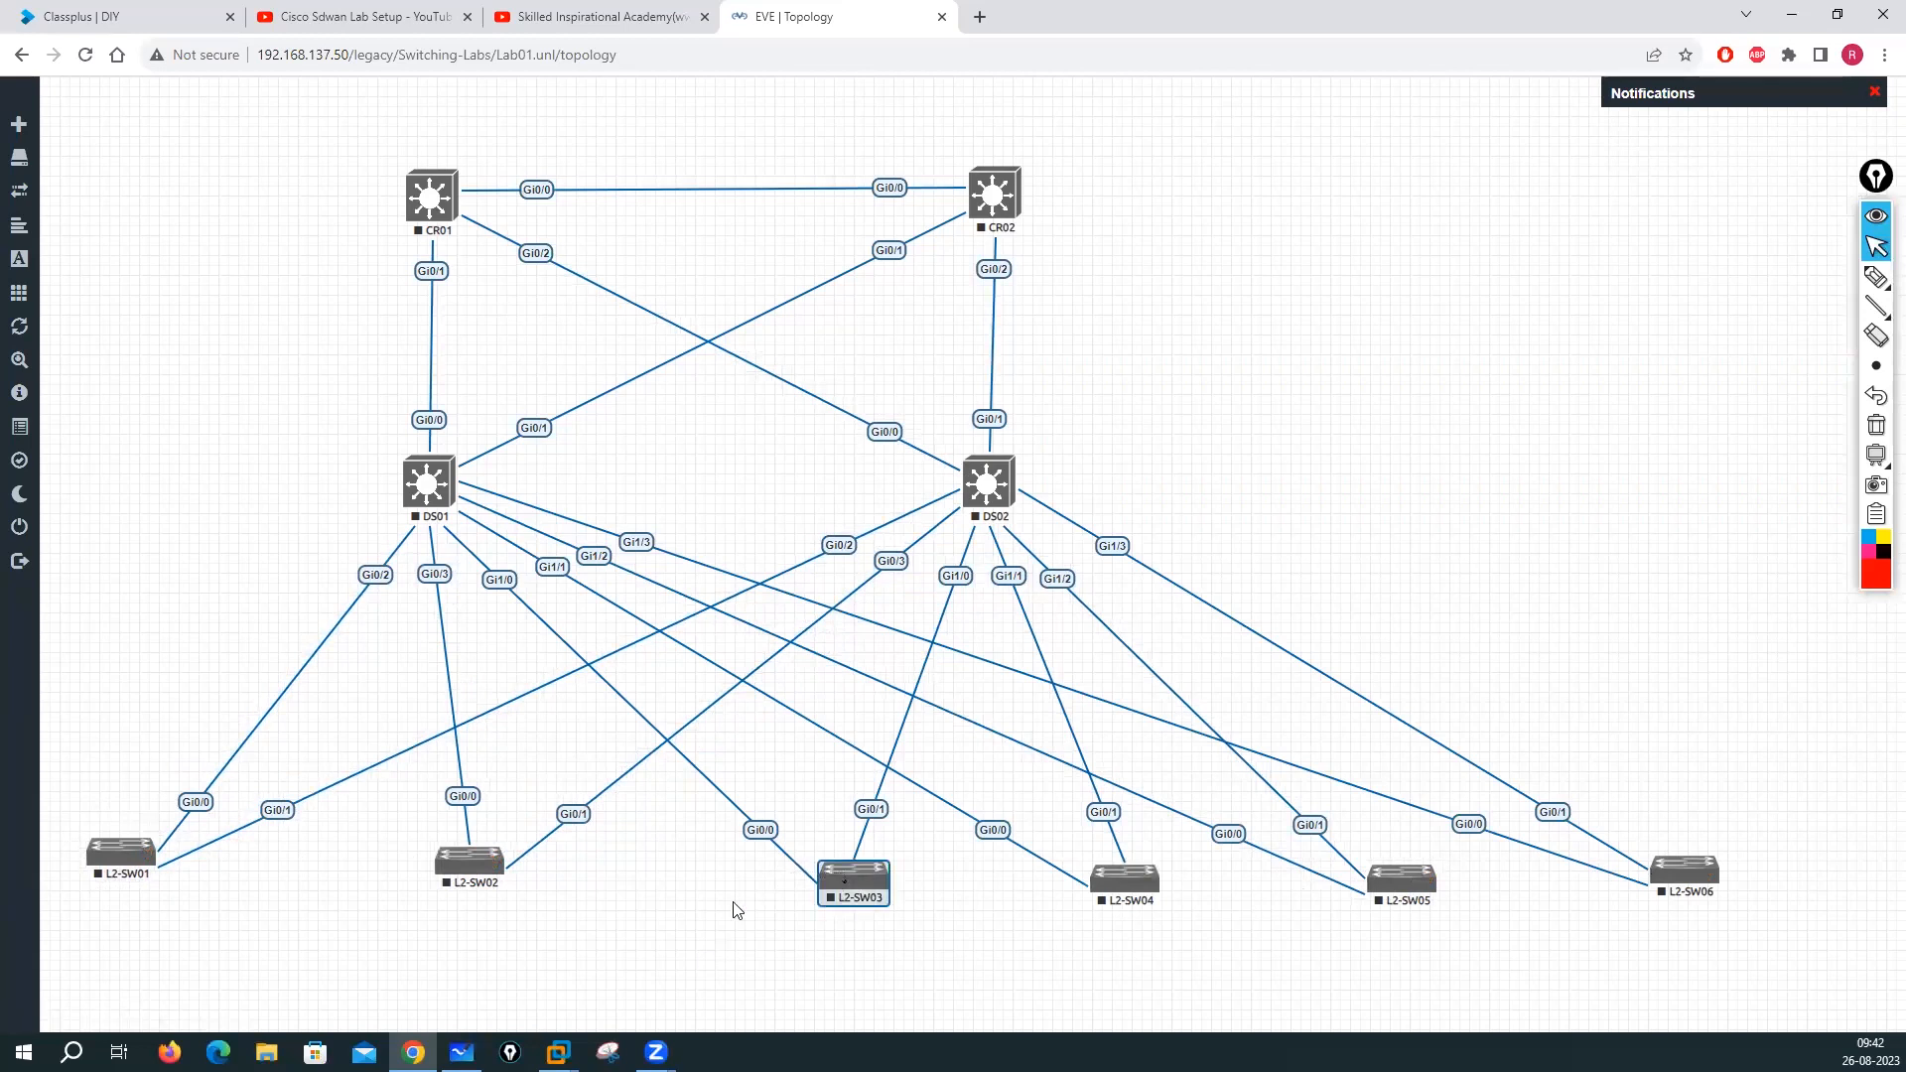
{"action": "left_click_drag", "start_coordinate": [860, 890], "coordinate": [800, 897]}
{"action": "left_click_drag", "start_coordinate": [1136, 884], "coordinate": [1085, 904]}
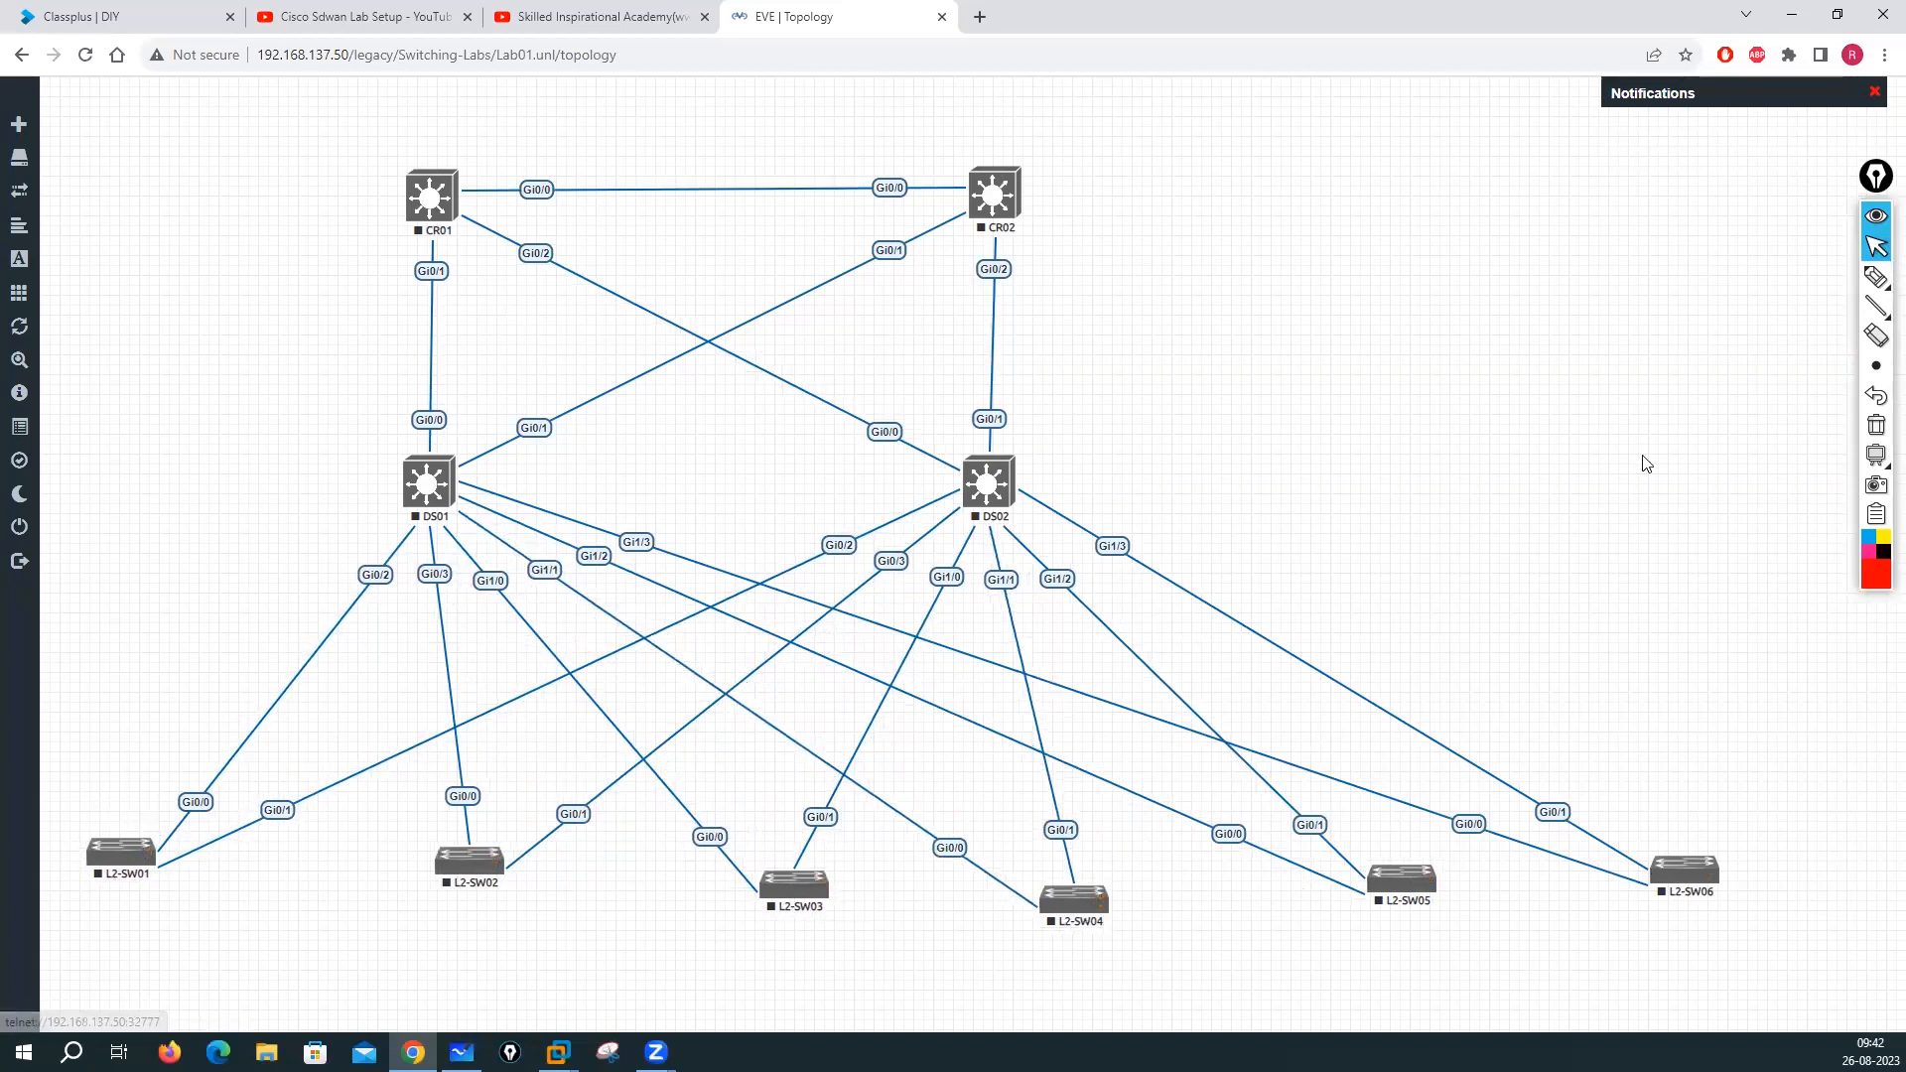
{"action": "left_click_drag", "start_coordinate": [407, 195], "coordinate": [412, 190]}
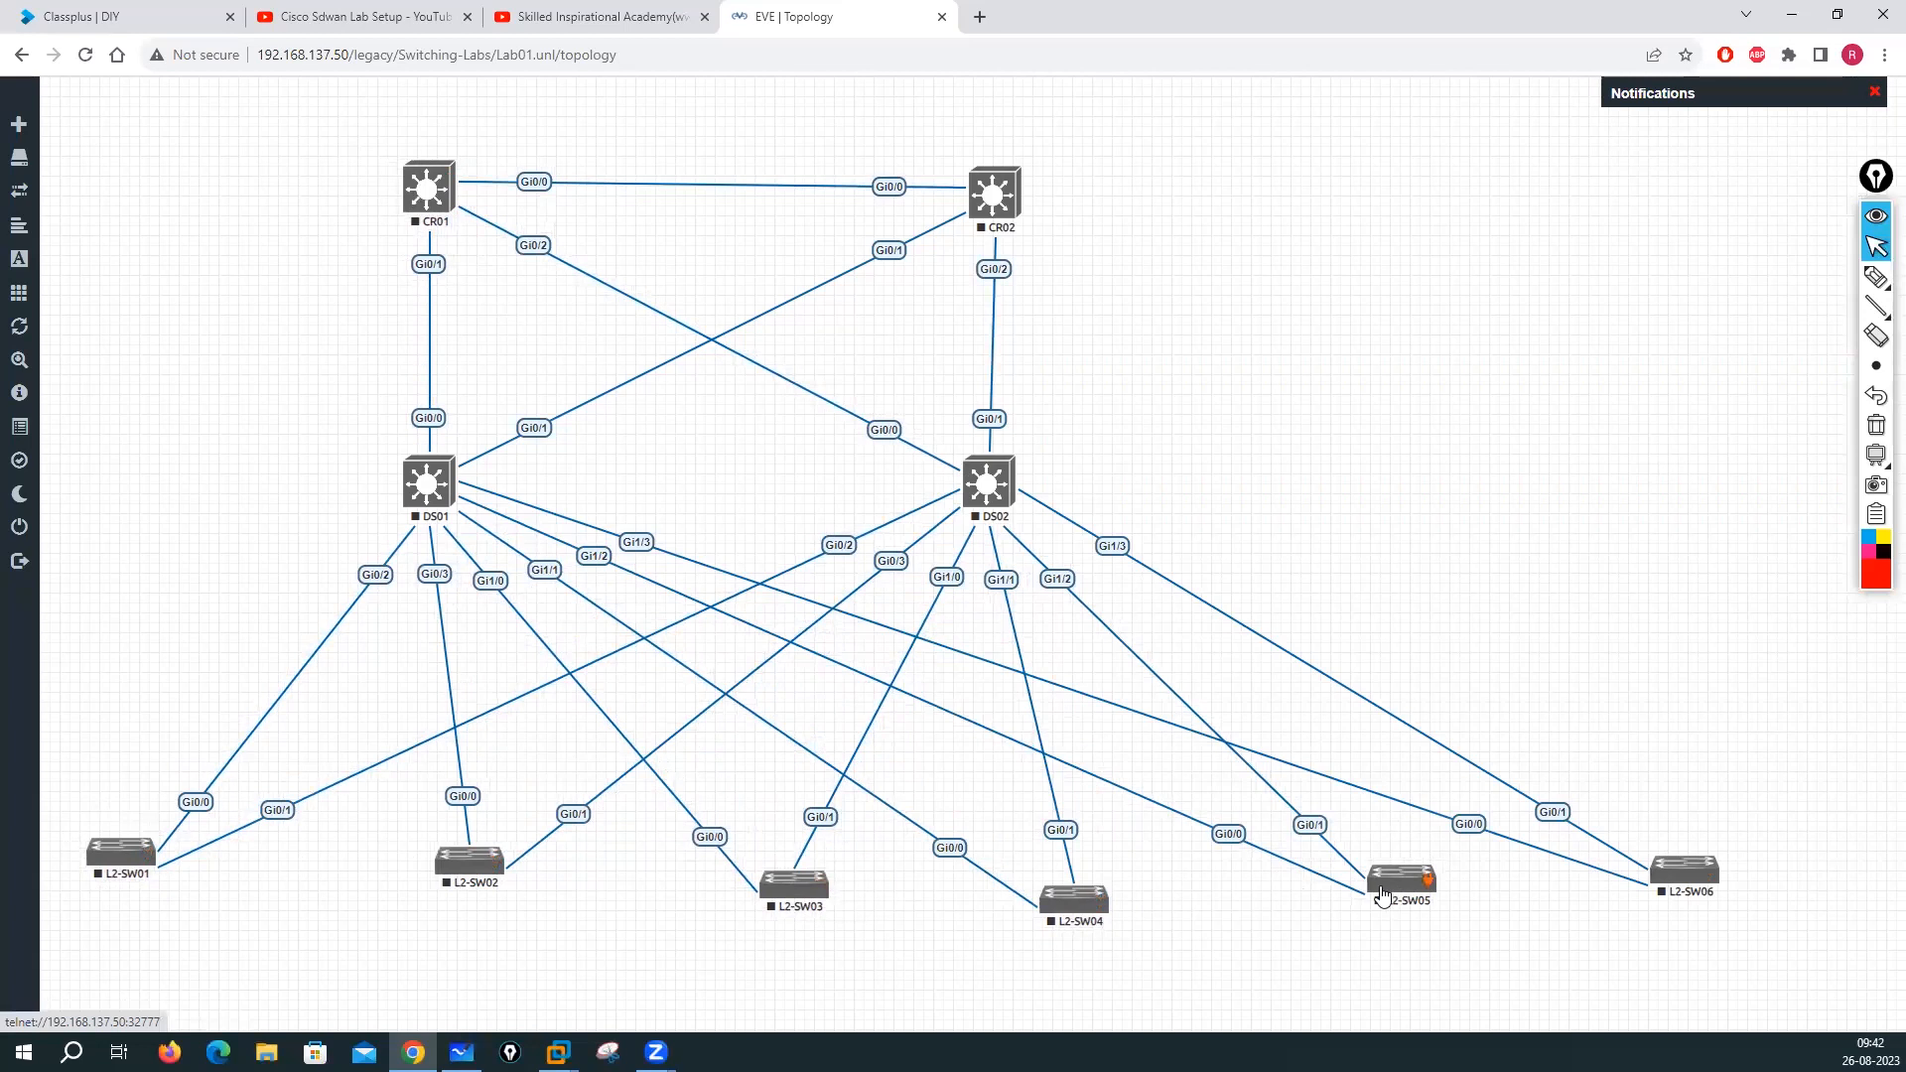
{"action": "left_click_drag", "start_coordinate": [1382, 894], "coordinate": [1323, 898]}
{"action": "left_click_drag", "start_coordinate": [1693, 883], "coordinate": [1636, 888]}
Add a Cisco vIOS Router node and place it above and between the two core switches
{"action": "right_click", "coordinate": [1181, 241]}
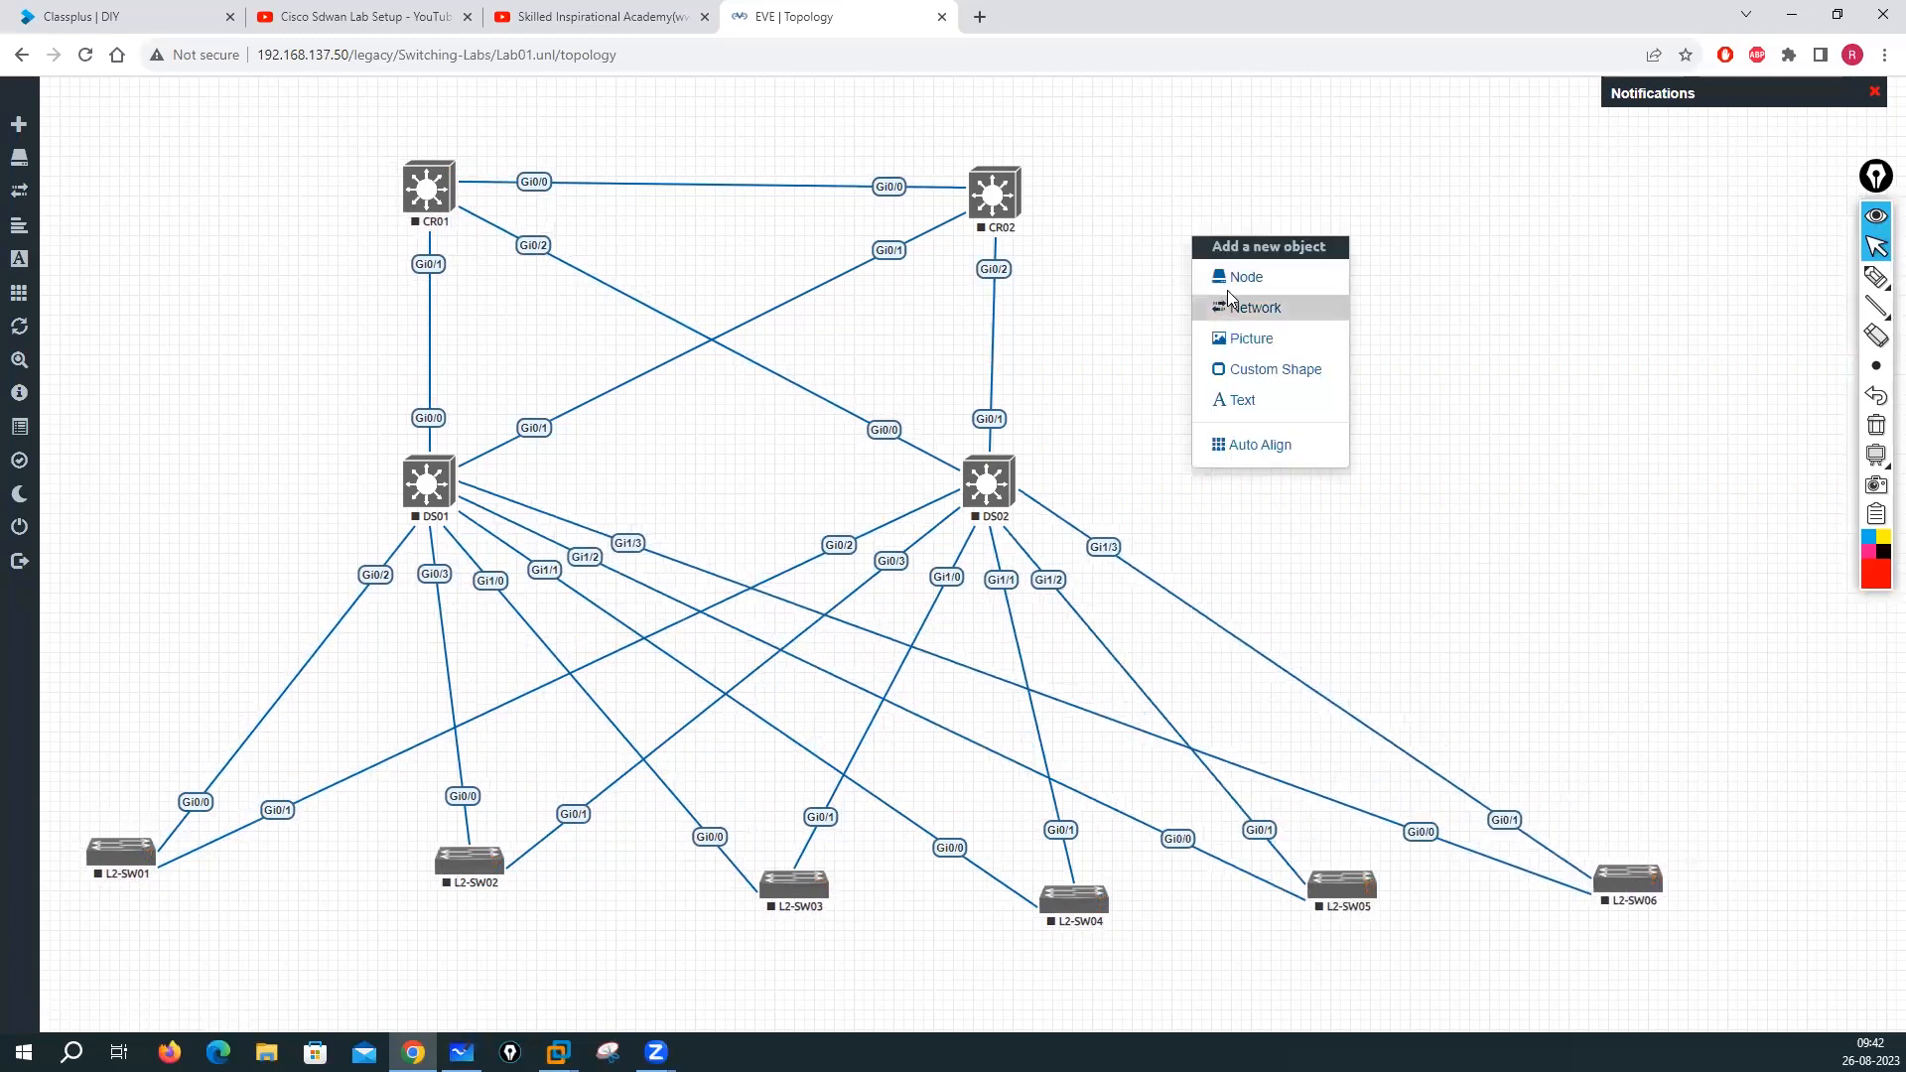
{"action": "left_click", "coordinate": [1215, 277]}
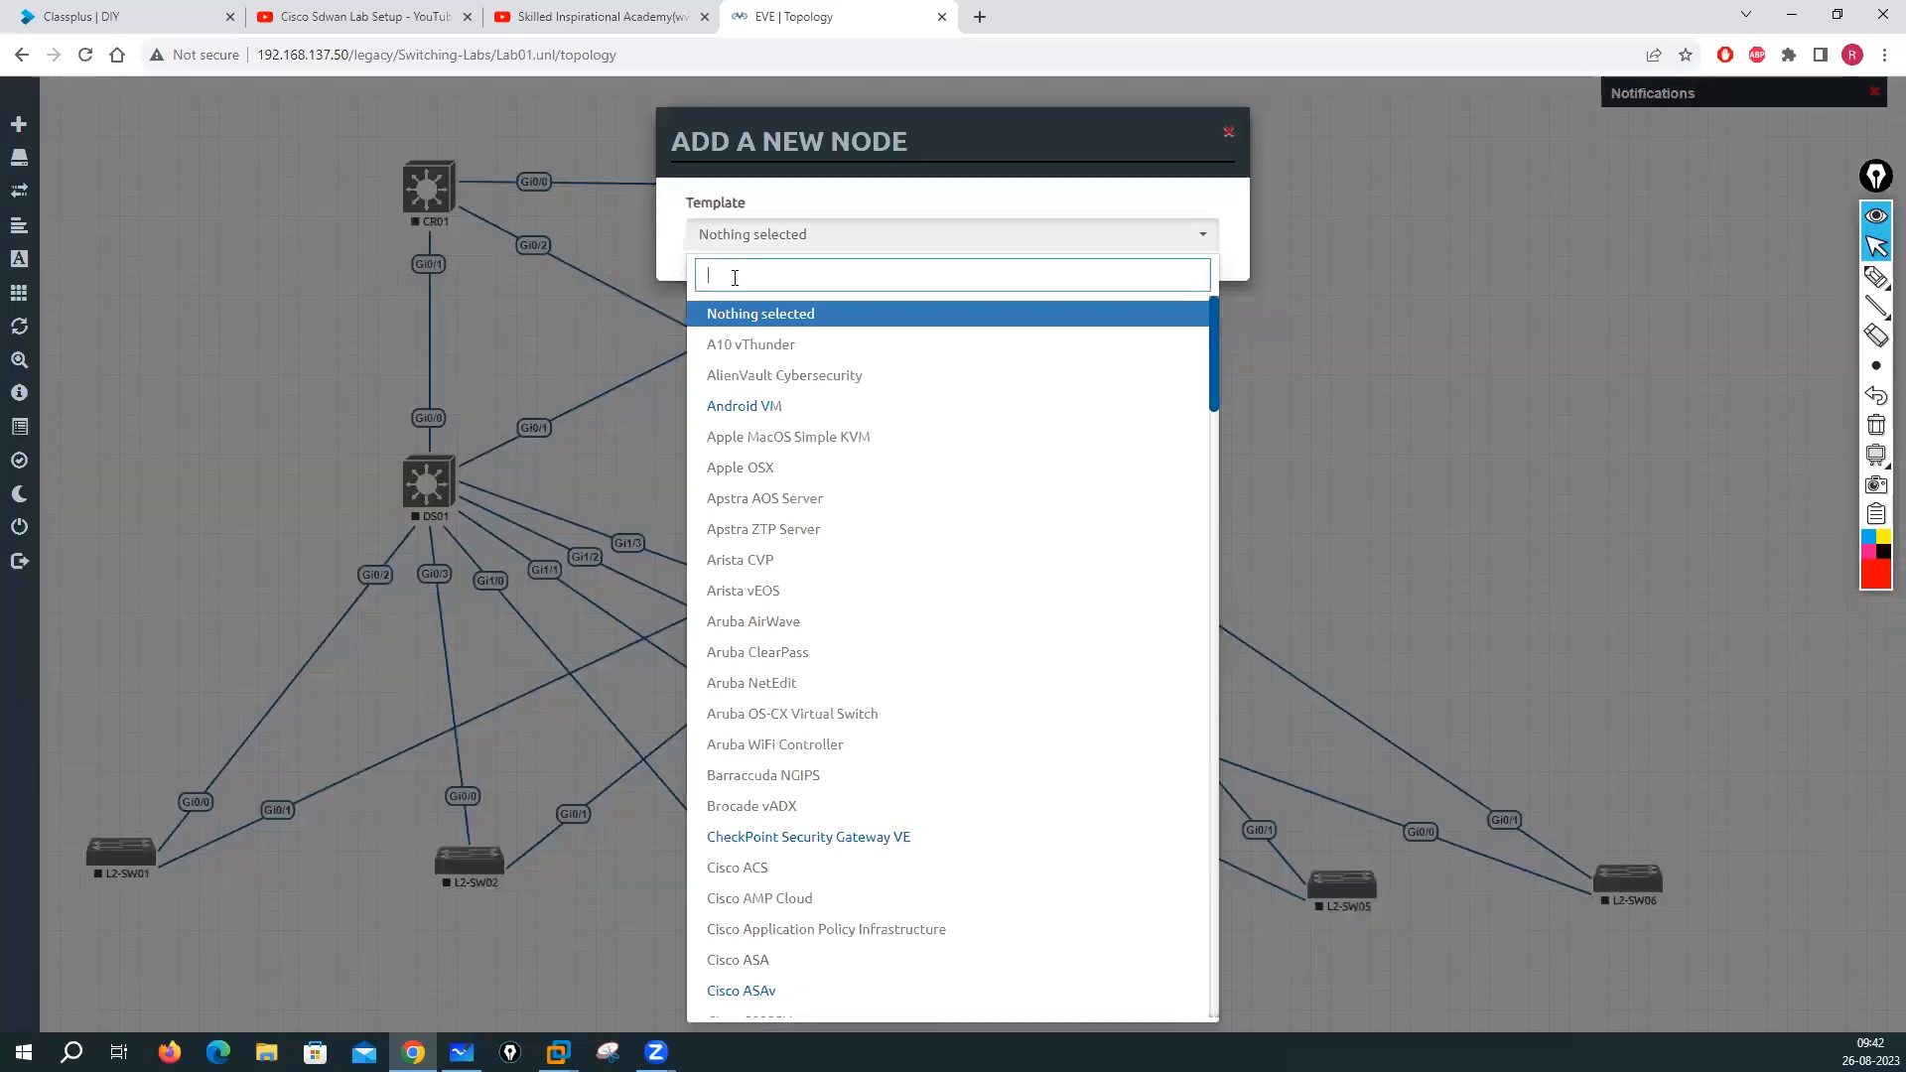
{"action": "type", "text": "vio"}
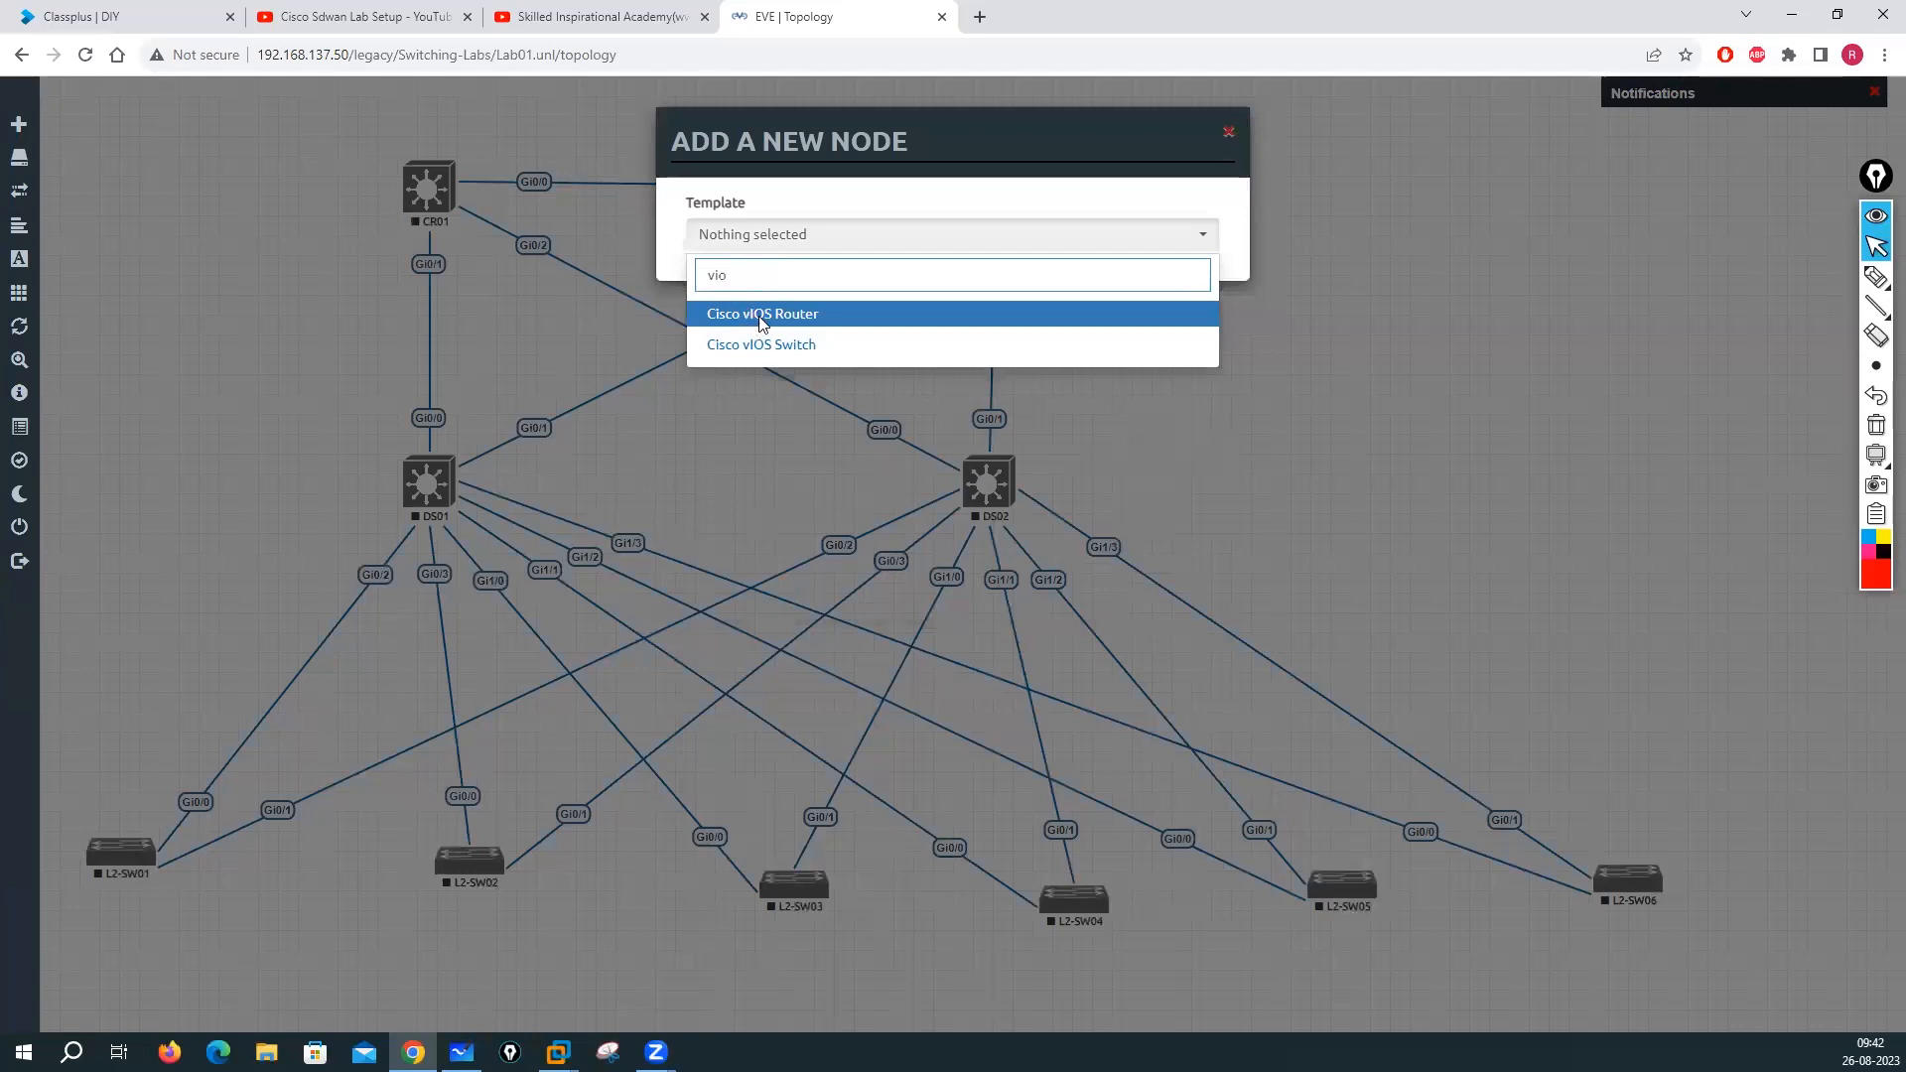
{"action": "left_click", "coordinate": [762, 316]}
{"action": "scroll", "coordinate": [777, 910], "scroll_direction": "down", "scroll_amount": 2}
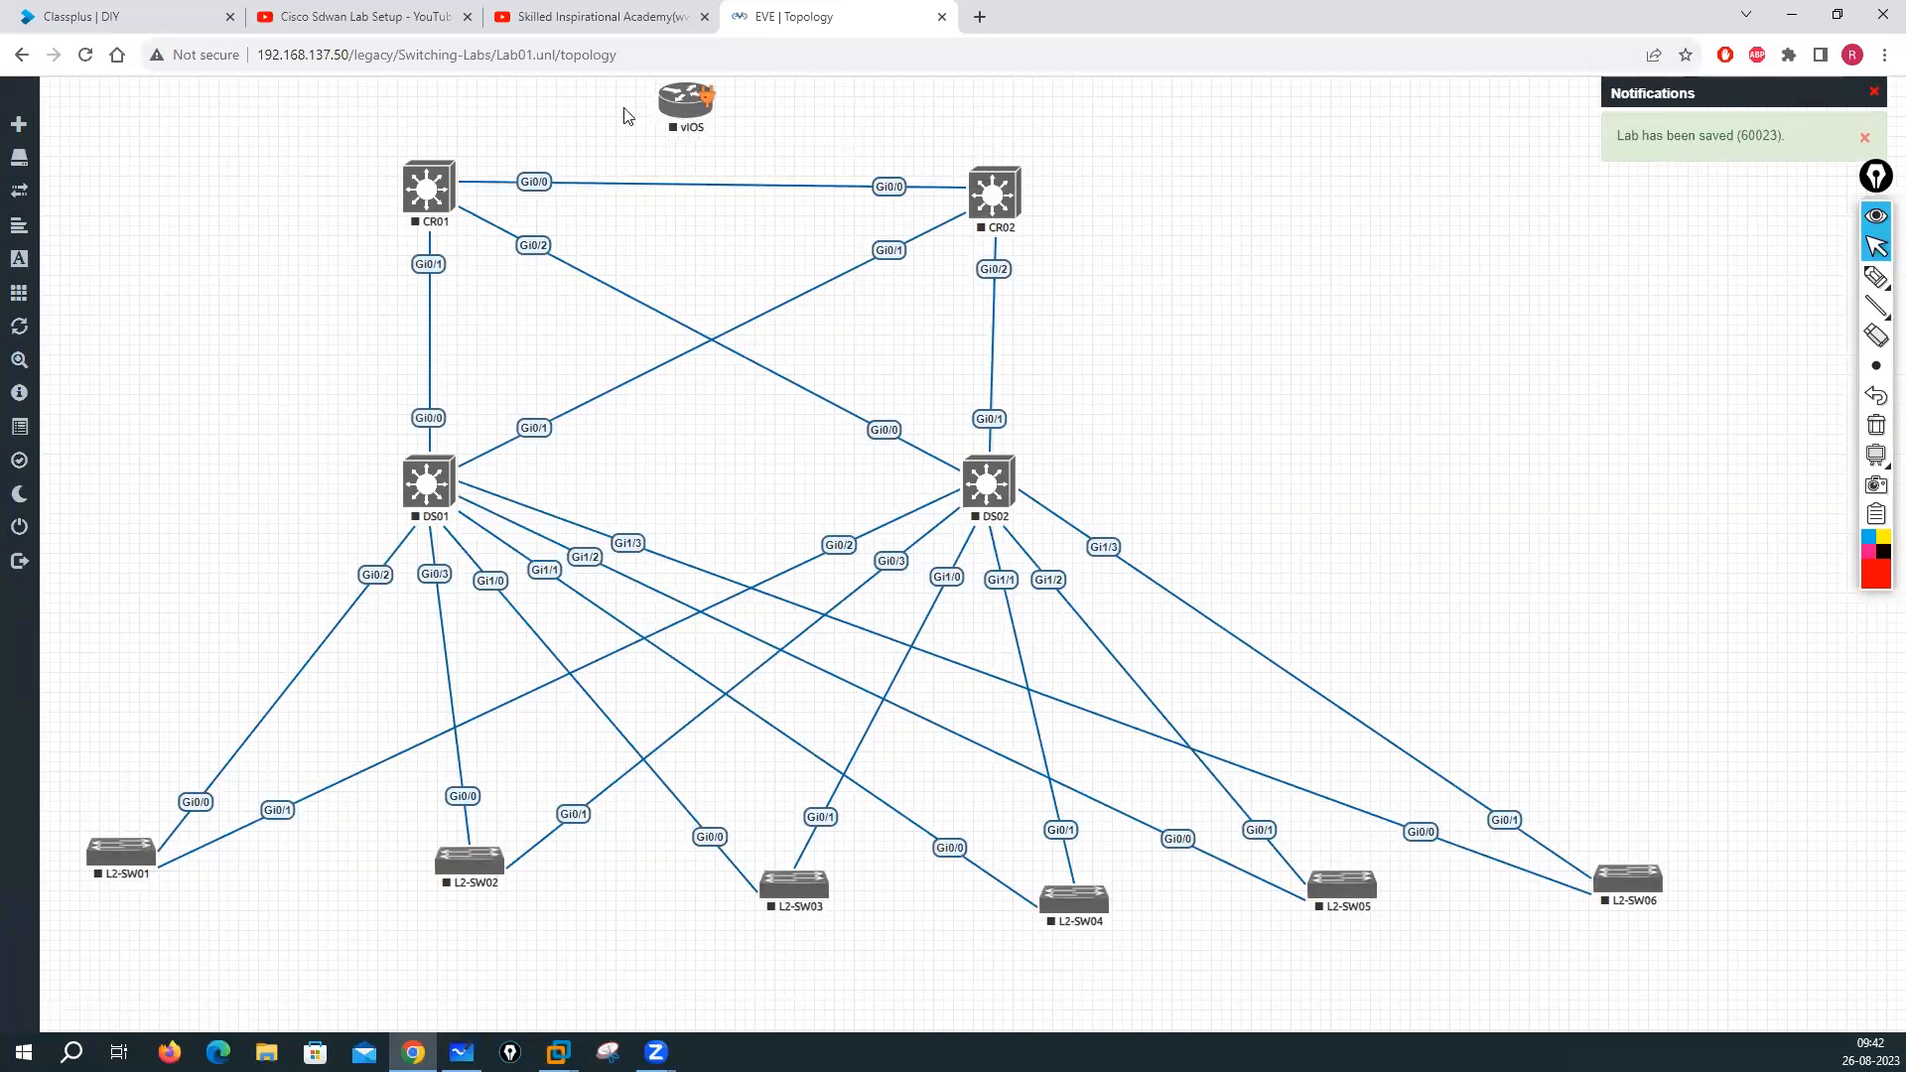
Connect the vIOS router to both core switches: its Gi0/0 to CR01 Gi0/3 and its Gi0/1 to CR02 Gi0/3
{"action": "left_click_drag", "start_coordinate": [443, 162], "coordinate": [444, 165]}
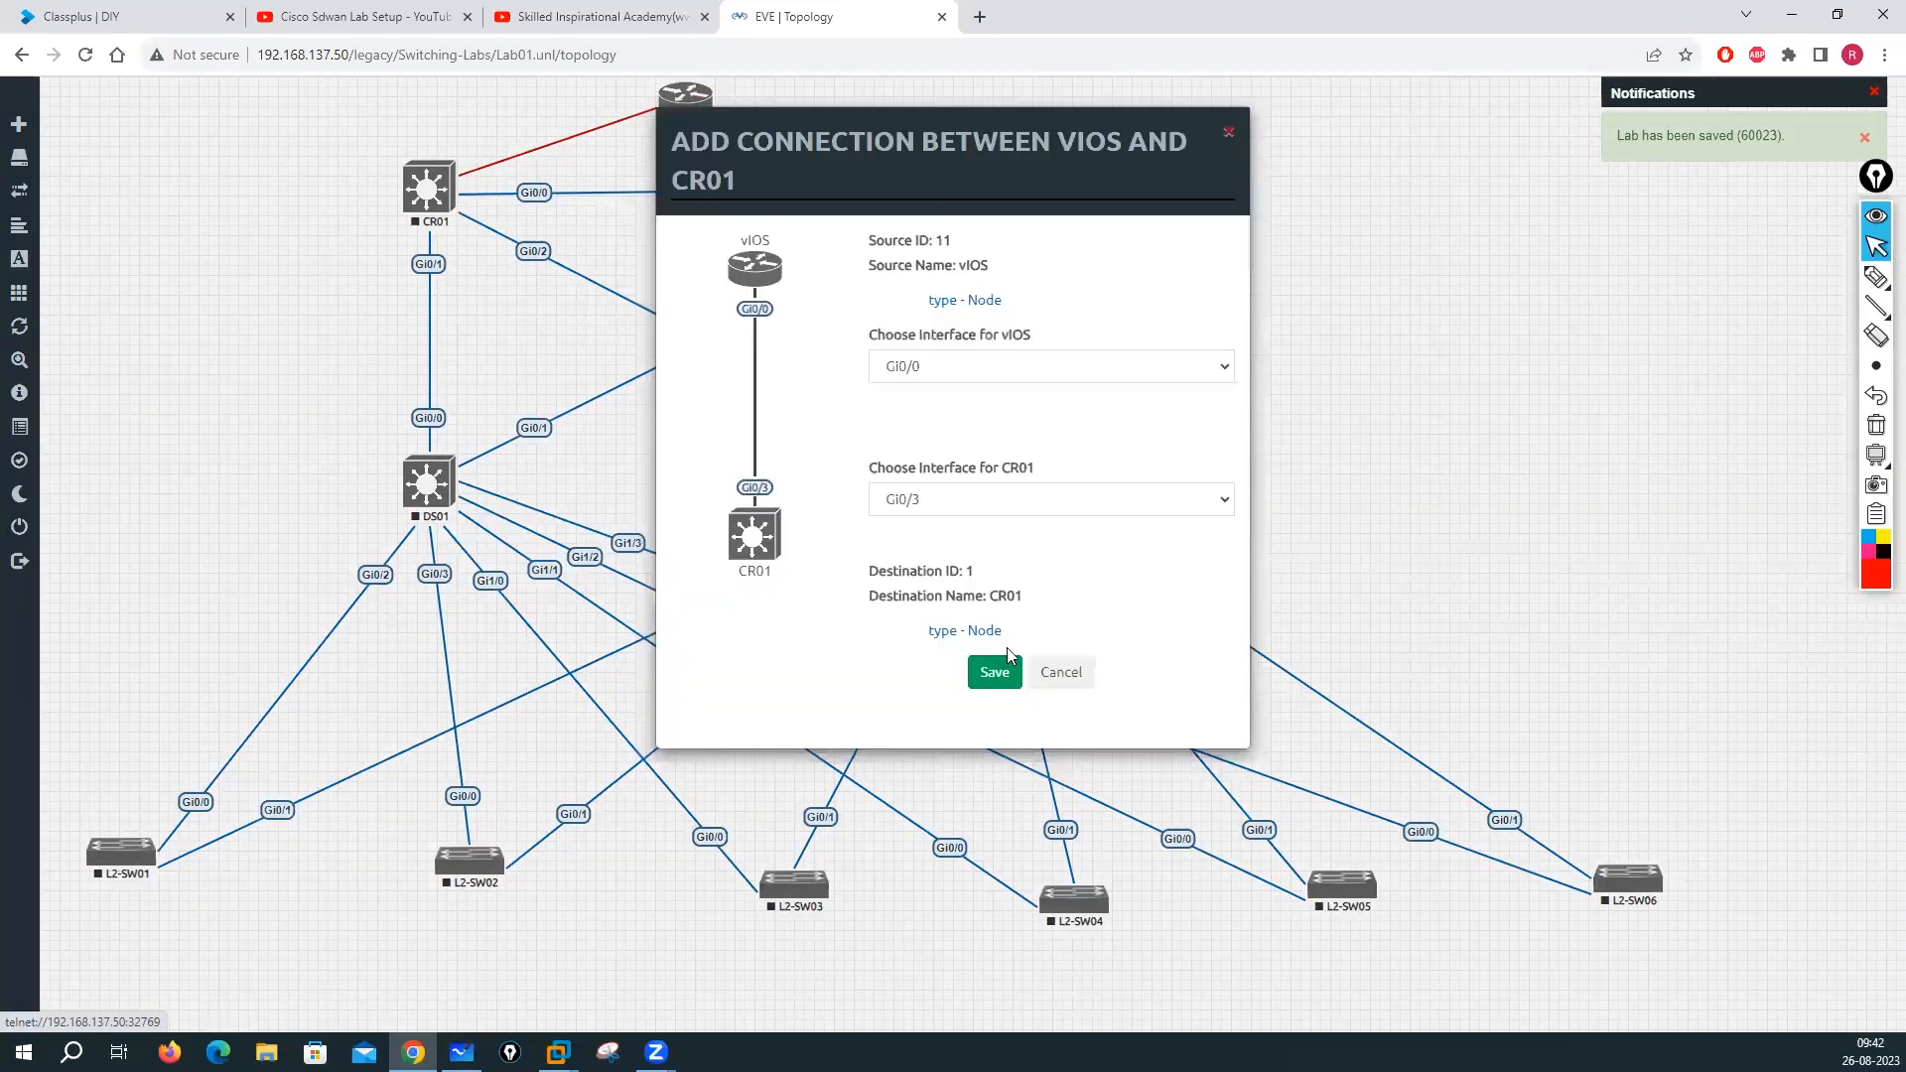
{"action": "left_click", "coordinate": [993, 675]}
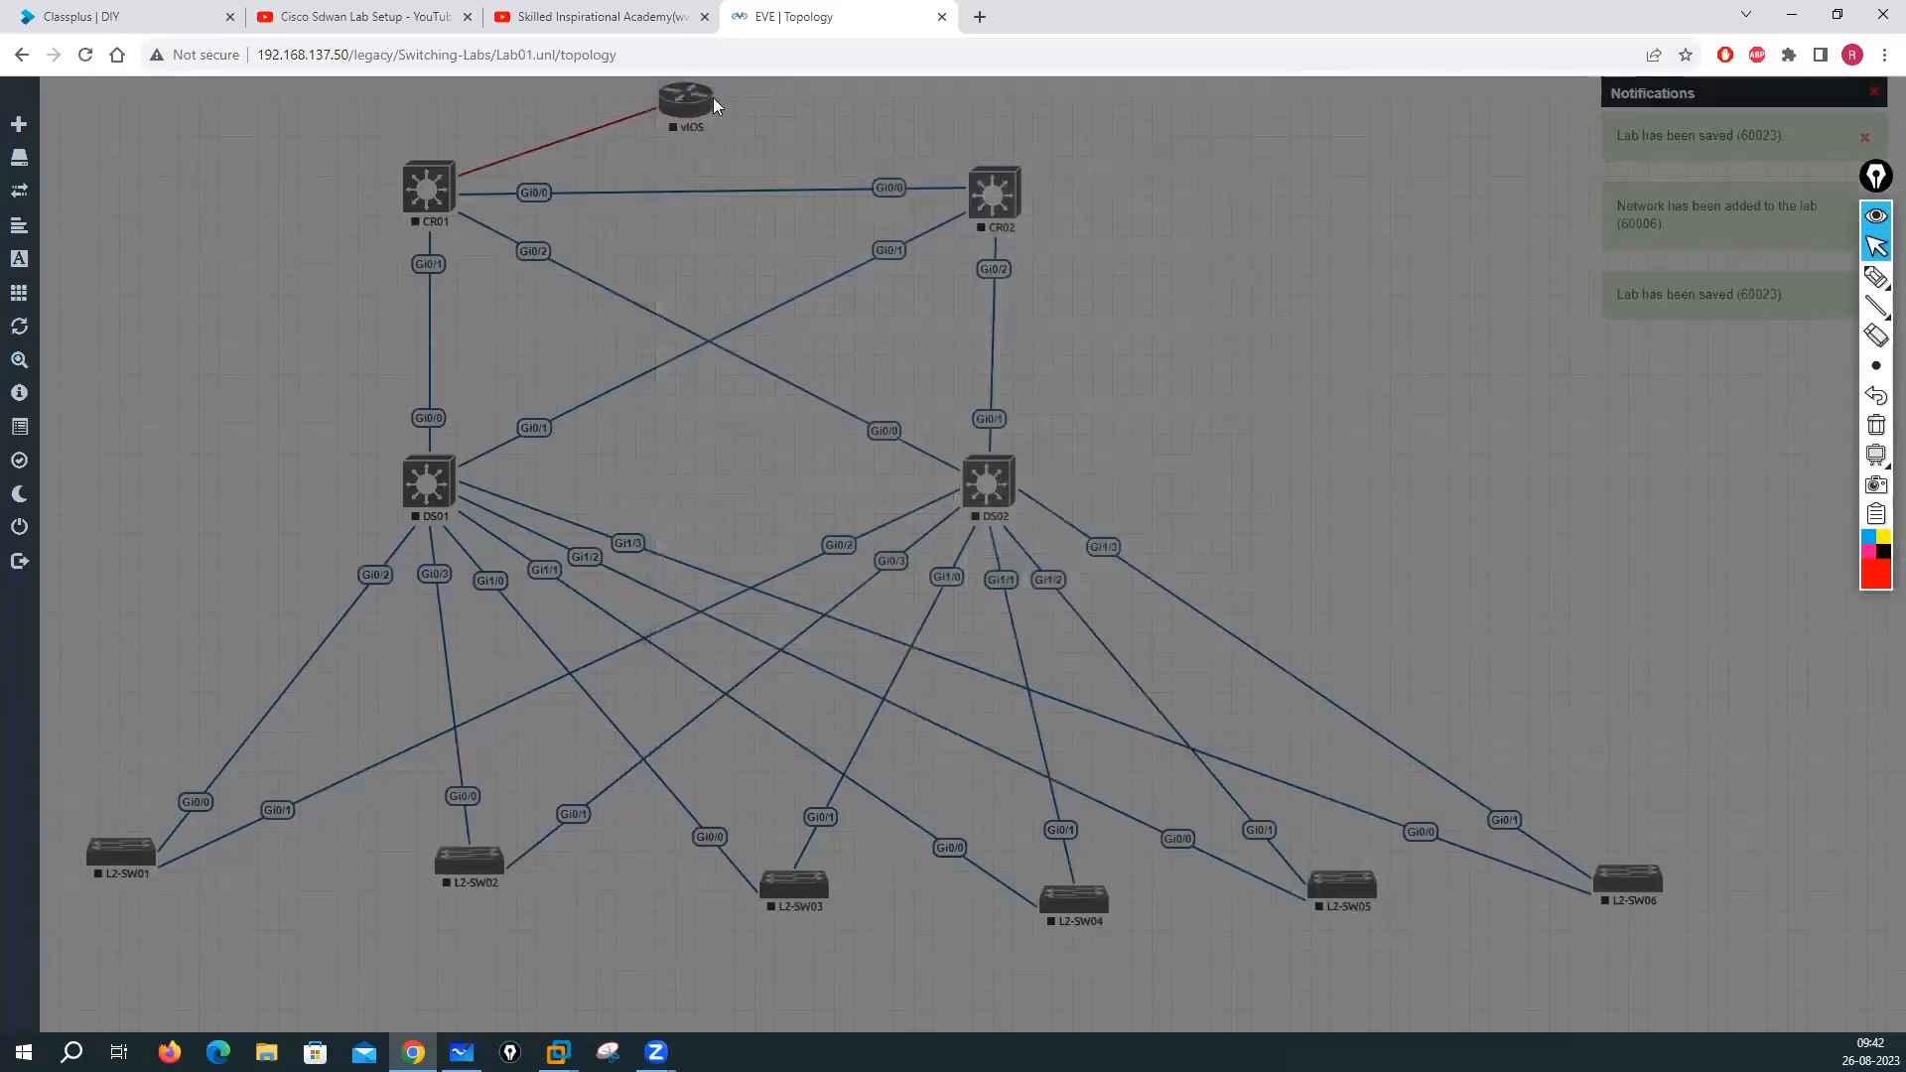
{"action": "left_click_drag", "start_coordinate": [722, 110], "coordinate": [992, 193]}
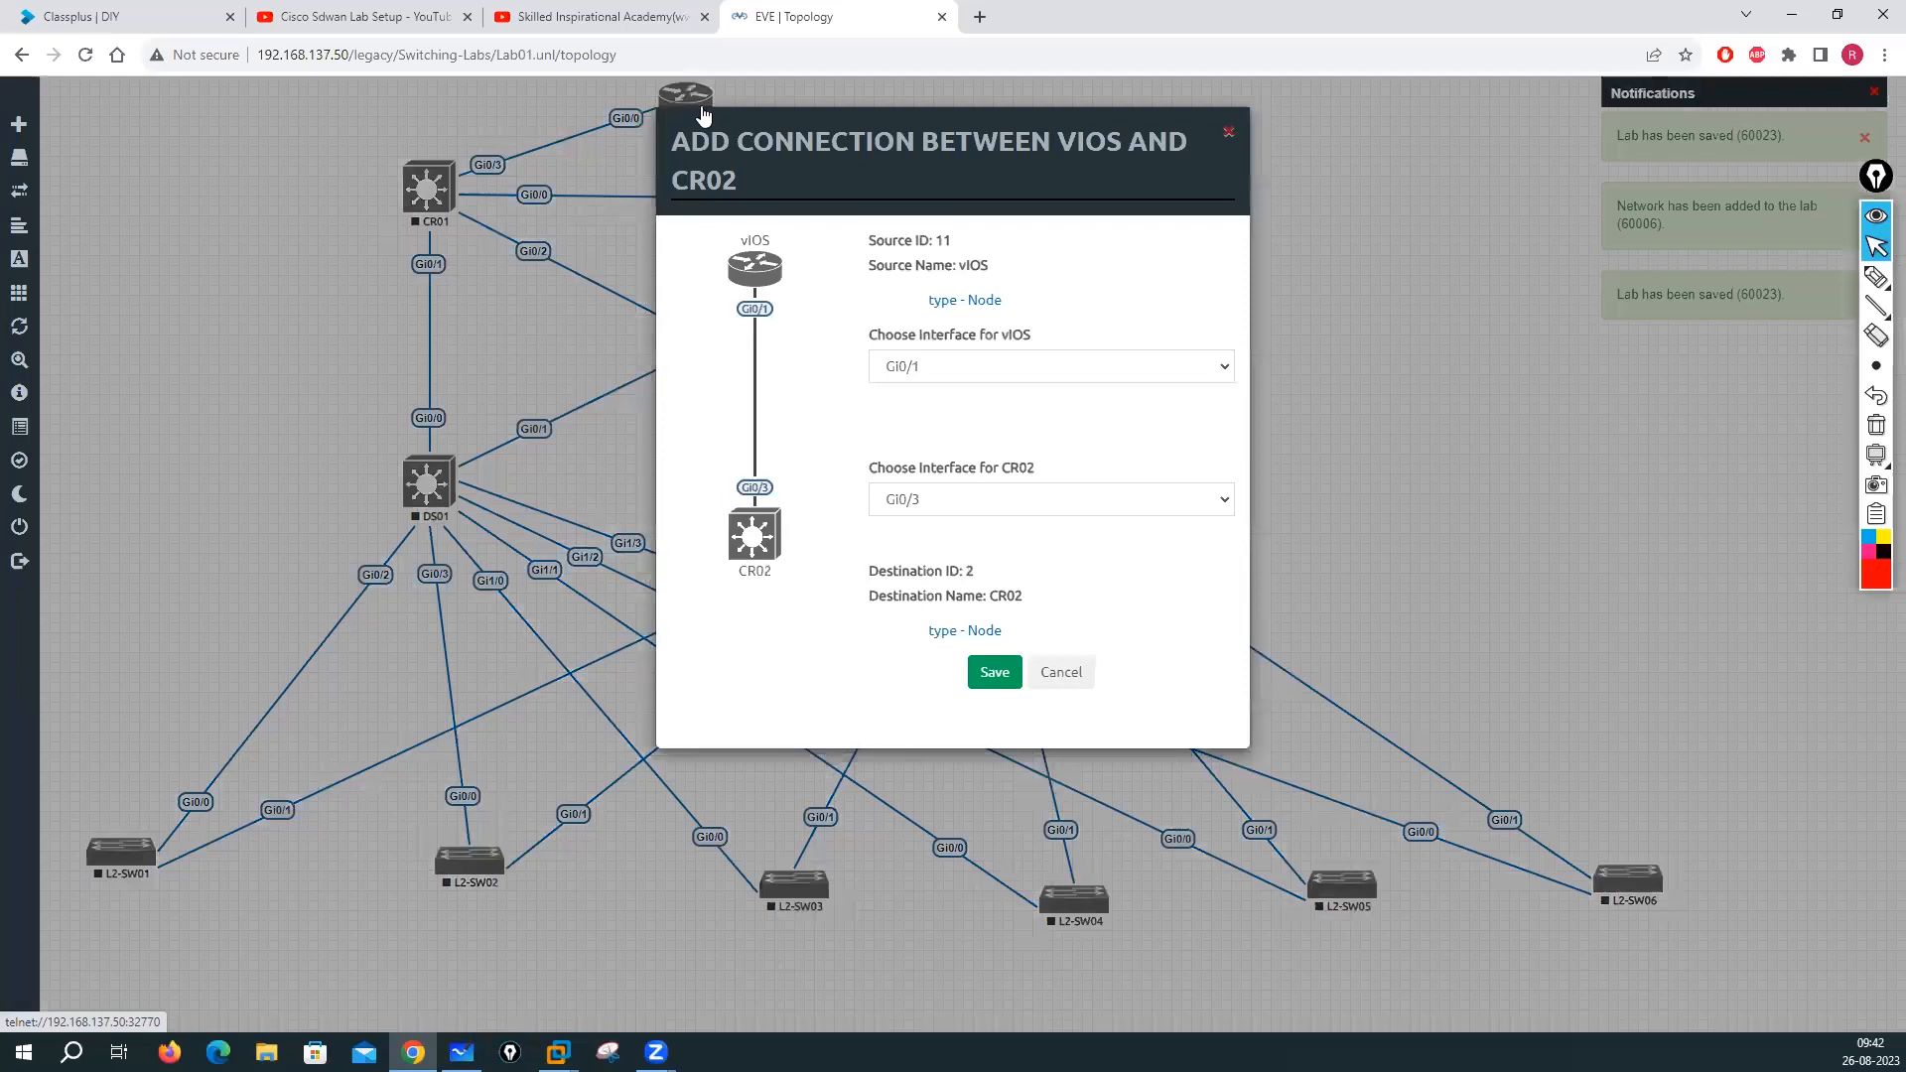
{"action": "left_click", "coordinate": [993, 672]}
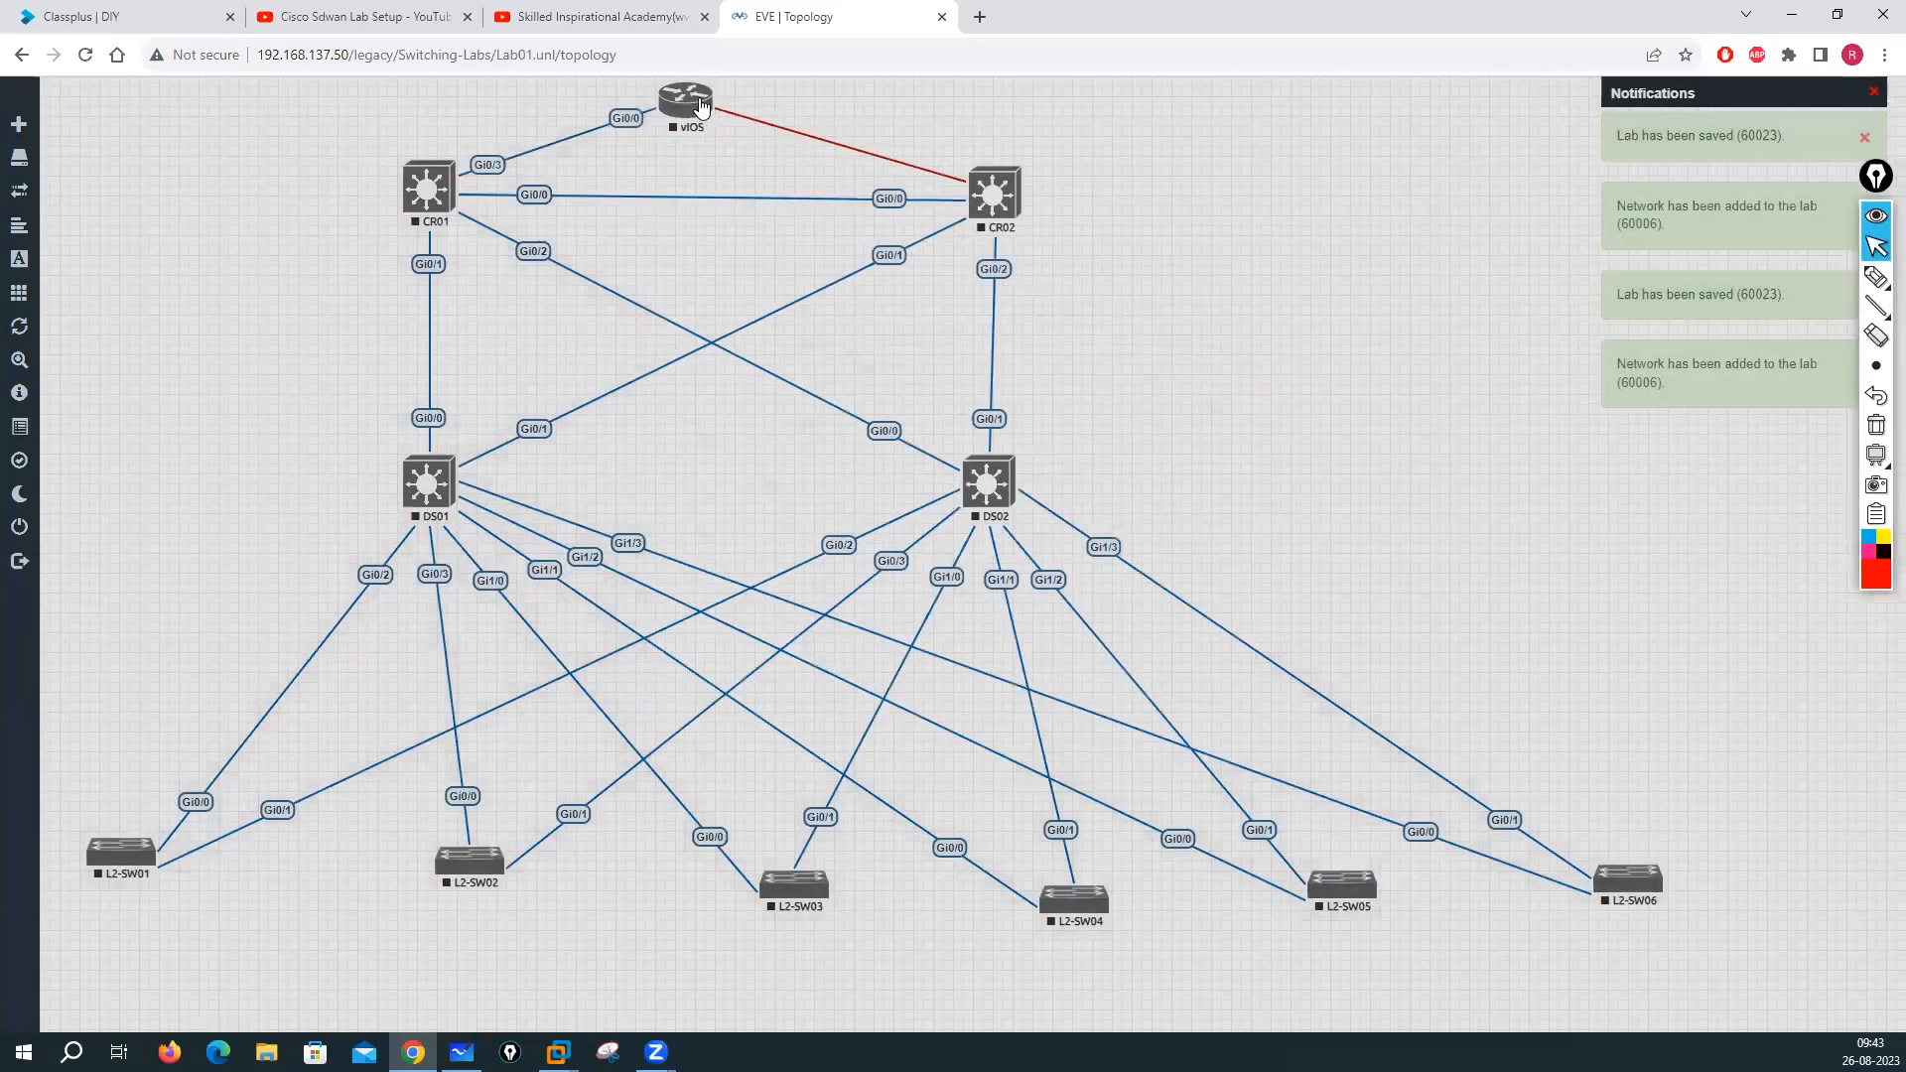
Center the vIOS router over the core pair, lower CR01 and CR02, and raise DS01 and DS02 slightly to line up beneath them
{"action": "left_click_drag", "start_coordinate": [700, 114], "coordinate": [714, 117]}
{"action": "left_click_drag", "start_coordinate": [434, 203], "coordinate": [440, 235]}
{"action": "left_click_drag", "start_coordinate": [993, 194], "coordinate": [985, 230]}
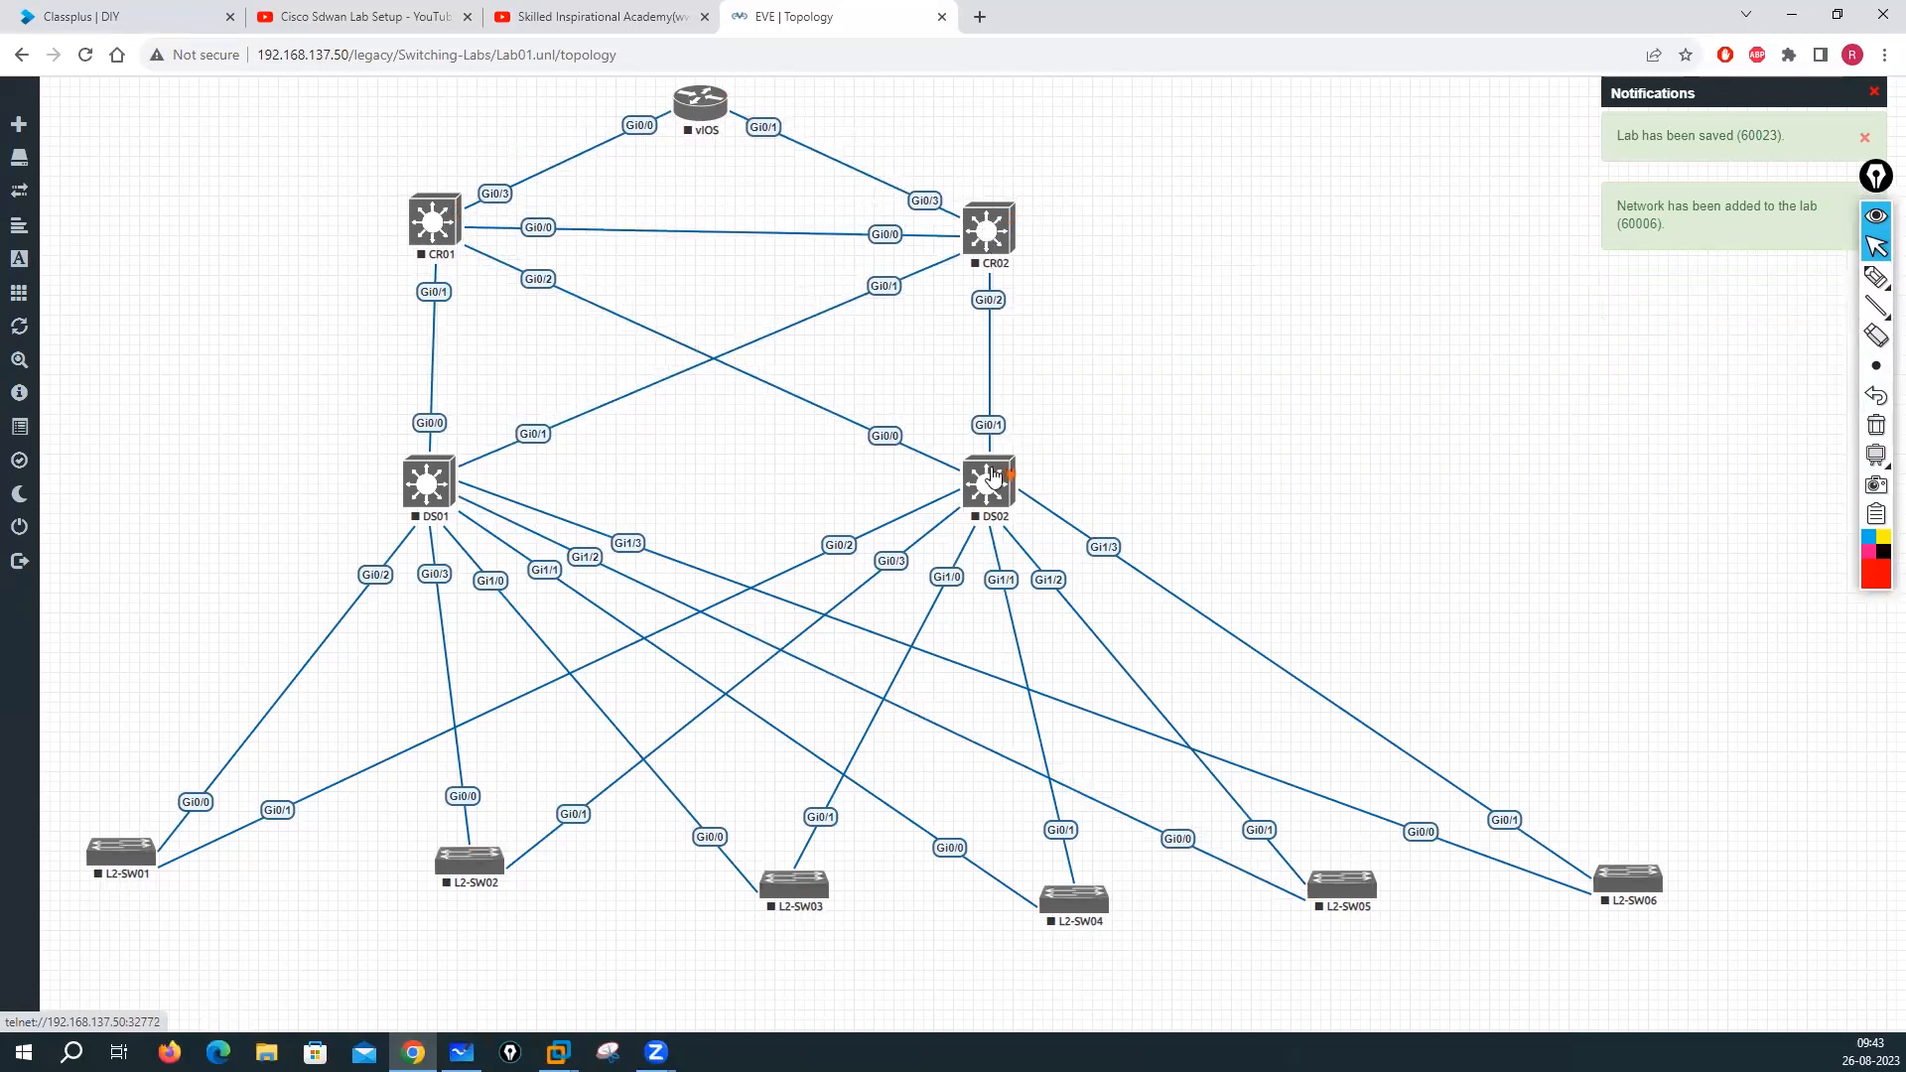
{"action": "left_click_drag", "start_coordinate": [993, 476], "coordinate": [991, 457]}
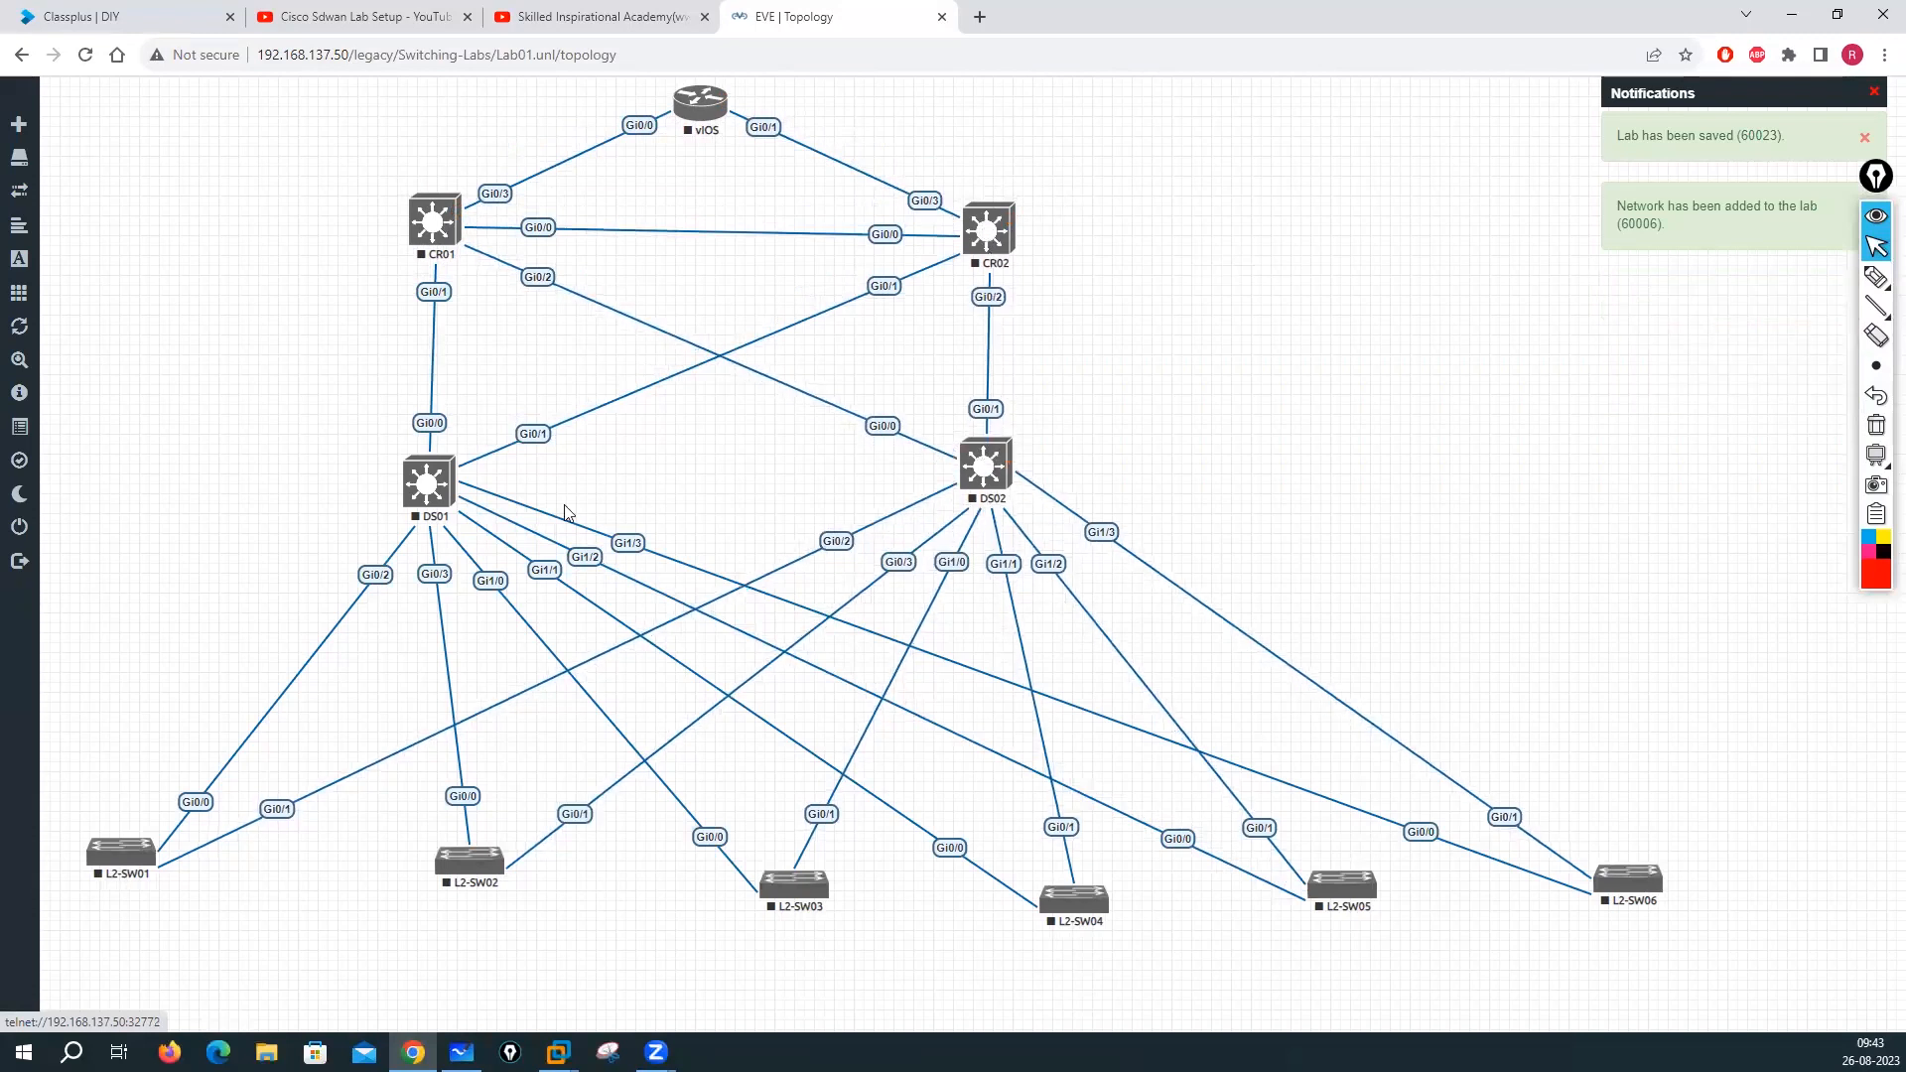
{"action": "left_click_drag", "start_coordinate": [433, 486], "coordinate": [436, 470]}
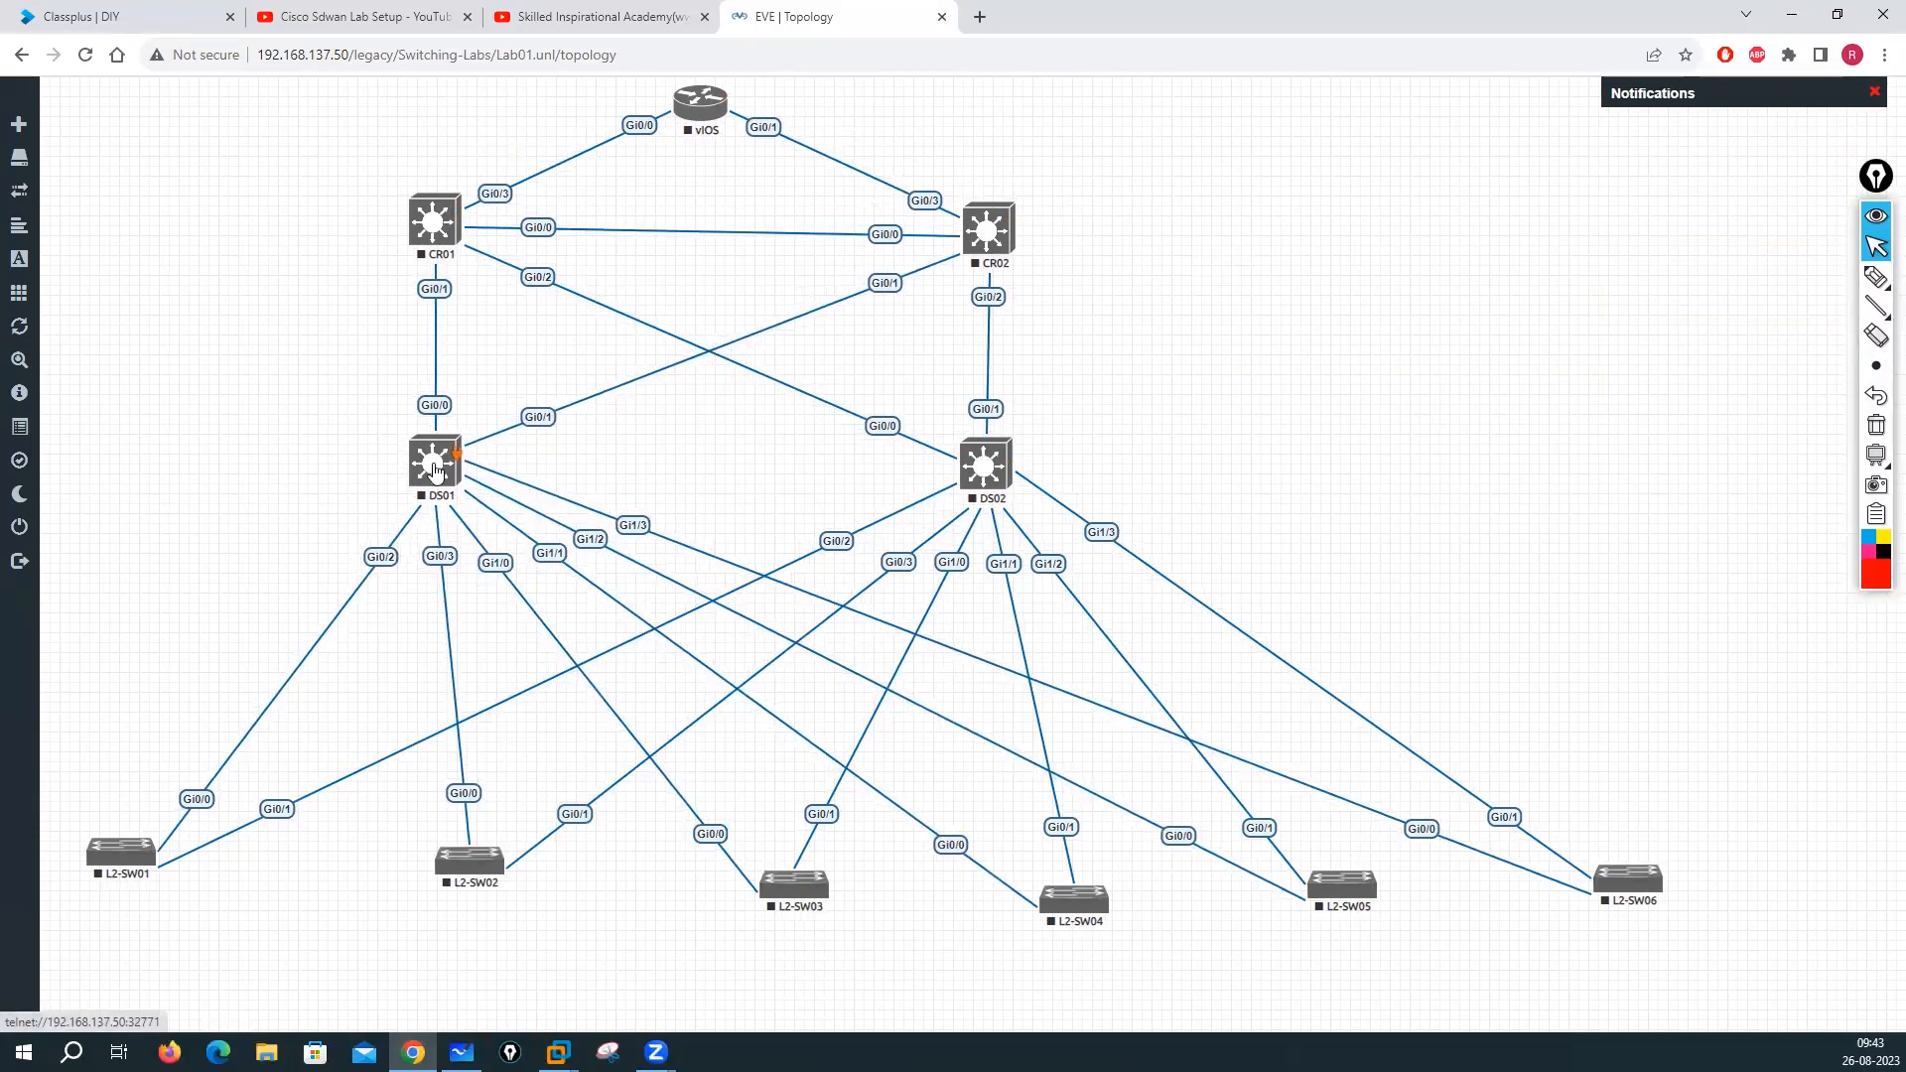
Add 12 nodes from the Cisco IOS 3725 (Dynamips) template with the name prefix Test-PC0 below the access switches
{"action": "right_click", "coordinate": [311, 906]}
{"action": "left_click", "coordinate": [365, 836]}
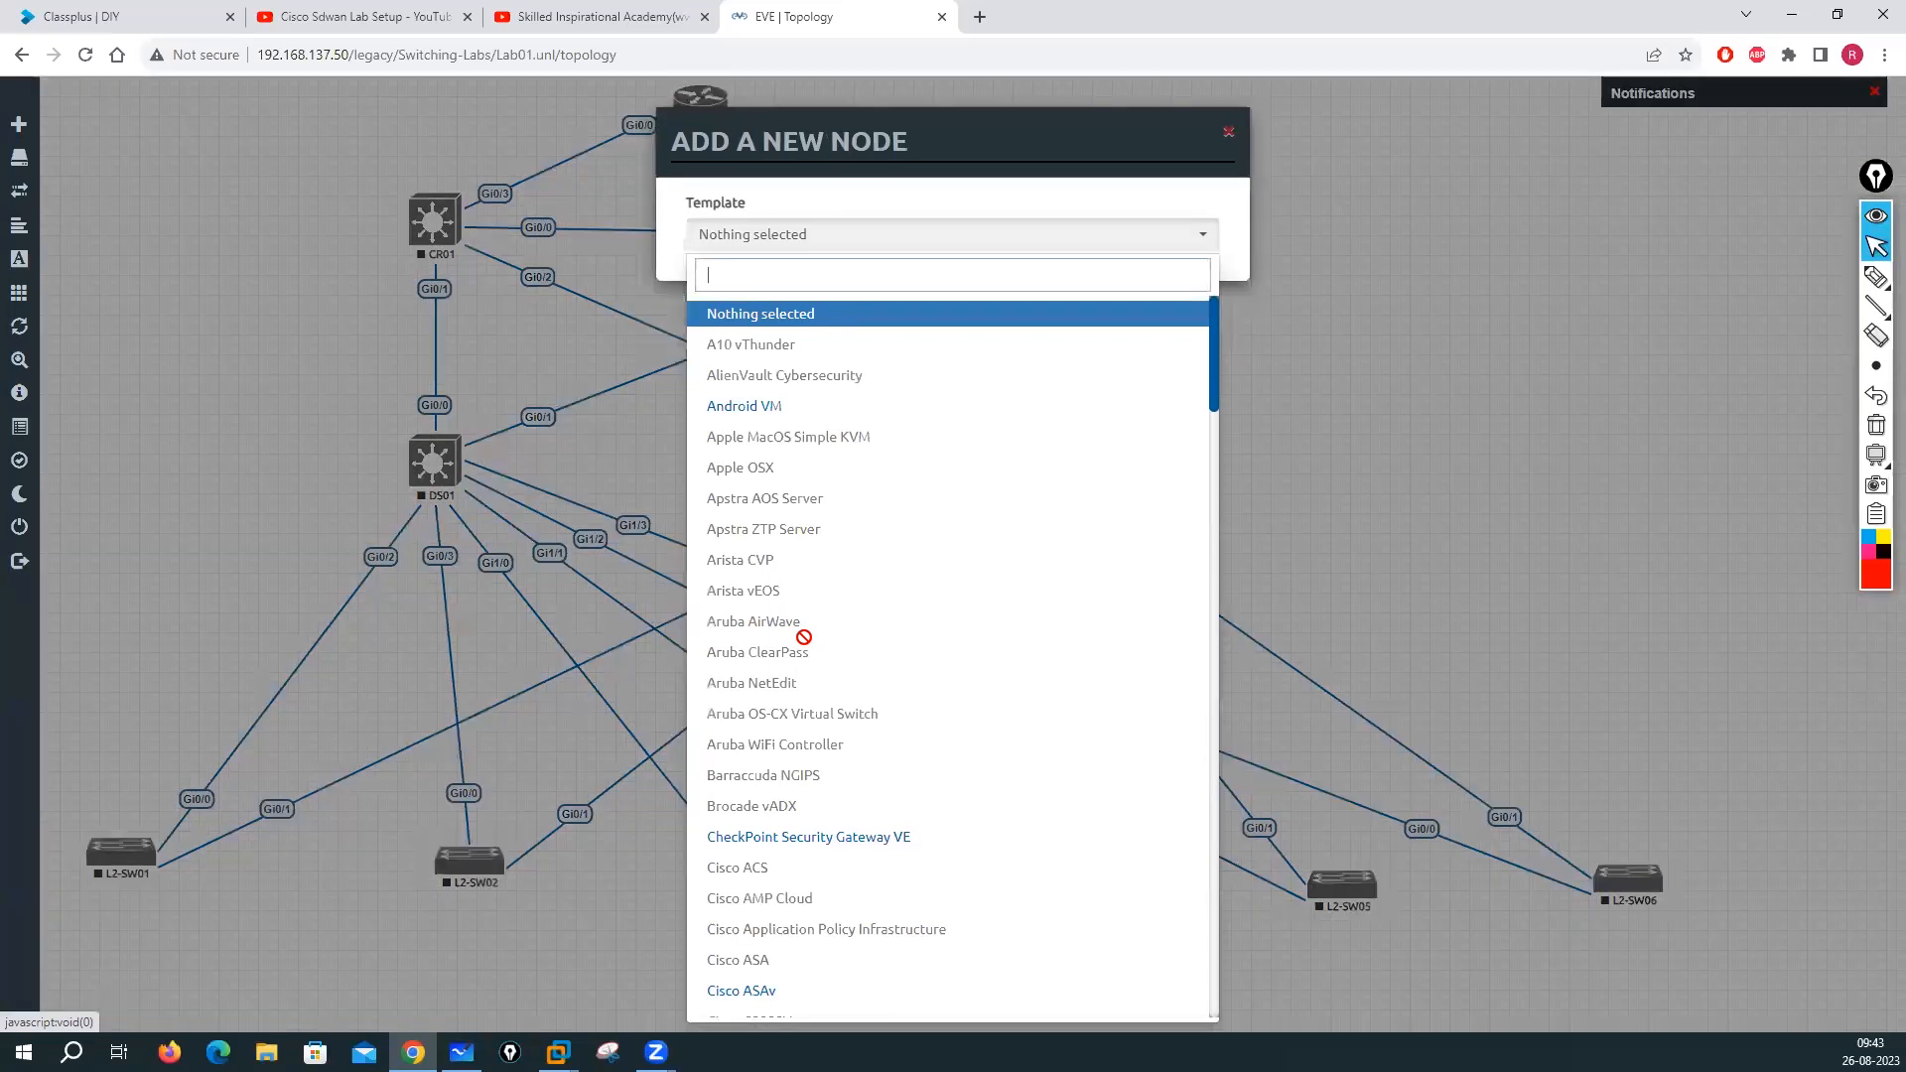
{"action": "scroll", "coordinate": [804, 636], "scroll_direction": "down", "scroll_amount": 5}
{"action": "scroll", "coordinate": [823, 348], "scroll_direction": "up", "scroll_amount": 5}
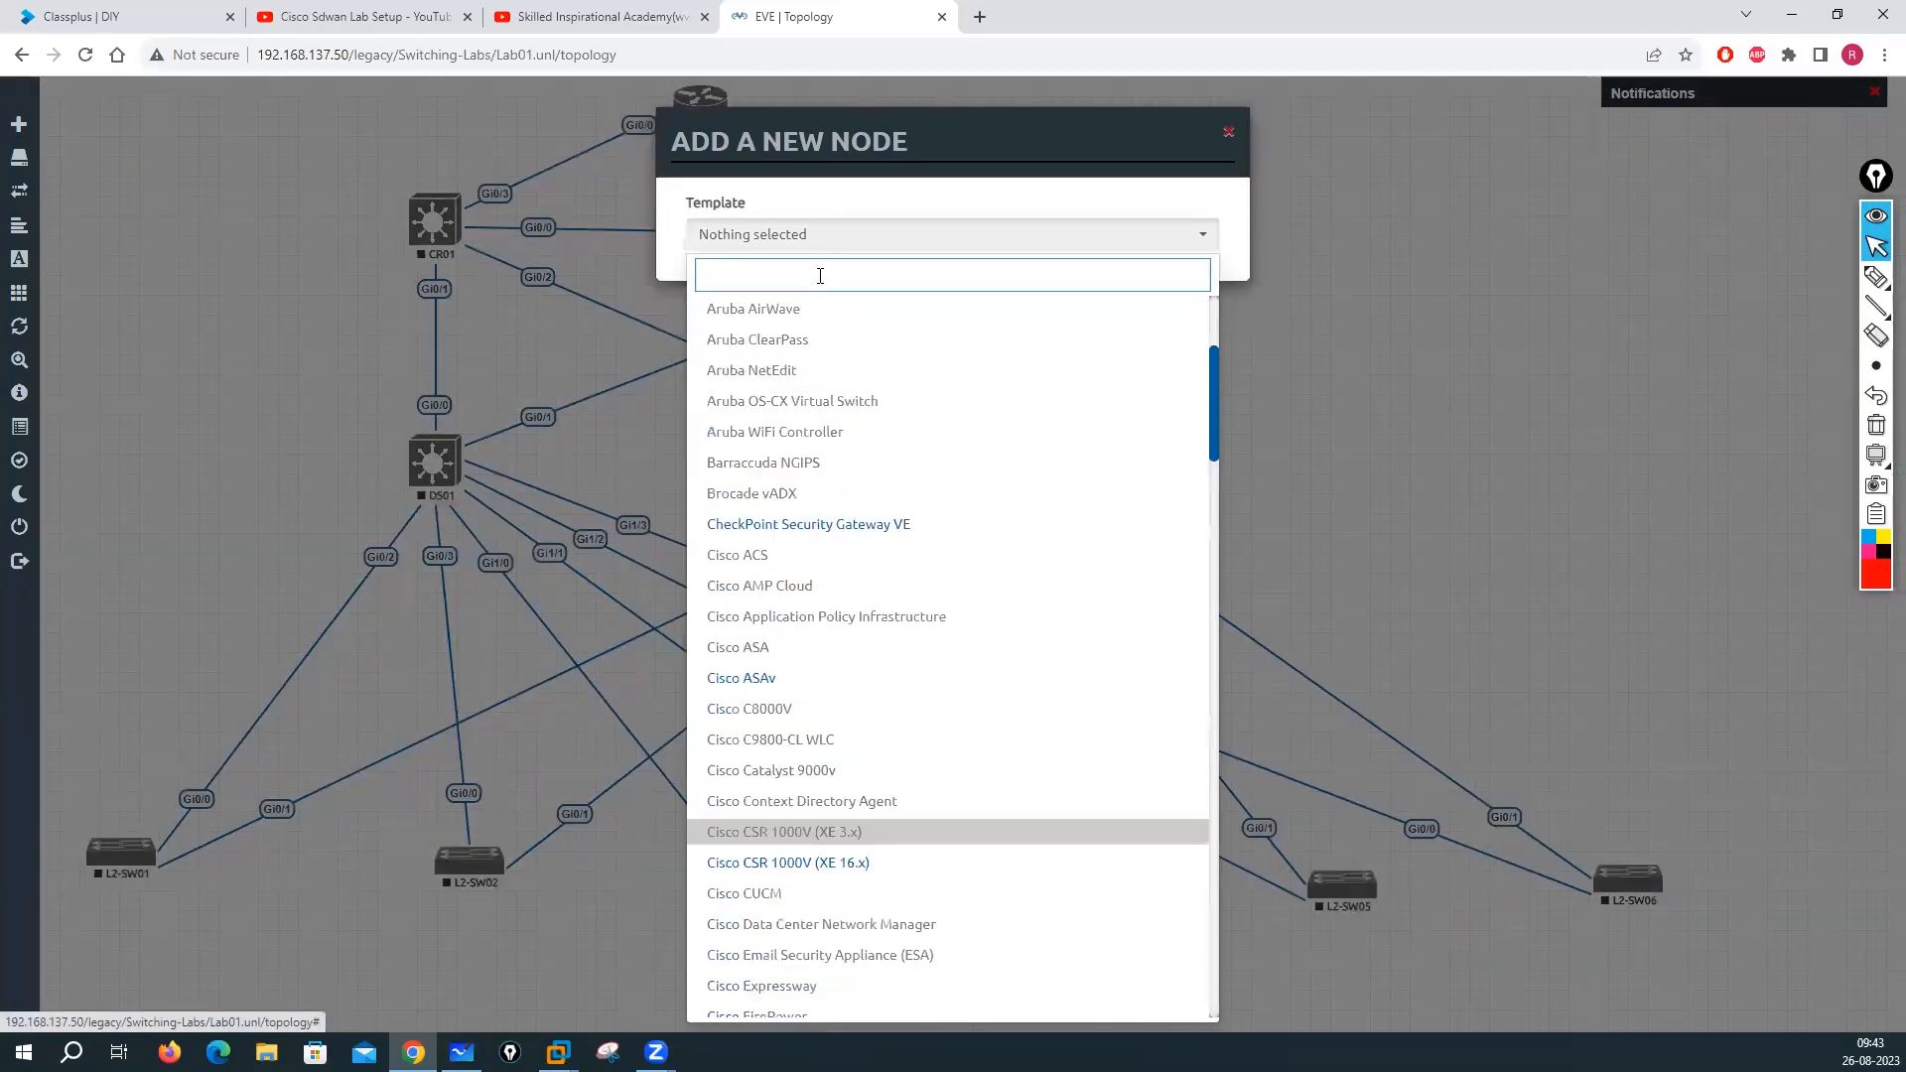
{"action": "type", "text": "ios"}
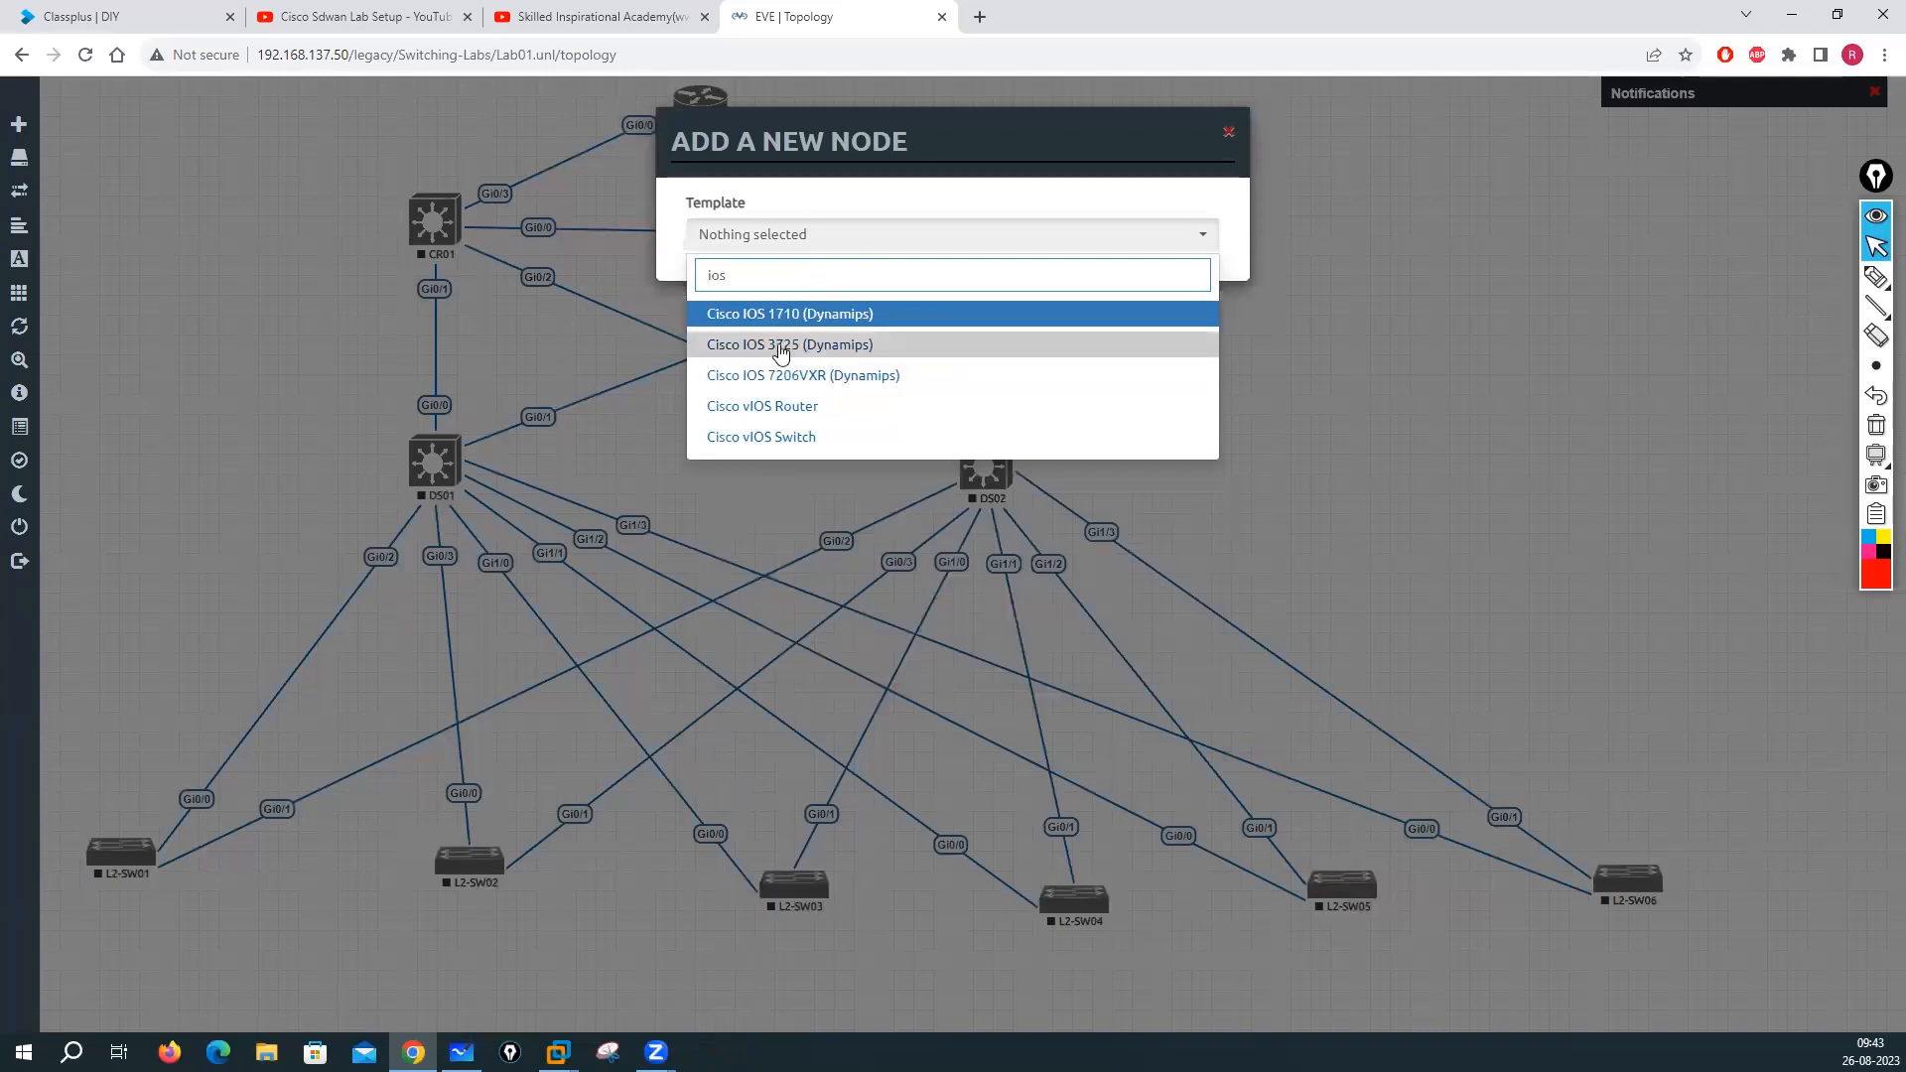
{"action": "left_click", "coordinate": [781, 346]}
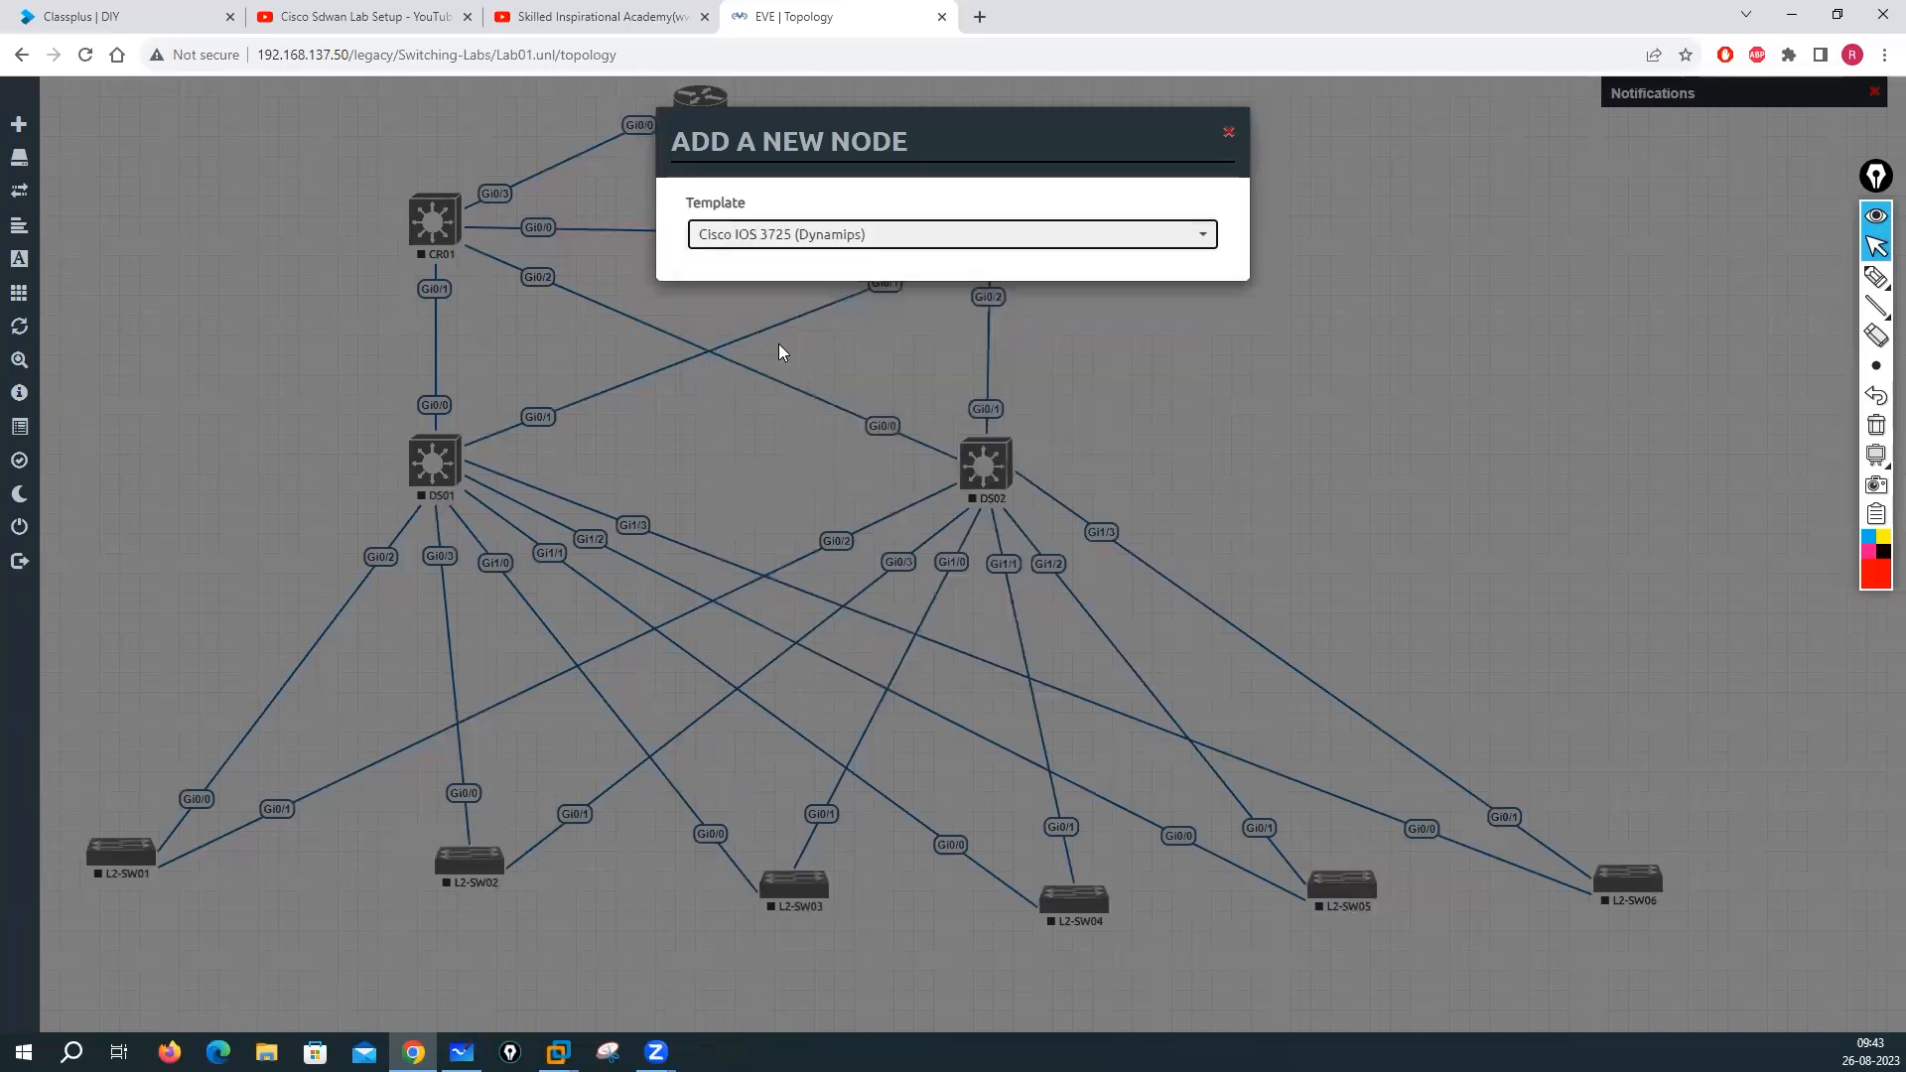
{"action": "left_click_drag", "start_coordinate": [737, 326], "coordinate": [681, 334]}
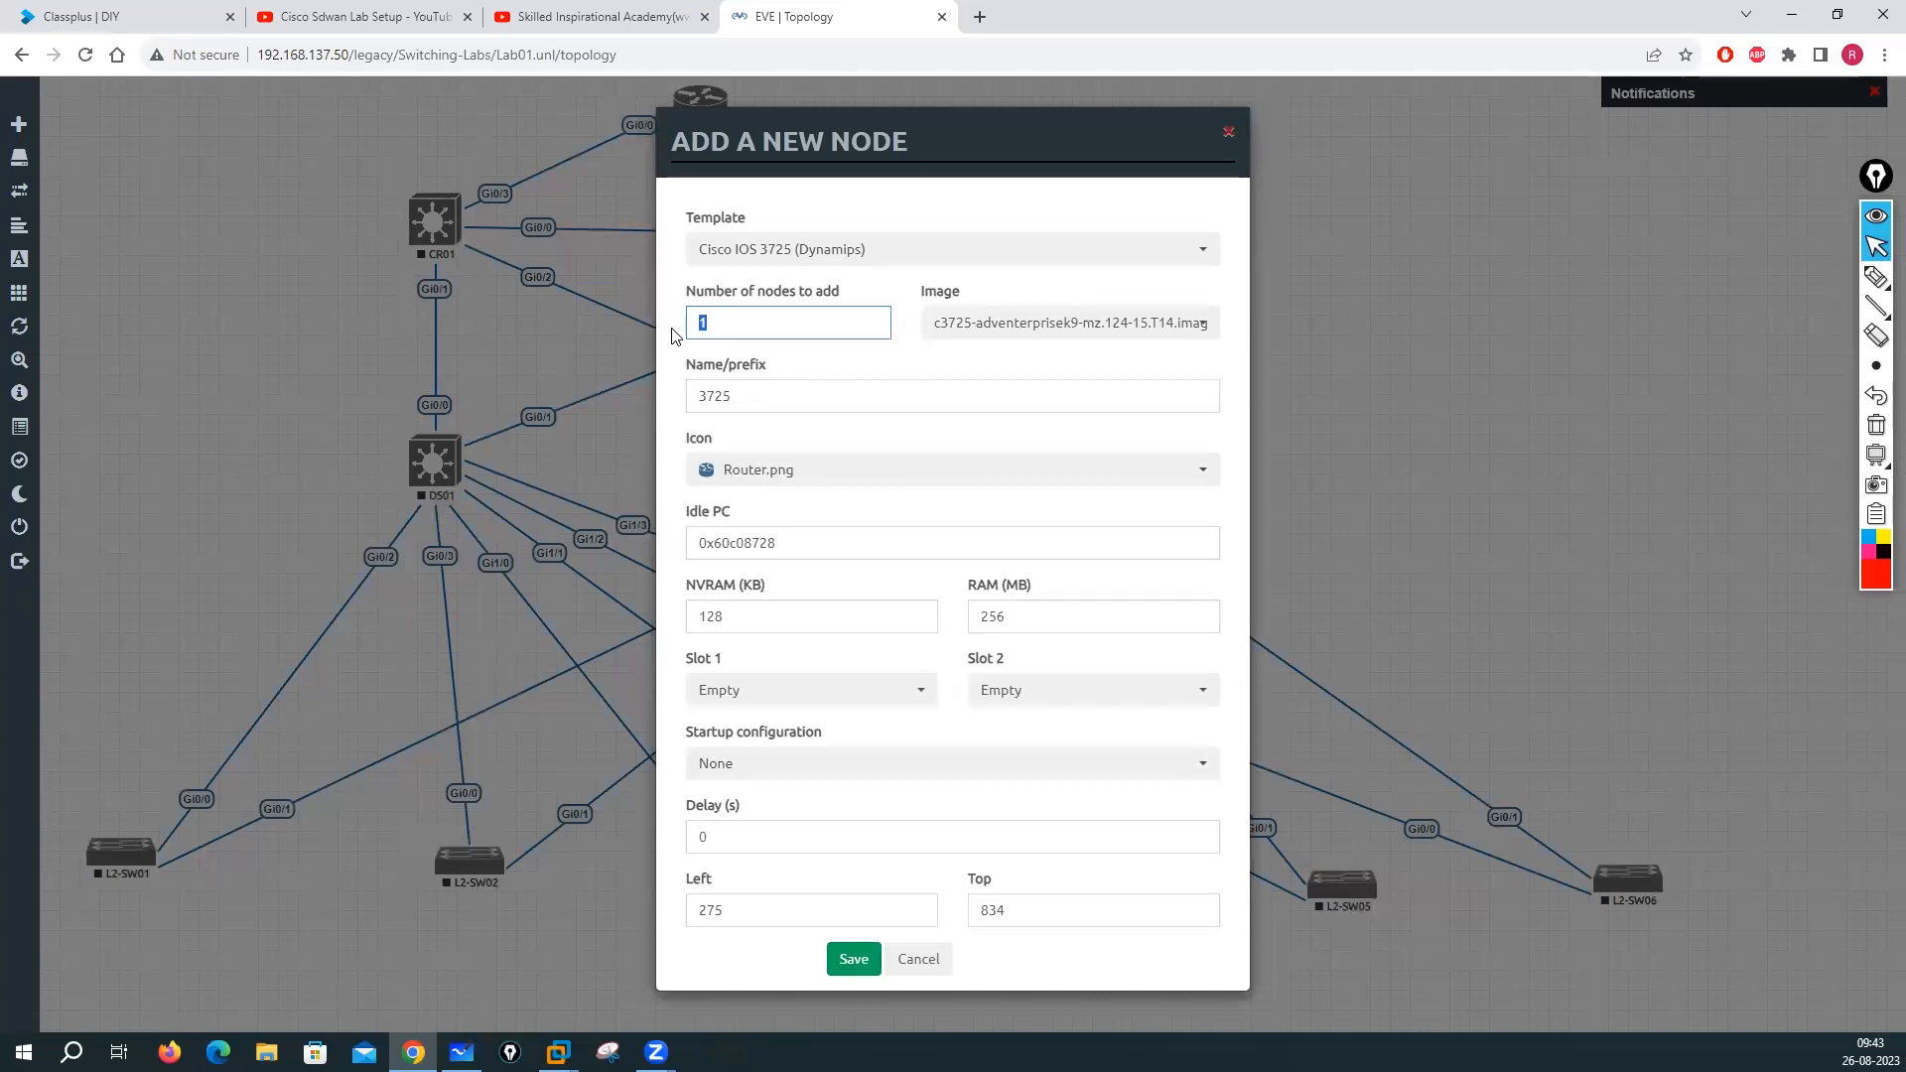
{"action": "left_click_drag", "start_coordinate": [731, 387], "coordinate": [685, 402]}
{"action": "type", "text": "Test-PC0"}
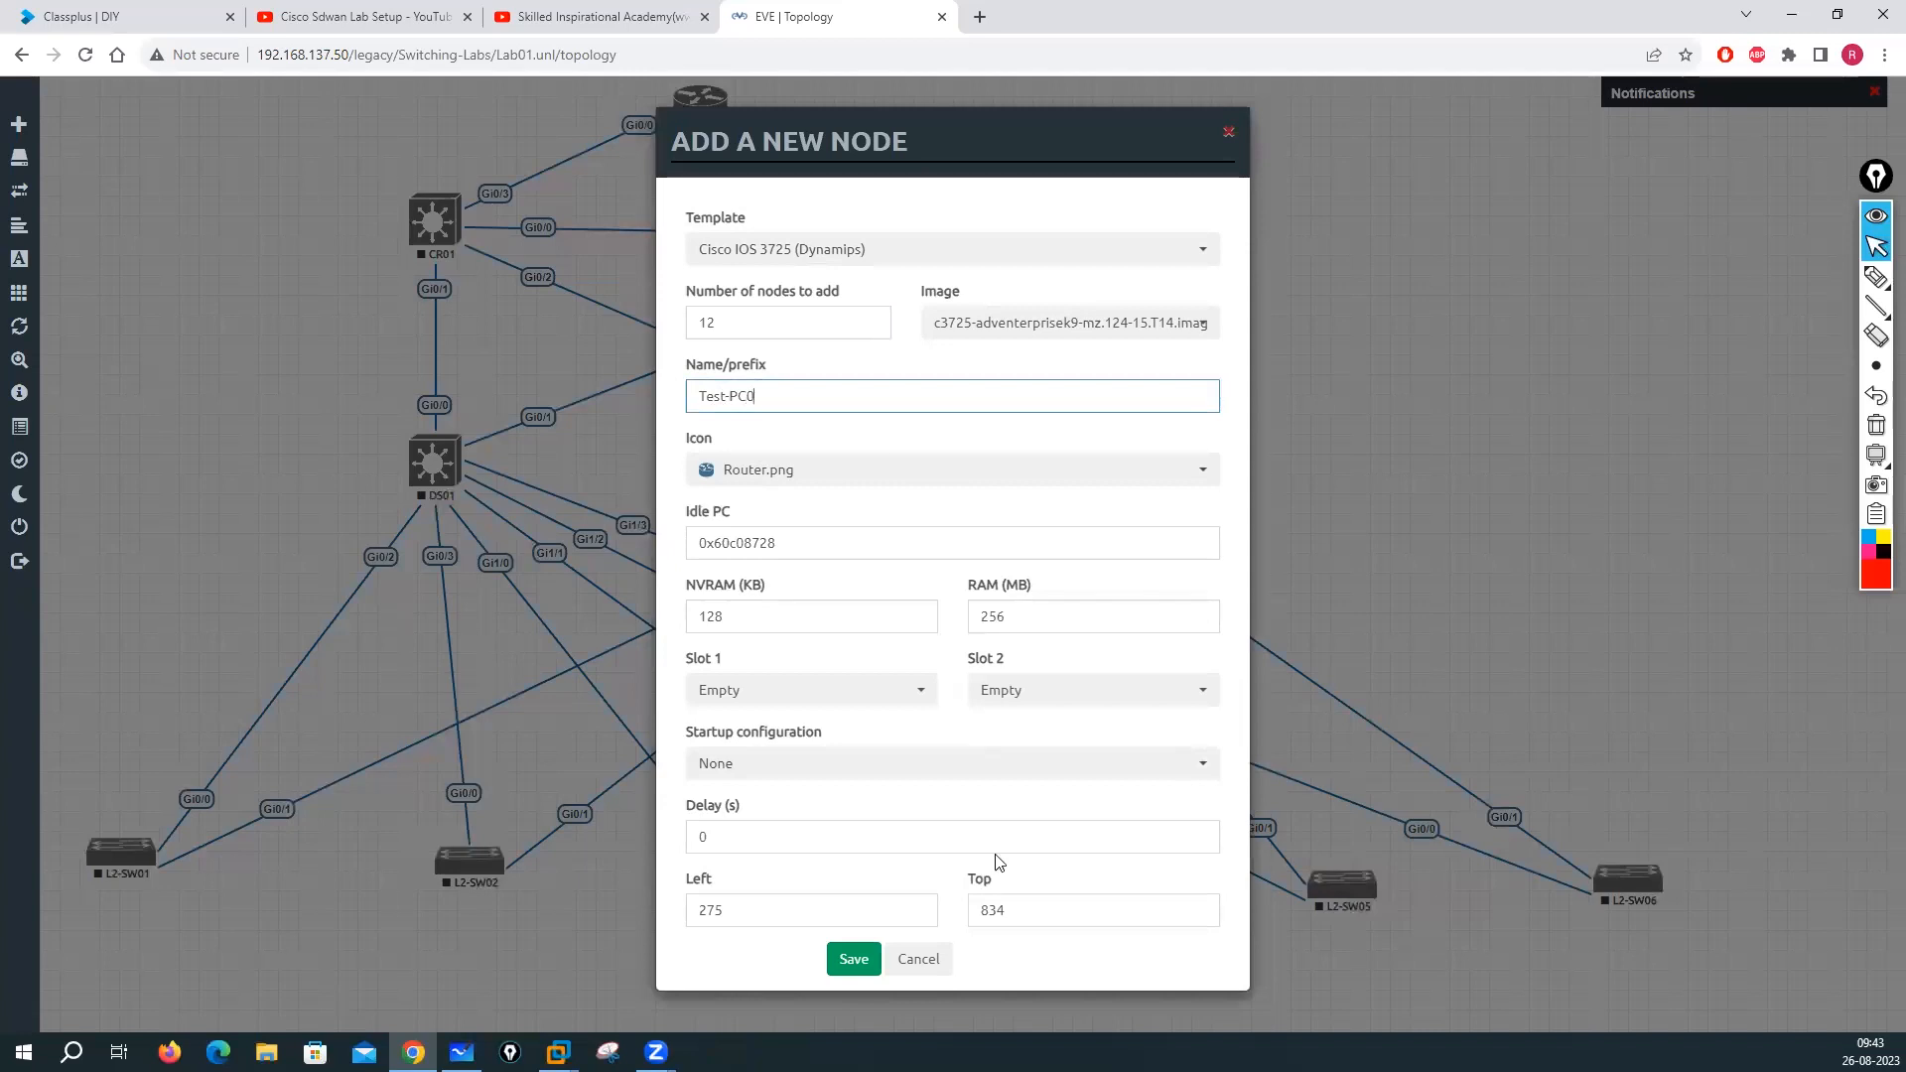
{"action": "left_click", "coordinate": [856, 962]}
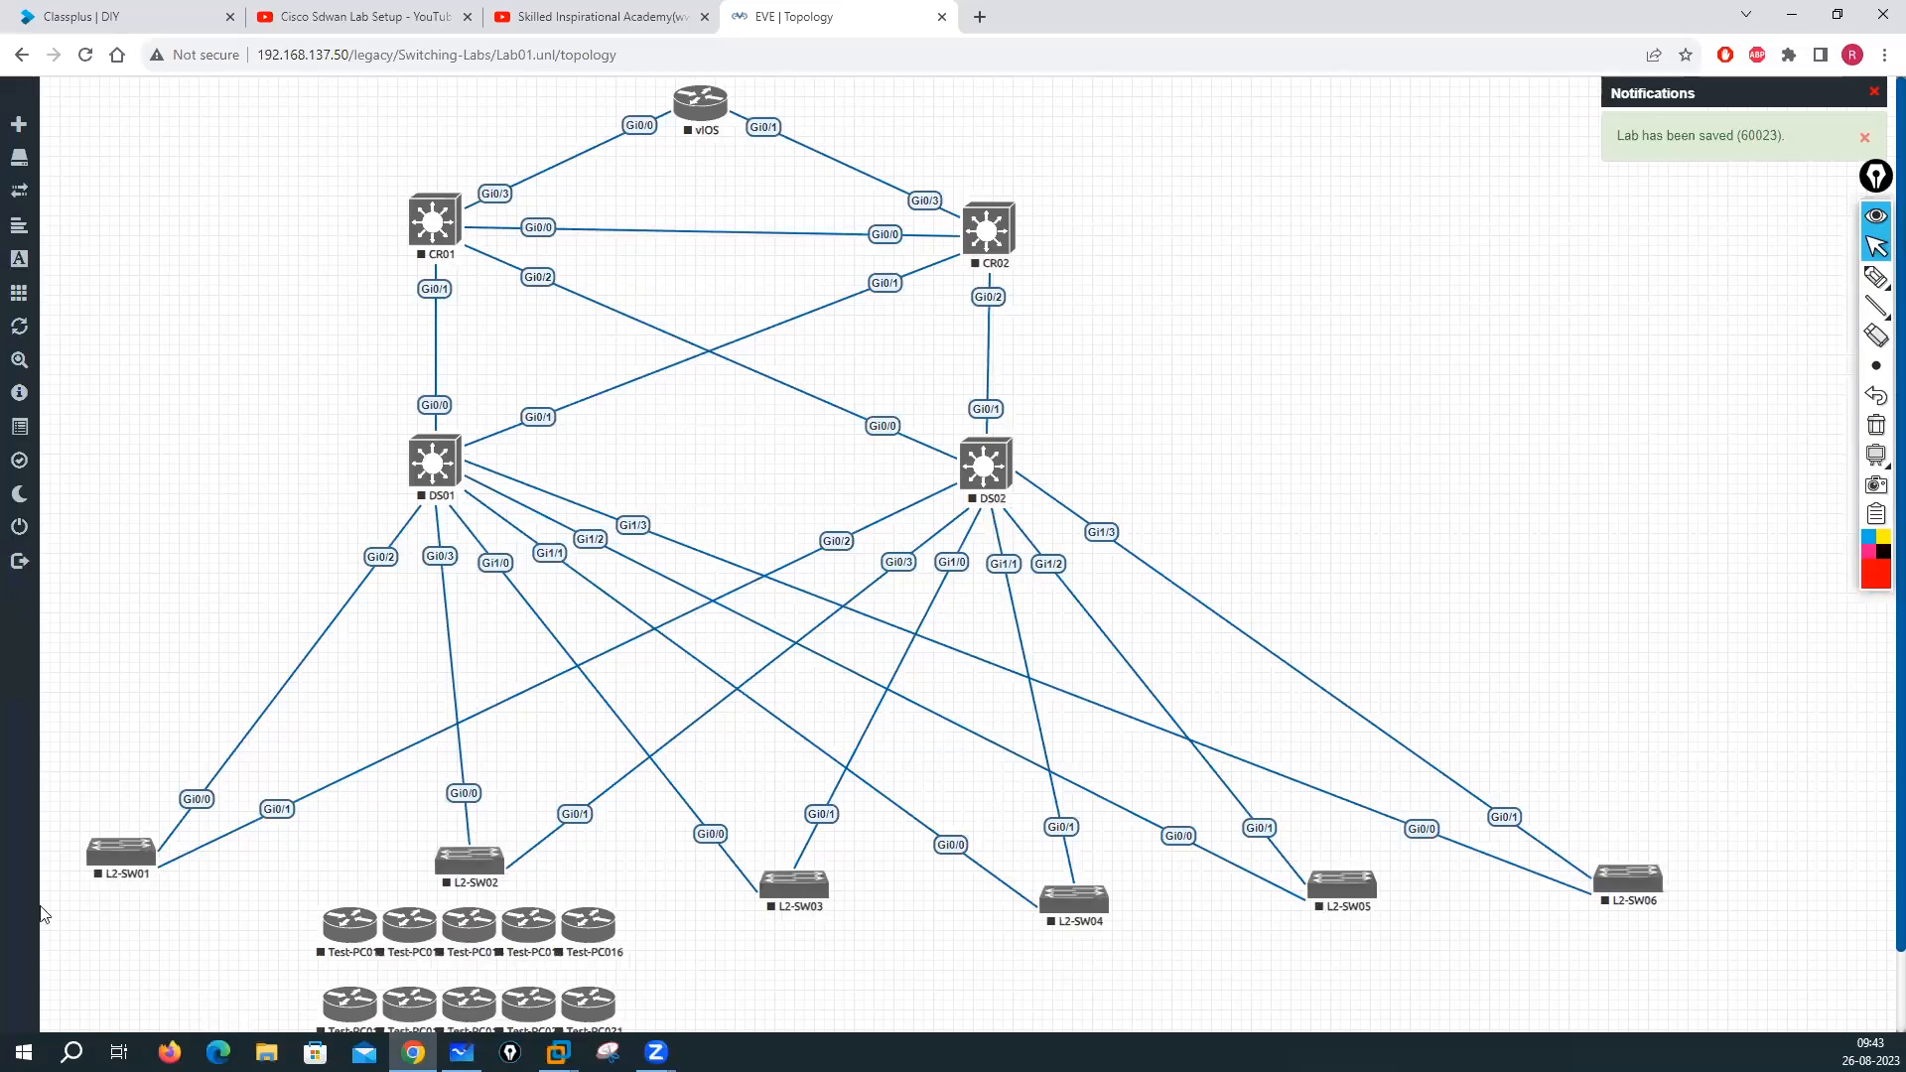
Spread ten test PCs in a row below the access switches, placing Test-PC012 and Test-PC013 under L2-SW01 and leaving a gap under L2-SW02
{"action": "left_click_drag", "start_coordinate": [355, 948], "coordinate": [99, 980]}
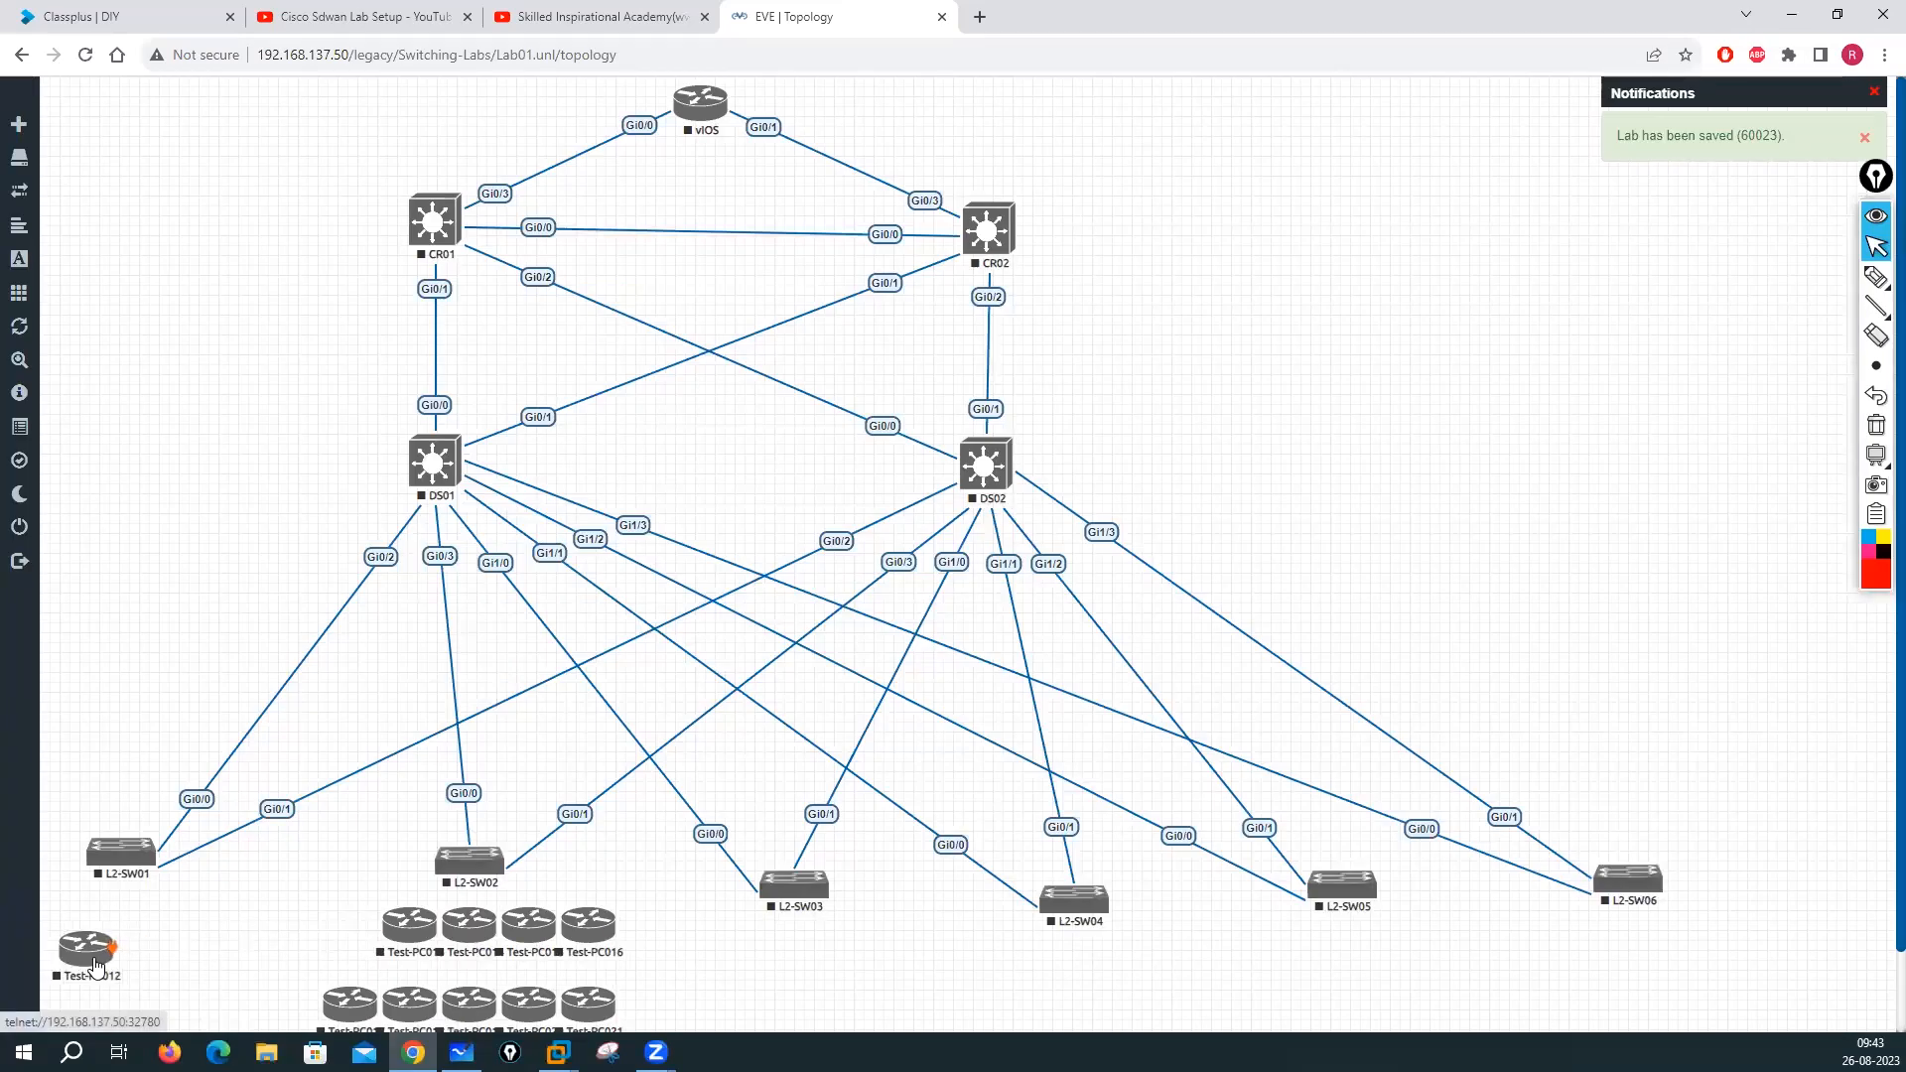
{"action": "left_click_drag", "start_coordinate": [390, 940], "coordinate": [192, 988]}
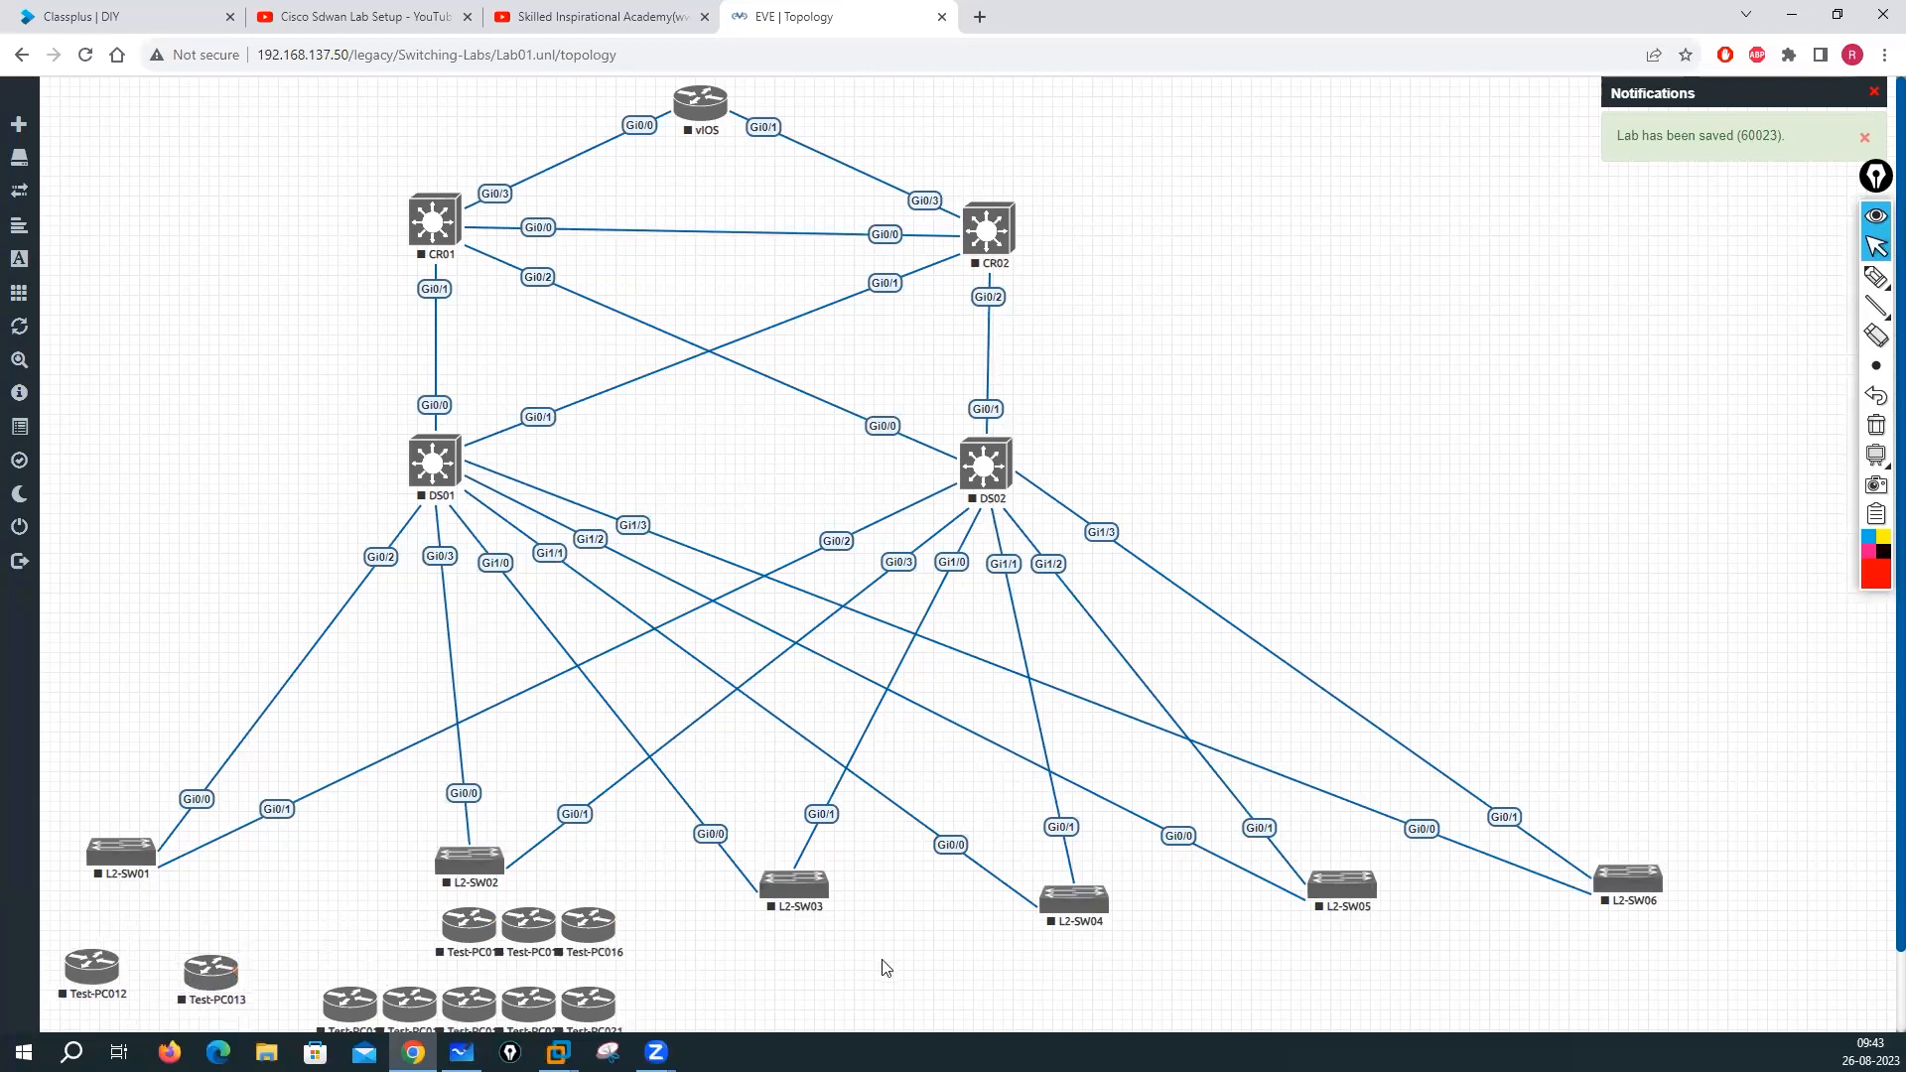
{"action": "mouse_move", "coordinate": [578, 938]}
{"action": "left_mouse_down"}
{"action": "mouse_move", "coordinate": [1509, 1033]}
{"action": "mouse_move", "coordinate": [1565, 1000]}
{"action": "mouse_move", "coordinate": [1306, 966]}
{"action": "mouse_move", "coordinate": [1726, 988]}
{"action": "left_mouse_up"}
{"action": "left_click_drag", "start_coordinate": [477, 931], "coordinate": [1431, 1006]}
{"action": "mouse_move", "coordinate": [573, 1020]}
{"action": "left_mouse_down"}
{"action": "mouse_move", "coordinate": [934, 976]}
{"action": "mouse_move", "coordinate": [1283, 1008]}
{"action": "mouse_move", "coordinate": [556, 1002]}
{"action": "mouse_move", "coordinate": [1147, 994]}
{"action": "left_mouse_up"}
{"action": "left_click_drag", "start_coordinate": [474, 1012], "coordinate": [1026, 1007]}
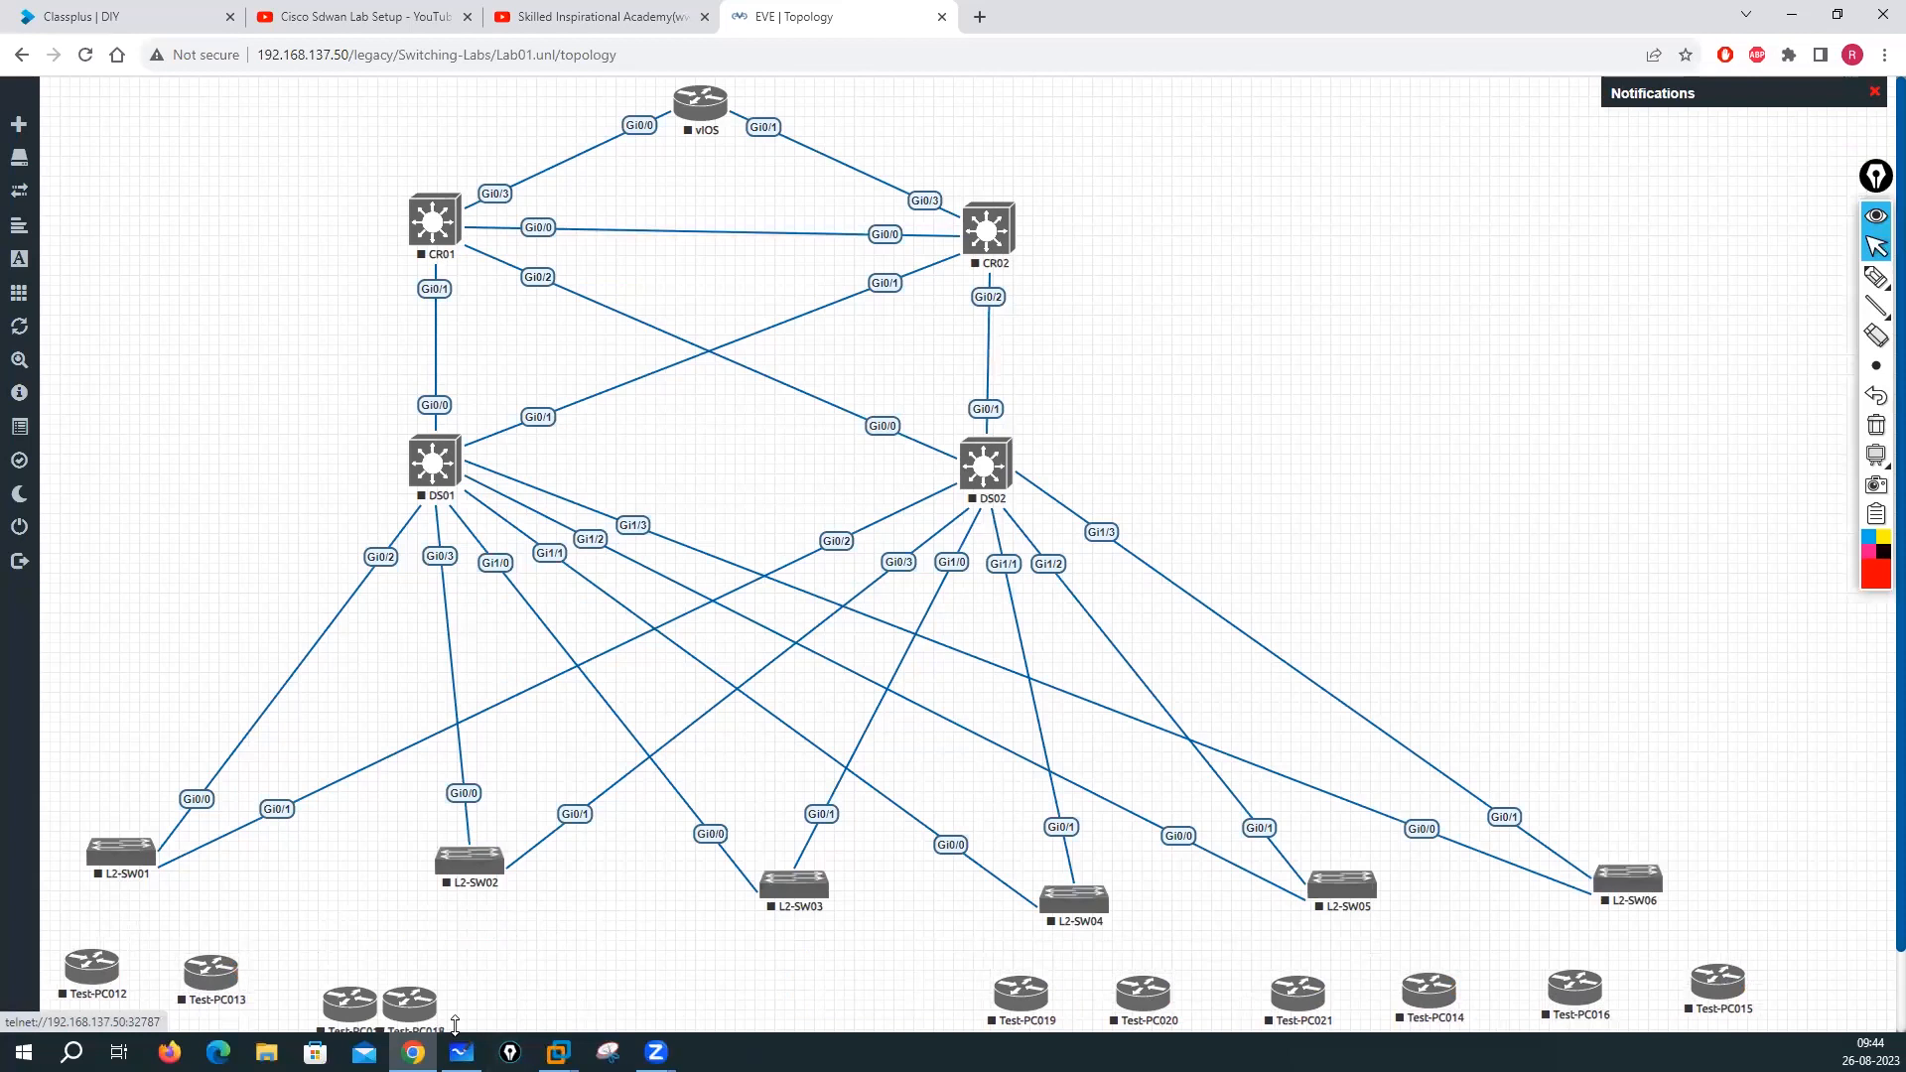
{"action": "mouse_move", "coordinate": [445, 1004]}
{"action": "left_mouse_down"}
{"action": "mouse_move", "coordinate": [554, 1019]}
{"action": "mouse_move", "coordinate": [860, 998]}
{"action": "left_mouse_up"}
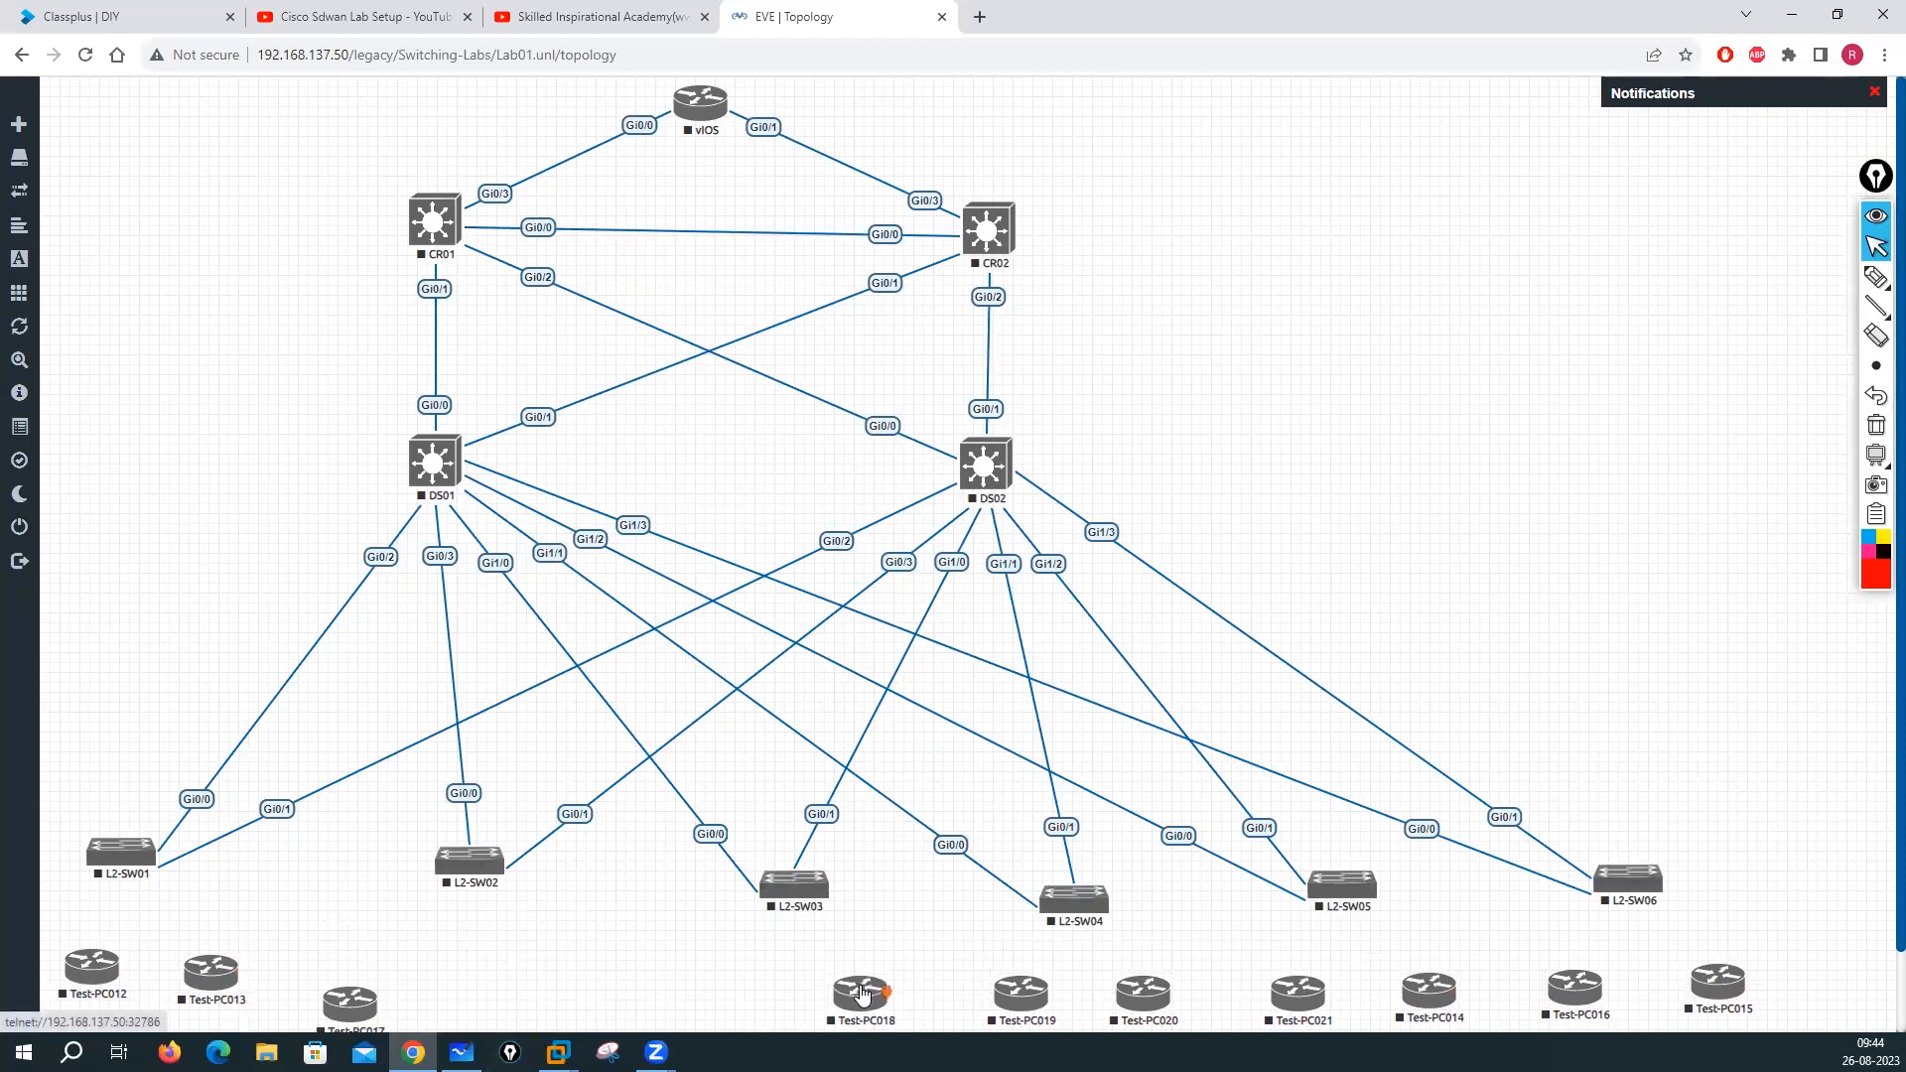
{"action": "left_click_drag", "start_coordinate": [375, 1010], "coordinate": [709, 1003]}
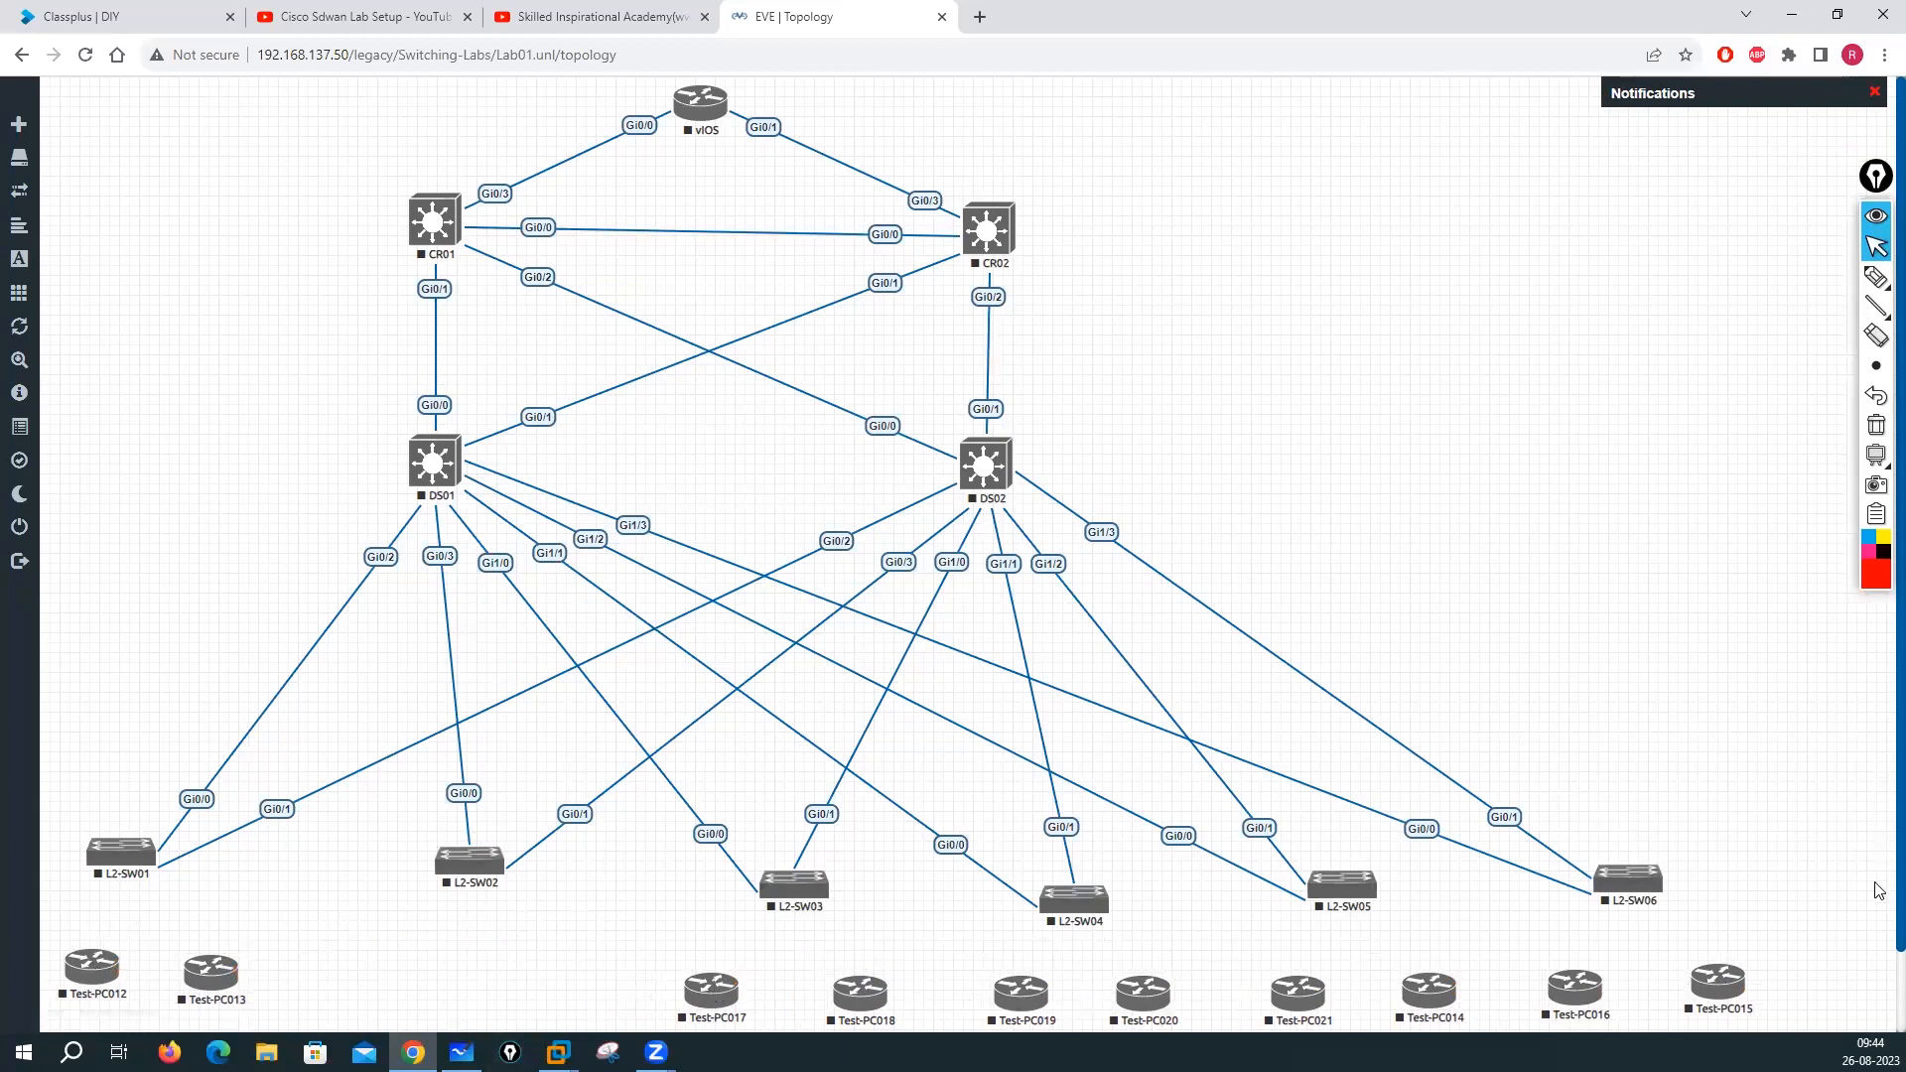
Place the remaining nodes Test-PC022 and Test-PC023 side by side in the test PC row beneath L2-SW02
{"action": "scroll", "coordinate": [420, 1012], "scroll_direction": "down", "scroll_amount": 1}
{"action": "left_click_drag", "start_coordinate": [420, 1012], "coordinate": [511, 944]}
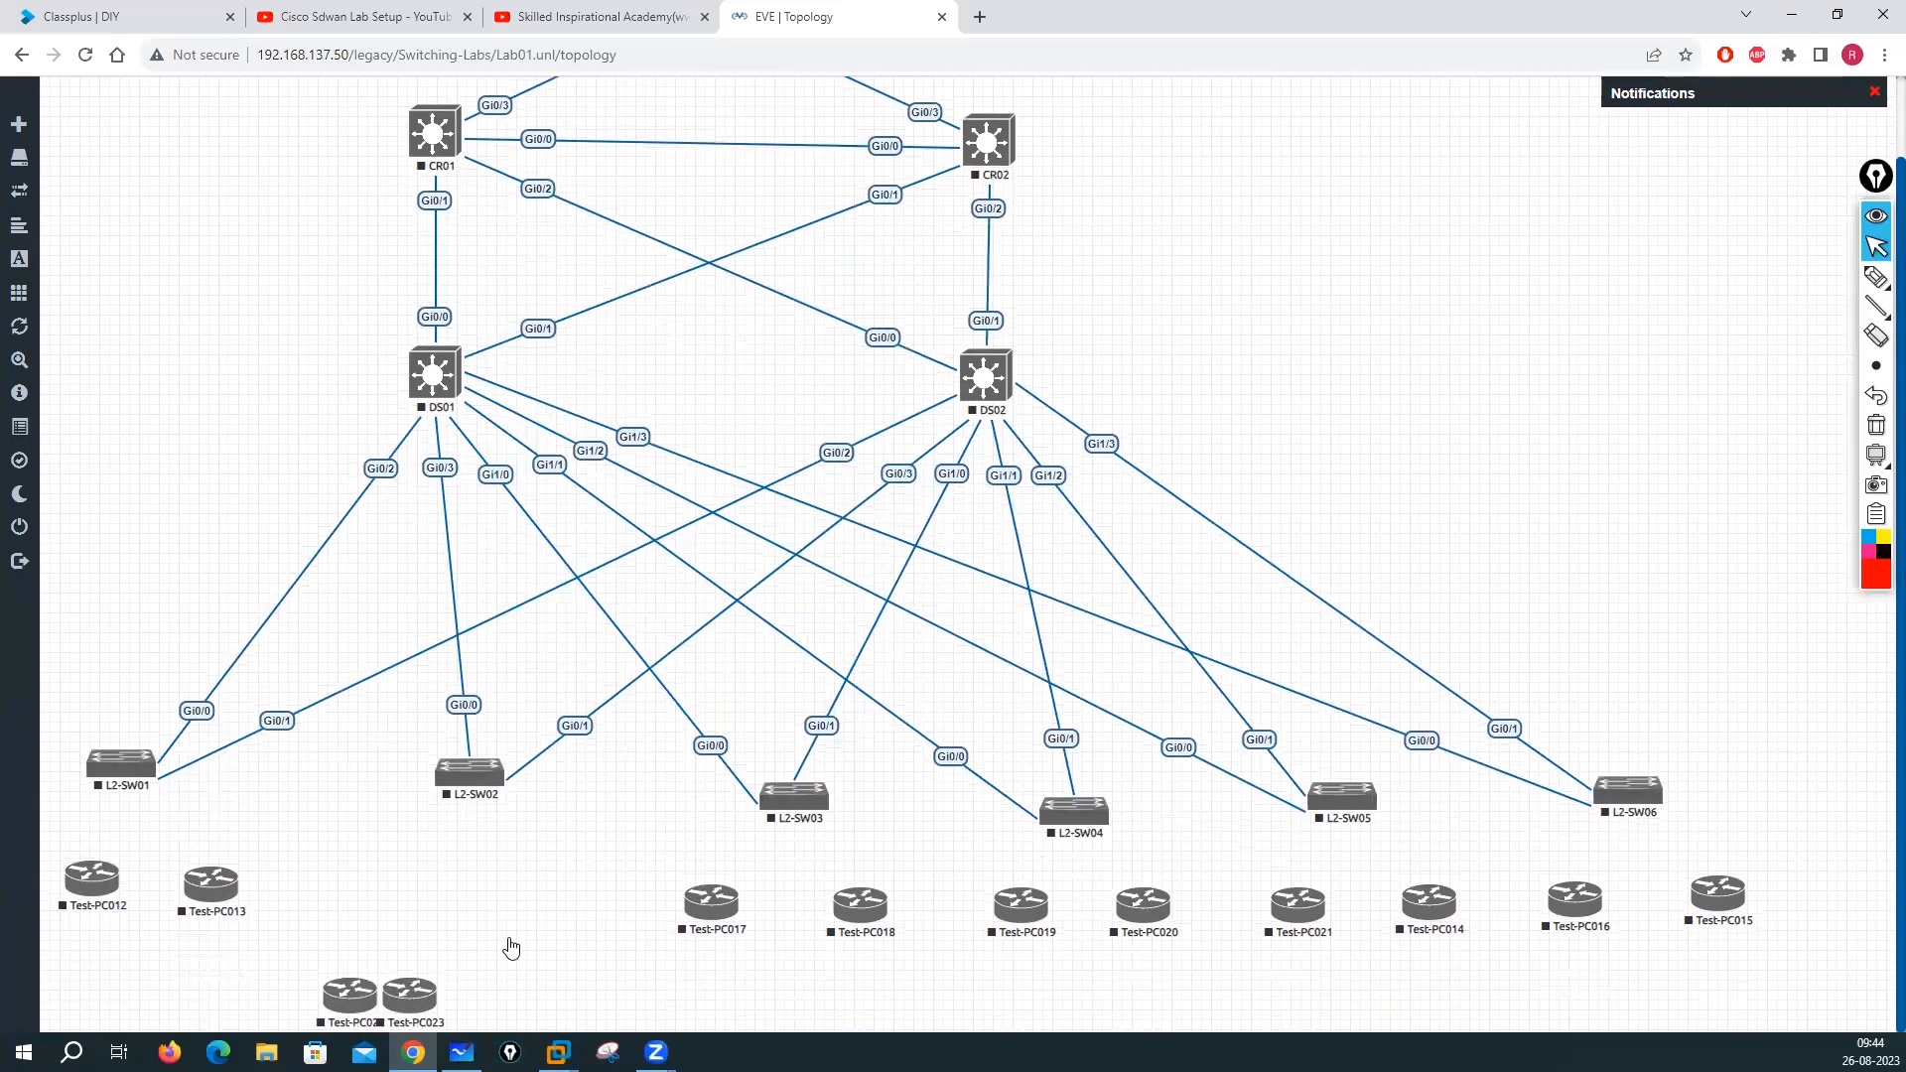
{"action": "left_click_drag", "start_coordinate": [353, 1003], "coordinate": [381, 894]}
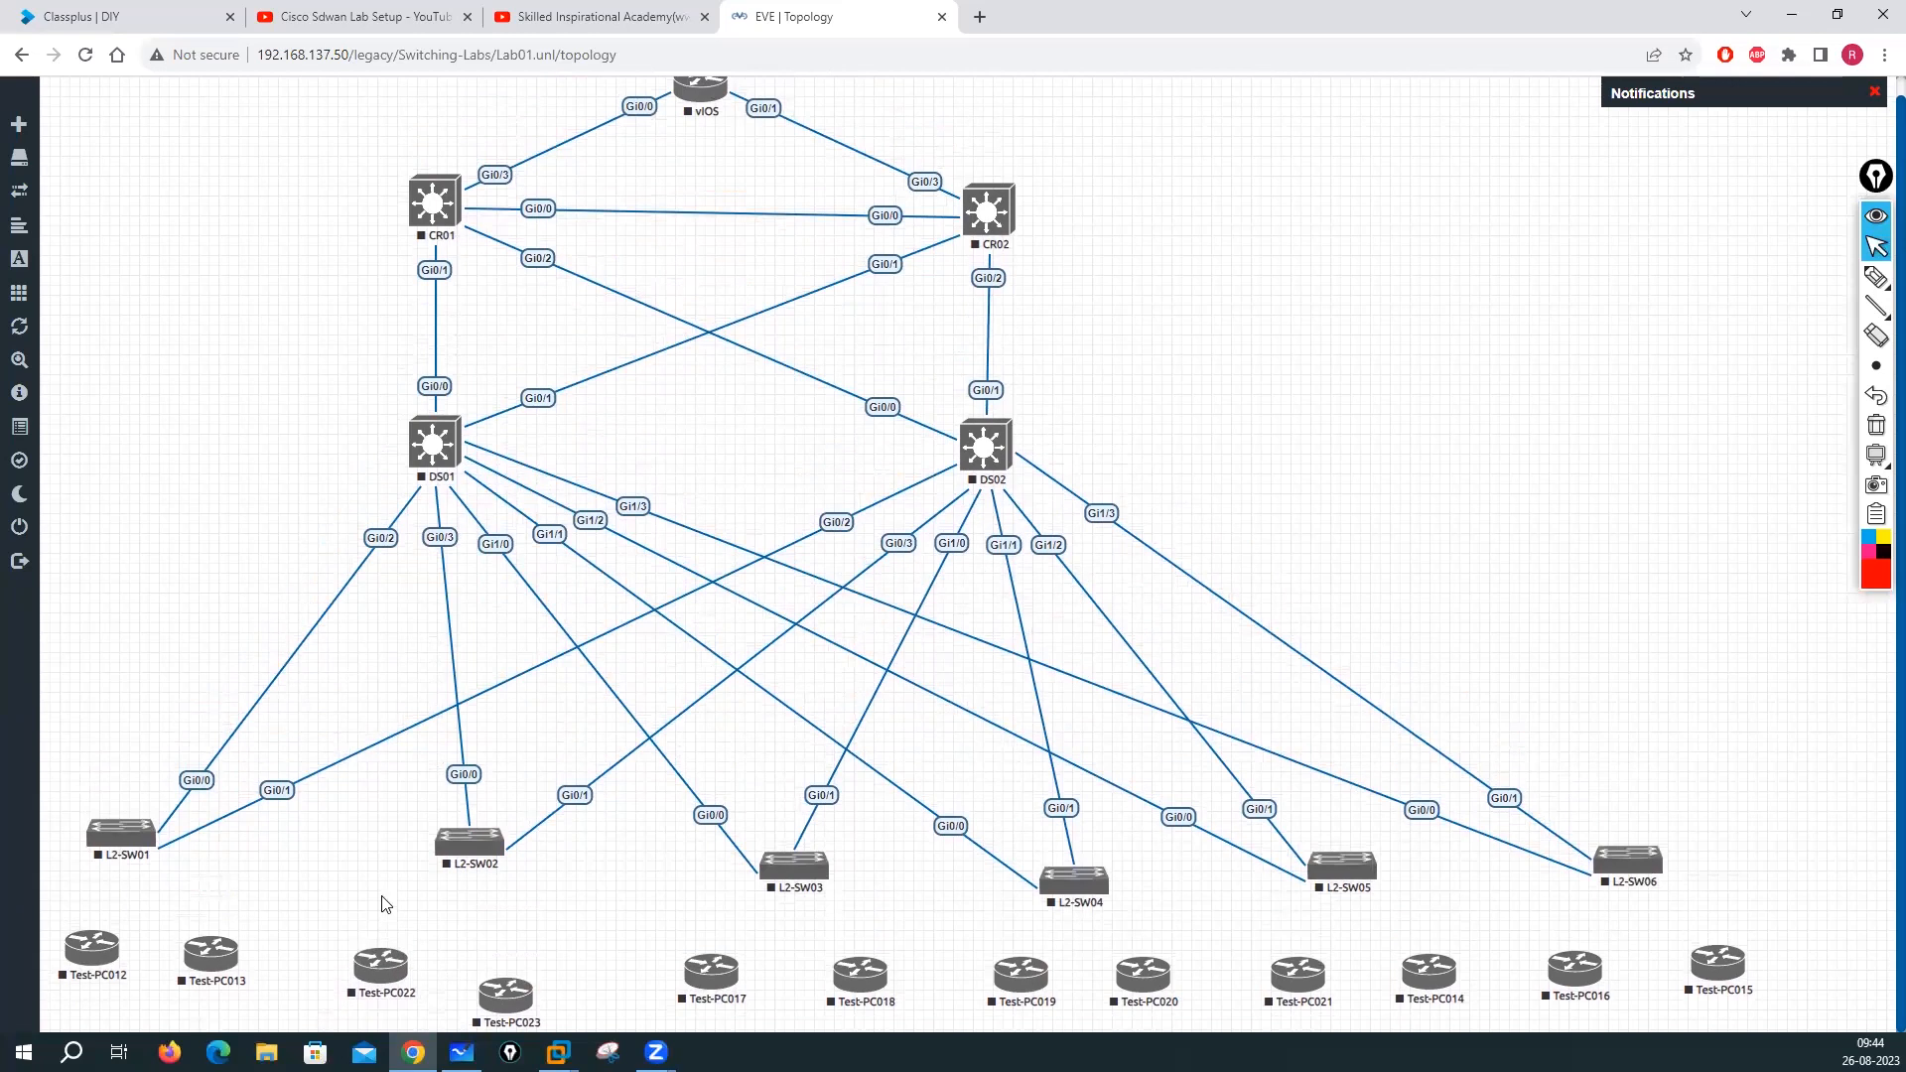
{"action": "left_click_drag", "start_coordinate": [507, 992], "coordinate": [512, 967]}
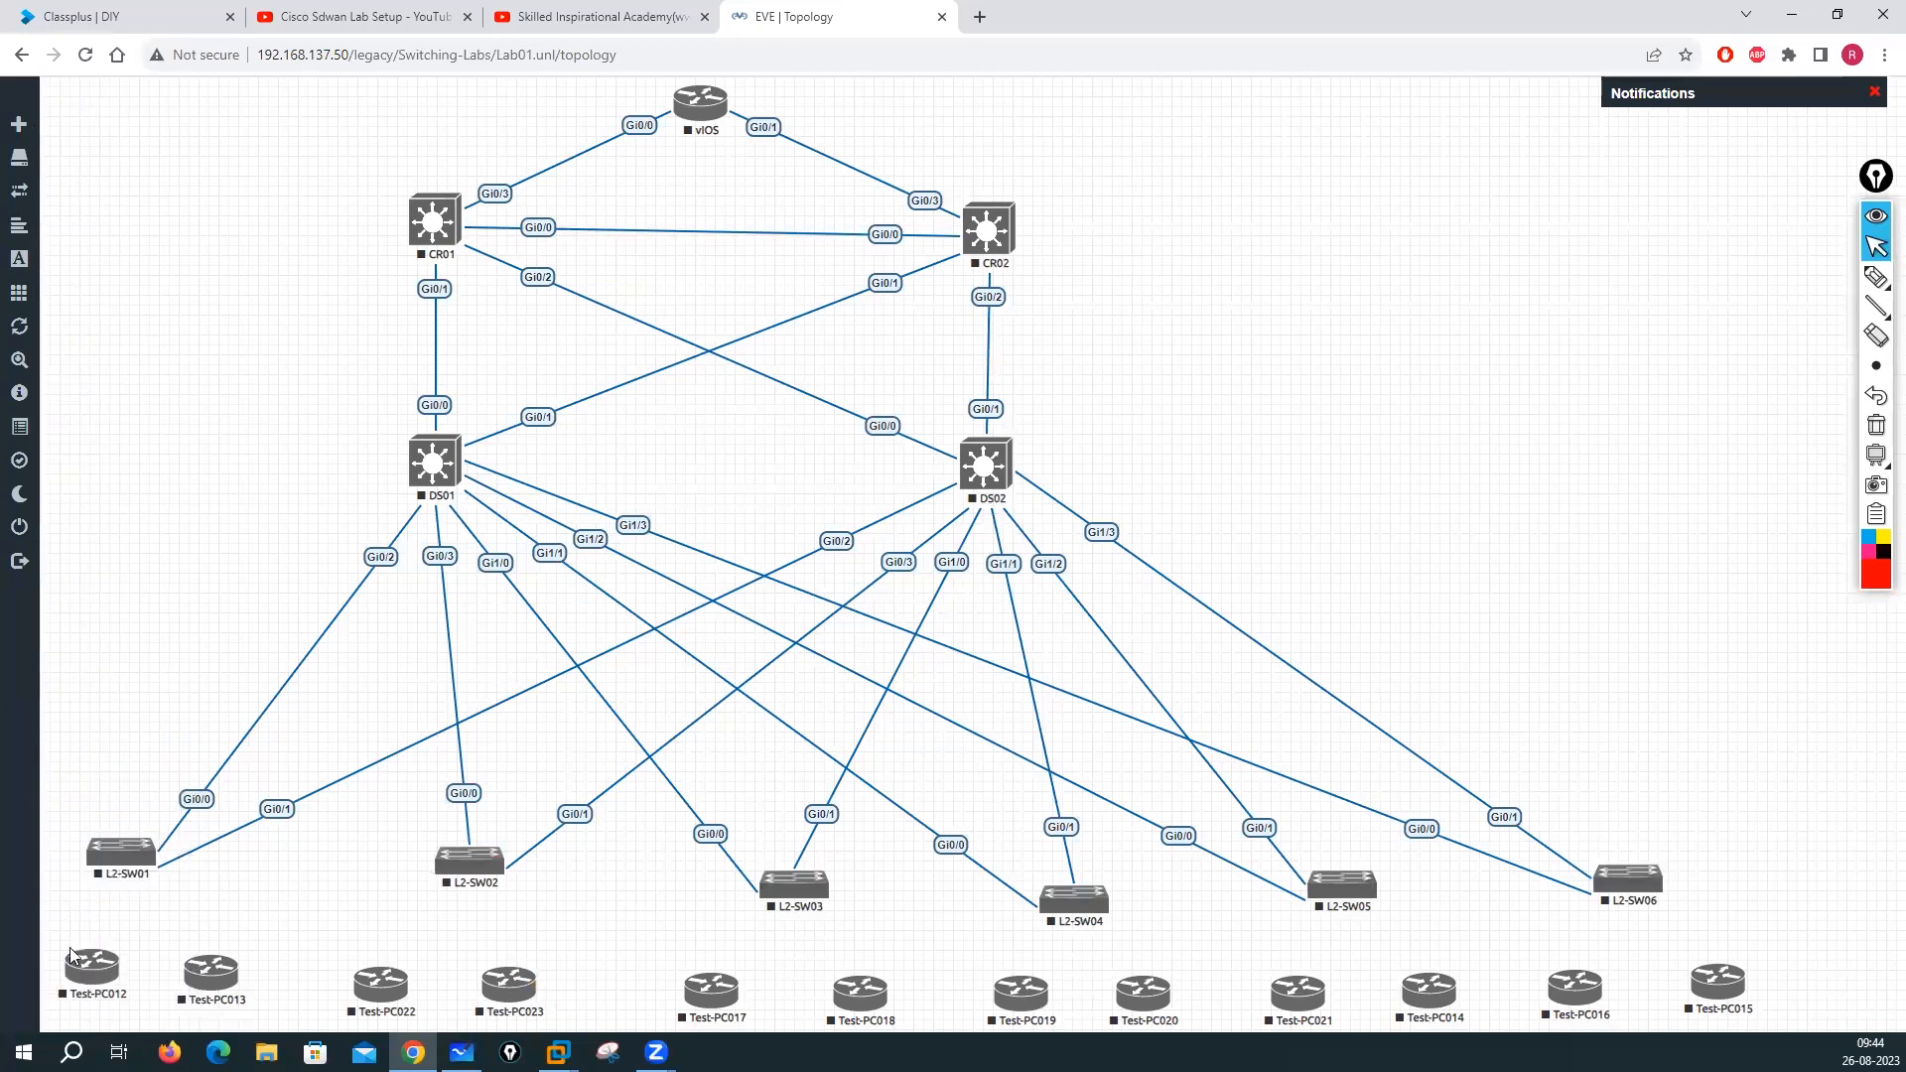
Rename the Test-PC012 node below L2-SW01 as Test-PC01 and save it
{"action": "right_click", "coordinate": [82, 977]}
{"action": "left_click", "coordinate": [141, 975]}
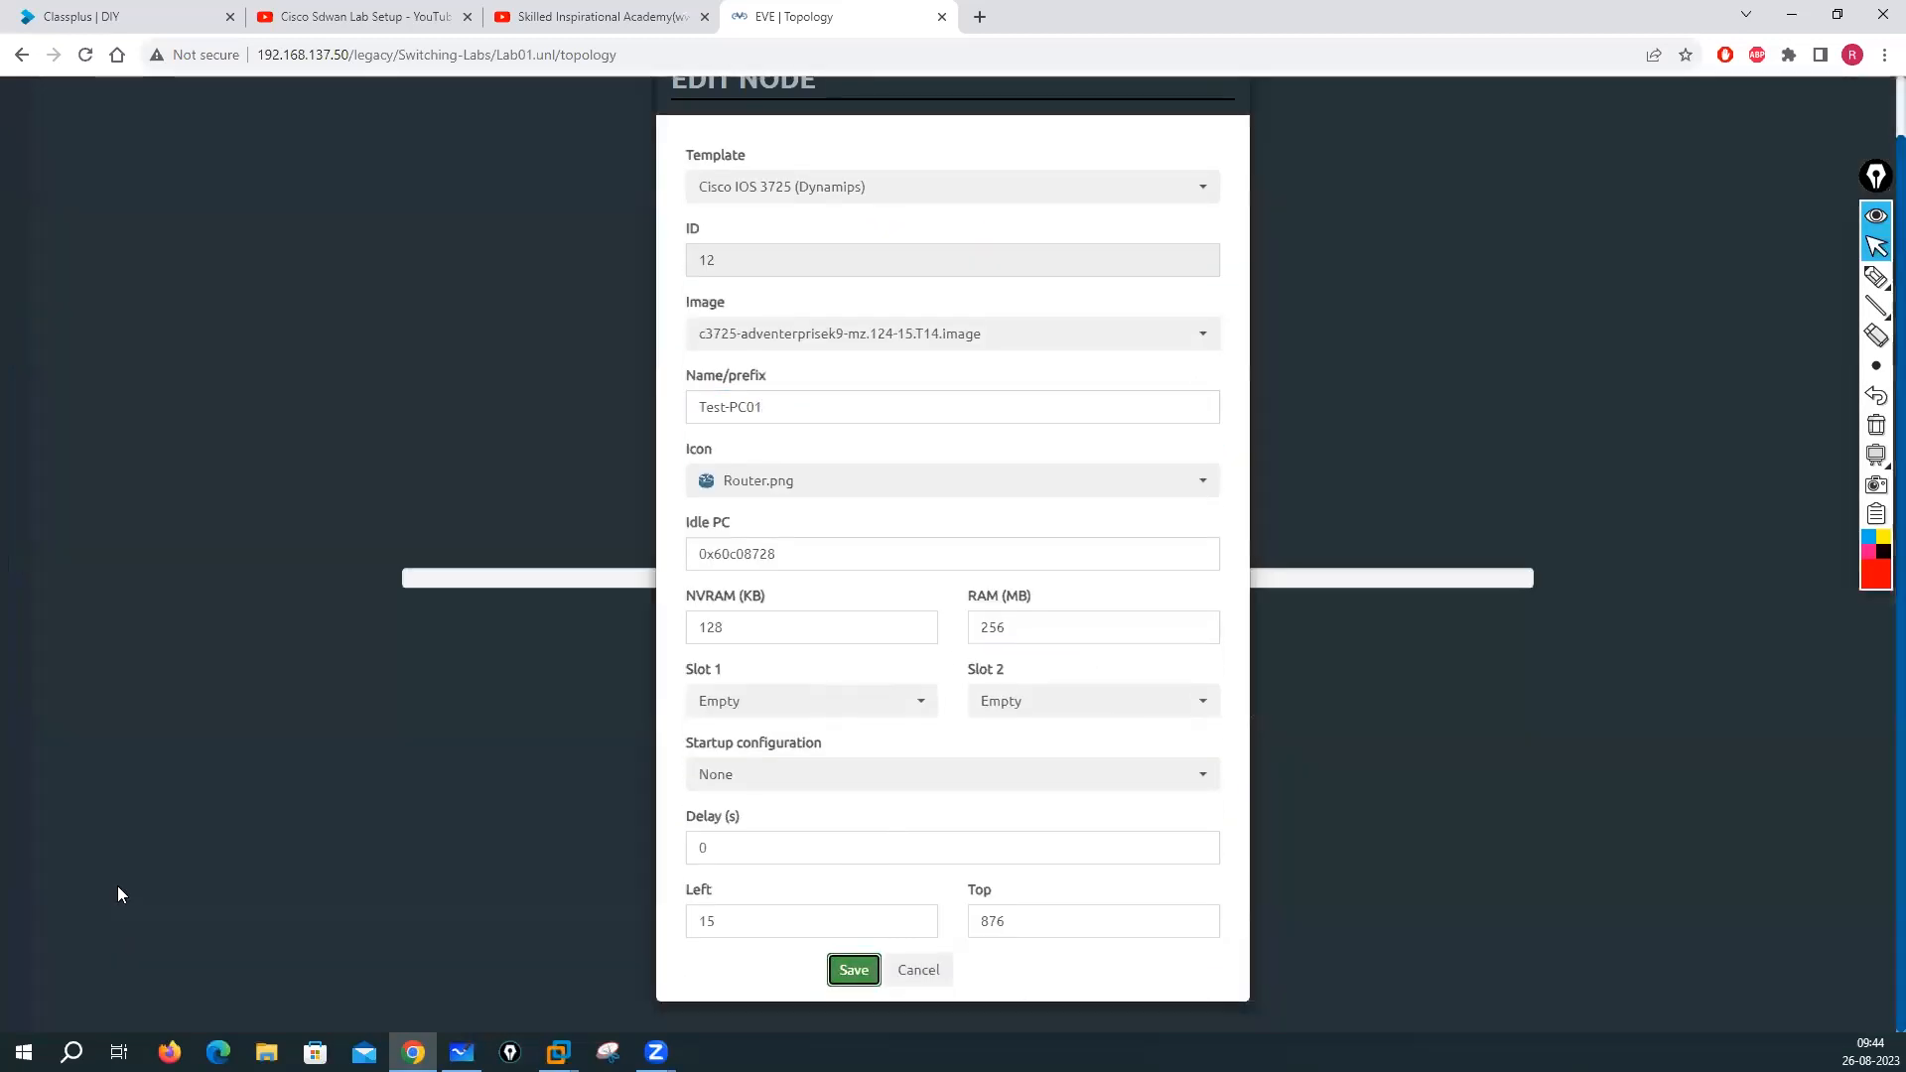
{"action": "key", "text": "Return"}
Rename the Test-PC013 node below L2-SW01 as Test-PC02 and save it
{"action": "right_click", "coordinate": [211, 978]}
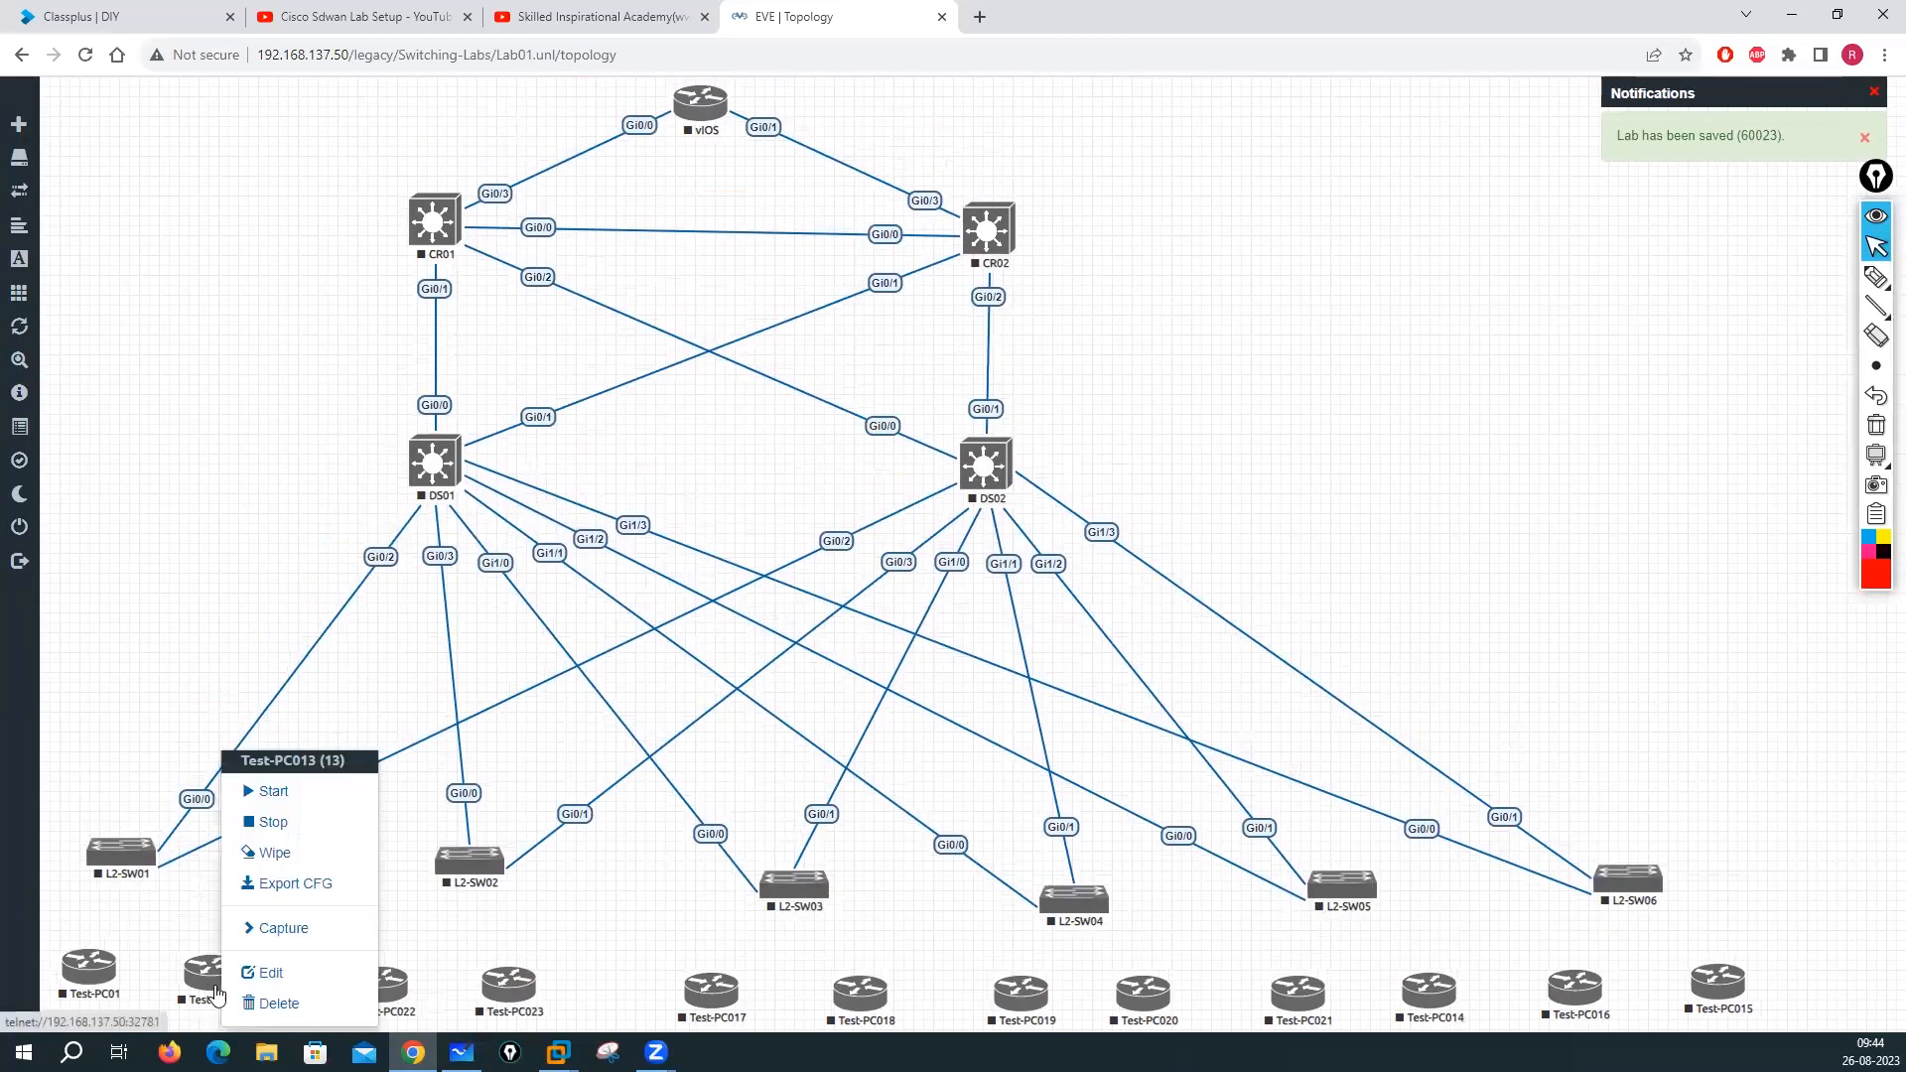
{"action": "left_click", "coordinate": [270, 974]}
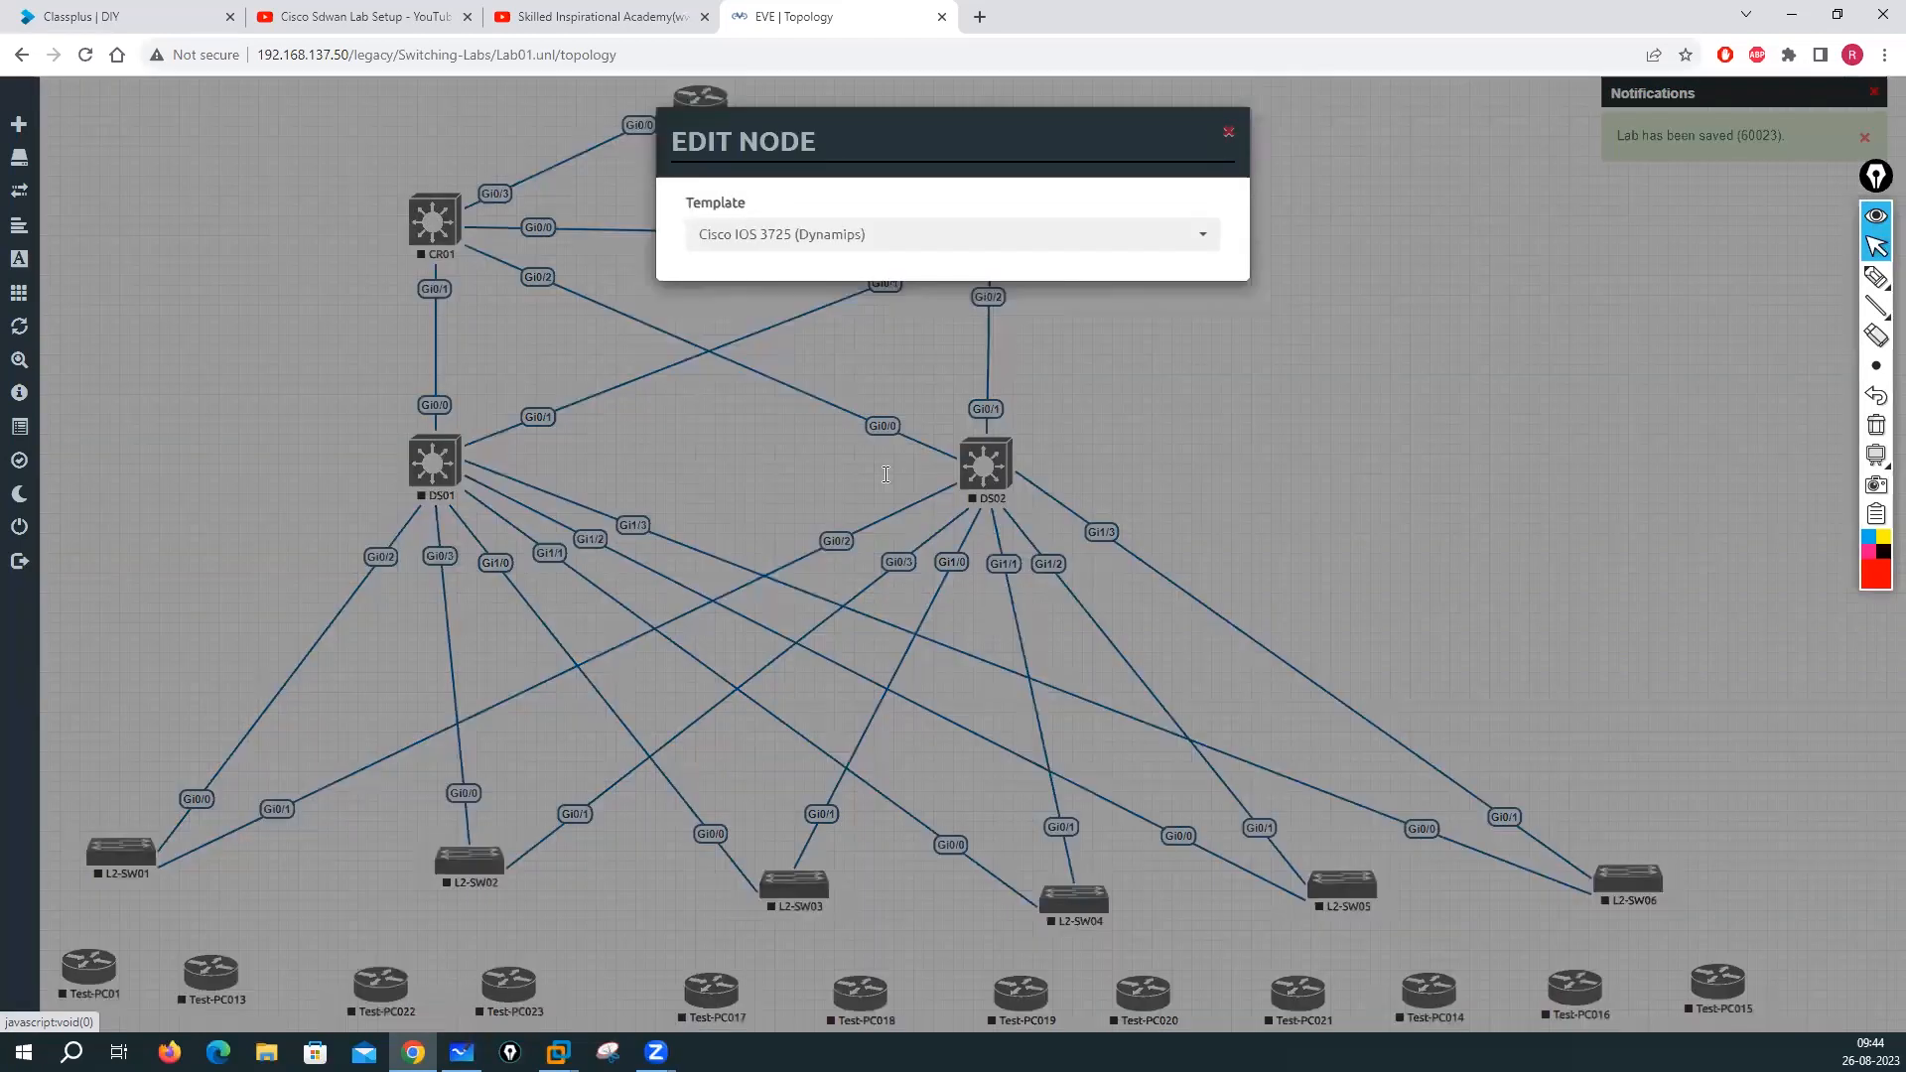
{"action": "left_click", "coordinate": [885, 475]}
{"action": "key", "text": "BackSpace"}
{"action": "key", "text": "BackSpace"}
{"action": "type", "text": "2"}
{"action": "scroll", "coordinate": [841, 663], "scroll_direction": "down", "scroll_amount": 2}
{"action": "left_click", "coordinate": [863, 971]}
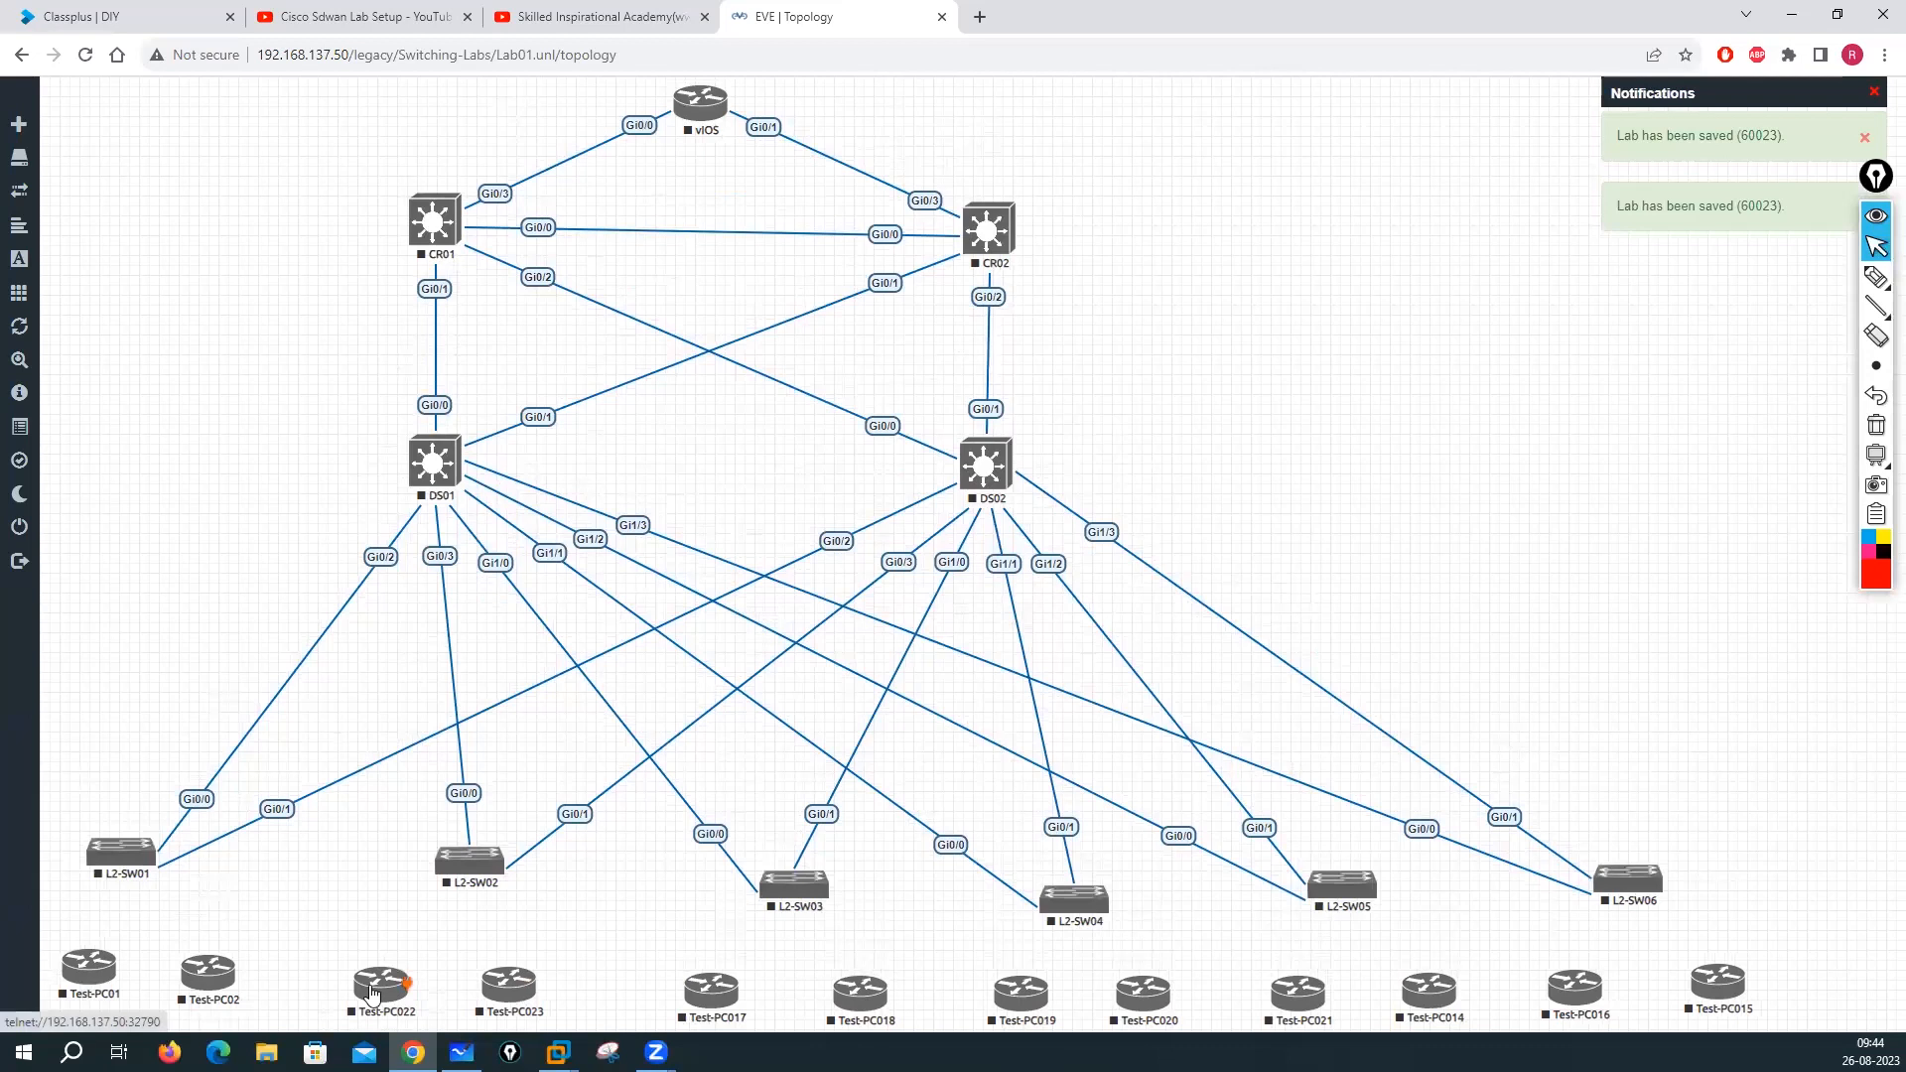
Rename the Test-PC022 node below L2-SW02 as Test-PC03 and save it
{"action": "left_click", "coordinate": [382, 980]}
{"action": "left_click", "coordinate": [435, 972]}
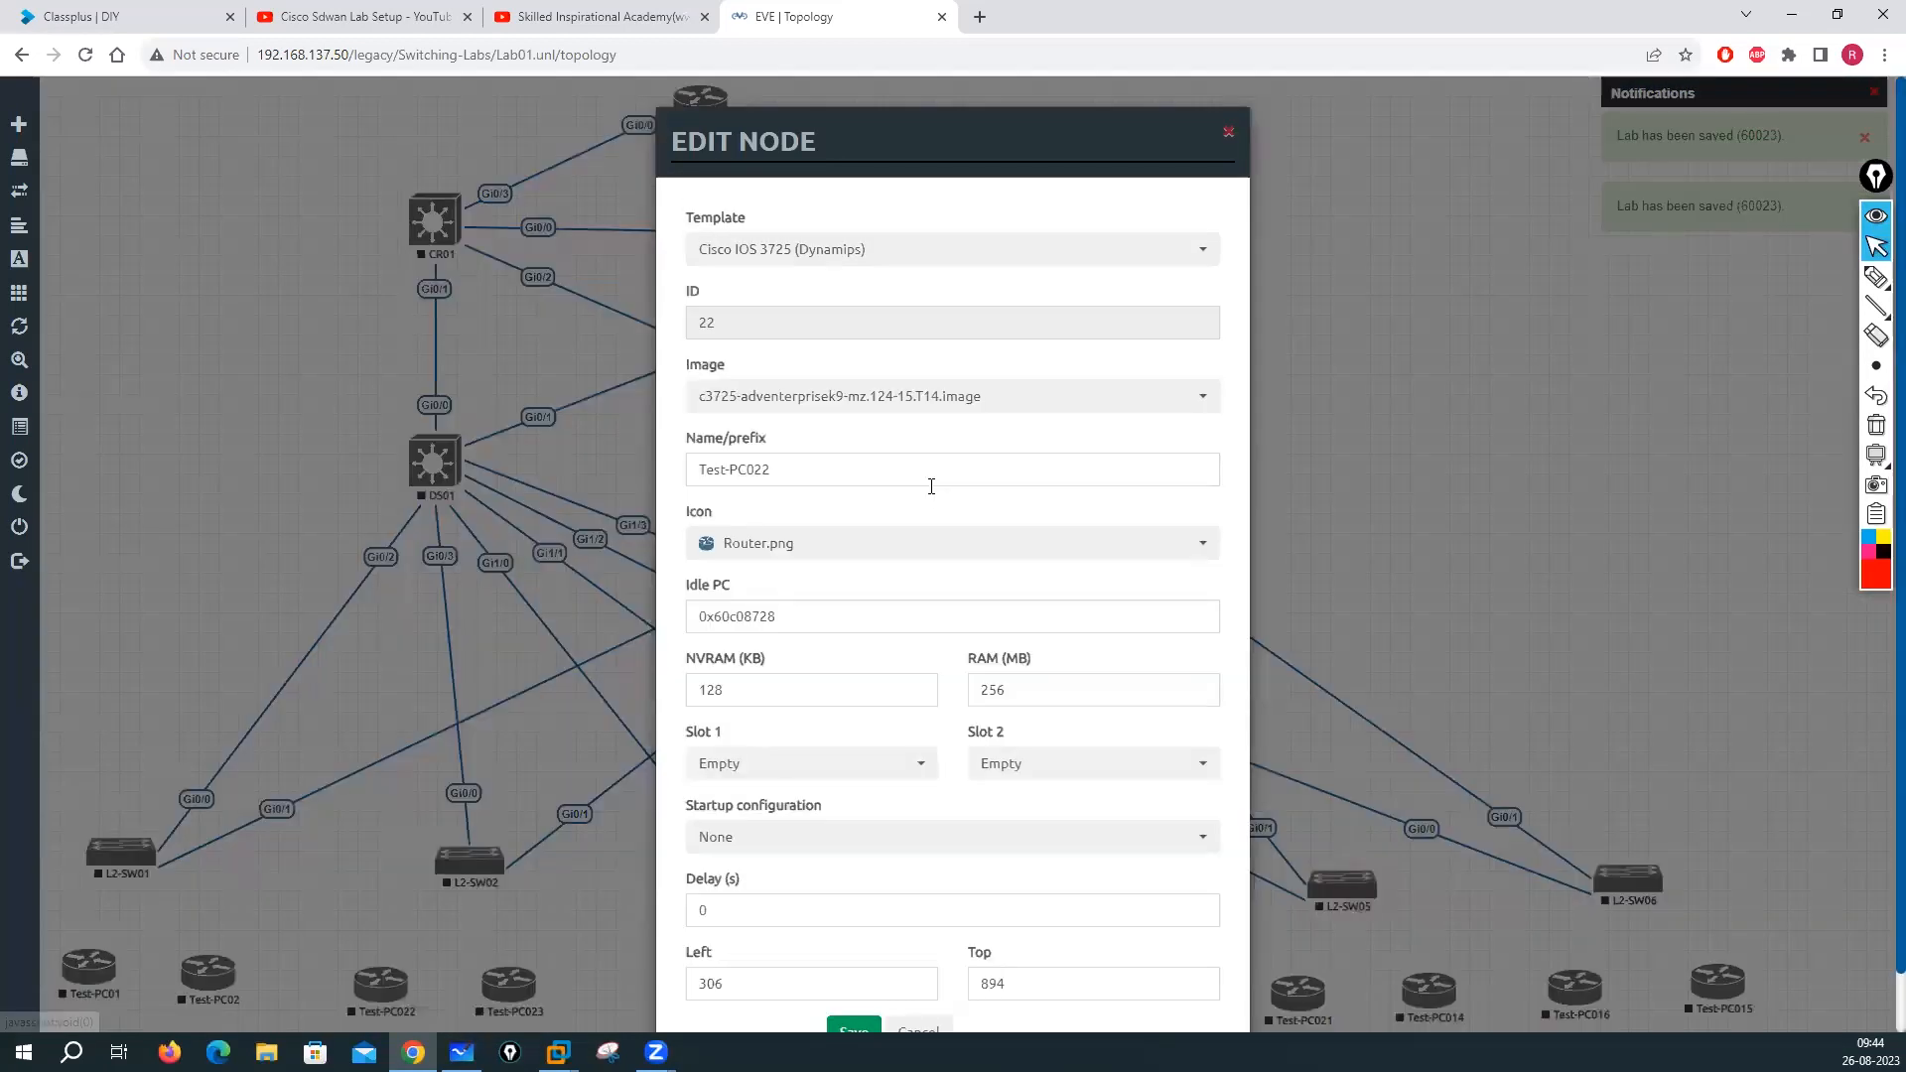
{"action": "left_click", "coordinate": [932, 483]}
{"action": "key", "text": "BackSpace"}
{"action": "key", "text": "BackSpace"}
{"action": "type", "text": "3"}
{"action": "scroll", "coordinate": [867, 579], "scroll_direction": "down", "scroll_amount": 2}
{"action": "left_click", "coordinate": [864, 970]}
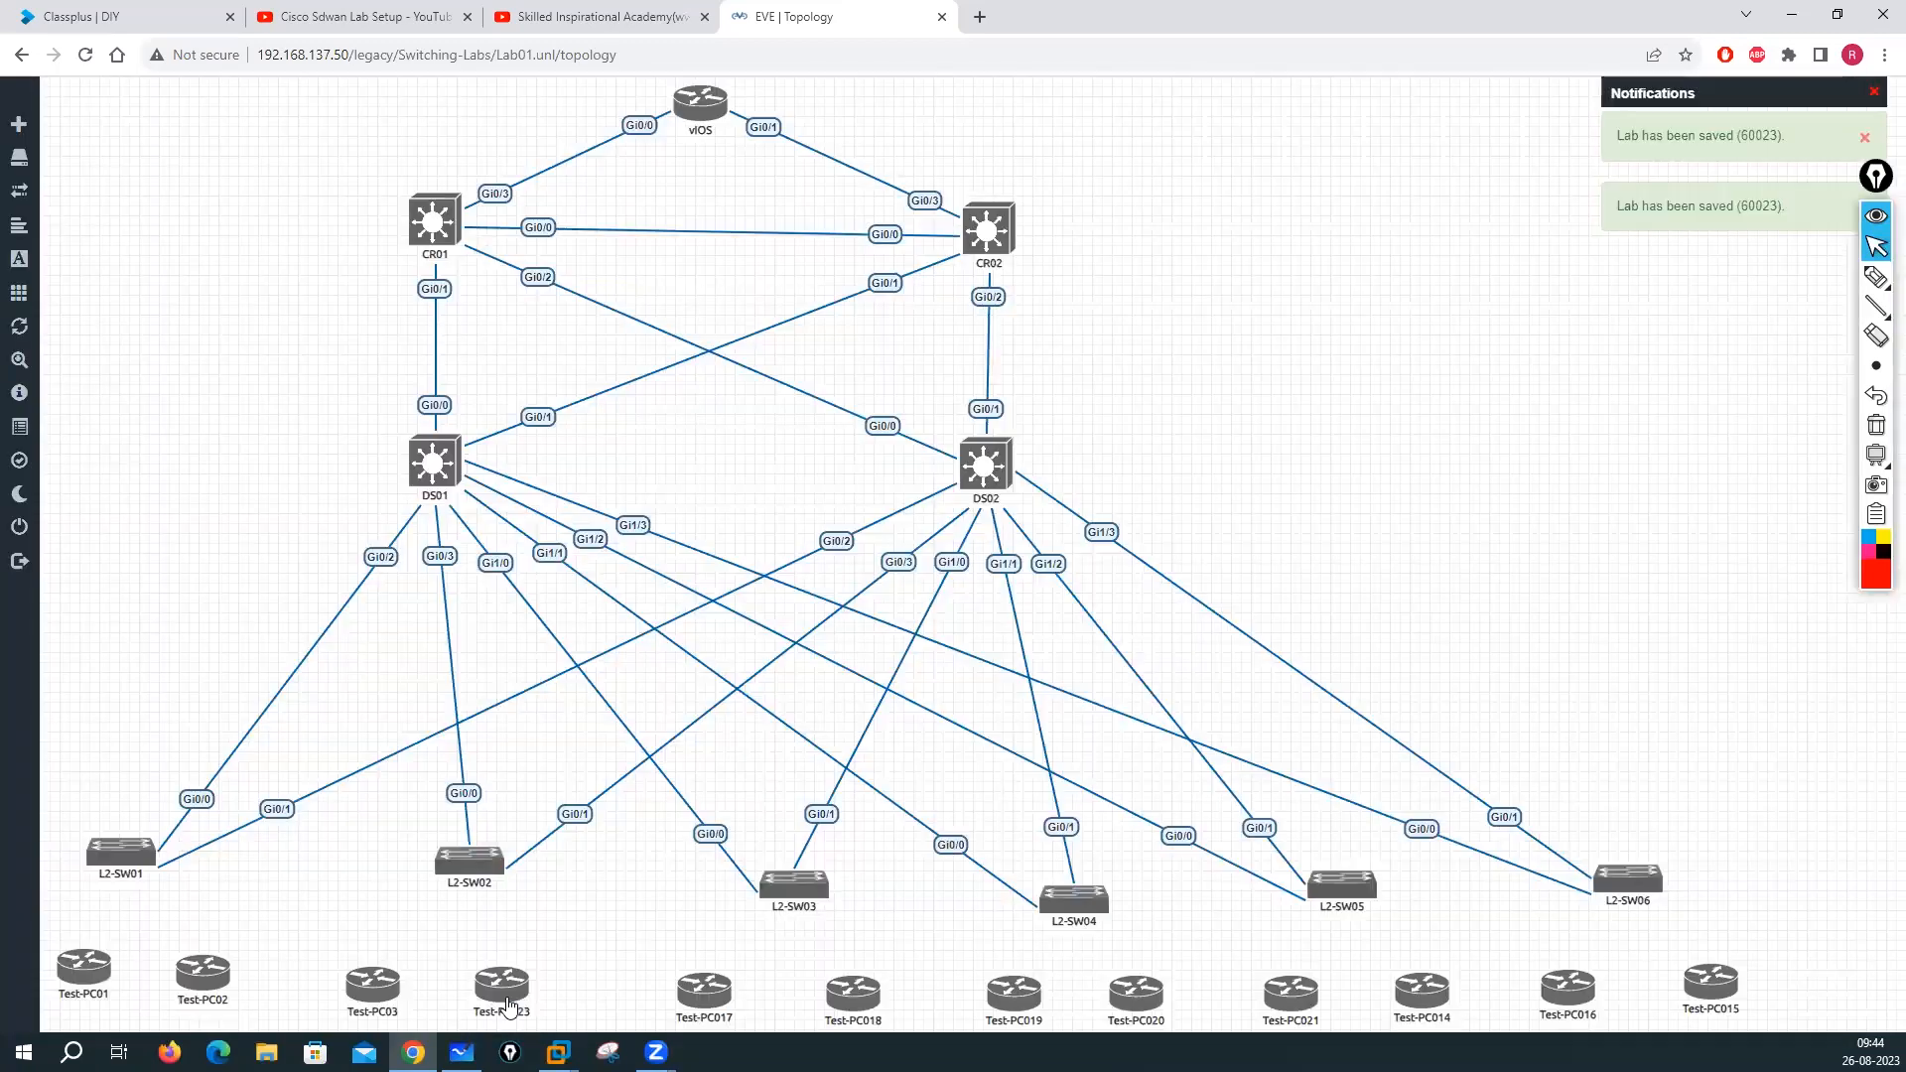
Rename the Test-PC023 node below L2-SW02 as Test-PC04 and save it
{"action": "right_click", "coordinate": [507, 988]}
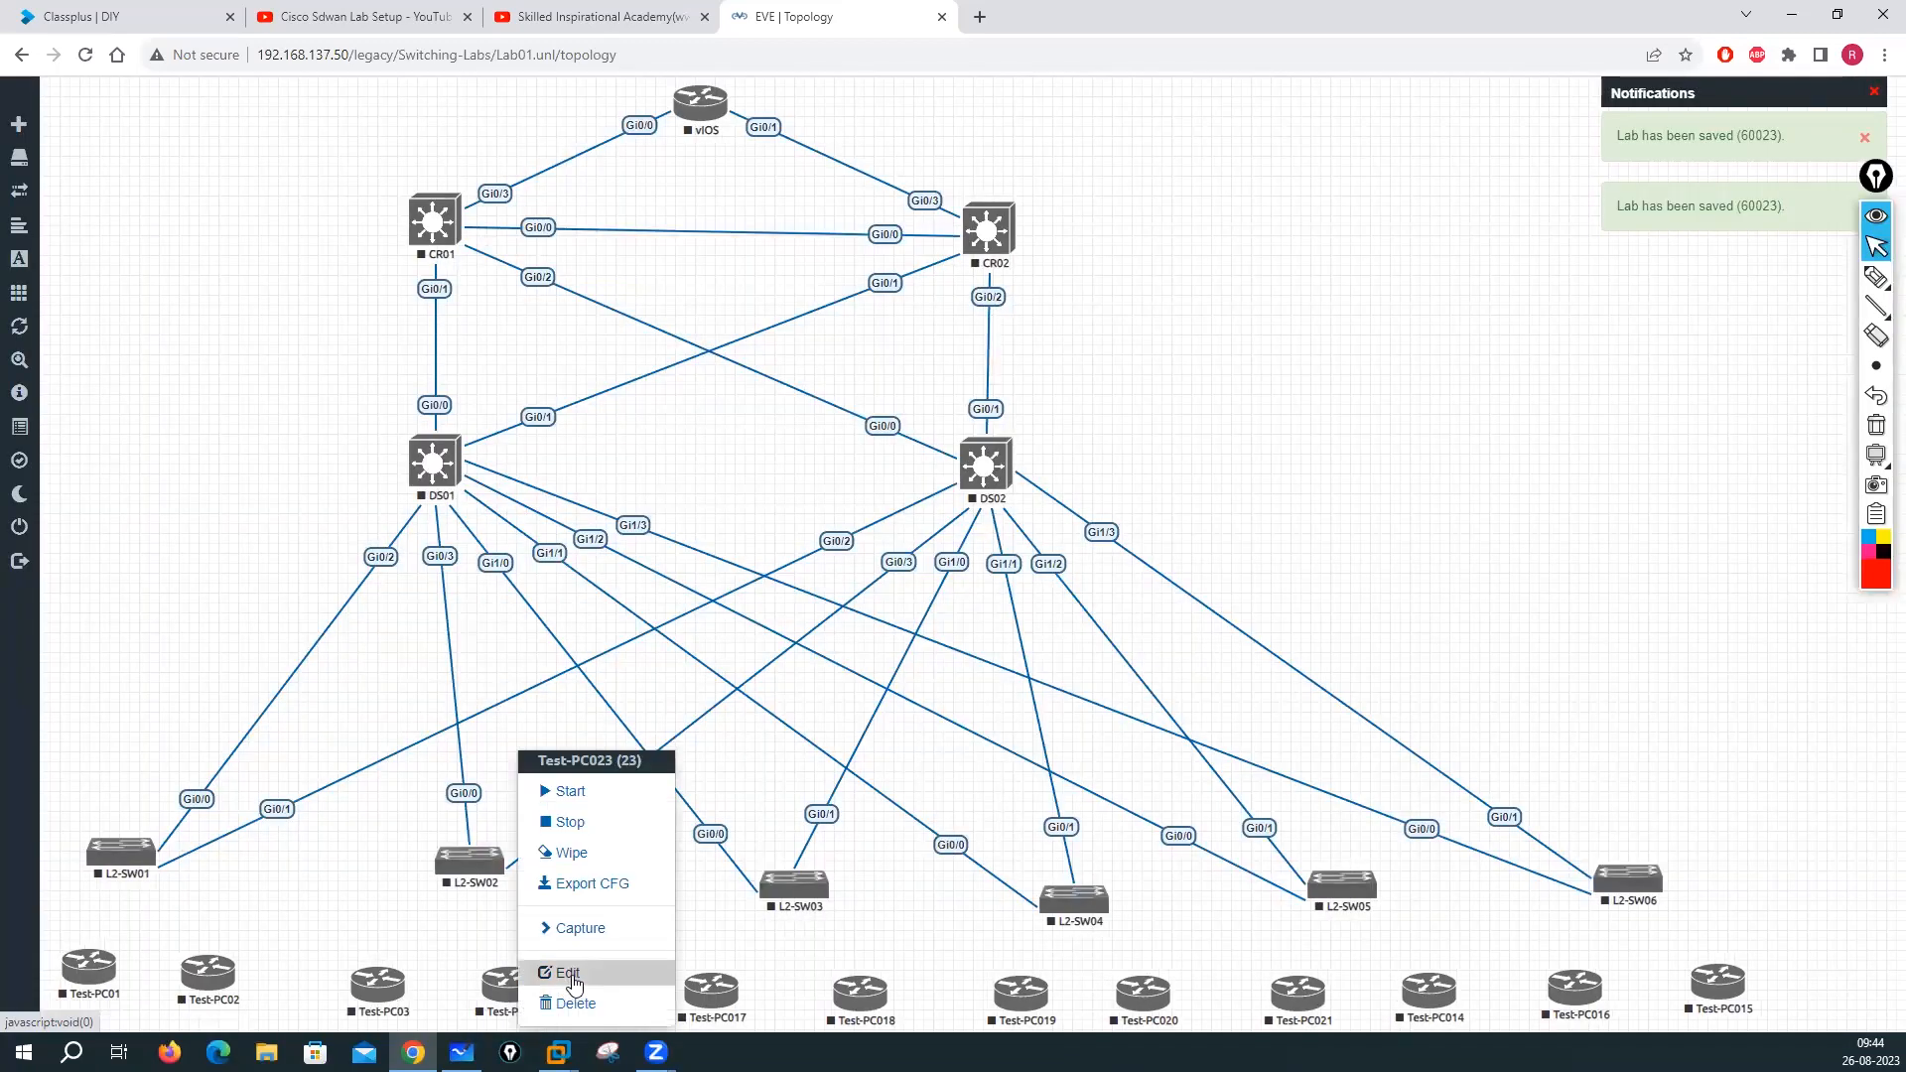
{"action": "left_click", "coordinate": [585, 973]}
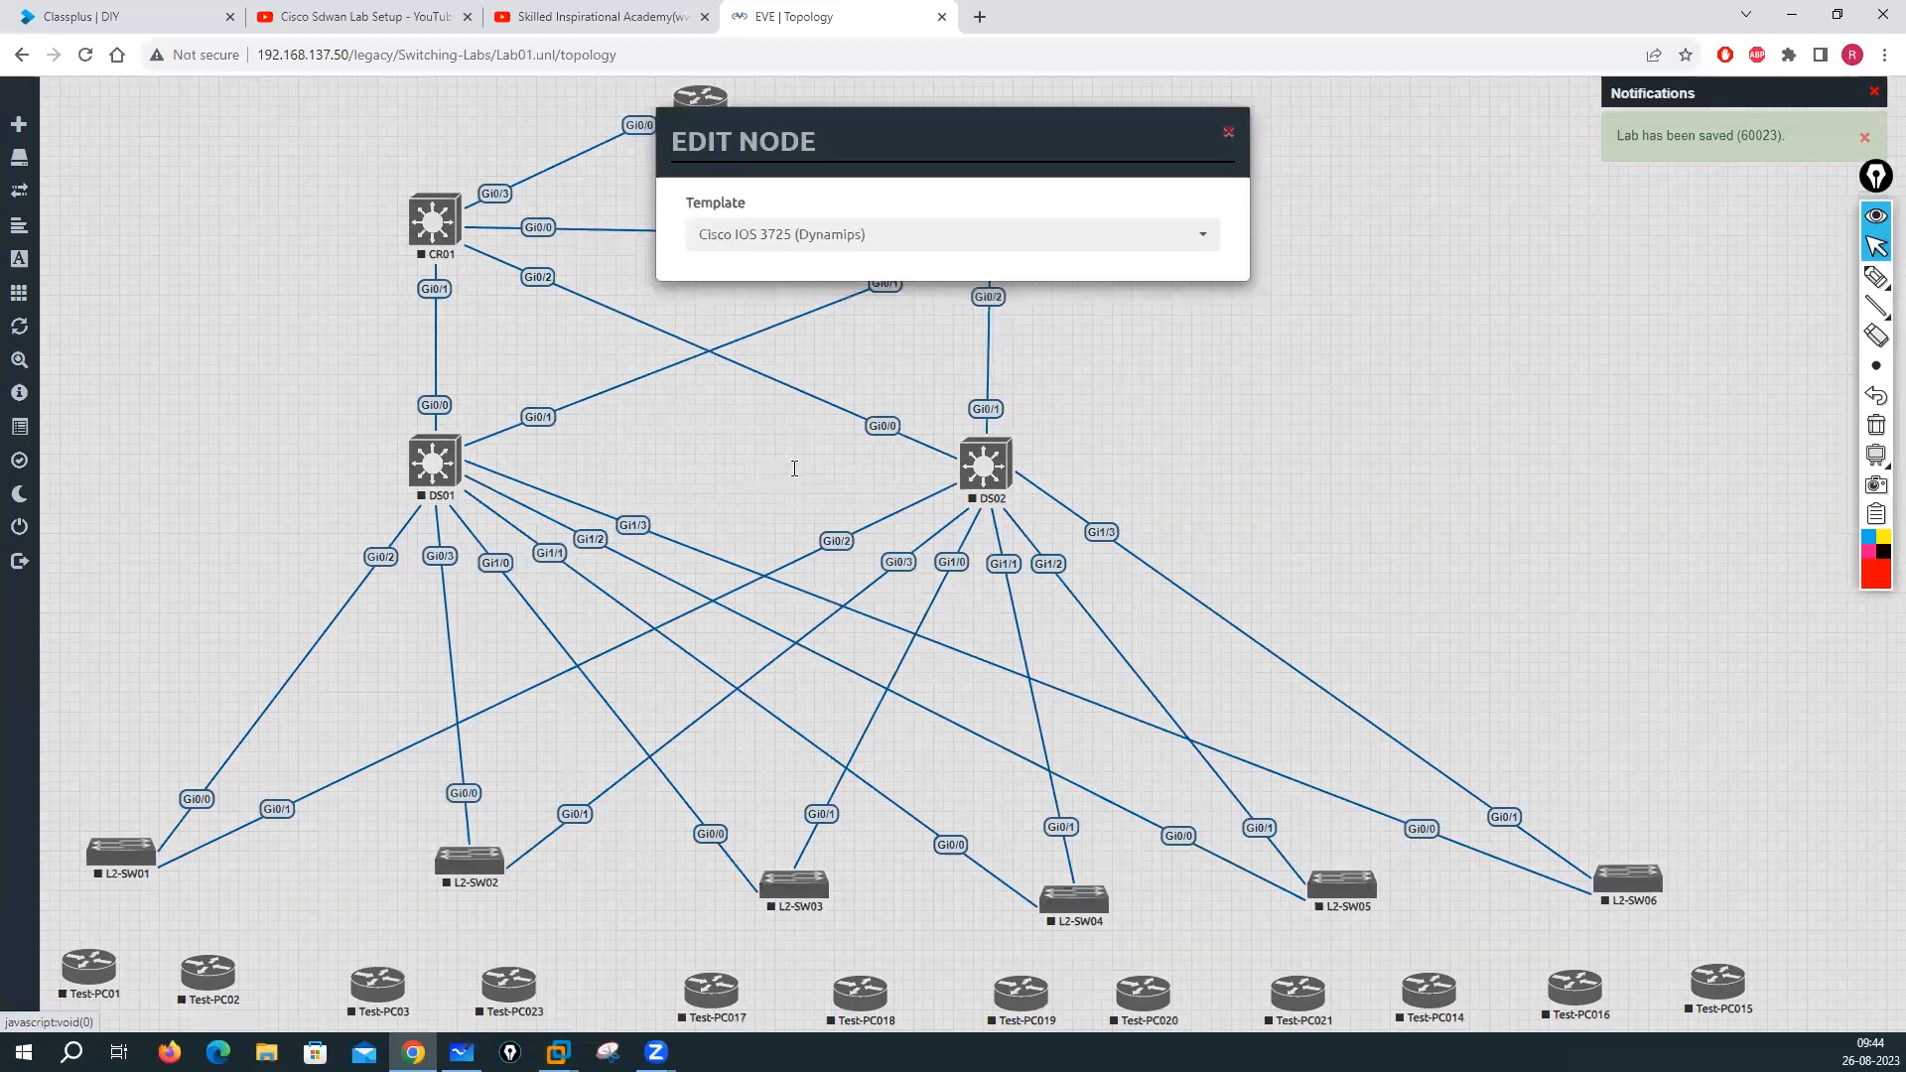
{"action": "left_click", "coordinate": [795, 468]}
{"action": "key", "text": "BackSpace"}
{"action": "key", "text": "BackSpace"}
{"action": "type", "text": "4"}
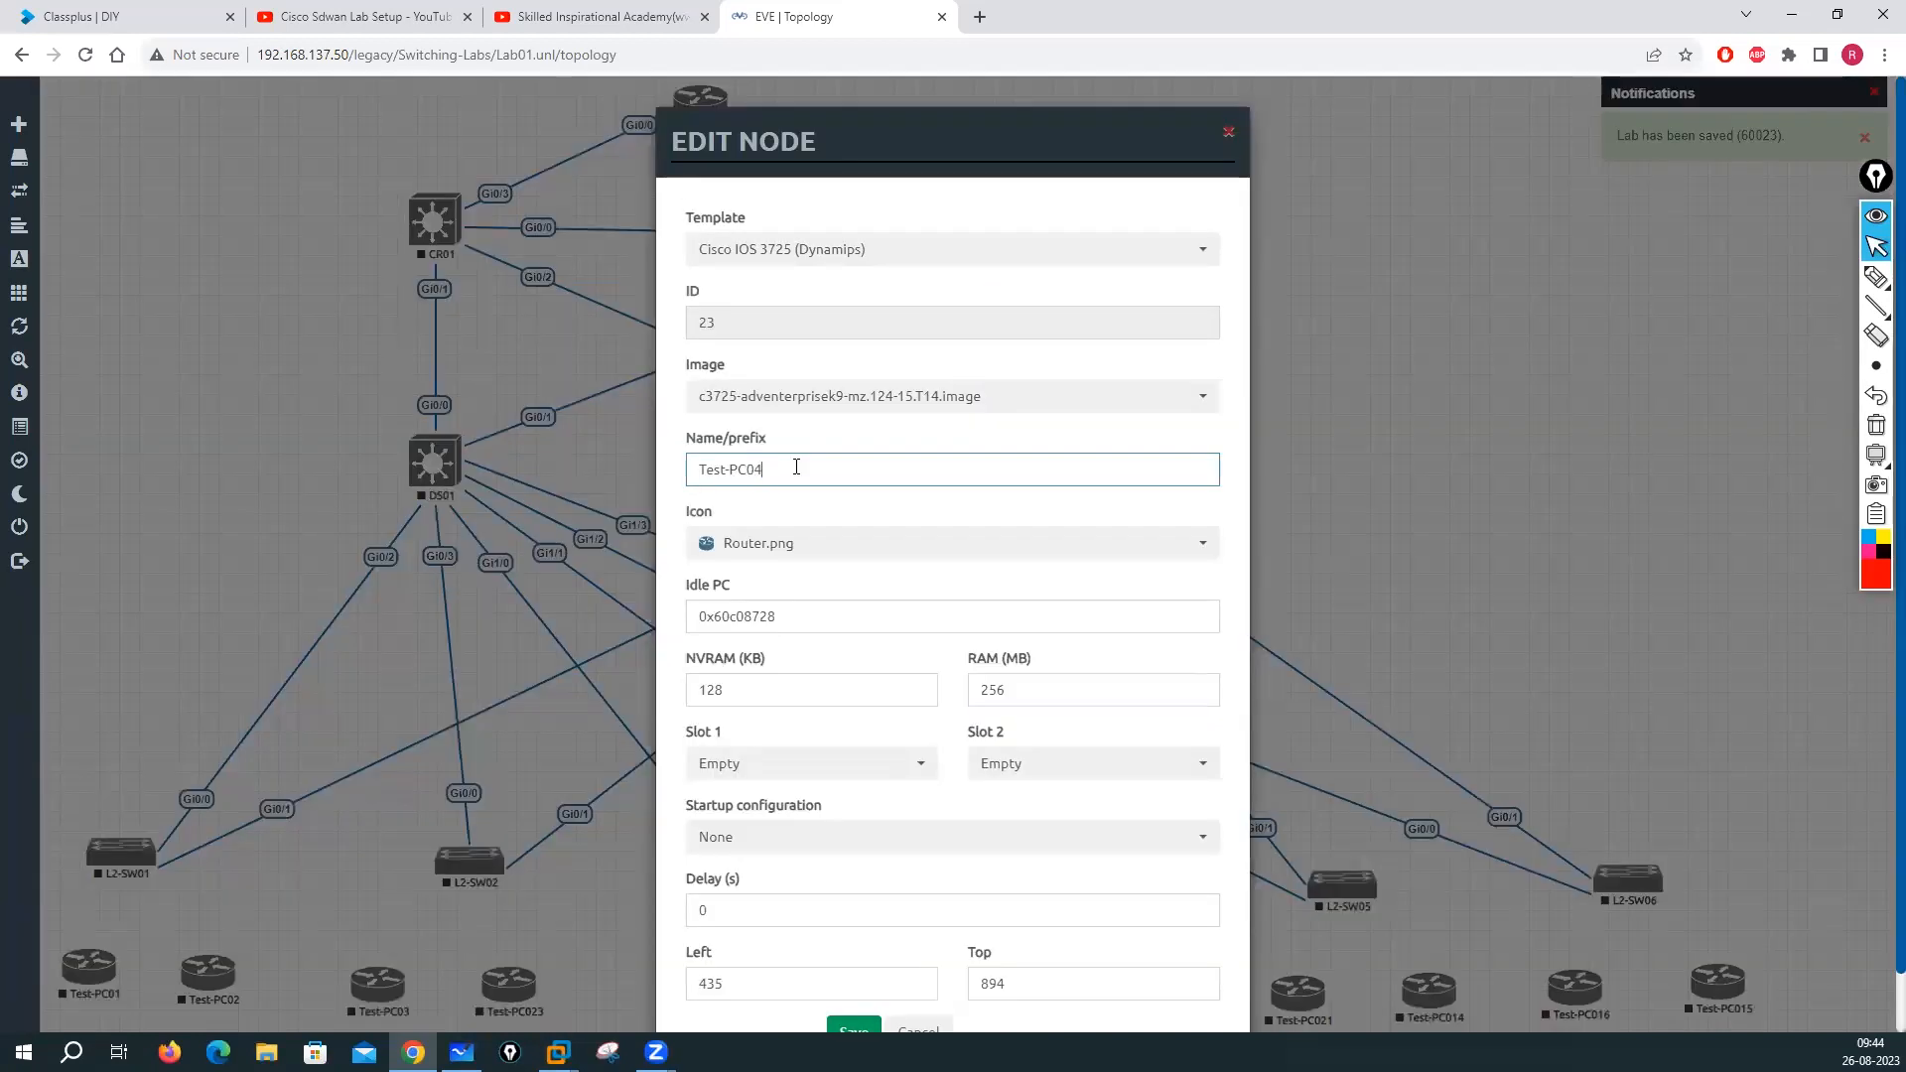
{"action": "scroll", "coordinate": [846, 886], "scroll_direction": "down", "scroll_amount": 1}
{"action": "left_click", "coordinate": [852, 968]}
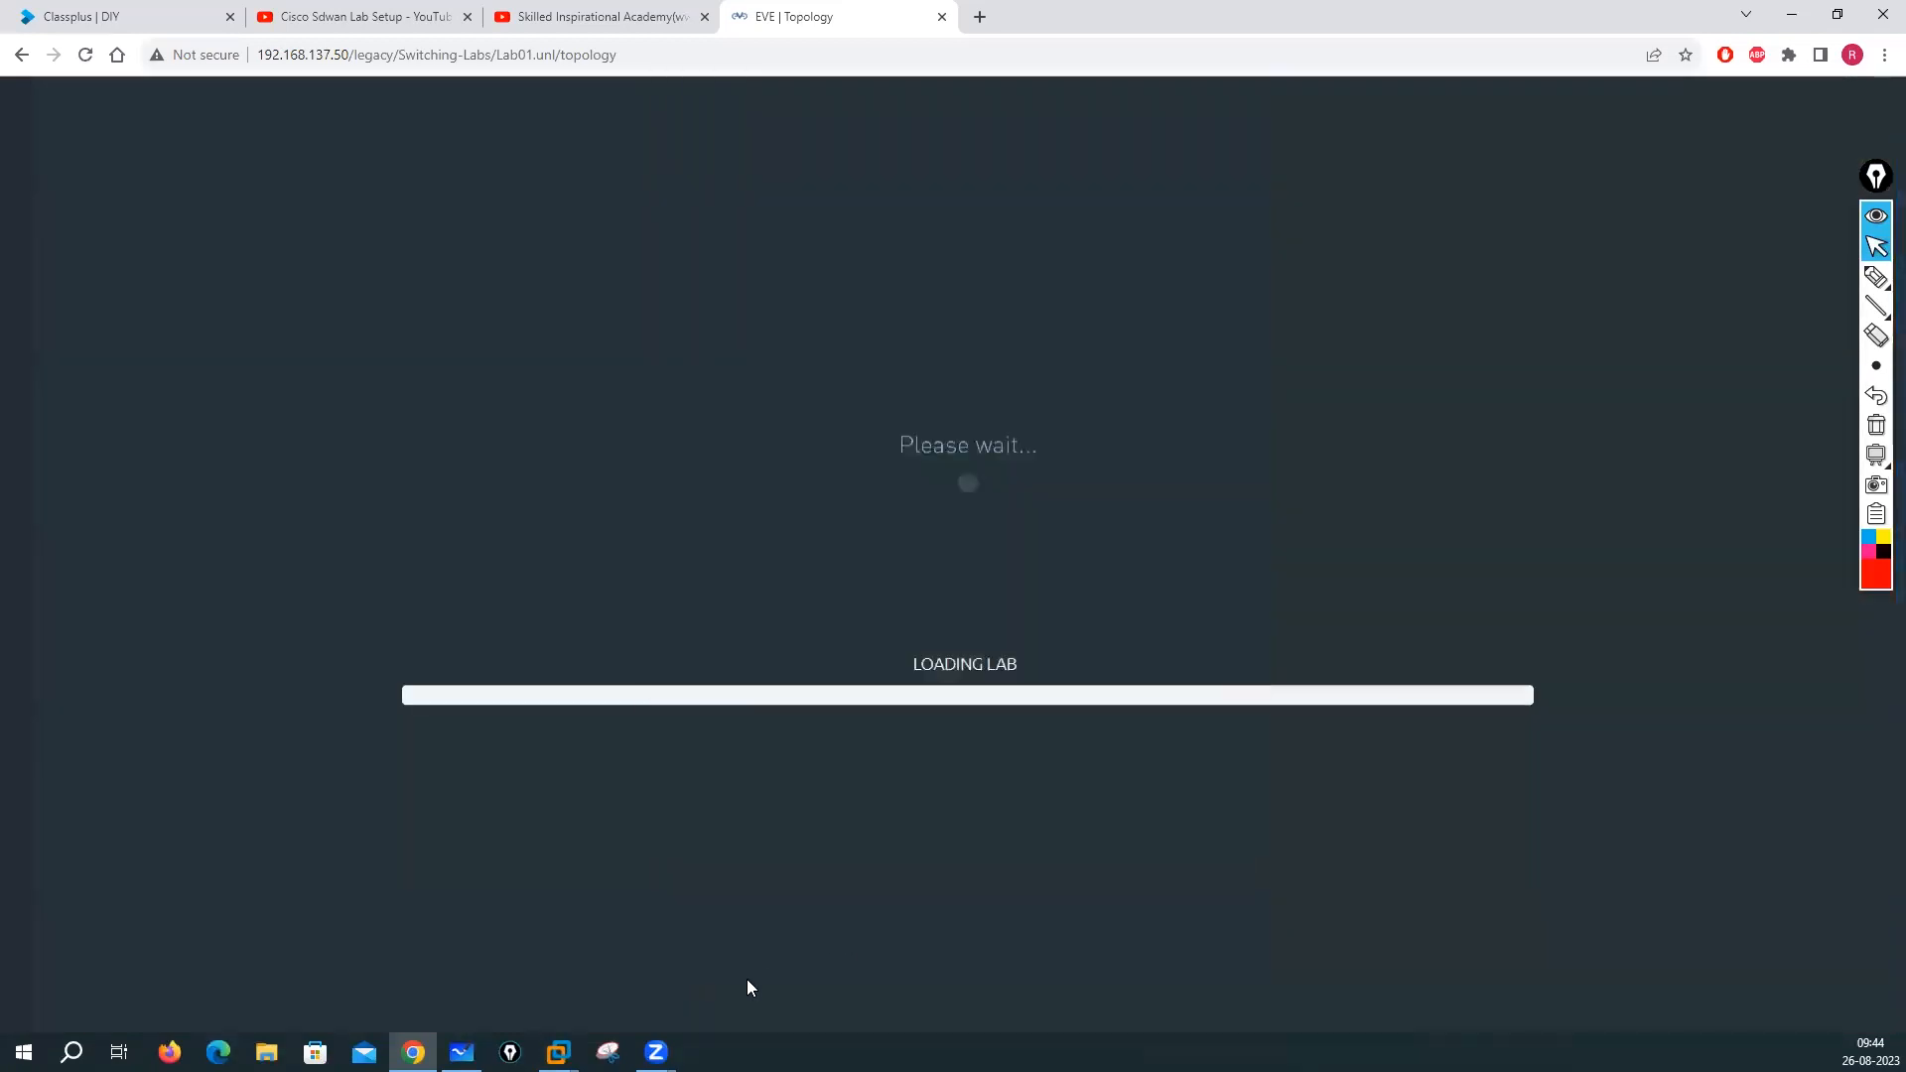
Rename the Test-PC017 node below L2-SW03 as Test-PC05 and save it
{"action": "right_click", "coordinate": [700, 1005]}
{"action": "left_click", "coordinate": [785, 974]}
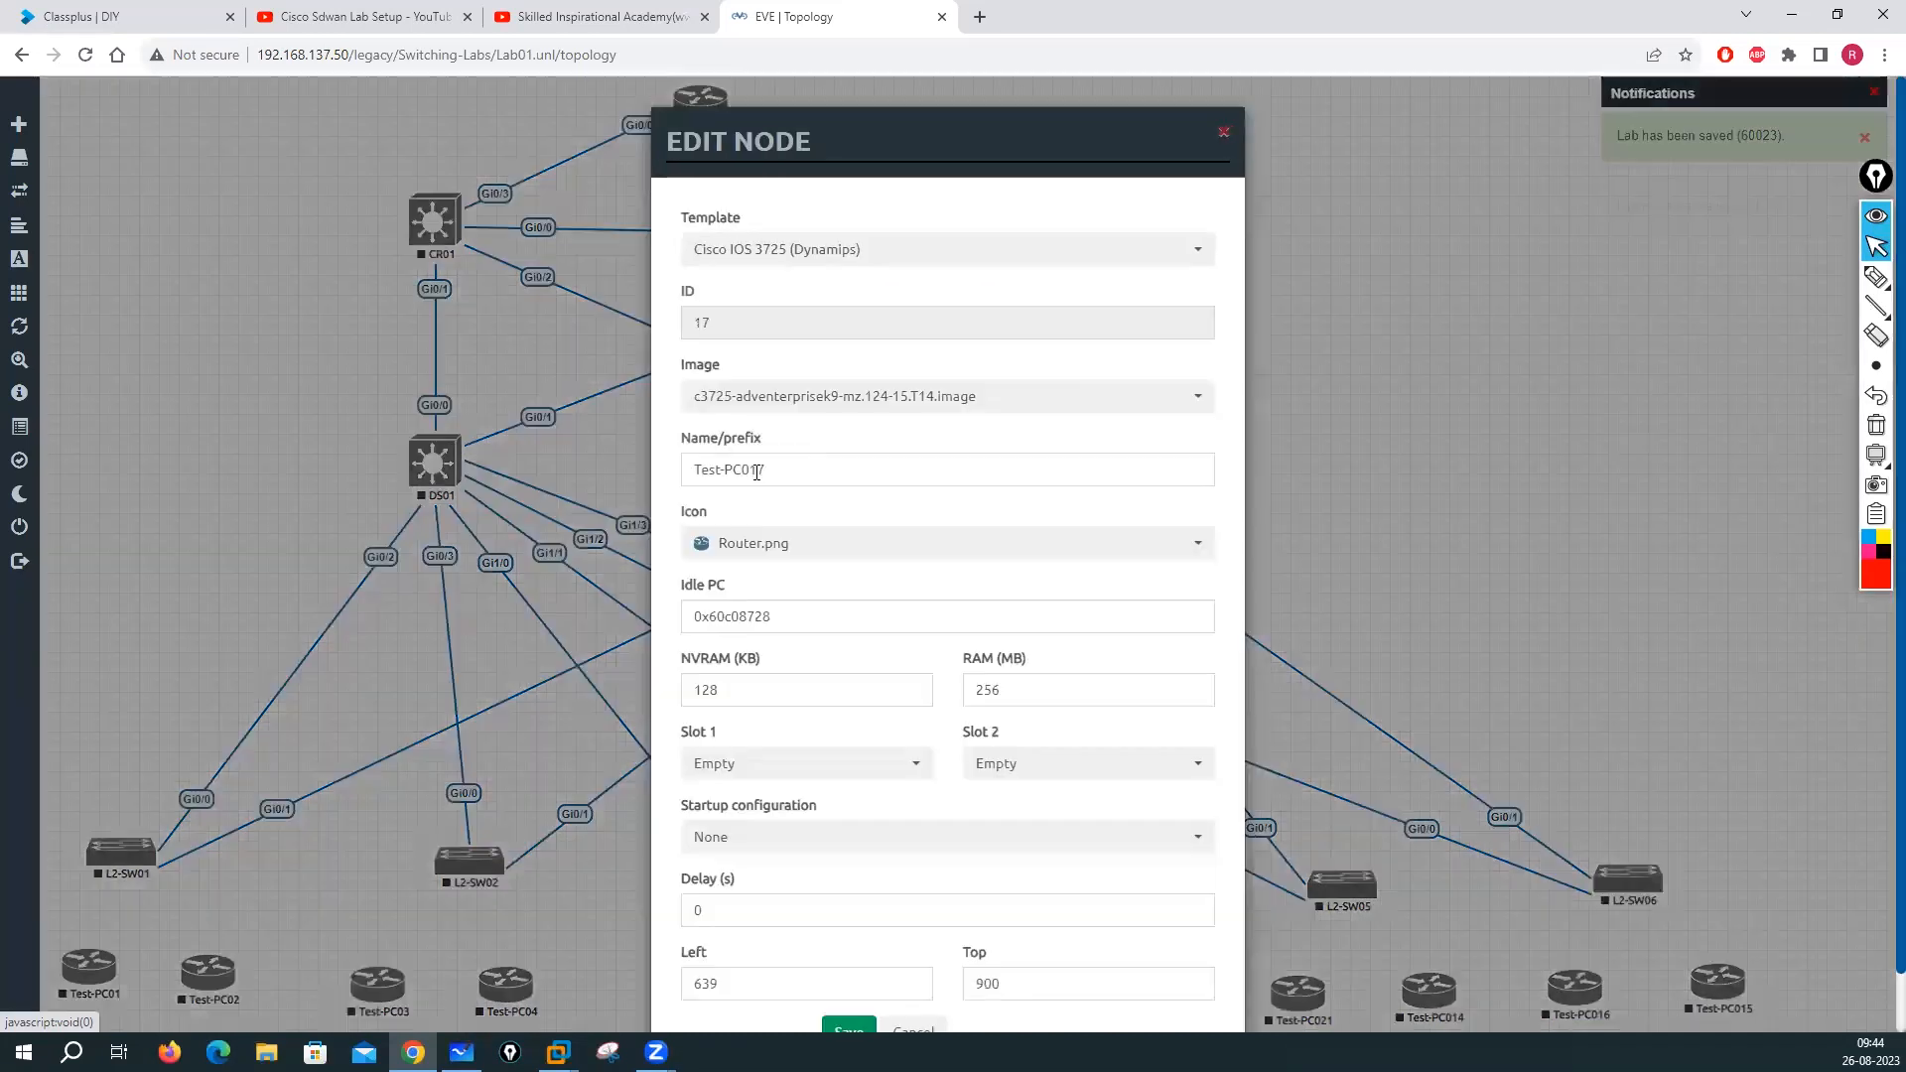
{"action": "left_click_drag", "start_coordinate": [754, 469], "coordinate": [834, 460]}
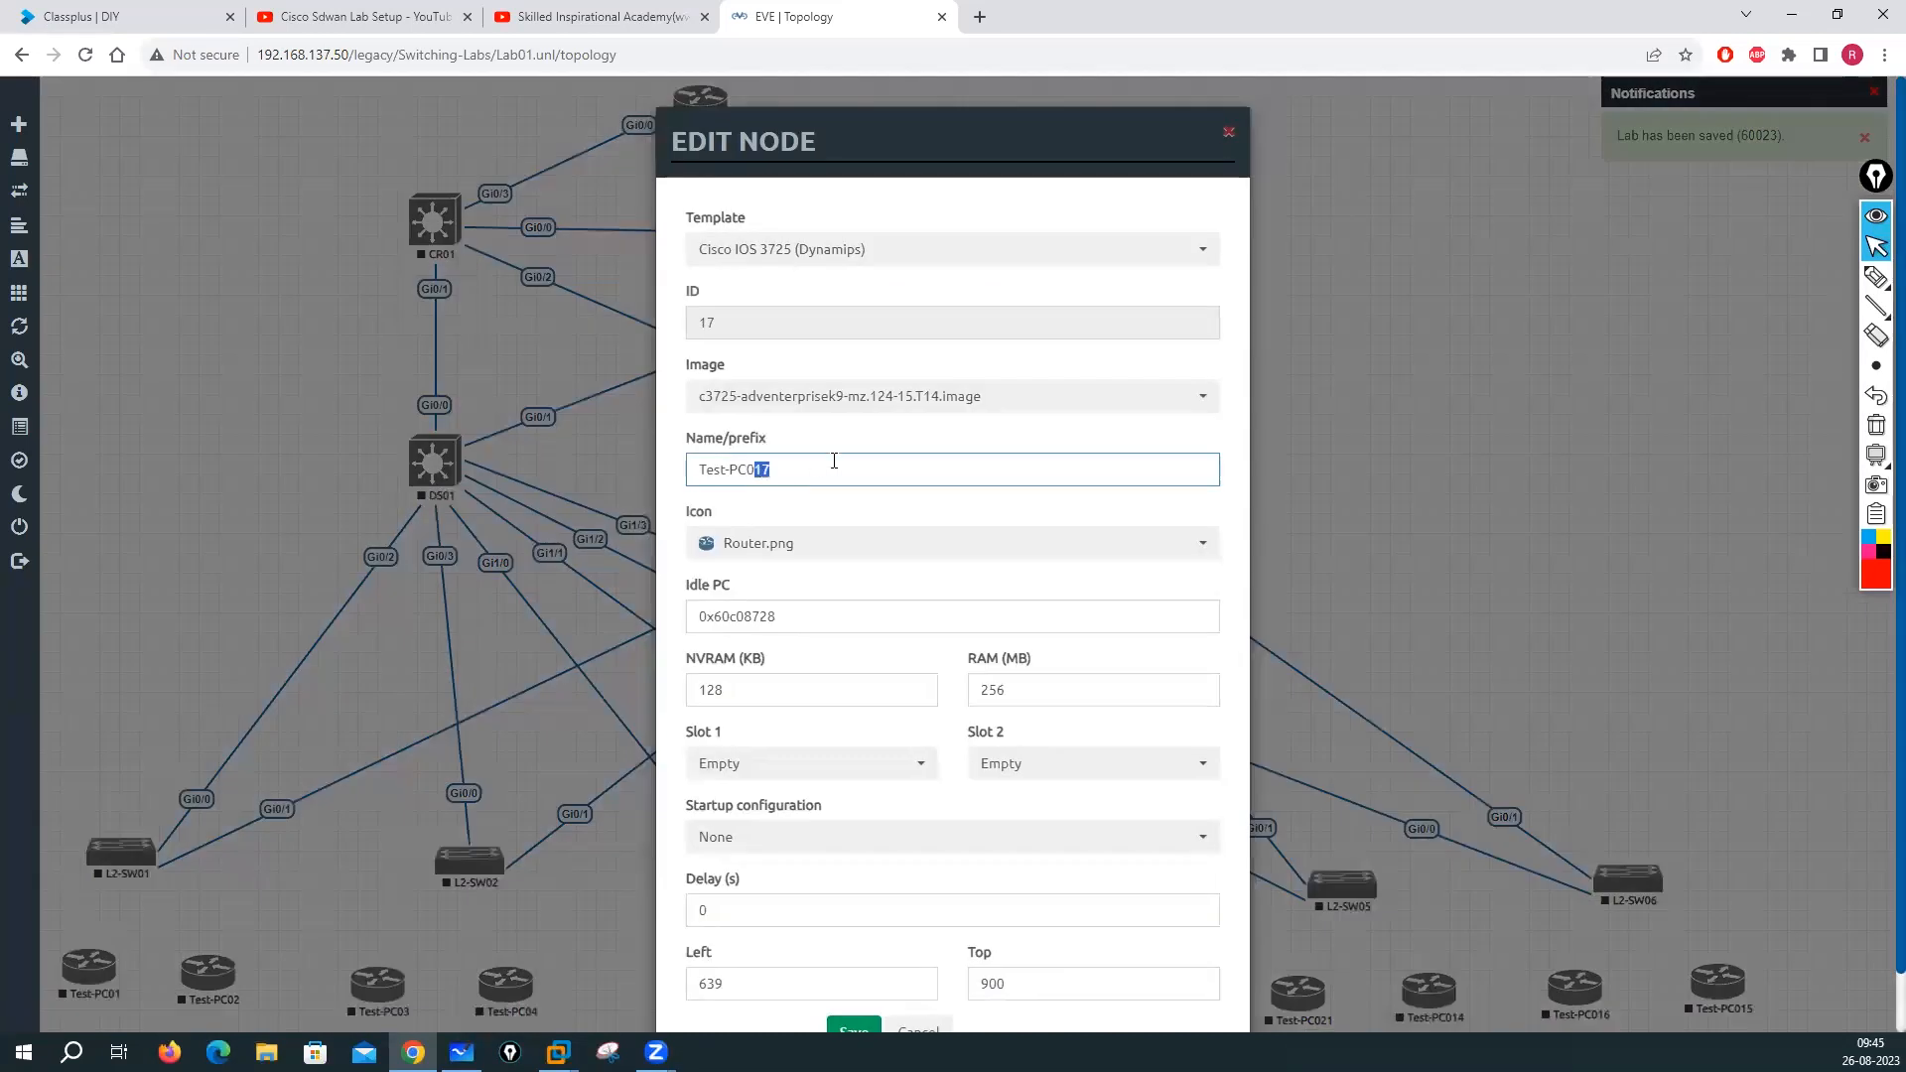
{"action": "type", "text": "05"}
{"action": "scroll", "coordinate": [837, 787], "scroll_direction": "down", "scroll_amount": 1}
{"action": "left_click", "coordinate": [851, 970]}
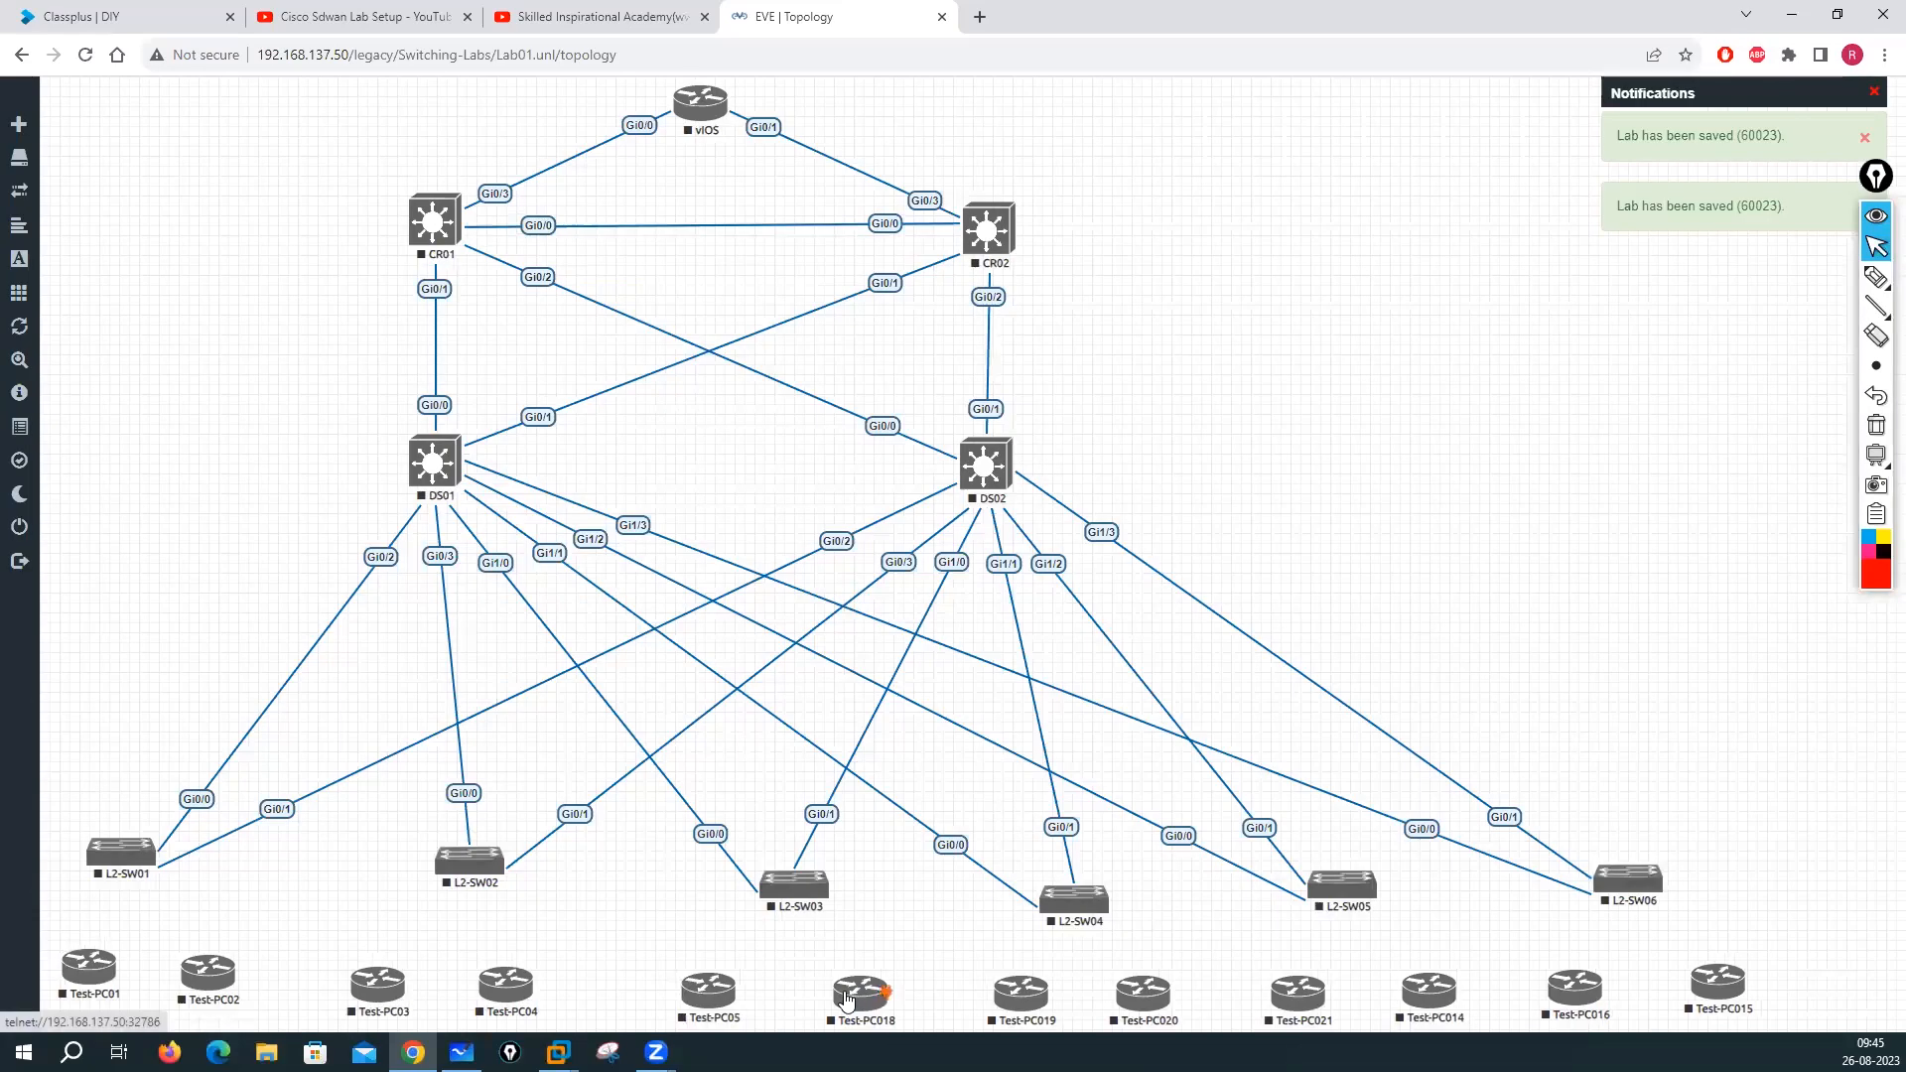
Rename the Test-PC018 node below L2-SW03 as Test-PC06 and save it
{"action": "right_click", "coordinate": [846, 999]}
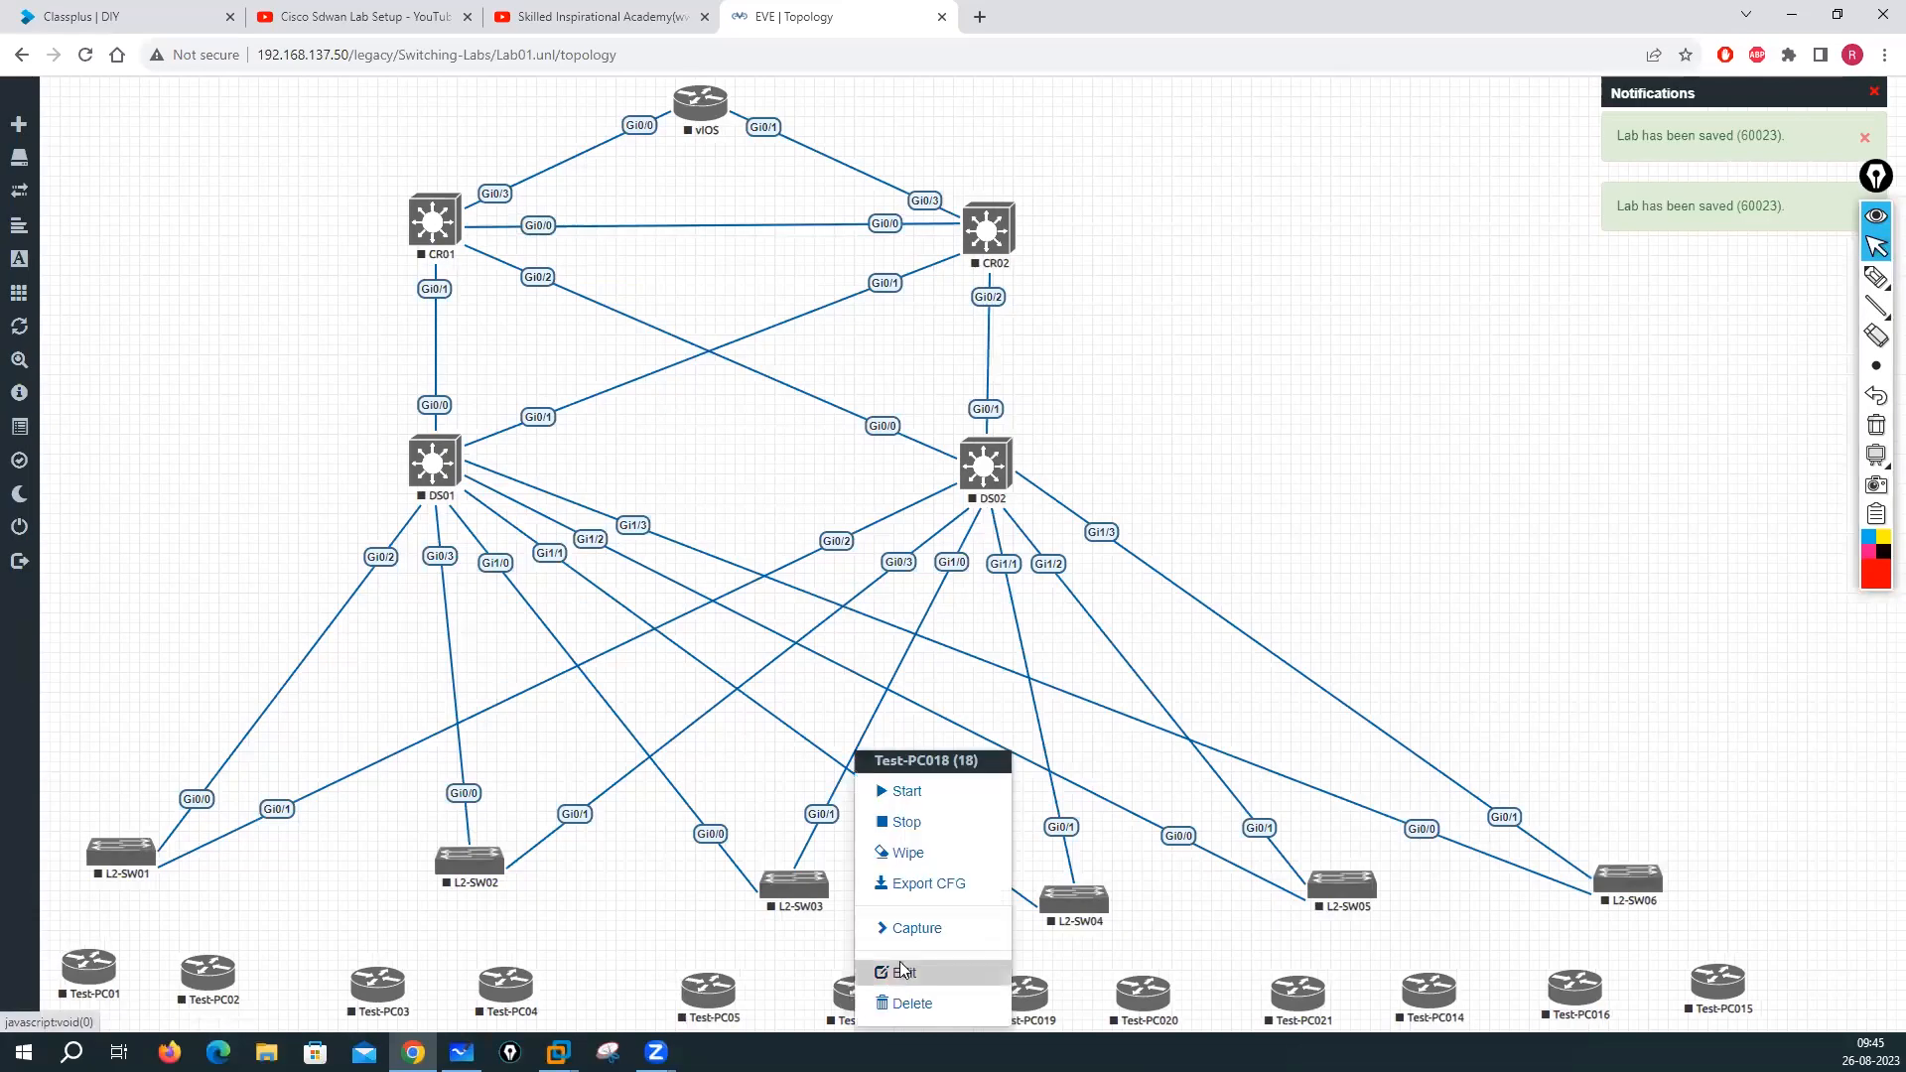
{"action": "left_click", "coordinate": [900, 971]}
{"action": "left_click_drag", "start_coordinate": [756, 471], "coordinate": [865, 473]}
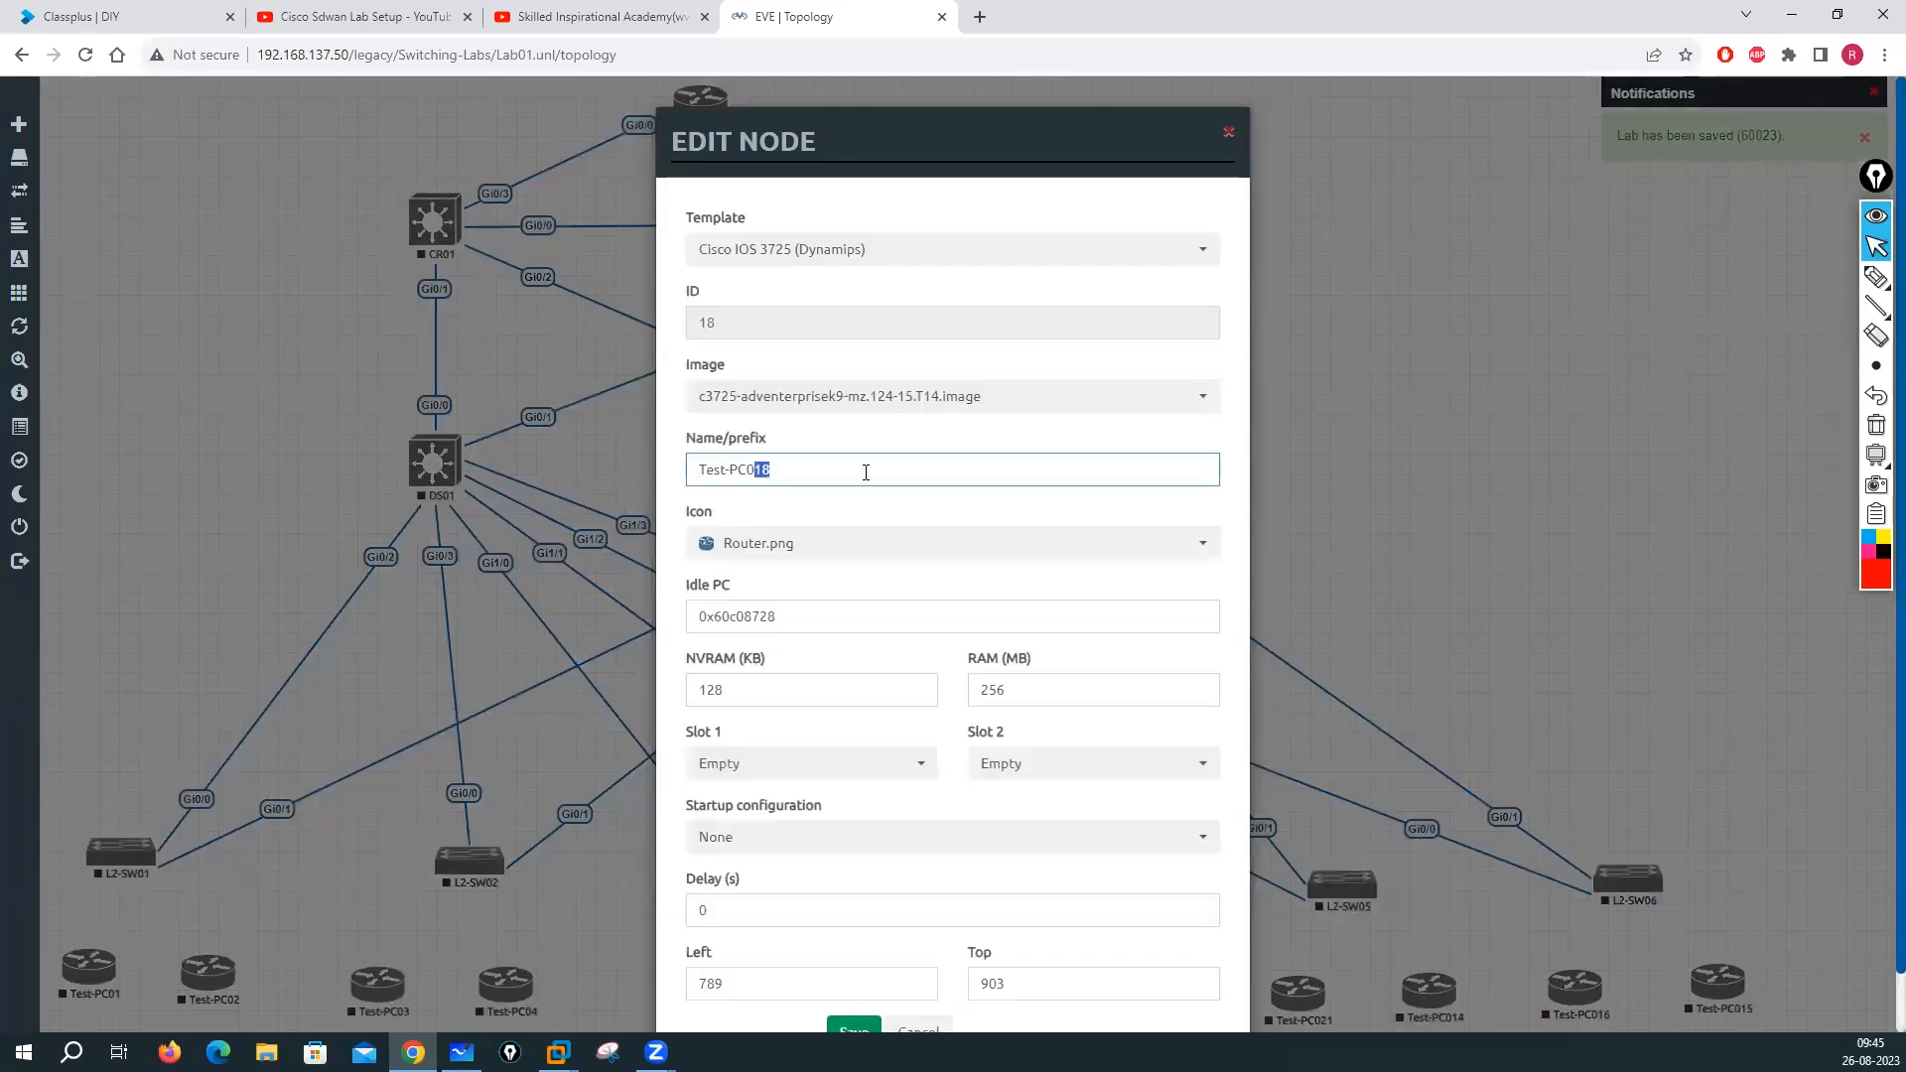
{"action": "scroll", "coordinate": [844, 790], "scroll_direction": "down", "scroll_amount": 1}
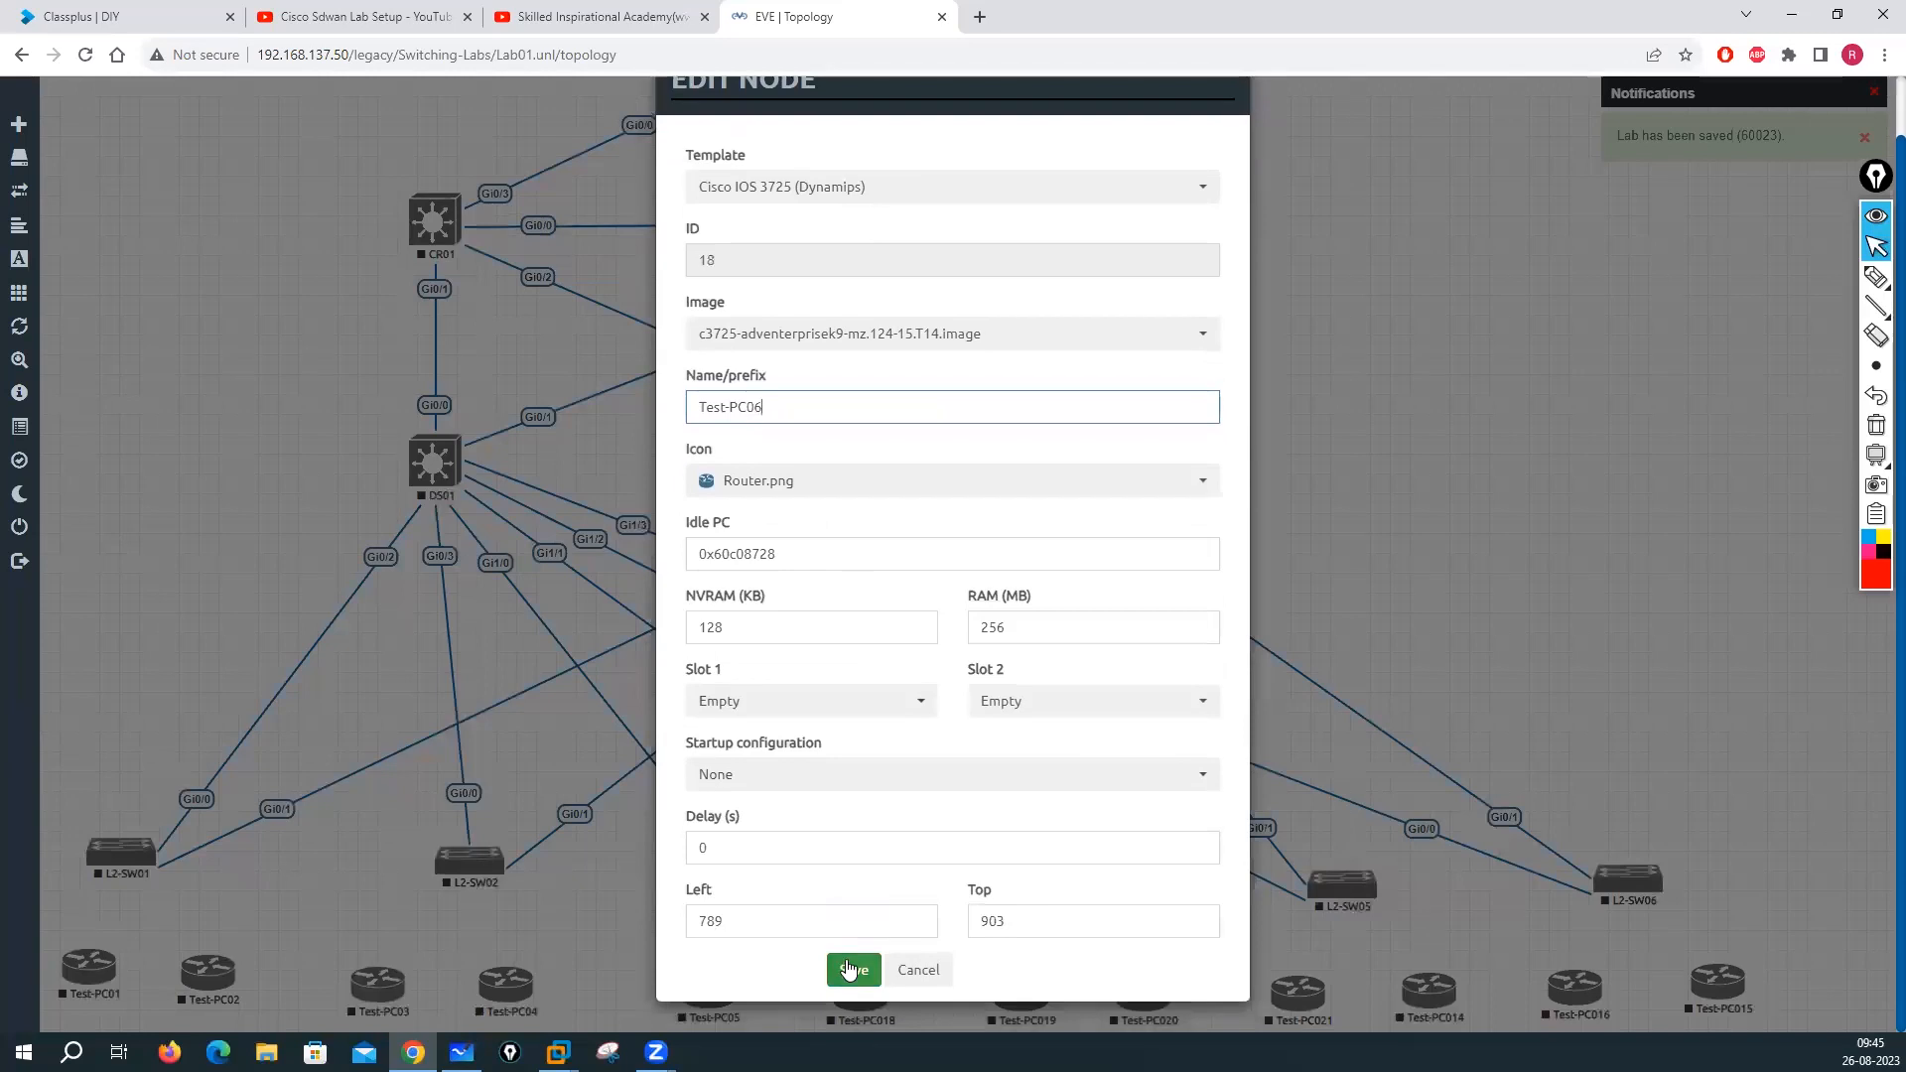
{"action": "left_click", "coordinate": [847, 968]}
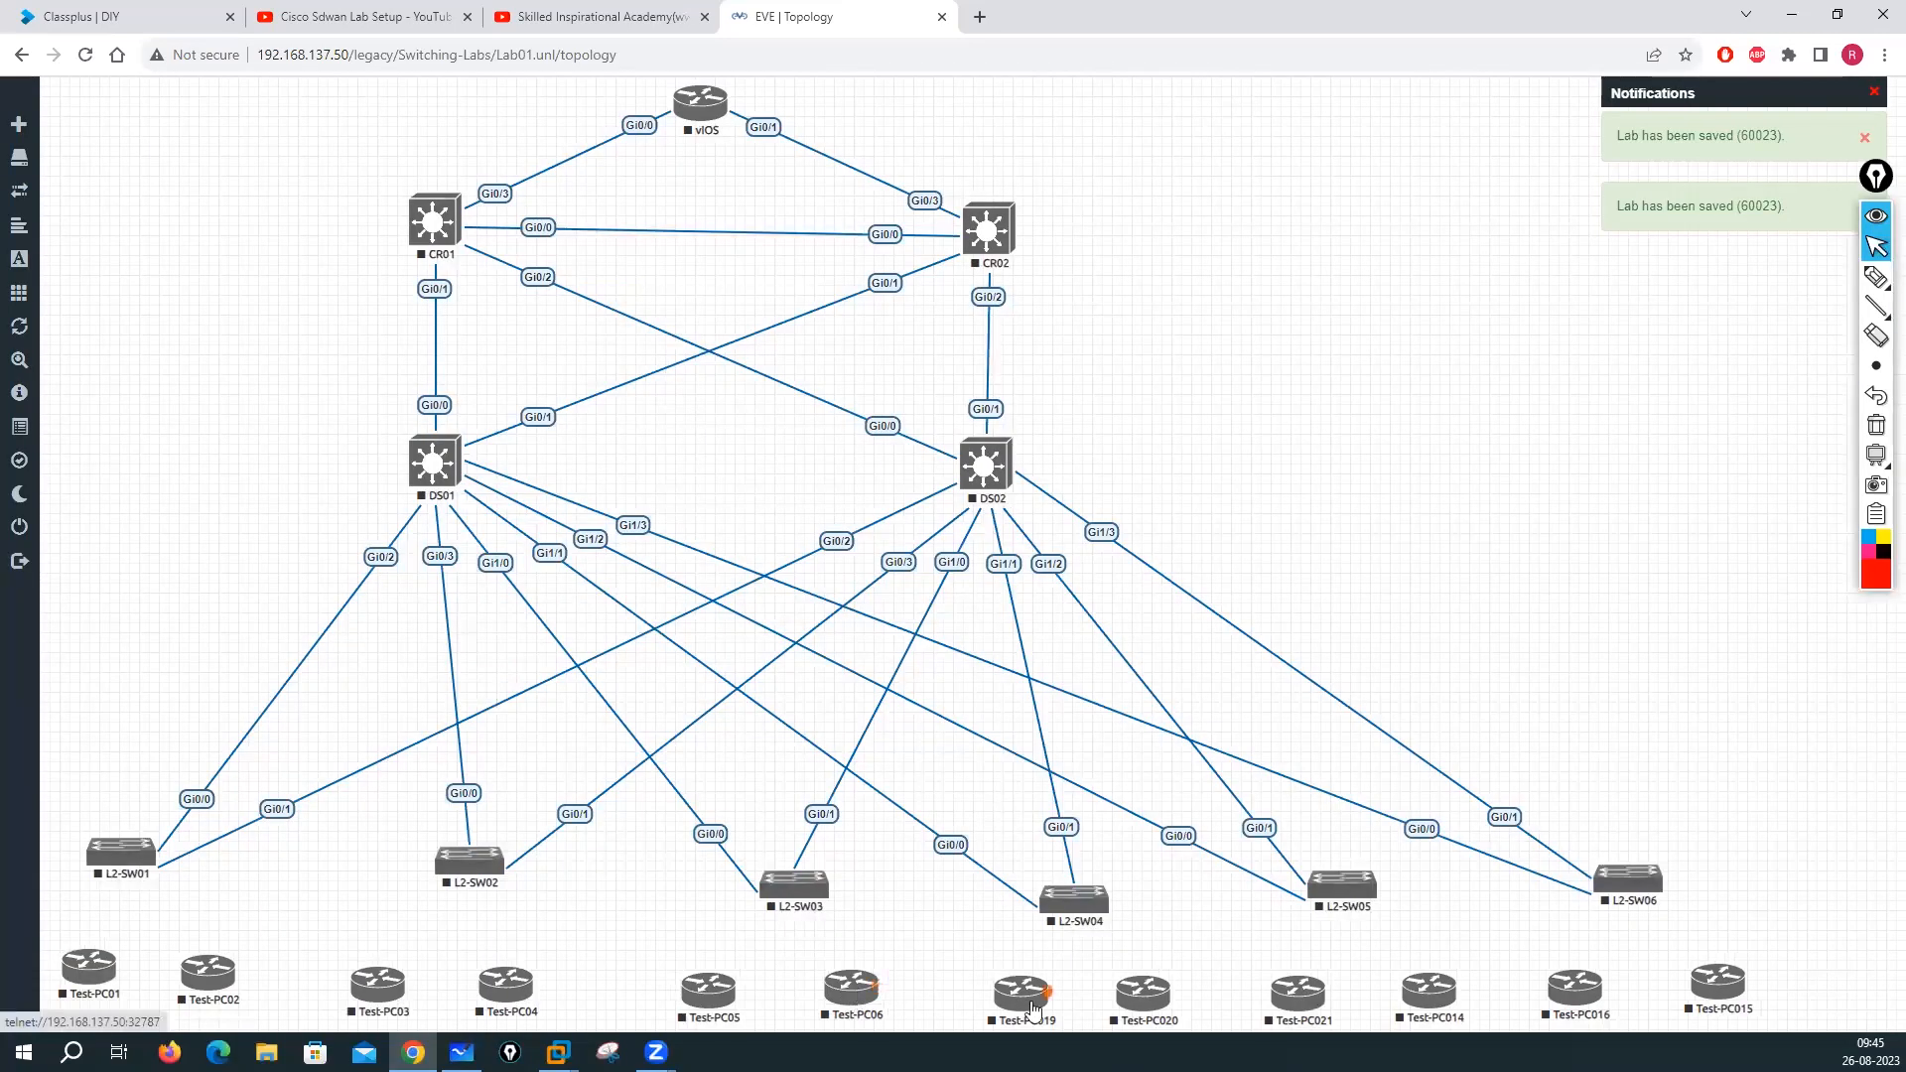
Rename the Test-PC019 node below L2-SW04 as Test-PC07 and save it
{"action": "right_click", "coordinate": [1032, 1005]}
{"action": "left_click", "coordinate": [1087, 983]}
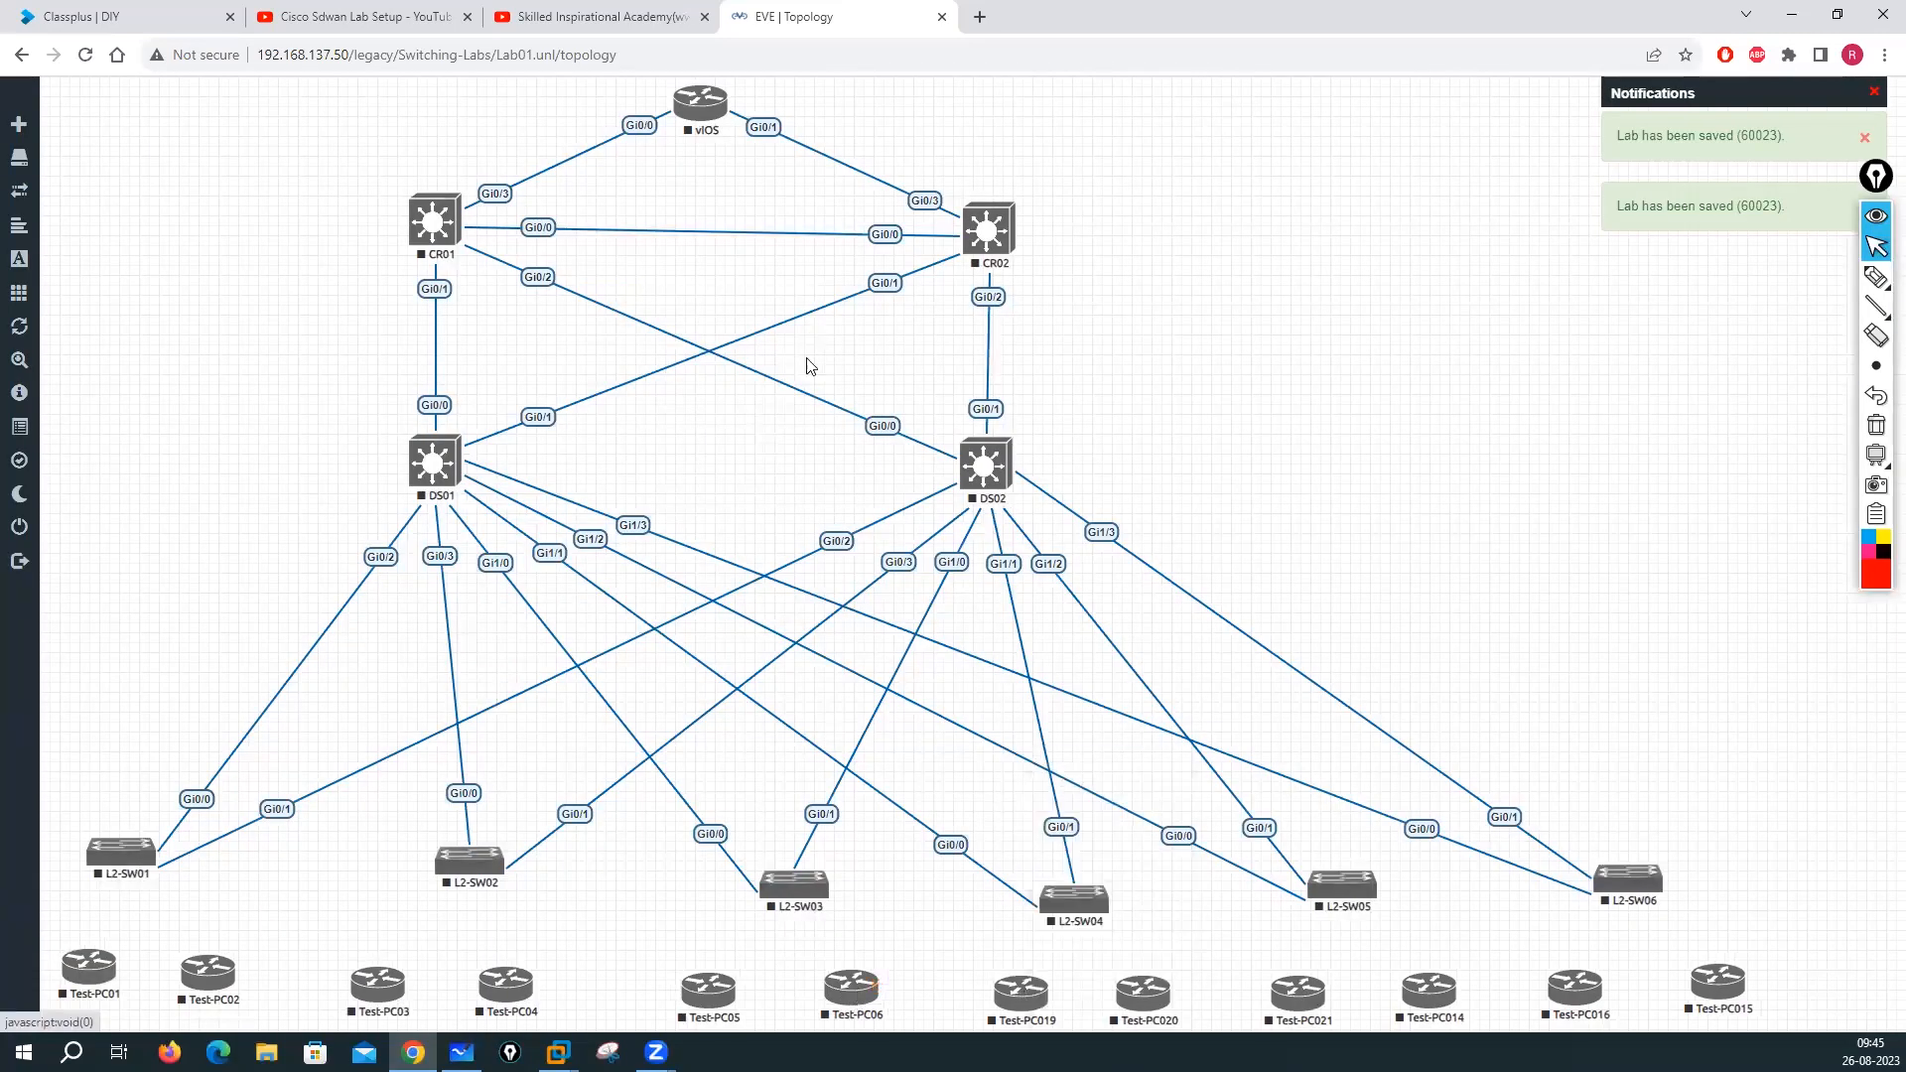
{"action": "left_click_drag", "start_coordinate": [755, 466], "coordinate": [817, 474]}
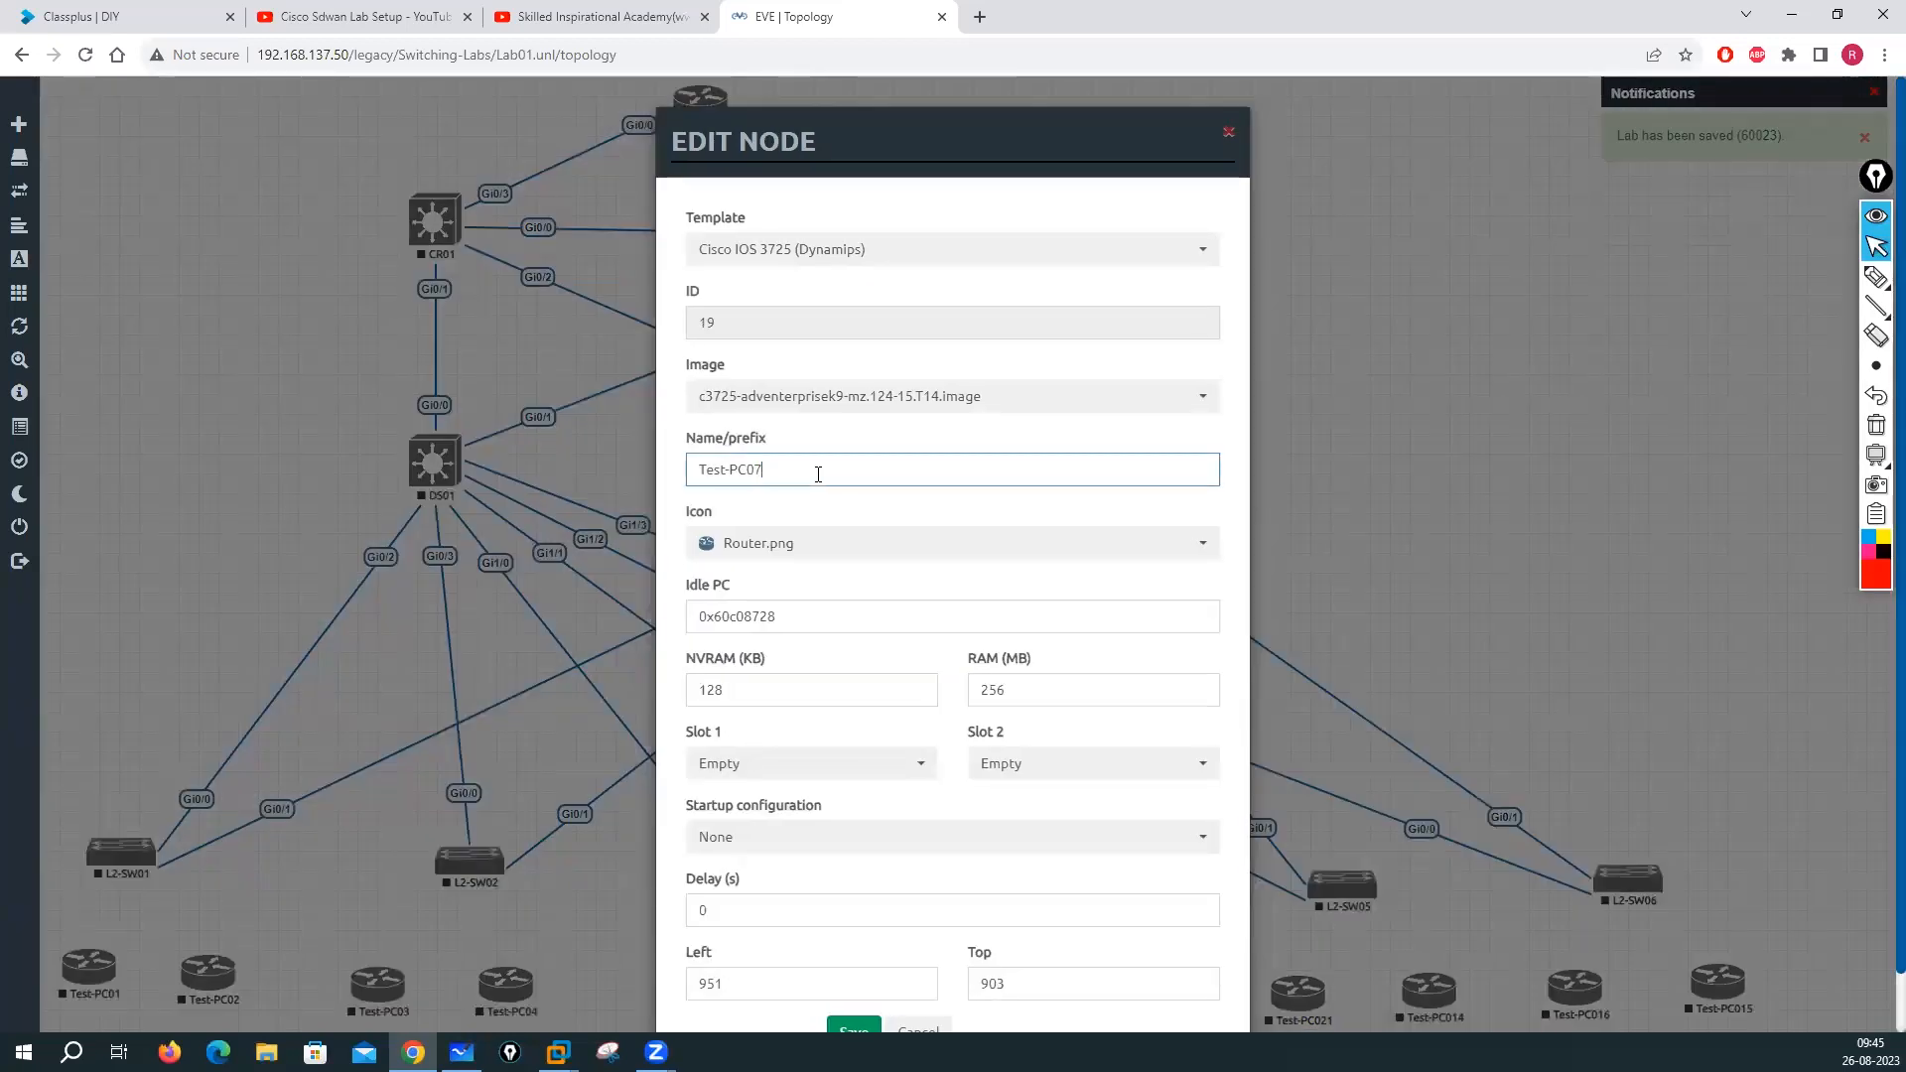
{"action": "scroll", "coordinate": [818, 473], "scroll_direction": "down", "scroll_amount": 2}
{"action": "left_click", "coordinate": [851, 970]}
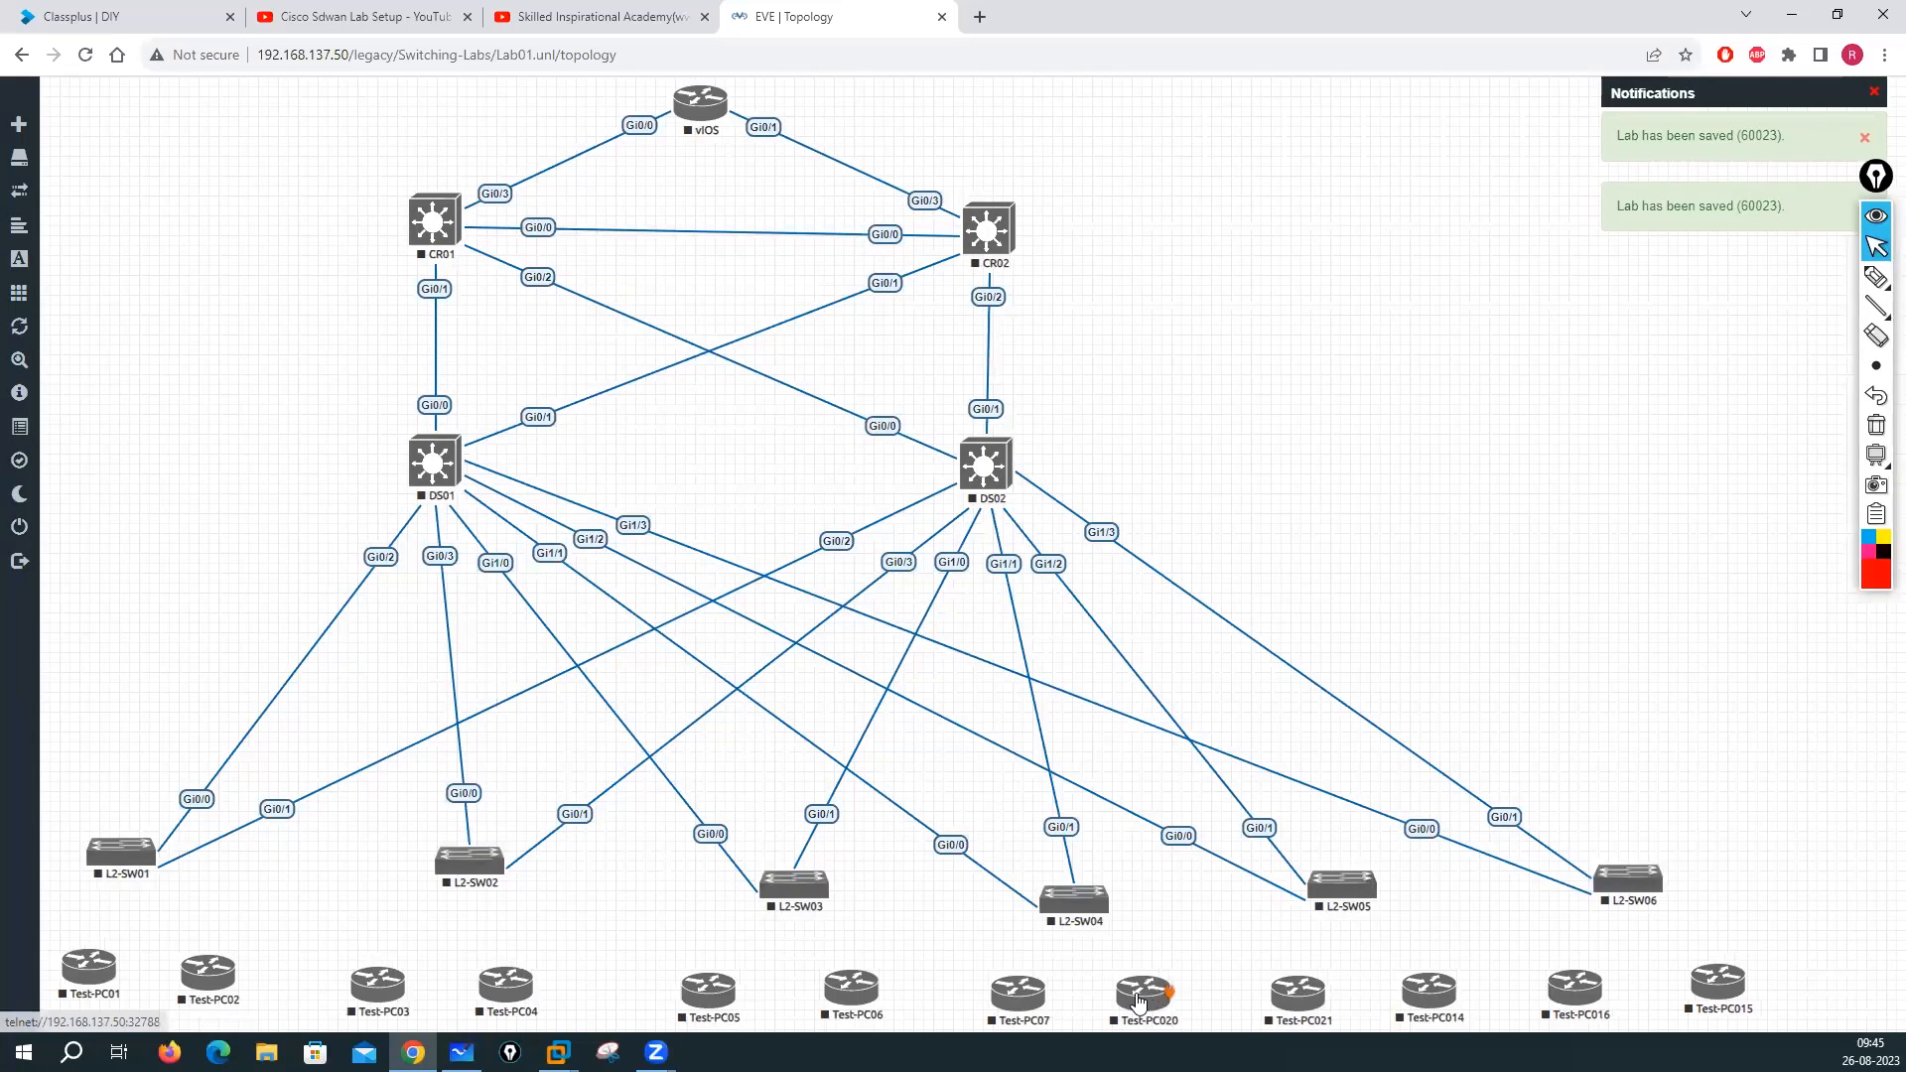
Rename the Test-PC020 node below L2-SW04 as Test-PC08 and save it
{"action": "right_click", "coordinate": [1139, 992]}
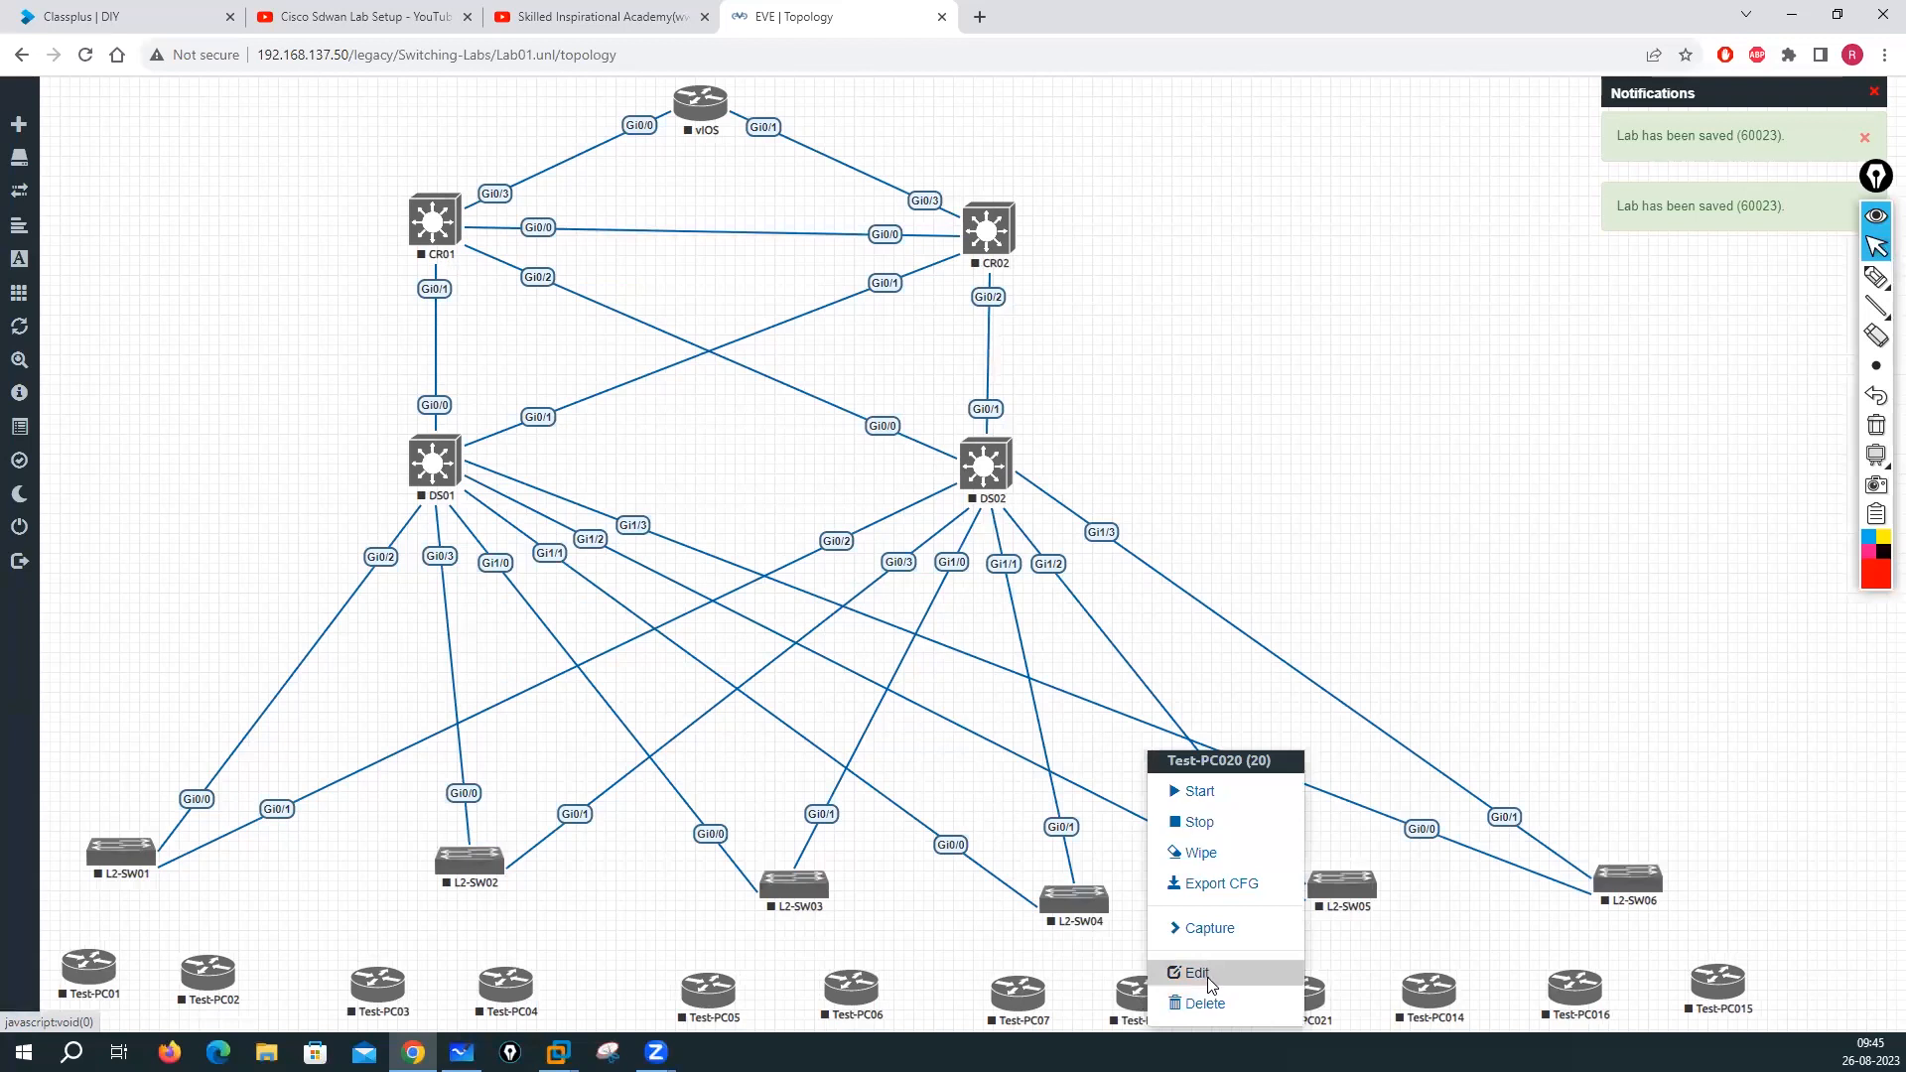
{"action": "left_click", "coordinate": [1197, 972]}
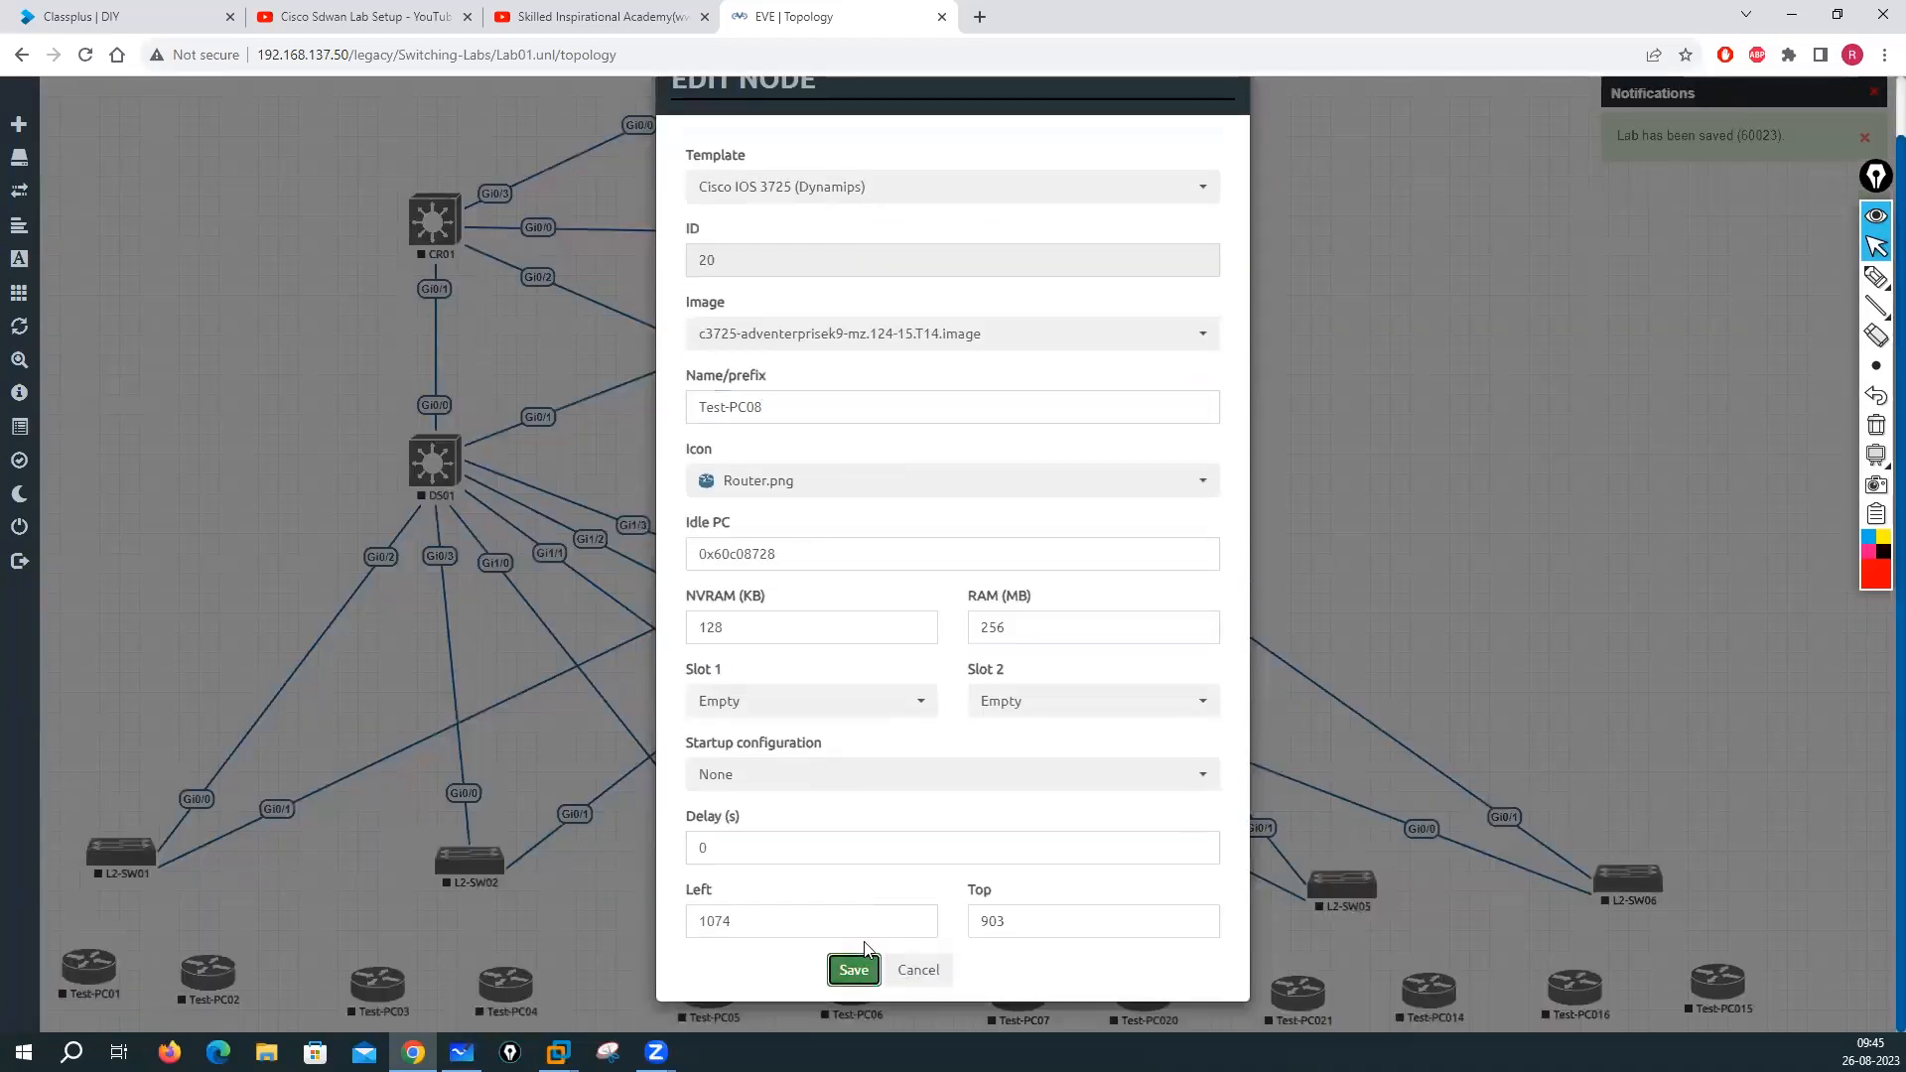
{"action": "left_click", "coordinate": [853, 968]}
Rename the Test-PC021 node below L2-SW05 as Test-PC09 and save it
{"action": "right_click", "coordinate": [1325, 987]}
{"action": "left_click", "coordinate": [1340, 964]}
{"action": "left_click", "coordinate": [890, 480]}
{"action": "key", "text": "shift+Left"}
{"action": "key", "text": "shift+Left"}
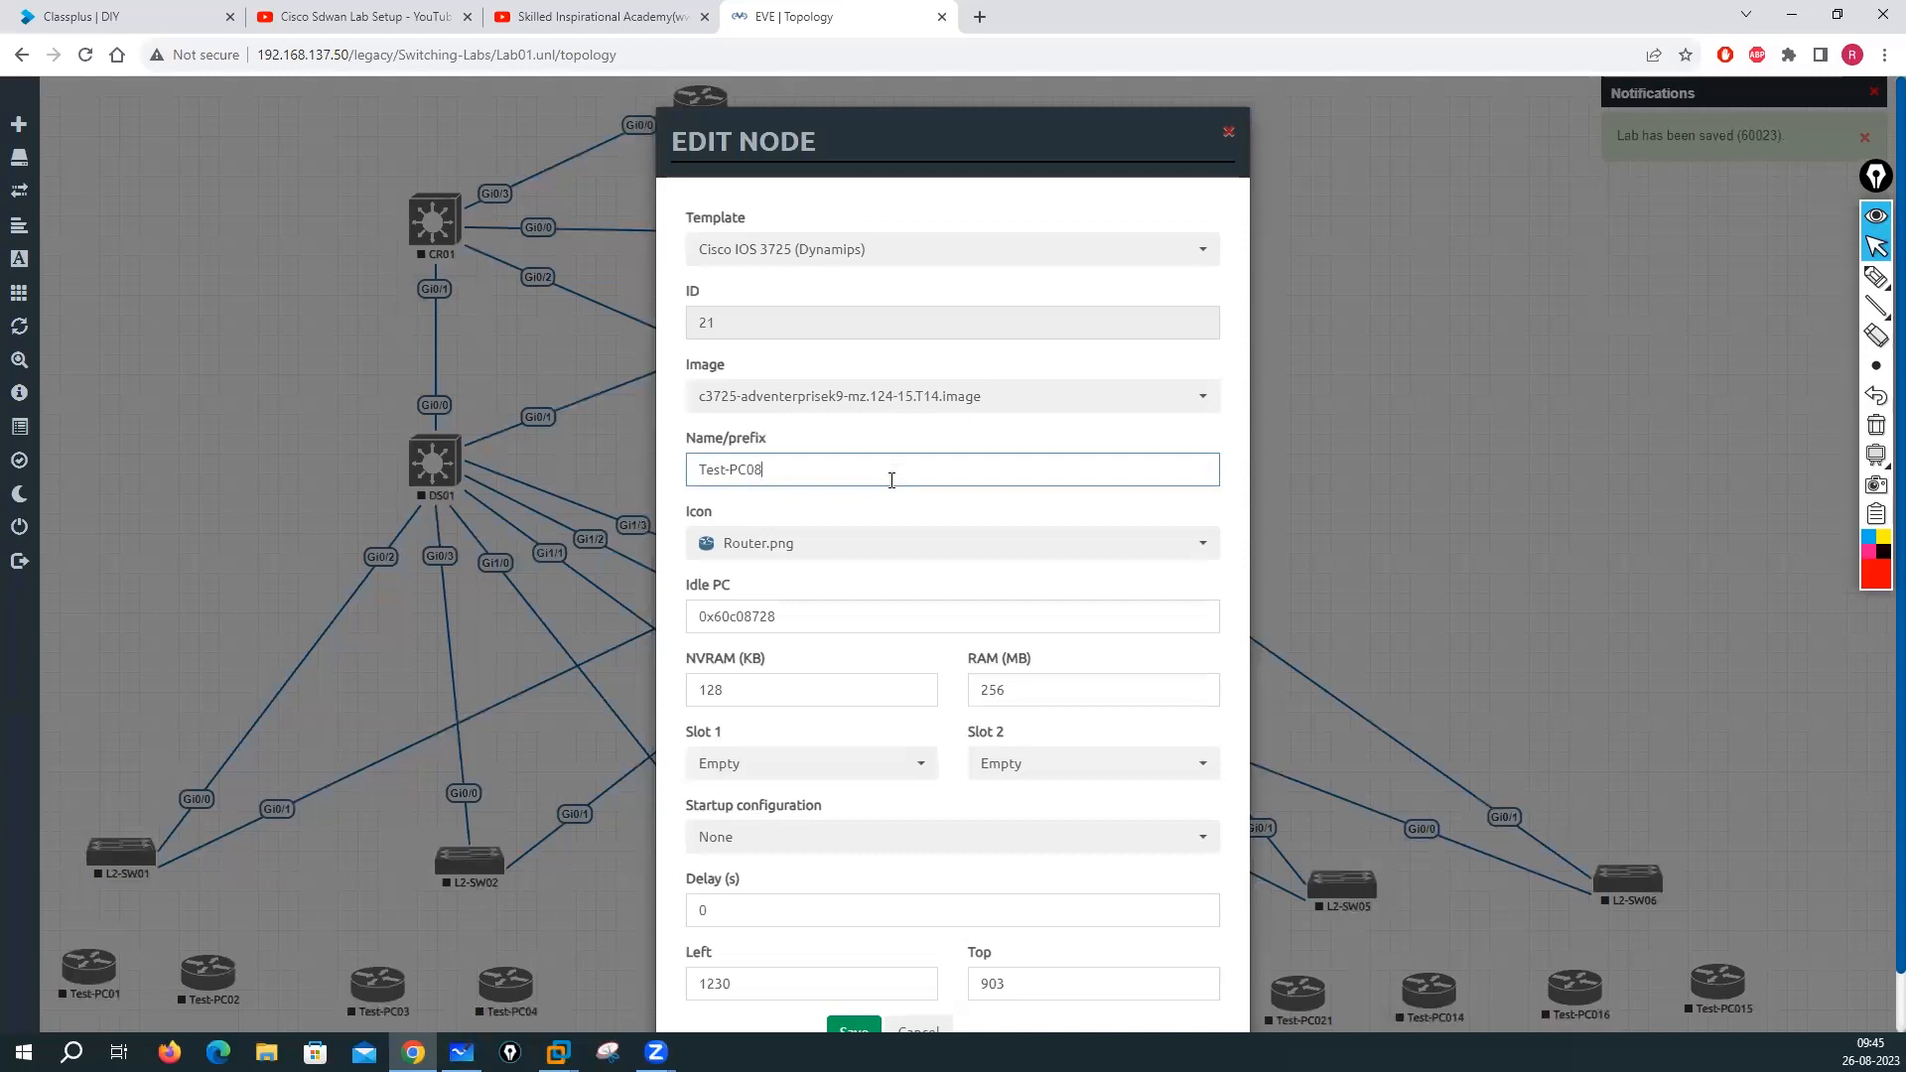
{"action": "type", "text": "09"}
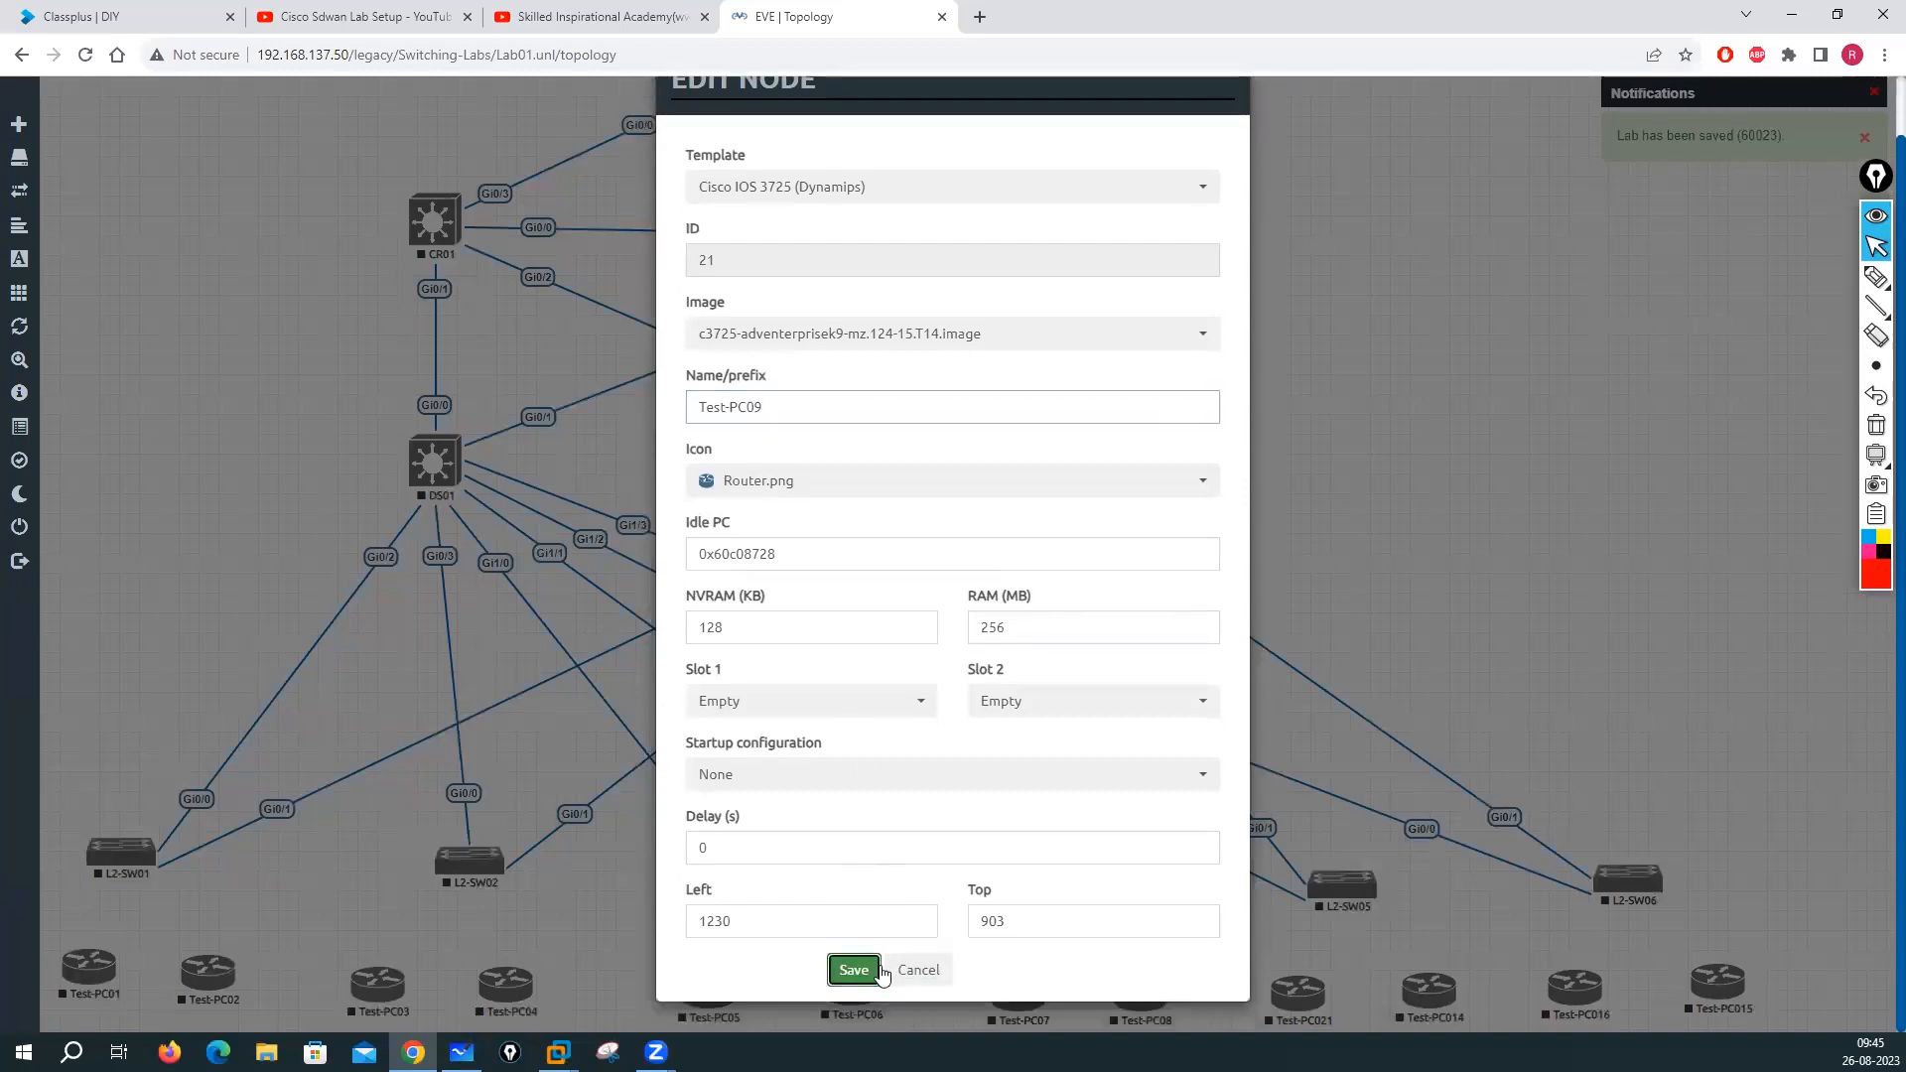
{"action": "left_click", "coordinate": [853, 968]}
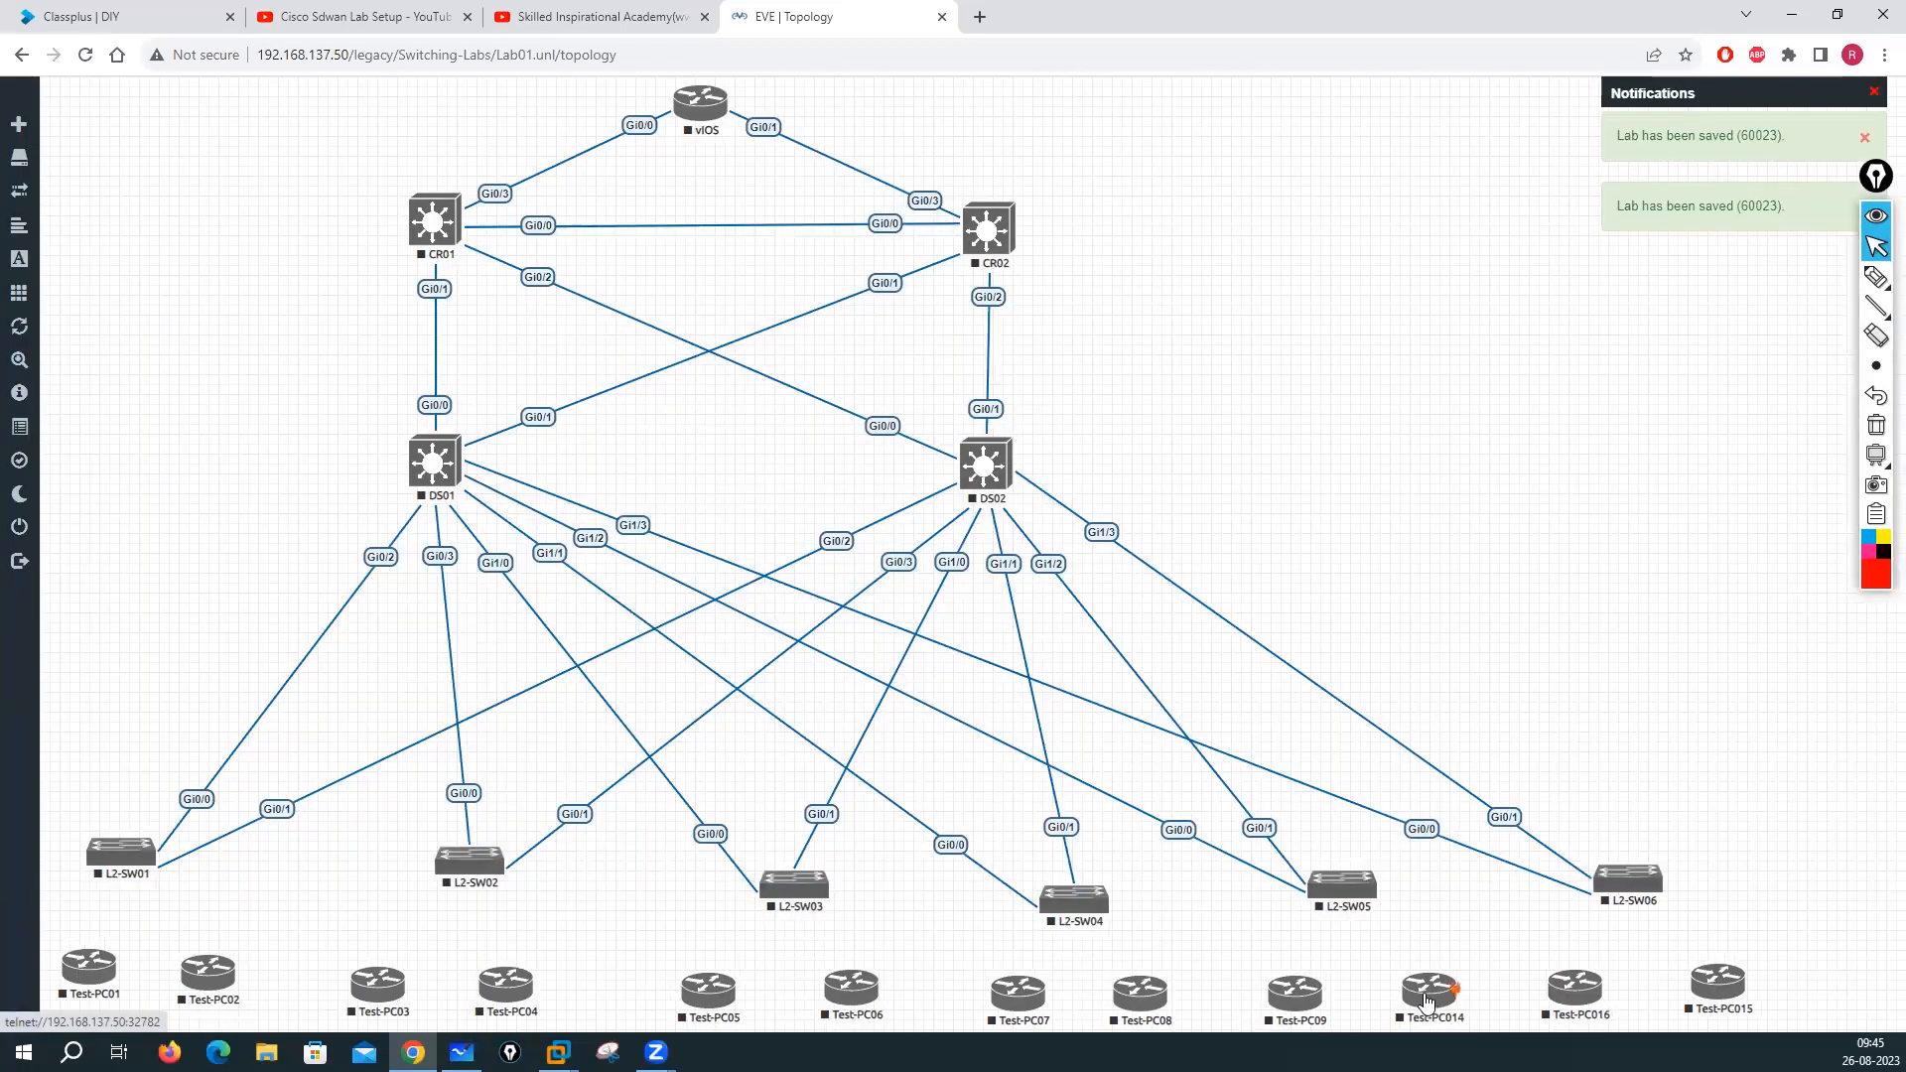
Rename the Test-PC014 node below L2-SW05 as Test-PC10 and save it
{"action": "right_click", "coordinate": [1421, 983]}
{"action": "left_click", "coordinate": [1479, 972]}
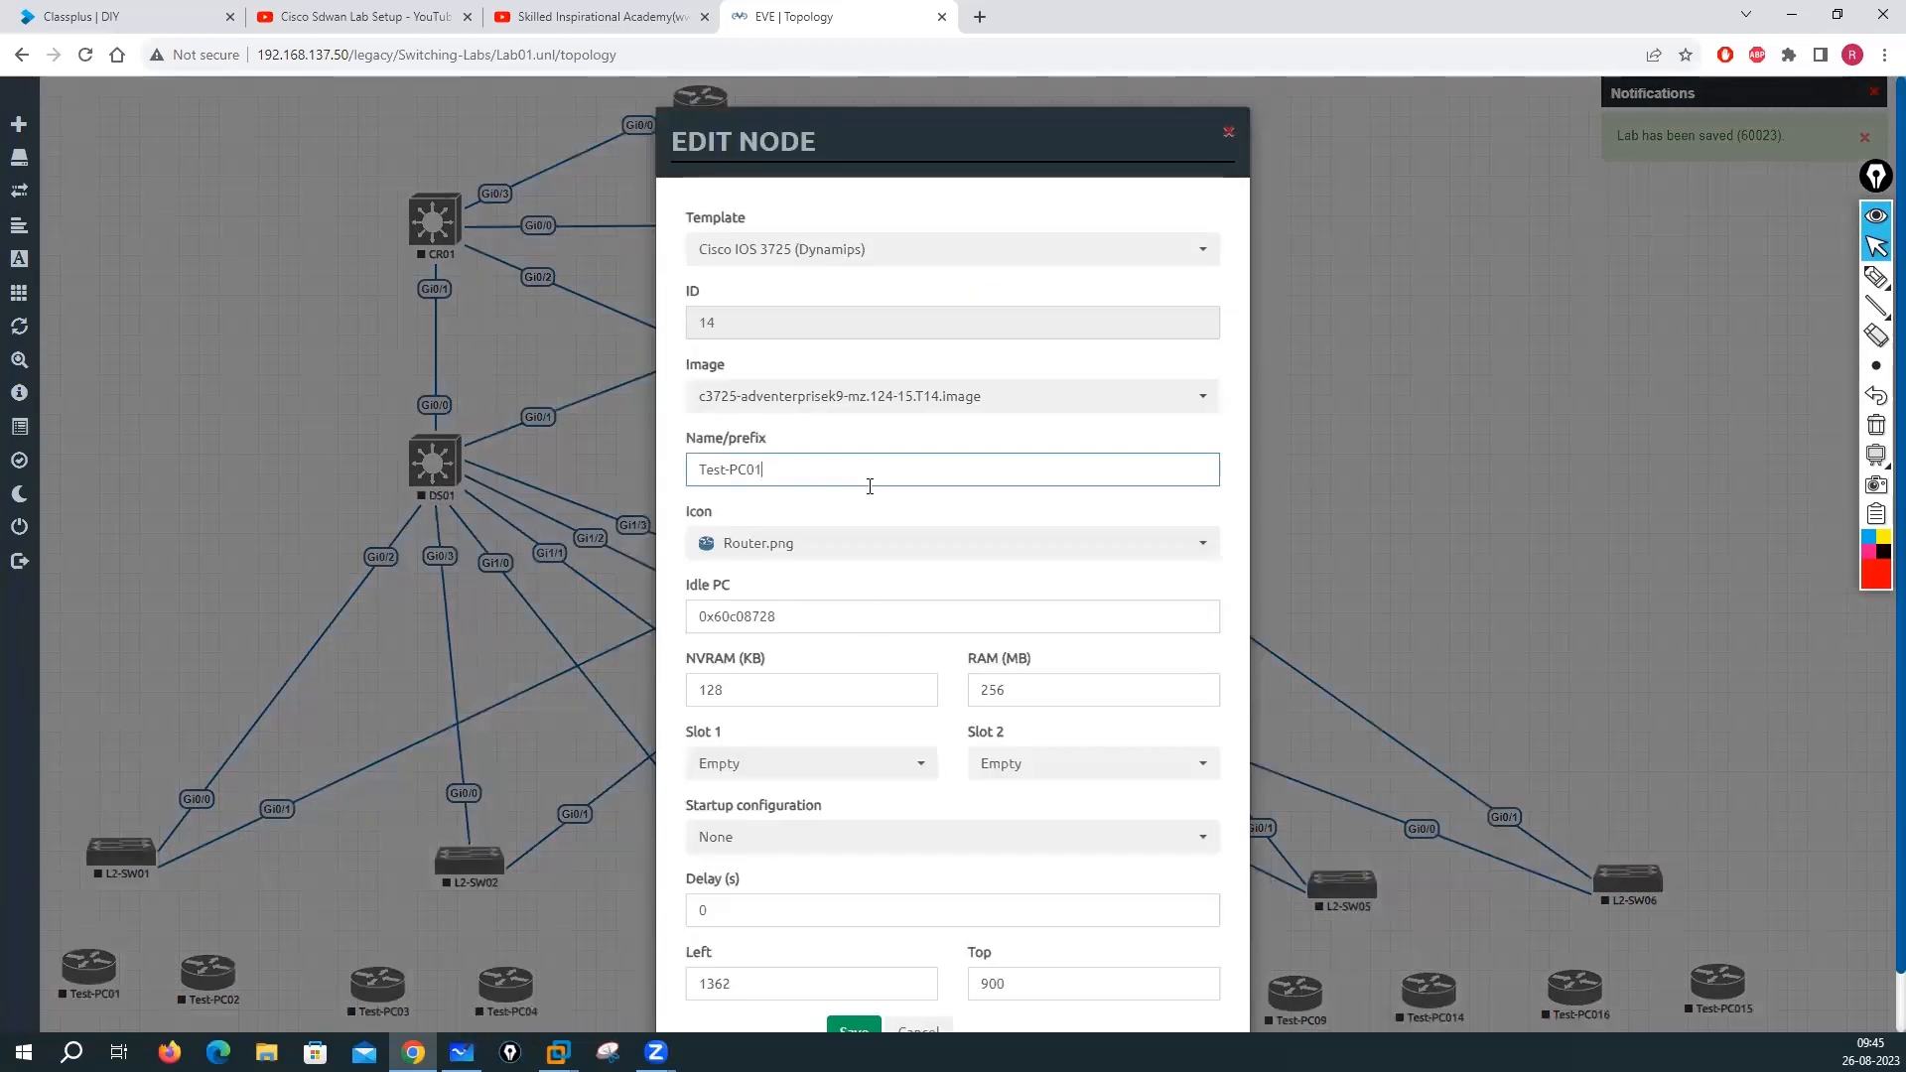
{"action": "type", "text": "10"}
{"action": "scroll", "coordinate": [824, 754], "scroll_direction": "down", "scroll_amount": 1}
{"action": "left_click", "coordinate": [852, 968]}
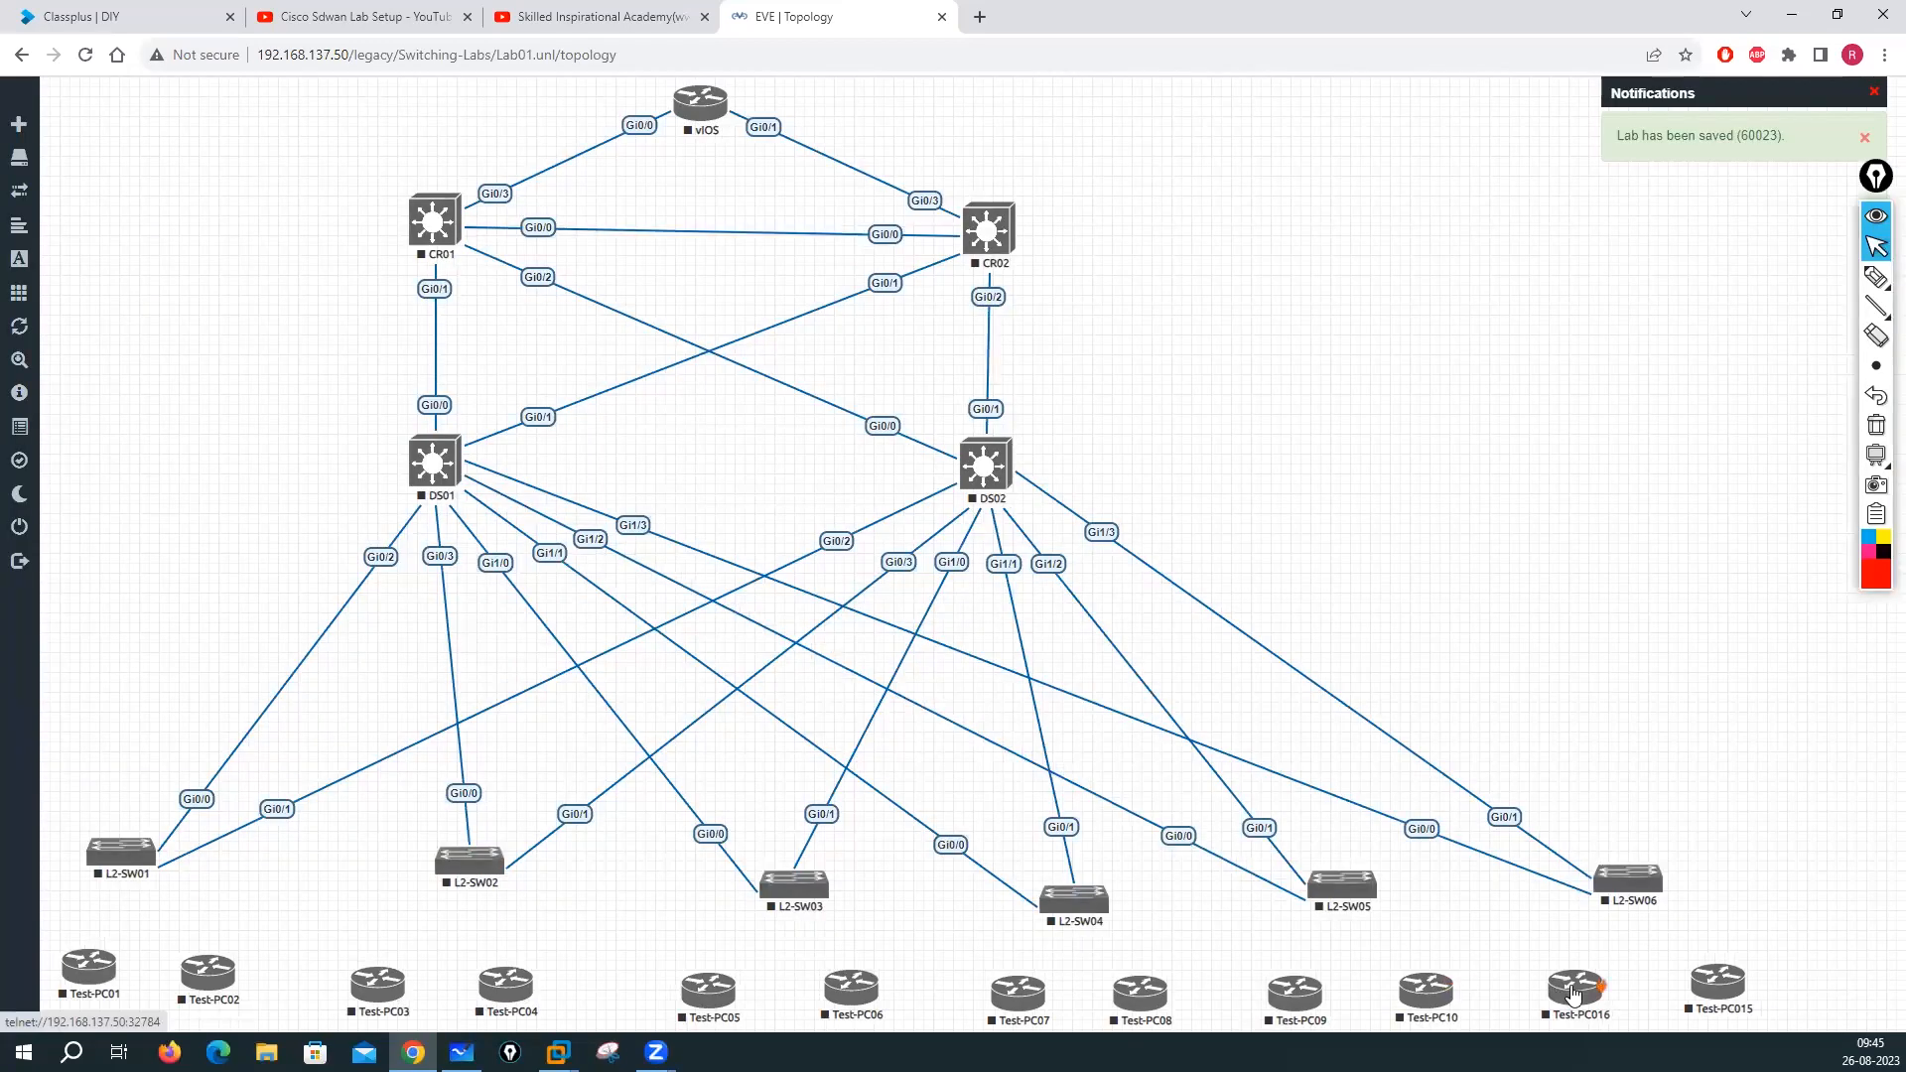
Rename the Test-PC016 node below L2-SW06 as Test-PC11 and save it
{"action": "right_click", "coordinate": [1576, 988]}
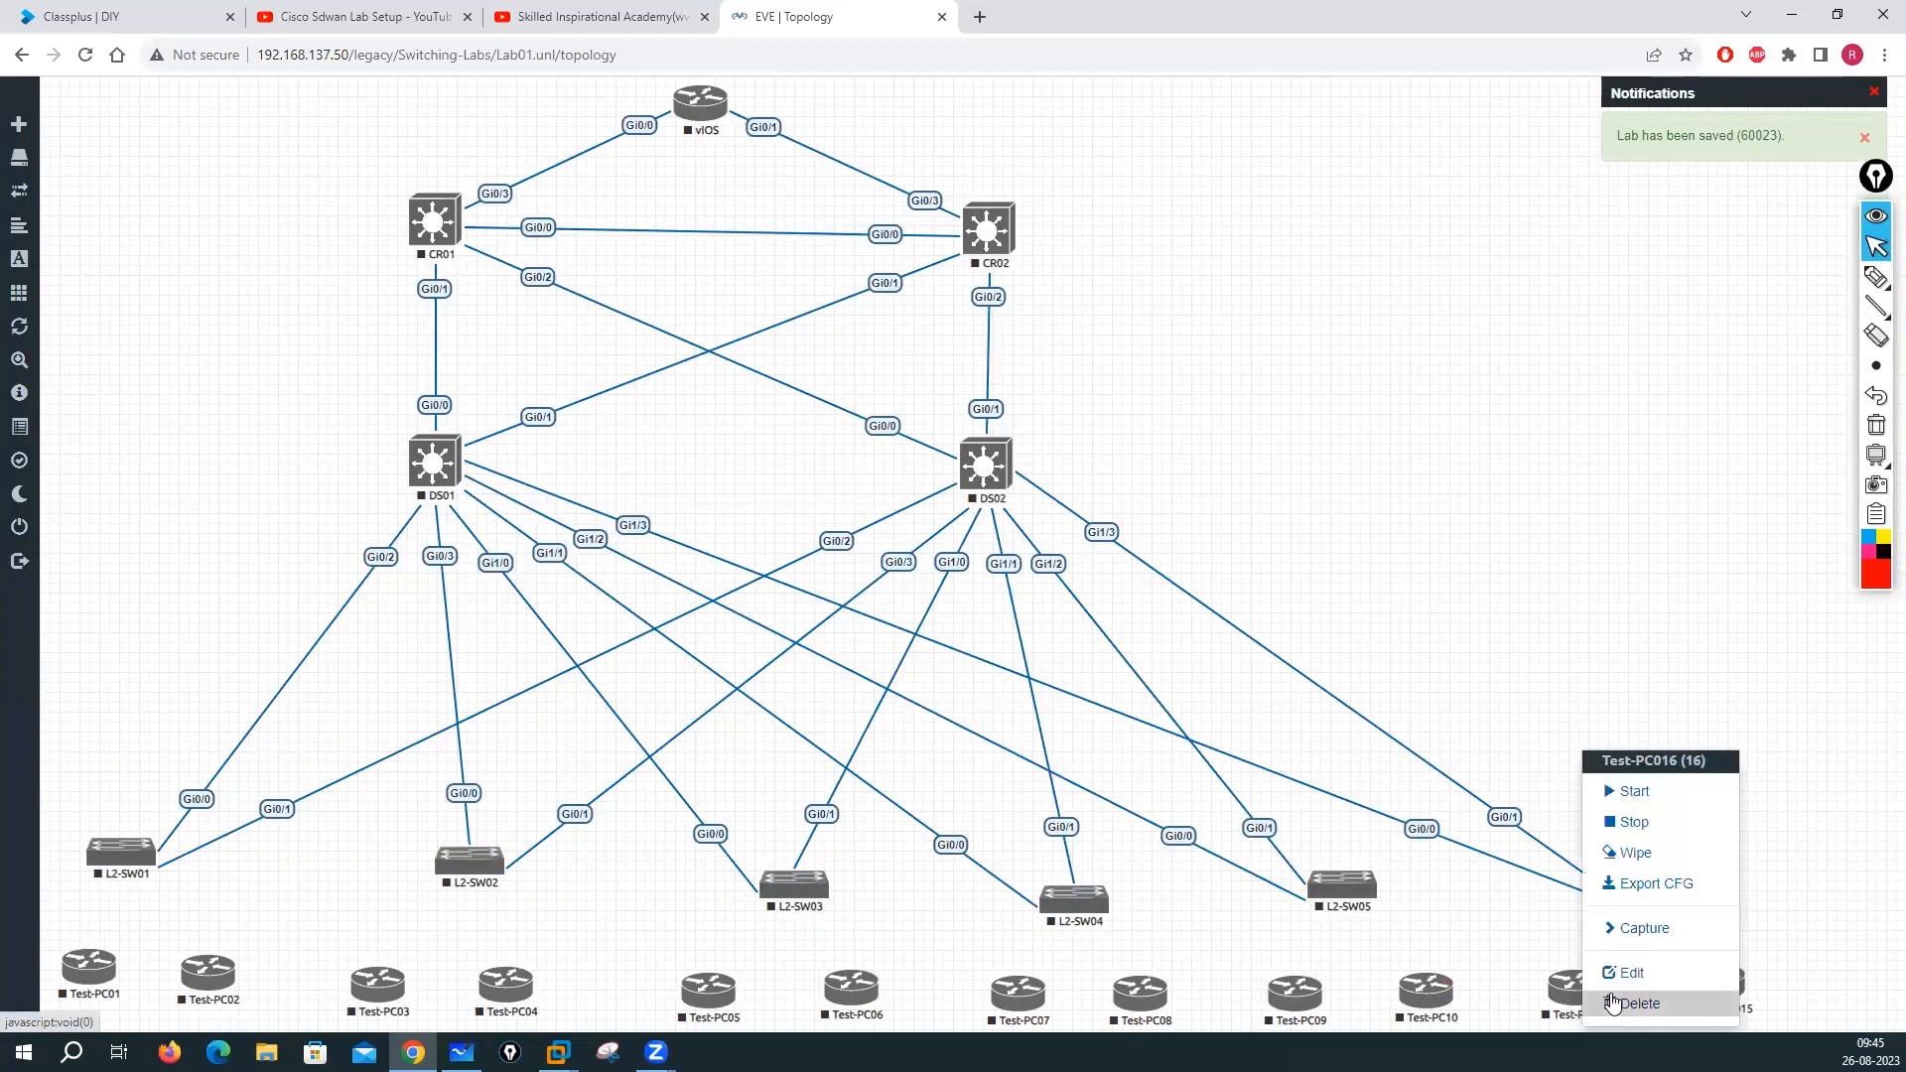
{"action": "left_click", "coordinate": [1632, 973]}
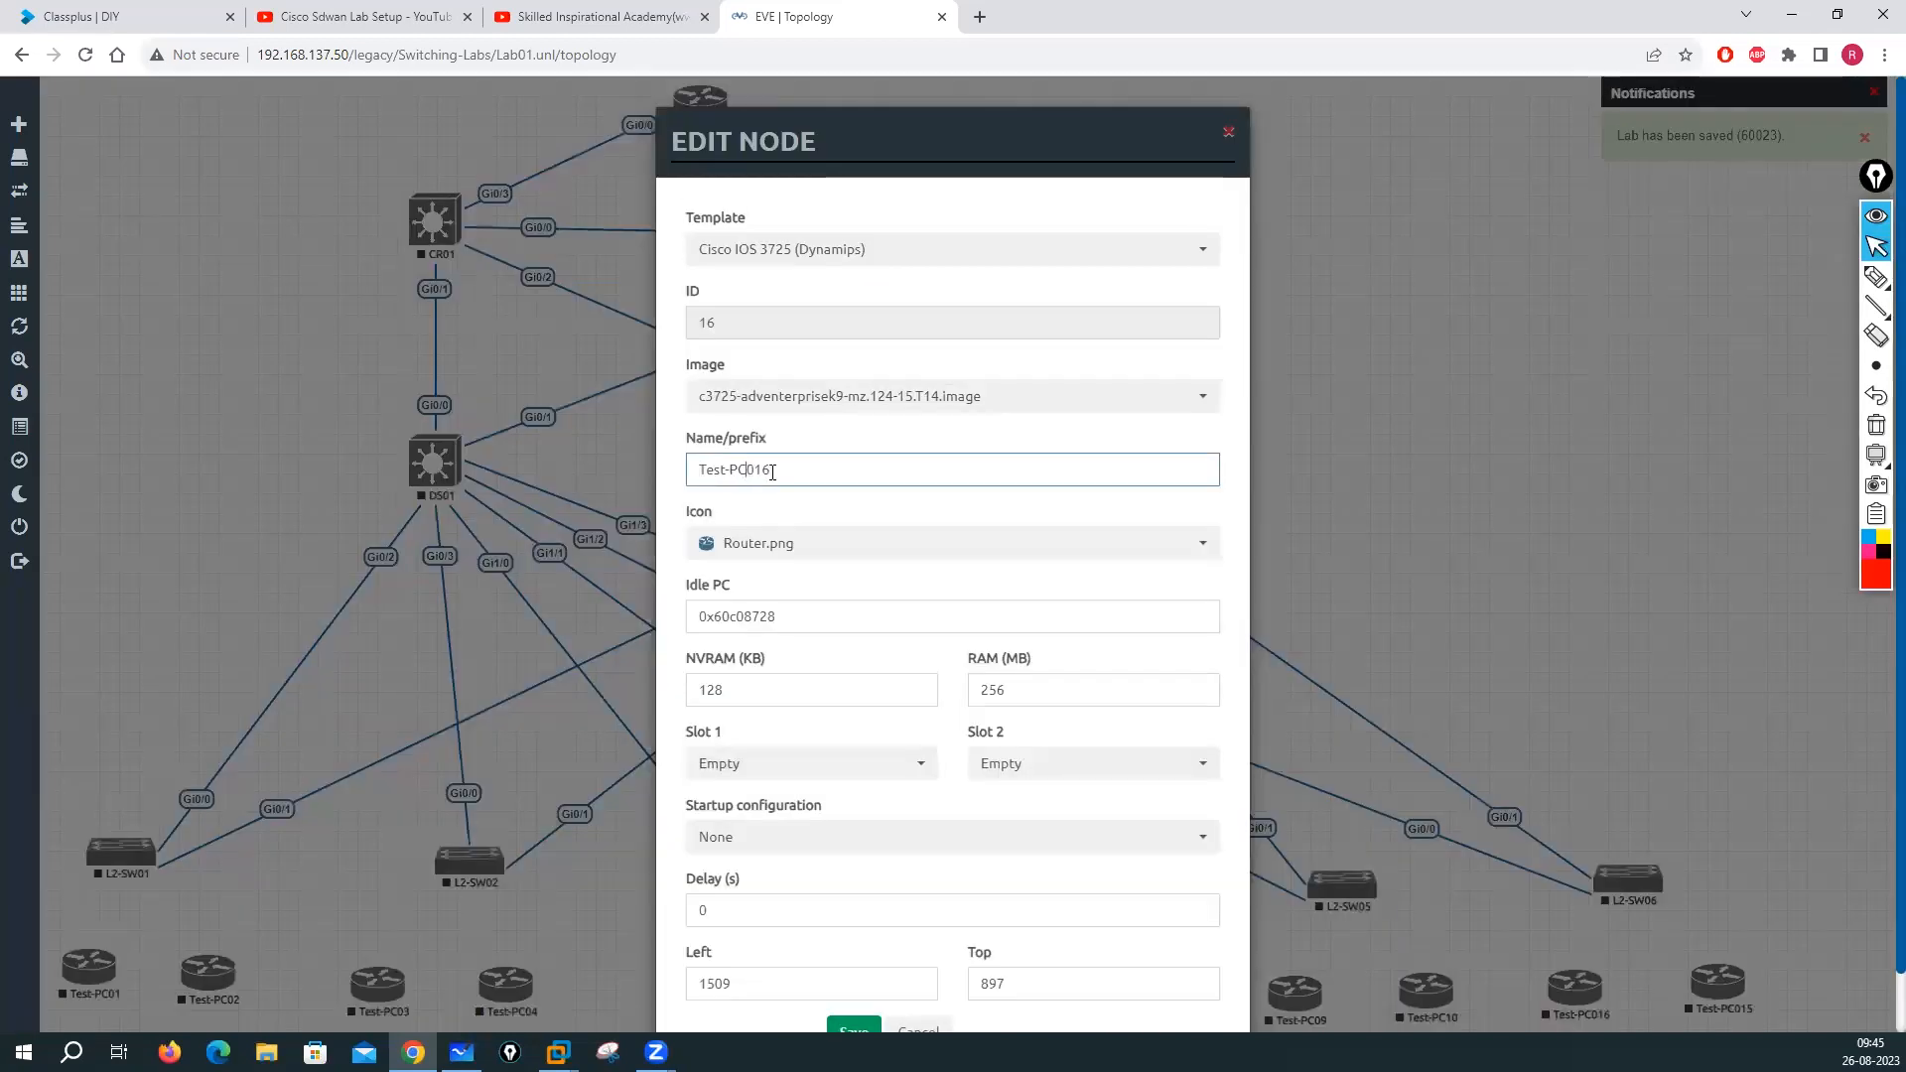
{"action": "left_click_drag", "start_coordinate": [773, 473], "coordinate": [786, 473]}
{"action": "type", "text": "11"}
{"action": "scroll", "coordinate": [843, 906], "scroll_direction": "down", "scroll_amount": 1}
{"action": "left_click", "coordinate": [847, 970]}
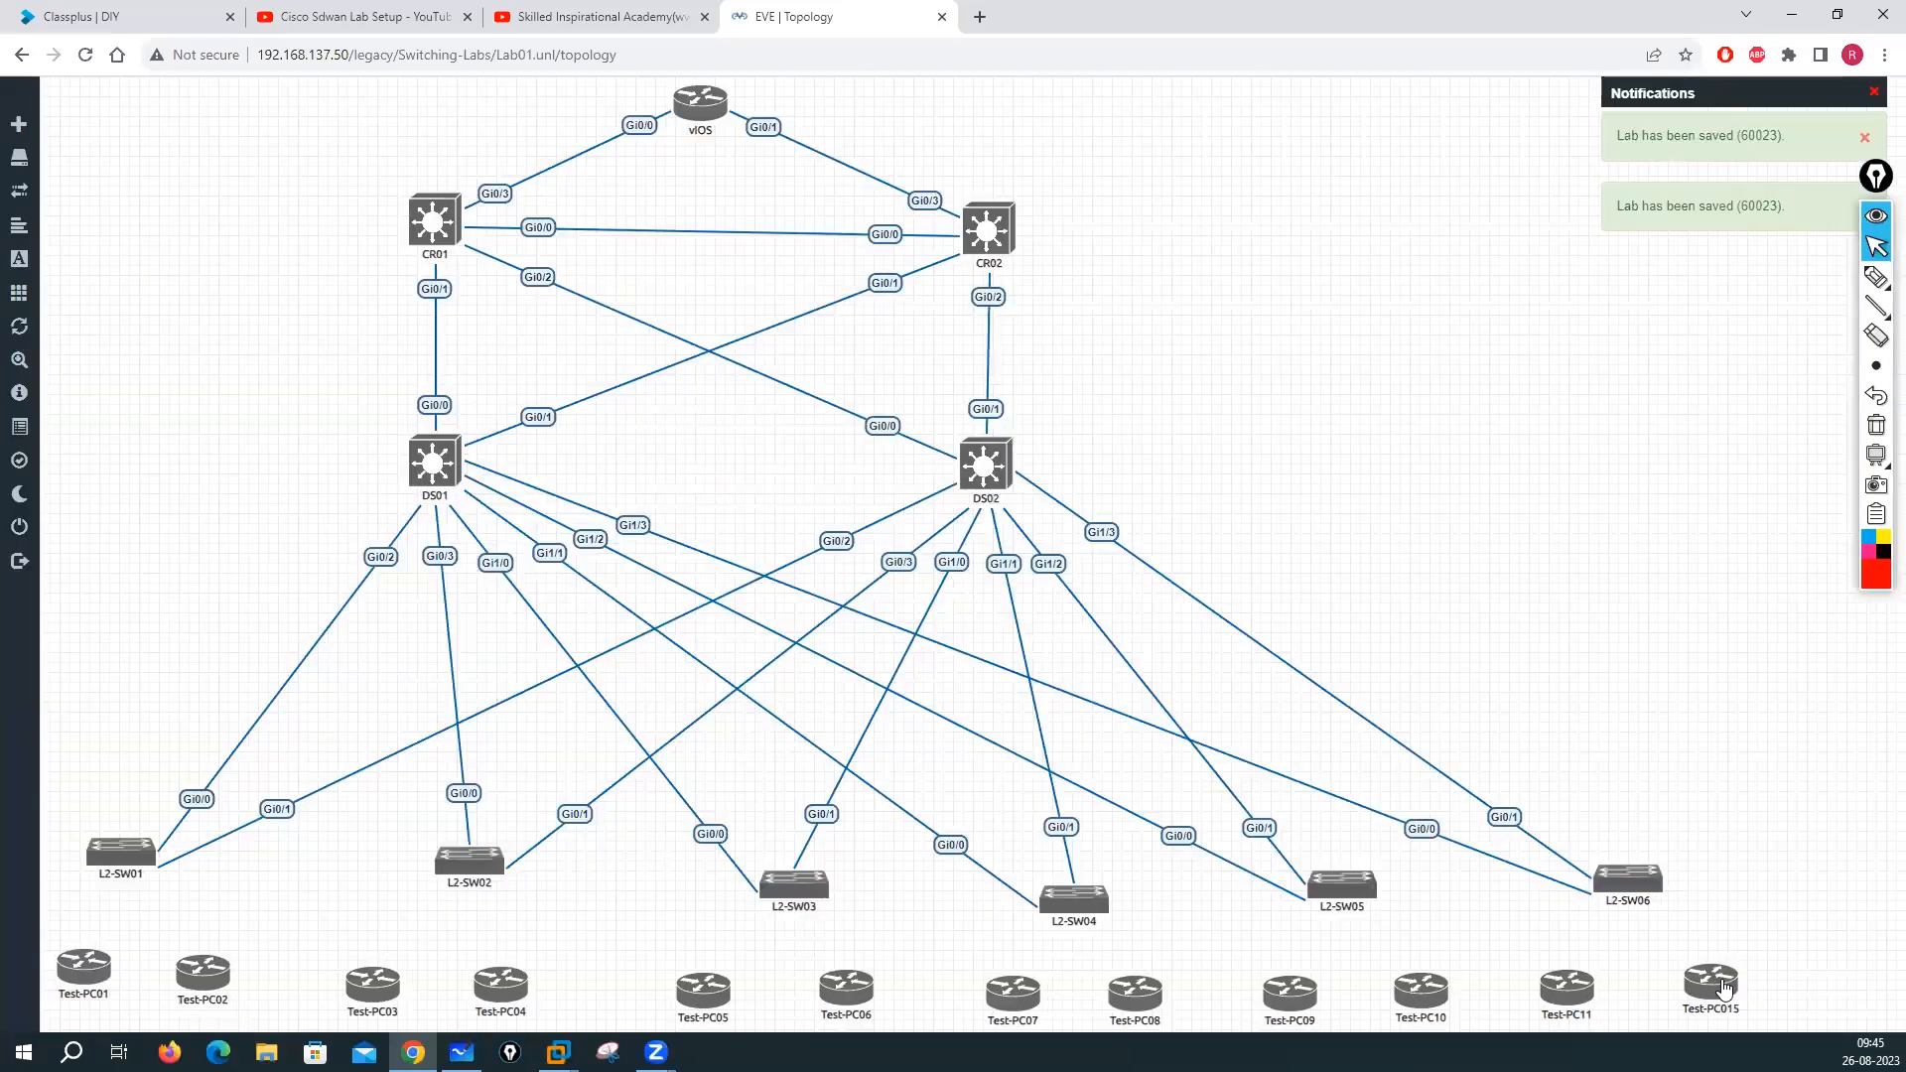
Rename the Test-PC015 node below L2-SW06 as Test-PC12 and save it
{"action": "right_click", "coordinate": [1697, 985]}
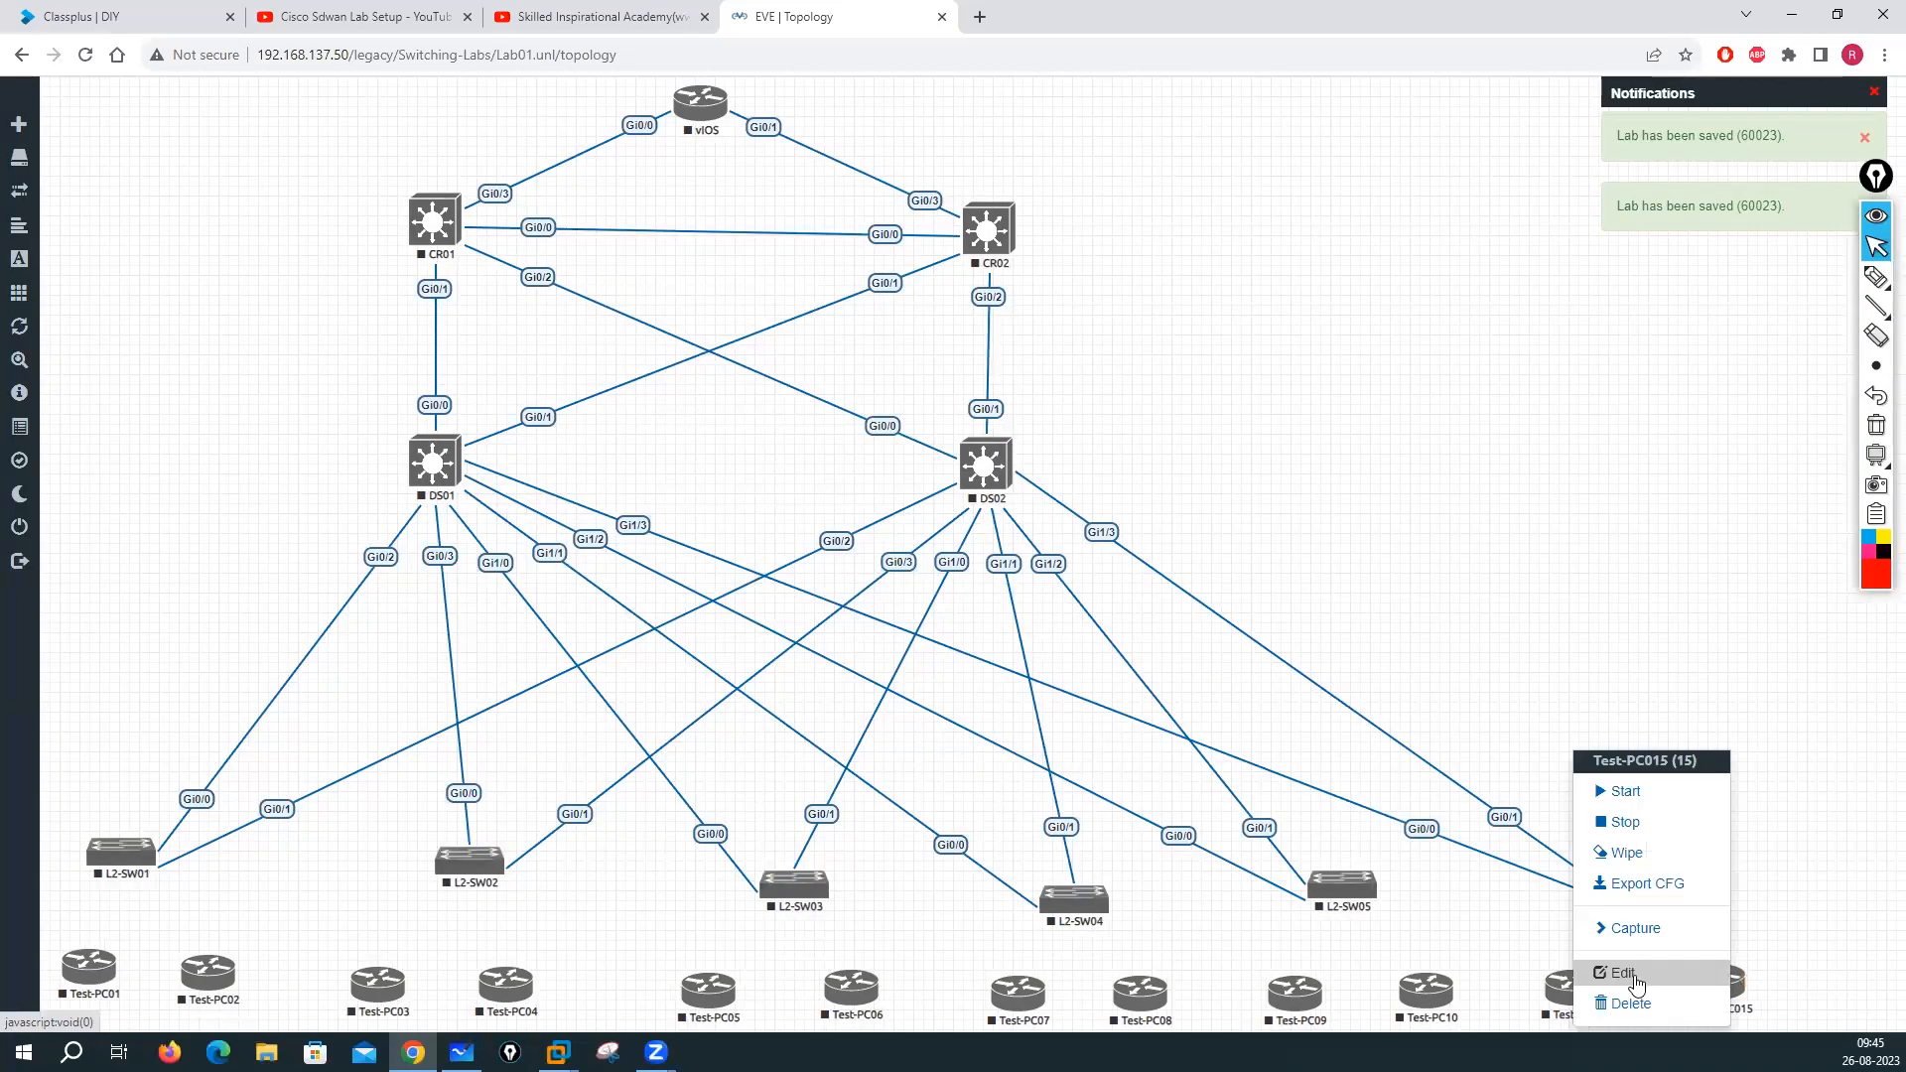
{"action": "left_click", "coordinate": [1636, 983]}
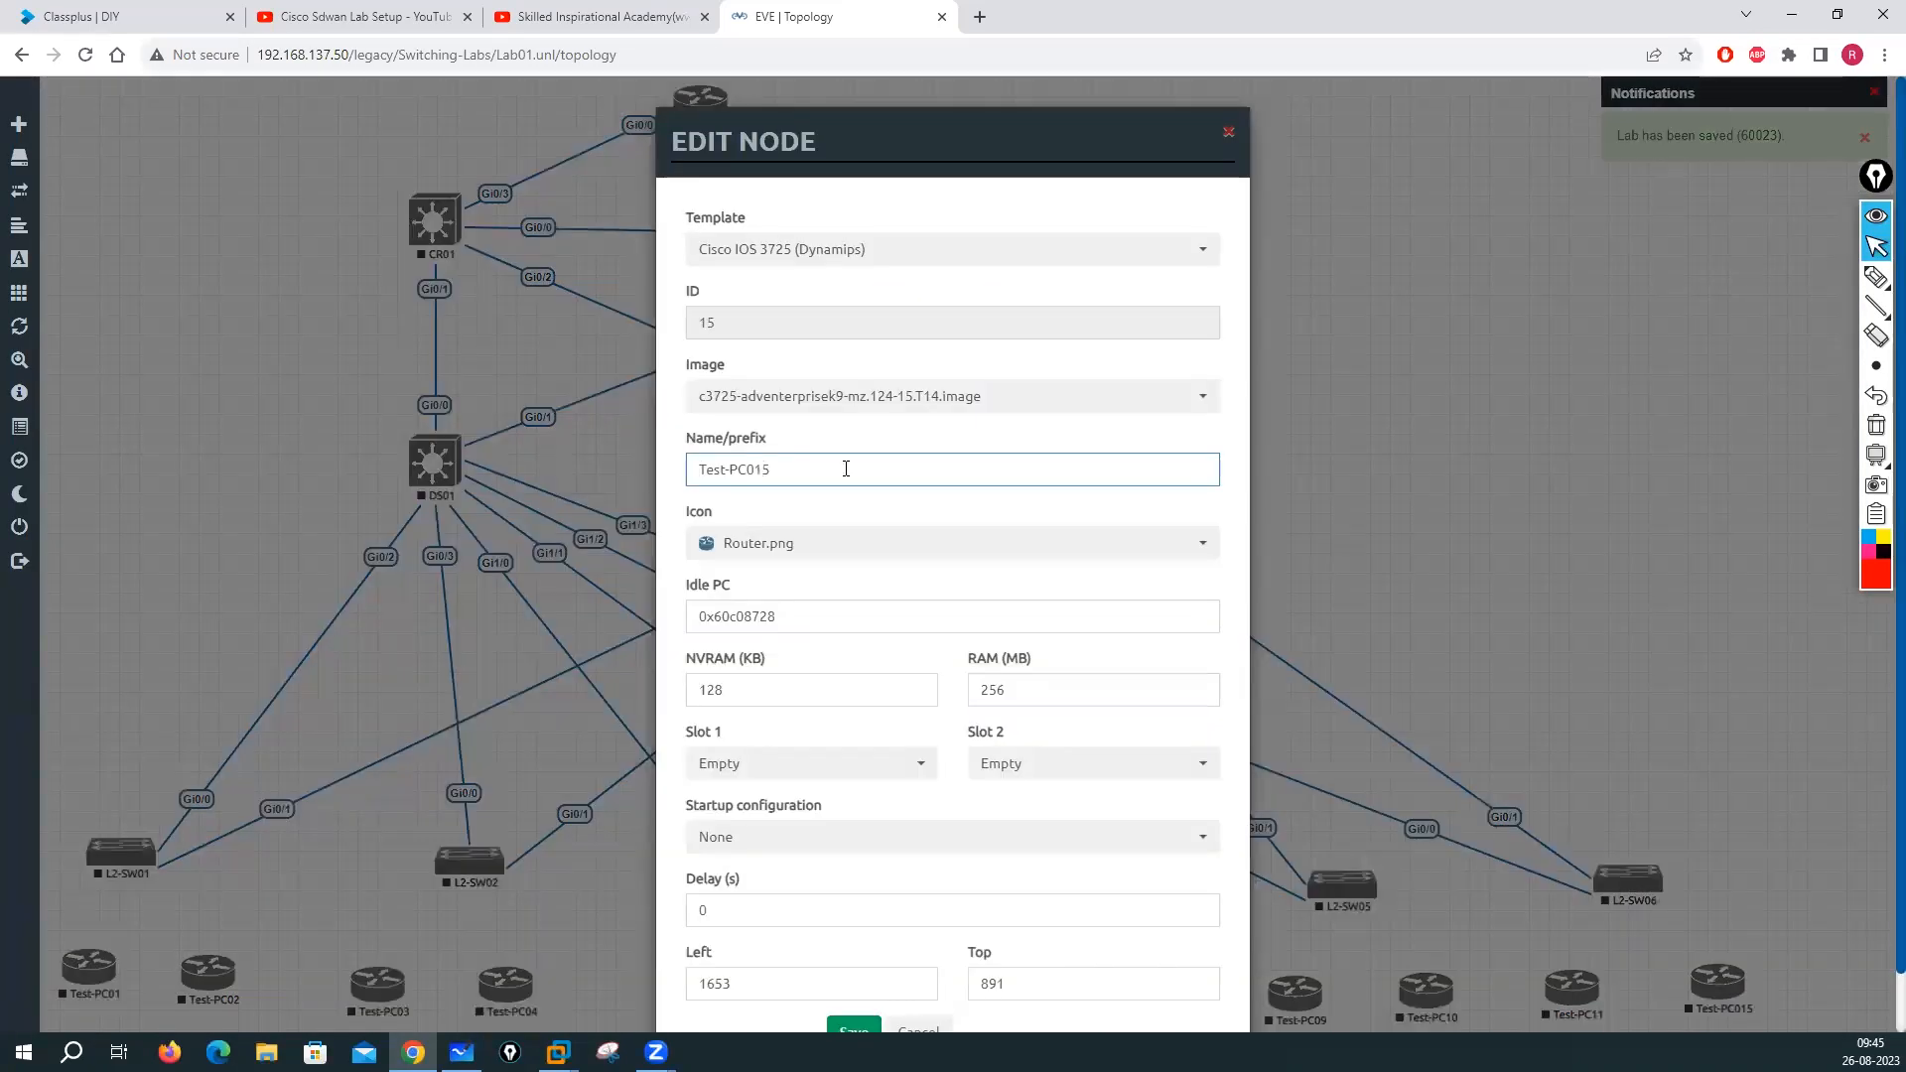
{"action": "type", "text": "12"}
{"action": "scroll", "coordinate": [821, 850], "scroll_direction": "down", "scroll_amount": 1}
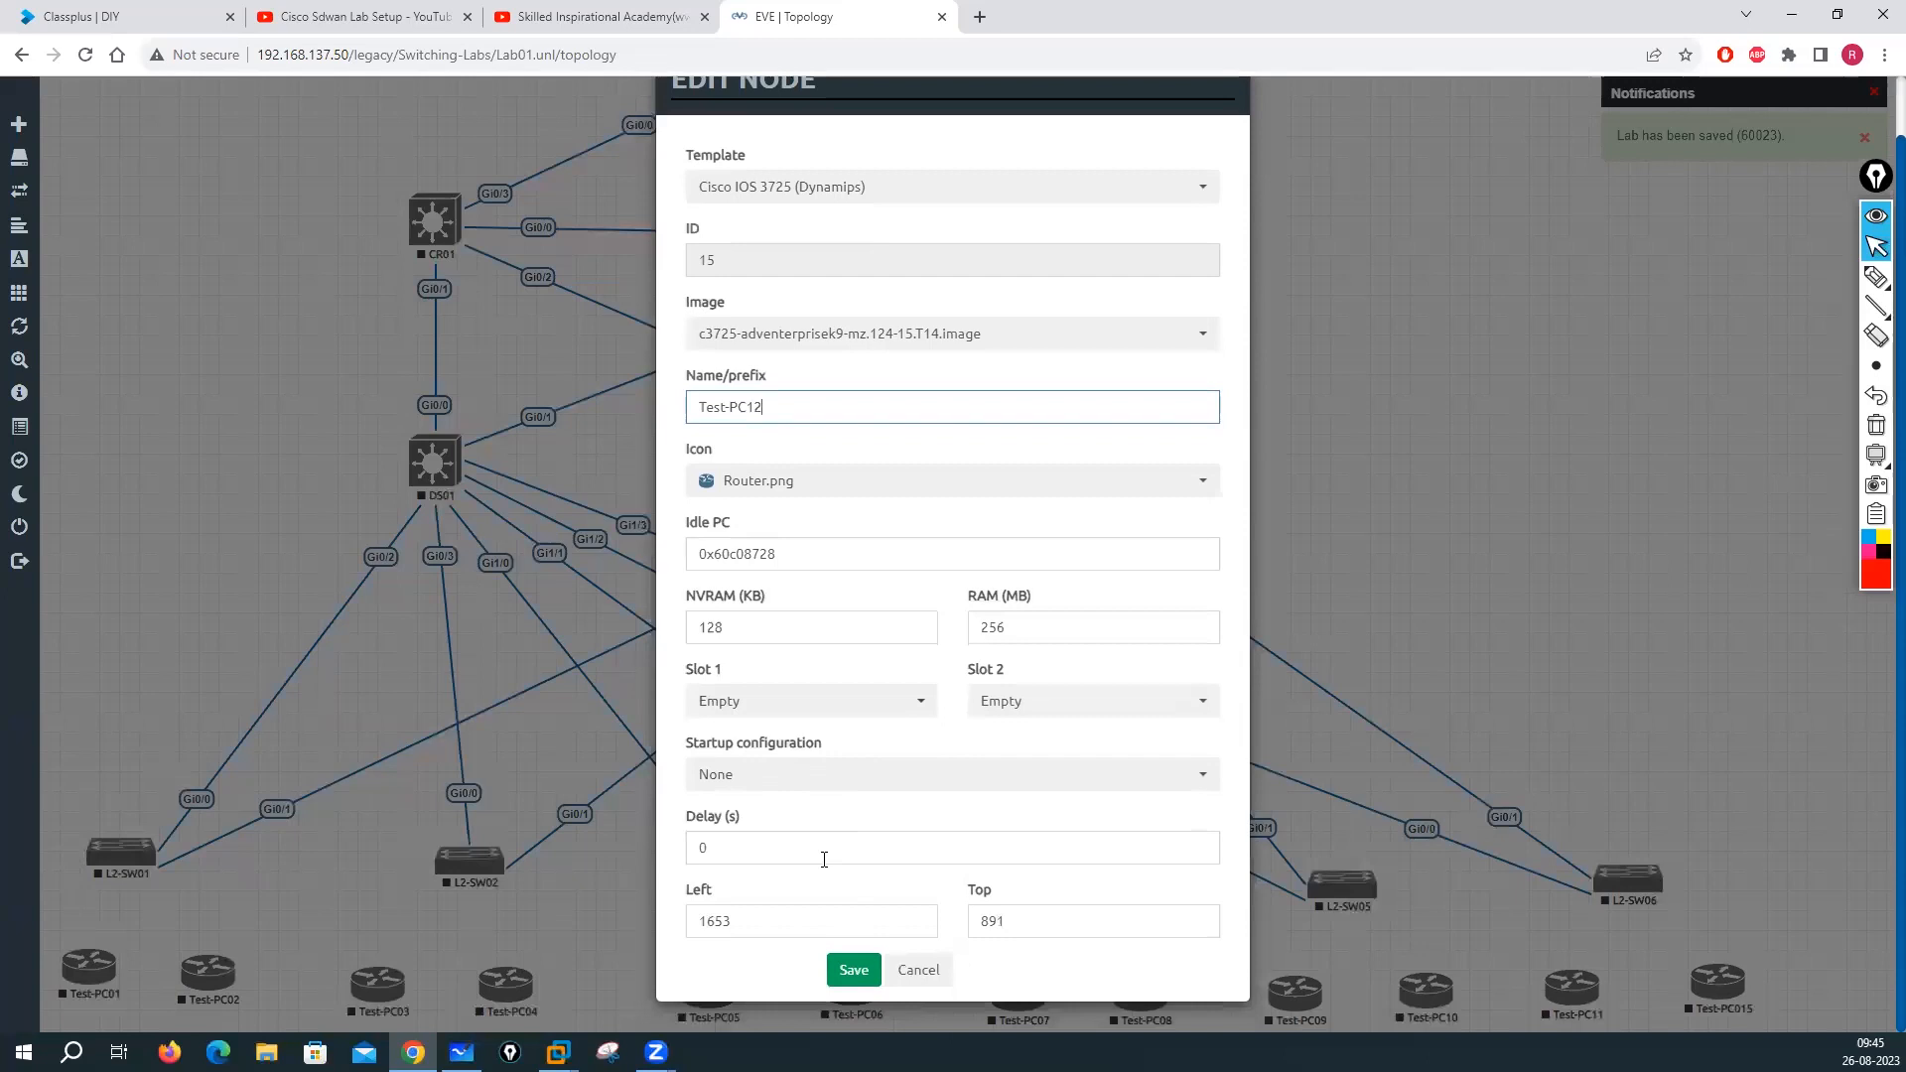
{"action": "left_click", "coordinate": [853, 971]}
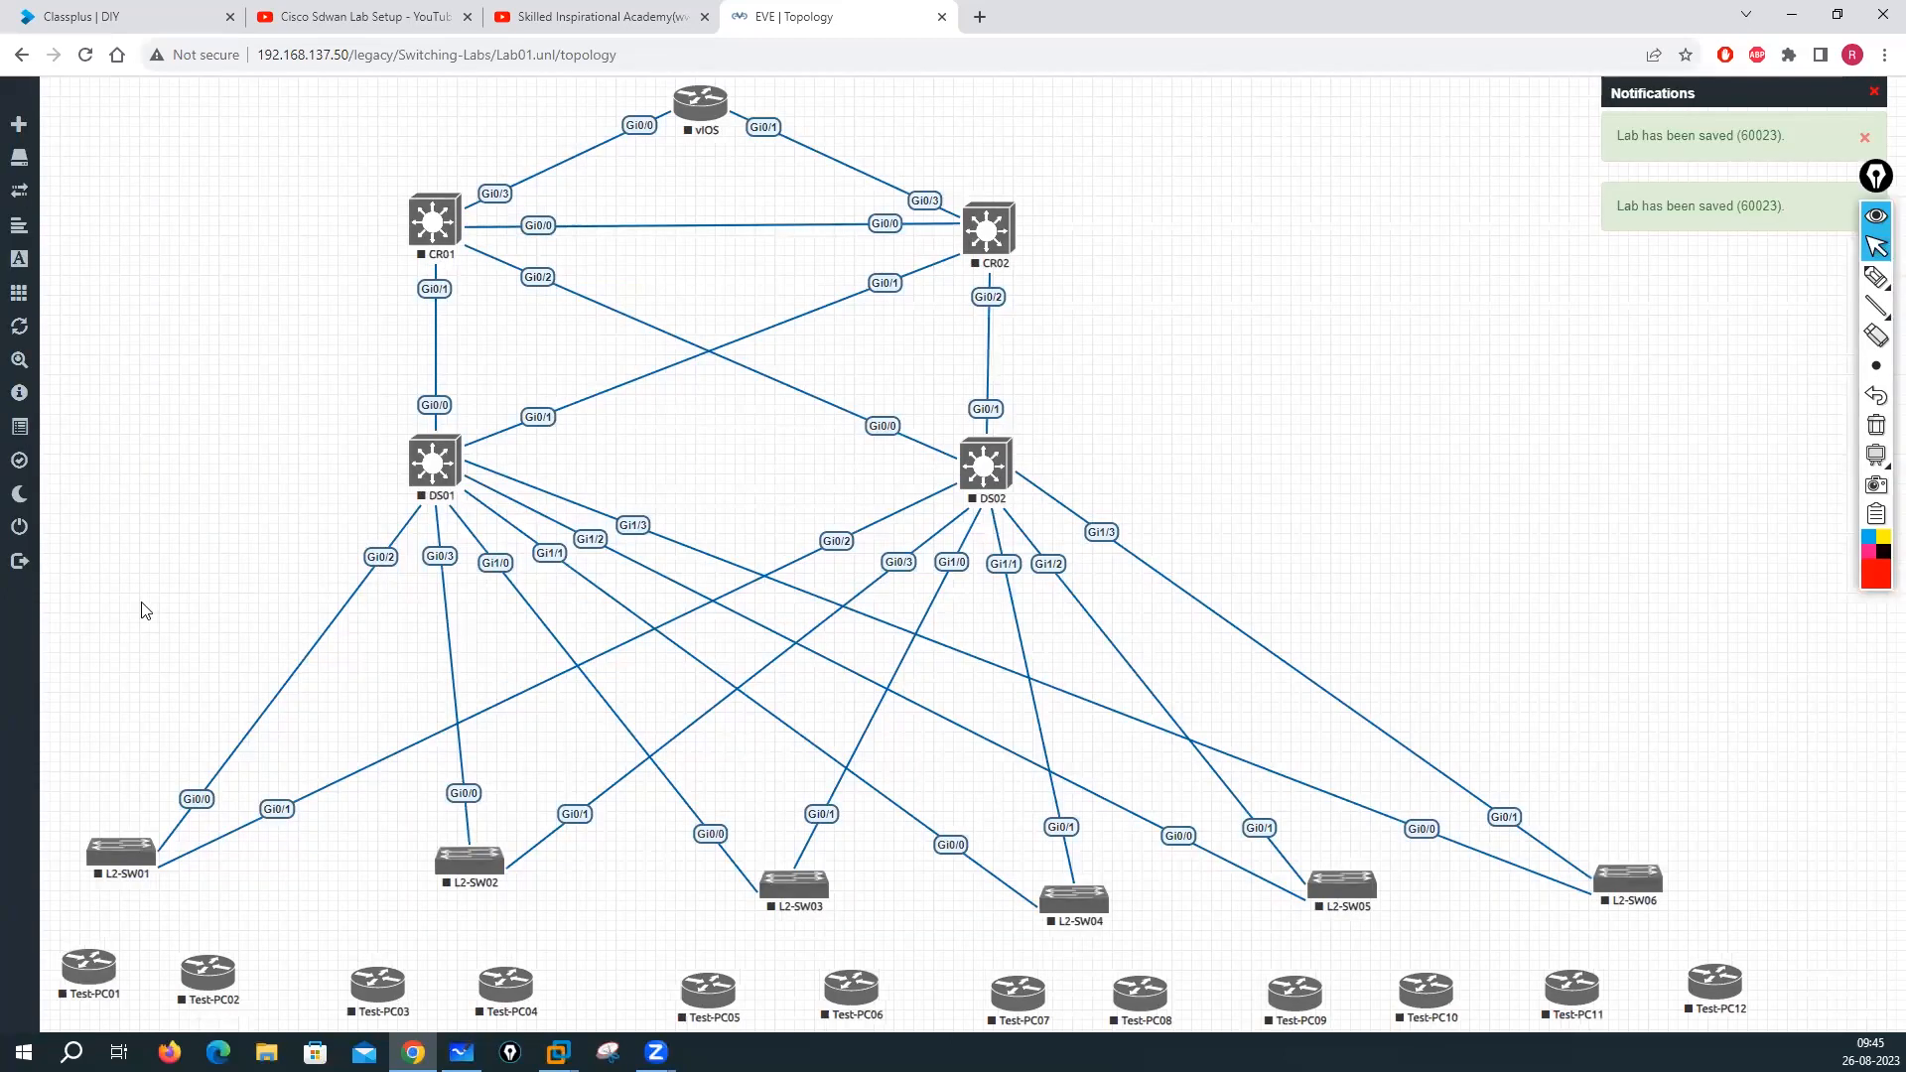
Connect fa0/0 of Test-PC01 to Gi0/2 and fa0/0 of Test-PC02 to Gi0/3 on L2-SW01
{"action": "left_click_drag", "start_coordinate": [109, 964], "coordinate": [121, 852]}
{"action": "left_click", "coordinate": [988, 683]}
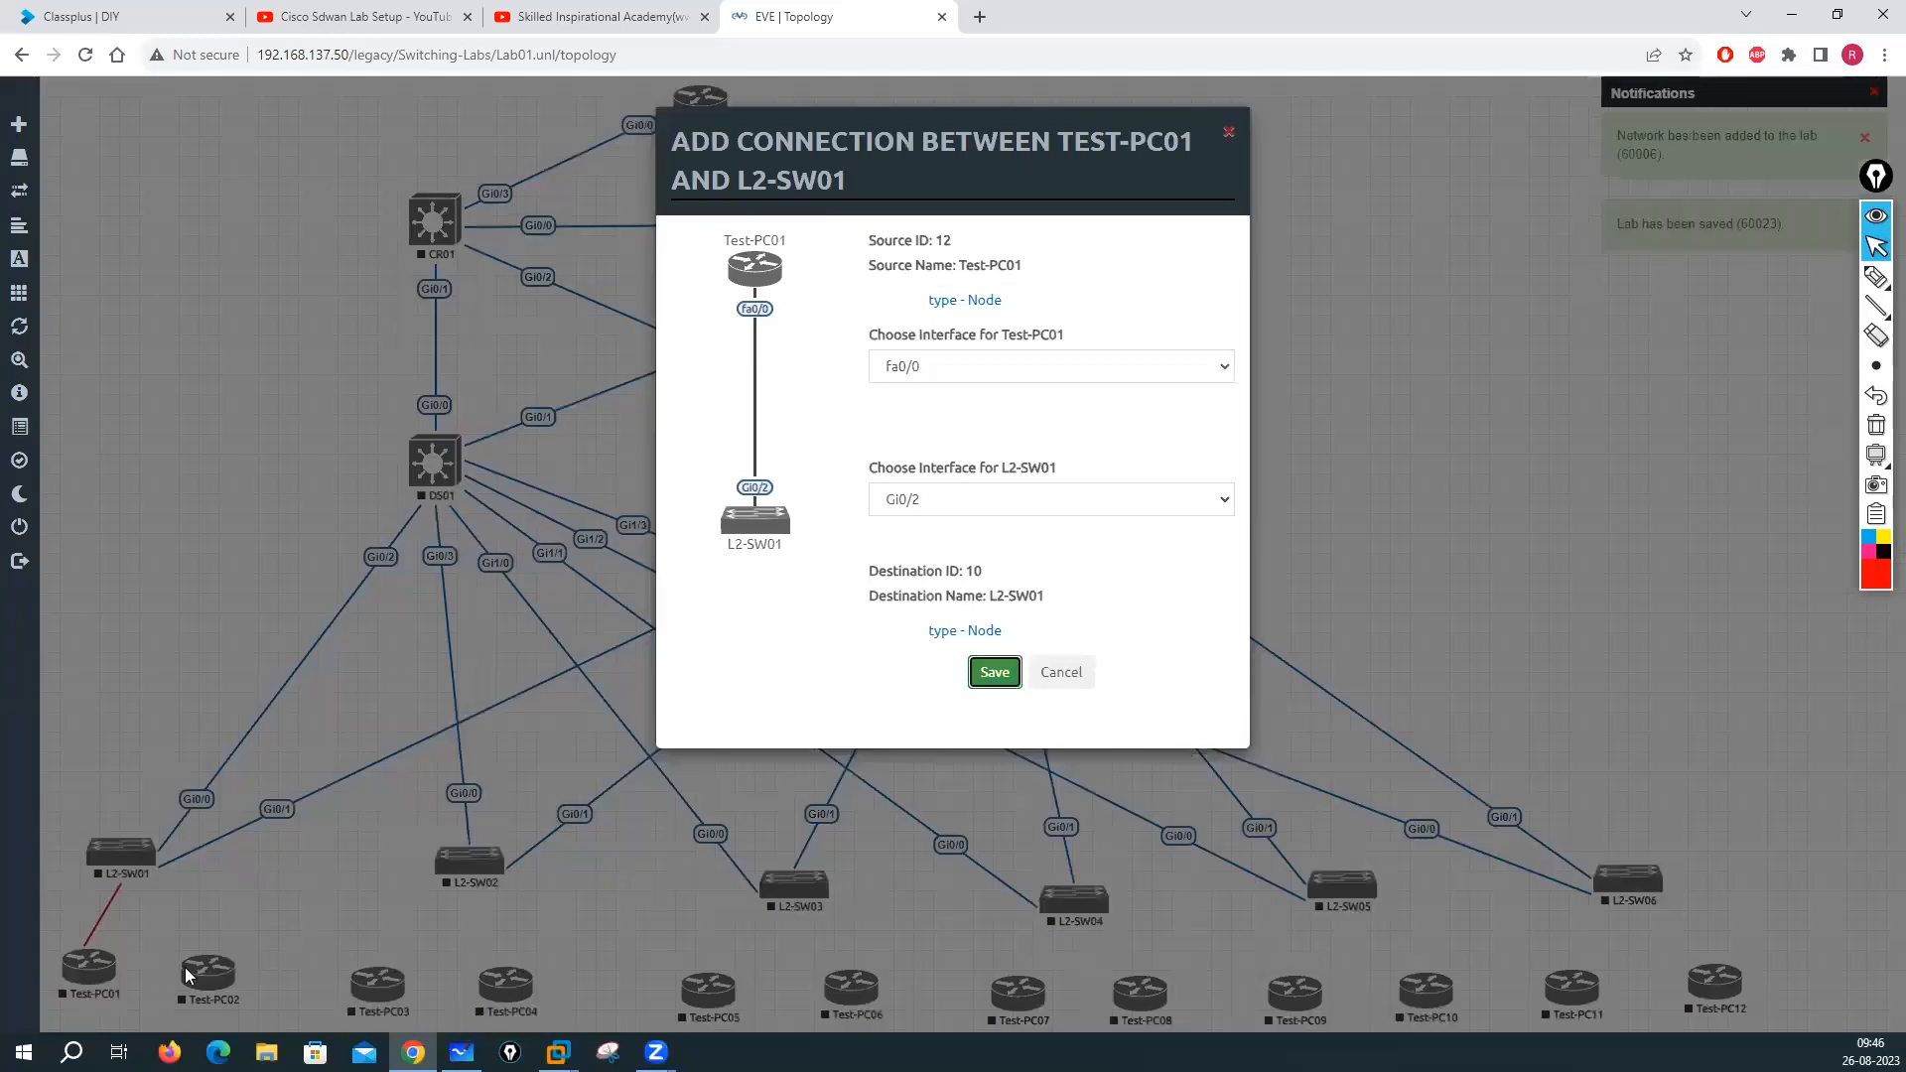
{"action": "left_click_drag", "start_coordinate": [231, 973], "coordinate": [146, 864]}
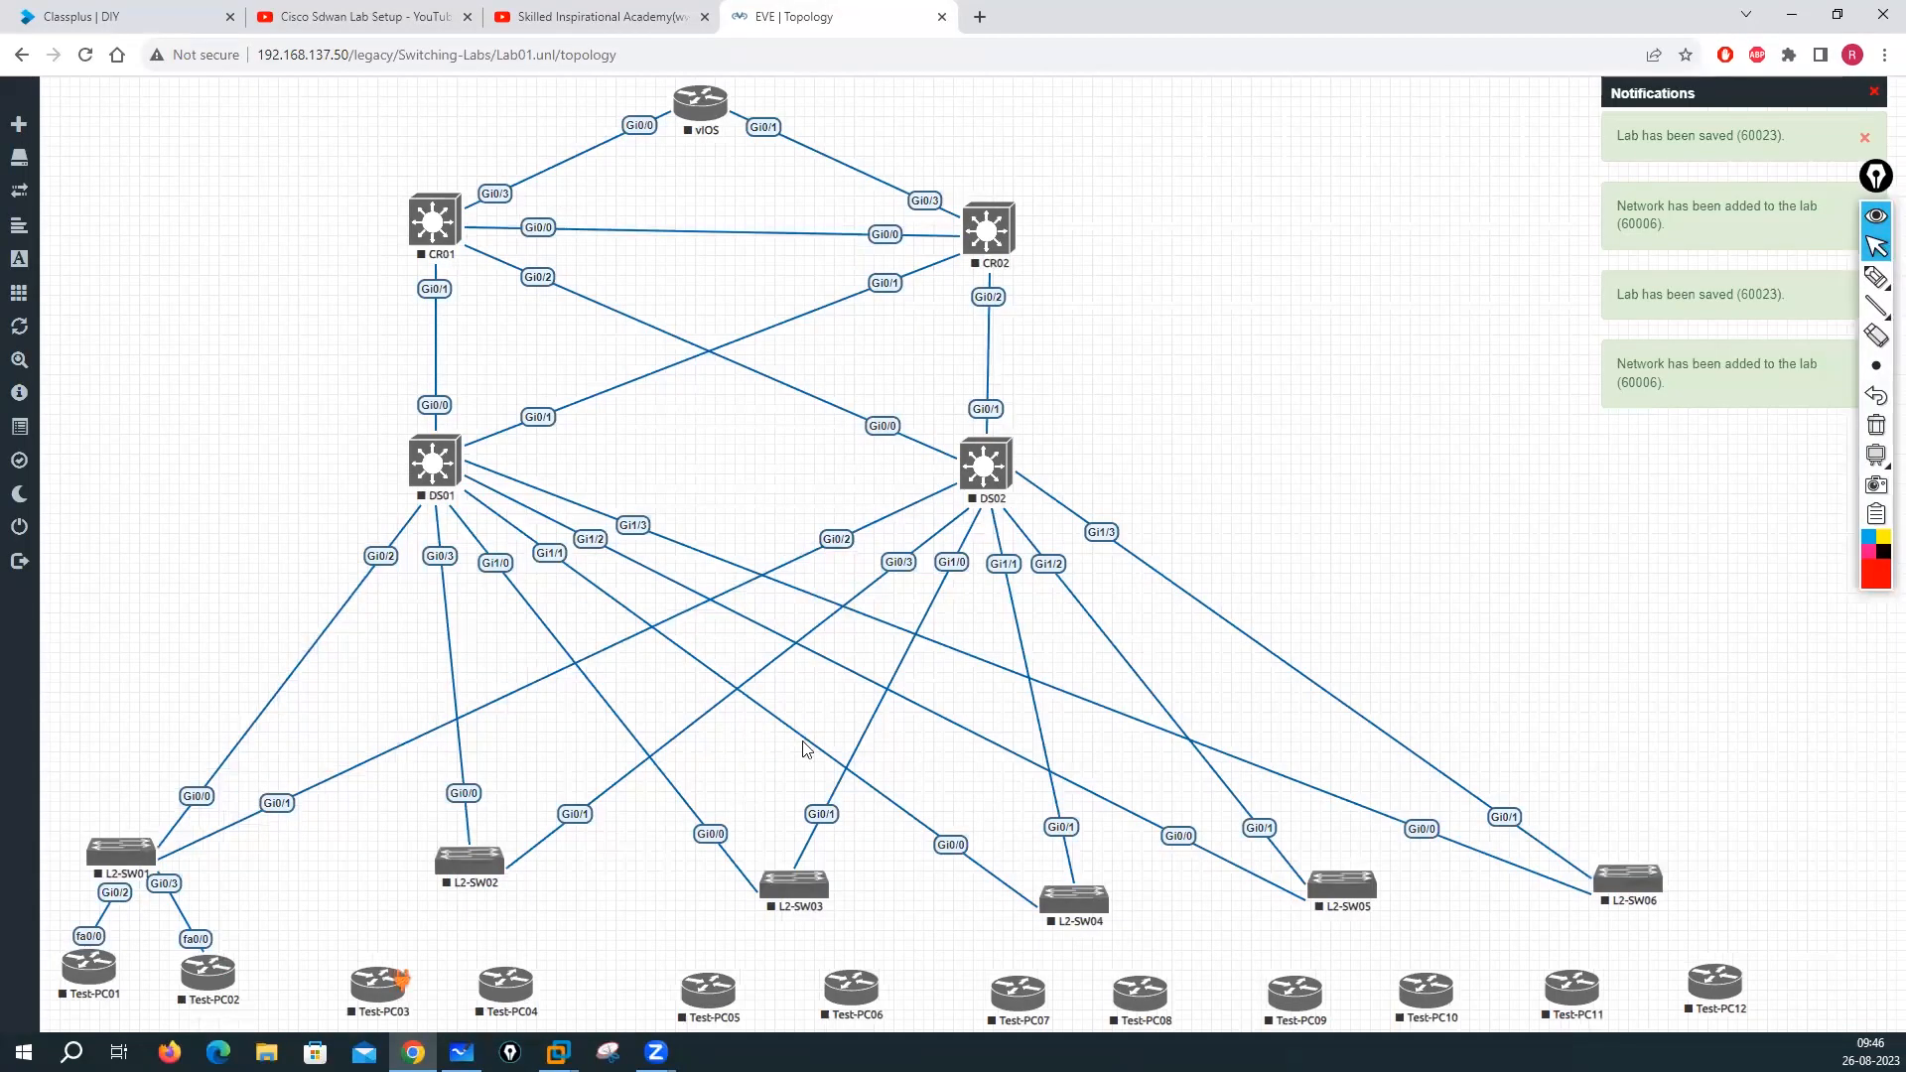
Connect fa0/0 of Test-PC03 and Test-PC04 to L2-SW02, and of Test-PC05 and Test-PC06 to L2-SW03, using Gi0/2 and Gi0/3 on each switch
{"action": "left_click_drag", "start_coordinate": [395, 980], "coordinate": [467, 861]}
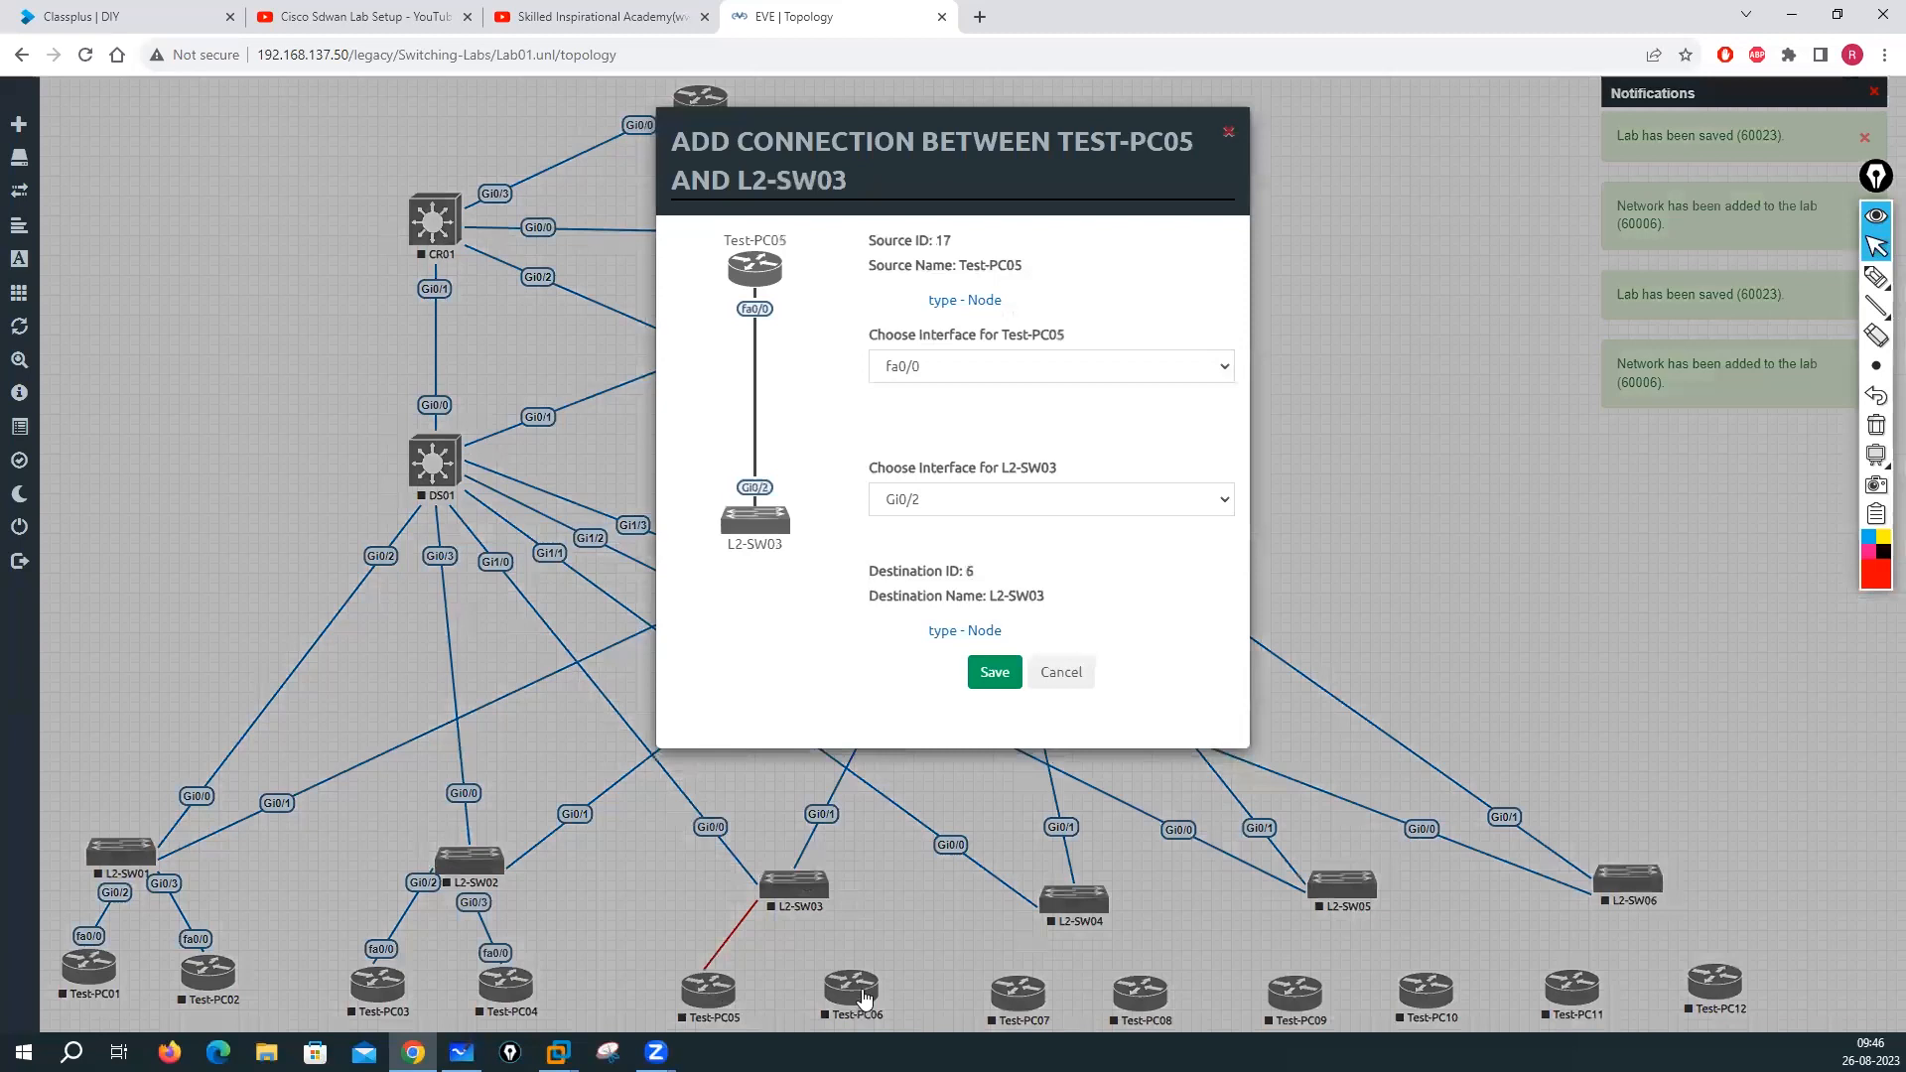
{"action": "left_click", "coordinate": [994, 672]}
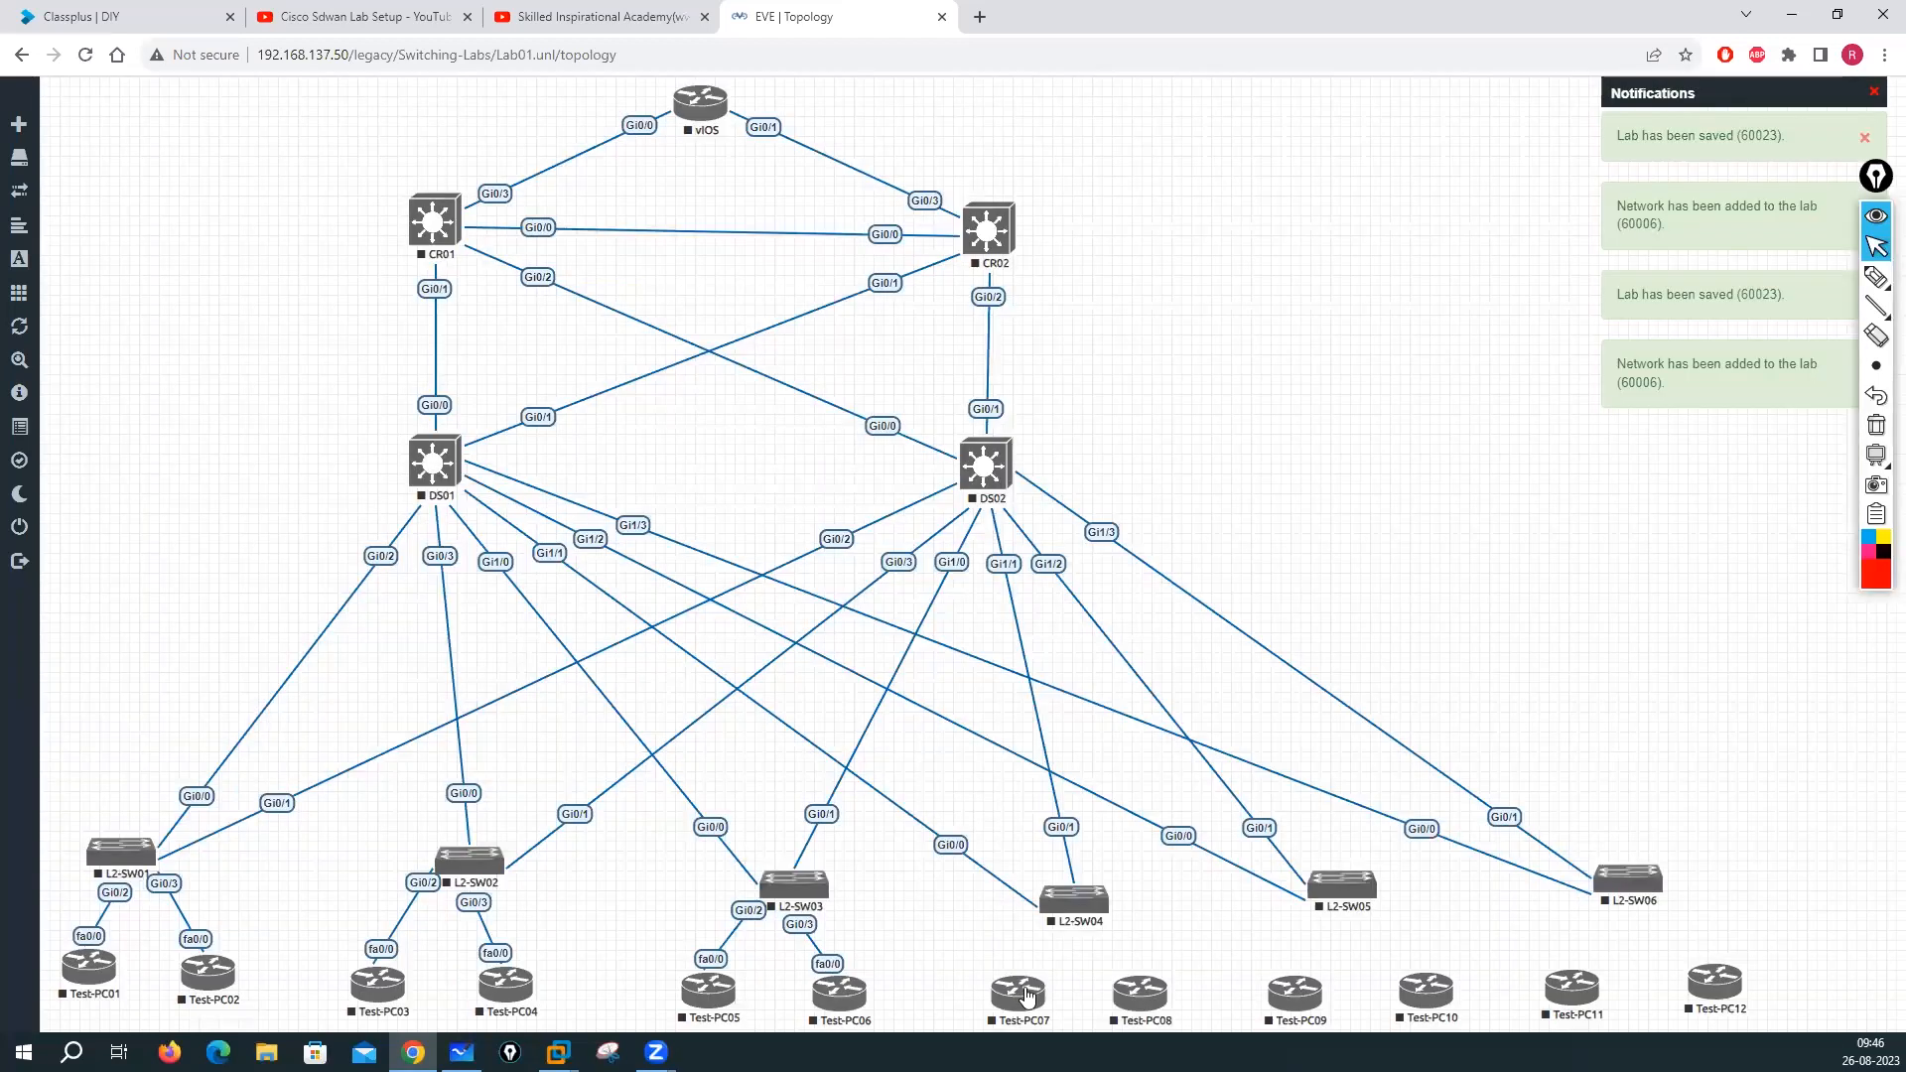
Connect fa0/0 of Test-PC07 to Gi0/2 and fa0/0 of Test-PC08 to Gi0/3 on L2-SW04
{"action": "left_click_drag", "start_coordinate": [1032, 987], "coordinate": [1064, 921]}
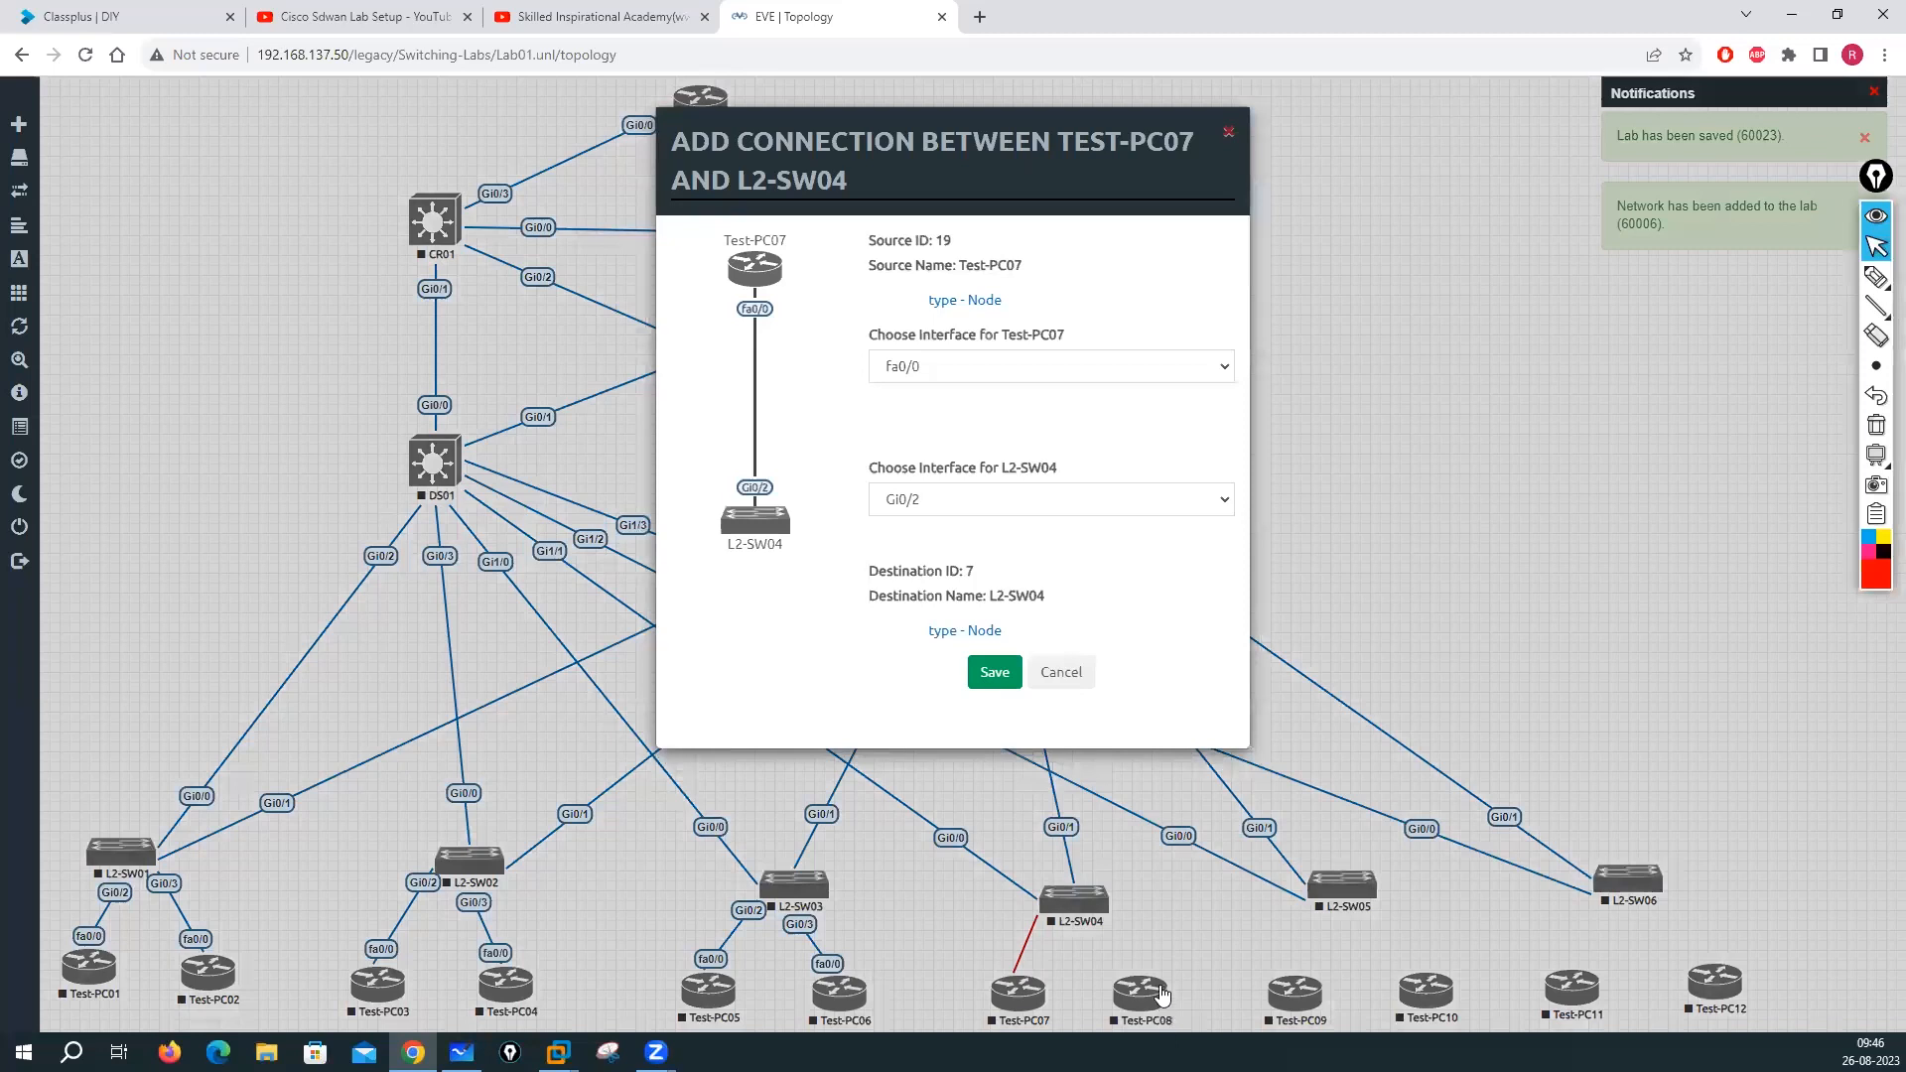
{"action": "key", "text": "Return"}
{"action": "left_click_drag", "start_coordinate": [1074, 898], "coordinate": [1140, 990]}
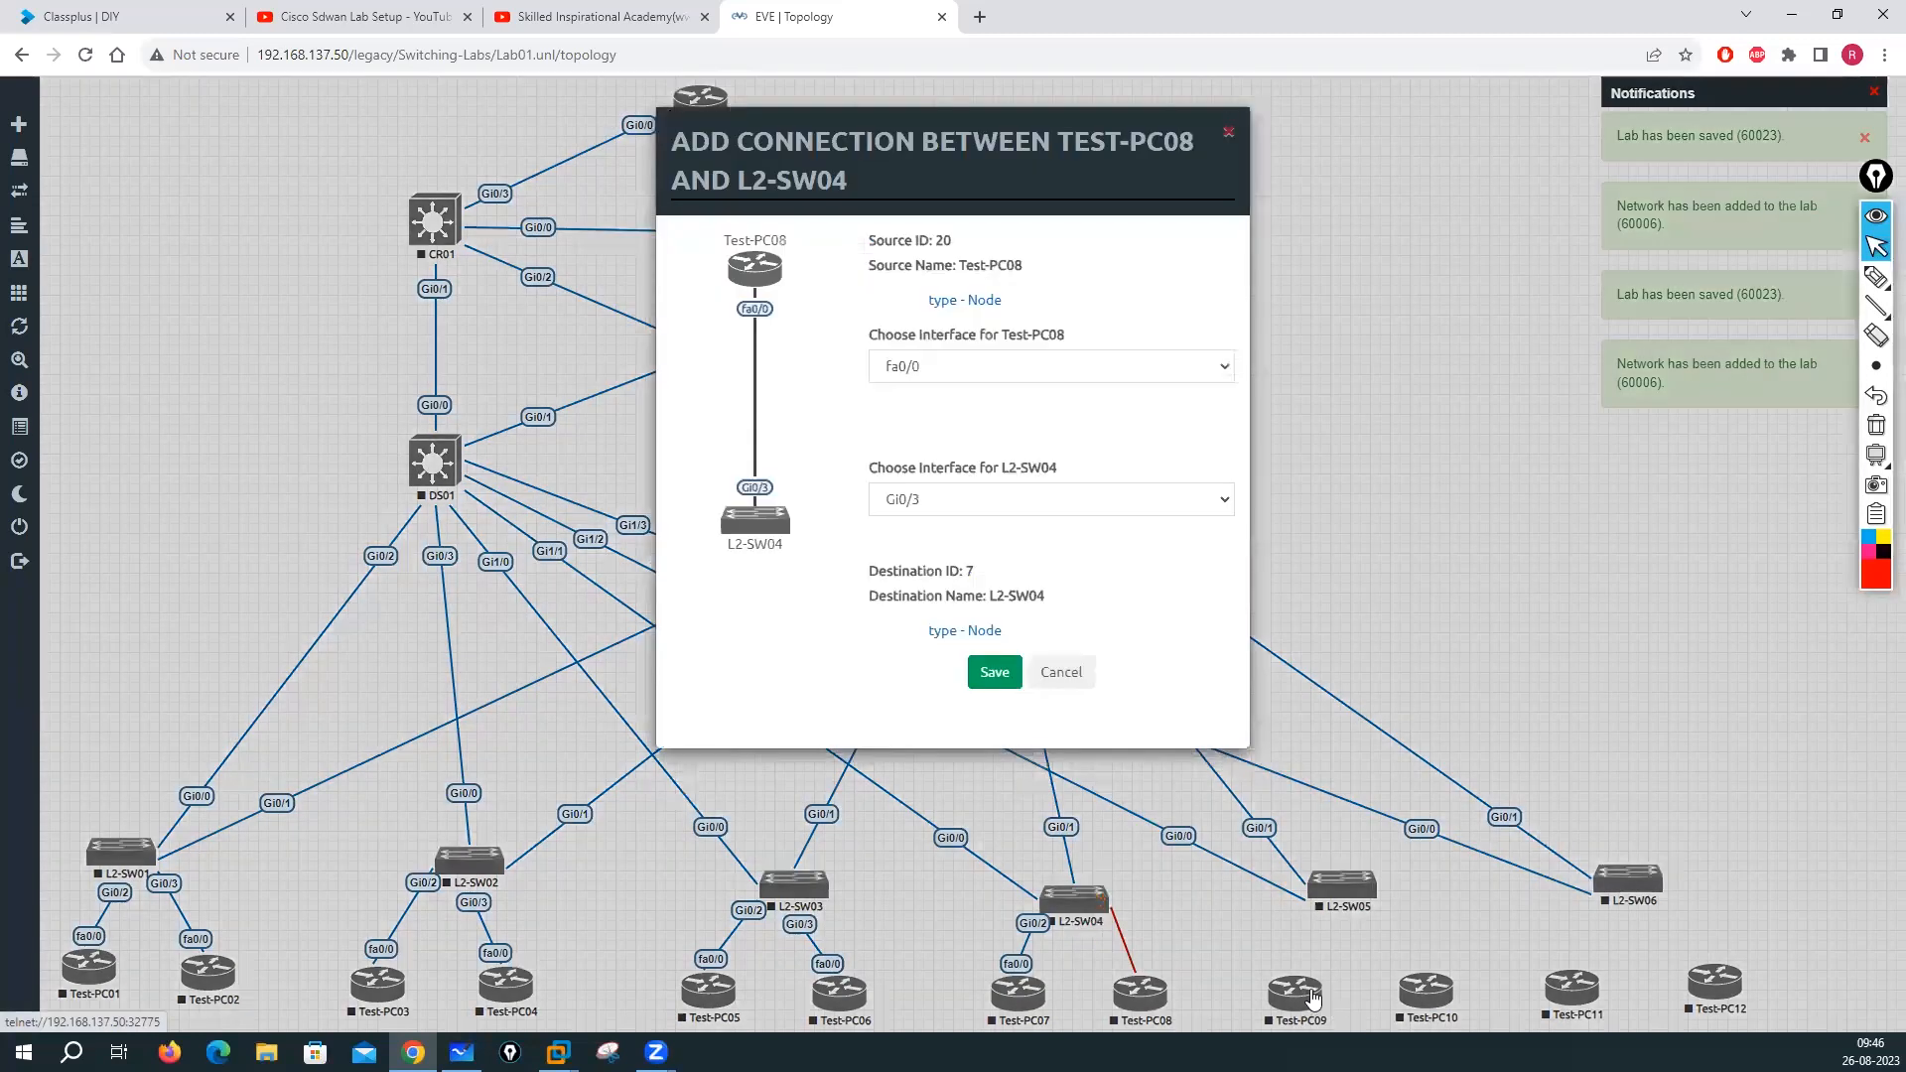
{"action": "key", "text": "Return"}
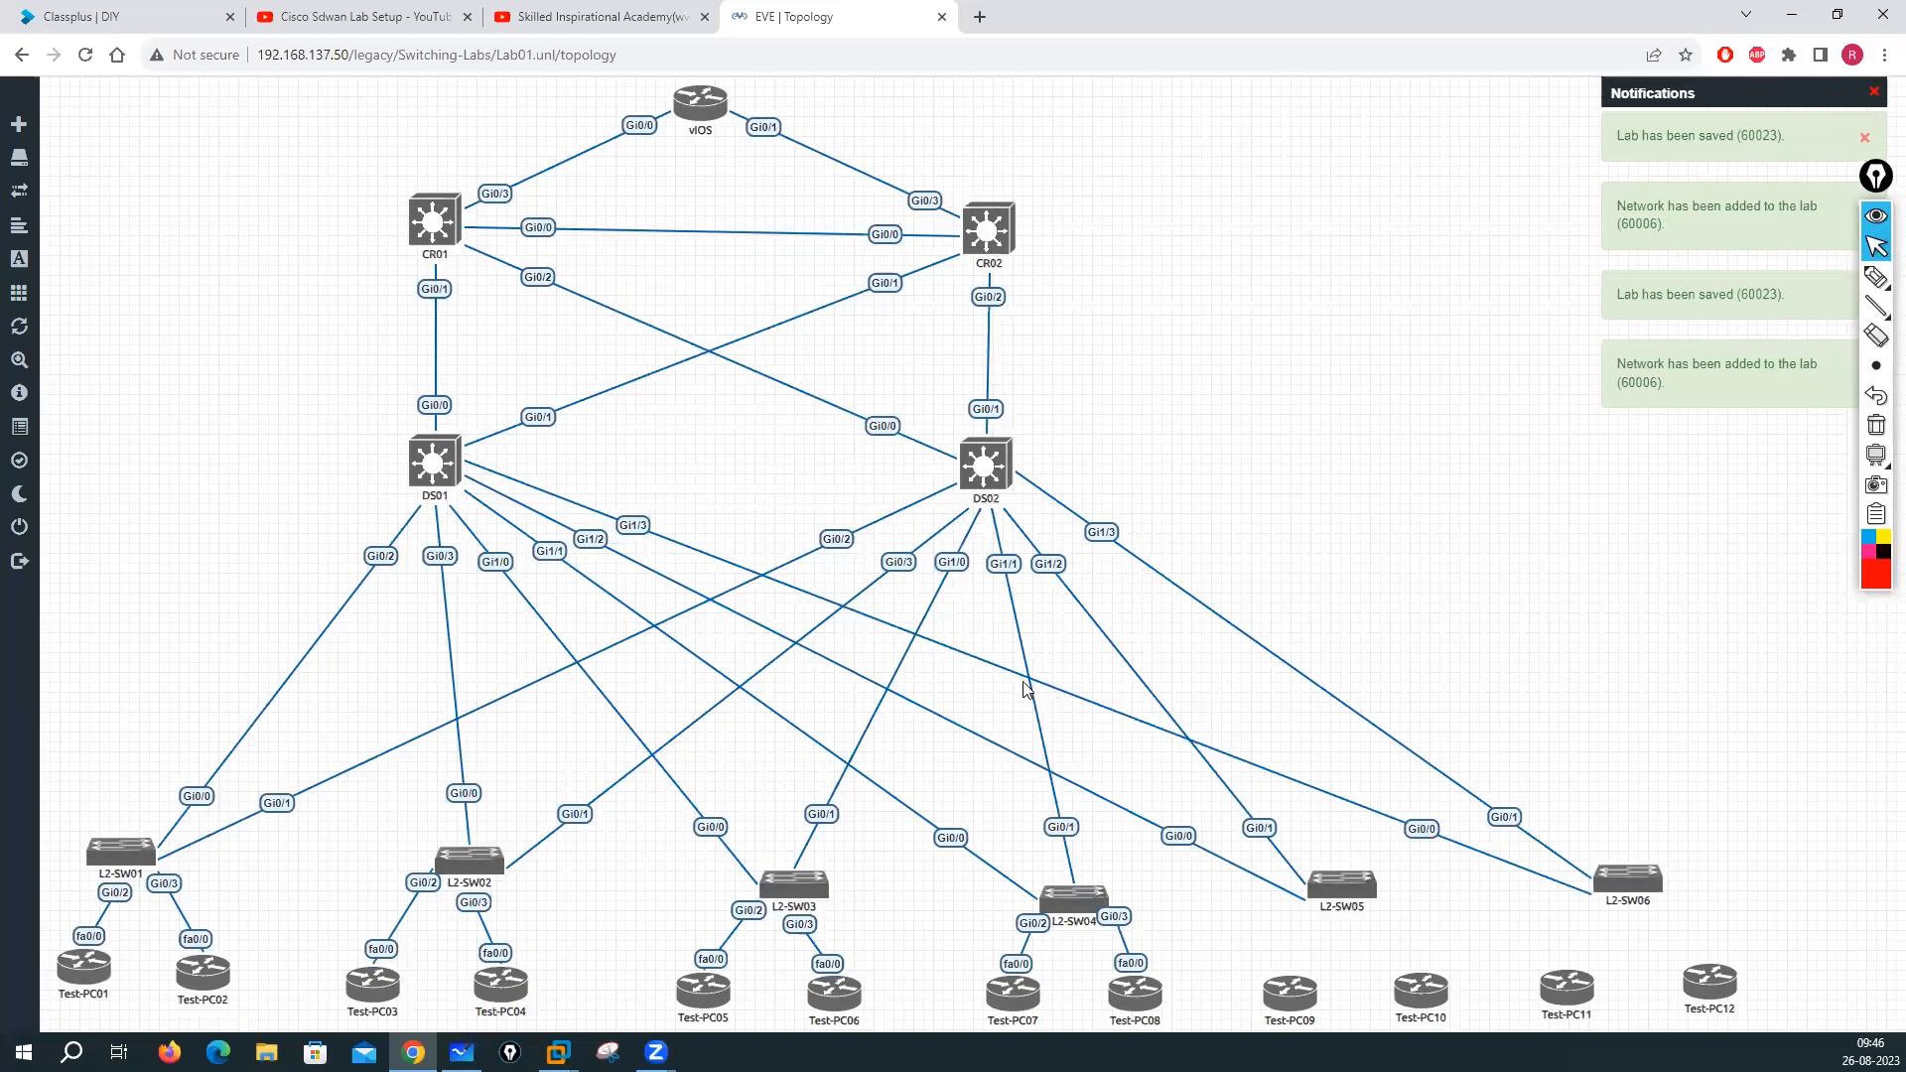
Connect fa0/0 of Test-PC09 and Test-PC10 to L2-SW05, and of Test-PC11 and Test-PC12 to L2-SW06, using Gi0/2 and Gi0/3 on each switch
{"action": "left_click_drag", "start_coordinate": [1319, 989], "coordinate": [1342, 886]}
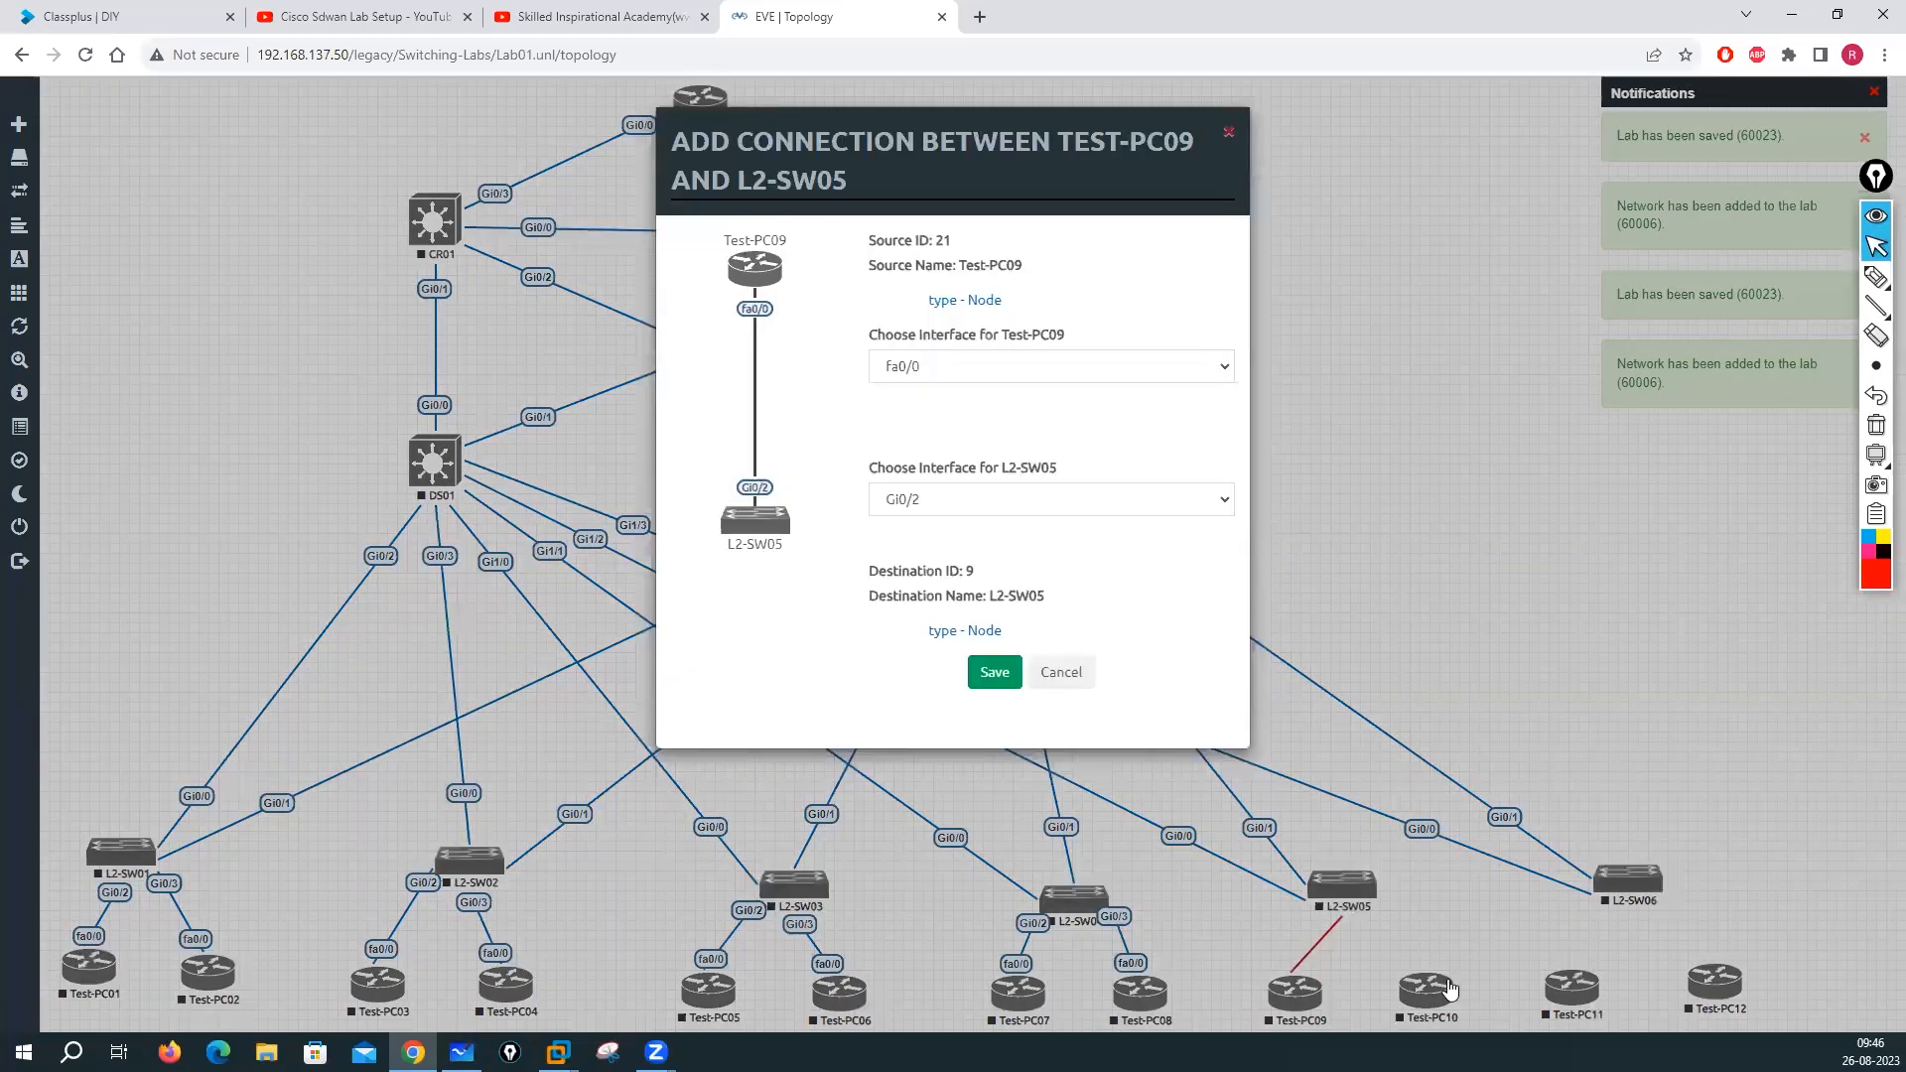
{"action": "key", "text": "Return"}
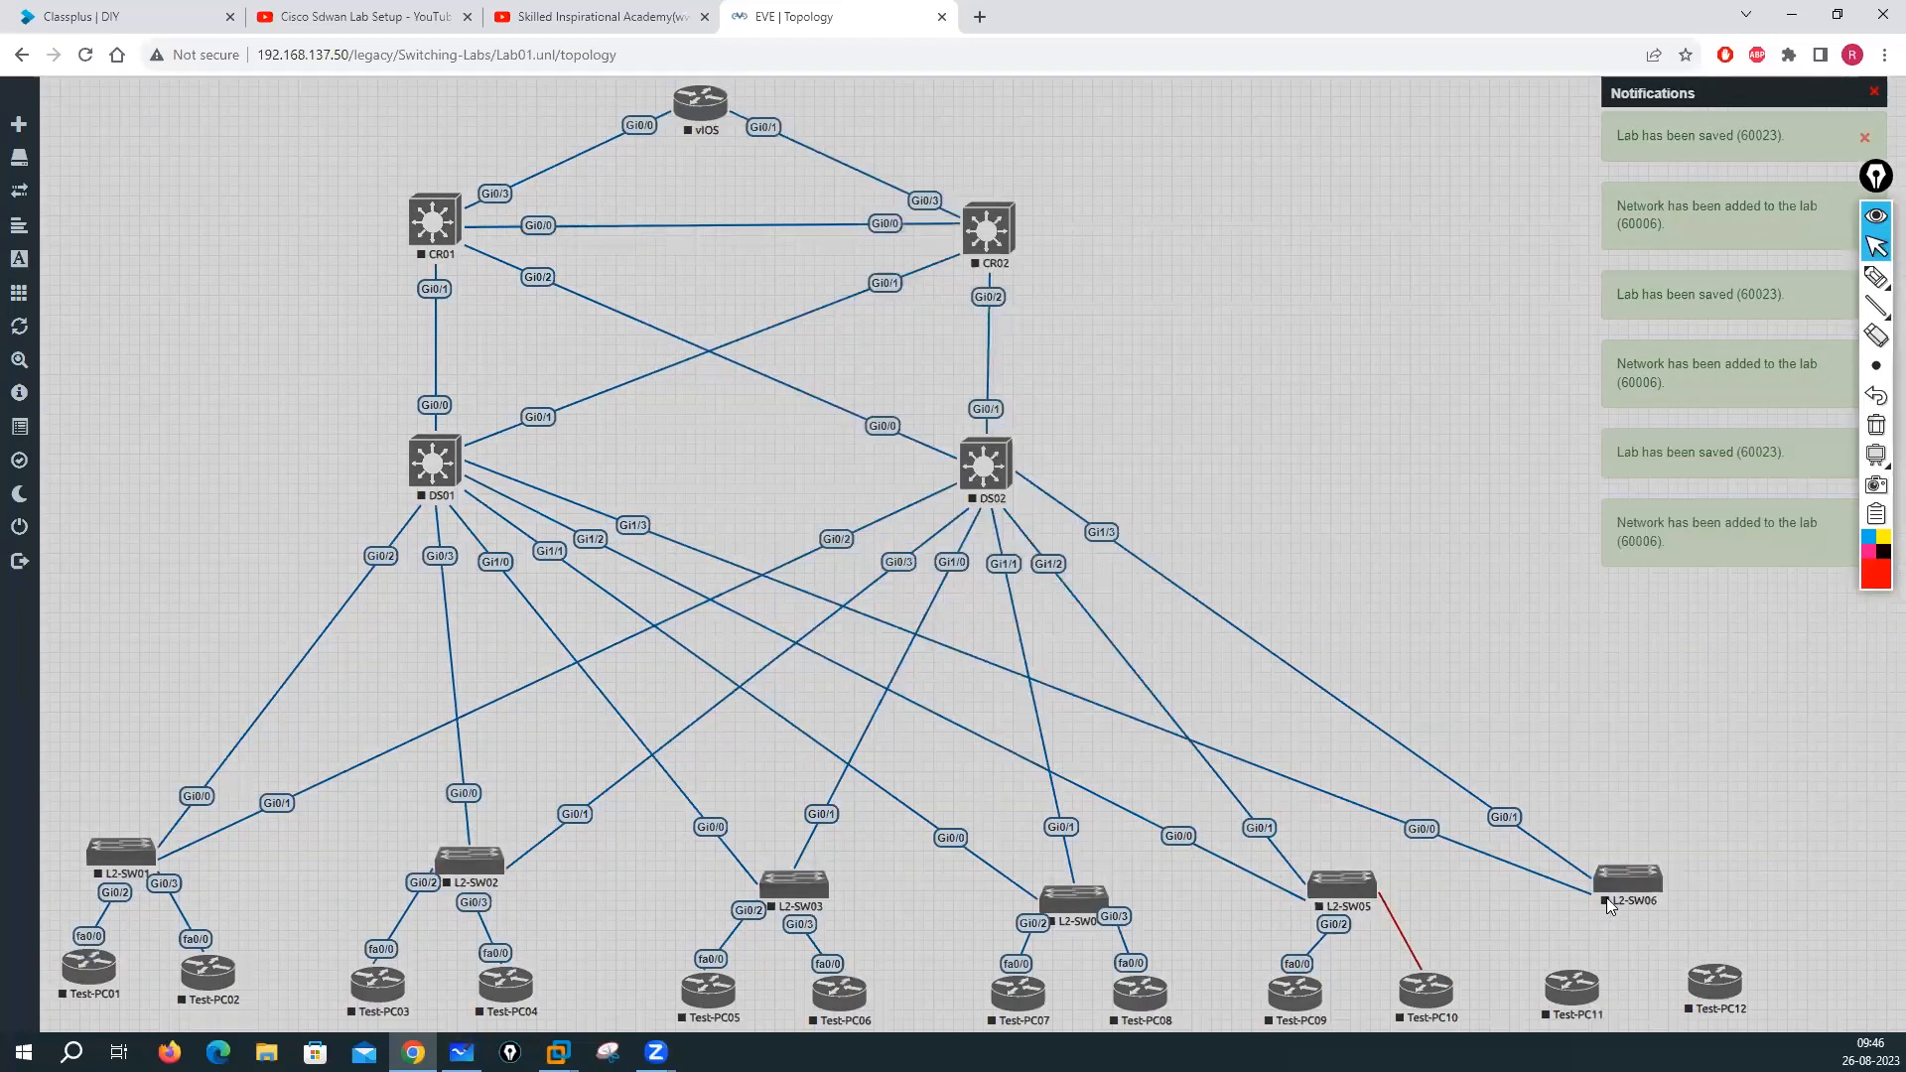
{"action": "left_click_drag", "start_coordinate": [1574, 986], "coordinate": [1622, 888]}
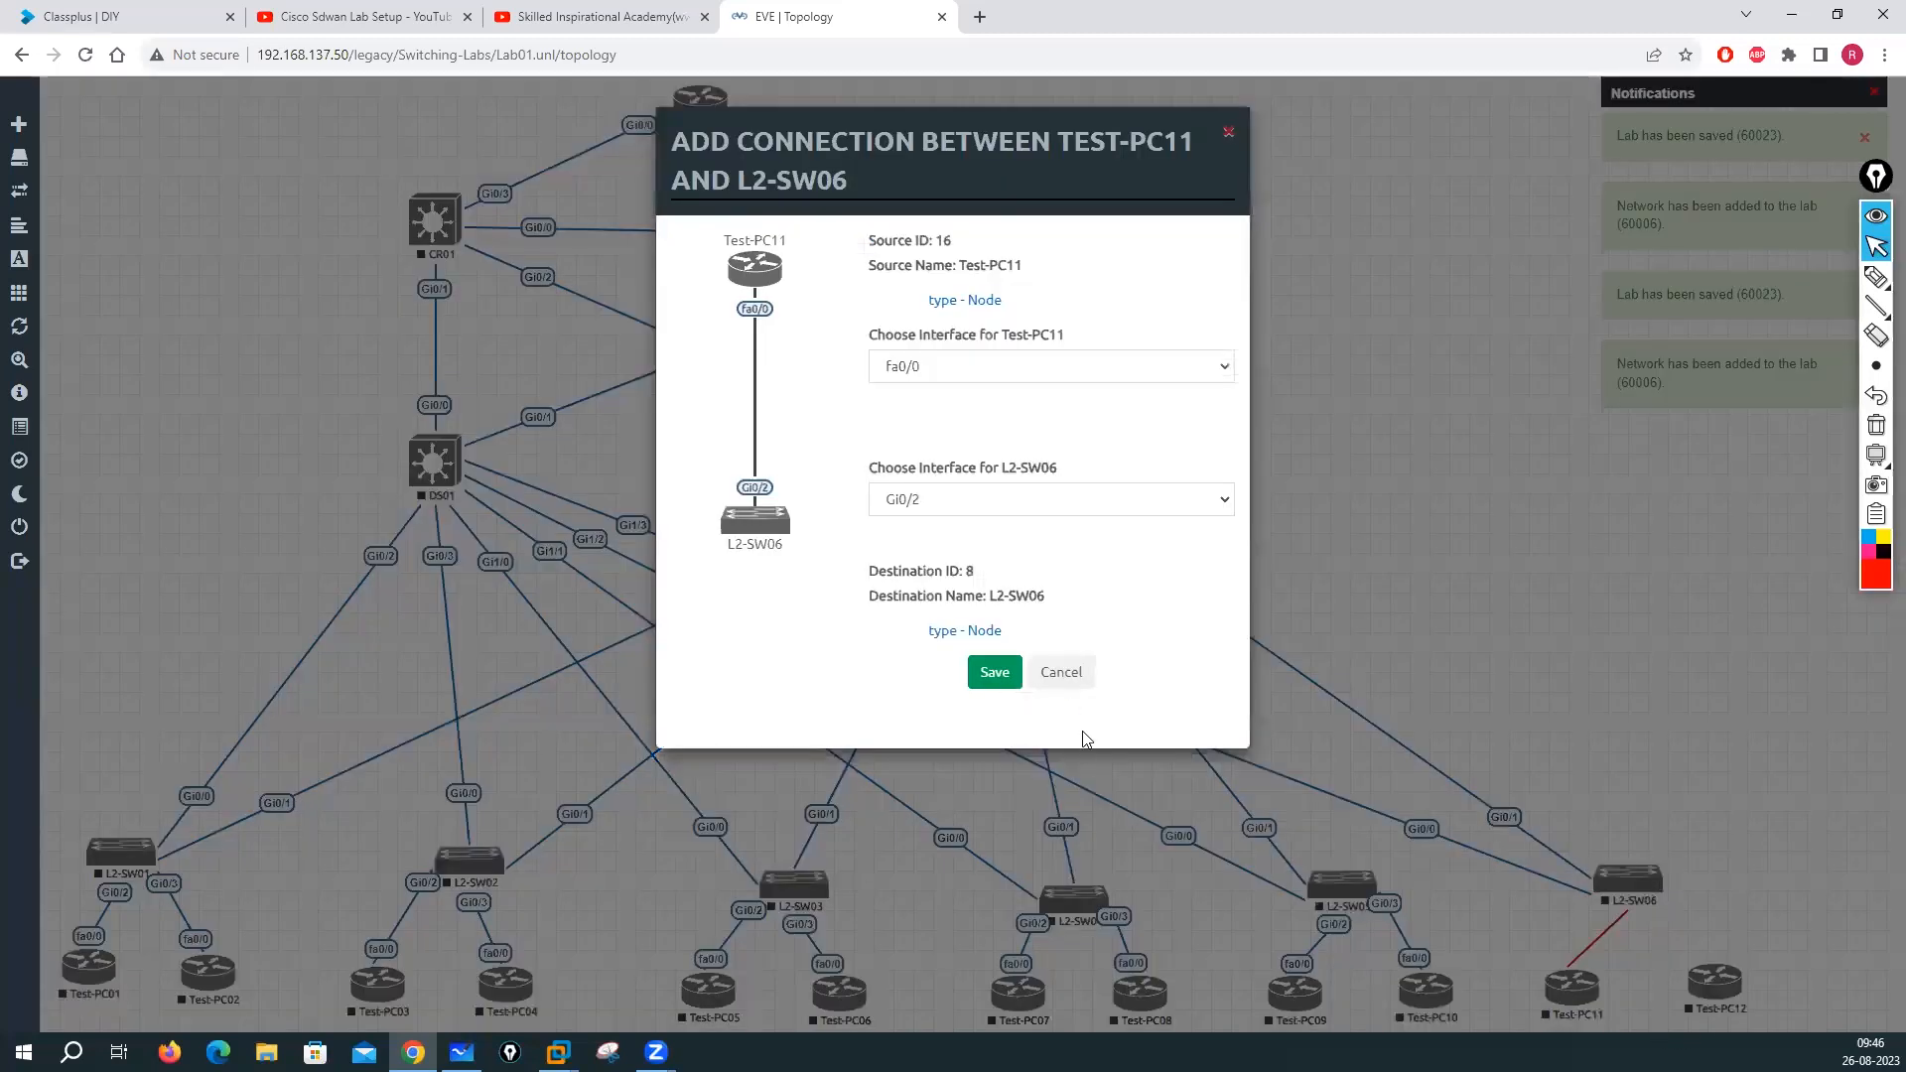
{"action": "left_click", "coordinate": [994, 673]}
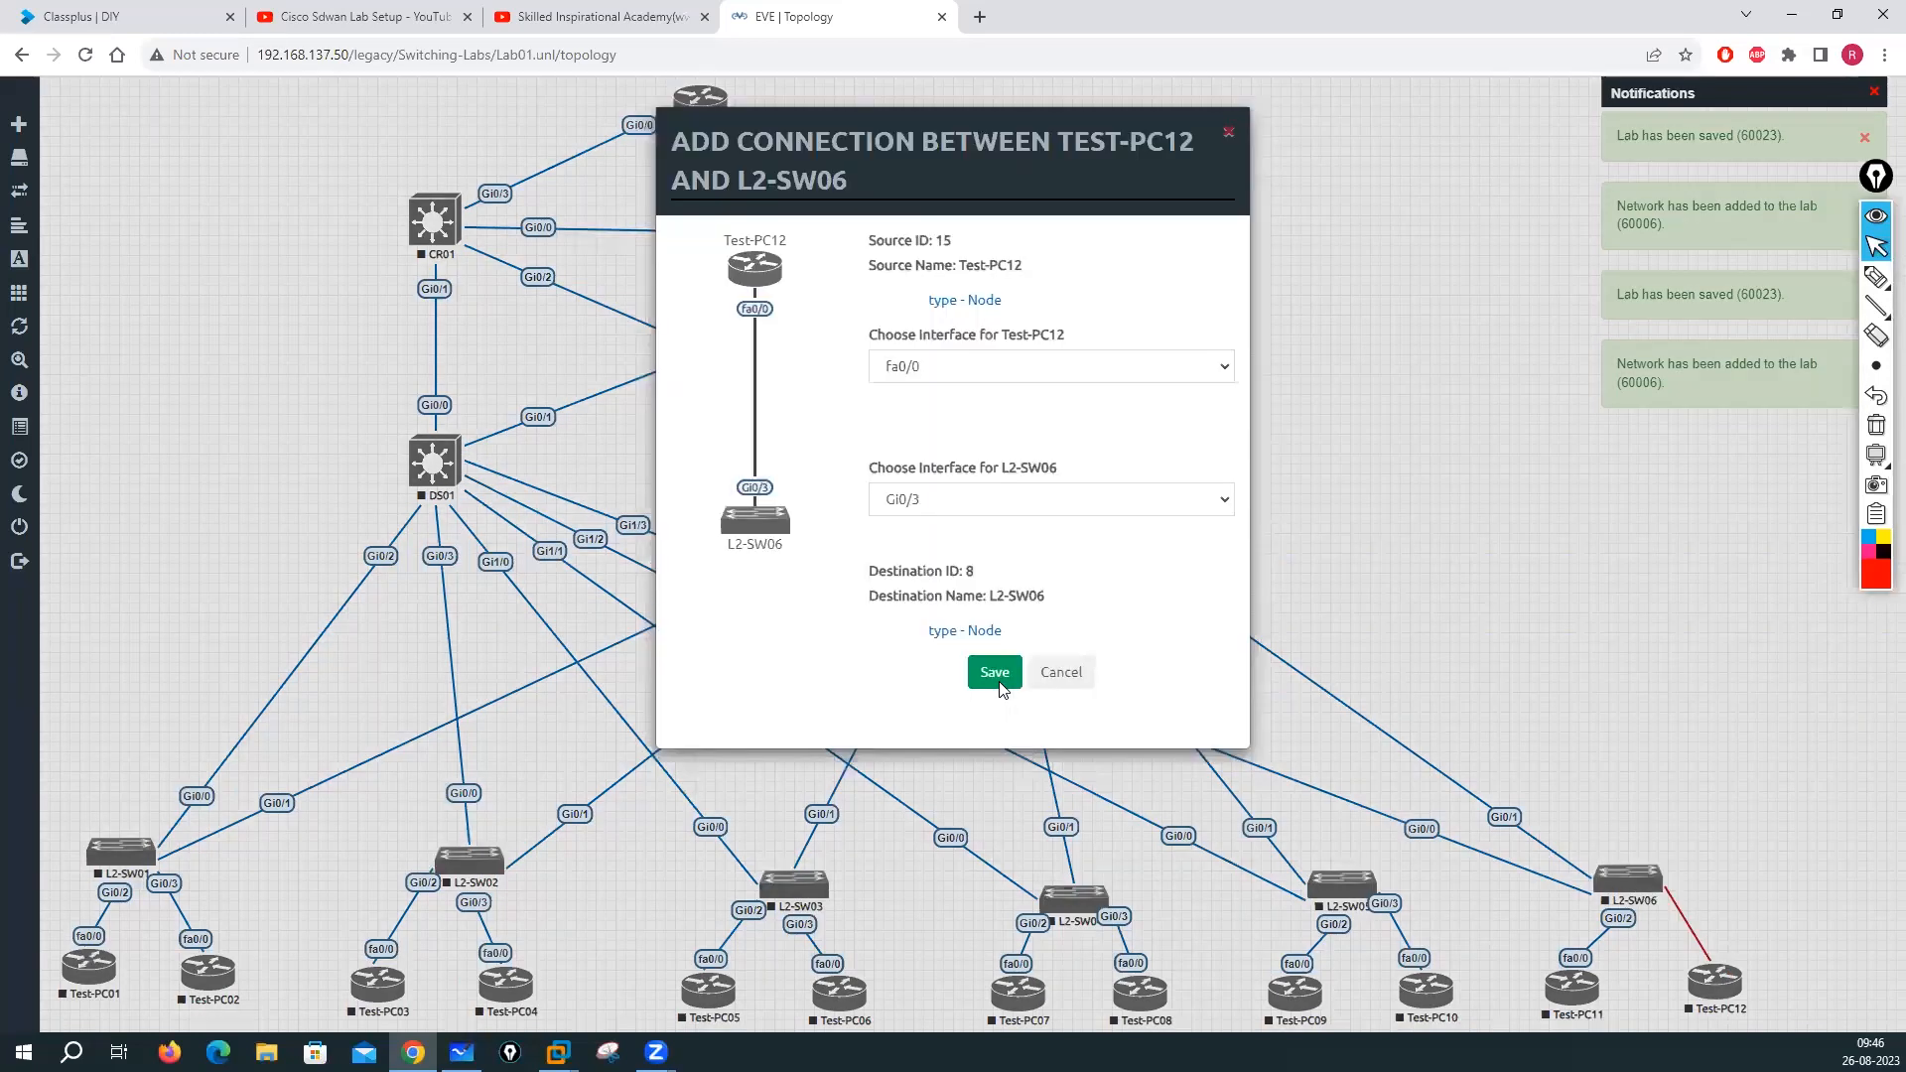
{"action": "left_click", "coordinate": [1000, 683]}
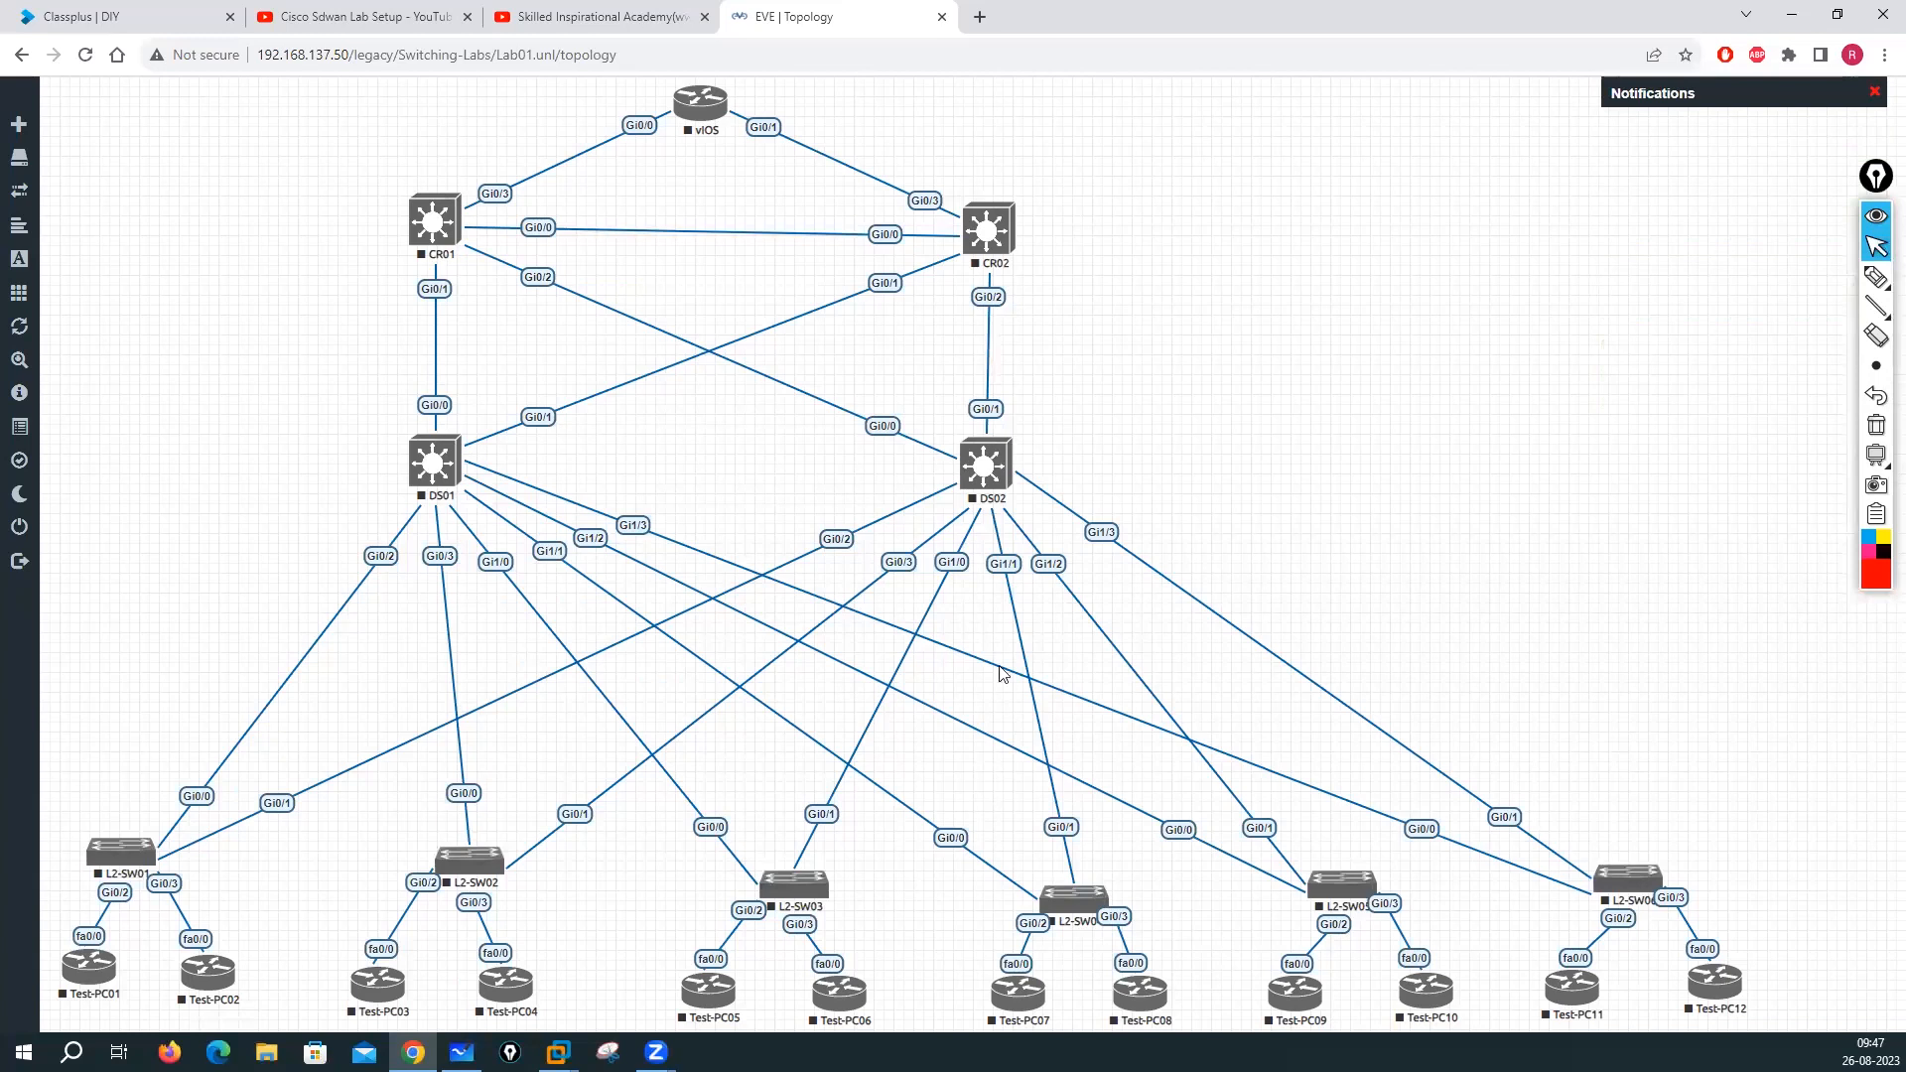
Move access switches L2-SW01 through L2-SW06 upward into a row midway between the distribution switches and the test PCs
{"action": "left_click_drag", "start_coordinate": [129, 861], "coordinate": [157, 736]}
{"action": "left_click_drag", "start_coordinate": [475, 869], "coordinate": [463, 722]}
{"action": "left_click_drag", "start_coordinate": [774, 883], "coordinate": [764, 710]}
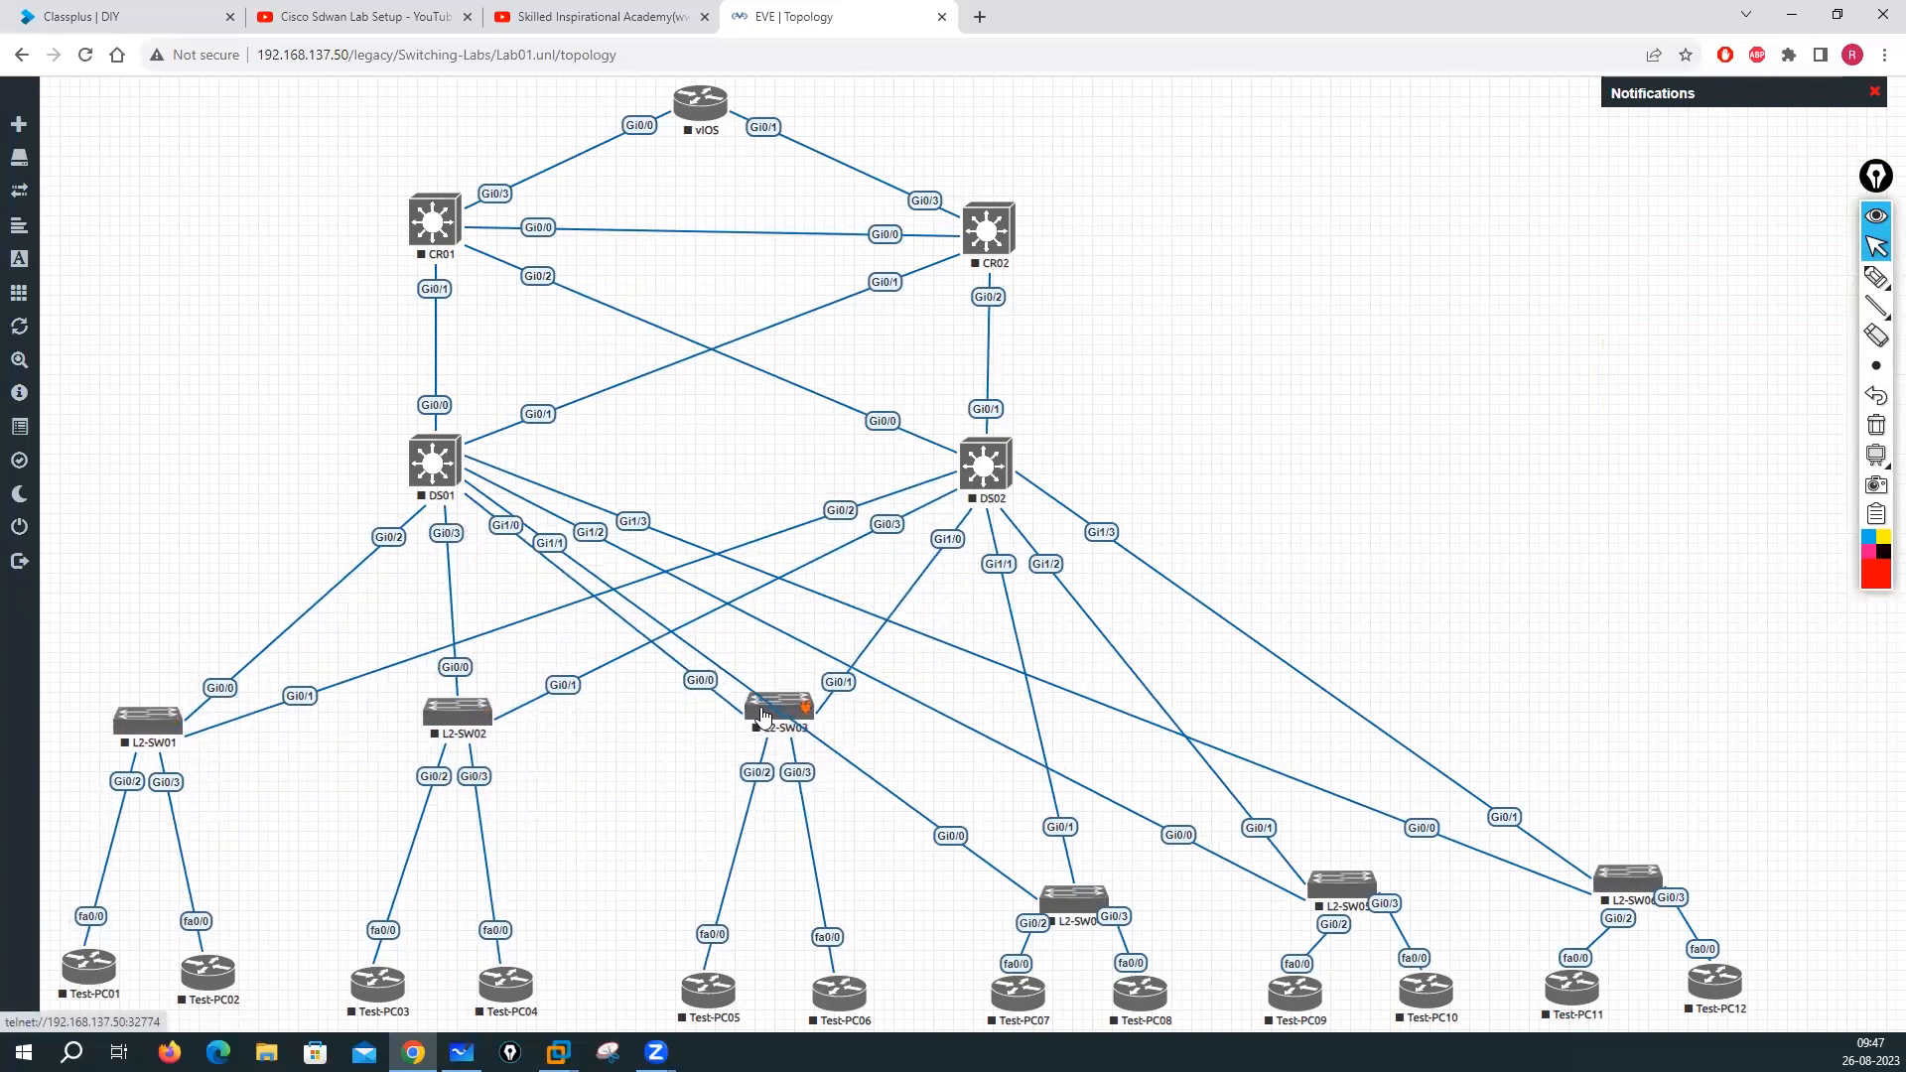
{"action": "left_click_drag", "start_coordinate": [1067, 905], "coordinate": [1054, 741]}
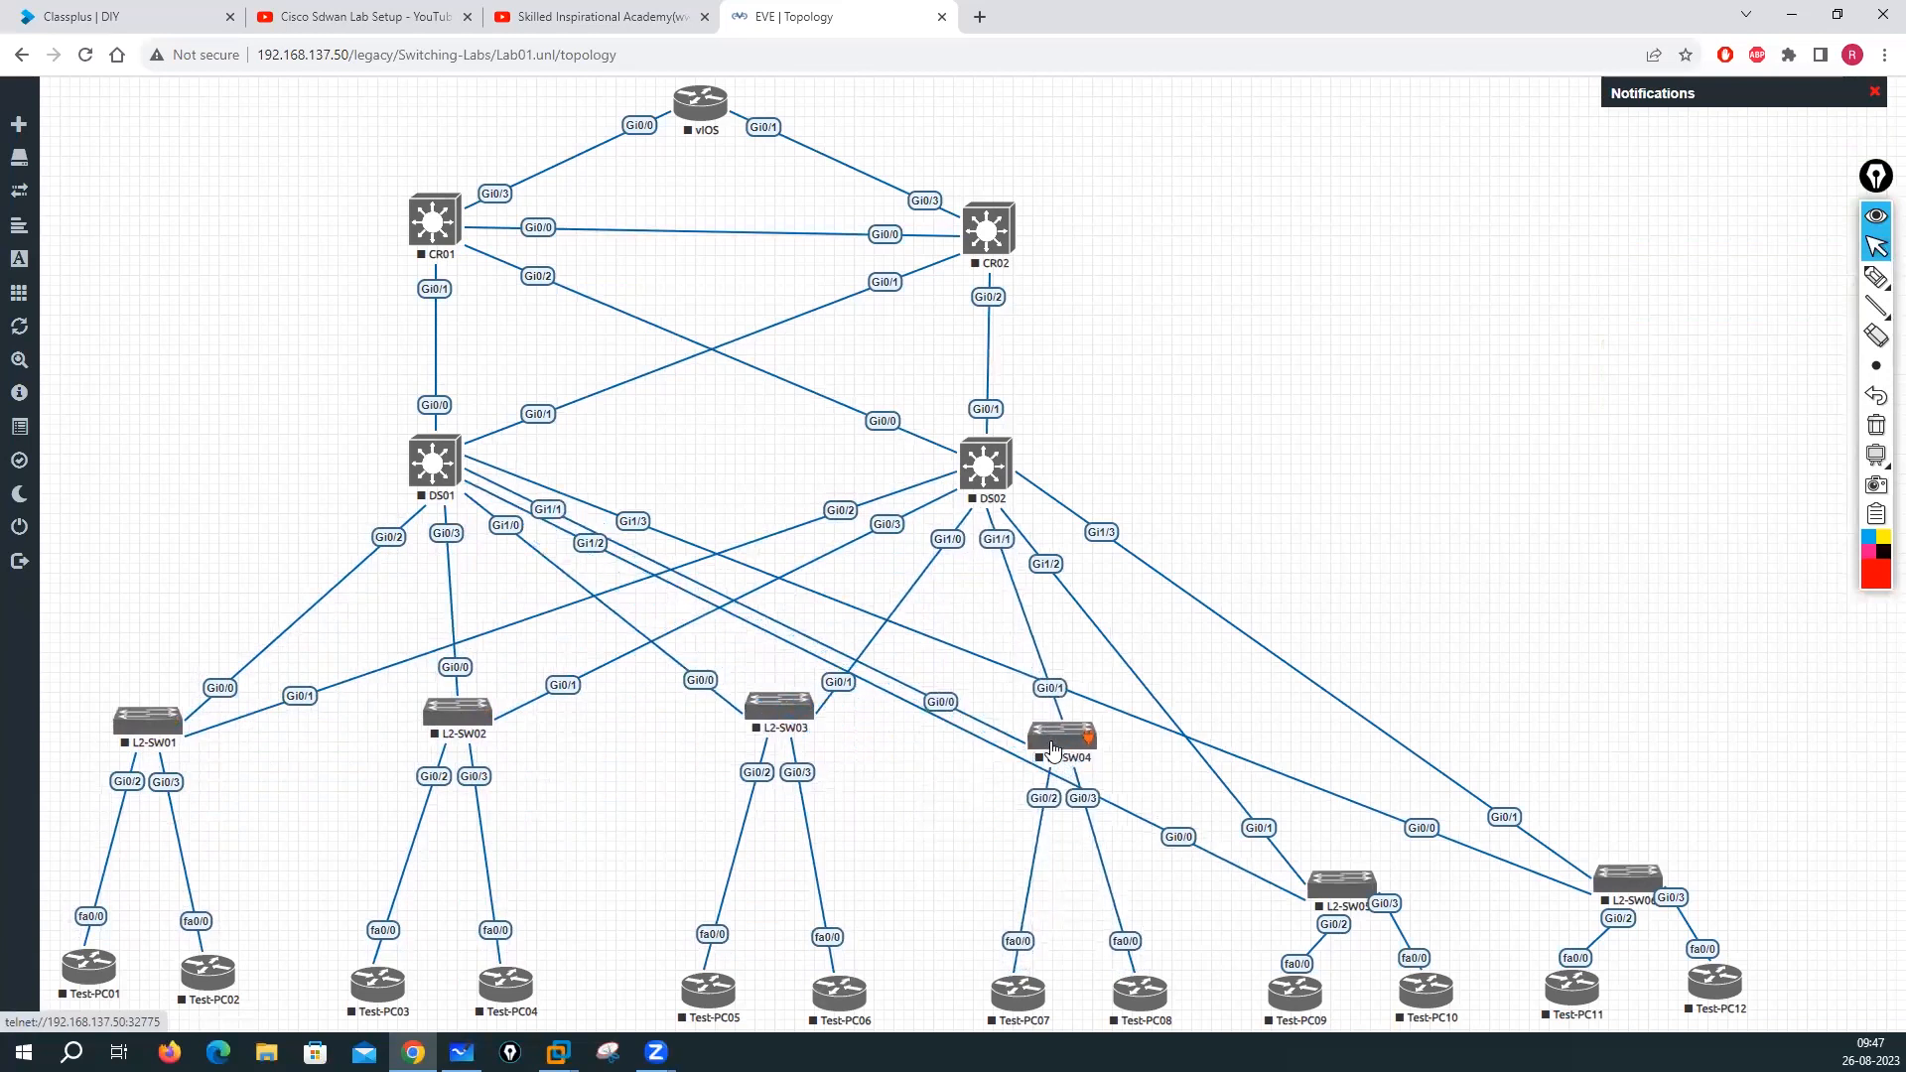
{"action": "left_click_drag", "start_coordinate": [1335, 885], "coordinate": [1312, 743]}
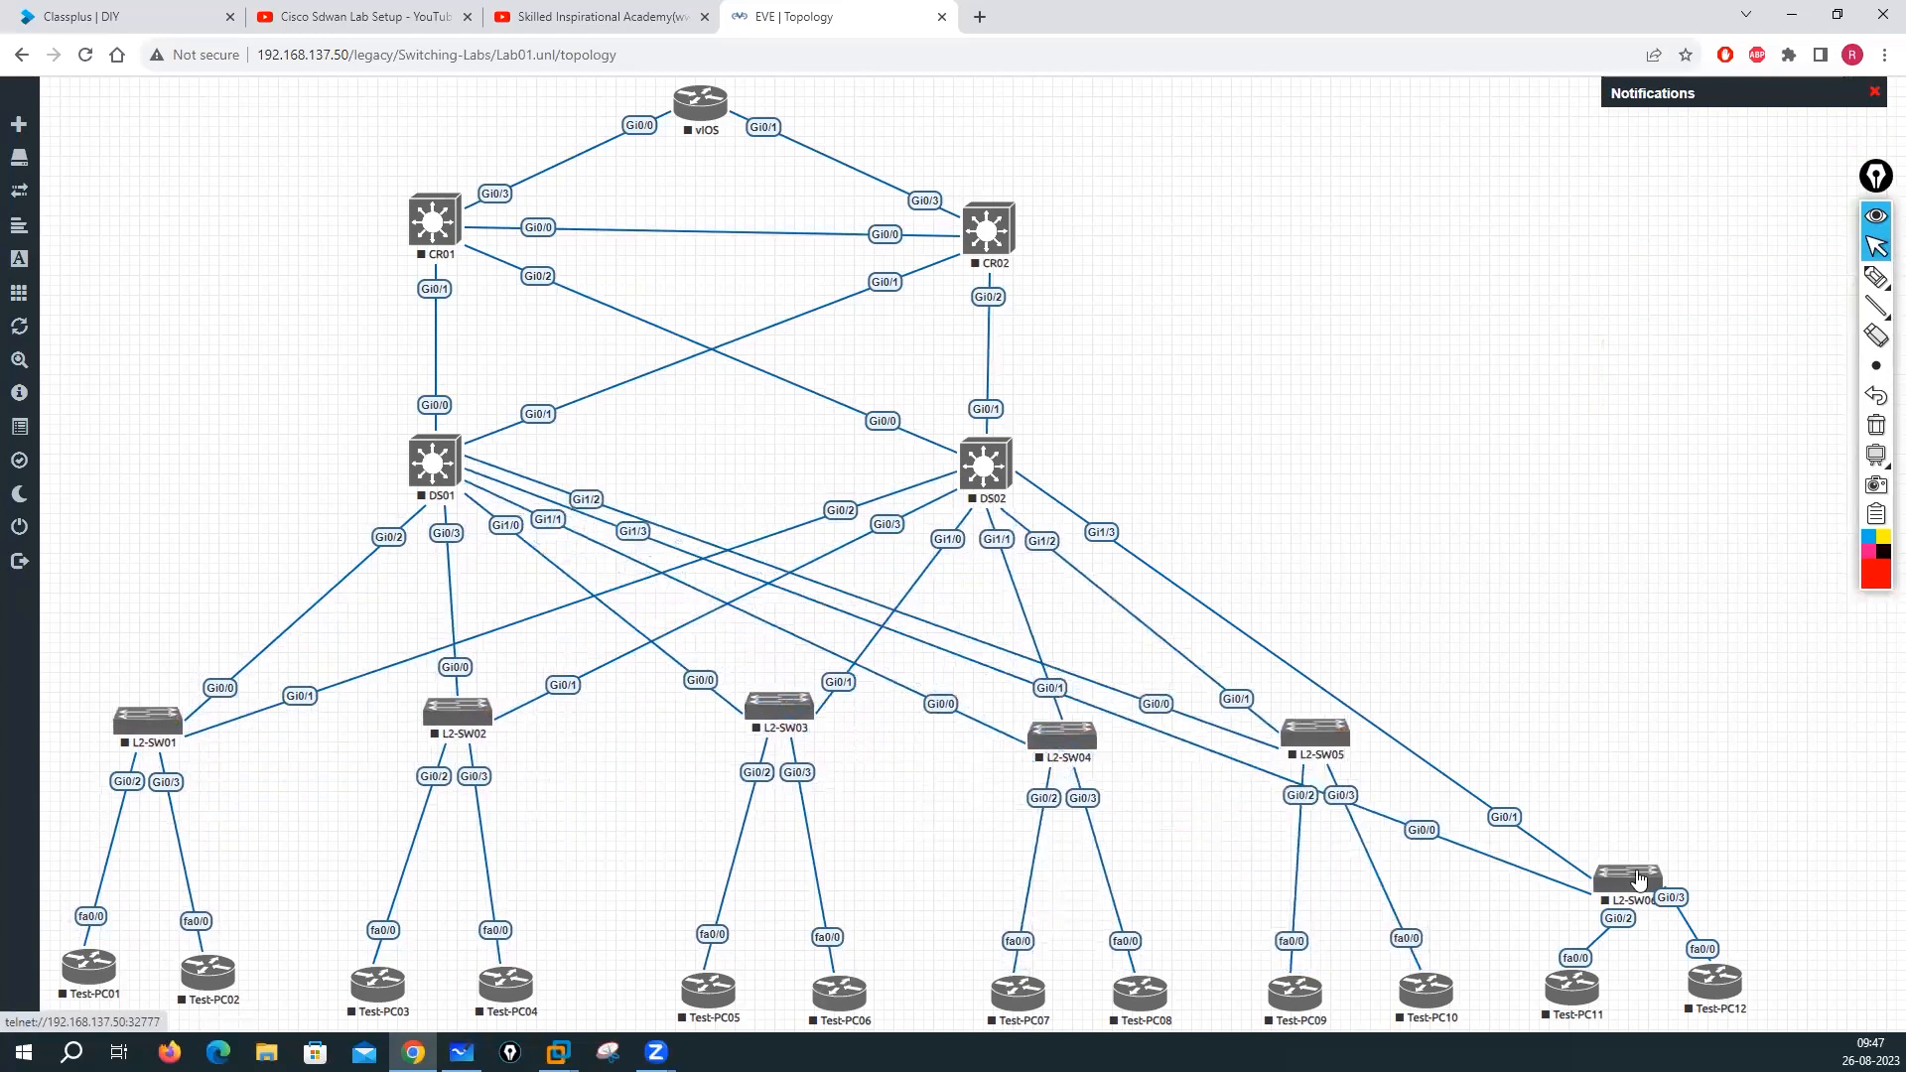
{"action": "left_click_drag", "start_coordinate": [1628, 877], "coordinate": [1619, 744]}
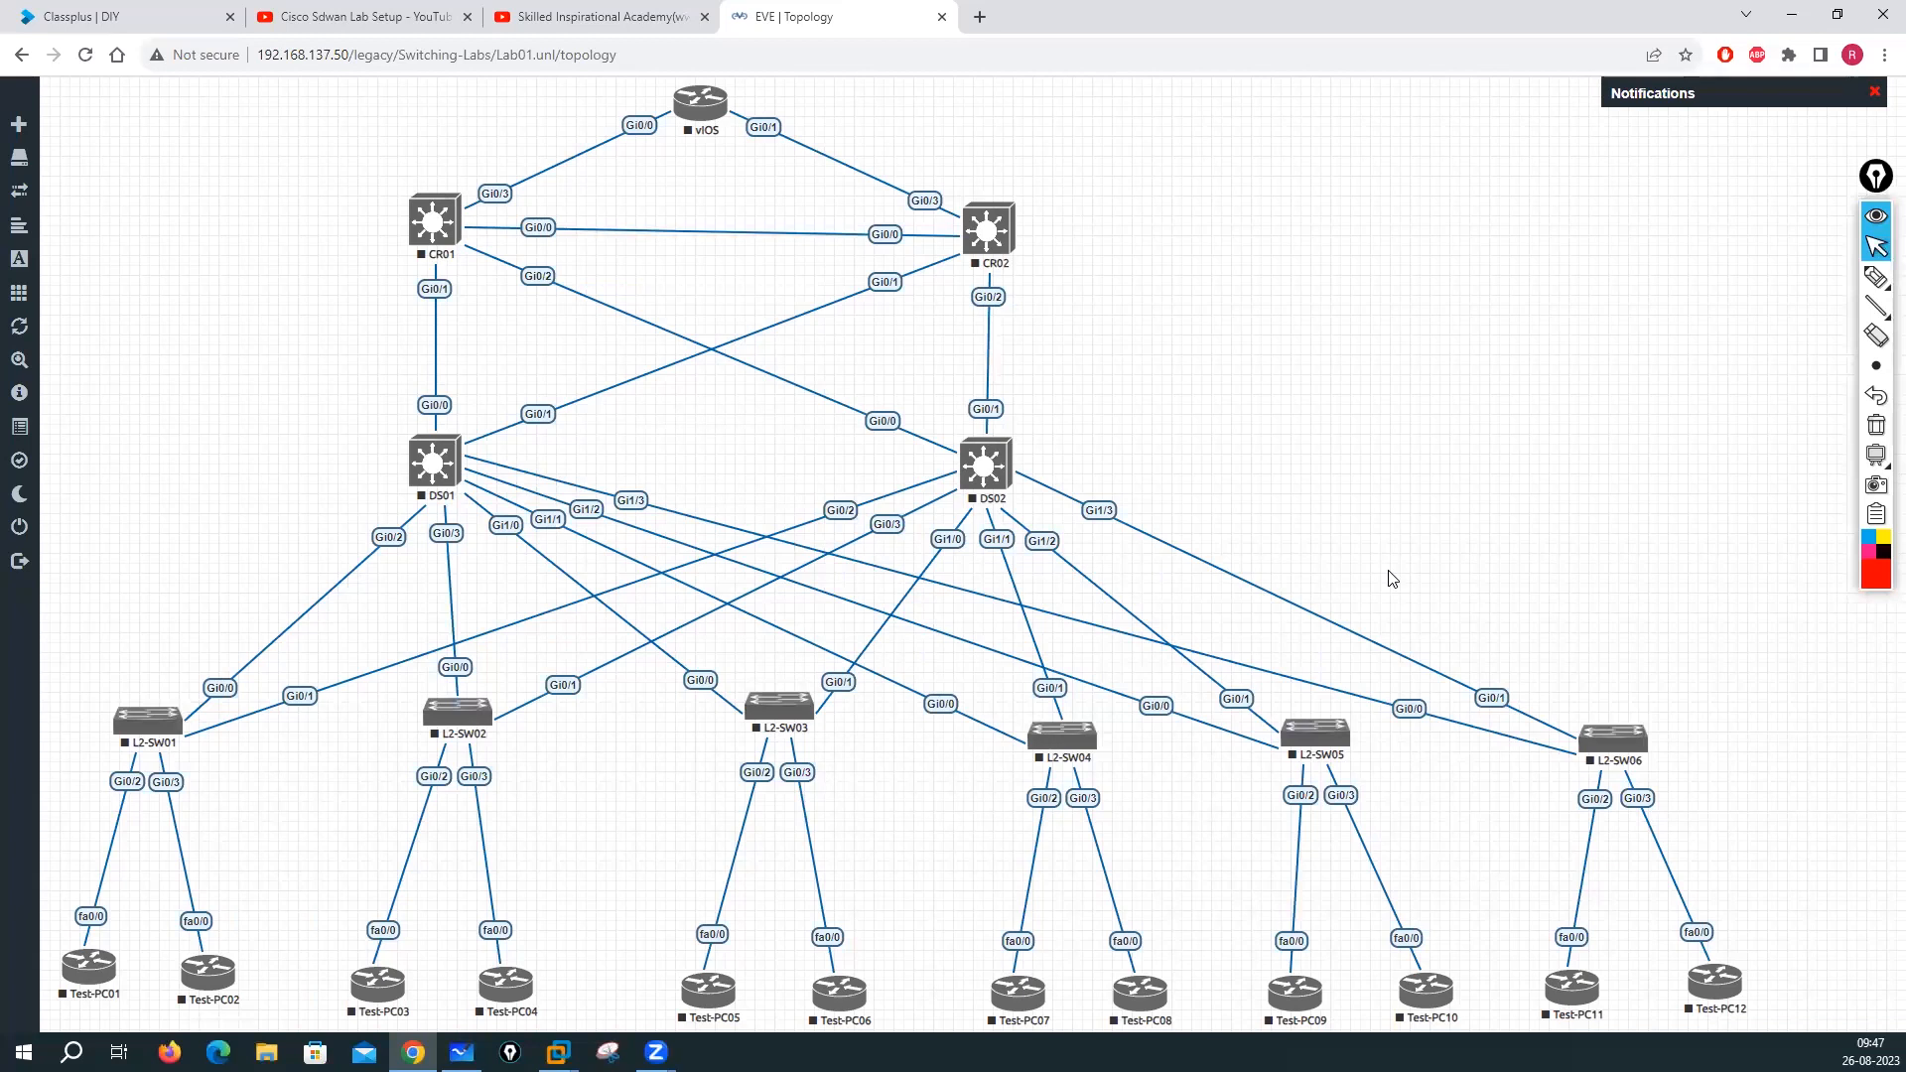
Handwrite the red notes CP, SWR, Fr and Pw in the empty canvas area beside CR02 with the annotation pen
{"action": "left_click", "coordinate": [1876, 277]}
{"action": "mouse_move", "coordinate": [1310, 175]}
{"action": "left_mouse_down"}
{"action": "mouse_move", "coordinate": [1334, 173]}
{"action": "mouse_move", "coordinate": [1340, 217]}
{"action": "left_mouse_up"}
{"action": "mouse_move", "coordinate": [1355, 164]}
{"action": "left_mouse_down"}
{"action": "mouse_move", "coordinate": [1356, 234]}
{"action": "mouse_move", "coordinate": [1355, 203]}
{"action": "left_mouse_up"}
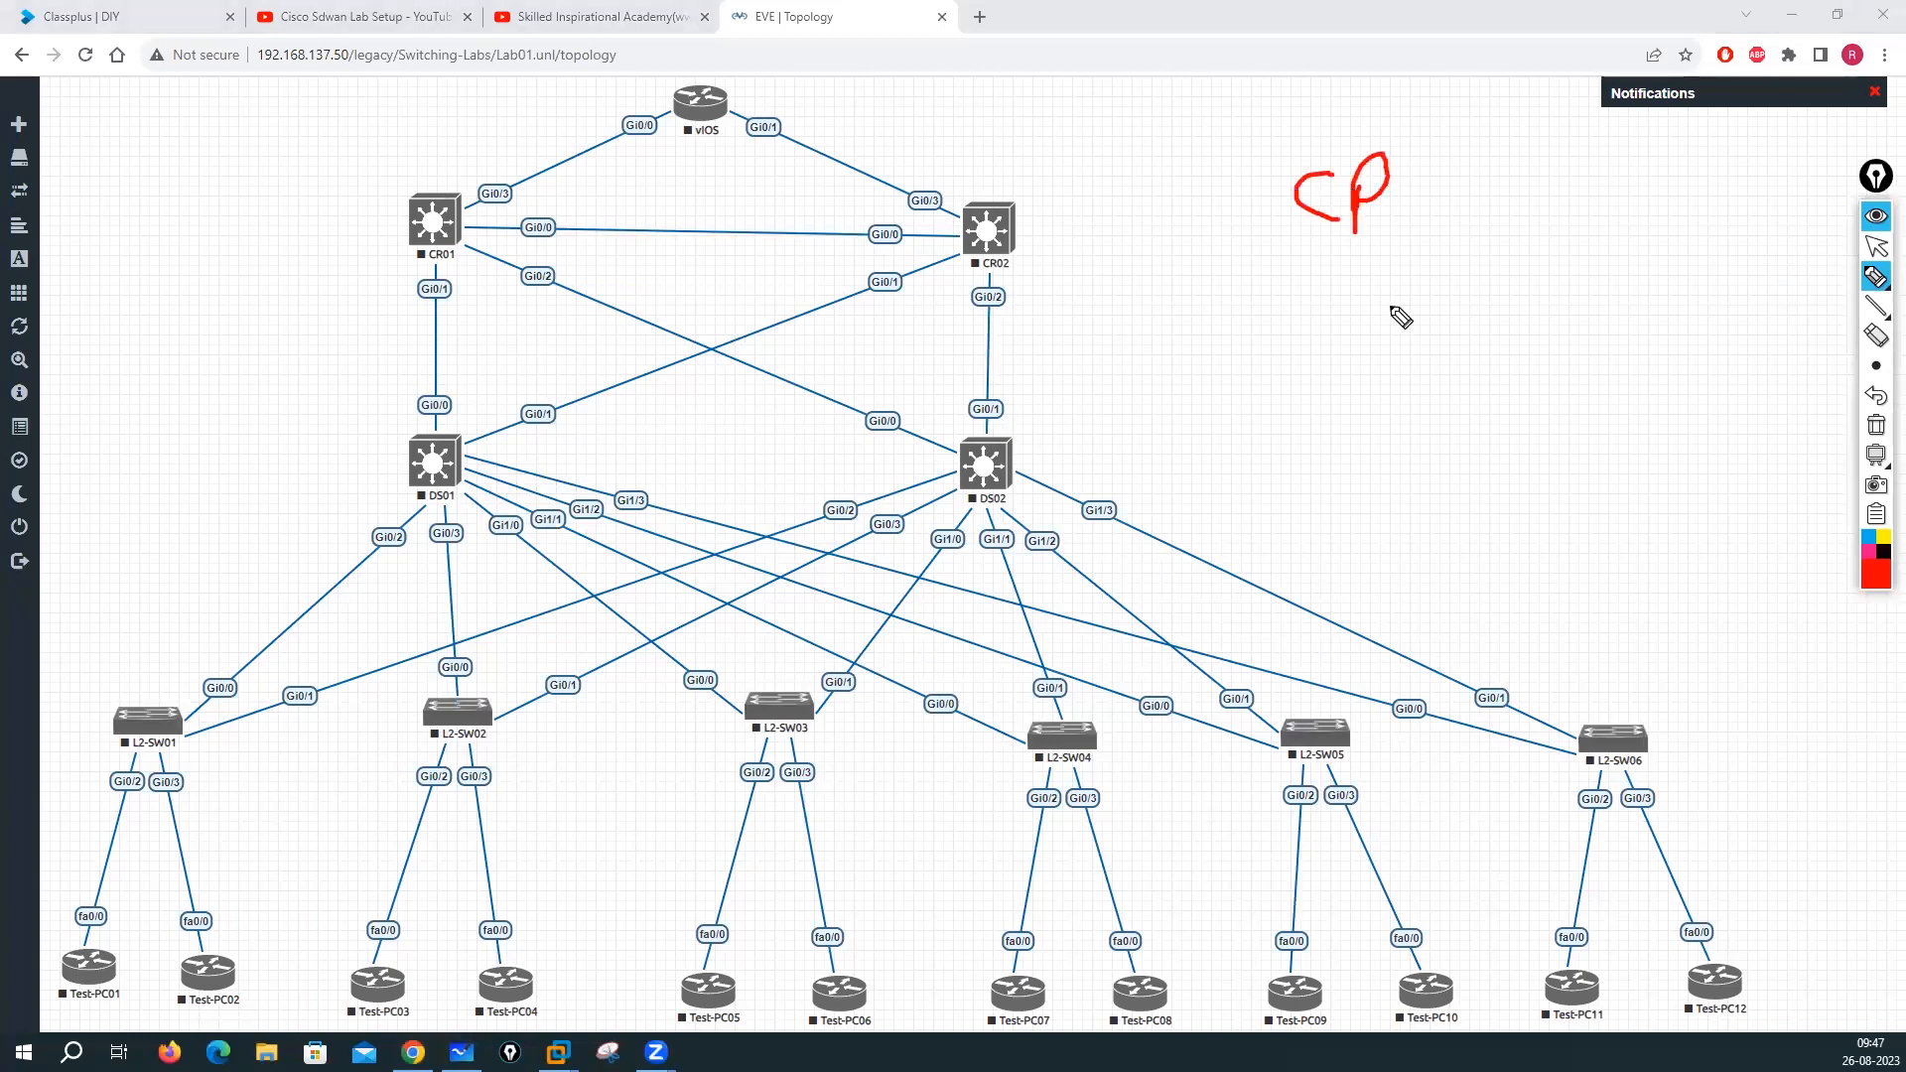
{"action": "mouse_move", "coordinate": [1331, 294]}
{"action": "left_mouse_down"}
{"action": "mouse_move", "coordinate": [1294, 336]}
{"action": "mouse_move", "coordinate": [1346, 303]}
{"action": "mouse_move", "coordinate": [1434, 310]}
{"action": "left_mouse_up"}
{"action": "left_click_drag", "start_coordinate": [1312, 356], "coordinate": [1285, 427]}
{"action": "left_click_drag", "start_coordinate": [1286, 390], "coordinate": [1360, 378]}
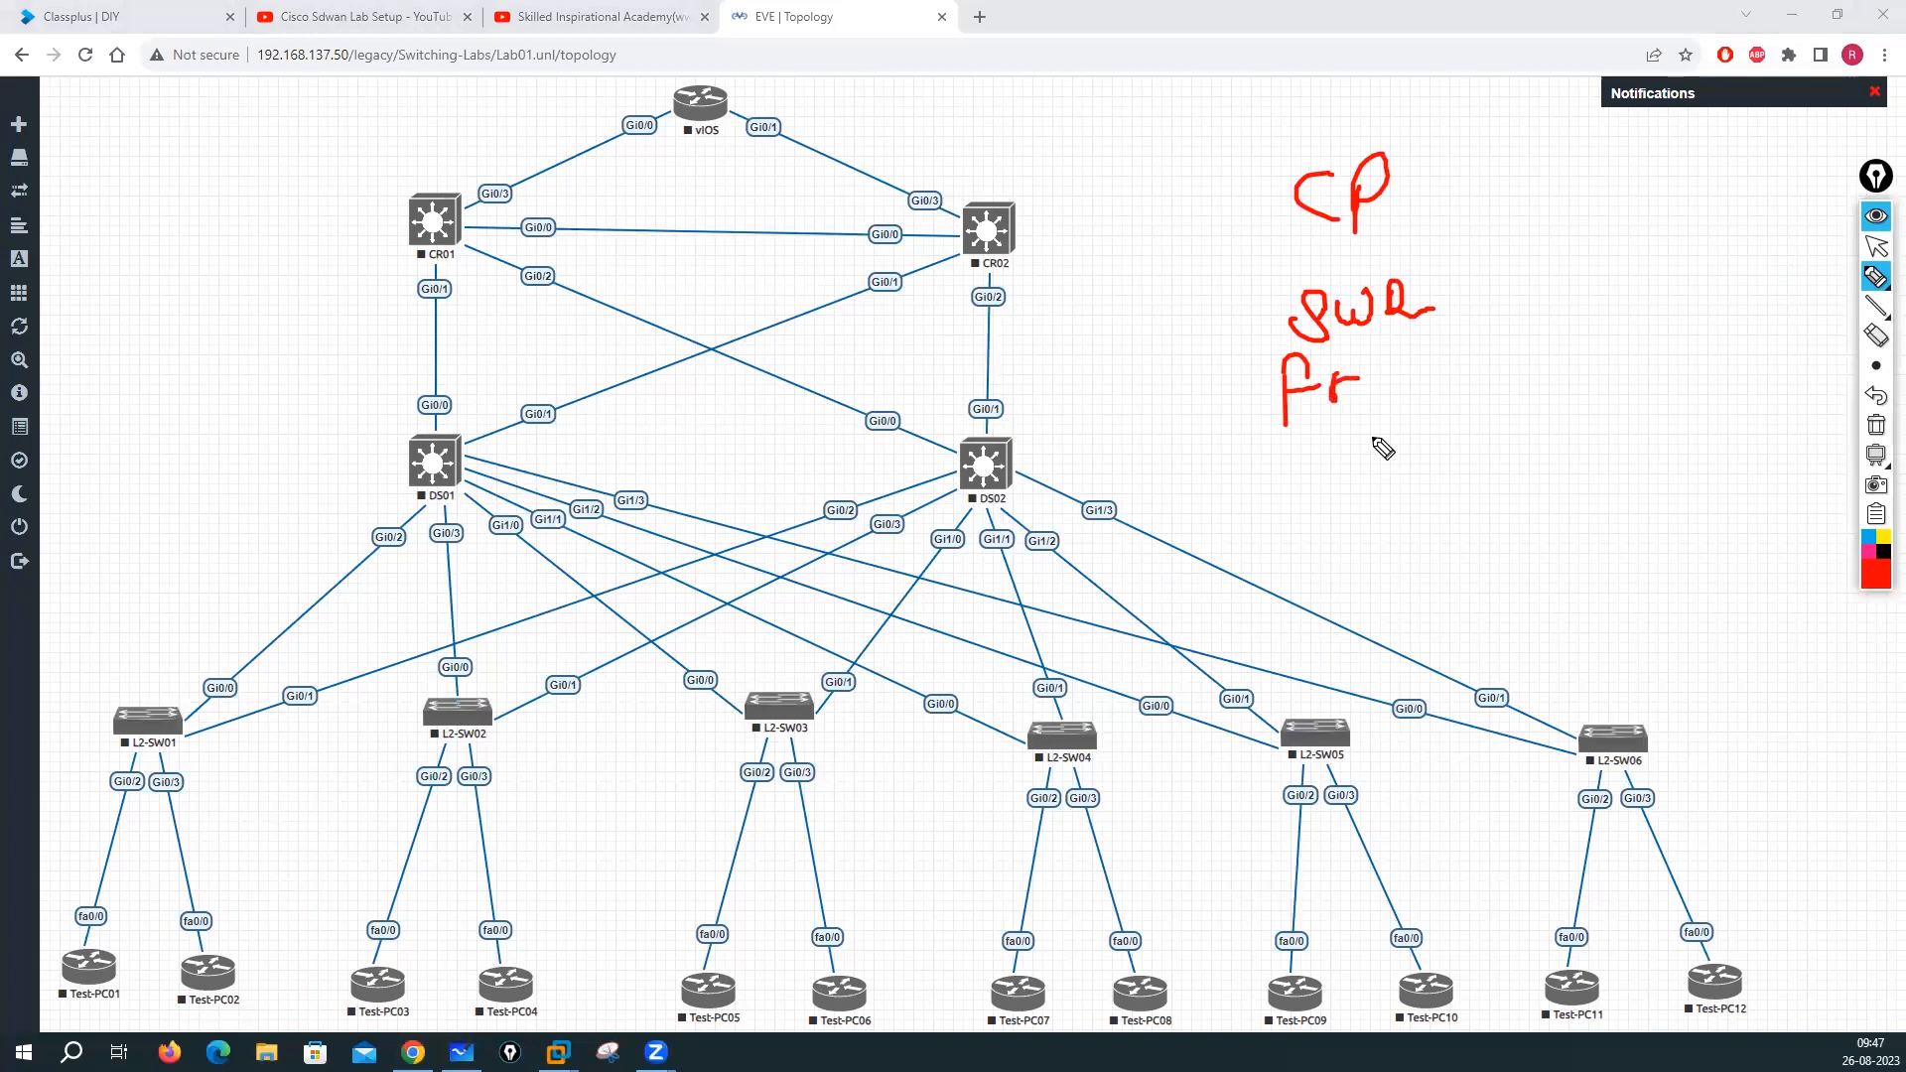
{"action": "mouse_move", "coordinate": [1303, 508]}
{"action": "left_mouse_down"}
{"action": "mouse_move", "coordinate": [1308, 481]}
{"action": "mouse_move", "coordinate": [1379, 474]}
{"action": "left_mouse_up"}
Circle the handwritten notes with an arrow pointing toward CR02, and clear all annotations
{"action": "left_click_drag", "start_coordinate": [1441, 139], "coordinate": [1402, 116]}
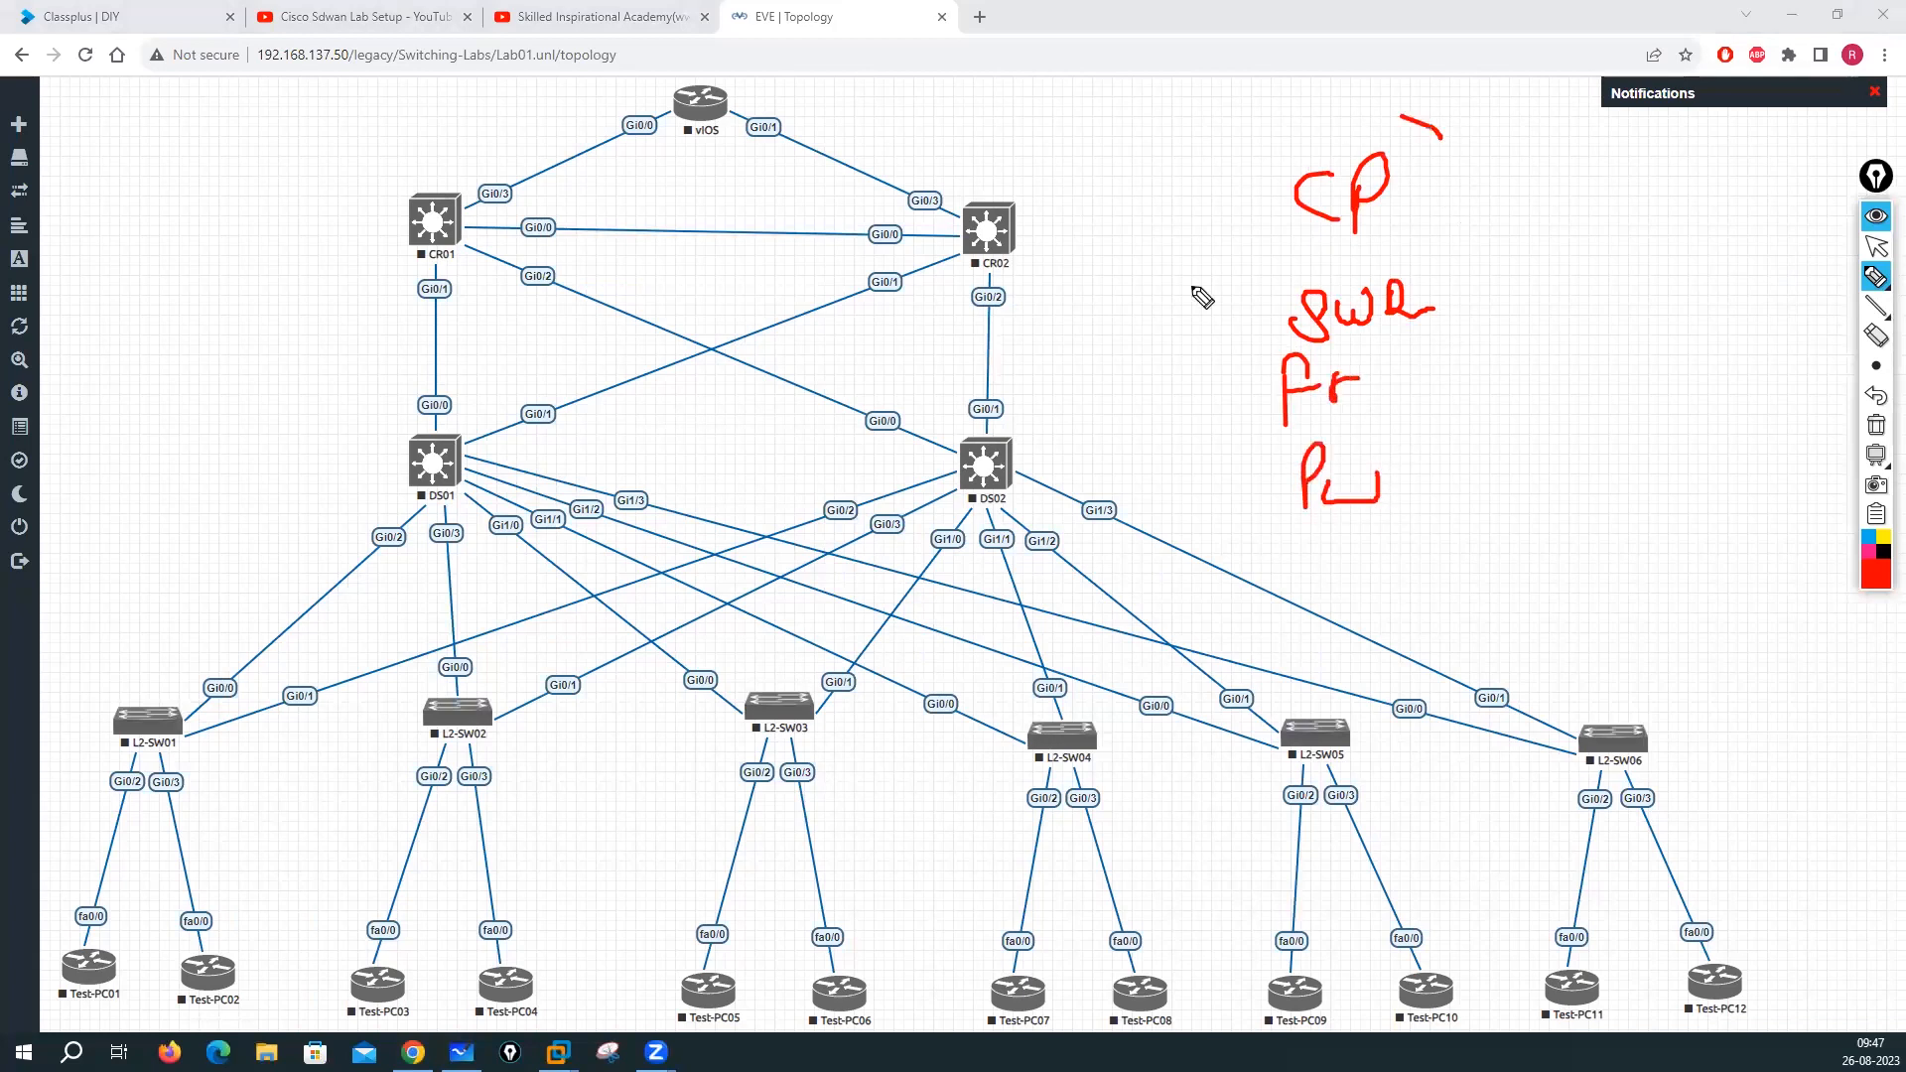
{"action": "left_click_drag", "start_coordinate": [1201, 298], "coordinate": [1419, 164]}
{"action": "left_click_drag", "start_coordinate": [1156, 300], "coordinate": [1044, 334]}
{"action": "left_click_drag", "start_coordinate": [1090, 264], "coordinate": [1120, 343]}
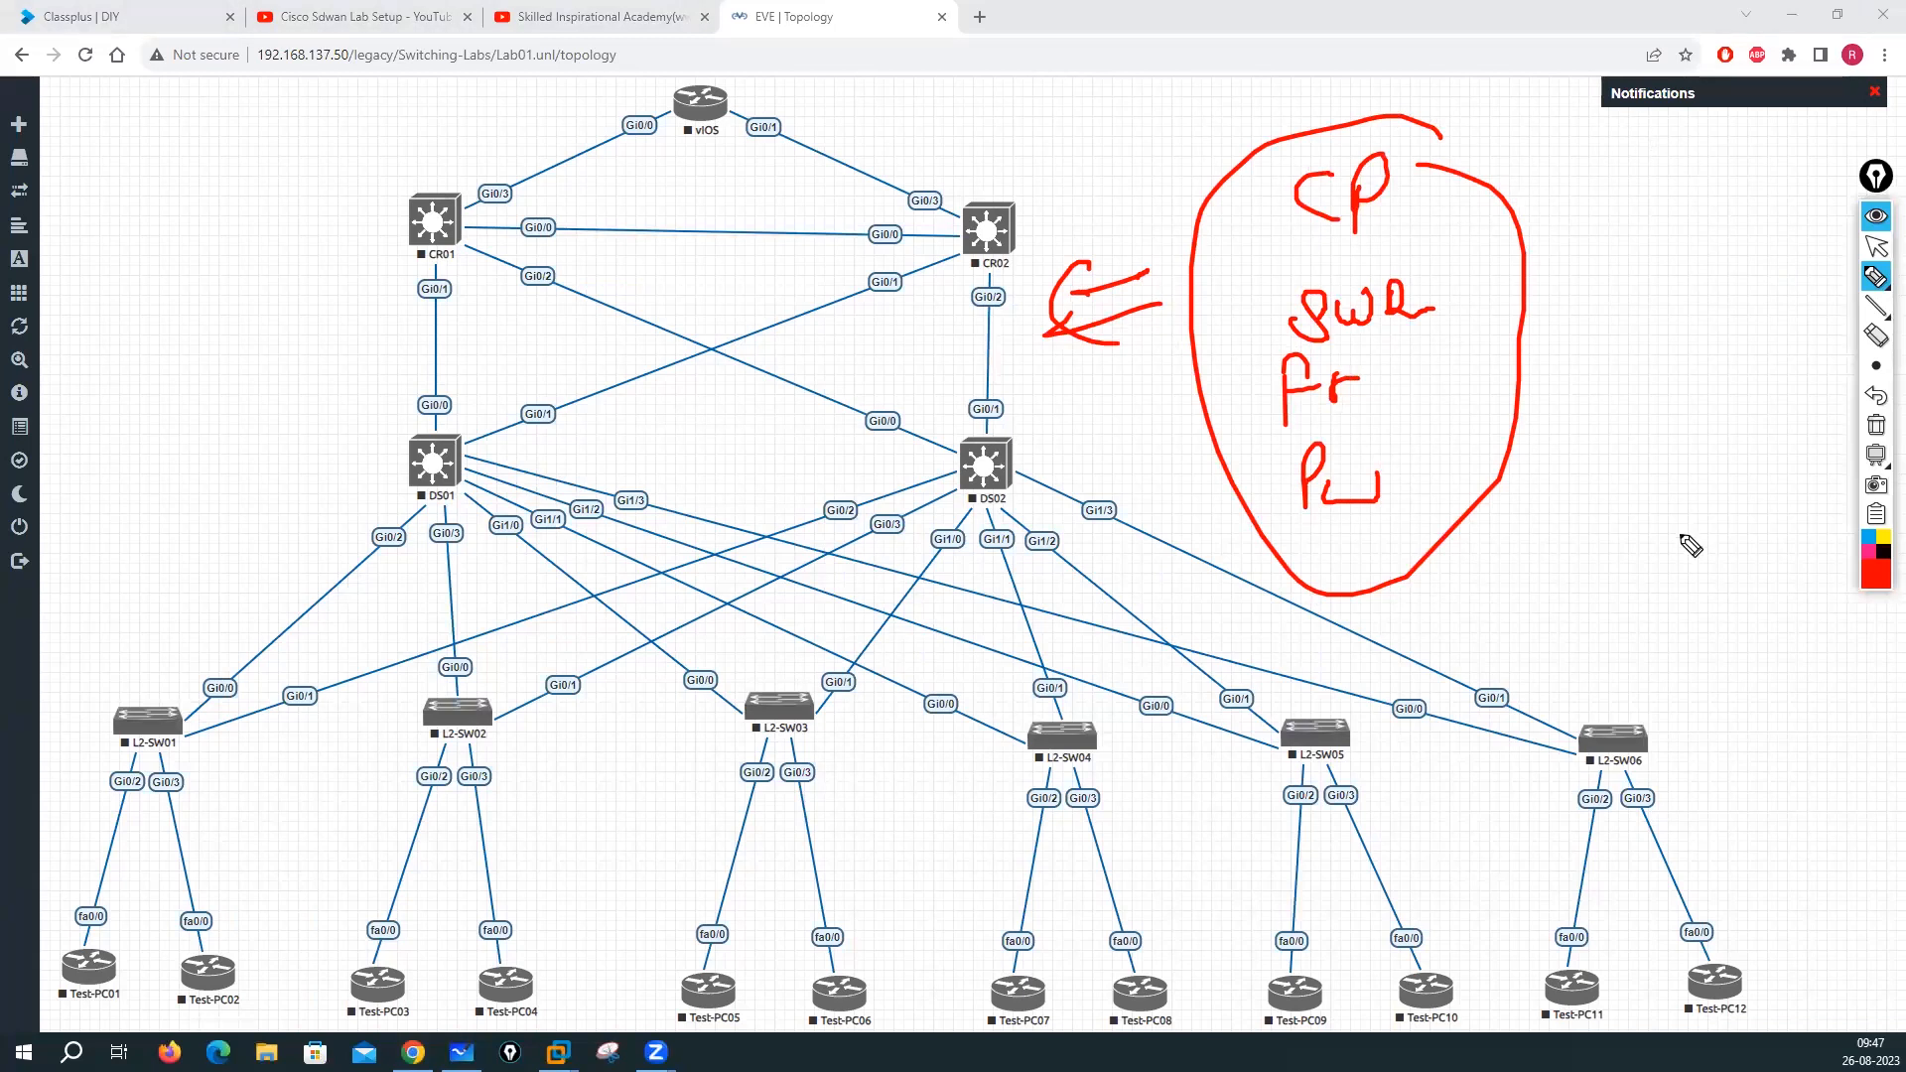
{"action": "left_click", "coordinate": [1876, 425]}
{"action": "left_click", "coordinate": [1876, 246]}
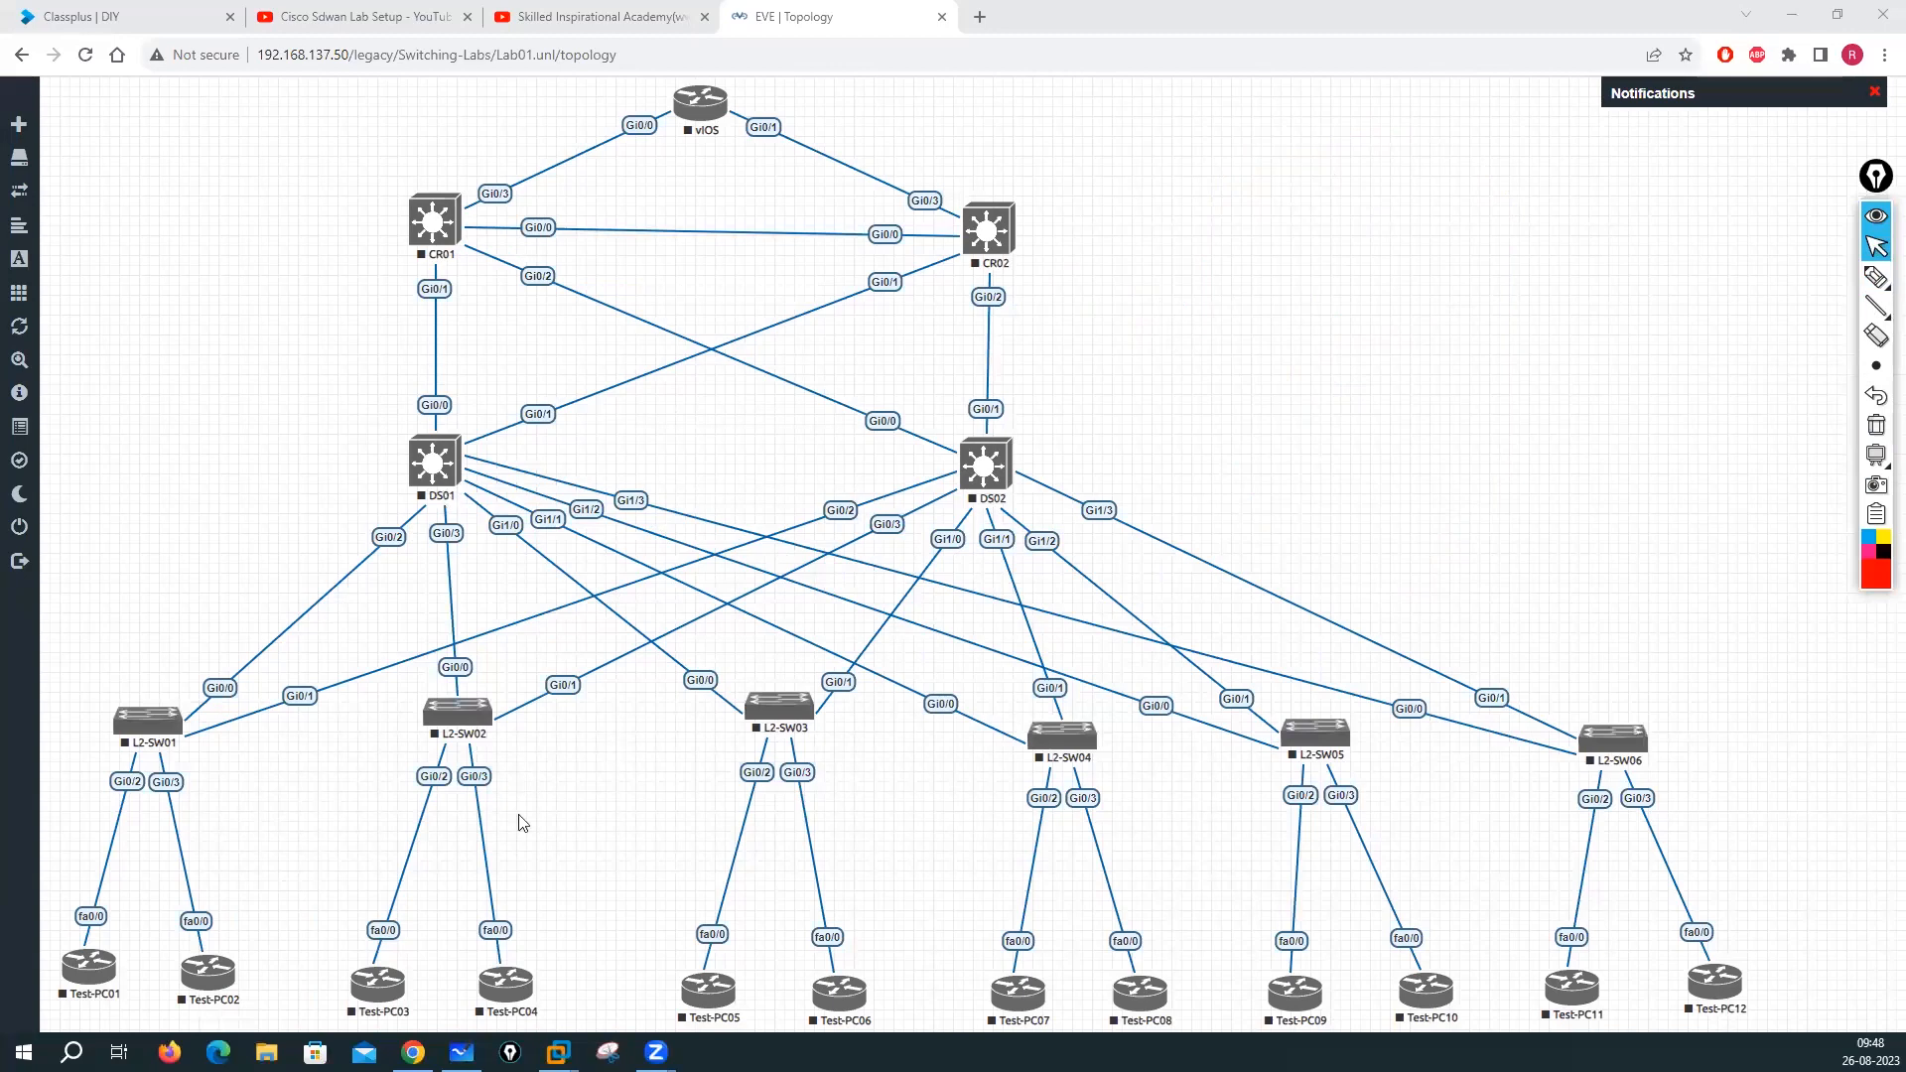
Switch to the Lab-Topologies board in Microsoft Whiteboard to view the Lab Setup topic list
{"action": "left_click", "coordinate": [462, 1052]}
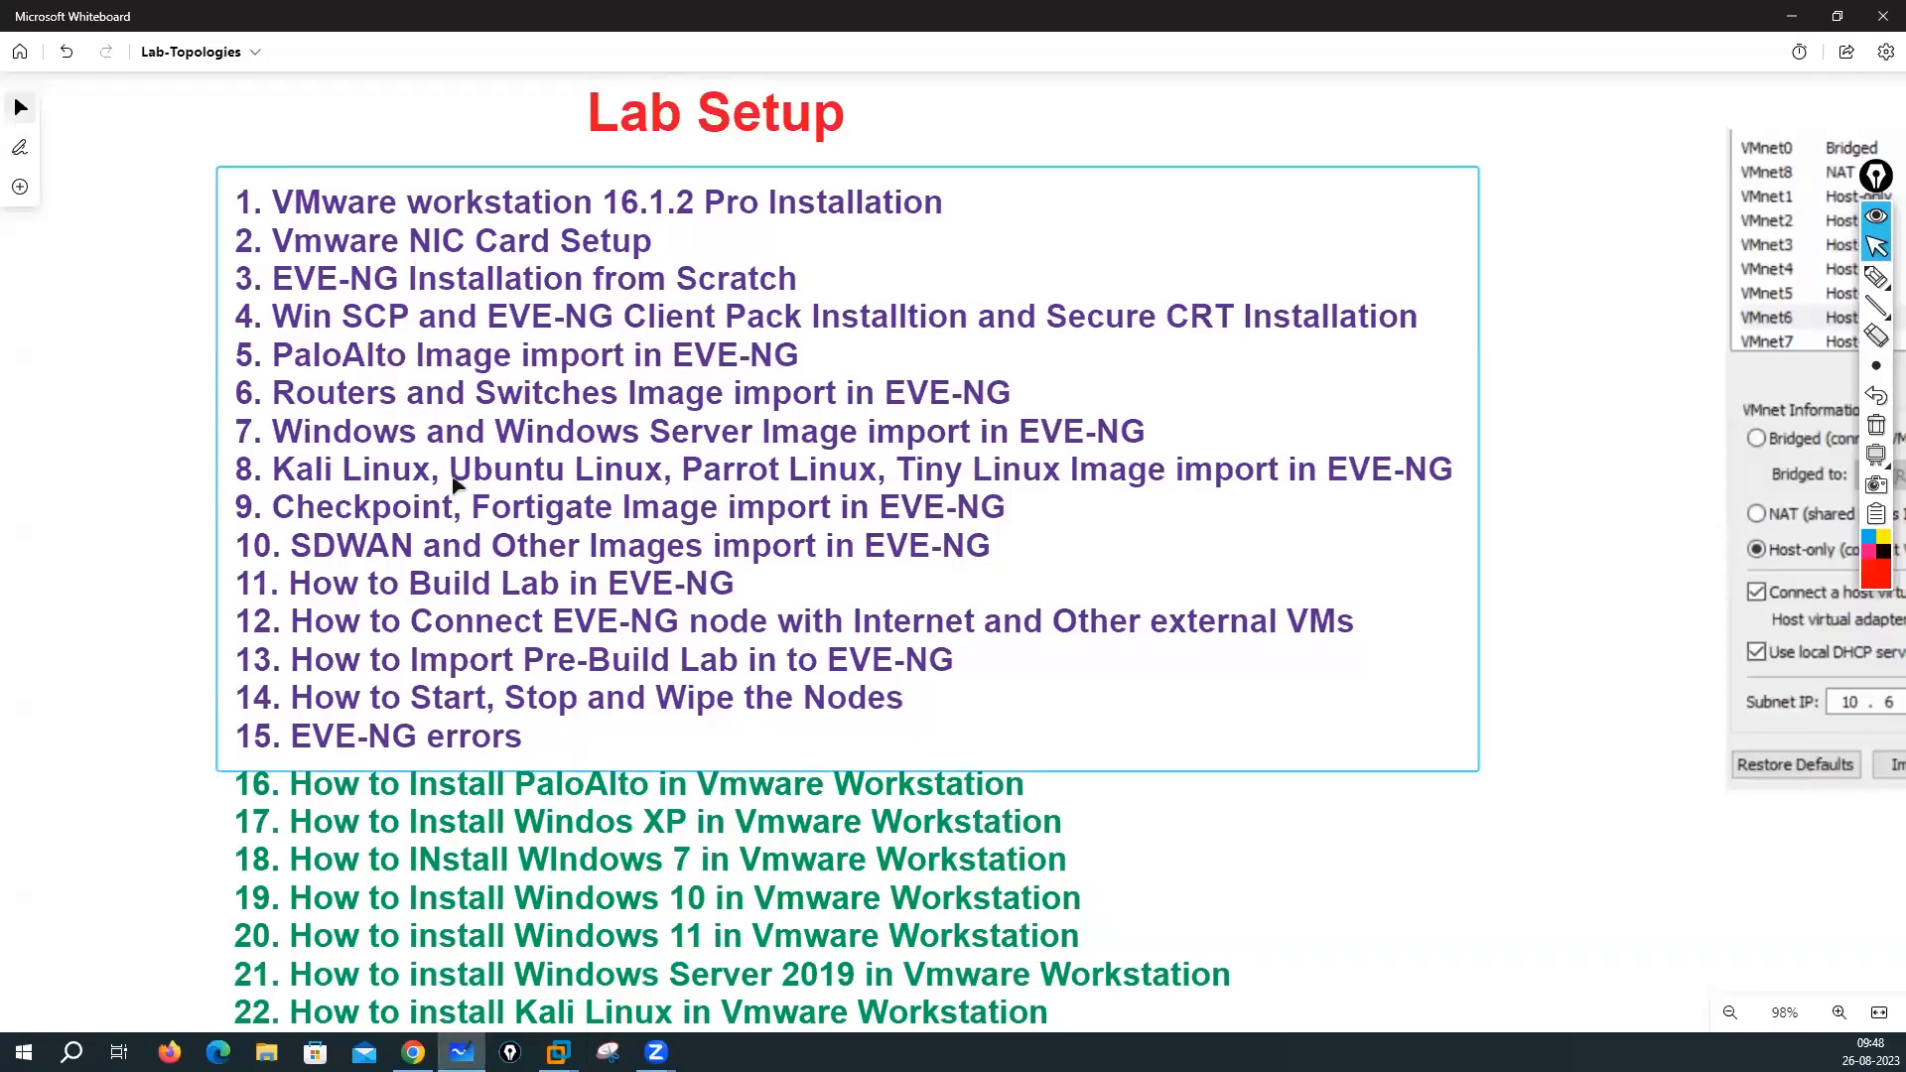